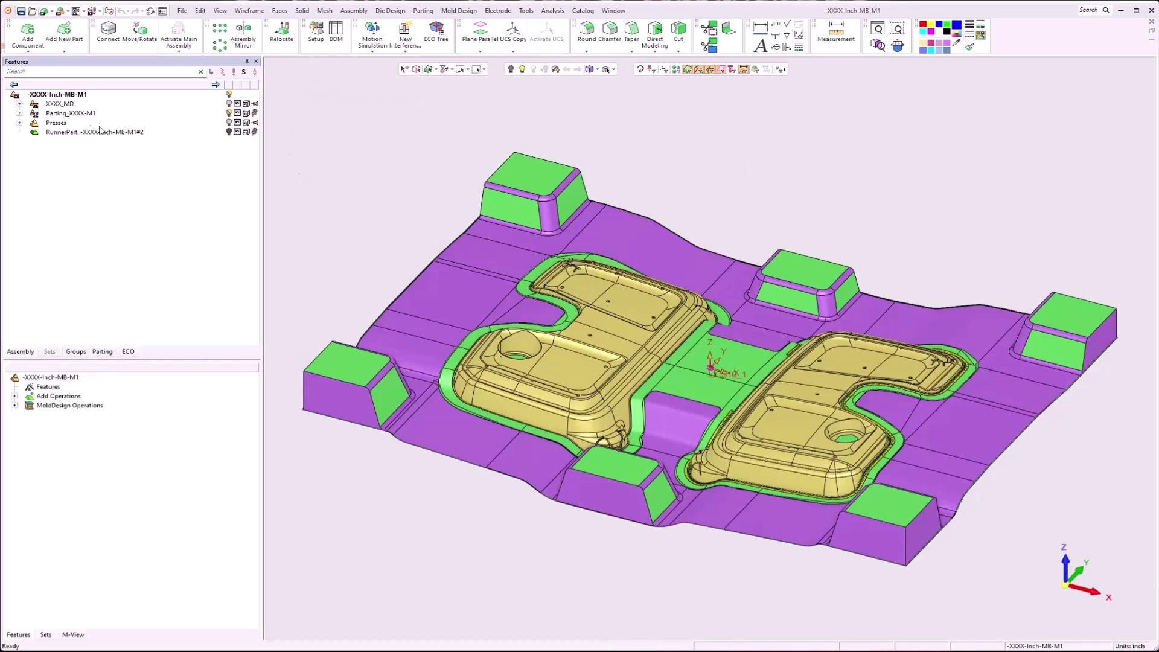
Activate the Lifters subassembly inside the Movable Side assembly of XXXX_MD
{"action": "left_click", "coordinate": [20, 104]}
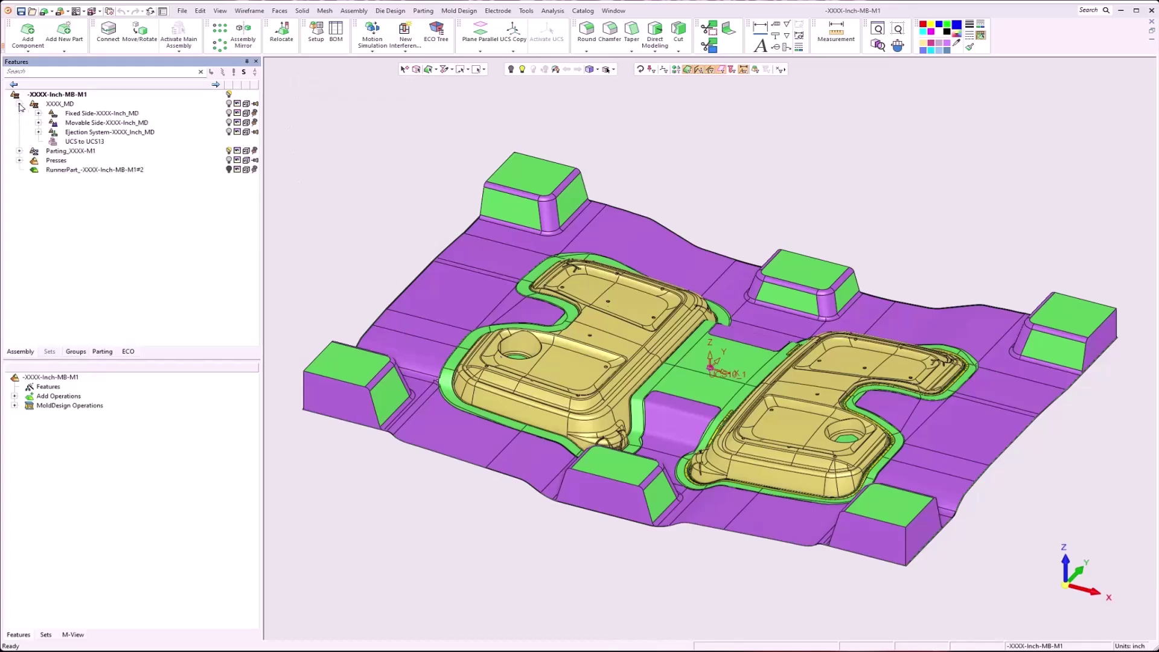
{"action": "left_click", "coordinate": [38, 122]}
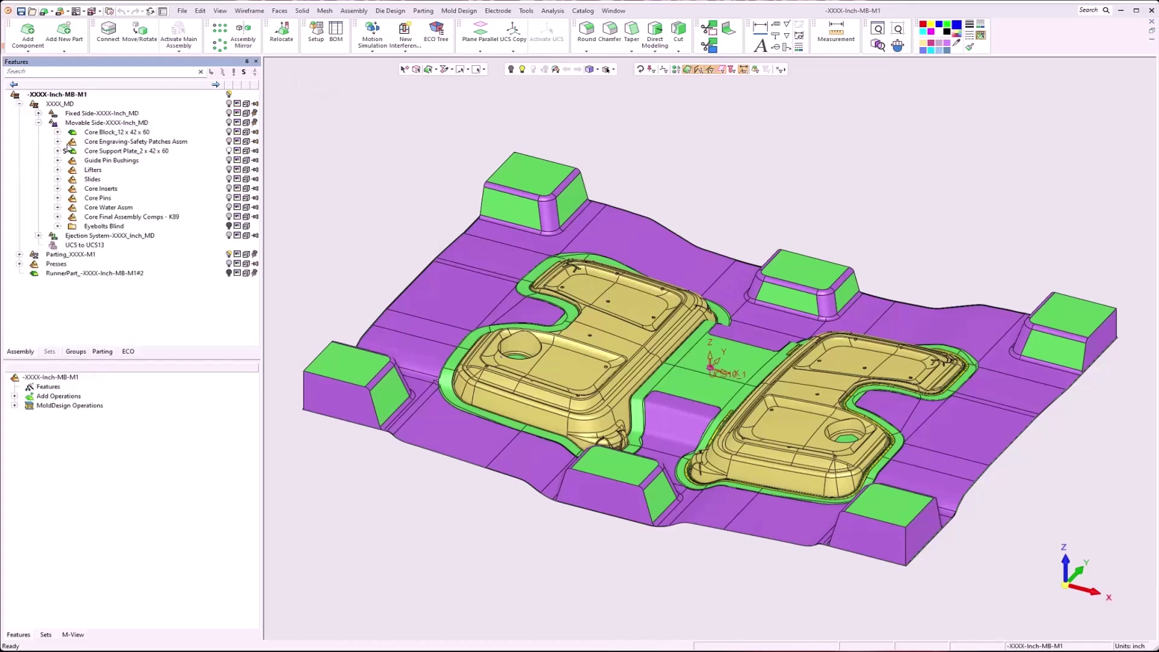
{"action": "double_click", "coordinate": [95, 171]}
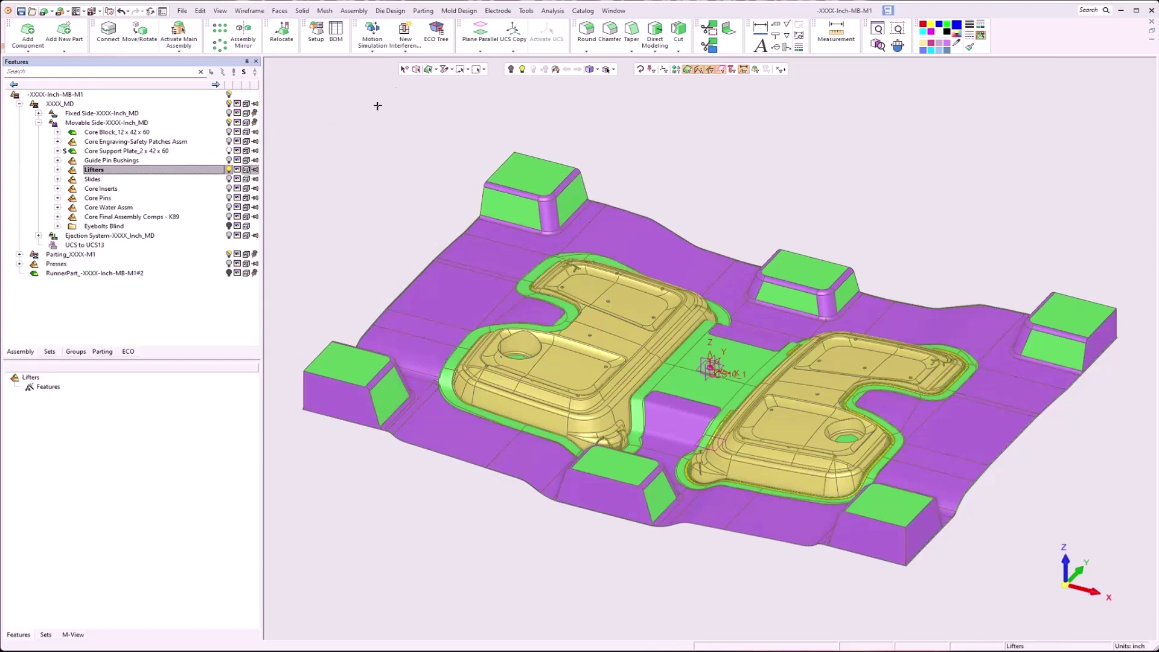
Add a new part named Lifter Body-1 to the Lifters subassembly, placed on the assembly UCS
{"action": "left_click", "coordinate": [355, 10]}
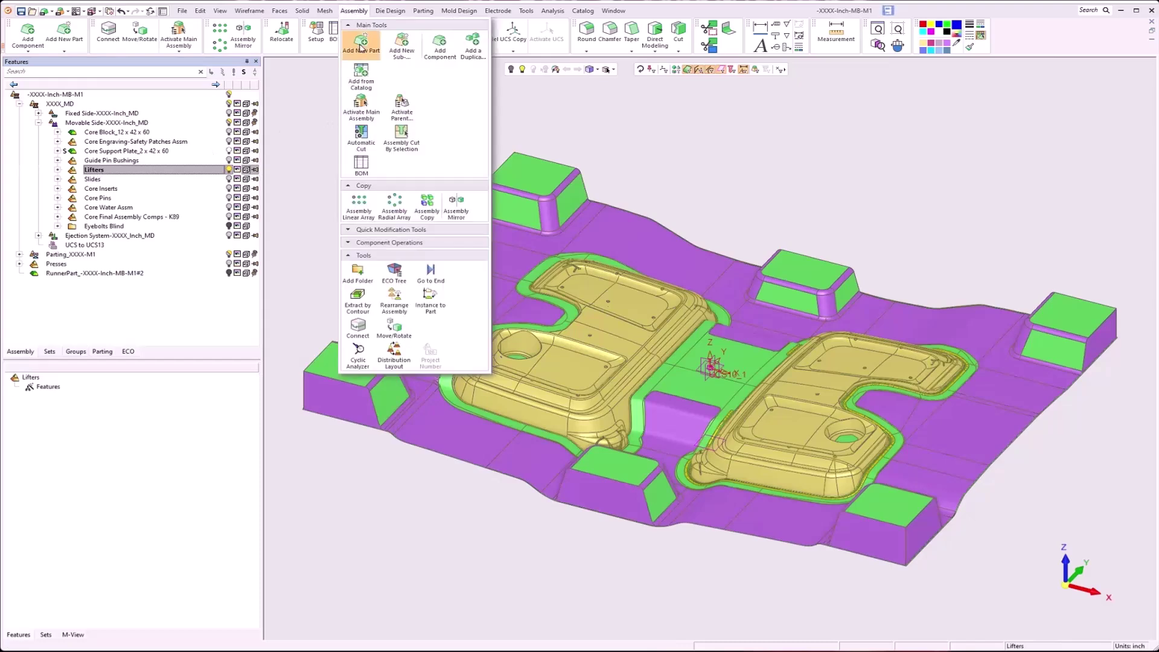
{"action": "left_click", "coordinate": [361, 48]}
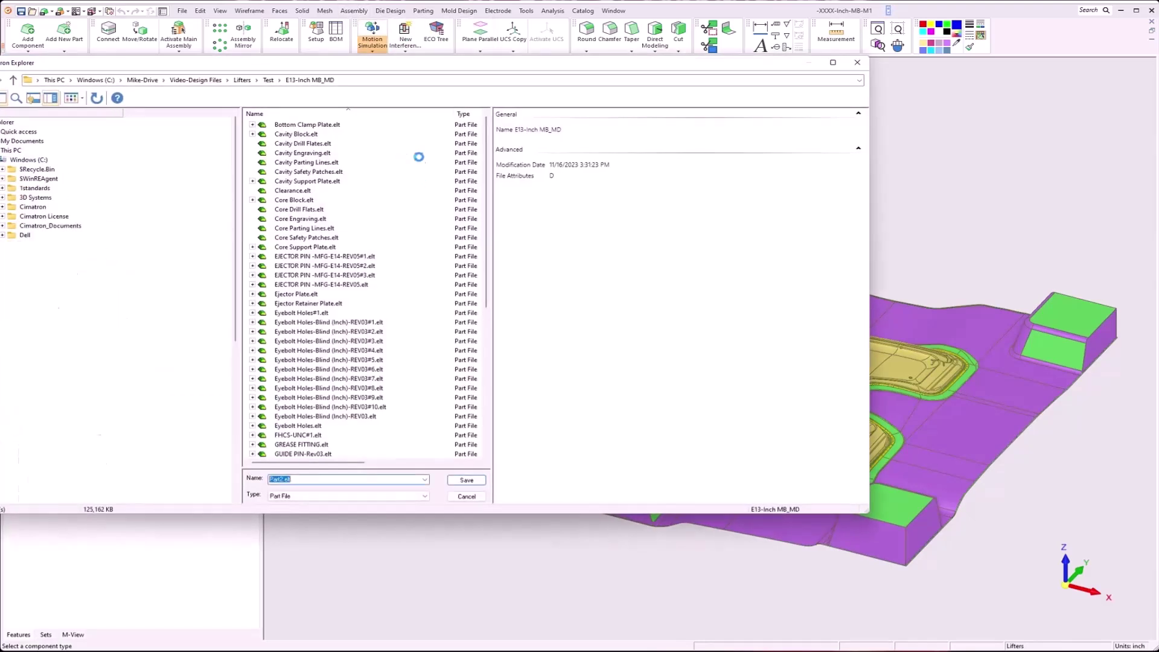
{"action": "type", "text": "Lifter Body-1"}
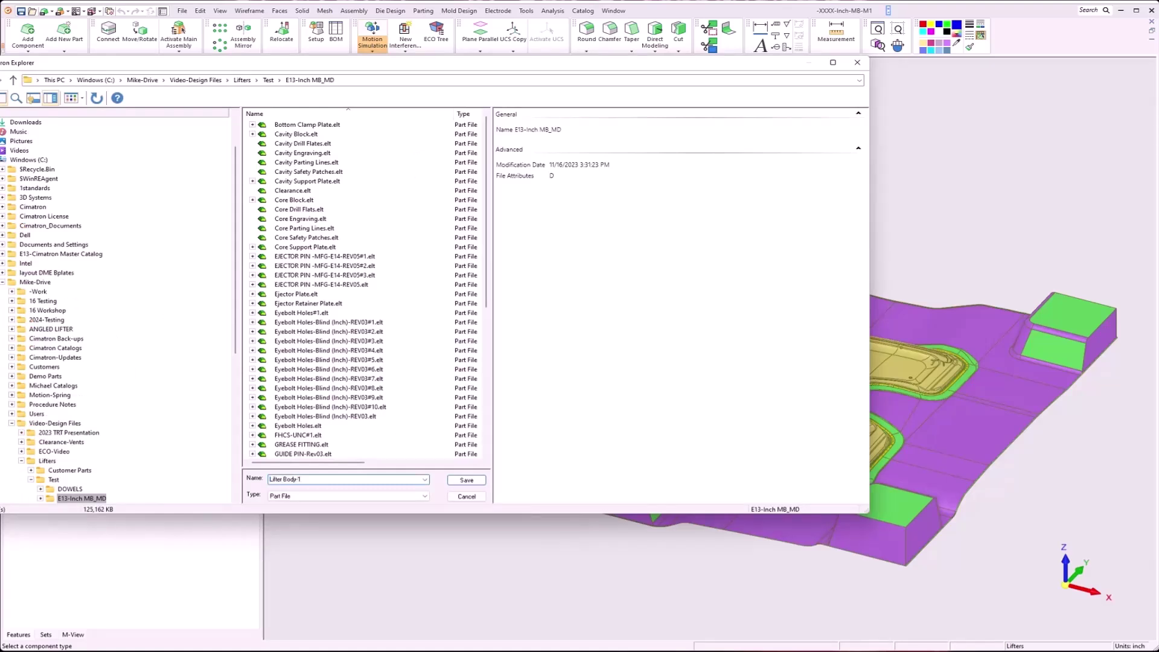
{"action": "key", "text": "Return"}
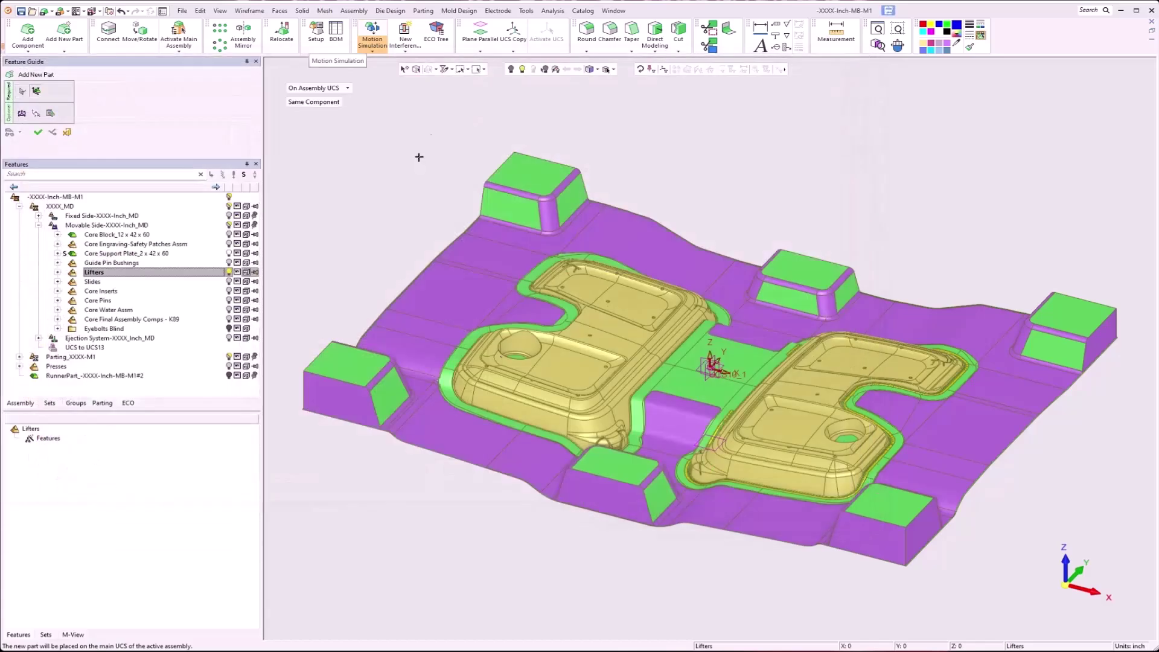
{"action": "left_click", "coordinate": [38, 132]}
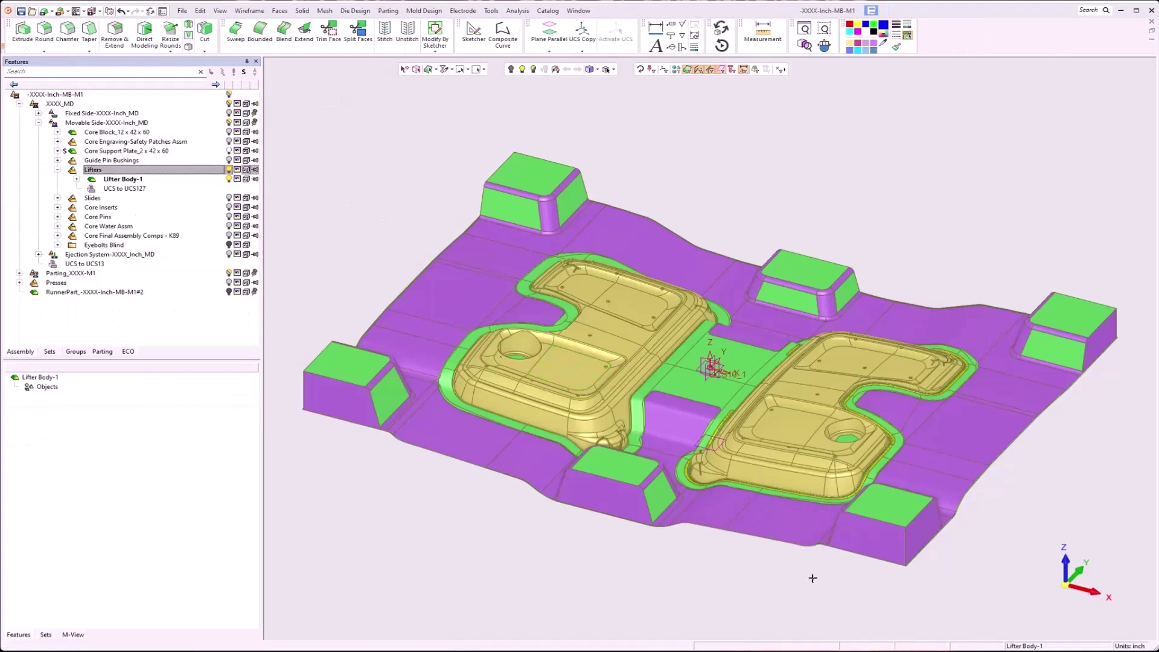
Start a sketch for the lifter body on the default XY plane
{"action": "middle_click_drag", "start_coordinate": [800, 577], "coordinate": [870, 292]}
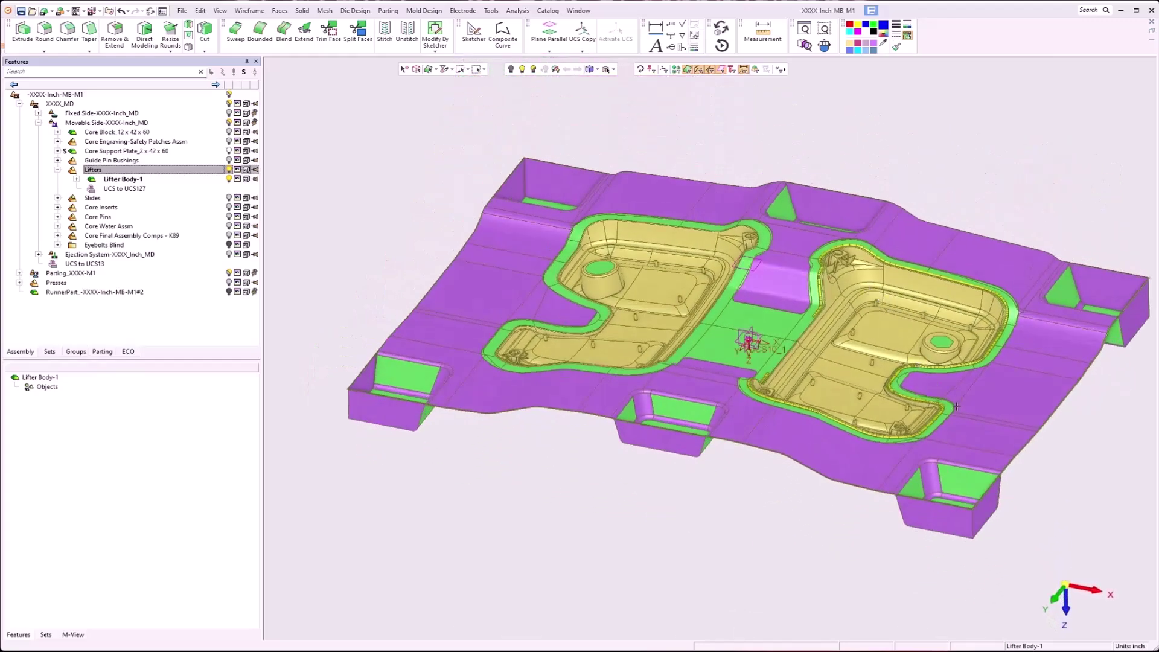
{"action": "middle_click_drag", "start_coordinate": [957, 407], "coordinate": [732, 423]}
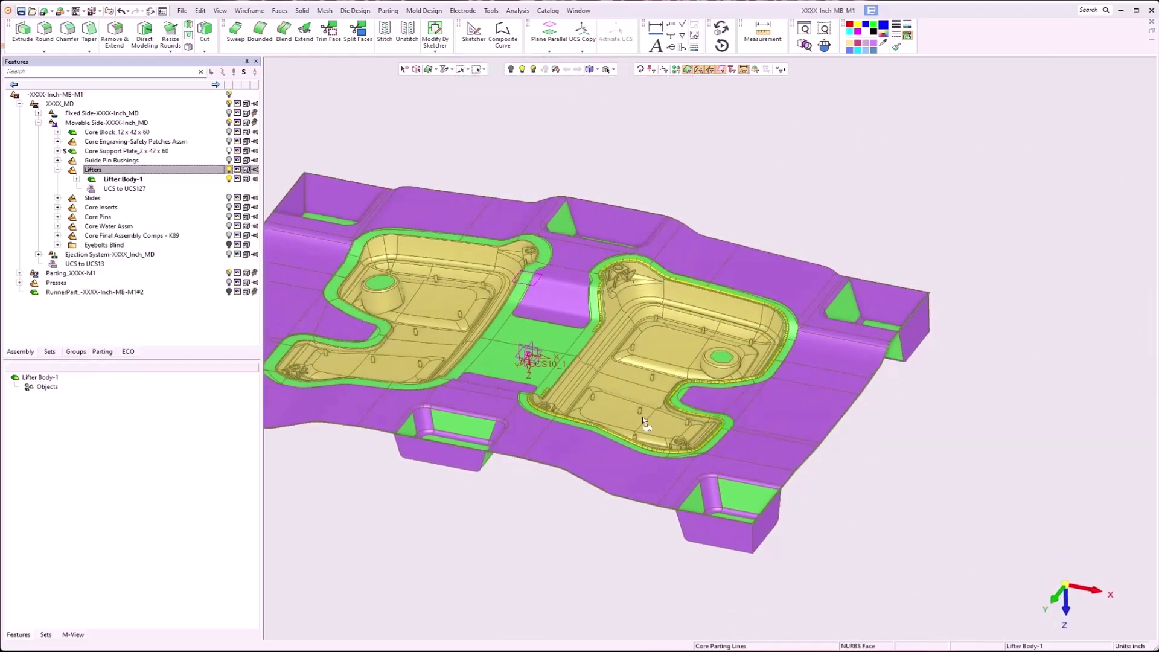
{"action": "middle_click_drag", "start_coordinate": [625, 392], "coordinate": [622, 416]}
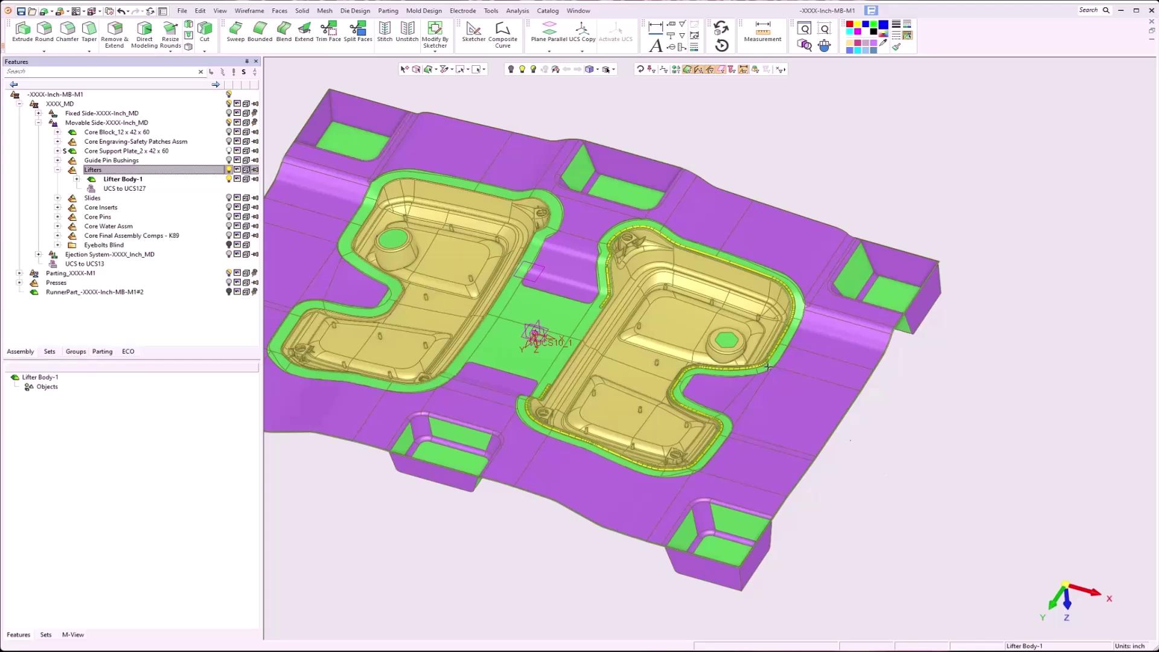
{"action": "right_click", "coordinate": [820, 169]}
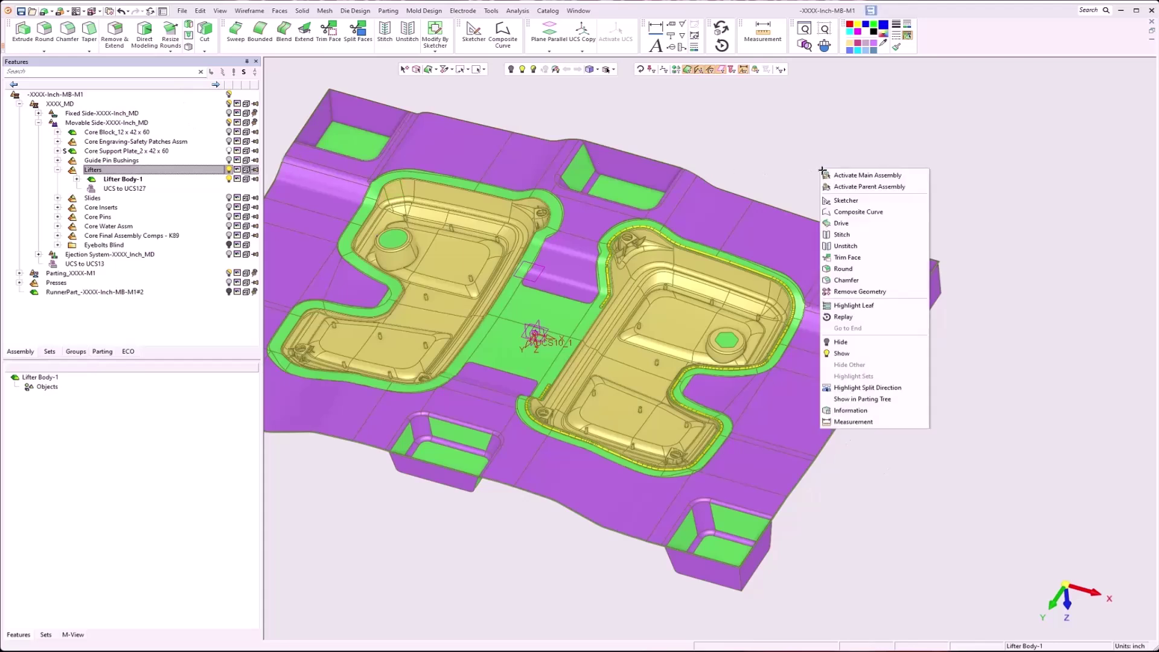
{"action": "left_click", "coordinate": [860, 201]}
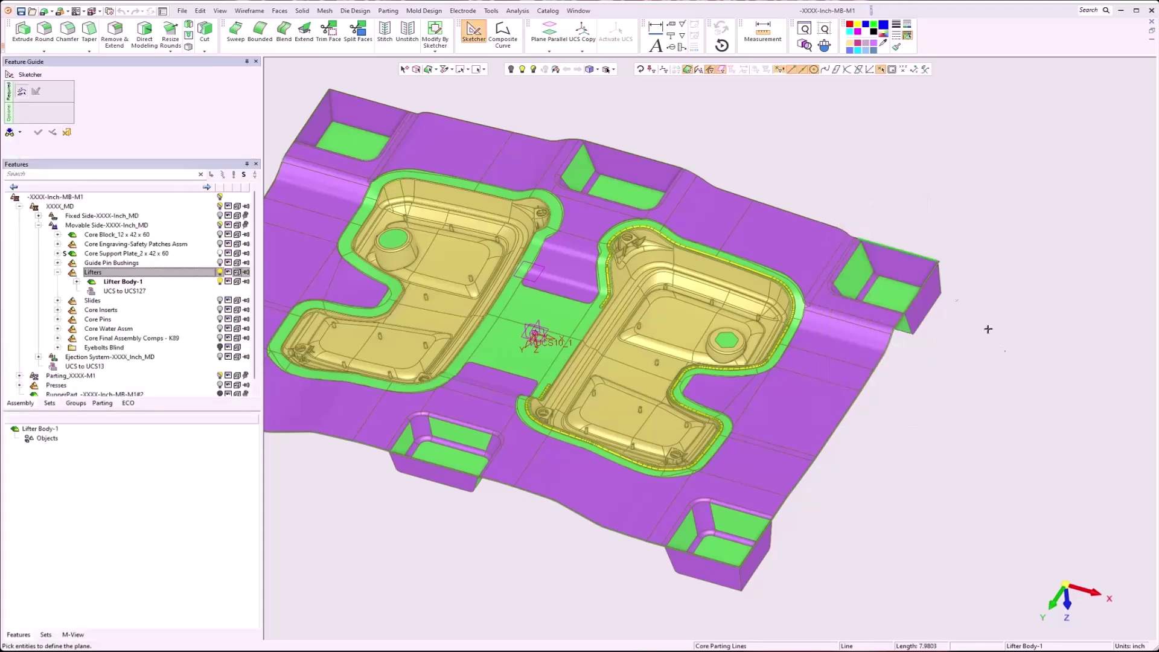
{"action": "middle_click", "coordinate": [924, 452]}
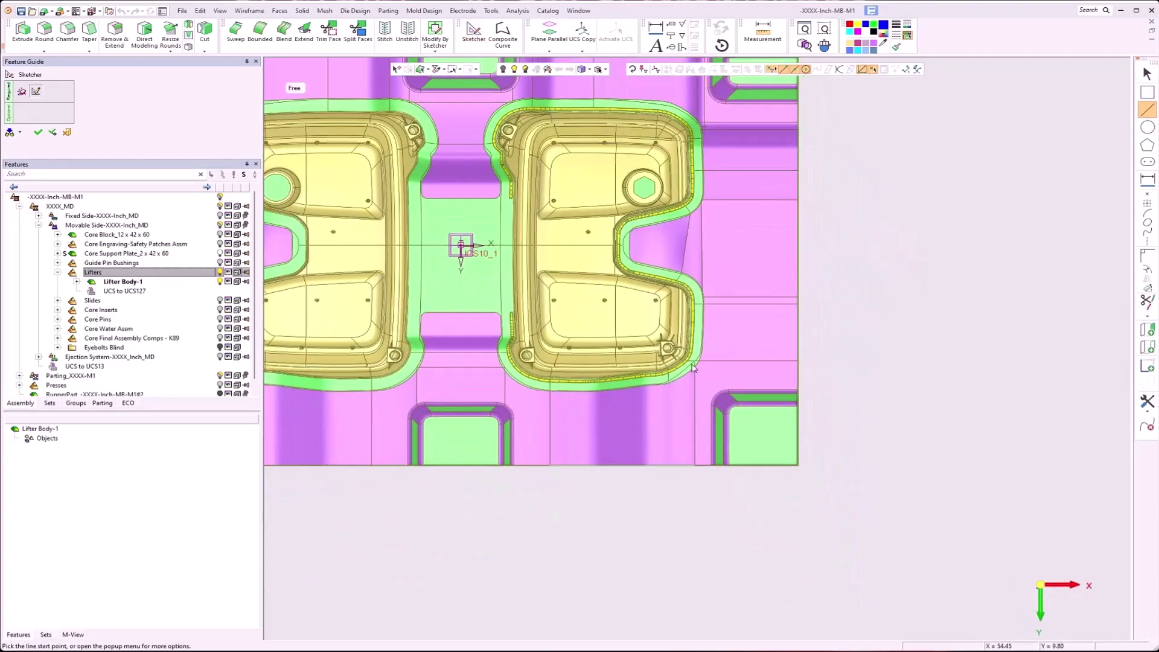
Add the straight edge of the corner boss with radiating ribs as a projected sketch reference
{"action": "scroll", "coordinate": [682, 353], "scroll_direction": "up", "scroll_amount": 5}
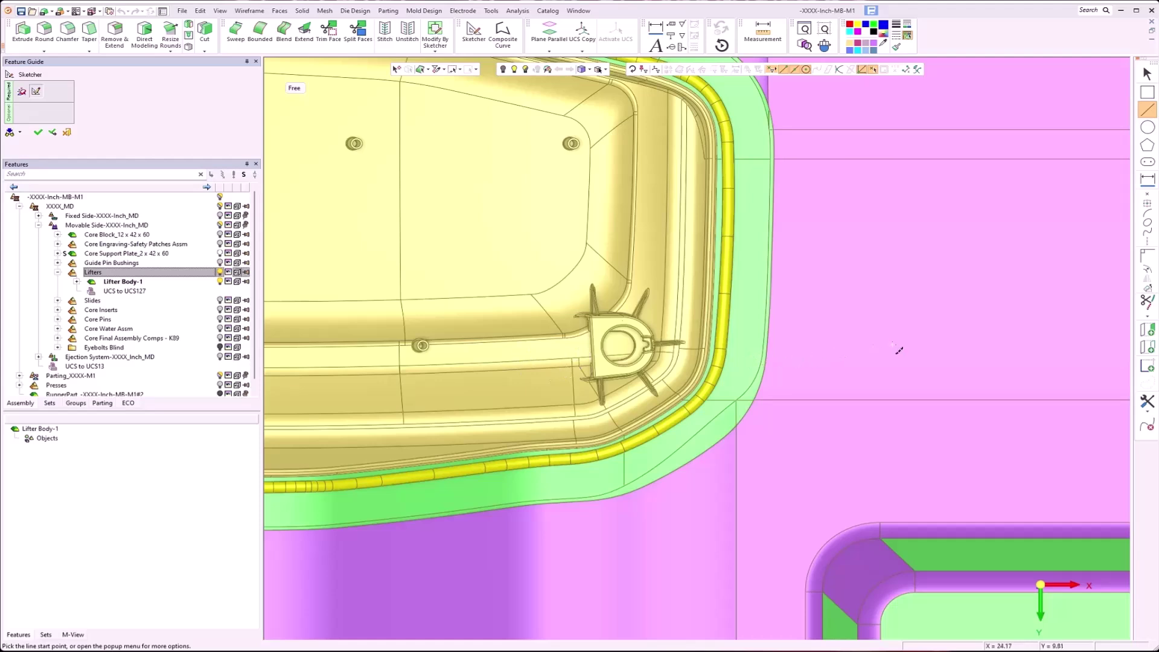
{"action": "left_click", "coordinate": [1148, 346]}
{"action": "scroll", "coordinate": [543, 354], "scroll_direction": "up", "scroll_amount": 3}
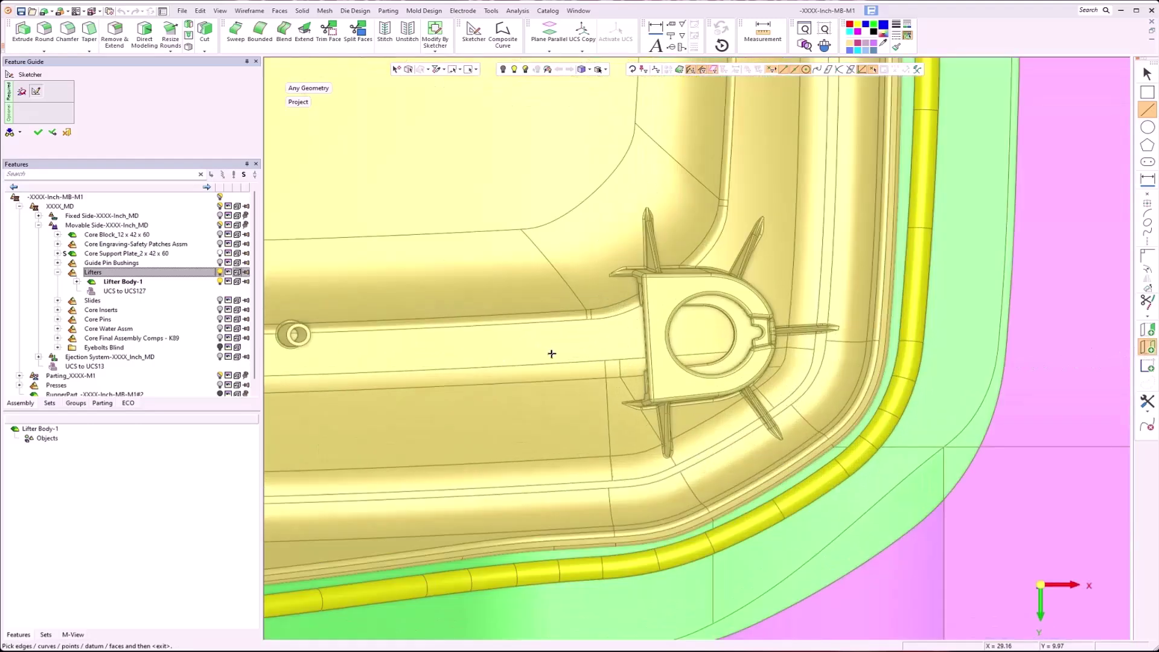
{"action": "left_click", "coordinate": [656, 381]}
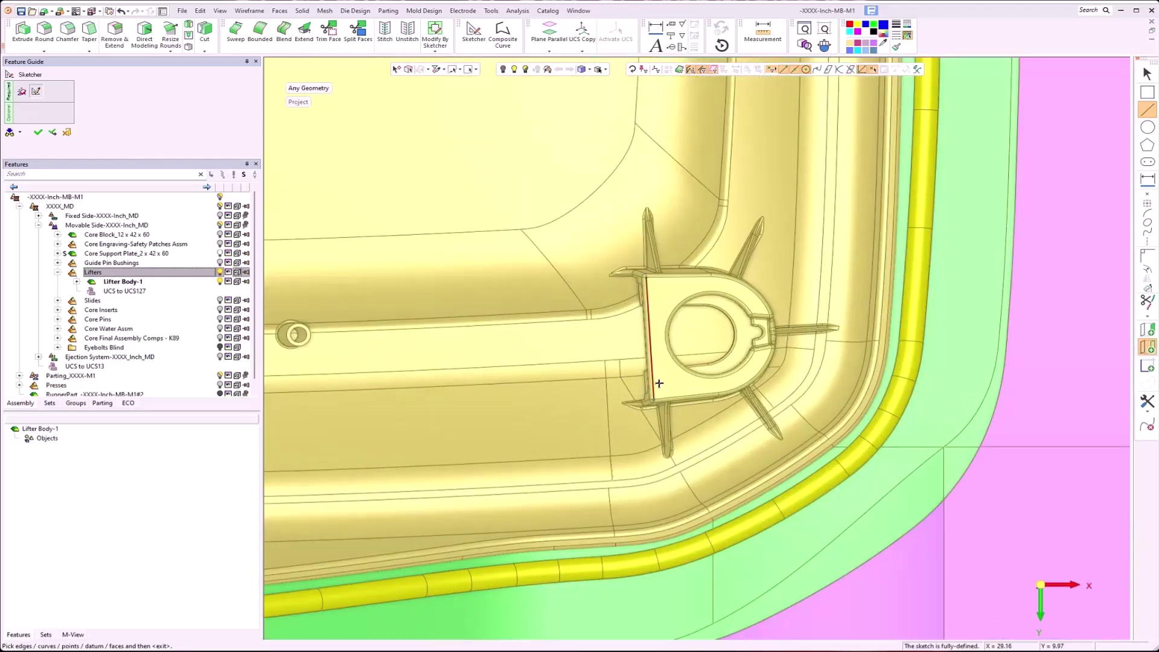
{"action": "middle_click", "coordinate": [660, 383]}
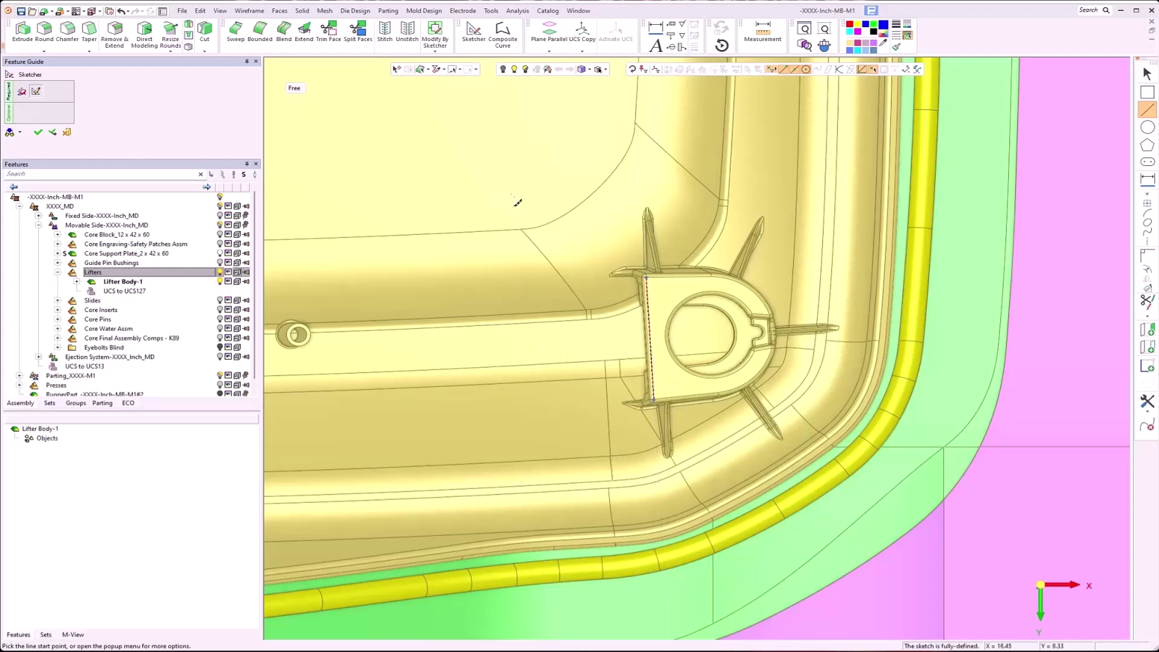
Sketch a line about 3.4 in long beside the boss, parallel to the projected reference edge
{"action": "left_click", "coordinate": [516, 197]}
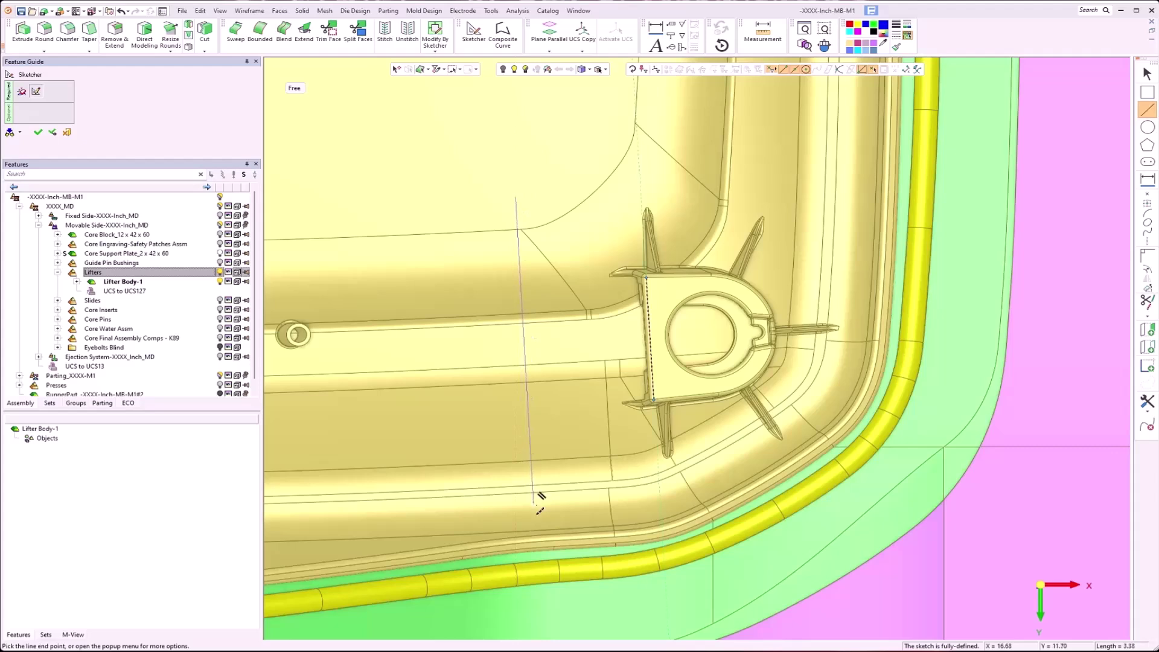
{"action": "left_click", "coordinate": [535, 506]}
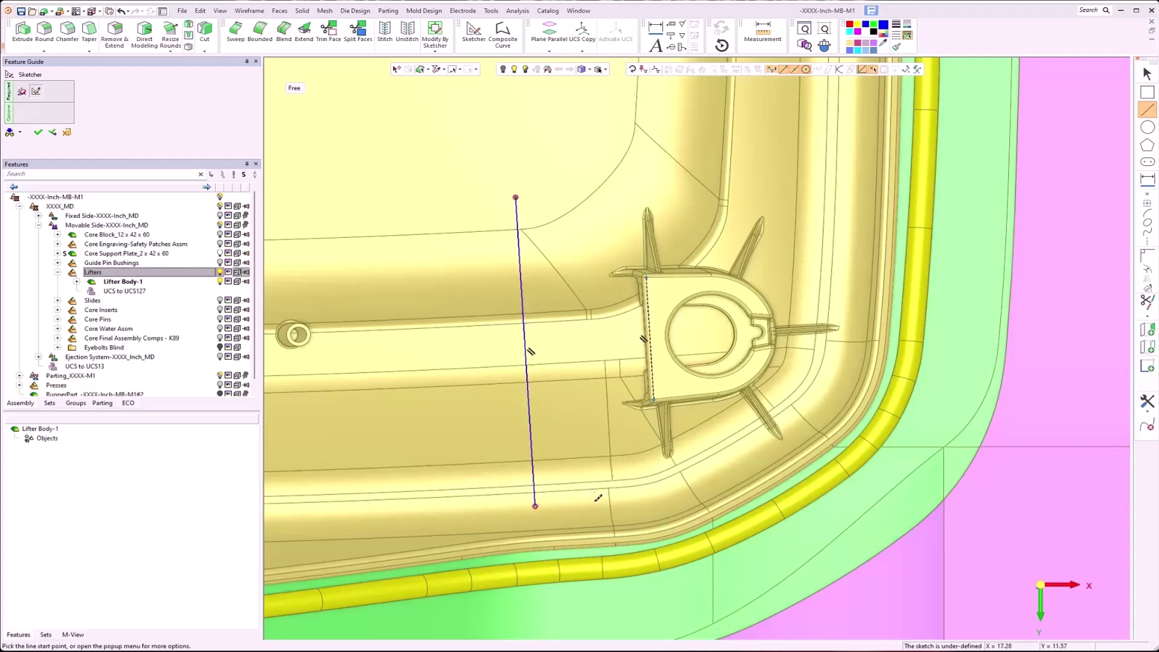
{"action": "key", "text": "Escape"}
Offset the sketched line by 1.5 in away from the boss, keeping the original
{"action": "left_click", "coordinate": [535, 454]}
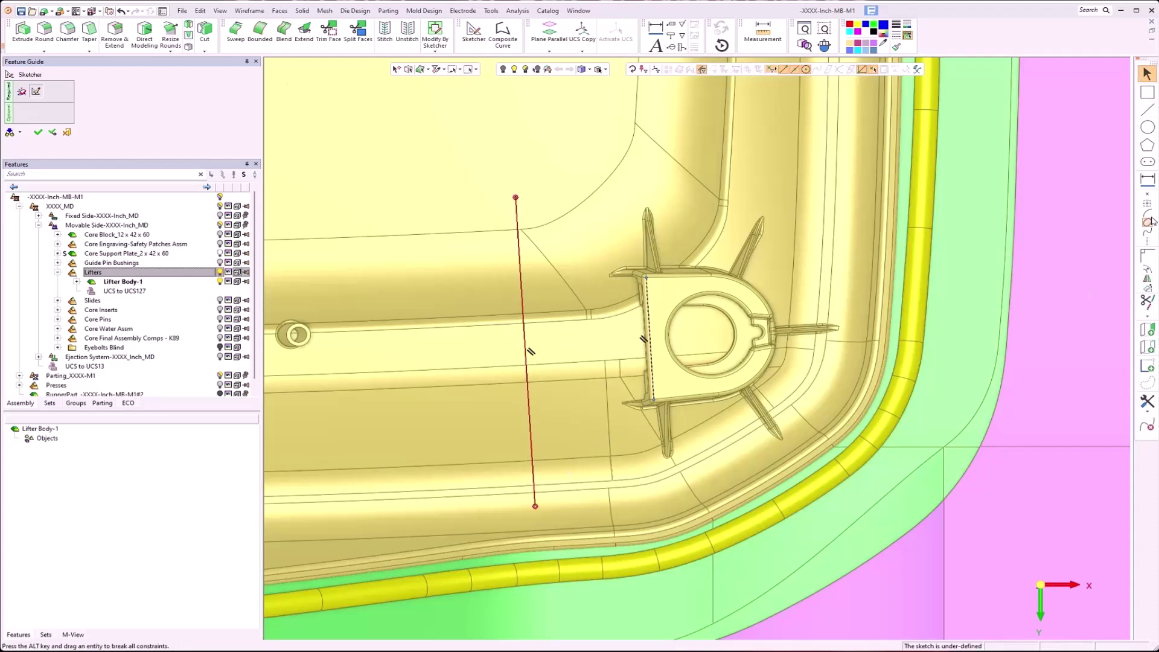
{"action": "left_click", "coordinate": [1147, 271]}
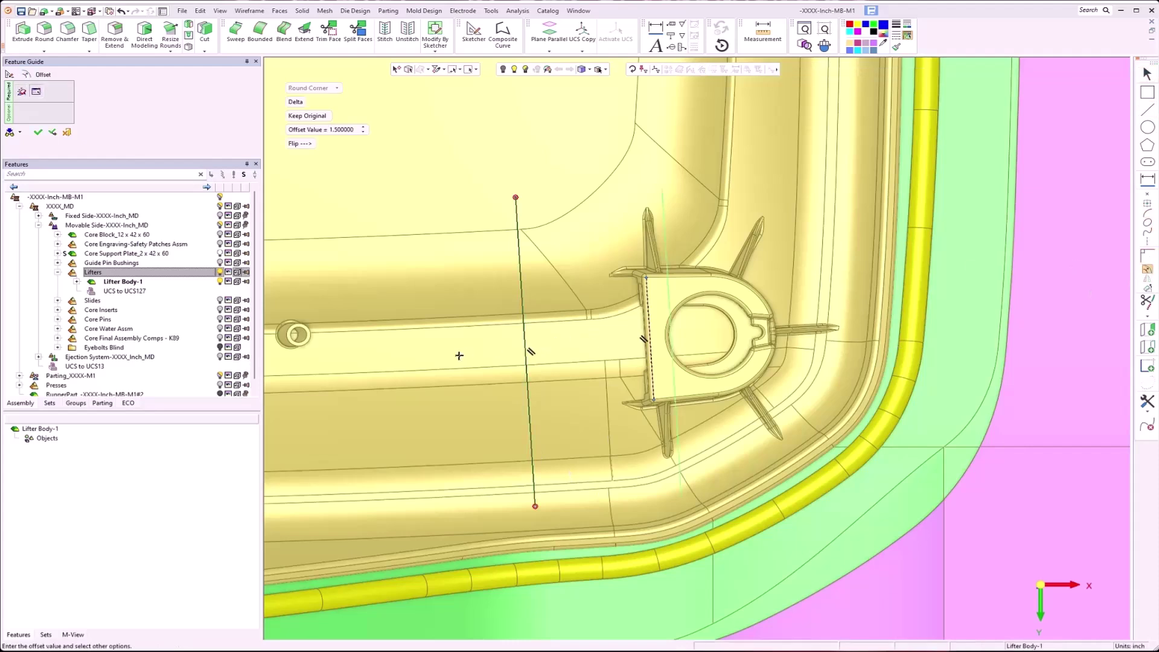
{"action": "left_click", "coordinate": [299, 143]}
{"action": "middle_click", "coordinate": [435, 201]}
{"action": "left_click", "coordinate": [438, 199]}
Close the profile by sketching two lines that connect the matching endpoints of the parallel lines
{"action": "right_click", "coordinate": [438, 165]}
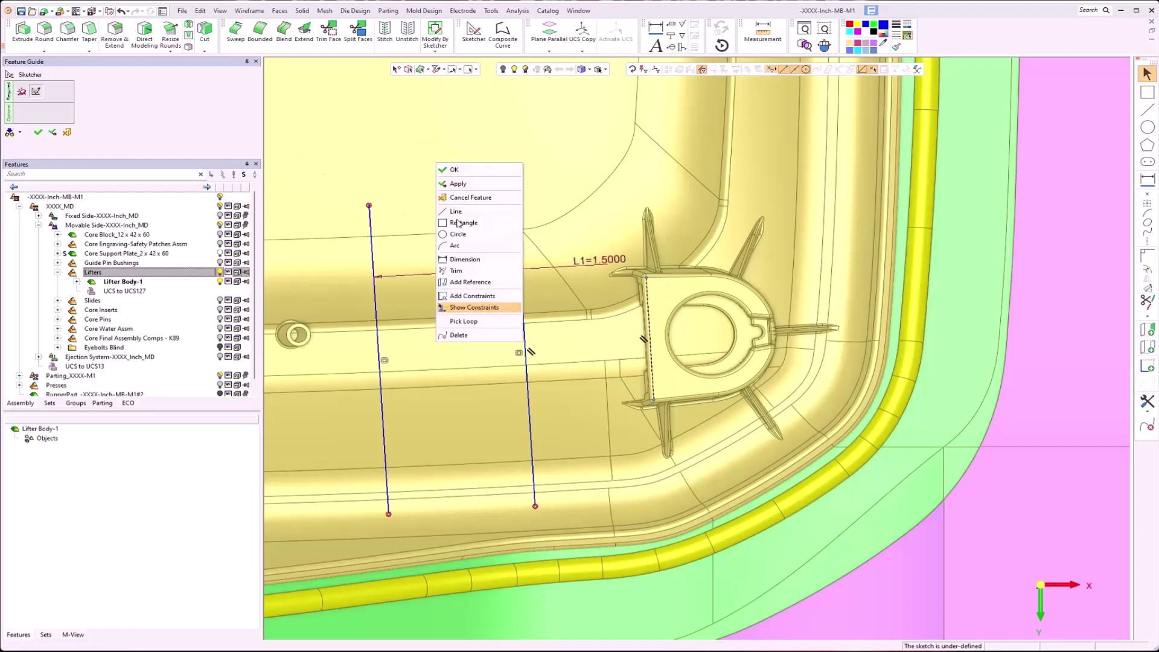
{"action": "left_click", "coordinate": [455, 212]}
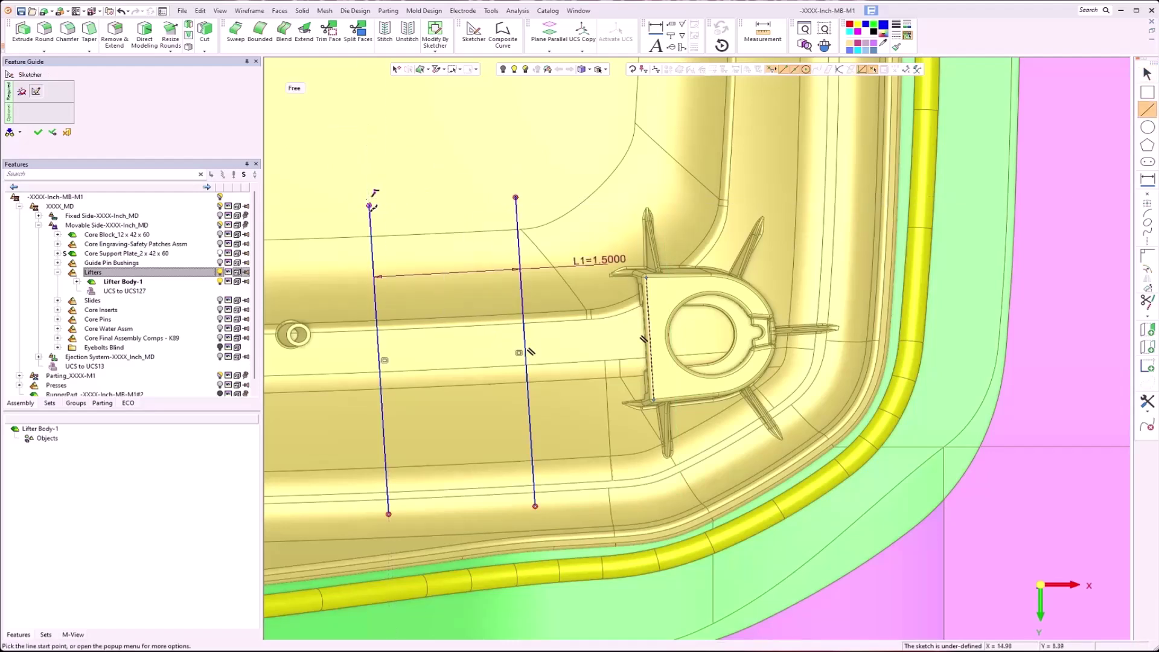
{"action": "left_click", "coordinate": [369, 205]}
{"action": "left_click", "coordinate": [515, 197]}
{"action": "left_click", "coordinate": [389, 514]}
{"action": "left_click", "coordinate": [535, 506]}
Apply equal-length constraints to the profile's two long sides and to its two short sides
{"action": "right_click", "coordinate": [439, 340]}
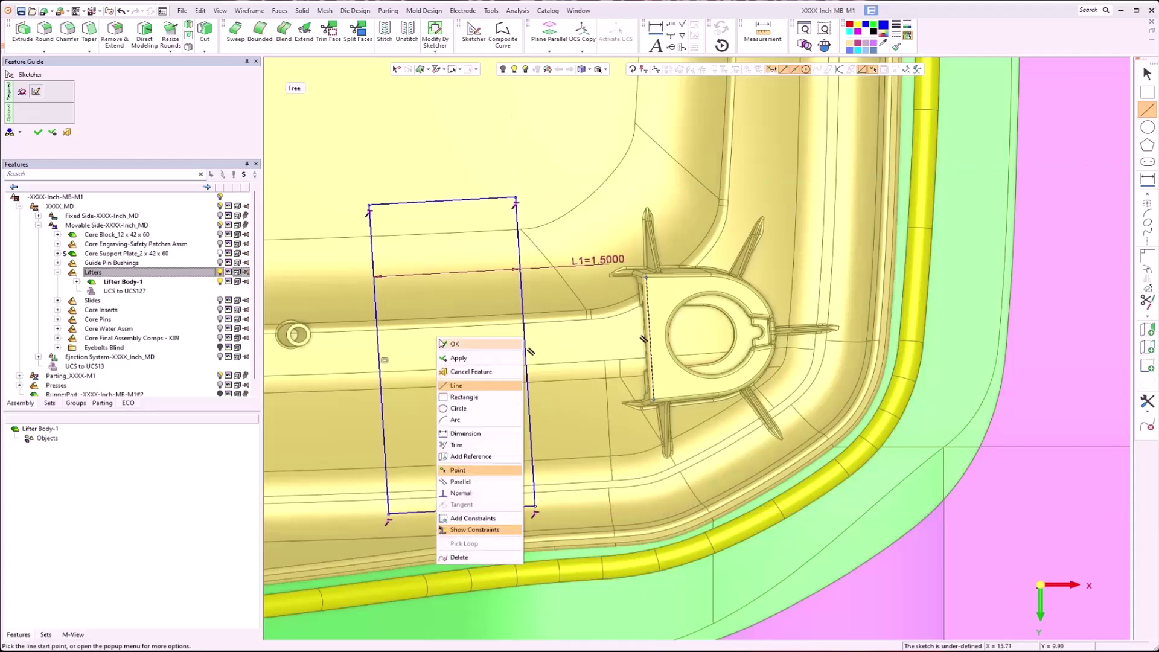
{"action": "left_click", "coordinate": [492, 519]}
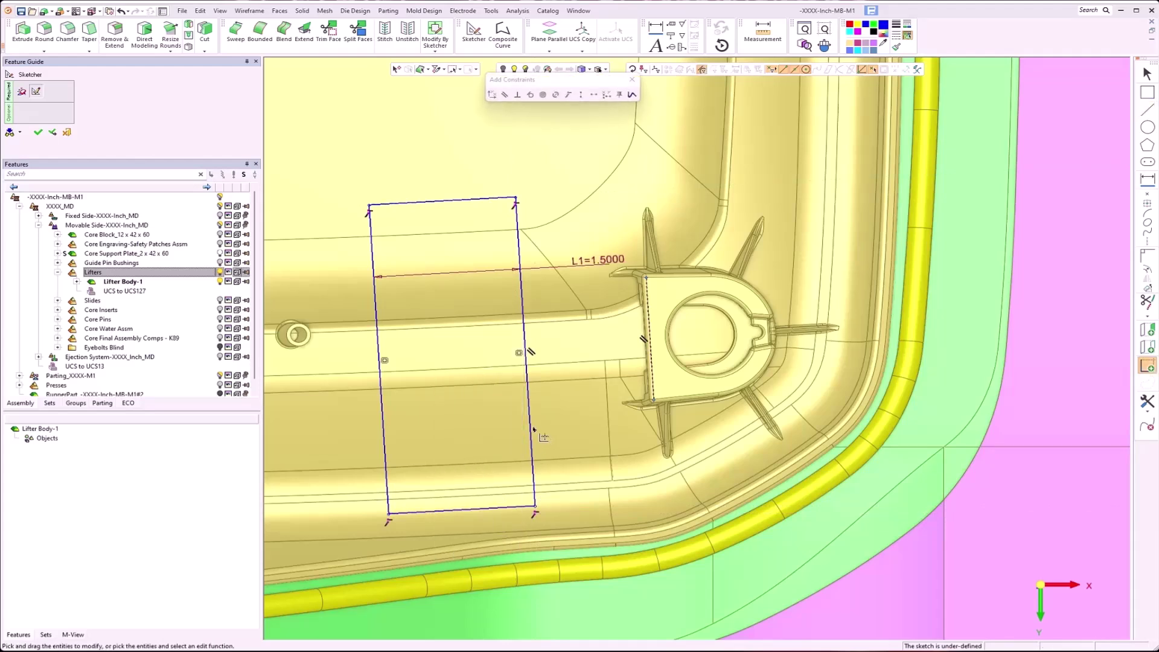
{"action": "left_click", "coordinate": [530, 434]}
{"action": "left_click", "coordinate": [384, 423]}
{"action": "left_click", "coordinate": [555, 97]}
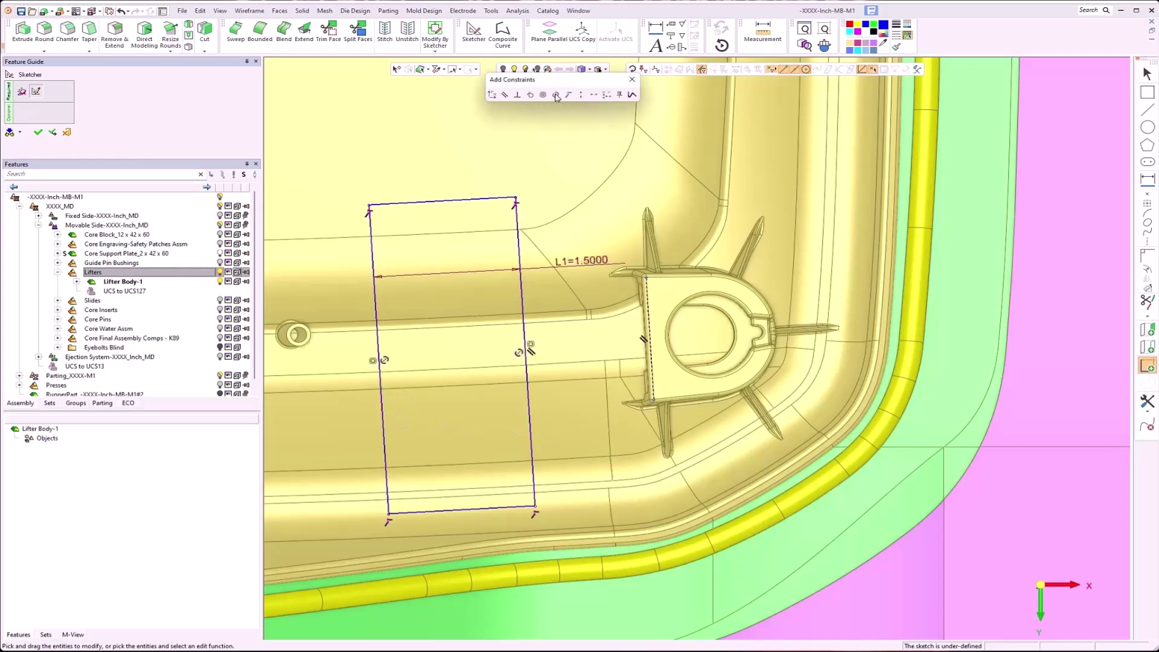
{"action": "left_click", "coordinate": [417, 204]}
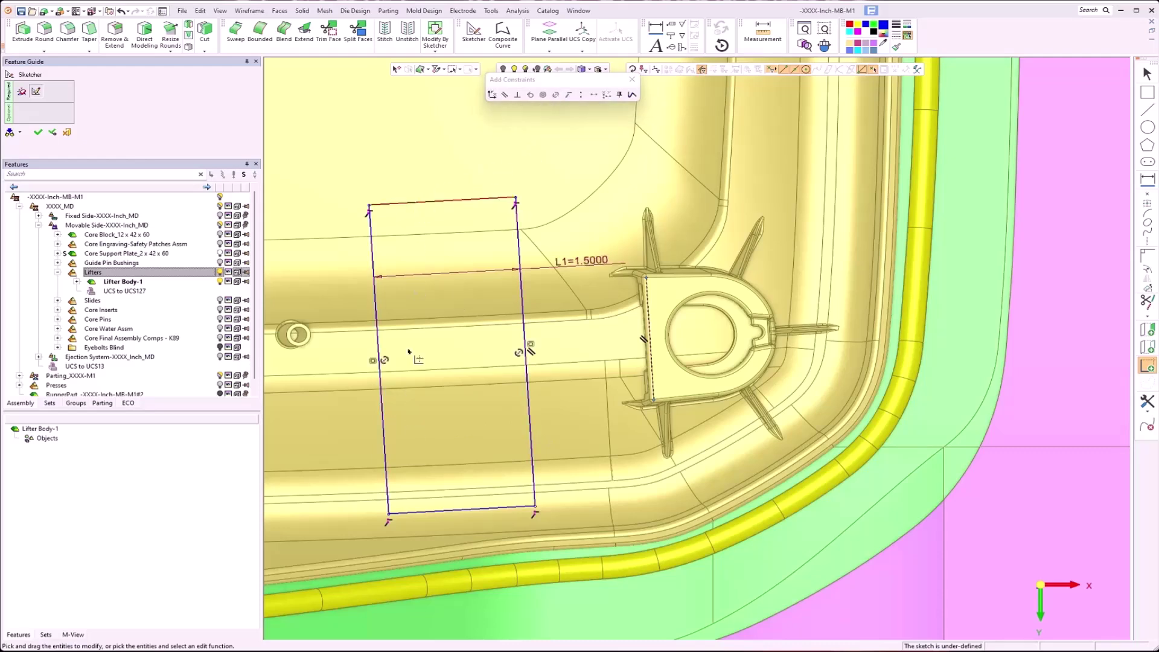
{"action": "left_click", "coordinate": [444, 512]}
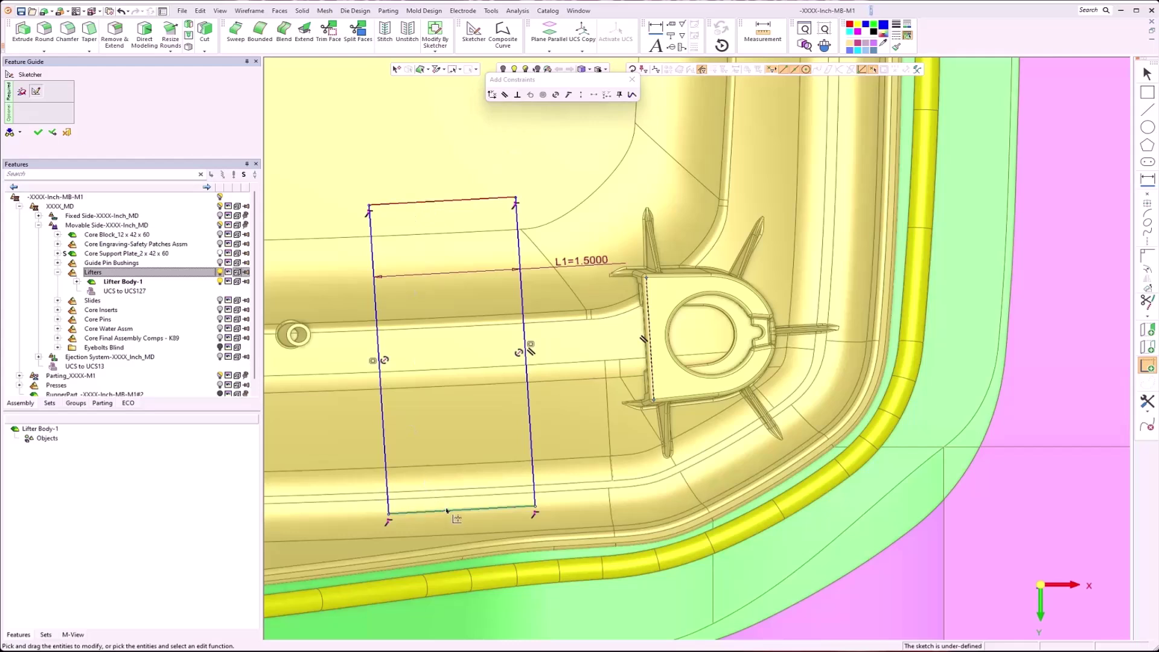
{"action": "left_click", "coordinate": [556, 95]}
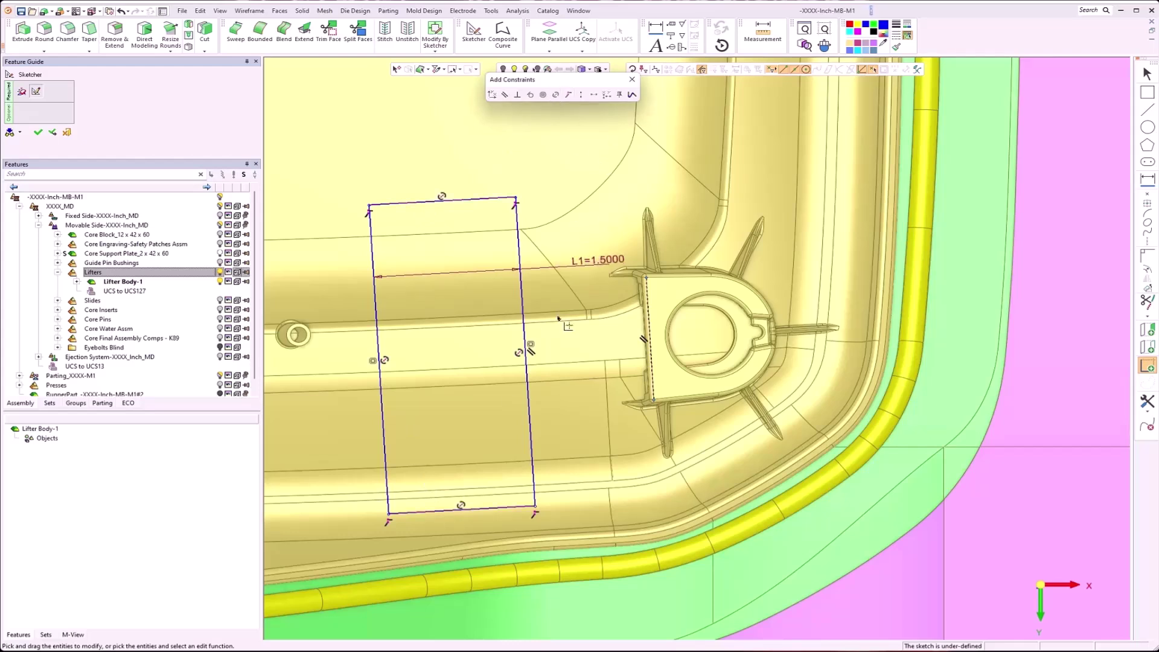
Sketch a short line from the reference edge's midpoint towards the rectangular profile, parallel to its short side
{"action": "right_click", "coordinate": [690, 250]}
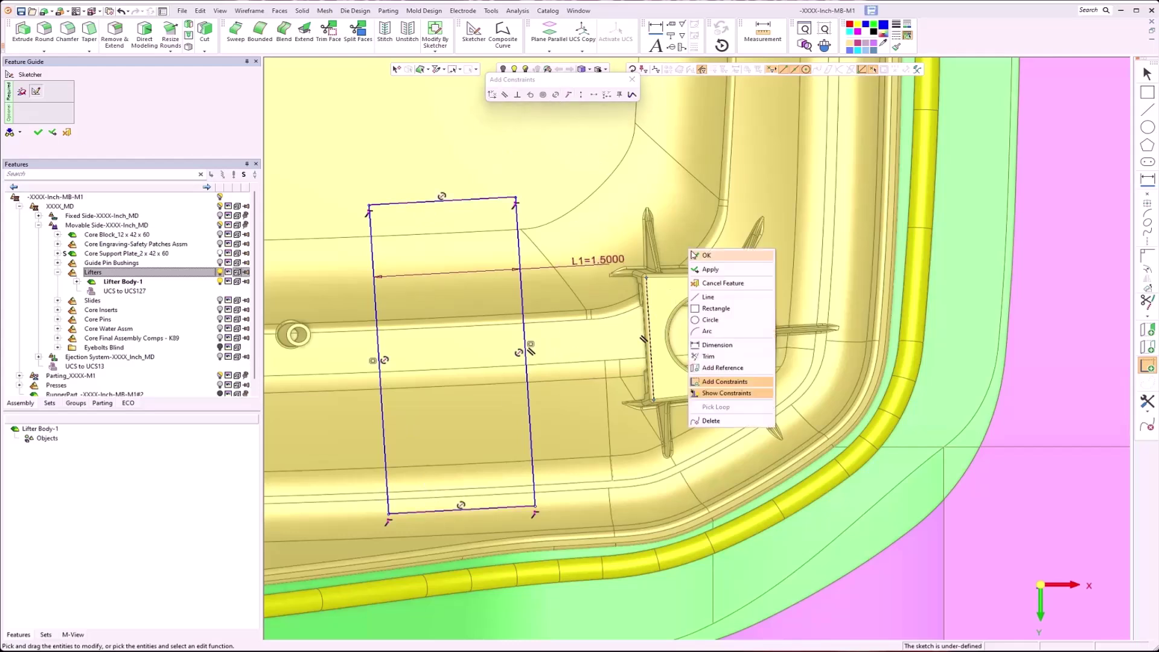
{"action": "left_click", "coordinate": [707, 297]}
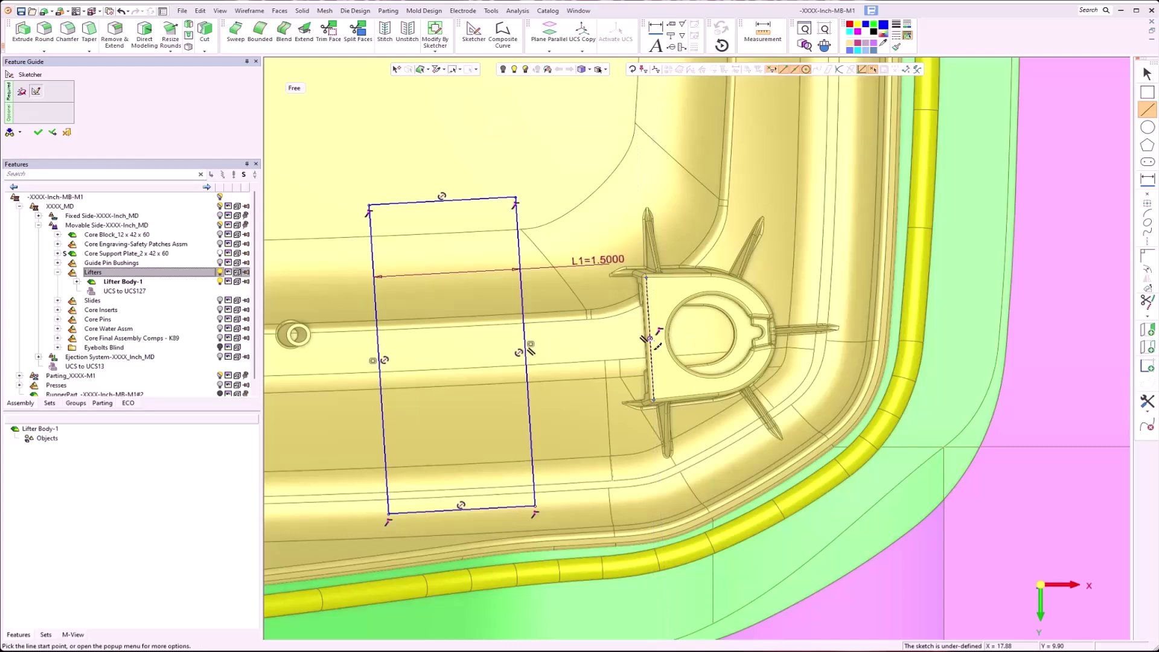
{"action": "left_click", "coordinate": [648, 339]}
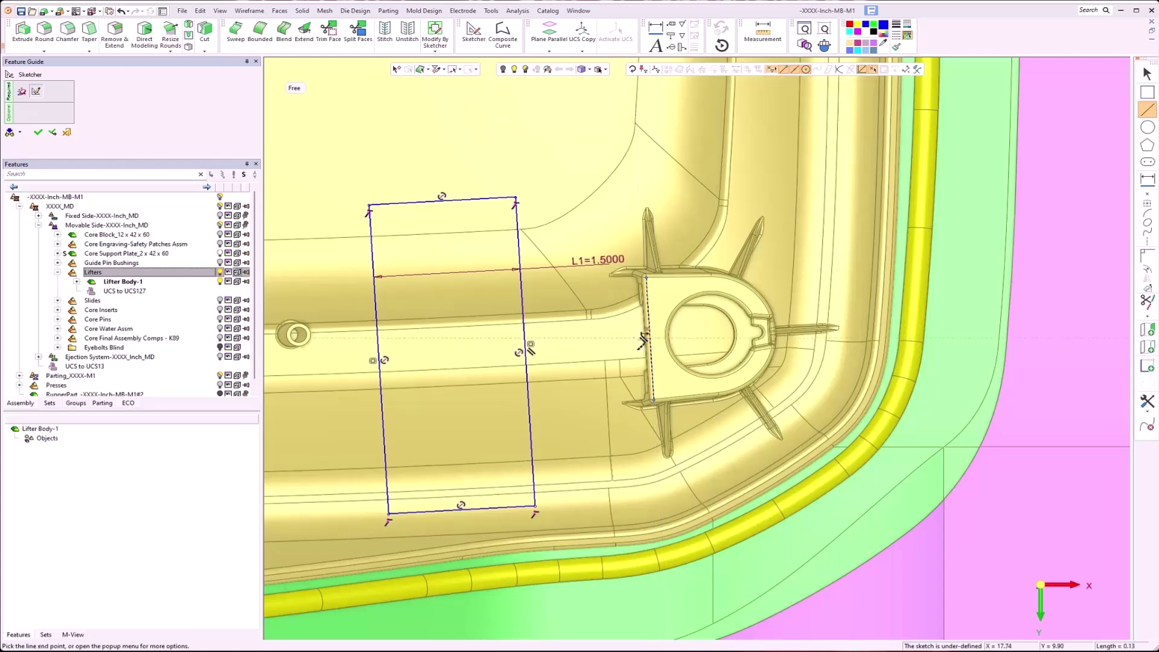
{"action": "left_click", "coordinate": [584, 342]}
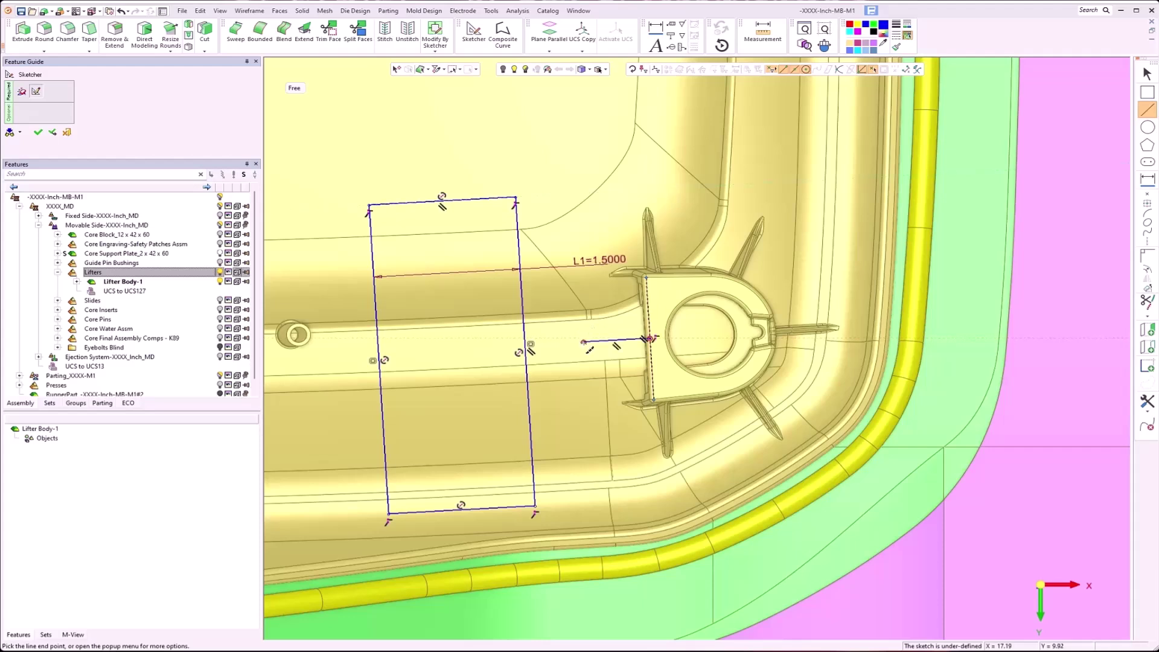
{"action": "key", "text": "Escape"}
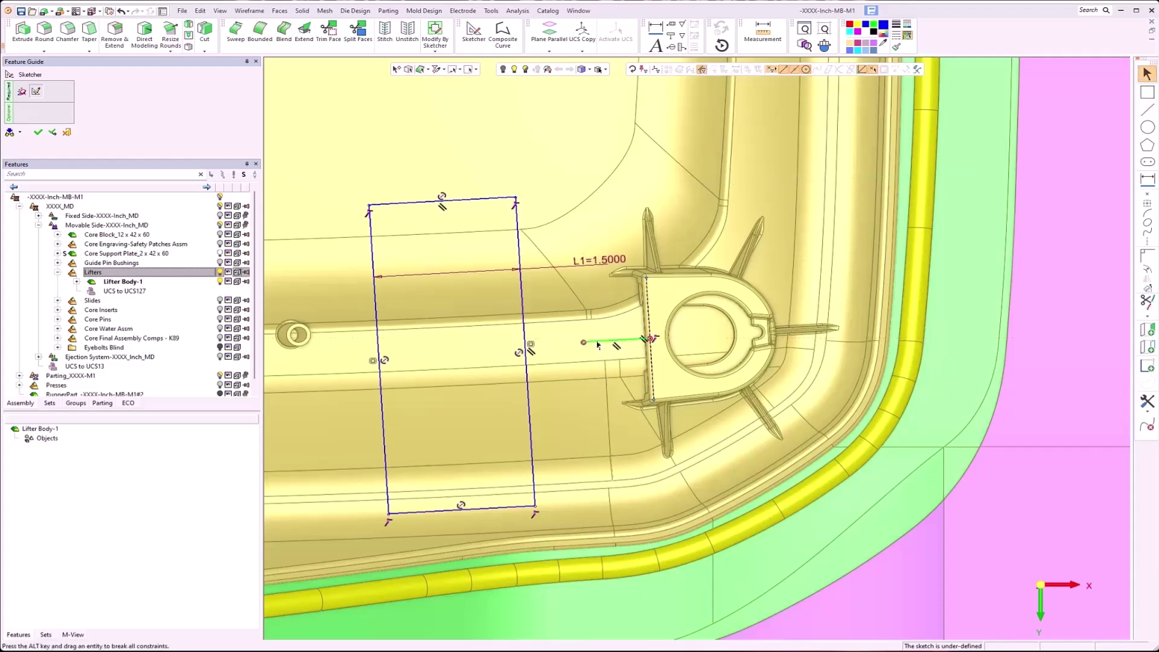
Convert the short midpoint line to reference geometry and dimension the width between the profile's two long sides at 1.5 in
{"action": "left_click", "coordinate": [1143, 386]}
{"action": "scroll", "coordinate": [556, 258], "scroll_direction": "down", "scroll_amount": 2}
{"action": "right_click", "coordinate": [606, 218]}
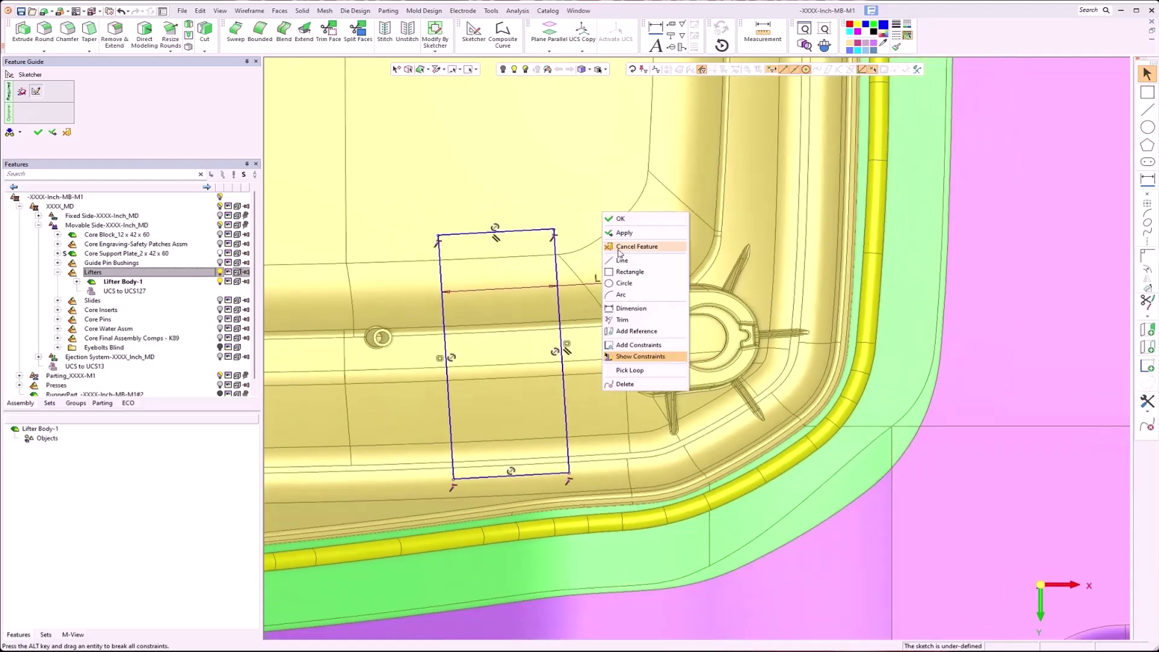
{"action": "left_click", "coordinate": [628, 304]}
{"action": "left_click", "coordinate": [560, 274]}
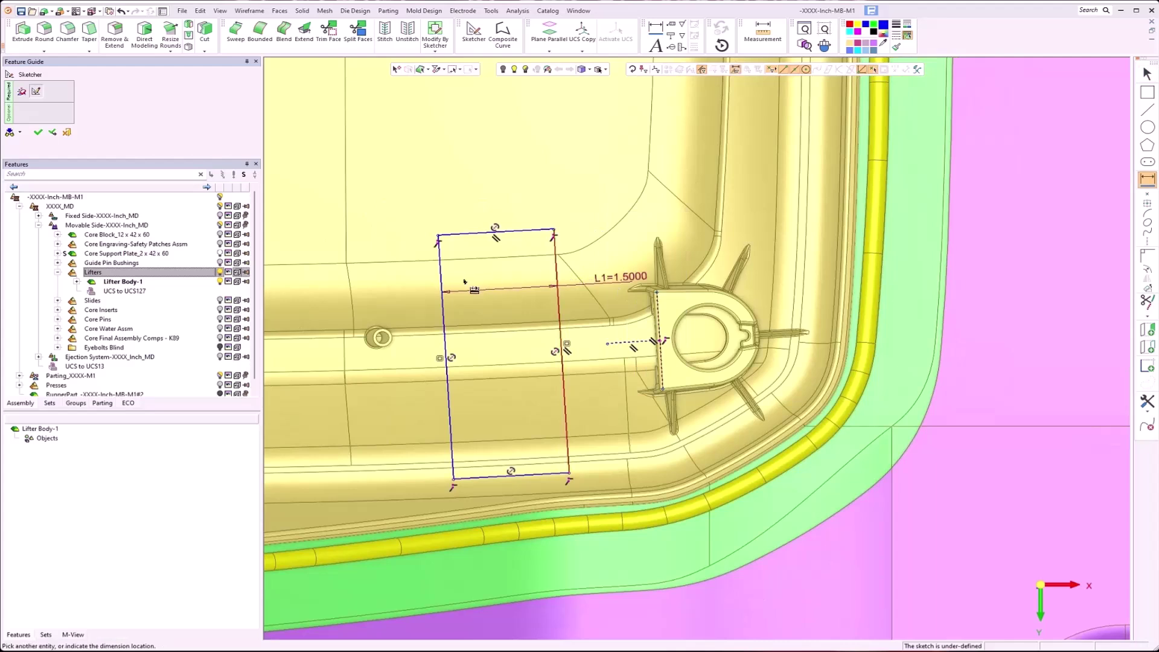
{"action": "left_click", "coordinate": [442, 290]}
{"action": "left_click", "coordinate": [490, 208]}
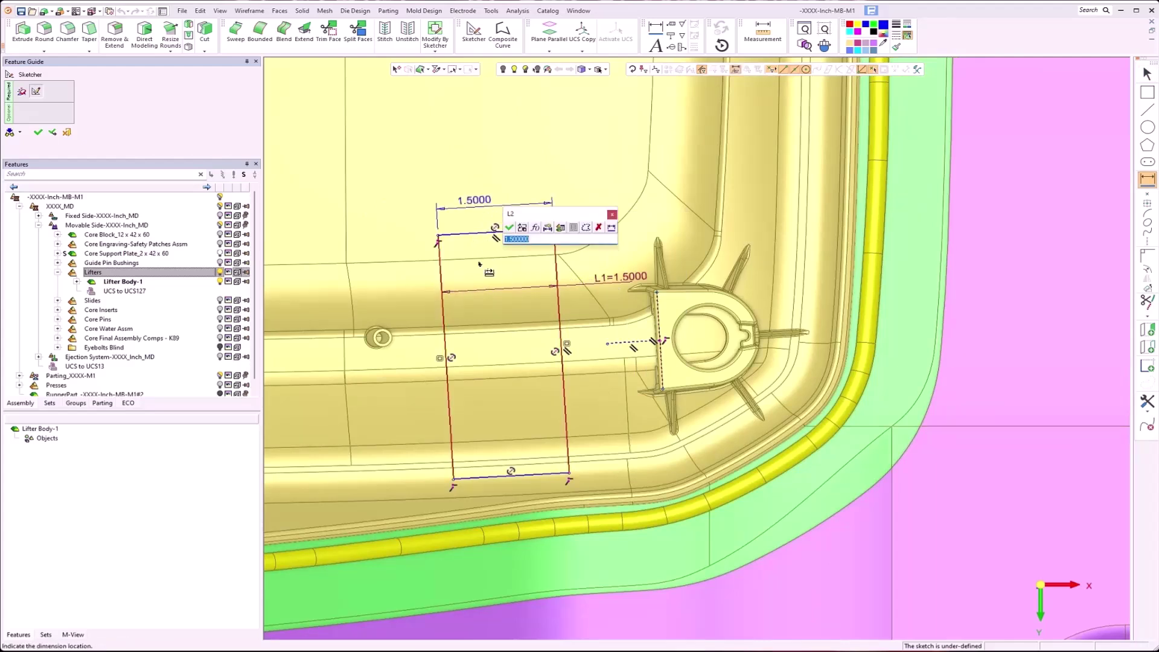
{"action": "key", "text": "Return"}
Dimension the profile's length between its two short sides
{"action": "left_click", "coordinate": [467, 235]}
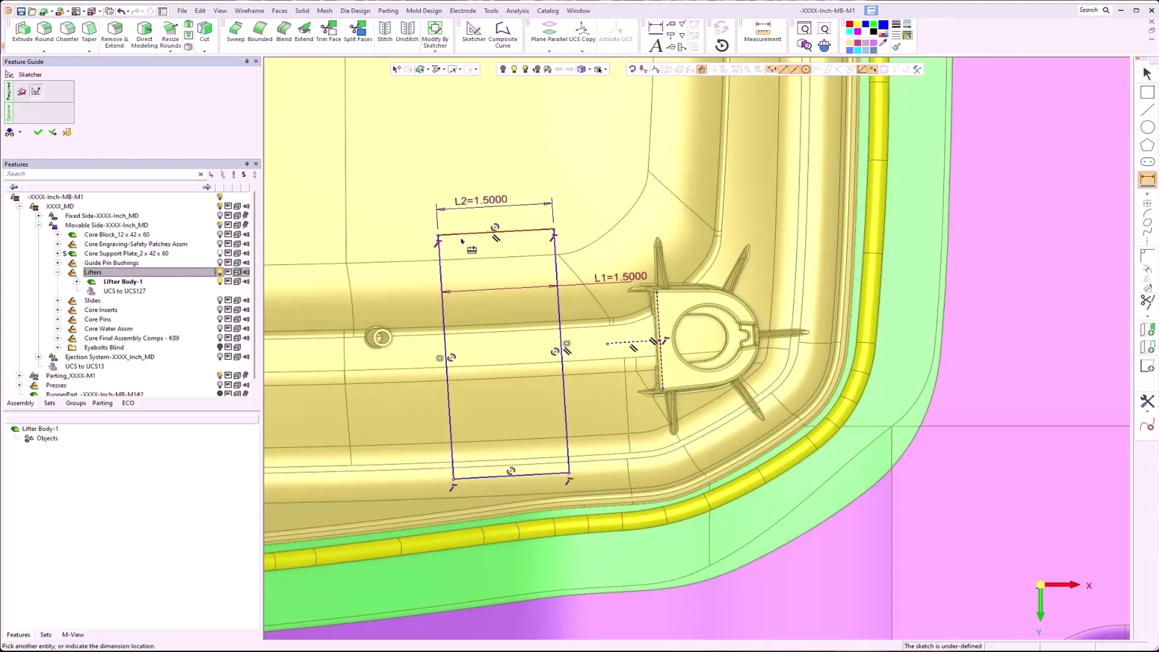
{"action": "left_click", "coordinate": [490, 476]}
{"action": "left_click", "coordinate": [593, 504]}
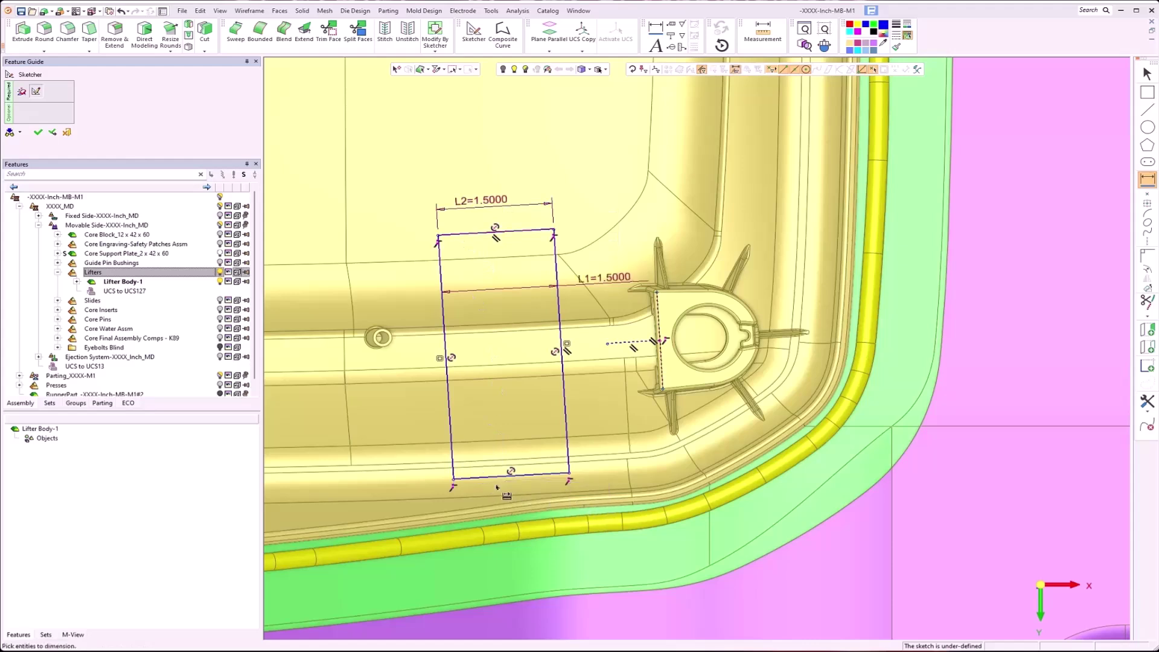
{"action": "left_click", "coordinate": [491, 477]}
{"action": "left_click", "coordinate": [466, 233]}
{"action": "left_click", "coordinate": [430, 335]}
{"action": "left_click", "coordinate": [482, 358]}
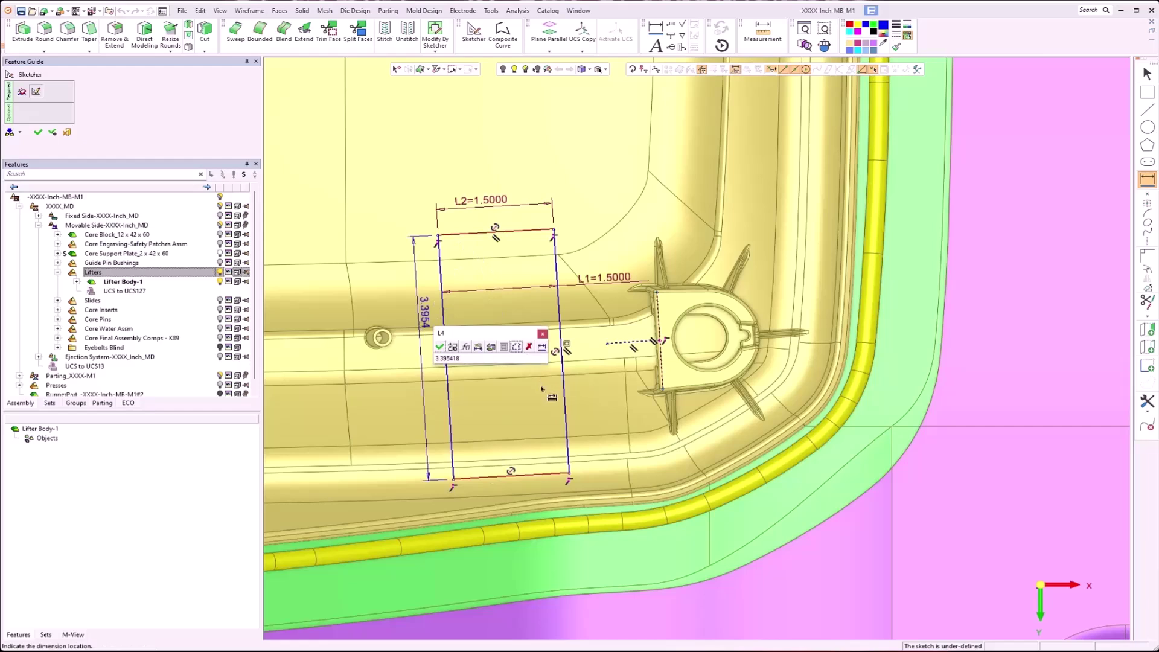
{"action": "left_click", "coordinate": [441, 347]}
Dimension the short reference line between the boss edge and the profile at 0.44 in
{"action": "left_click", "coordinate": [628, 342]}
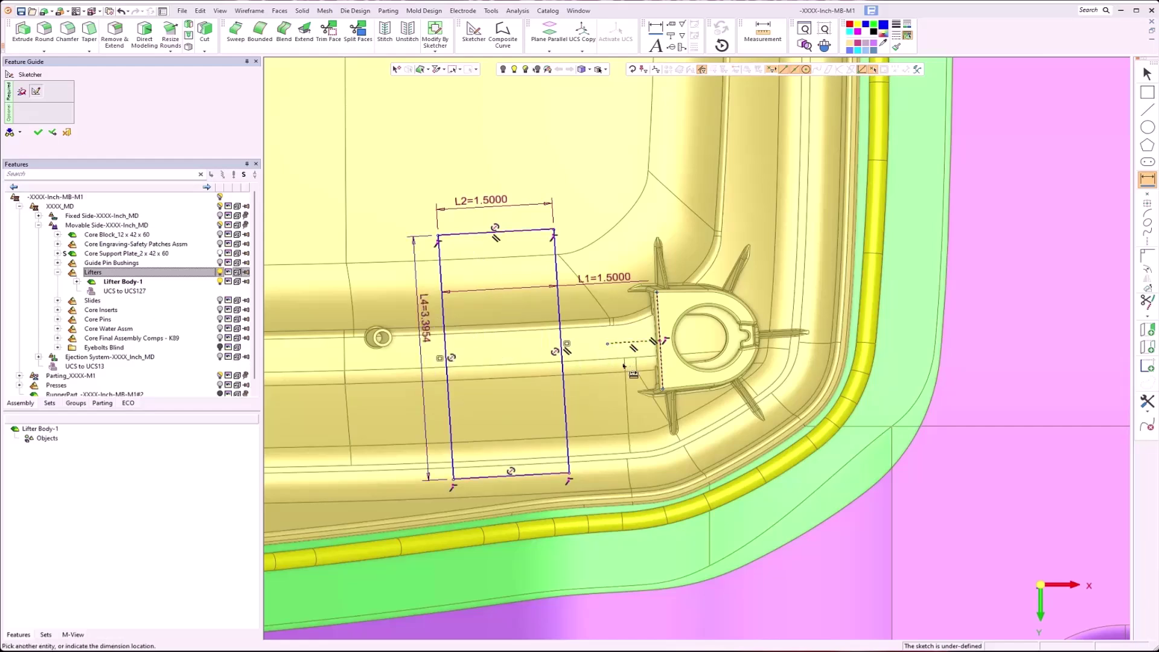
{"action": "left_click", "coordinate": [609, 365]}
{"action": "key", "text": "BackSpace"}
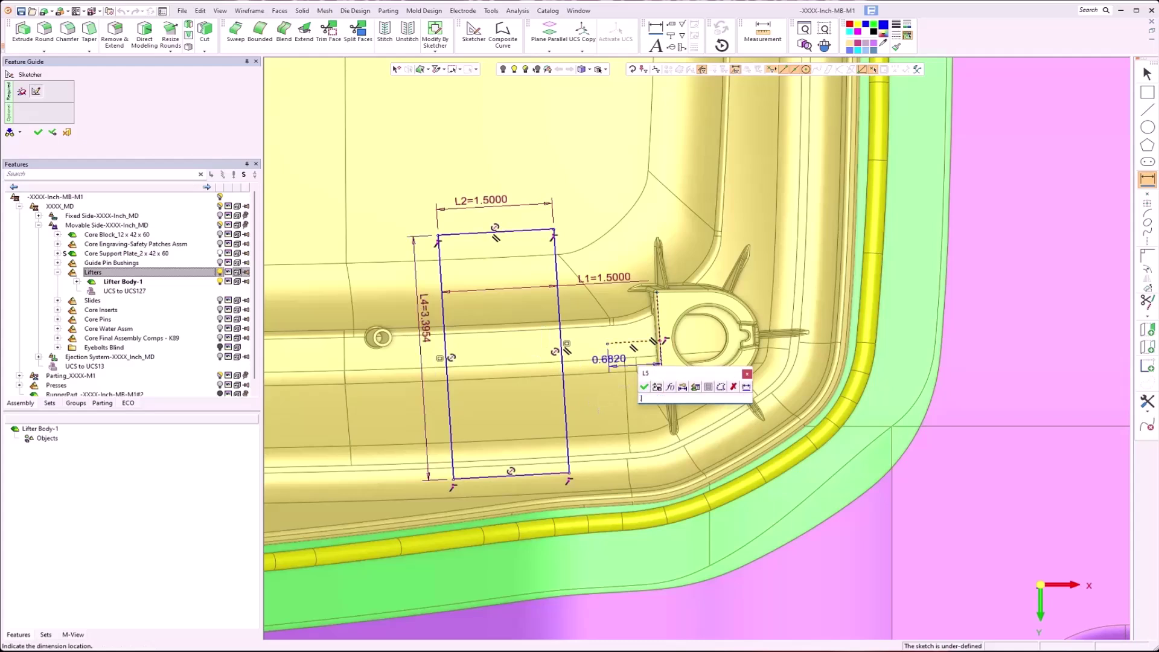
{"action": "key", "text": "Return"}
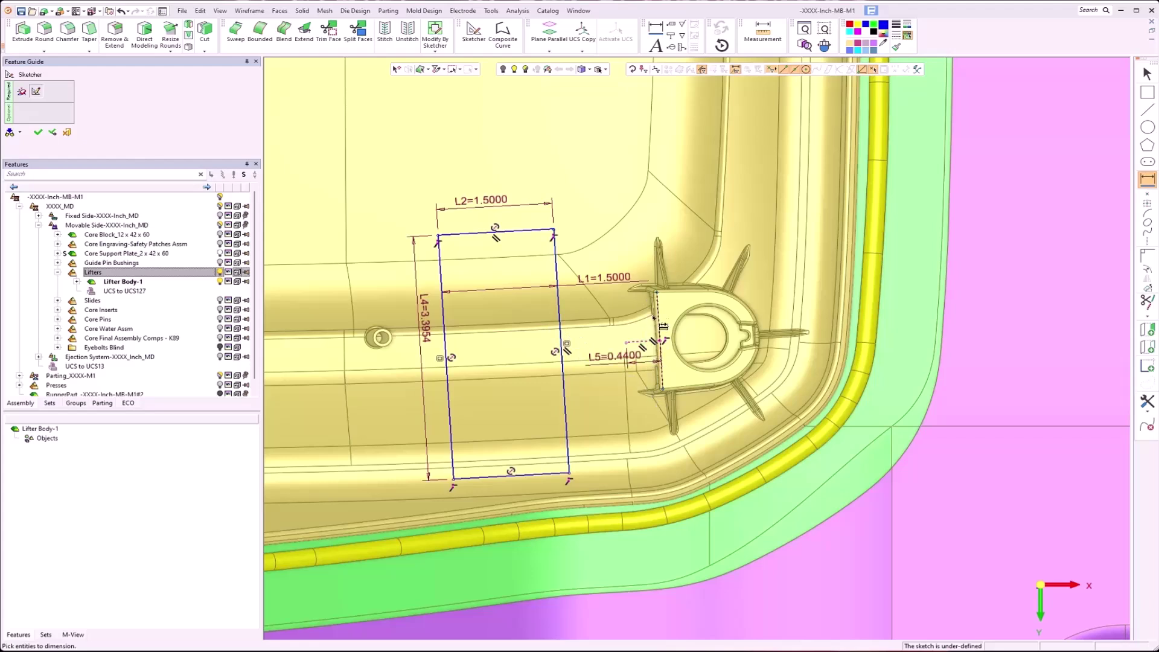
Constrain the reference line's free endpoint to the midpoint of the profile's nearest long side, and delete the redundant 1.5 in offset dimension
{"action": "right_click", "coordinate": [509, 326]}
{"action": "left_click", "coordinate": [544, 458]}
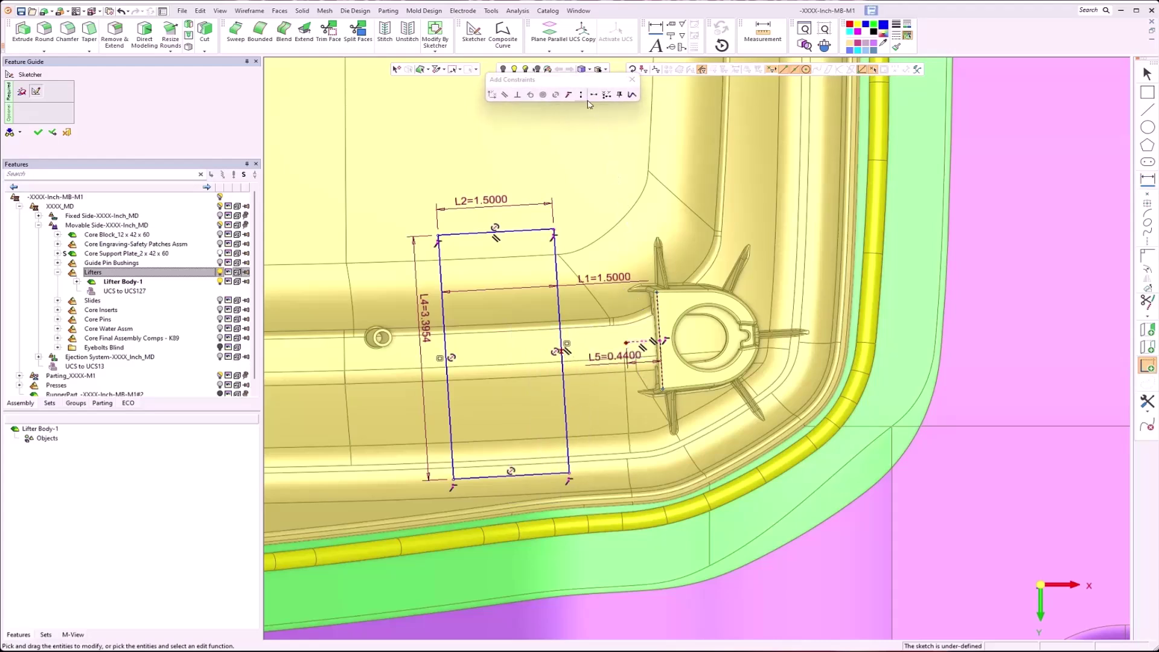
{"action": "left_click", "coordinate": [570, 95]}
{"action": "key", "text": "Escape"}
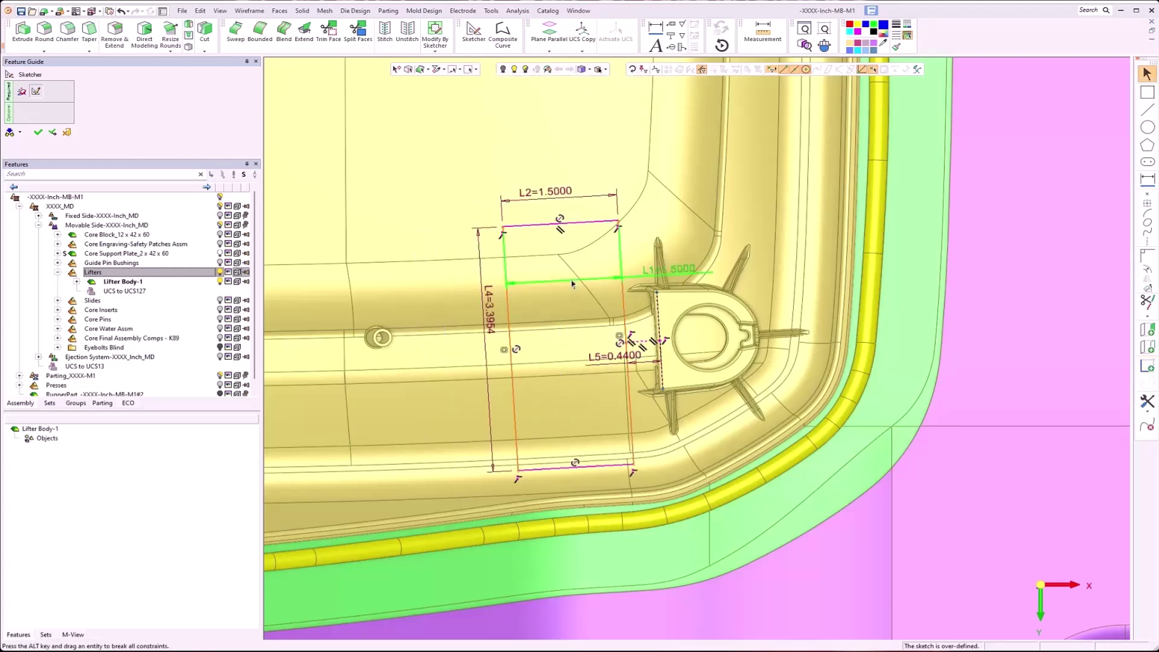
{"action": "key", "text": "Delete"}
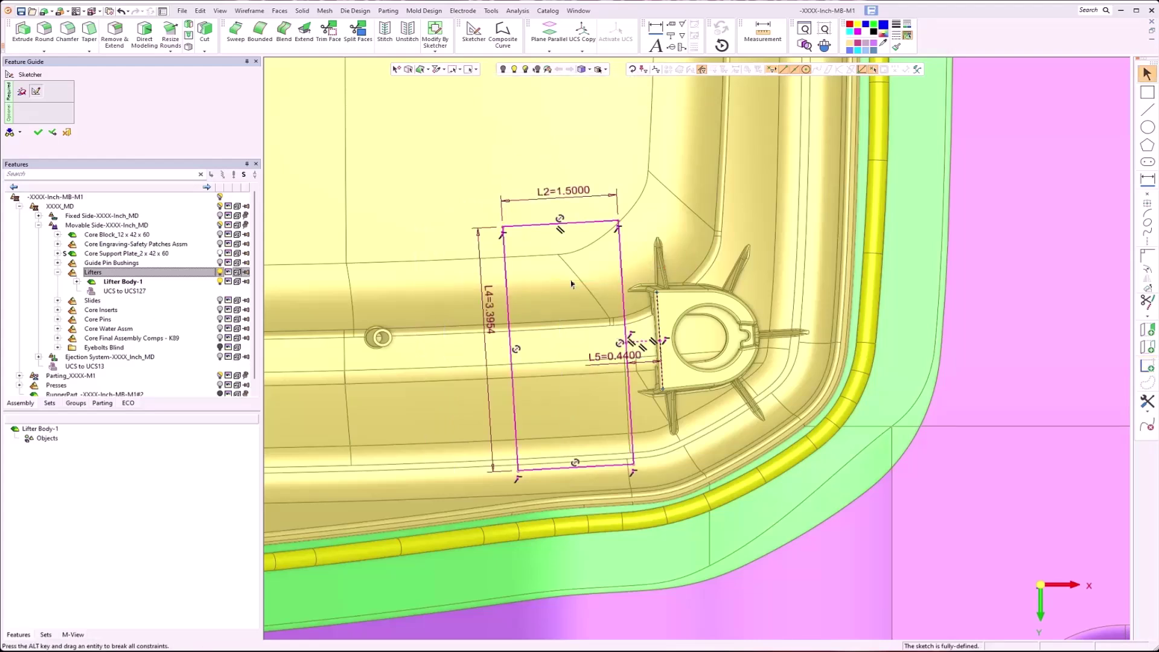
Set the profile's length to 2 in
{"action": "double_click", "coordinate": [490, 298]}
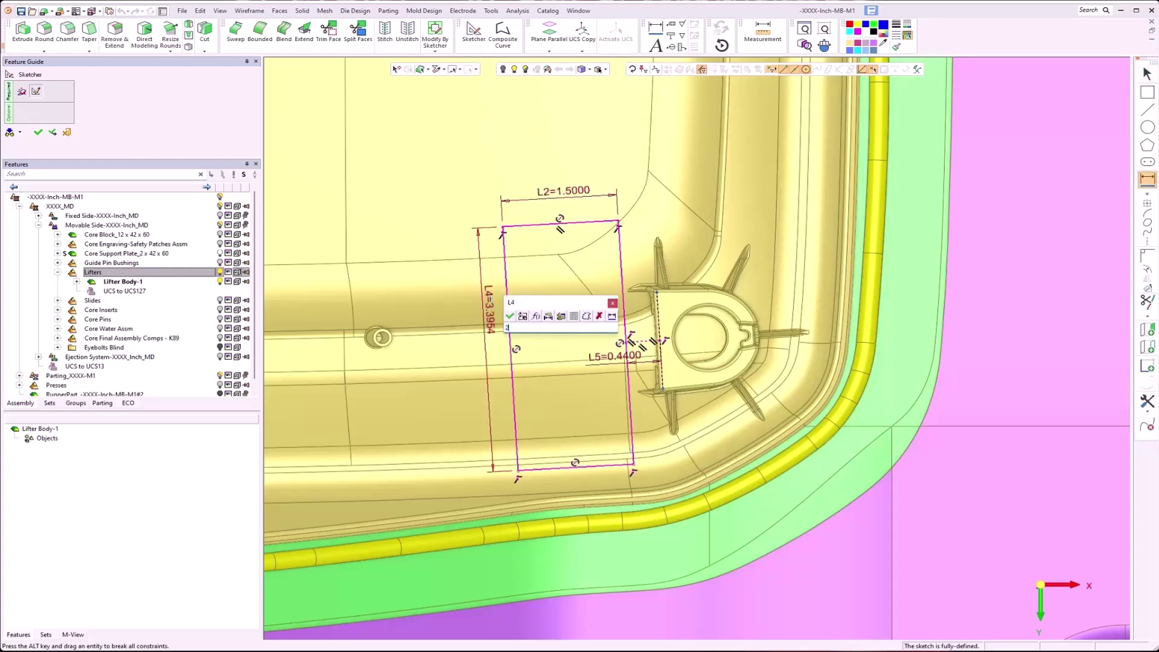
{"action": "type", "text": "2"}
{"action": "key", "text": "Return"}
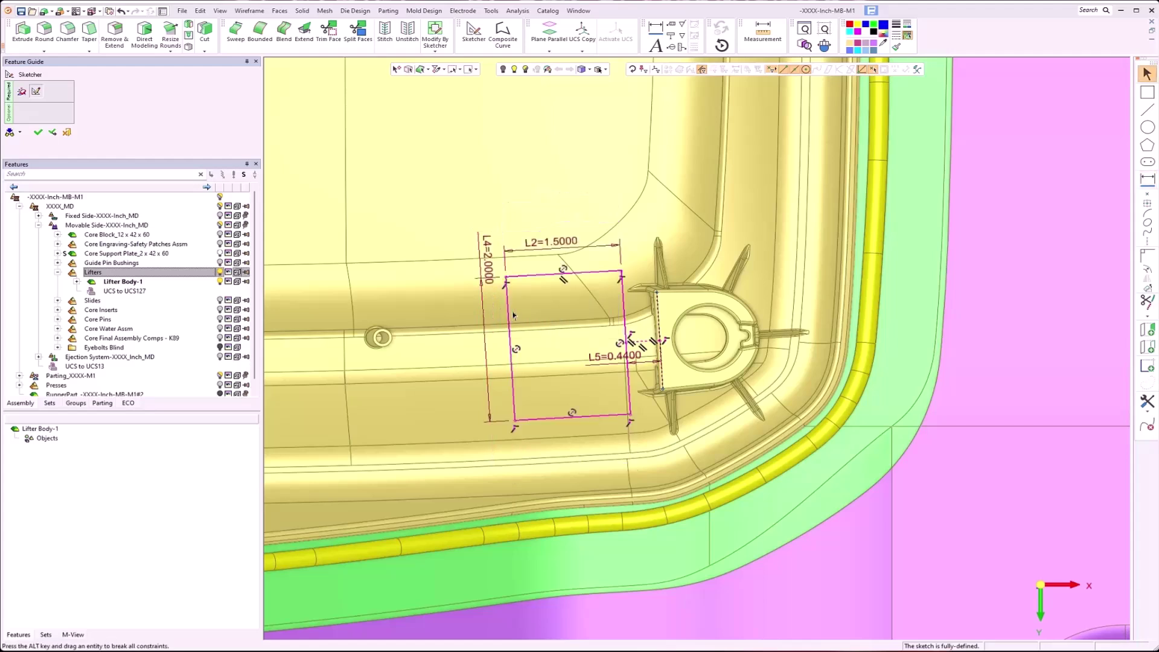
Set the profile's length to 2.125 in and finish the sketch
{"action": "double_click", "coordinate": [491, 270]}
{"action": "type", "text": "2"}
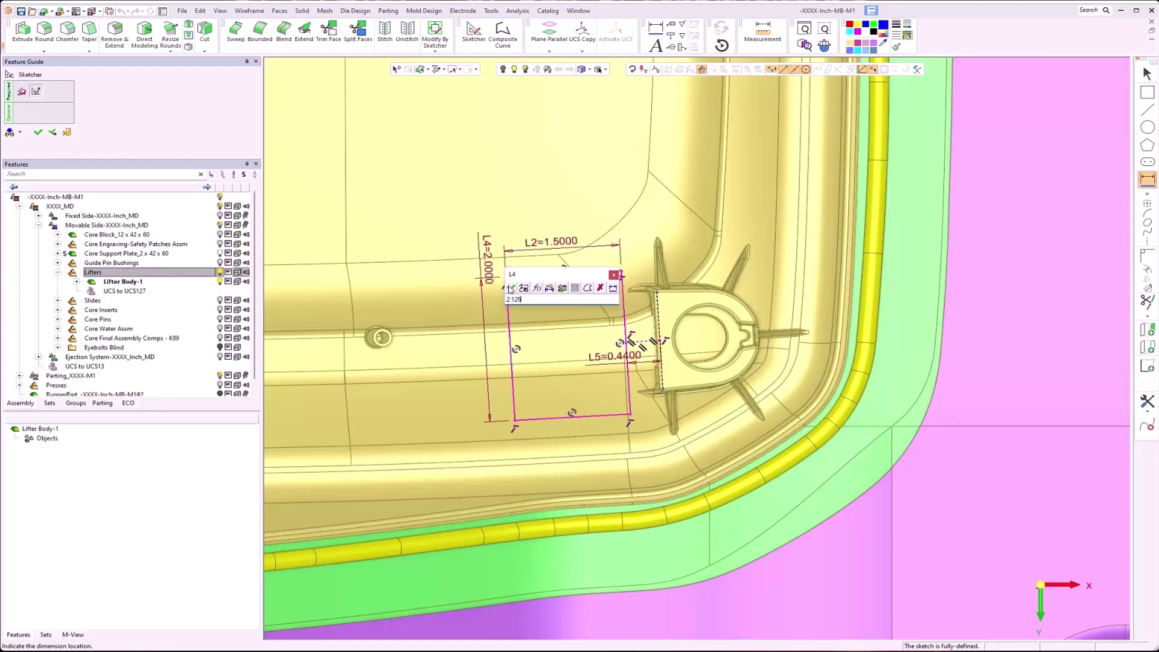
{"action": "type", "text": ".125"}
{"action": "left_click", "coordinate": [511, 289]}
{"action": "right_click", "coordinate": [432, 189]}
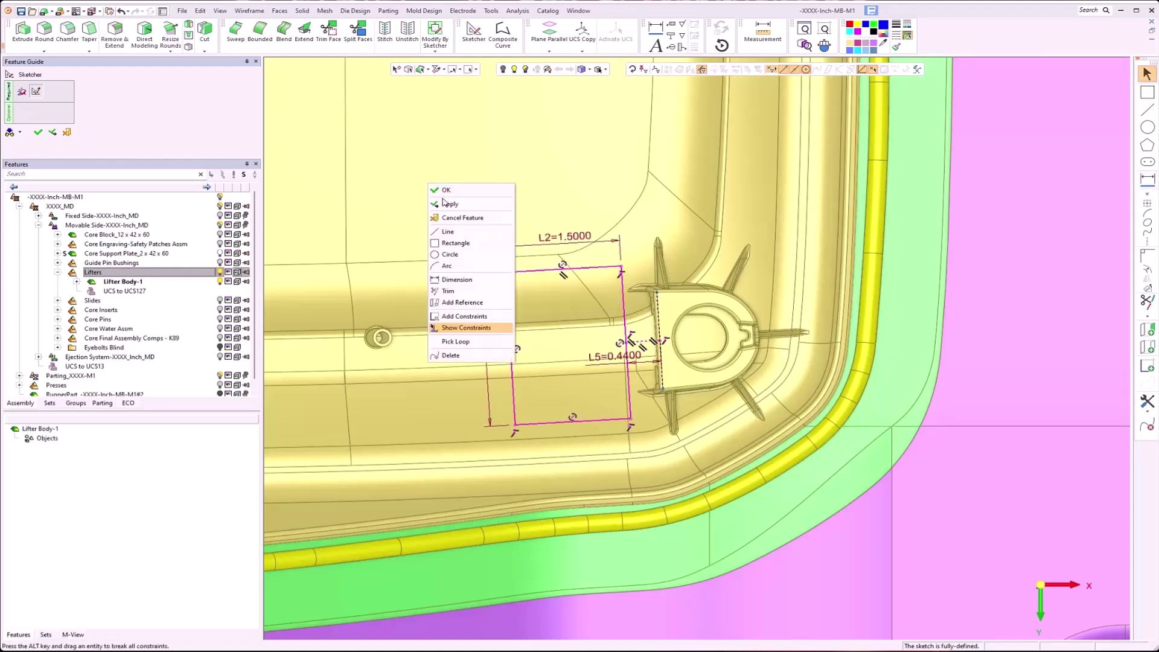
{"action": "left_click", "coordinate": [458, 191]}
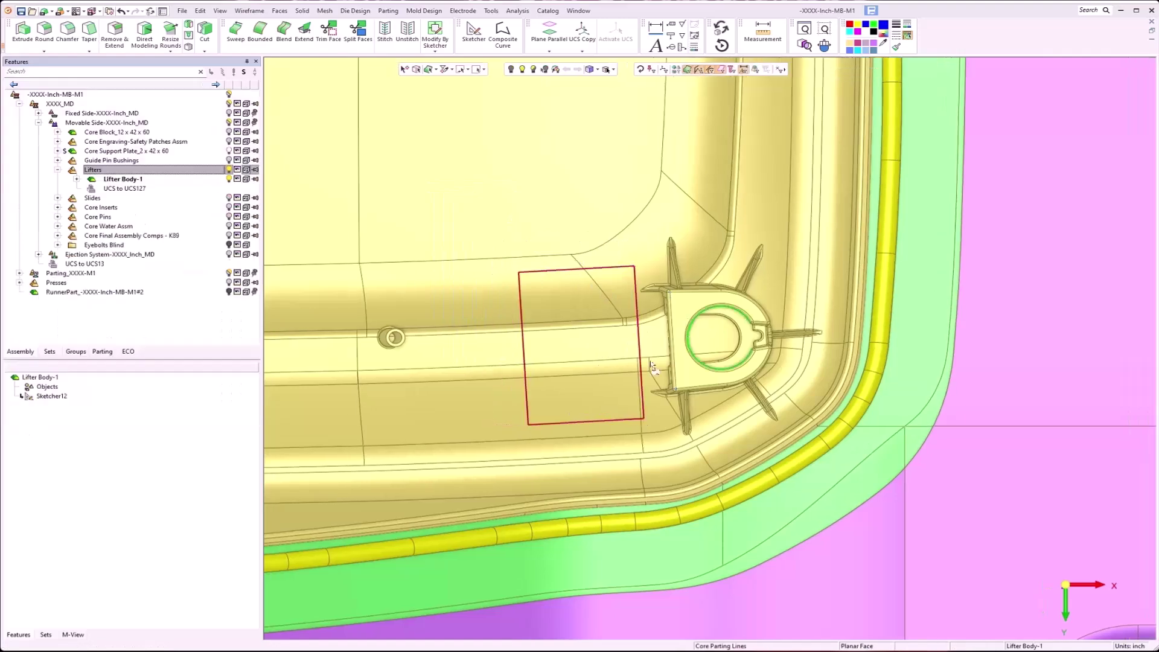
Set up a both-sides extrusion of the rectangular sketch, raising the secondary side's delta to 1.375 in
{"action": "mouse_move", "coordinate": [652, 380]}
{"action": "middle_mouse_down"}
{"action": "mouse_move", "coordinate": [670, 270]}
{"action": "mouse_move", "coordinate": [596, 244]}
{"action": "mouse_move", "coordinate": [587, 222]}
{"action": "middle_mouse_up"}
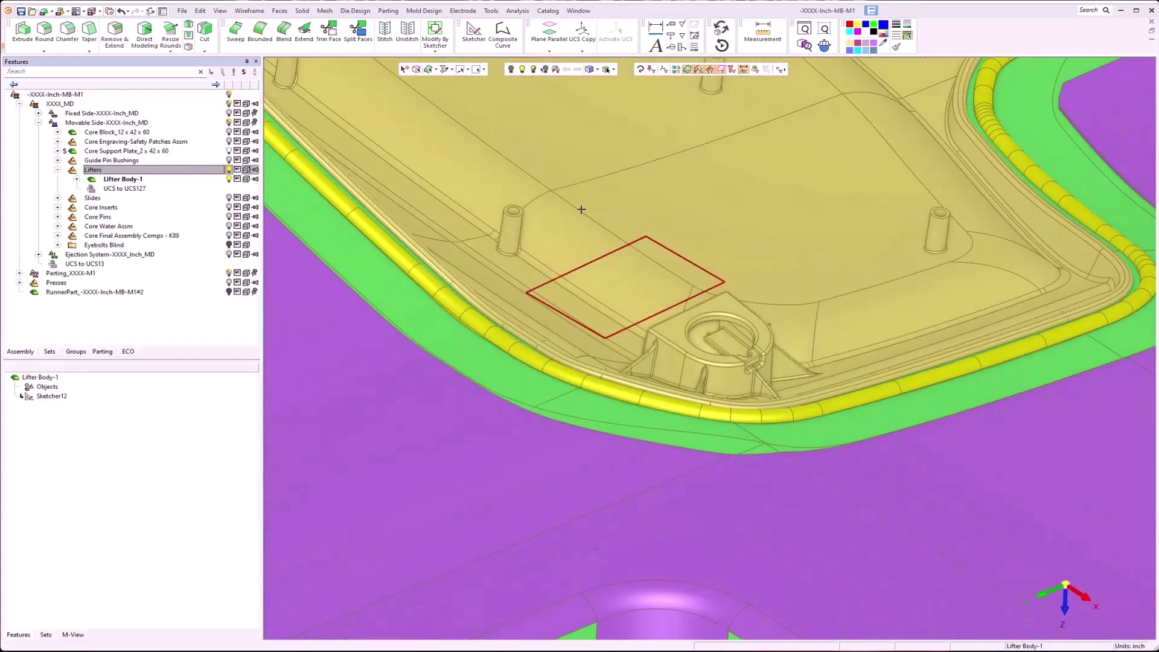
{"action": "right_click", "coordinate": [577, 204]}
{"action": "left_click", "coordinate": [614, 258]}
{"action": "middle_click_drag", "start_coordinate": [701, 340], "coordinate": [663, 308]}
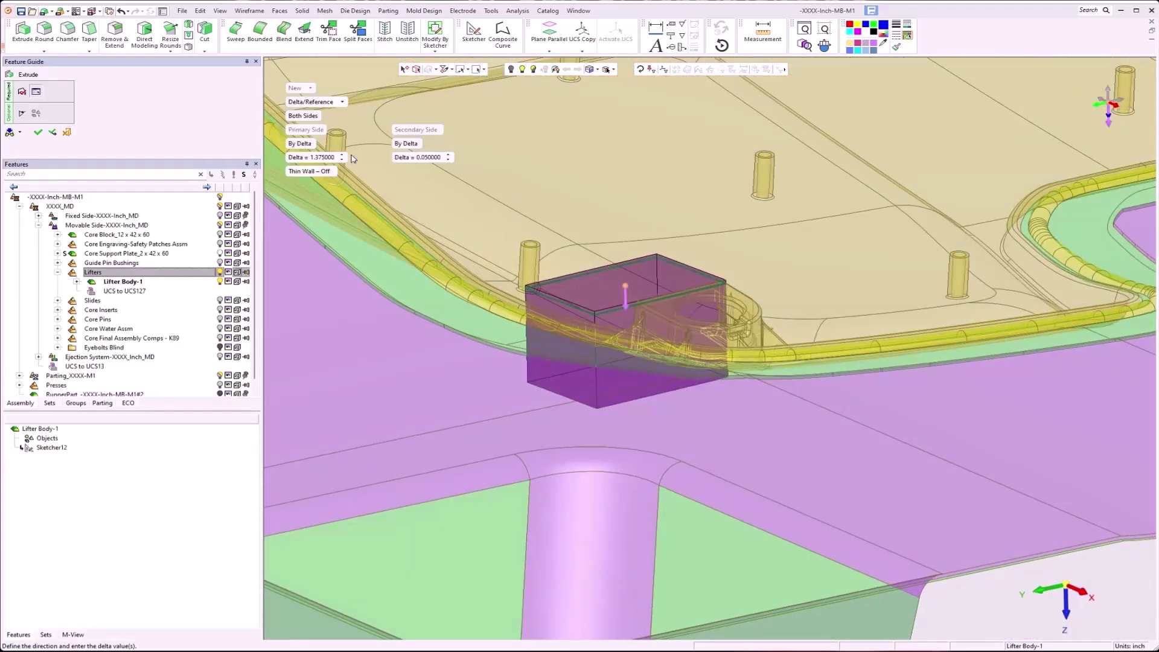
{"action": "left_click", "coordinate": [448, 156]}
{"action": "left_click", "coordinate": [448, 155]}
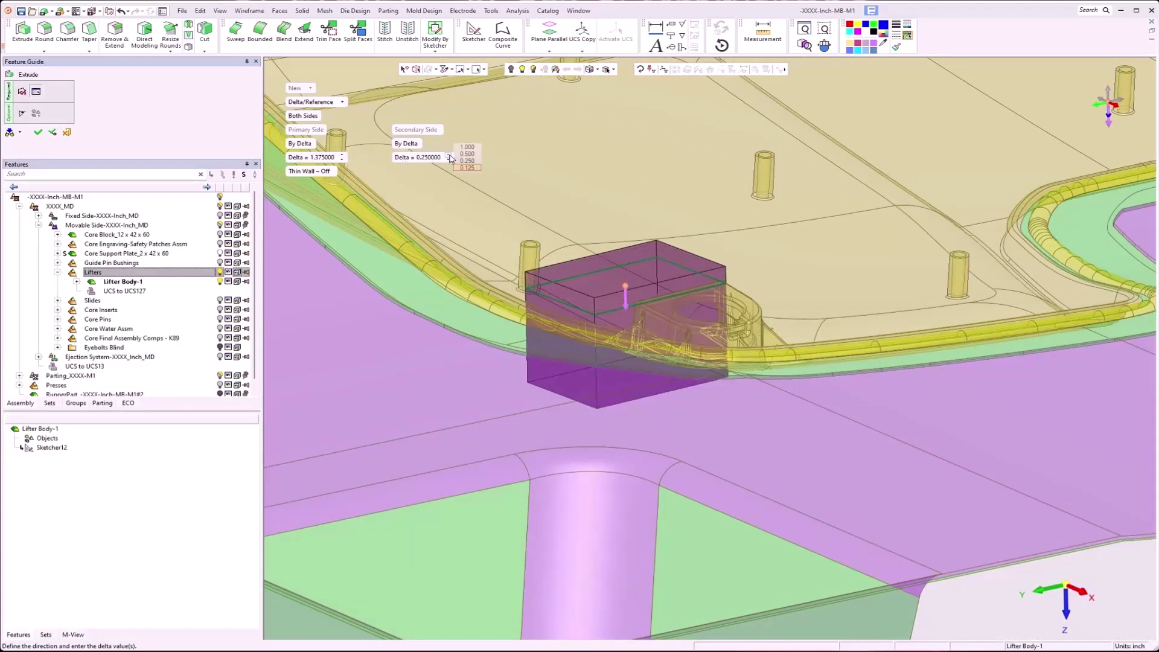
{"action": "left_click", "coordinate": [449, 155]}
{"action": "double_click", "coordinate": [448, 155]}
{"action": "left_click", "coordinate": [449, 155]}
{"action": "left_click", "coordinate": [449, 156]}
{"action": "left_click", "coordinate": [449, 155]}
{"action": "left_click", "coordinate": [449, 156]}
{"action": "left_click", "coordinate": [449, 155]}
{"action": "left_click", "coordinate": [448, 155]}
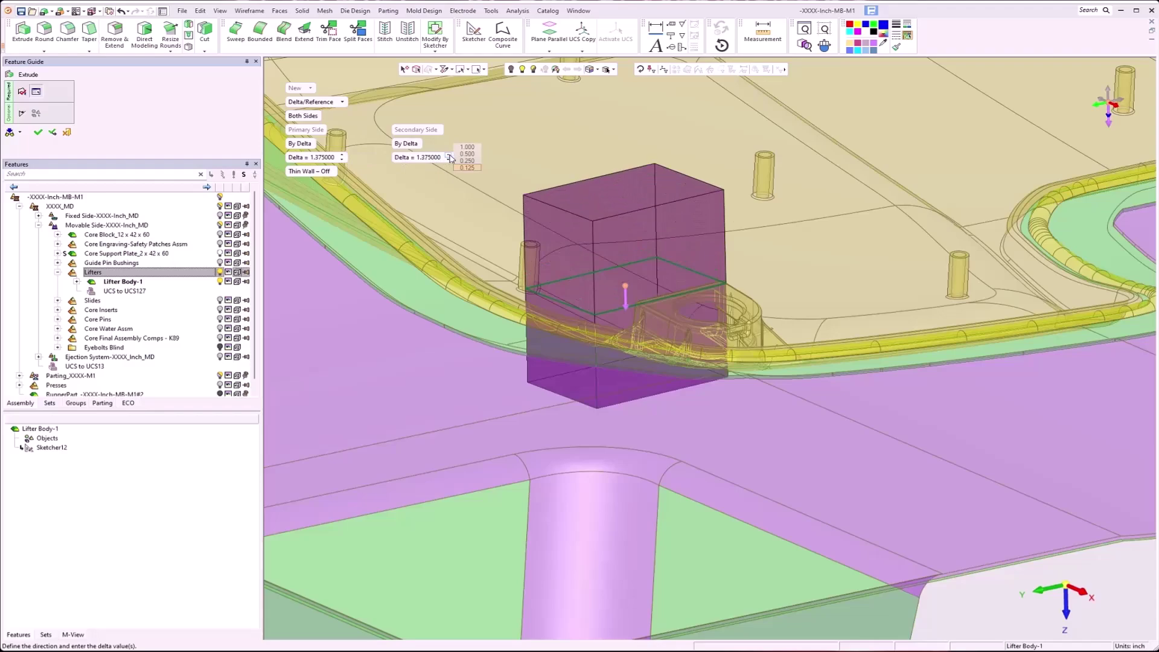
Complete the extrusion with a primary delta of 1.0 in and a secondary delta of 1.25 in
{"action": "middle_click_drag", "start_coordinate": [574, 357], "coordinate": [596, 111]}
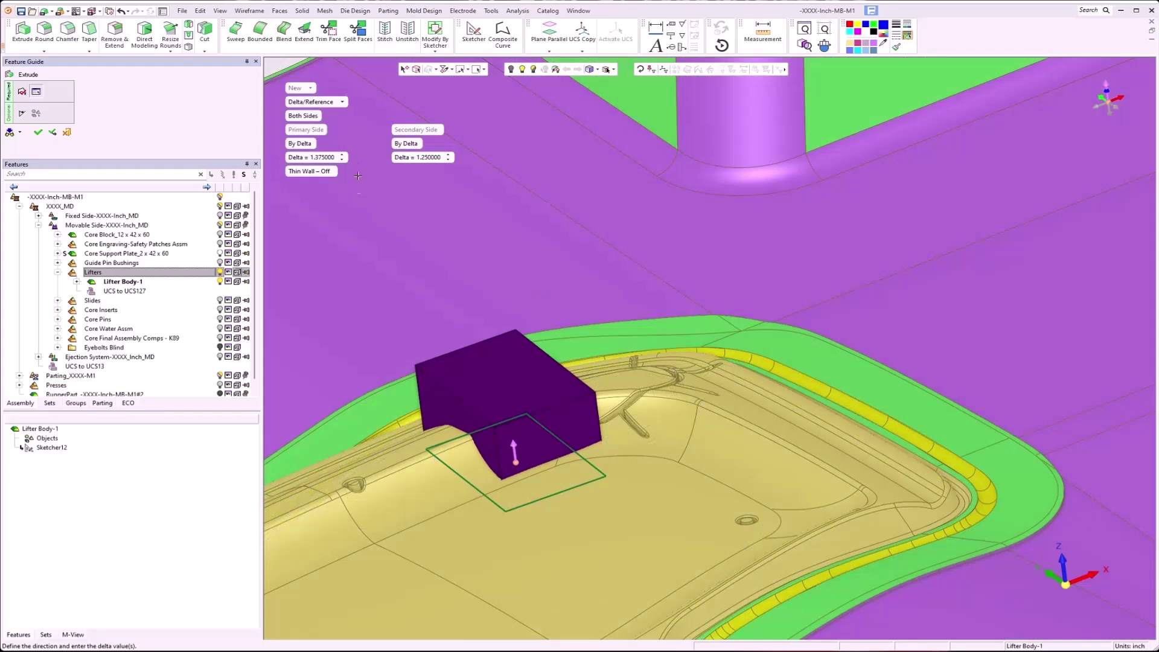
{"action": "left_click", "coordinate": [343, 160]}
{"action": "left_click", "coordinate": [343, 160]}
{"action": "left_click", "coordinate": [342, 160]}
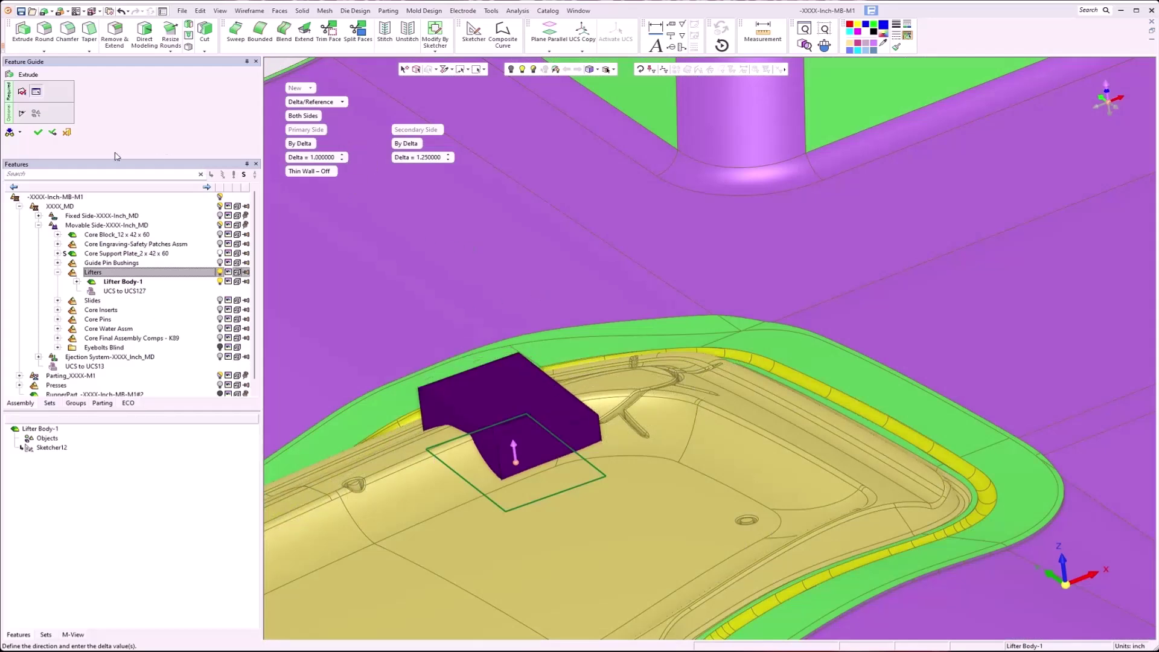
{"action": "left_click", "coordinate": [42, 137]}
Taper the block's long side facing away from the boss by 13 degrees, using the top face as the neutral plane
{"action": "mouse_move", "coordinate": [549, 496]}
{"action": "middle_mouse_down"}
{"action": "mouse_move", "coordinate": [598, 401]}
{"action": "mouse_move", "coordinate": [613, 273]}
{"action": "mouse_move", "coordinate": [605, 215]}
{"action": "mouse_move", "coordinate": [577, 243]}
{"action": "middle_mouse_up"}
{"action": "middle_click_drag", "start_coordinate": [428, 520], "coordinate": [448, 578]}
{"action": "scroll", "coordinate": [450, 581], "scroll_direction": "up", "scroll_amount": 2}
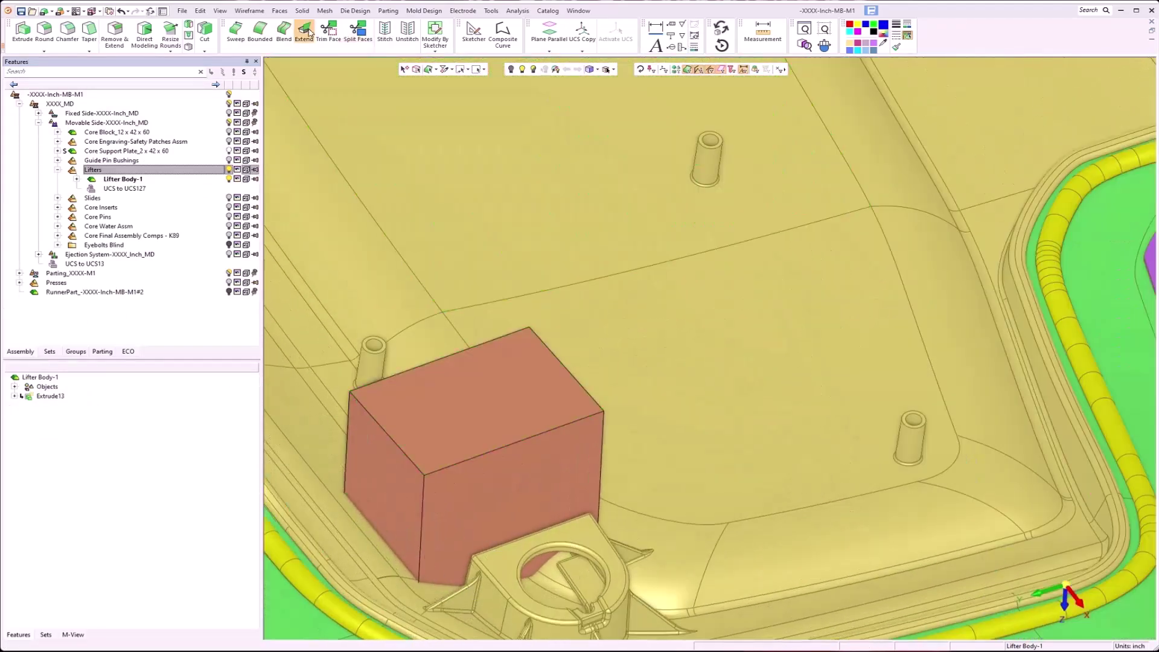
{"action": "left_click", "coordinate": [219, 11]}
{"action": "left_click", "coordinate": [219, 11]}
{"action": "left_click", "coordinate": [302, 11]}
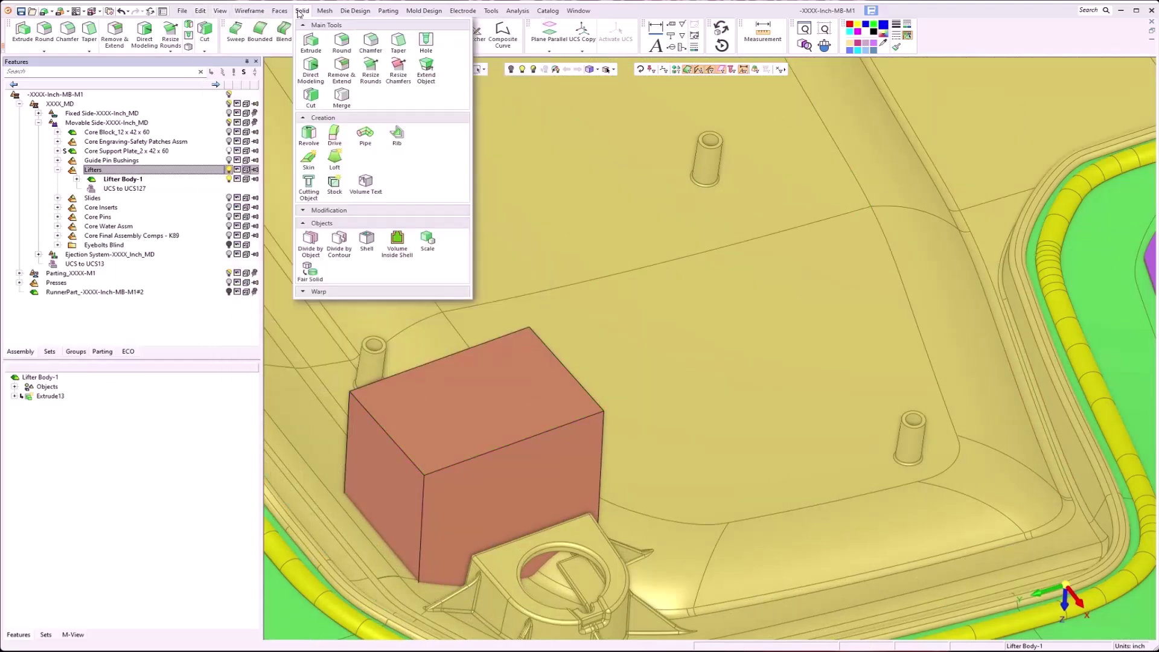
{"action": "left_click", "coordinate": [399, 49]}
{"action": "left_click", "coordinate": [501, 384]}
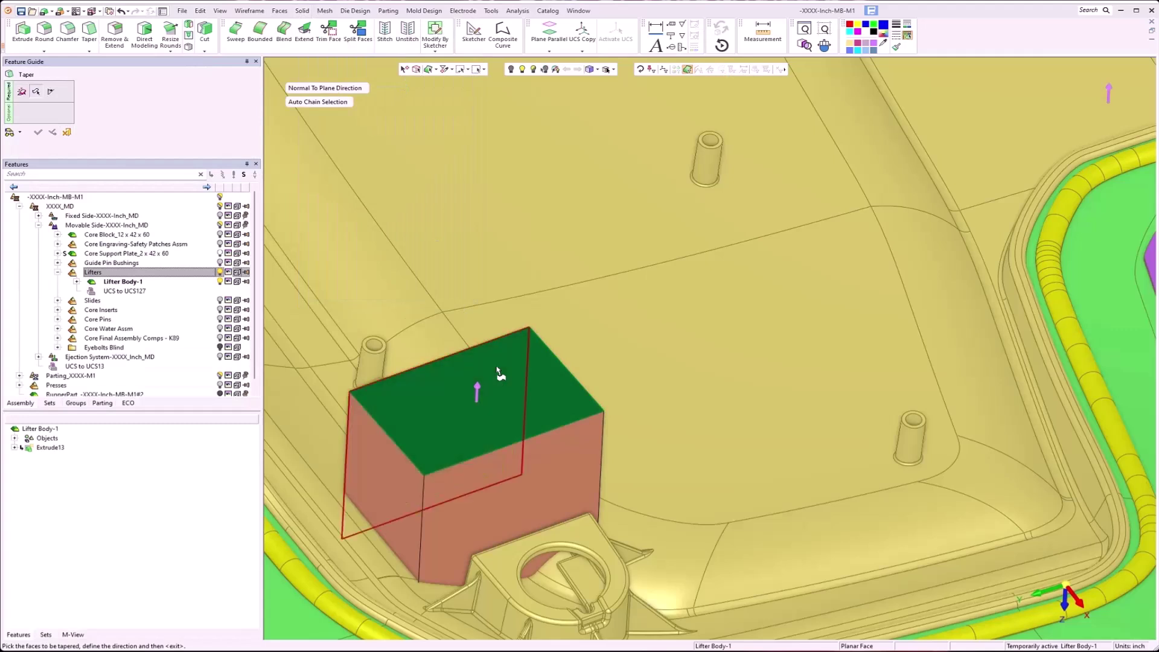
{"action": "middle_click", "coordinate": [496, 366]}
{"action": "left_click", "coordinate": [449, 418]}
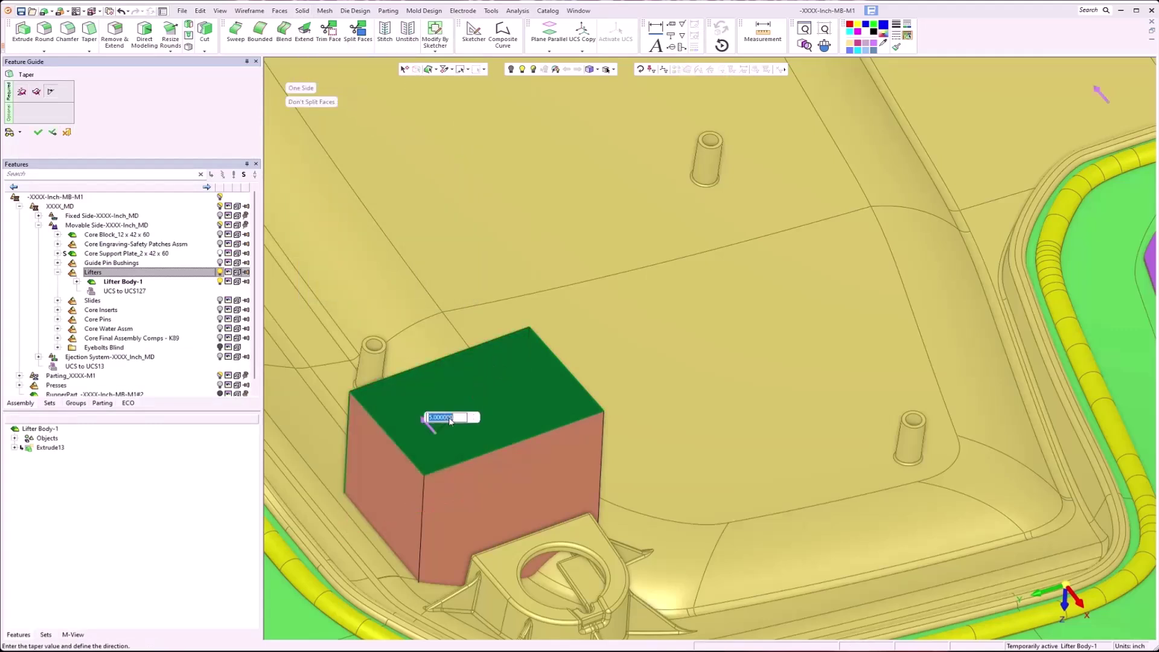
{"action": "type", "text": "13"}
{"action": "key", "text": "Return"}
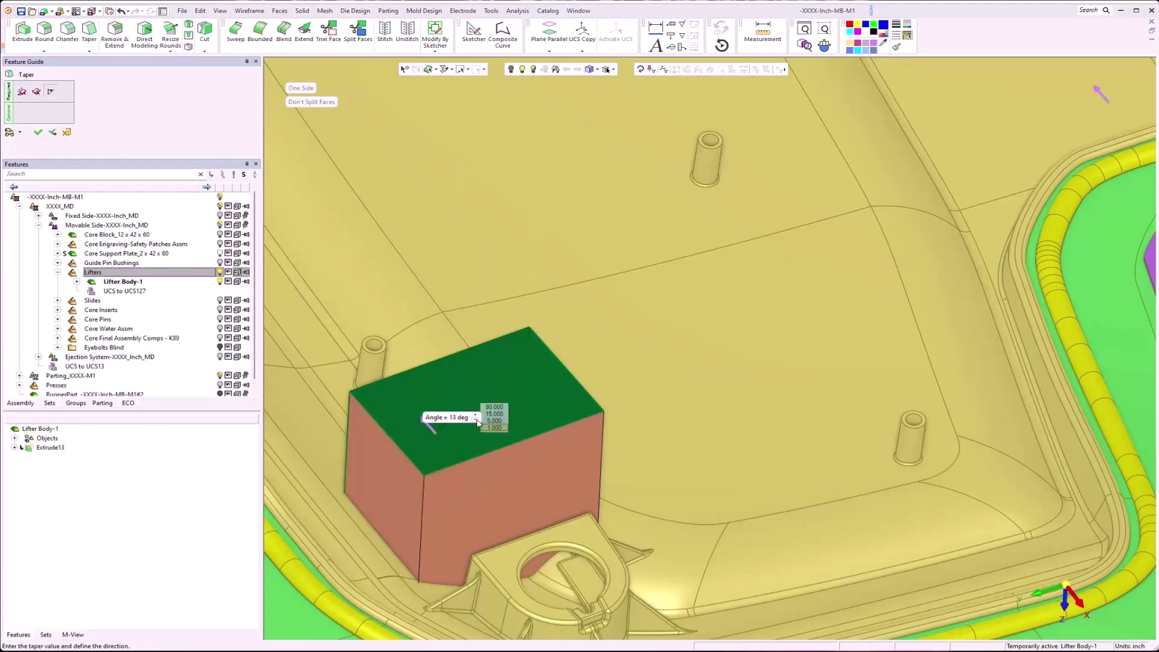
{"action": "middle_click", "coordinate": [483, 292]}
{"action": "left_click", "coordinate": [499, 292]}
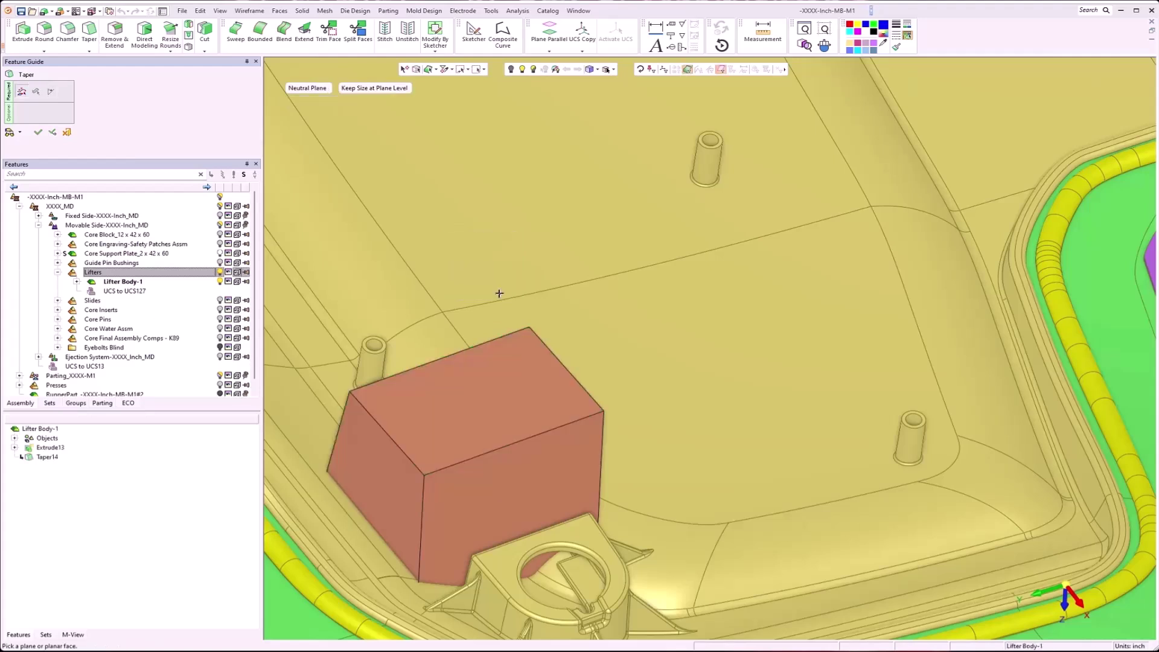
Taper the block's two short end faces by 5 degrees from the top face
{"action": "left_click", "coordinate": [399, 460]}
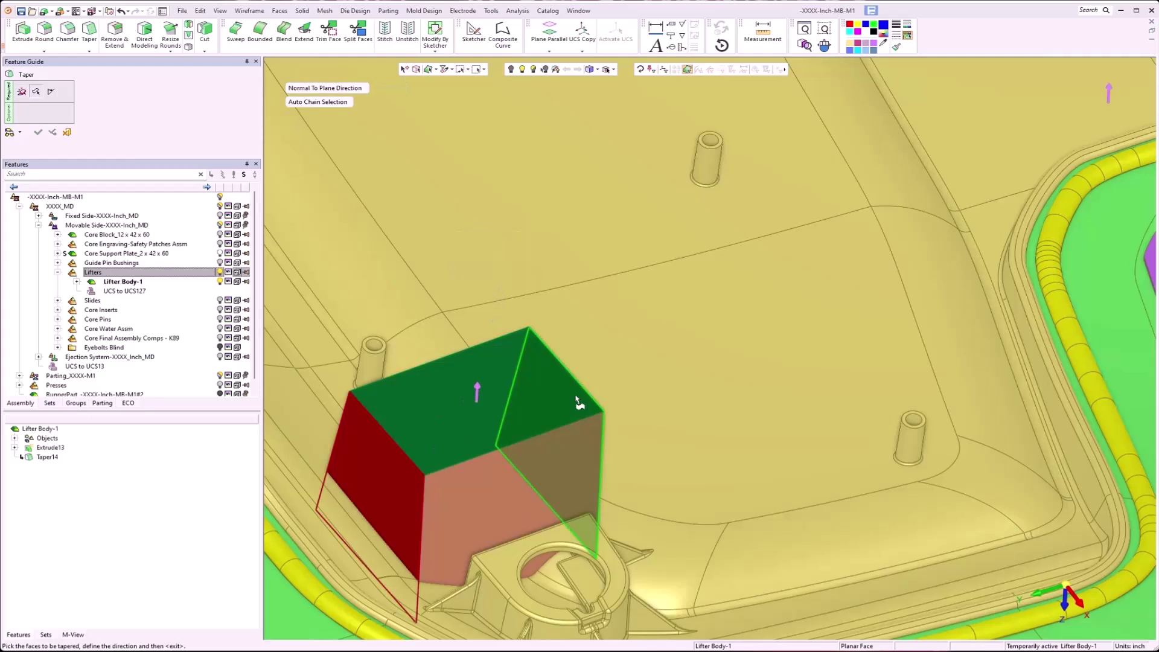
{"action": "middle_click", "coordinate": [540, 402]}
{"action": "left_click", "coordinate": [386, 486]}
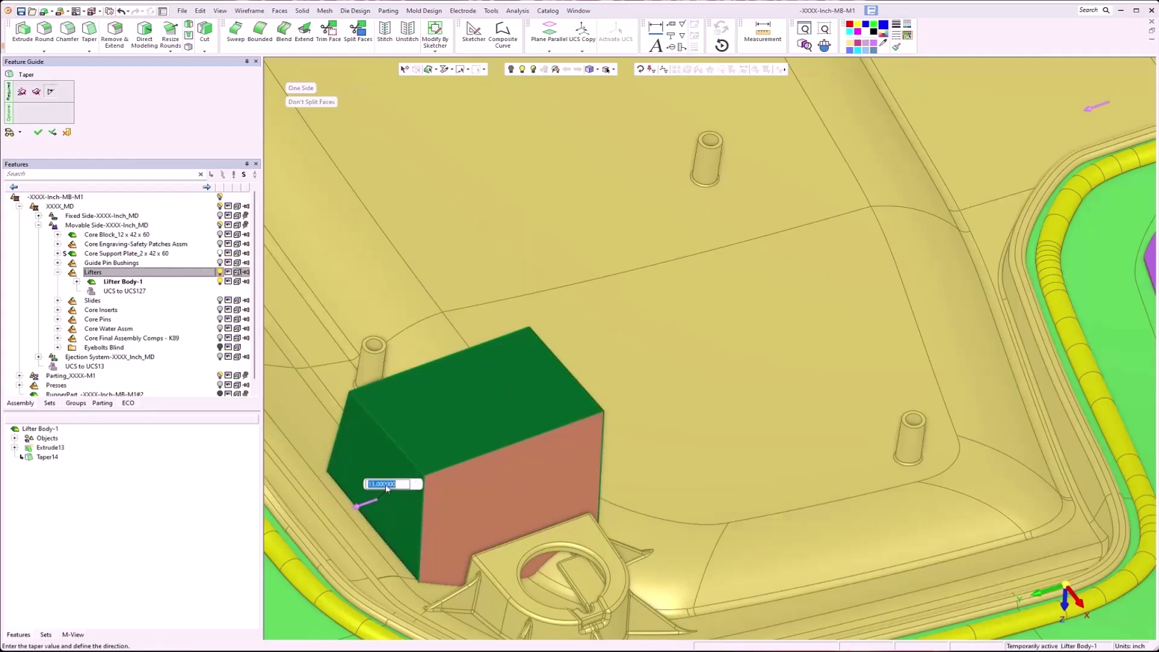
{"action": "type", "text": "5"}
{"action": "key", "text": "Return"}
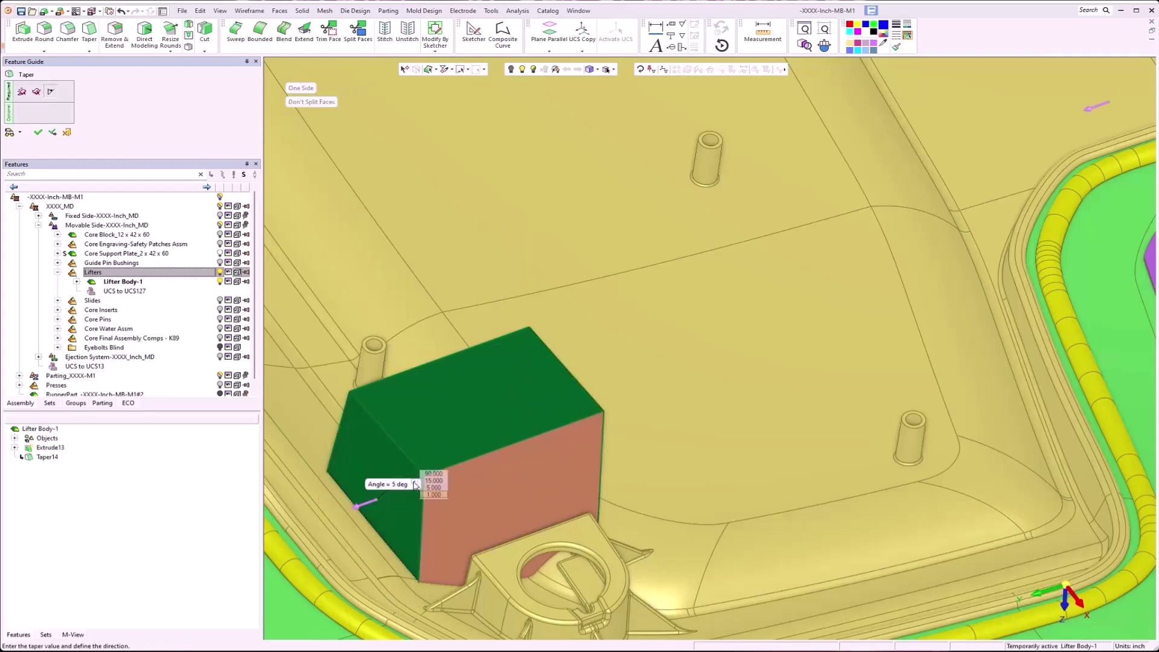
{"action": "left_click", "coordinate": [39, 134]}
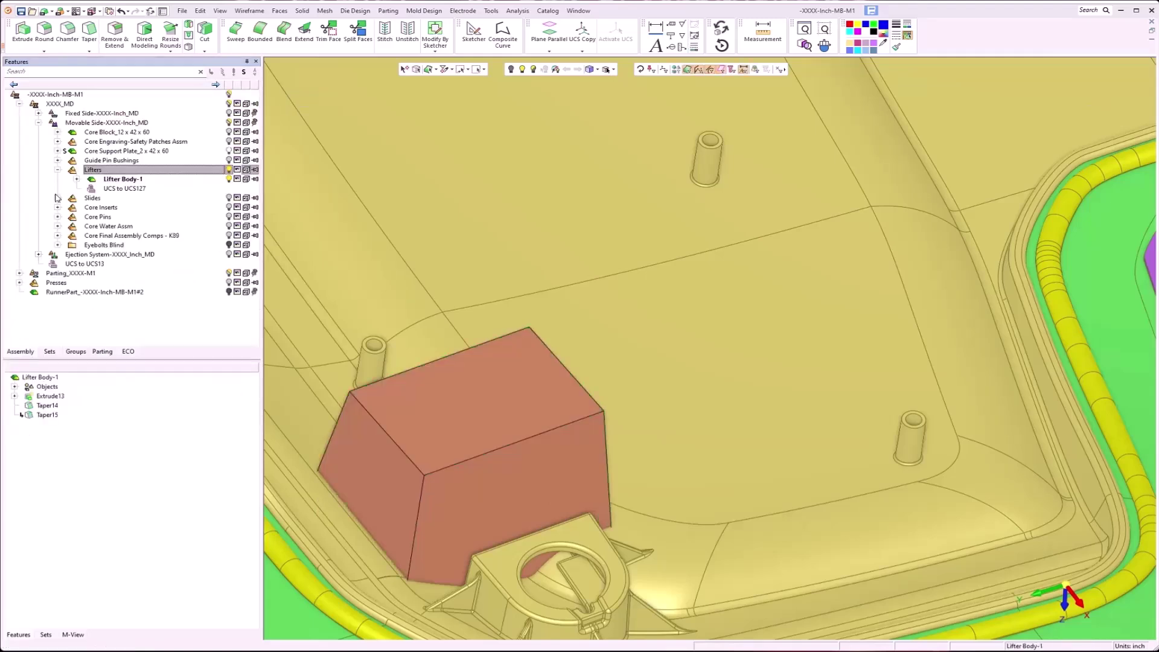
{"action": "scroll", "coordinate": [395, 447], "scroll_direction": "down", "scroll_amount": 4}
{"action": "middle_click_drag", "start_coordinate": [512, 423], "coordinate": [529, 456]}
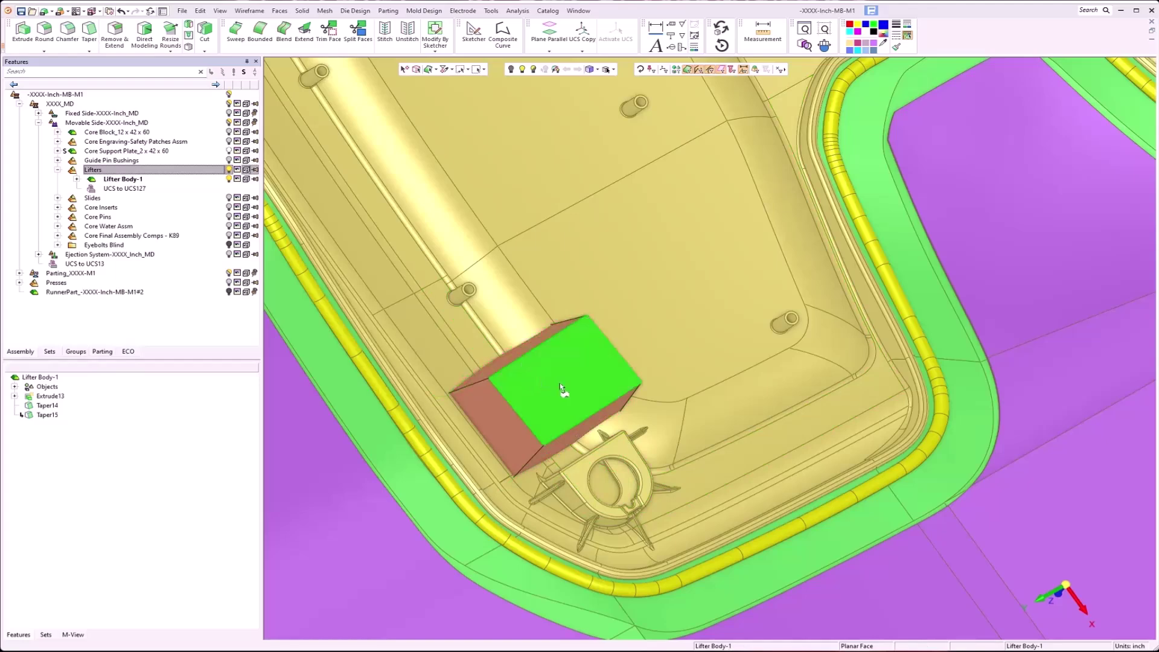
{"action": "middle_click_drag", "start_coordinate": [567, 391], "coordinate": [600, 443]}
{"action": "scroll", "coordinate": [605, 492], "scroll_direction": "up", "scroll_amount": 3}
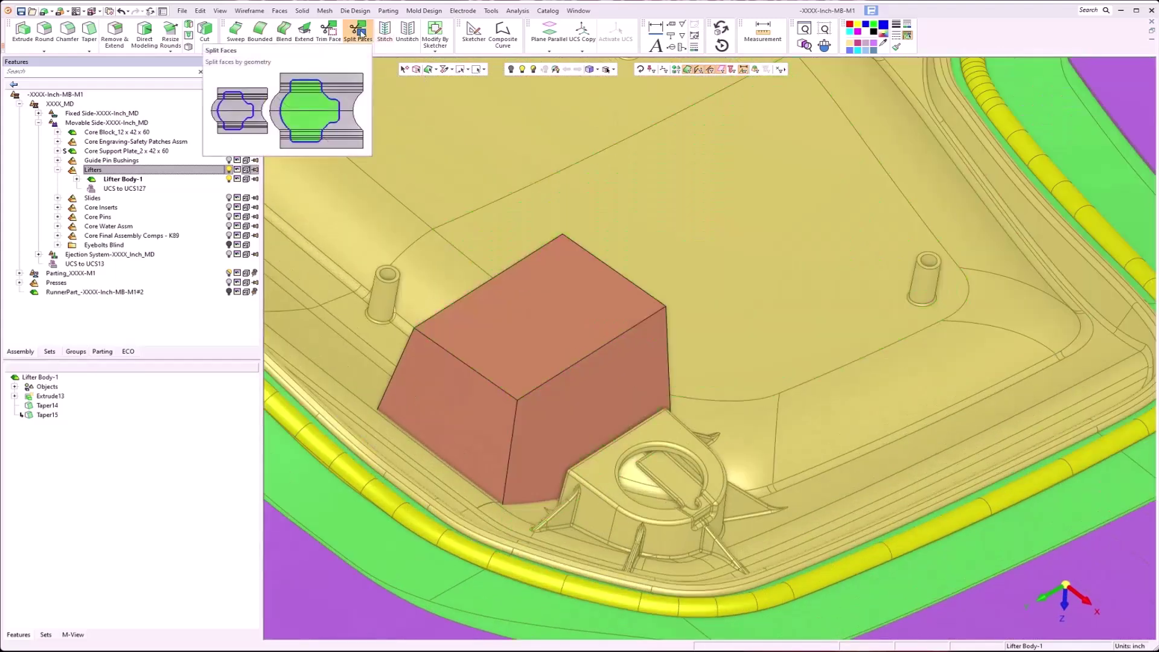
Split the block's side face nearest the boss, using the boss's flat top face as the splitting plane
{"action": "left_click", "coordinate": [280, 11]}
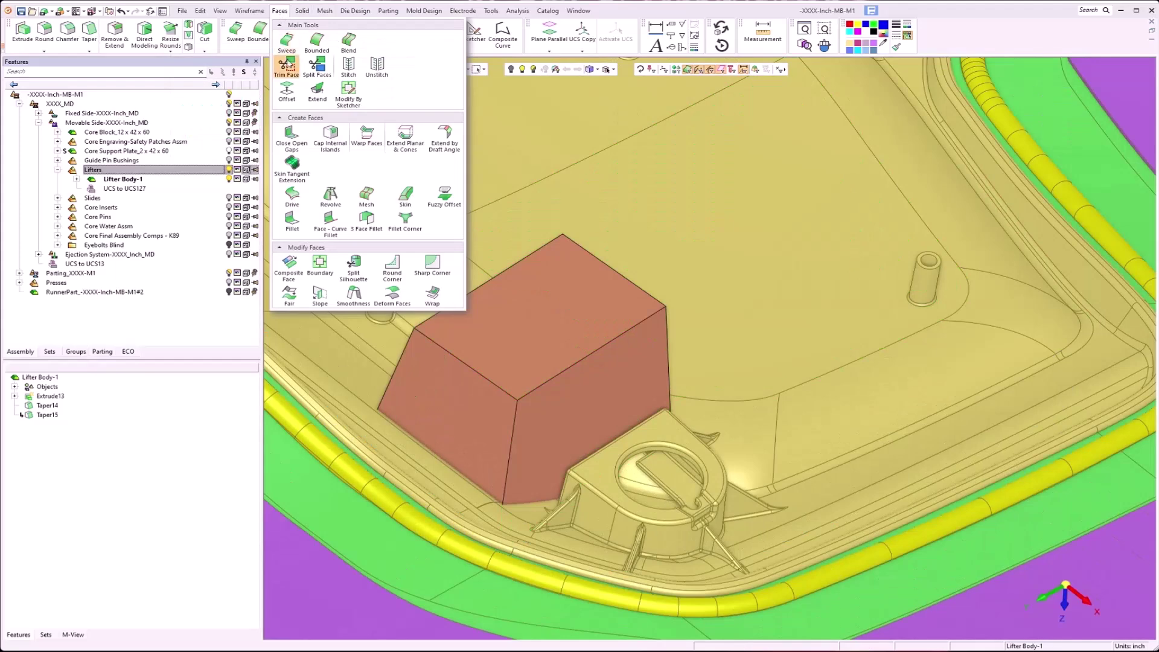
{"action": "left_click", "coordinate": [323, 72]}
{"action": "left_click", "coordinate": [565, 397]}
{"action": "middle_click", "coordinate": [566, 397]}
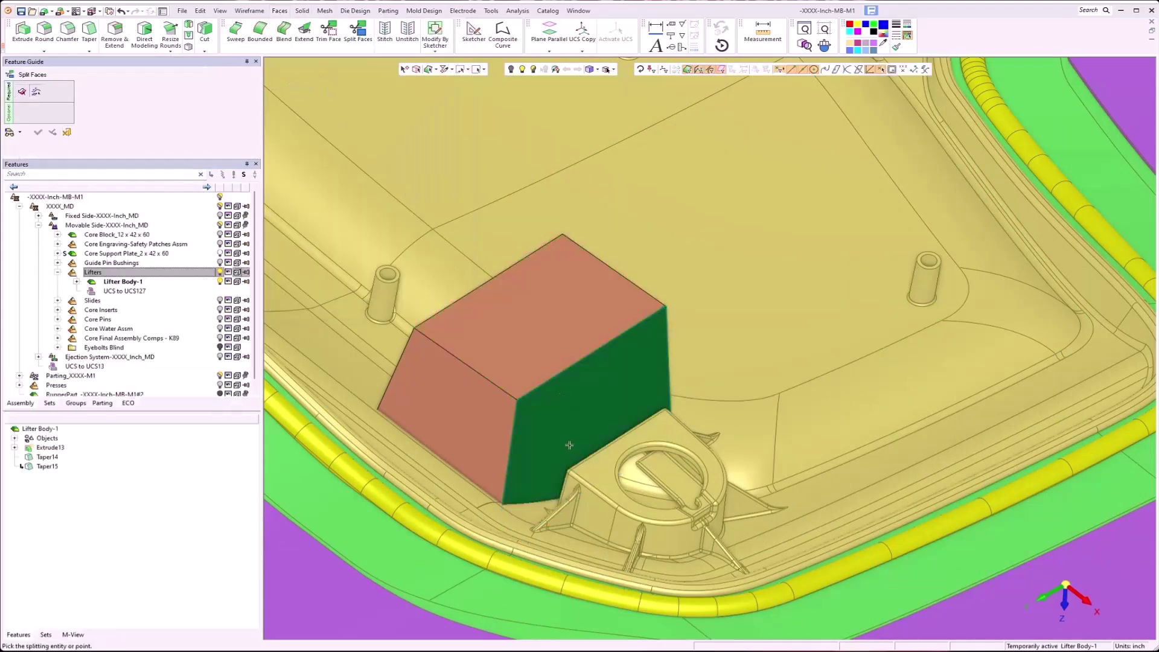
{"action": "left_click", "coordinate": [600, 483]}
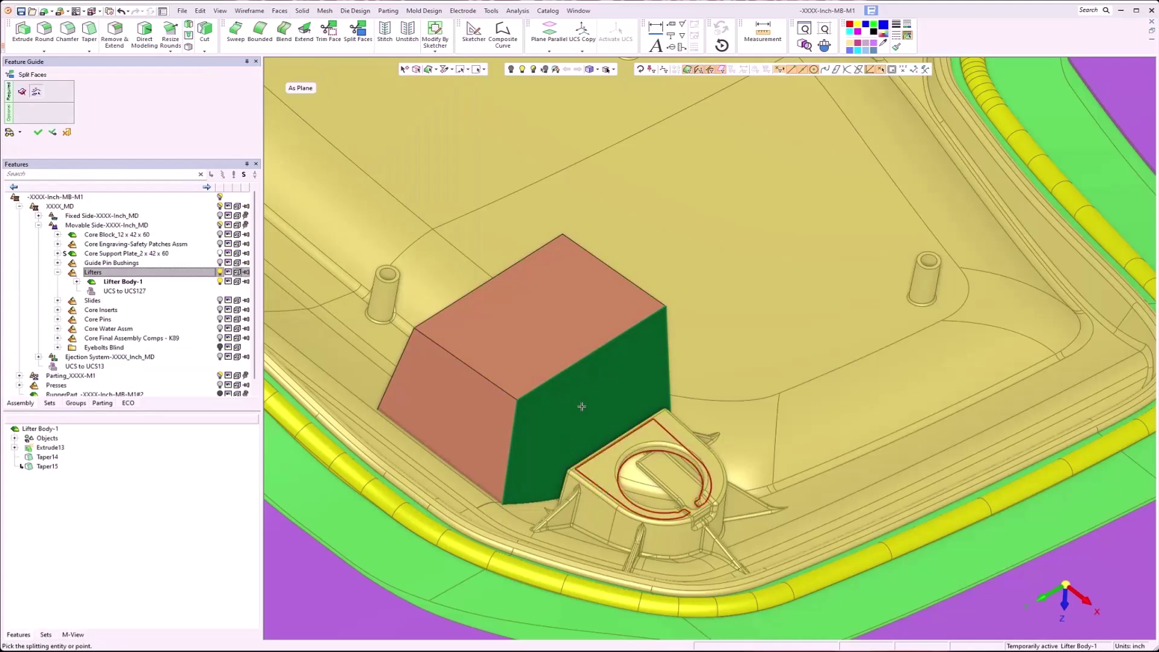
{"action": "left_click", "coordinate": [300, 91]}
{"action": "middle_click", "coordinate": [428, 148]}
{"action": "left_click", "coordinate": [423, 142]}
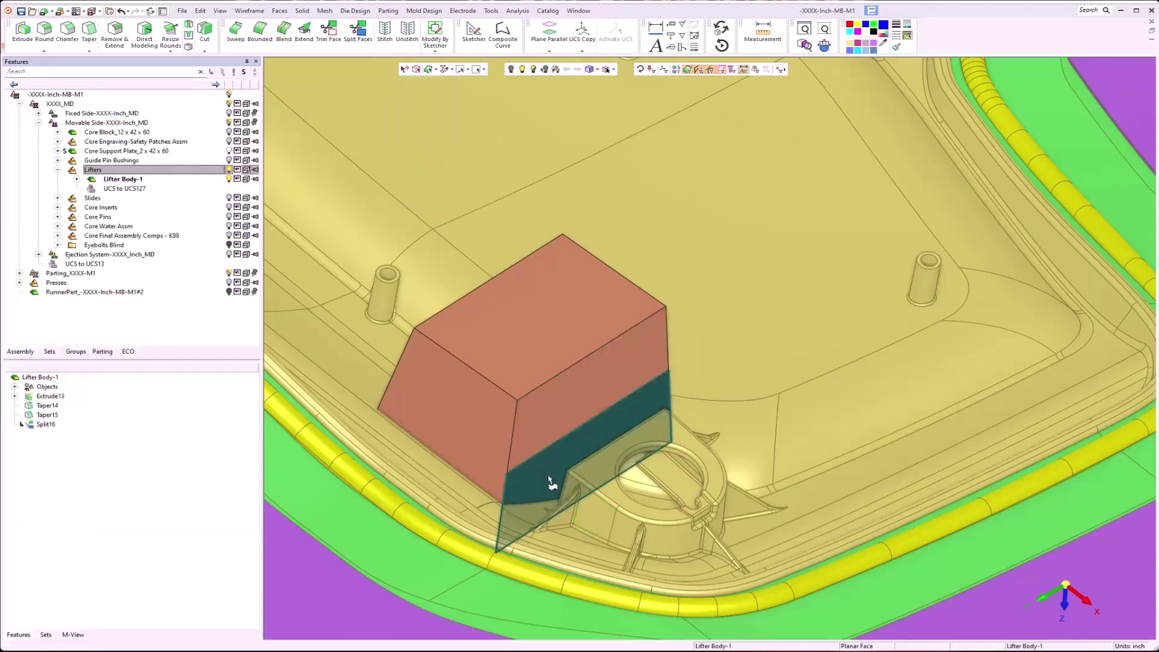
Extrude the lower split face as a new object on both sides, with a primary delta of 1.68 in and a secondary delta of 0.04 in
{"action": "left_click", "coordinate": [302, 10]}
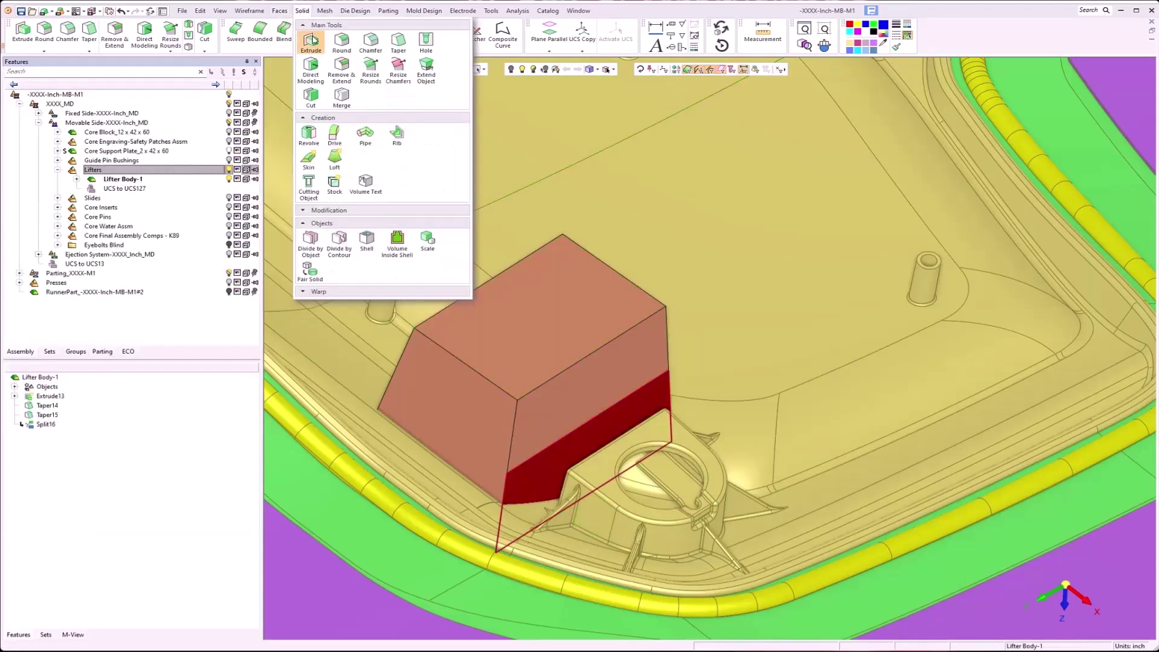
{"action": "left_click", "coordinate": [312, 40]}
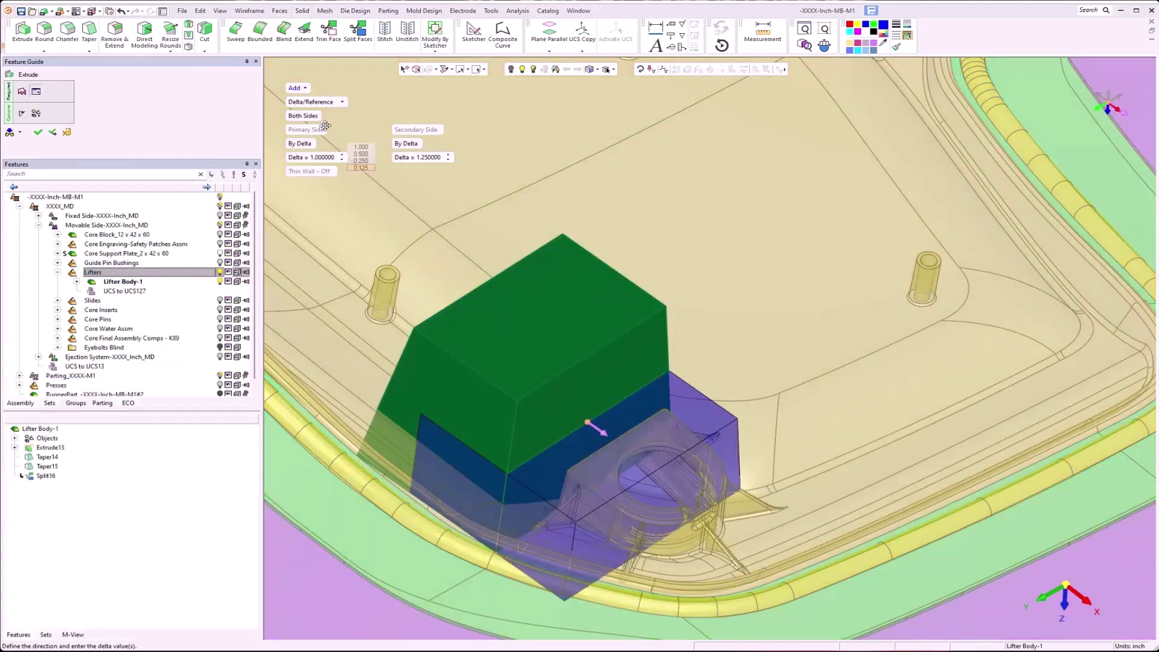
{"action": "left_click", "coordinate": [299, 90]}
{"action": "left_click", "coordinate": [307, 105]}
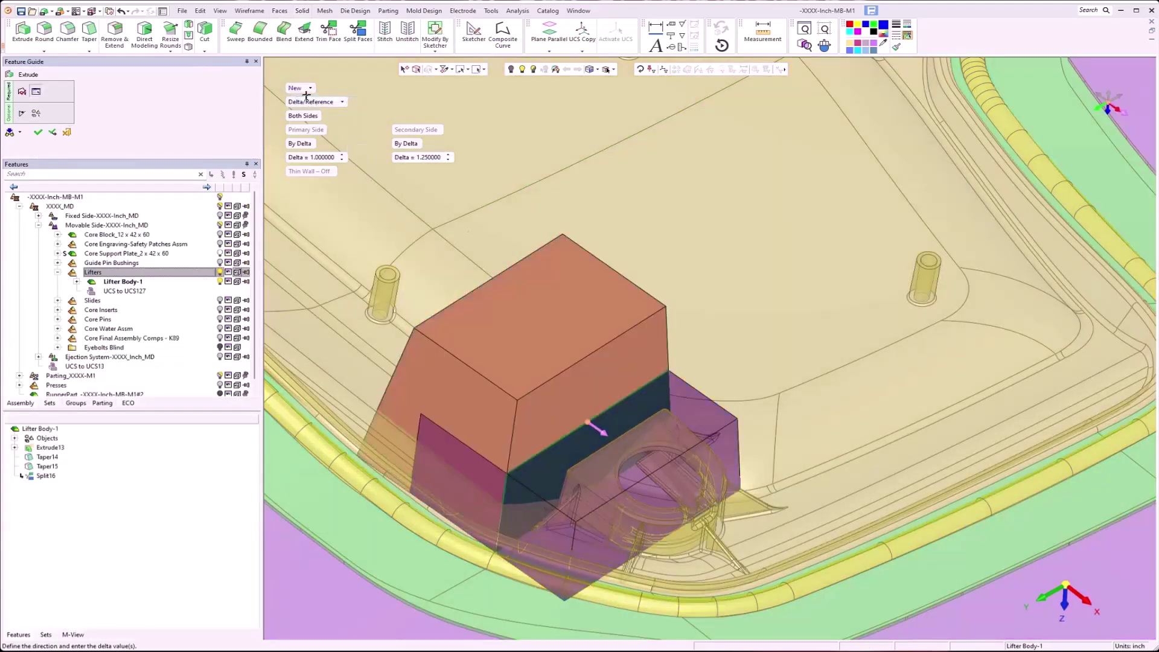
{"action": "left_click", "coordinate": [422, 158]}
{"action": "type", "text": ".04"}
{"action": "key", "text": "Return"}
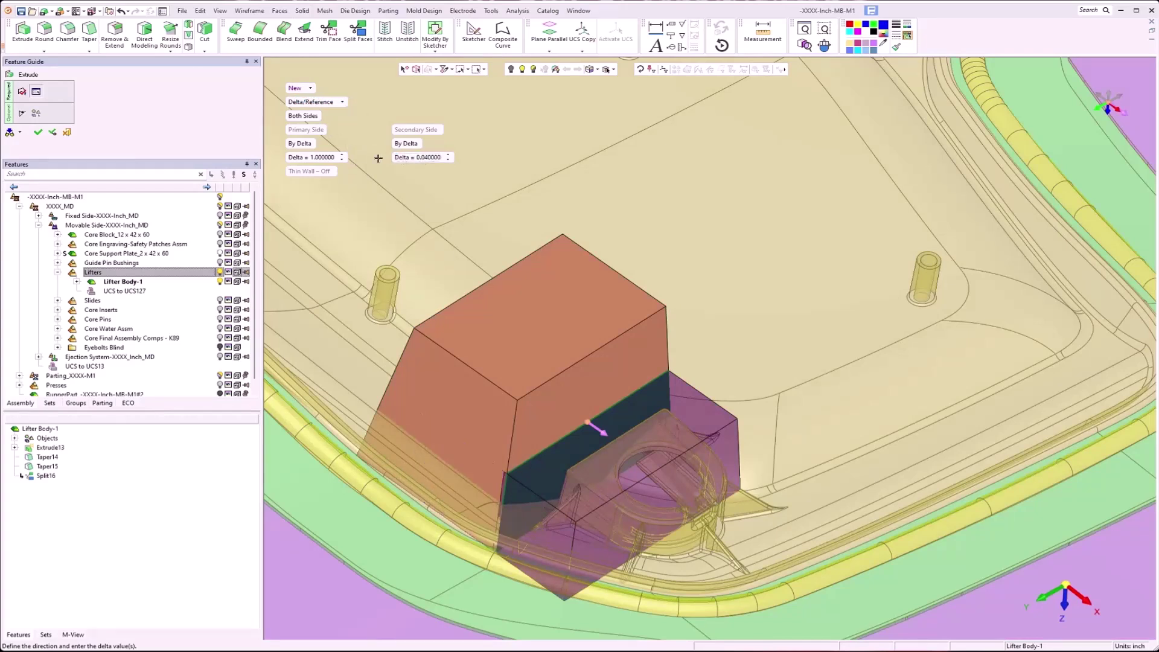
{"action": "left_click", "coordinate": [332, 157]}
{"action": "type", "text": "1.68"}
{"action": "key", "text": "Return"}
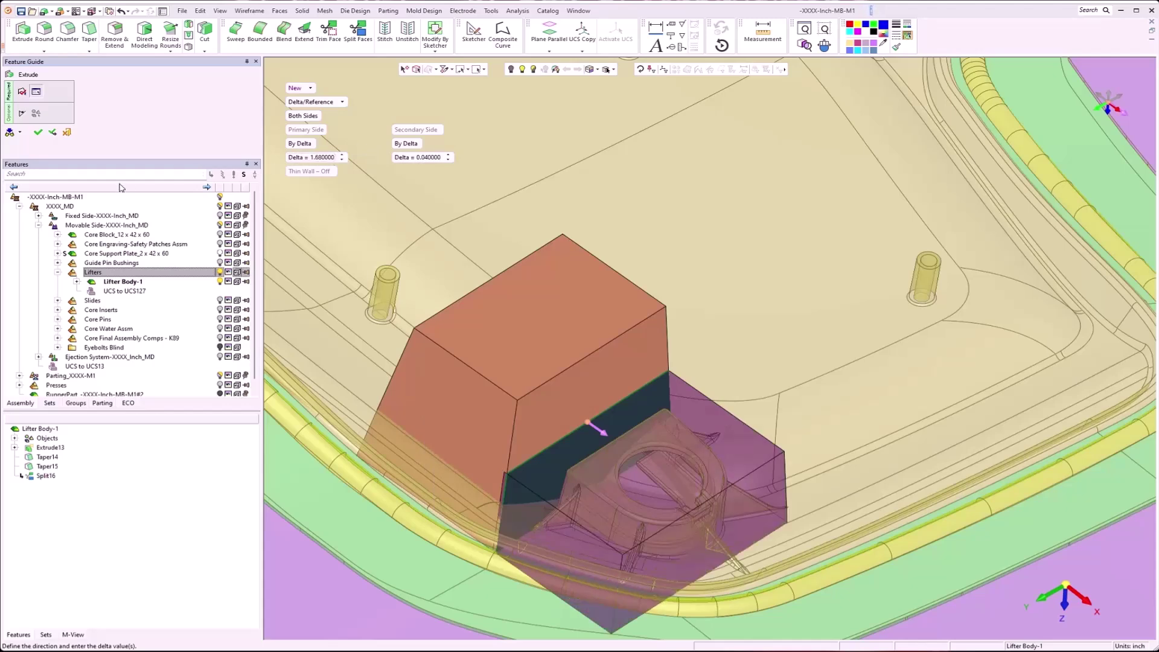
{"action": "left_click", "coordinate": [38, 134]}
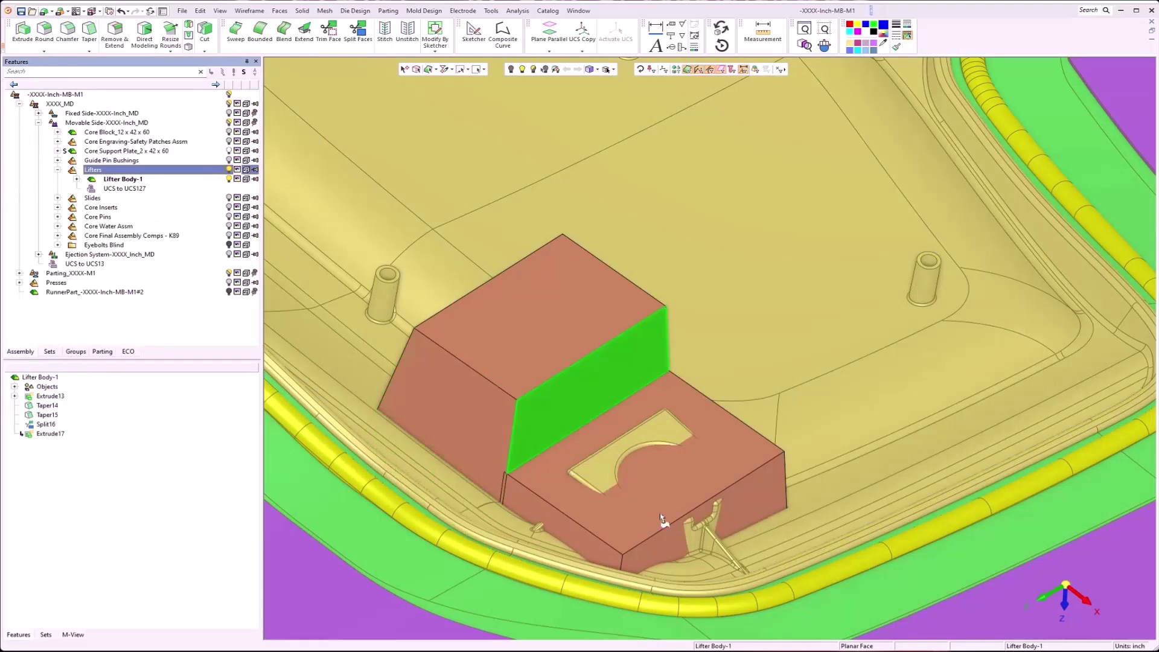
Slightly shorten the primary extrusion length of the new block over the boss and update it
{"action": "scroll", "coordinate": [706, 524], "scroll_direction": "up", "scroll_amount": 3}
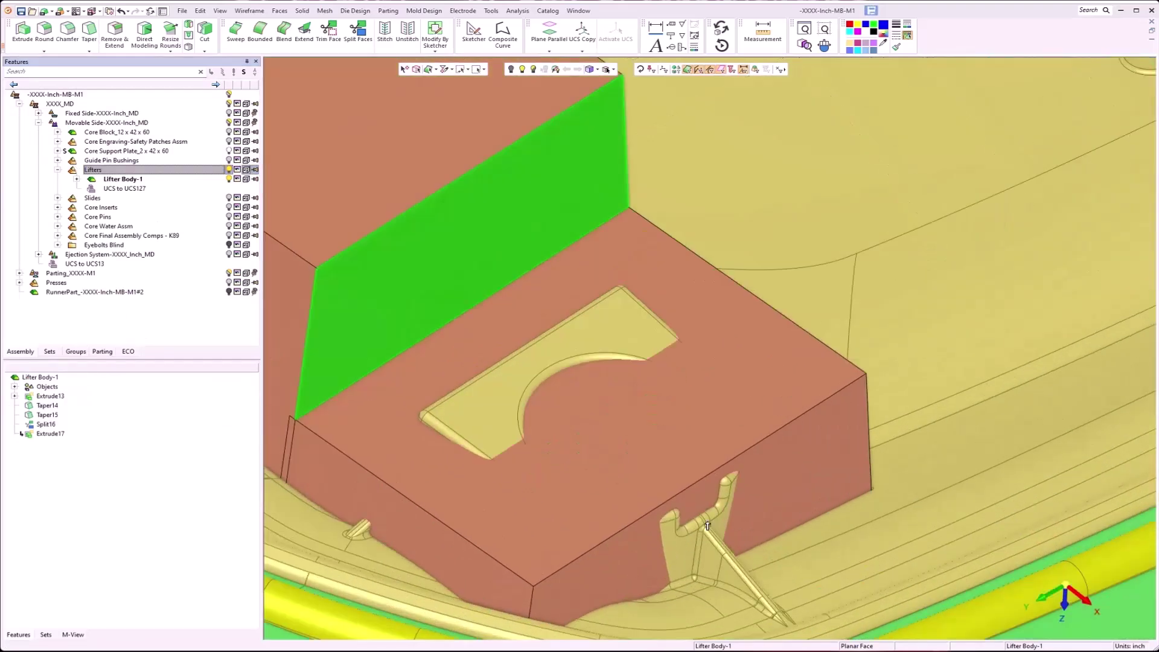
{"action": "double_click", "coordinate": [649, 475]}
{"action": "double_click", "coordinate": [608, 471]}
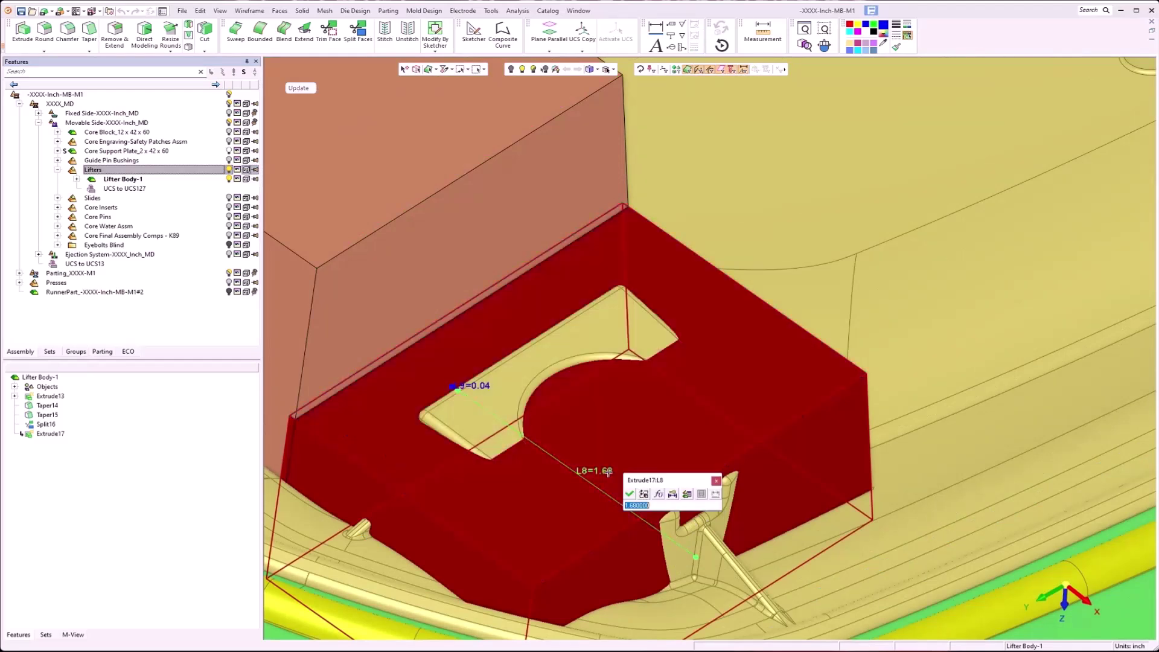
{"action": "type", "text": "1"}
{"action": "left_click", "coordinate": [630, 494]}
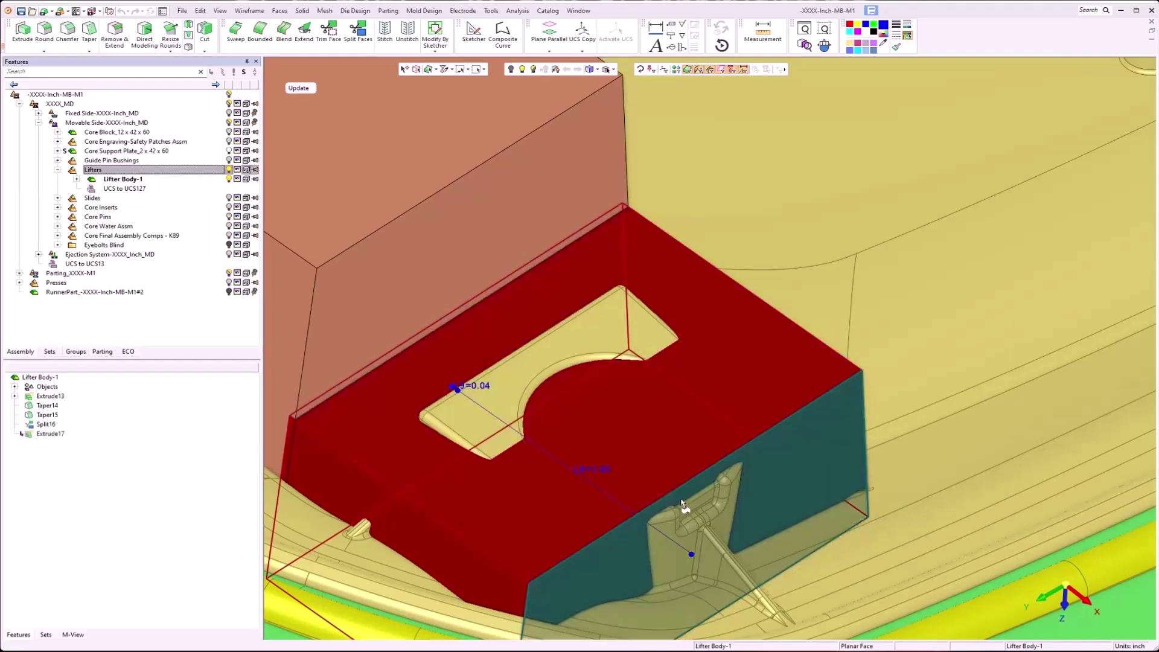
{"action": "scroll", "coordinate": [633, 444], "scroll_direction": "down", "scroll_amount": 5}
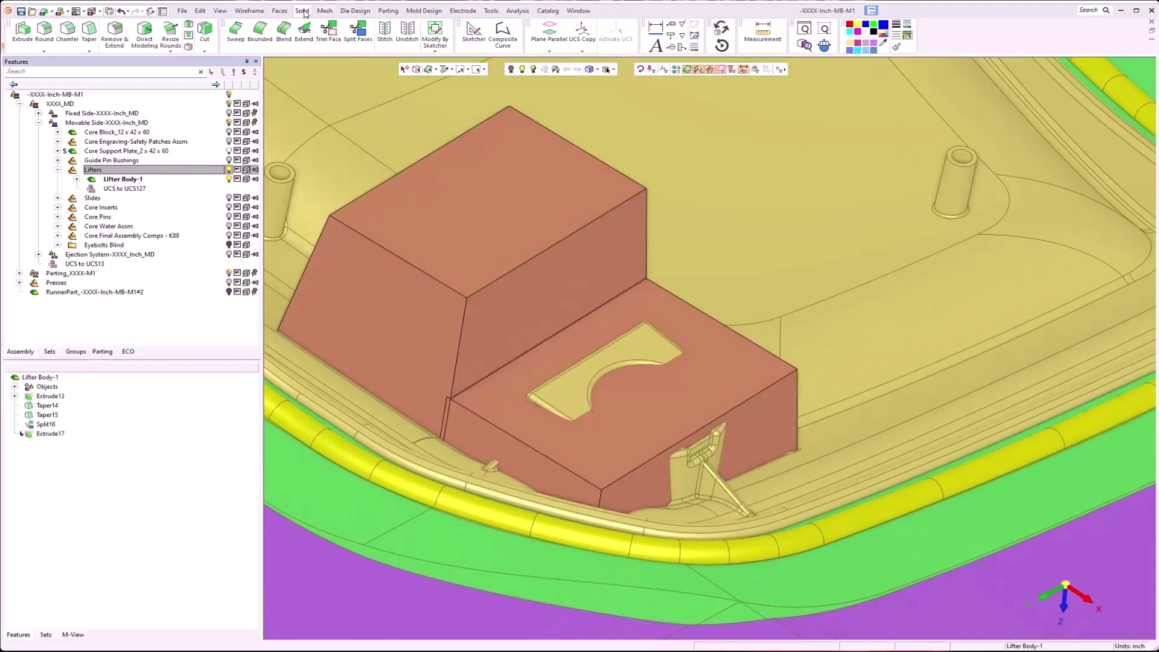
Extend the new block's top face by replacing it with the boss's flat top face, at zero offset from the reference
{"action": "left_click", "coordinate": [303, 11]}
{"action": "left_click", "coordinate": [417, 76]}
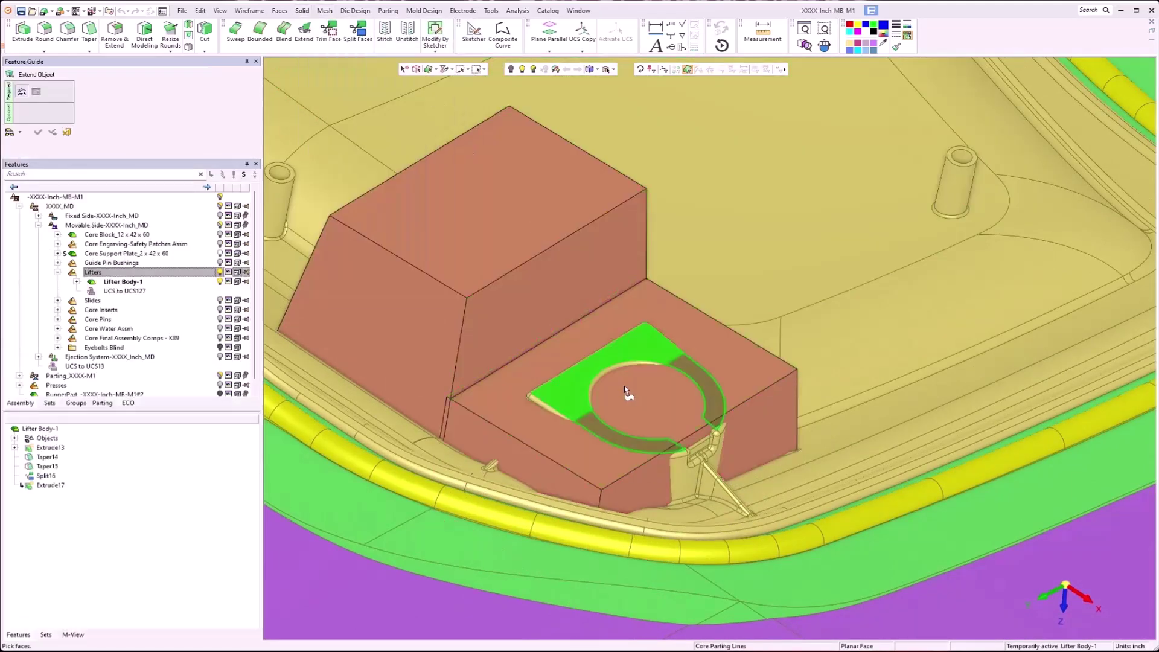
{"action": "left_click", "coordinate": [629, 393]}
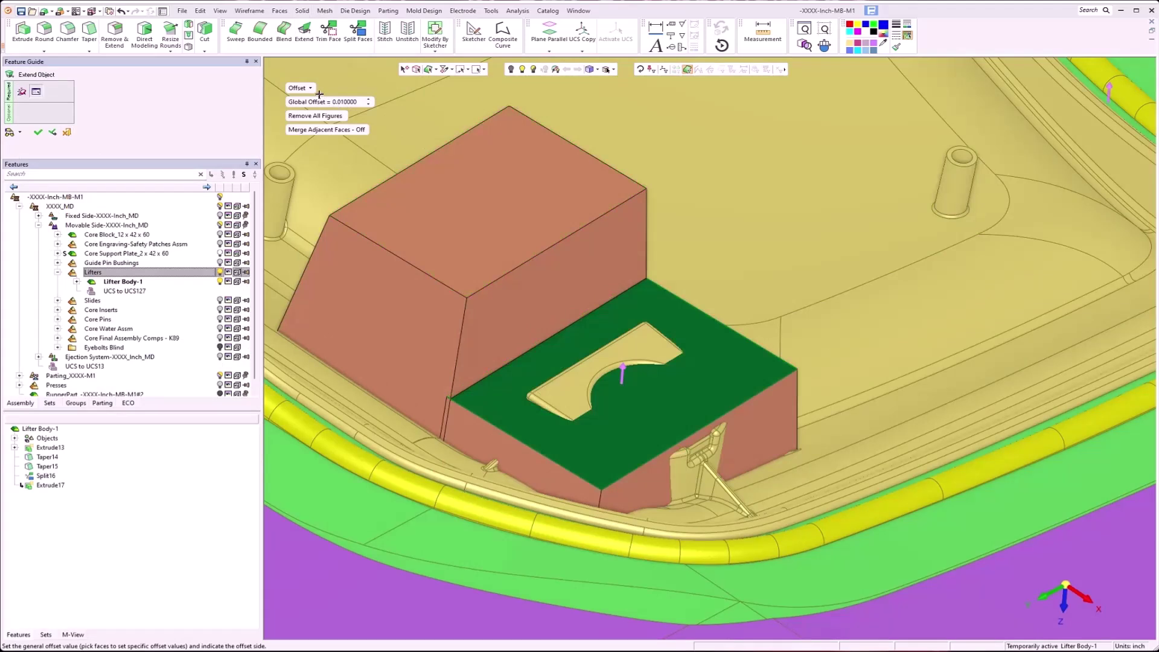
{"action": "left_click", "coordinate": [305, 90]}
{"action": "left_click", "coordinate": [314, 136]}
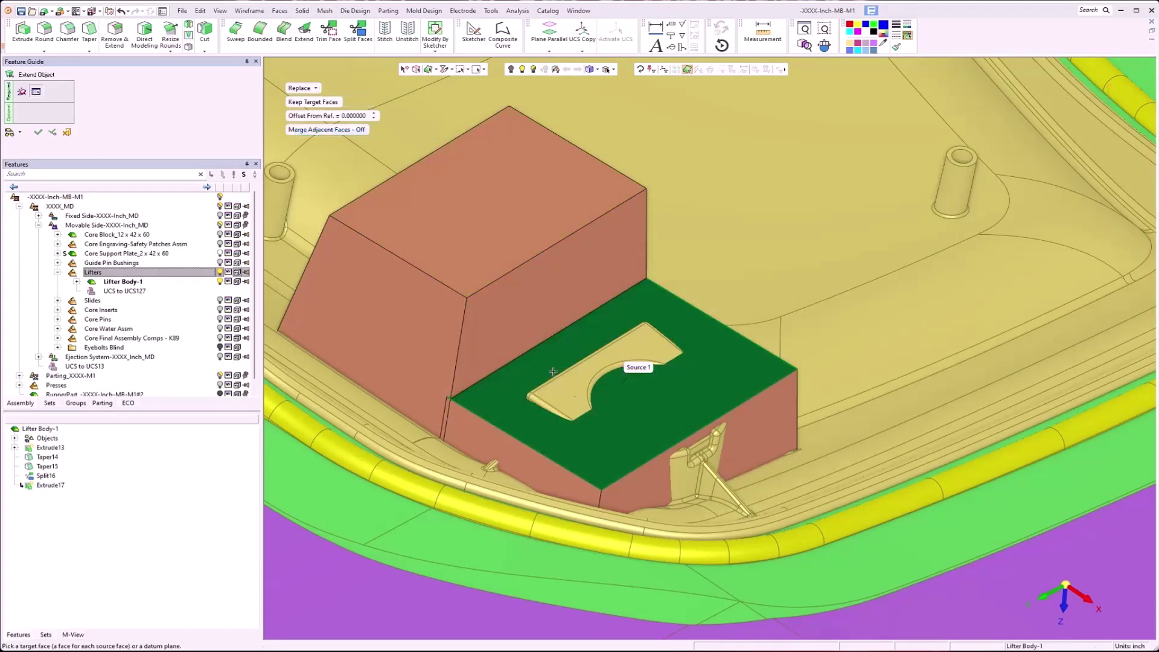
{"action": "left_click", "coordinate": [576, 406]}
{"action": "middle_click", "coordinate": [575, 401]}
{"action": "left_click", "coordinate": [576, 399]}
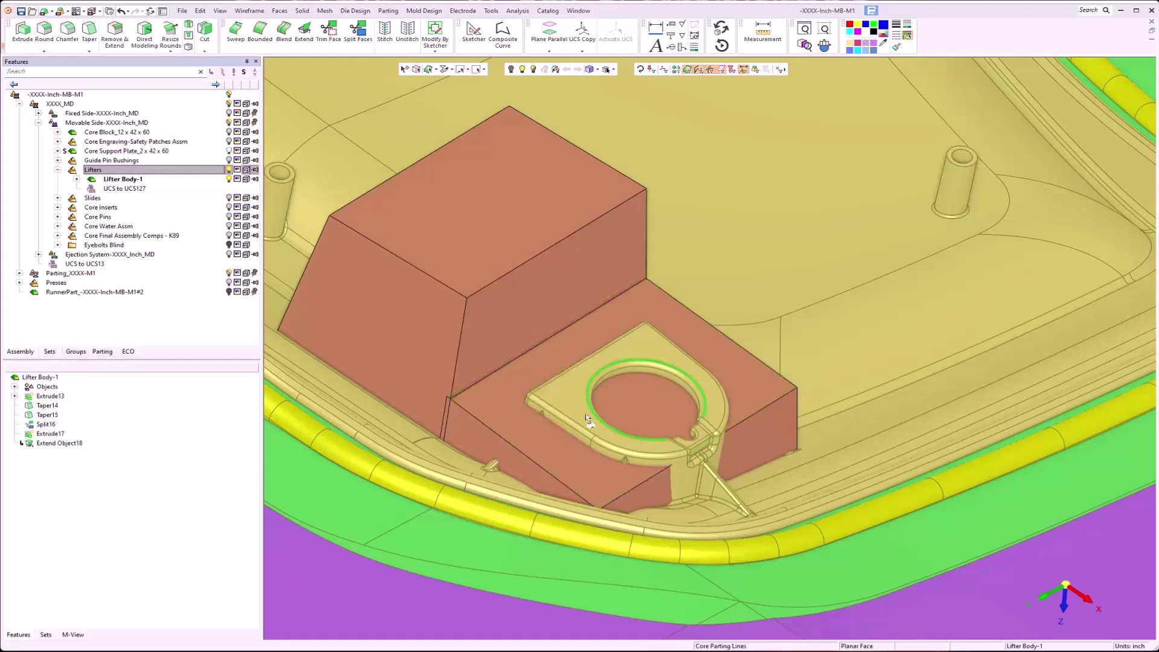
Set up a cut of the smaller block, taking the boss's flat outer side wall as the first cutting face
{"action": "mouse_move", "coordinate": [552, 442]}
{"action": "middle_mouse_down"}
{"action": "mouse_move", "coordinate": [554, 414]}
{"action": "mouse_move", "coordinate": [551, 440]}
{"action": "middle_mouse_up"}
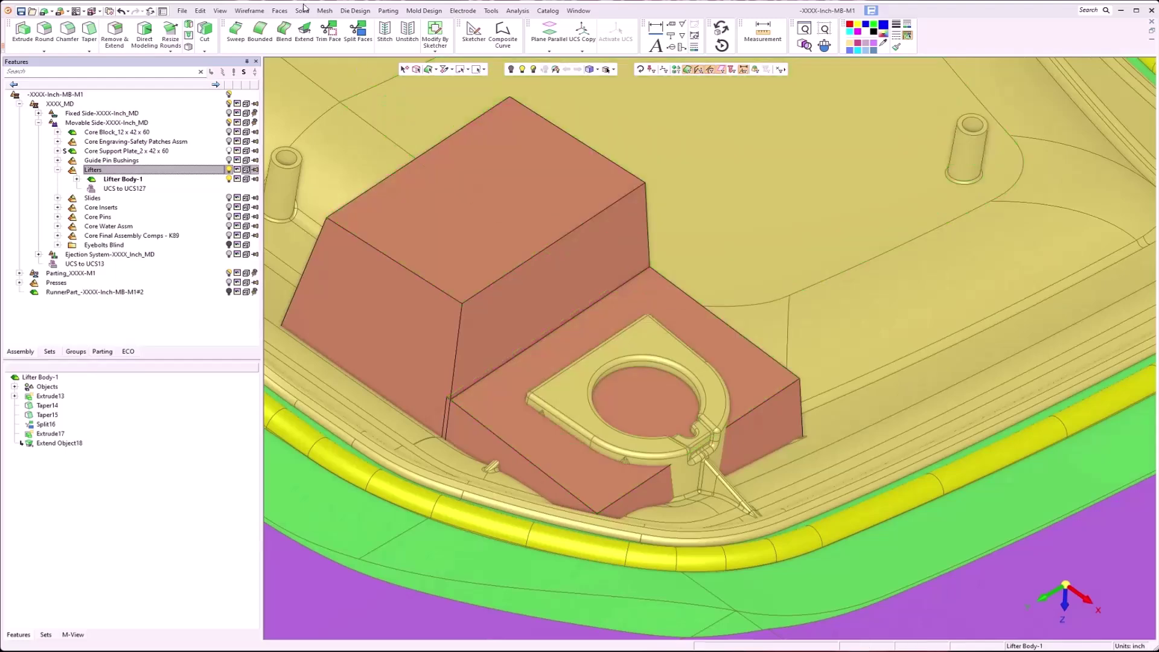
{"action": "left_click", "coordinate": [256, 11]}
{"action": "mouse_move", "coordinate": [305, 11]}
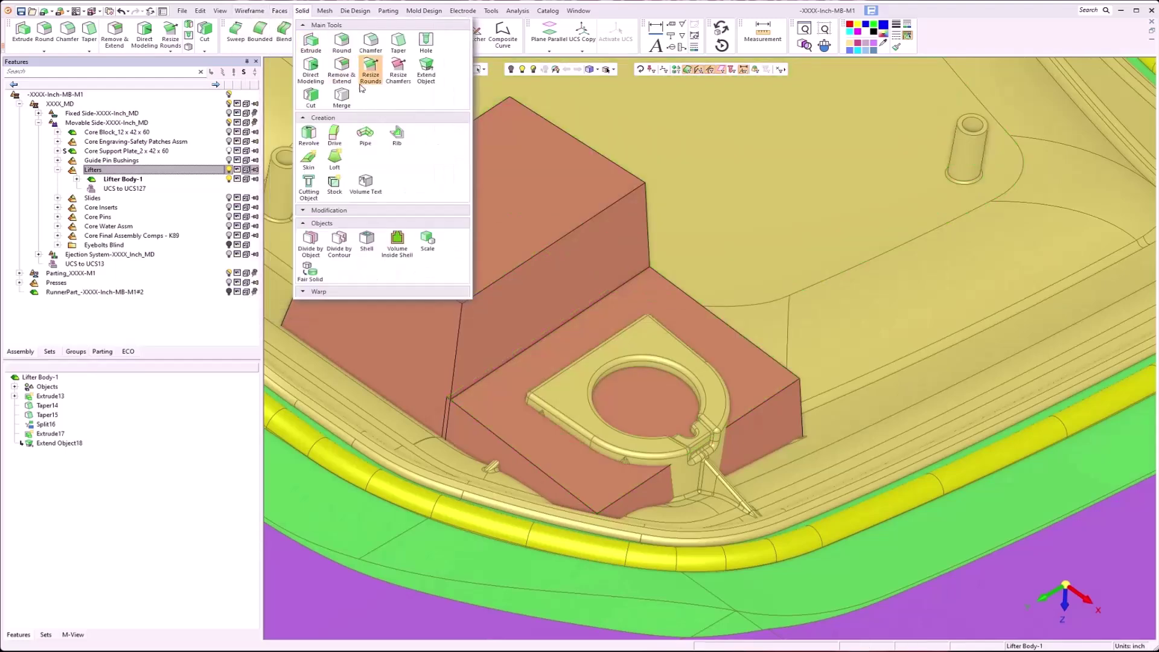
{"action": "left_click", "coordinate": [311, 96]}
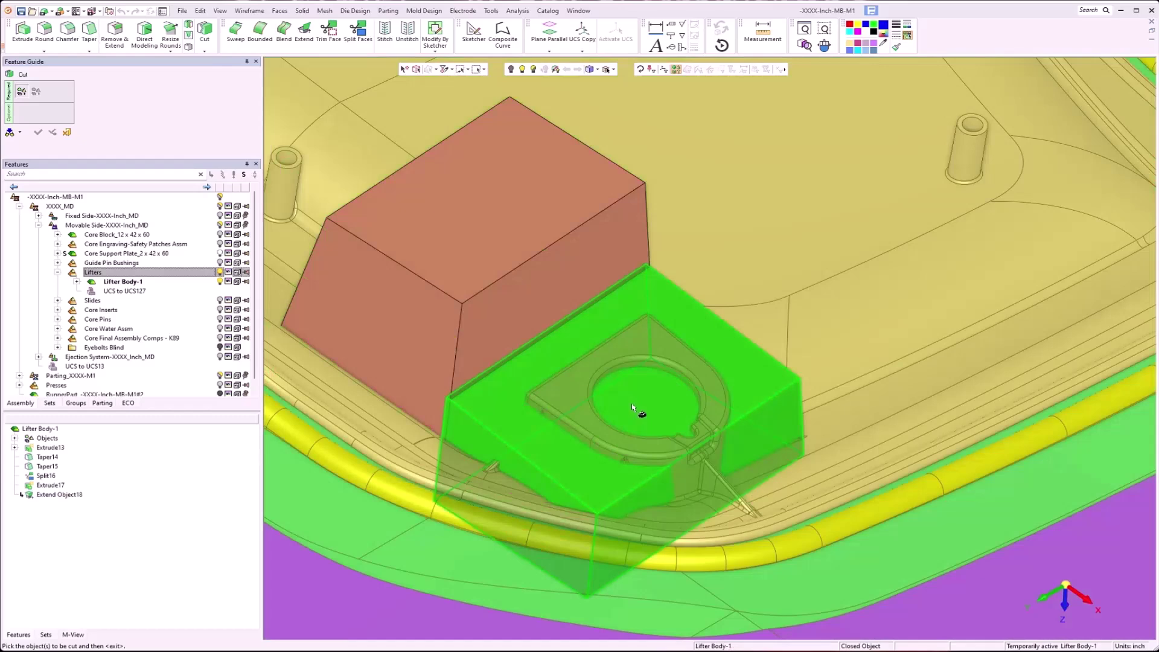
{"action": "left_click", "coordinate": [633, 407]}
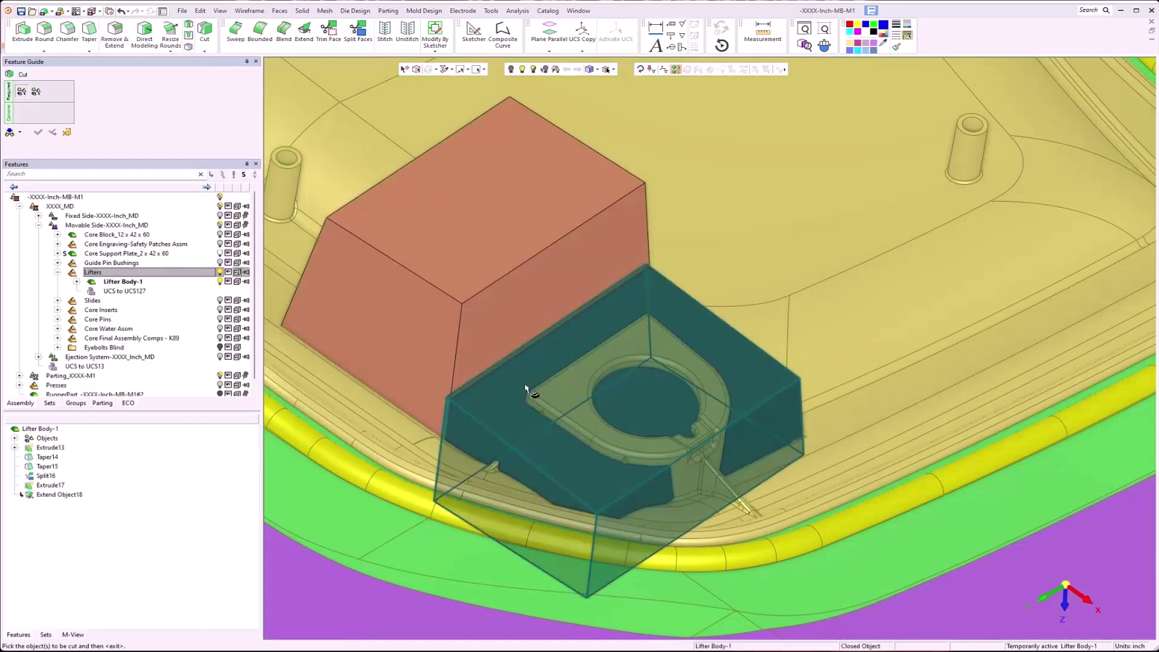
{"action": "middle_click", "coordinate": [646, 432]}
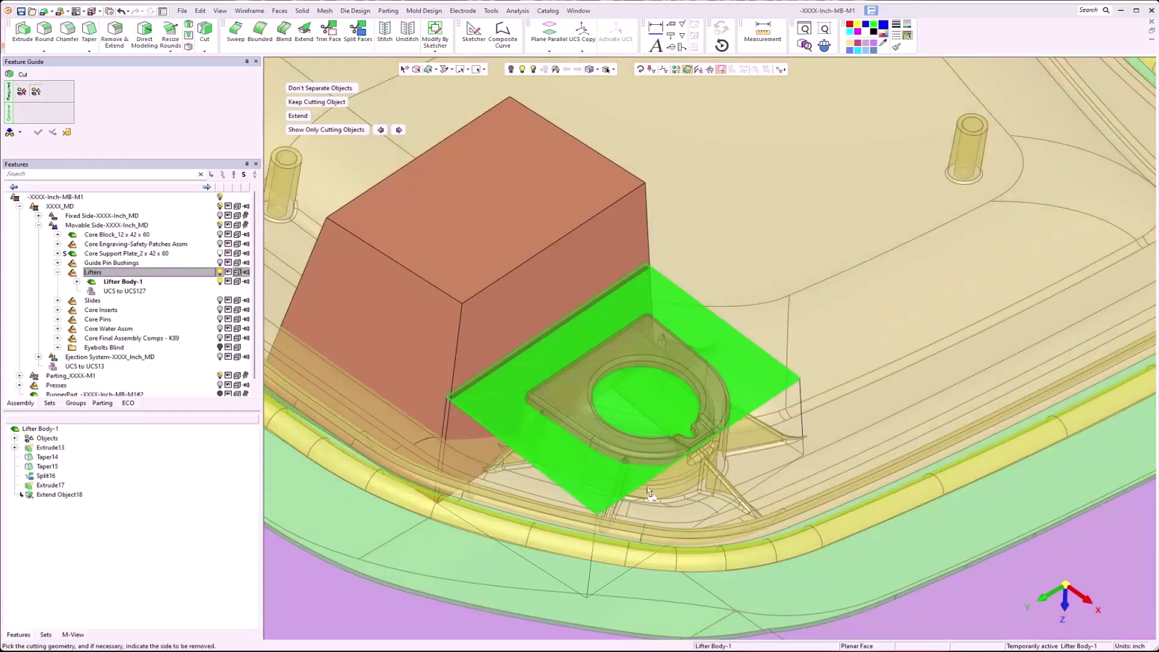
{"action": "scroll", "coordinate": [643, 471], "scroll_direction": "up", "scroll_amount": 5}
{"action": "middle_click_drag", "start_coordinate": [641, 461], "coordinate": [549, 474]}
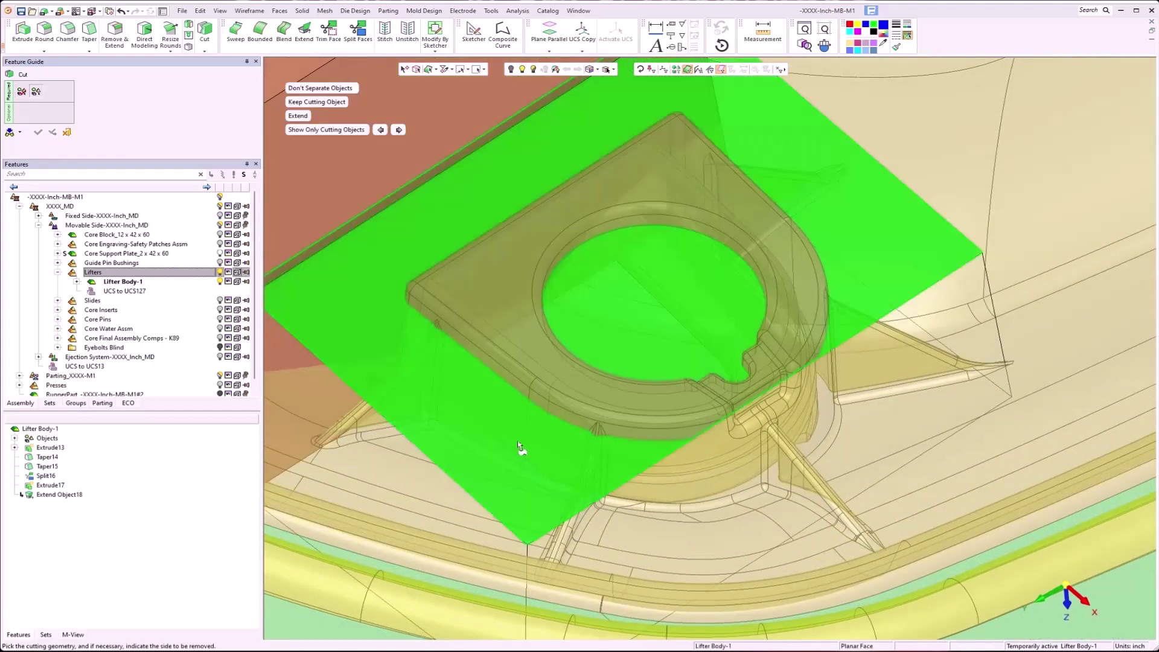
{"action": "left_click", "coordinate": [513, 443]}
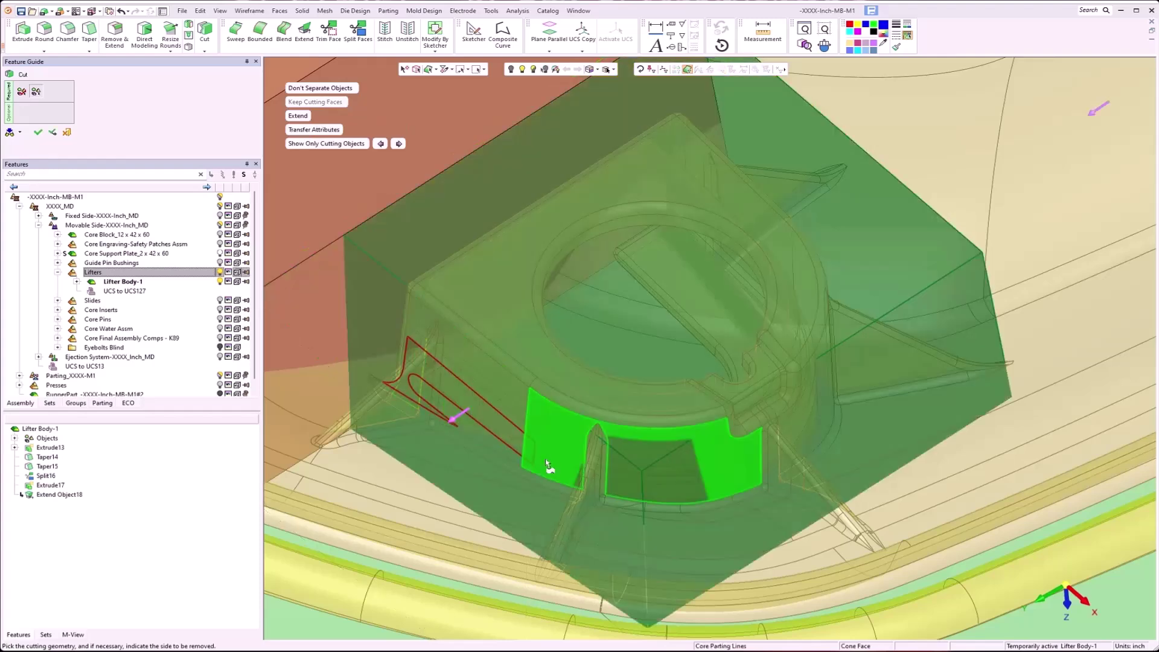
Add the boss's rounded outer wall and its opposite flat side wall as cutting faces, and complete the cut
{"action": "left_click", "coordinate": [548, 465]}
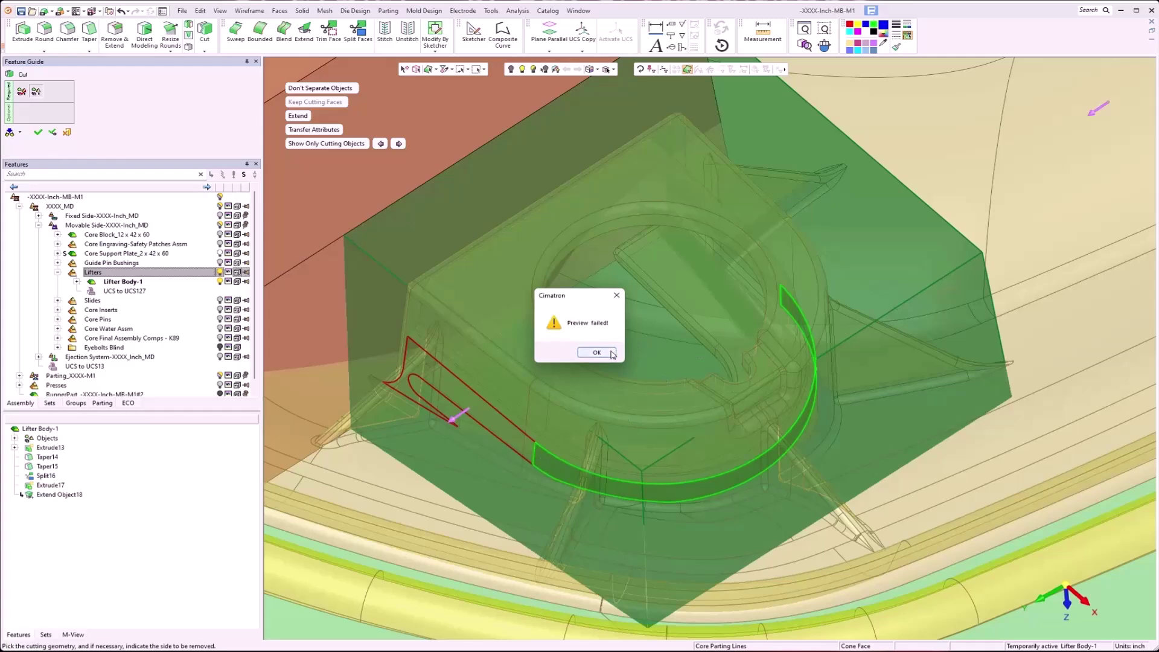
{"action": "left_click", "coordinate": [611, 353]}
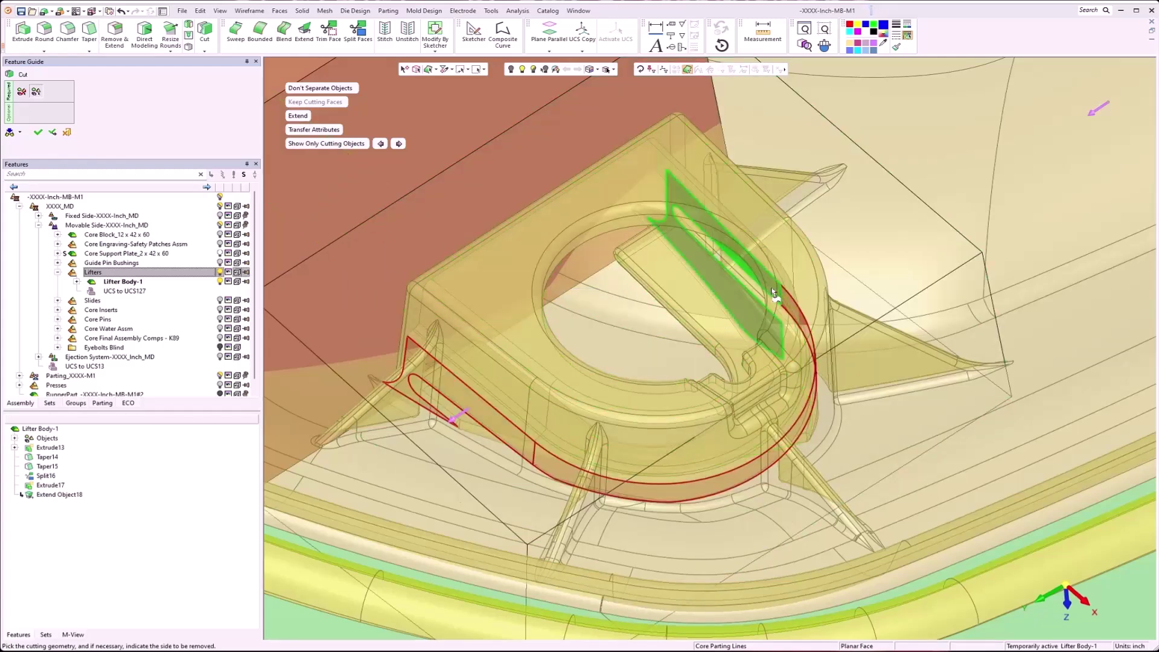
{"action": "left_click", "coordinate": [773, 293]}
{"action": "middle_click_drag", "start_coordinate": [773, 292], "coordinate": [747, 334]}
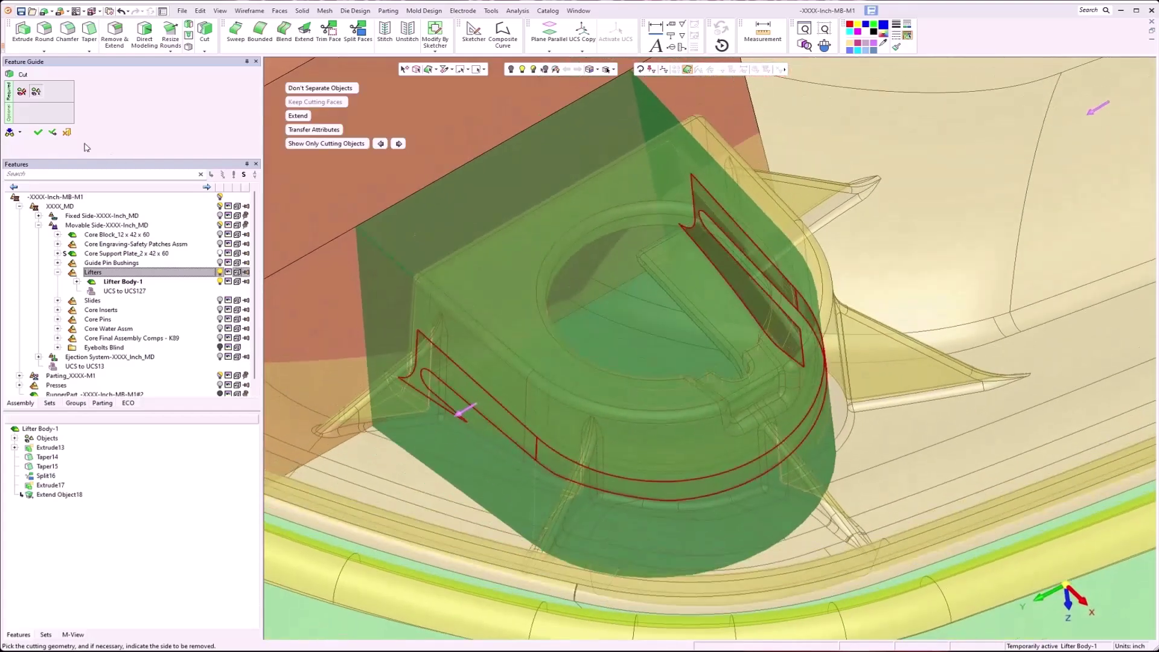
{"action": "left_click", "coordinate": [40, 133]}
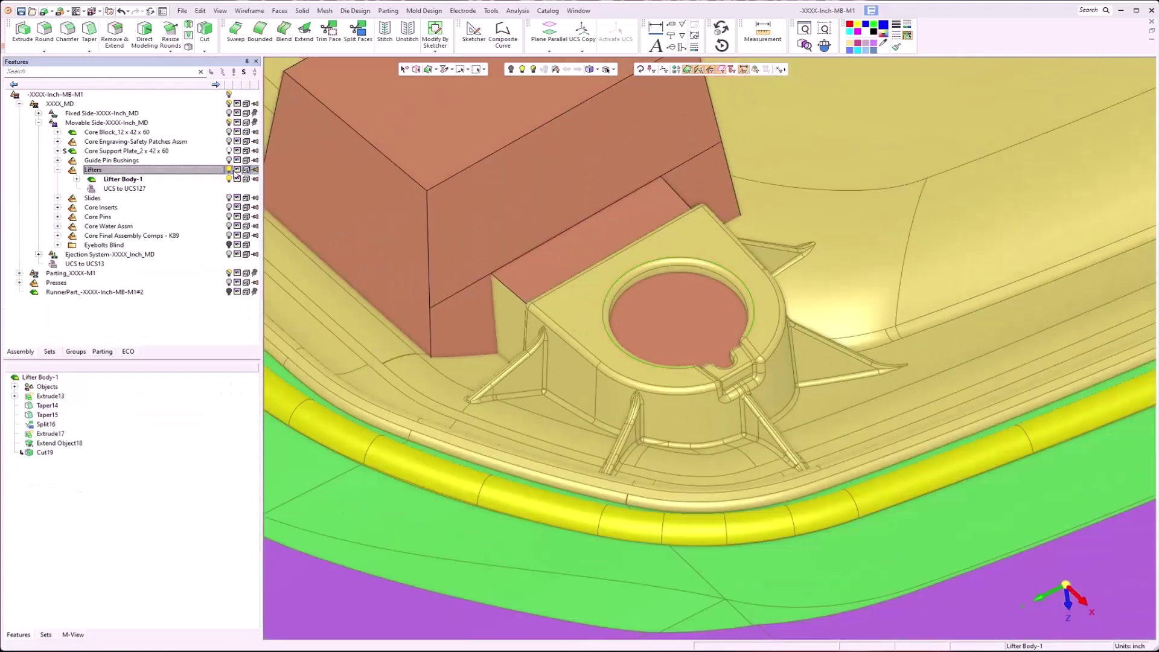
Hide the Parting assembly so that only the lifter body geometry is displayed
{"action": "left_click", "coordinate": [229, 180]}
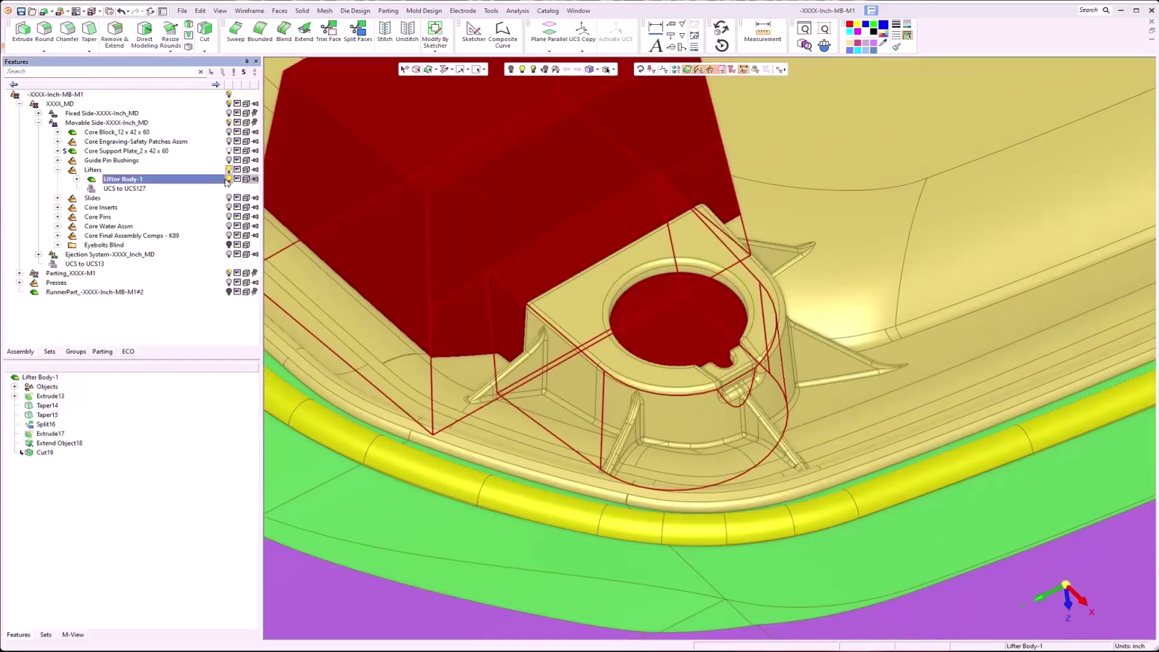
{"action": "left_click", "coordinate": [230, 276]}
{"action": "mouse_move", "coordinate": [600, 396]}
{"action": "middle_mouse_down"}
{"action": "mouse_move", "coordinate": [613, 344]}
{"action": "mouse_move", "coordinate": [604, 386]}
{"action": "middle_mouse_up"}
{"action": "scroll", "coordinate": [609, 386], "scroll_direction": "down", "scroll_amount": 3}
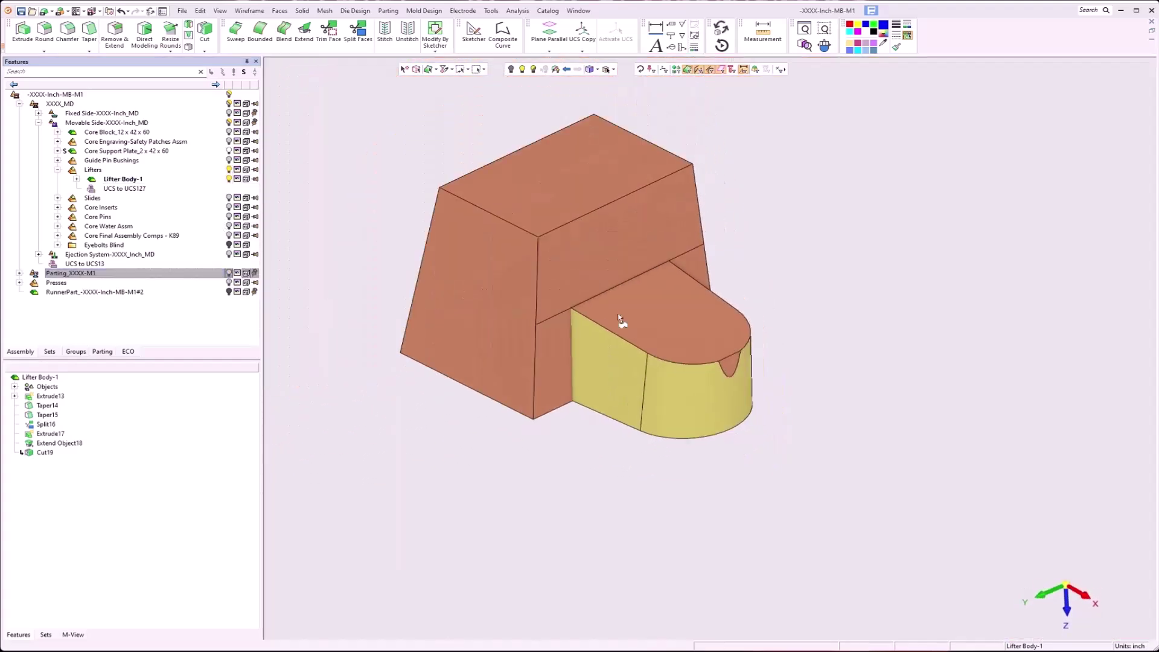
Merge the large tapered block and the boss-shaped block into one solid
{"action": "left_click", "coordinate": [302, 10]}
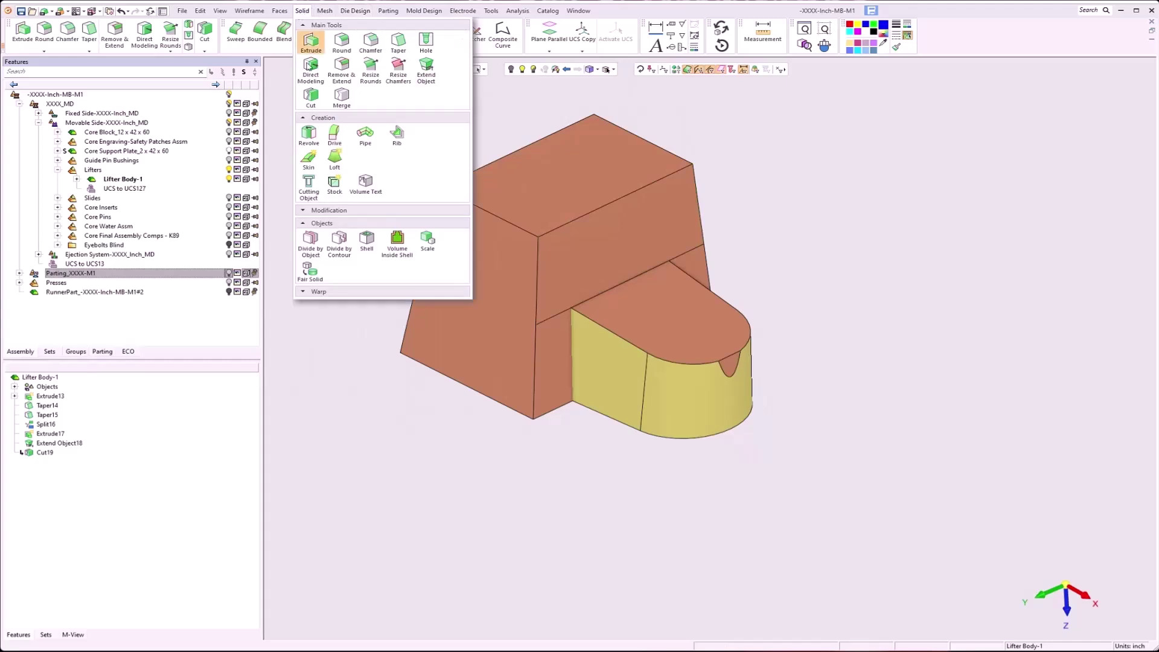
{"action": "left_click", "coordinate": [342, 99]}
{"action": "left_click", "coordinate": [545, 240]}
{"action": "left_click", "coordinate": [624, 324]}
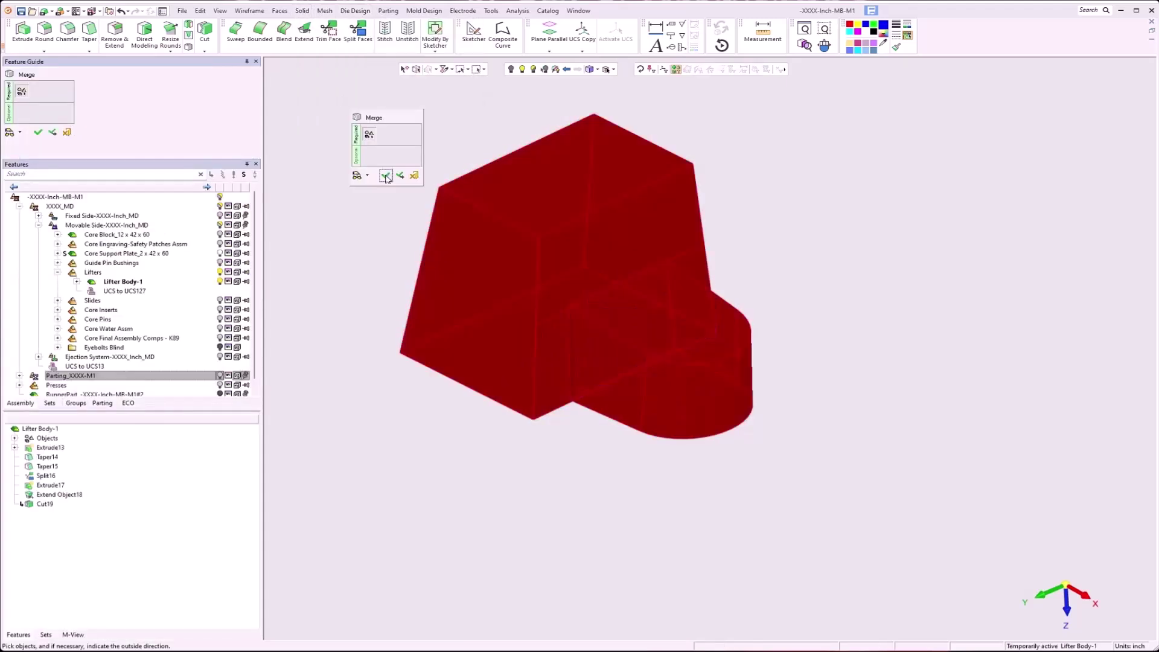
{"action": "left_click", "coordinate": [385, 175]}
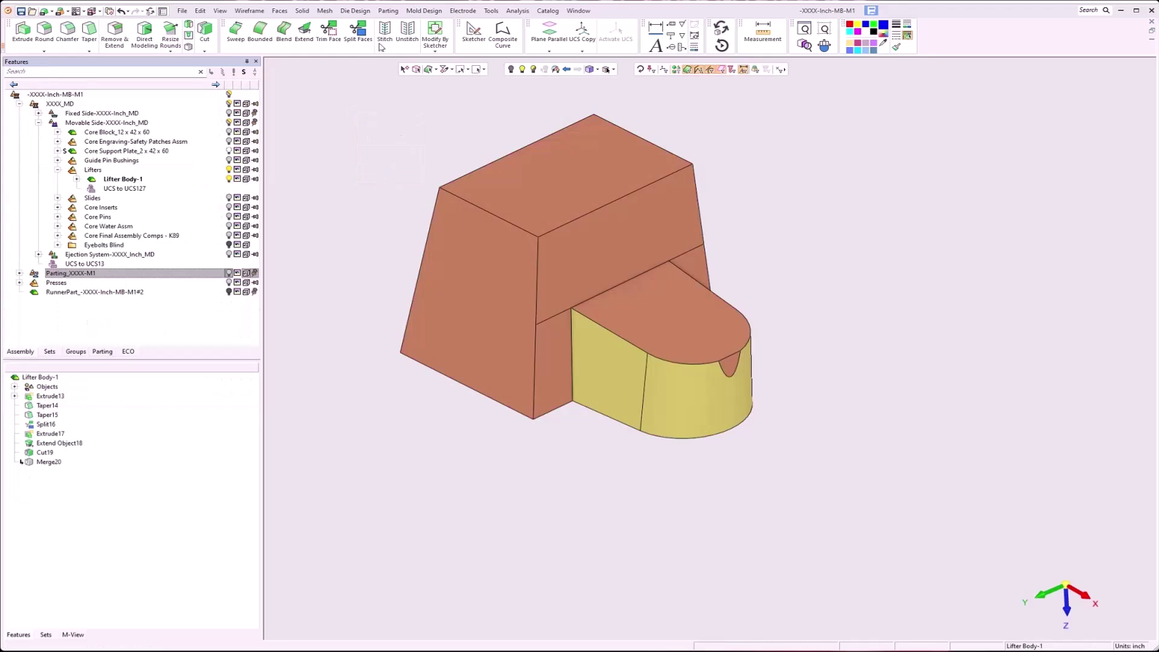
Offset the boss-shaped extension's two flat side walls and its rounded wall by 0.01 with Extend Object
{"action": "left_click", "coordinate": [302, 10]}
{"action": "left_click", "coordinate": [416, 71]}
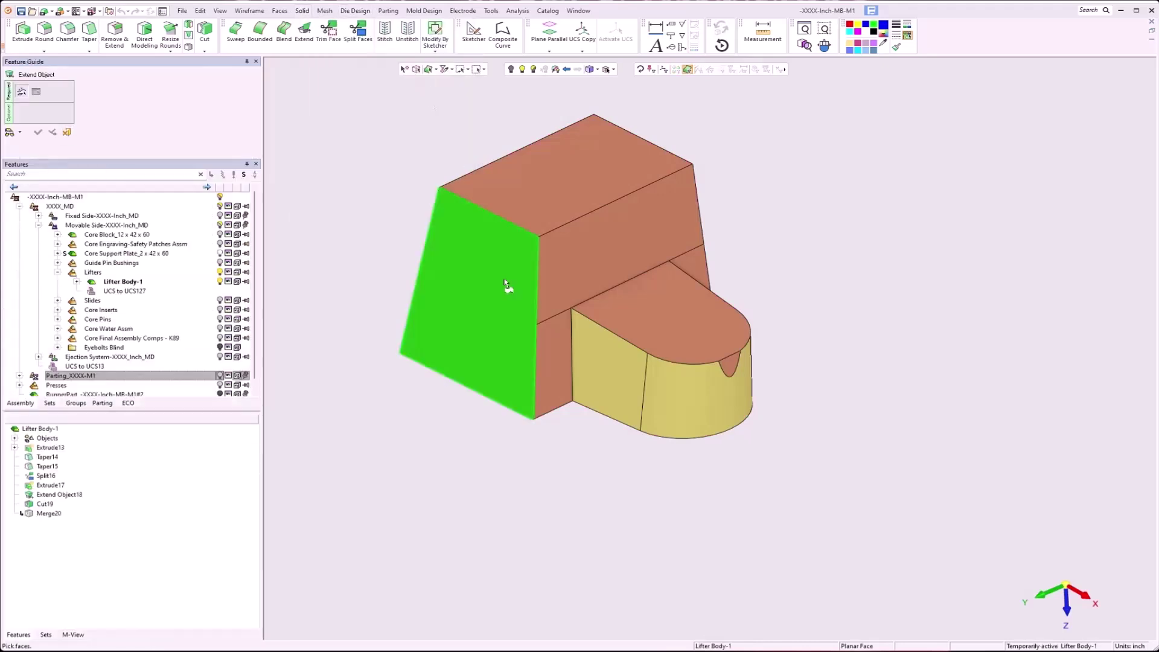
{"action": "left_click", "coordinate": [684, 392]}
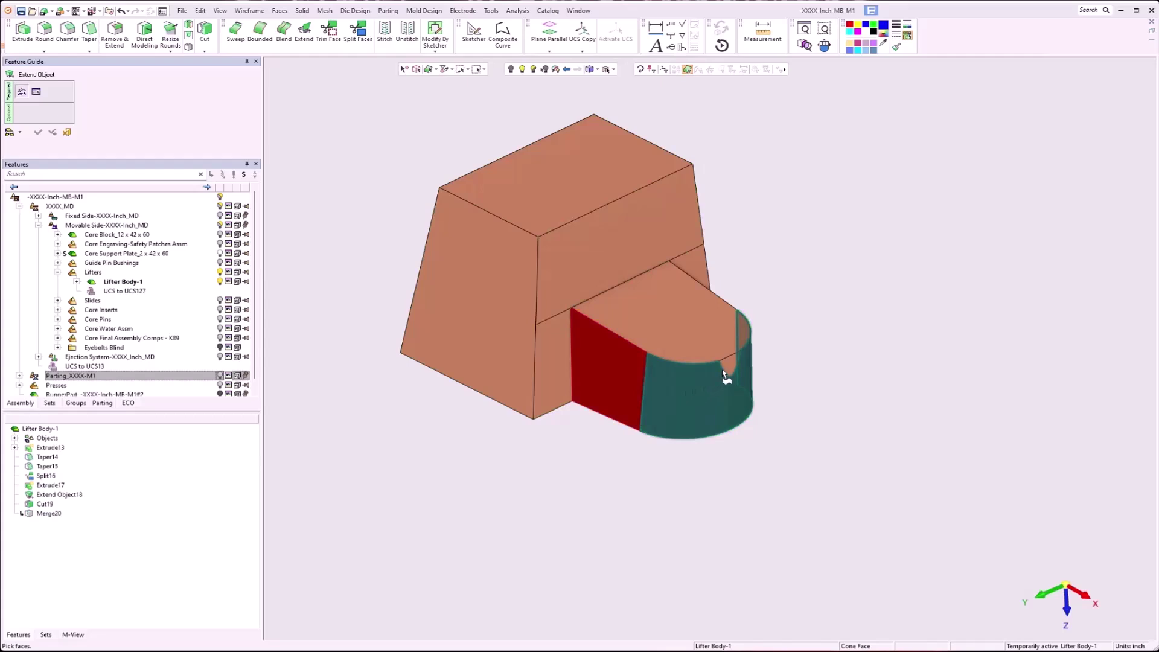
{"action": "left_click", "coordinate": [725, 370]}
{"action": "middle_click_drag", "start_coordinate": [746, 380], "coordinate": [682, 410]}
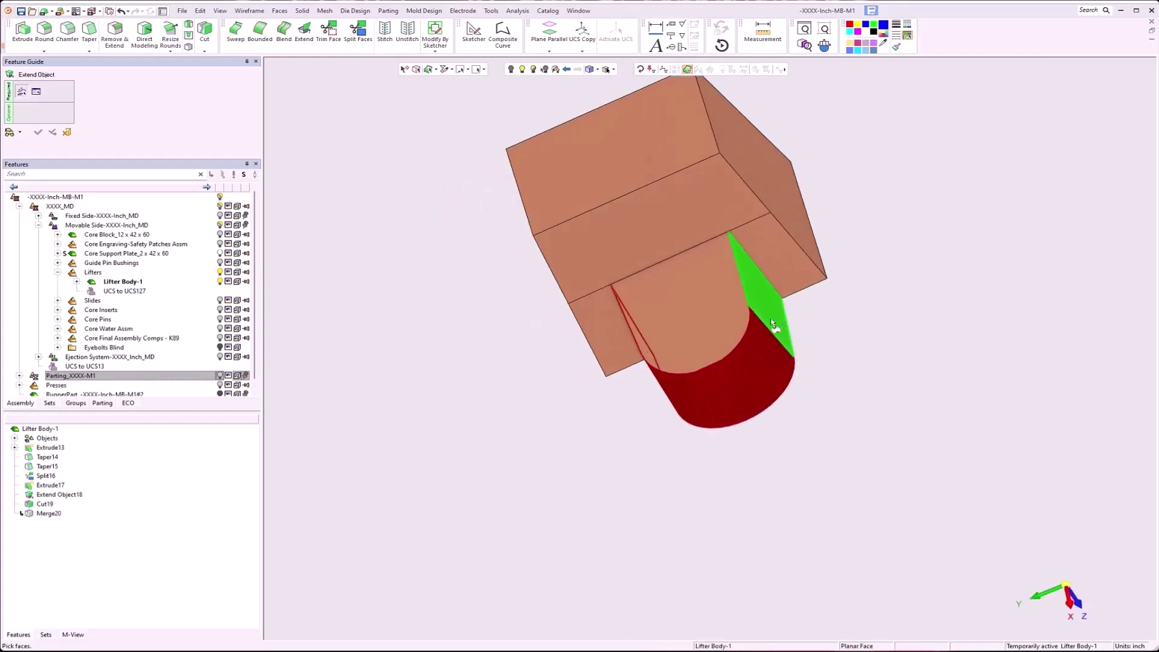
{"action": "middle_click_drag", "start_coordinate": [766, 368], "coordinate": [777, 371]}
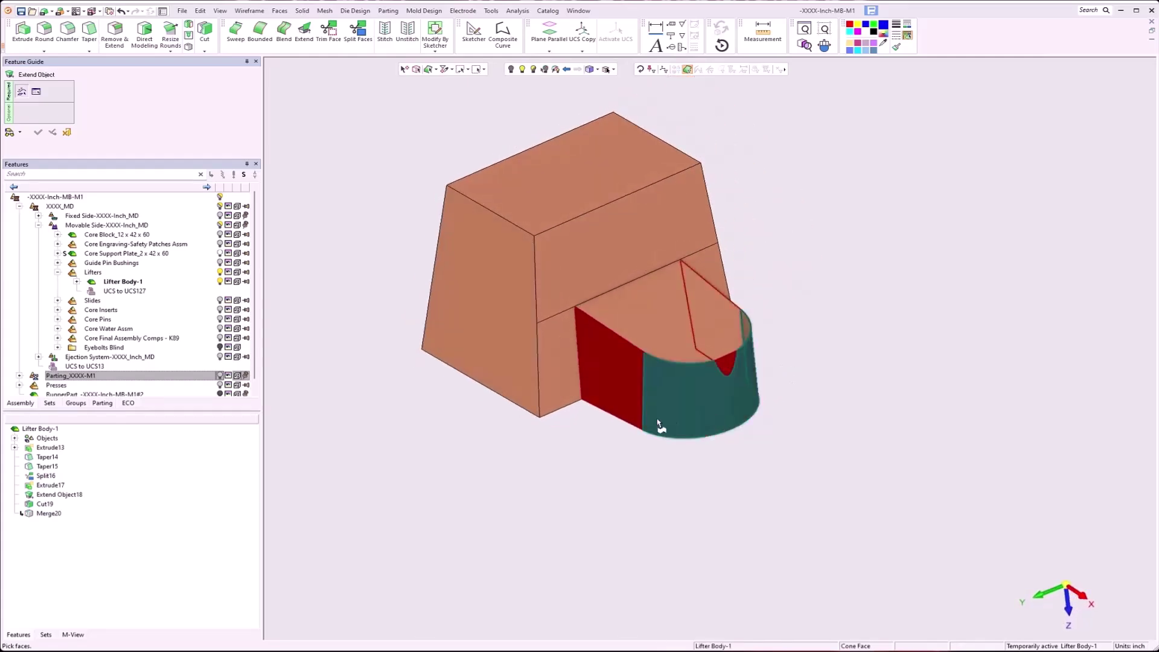
{"action": "middle_click", "coordinate": [800, 406]}
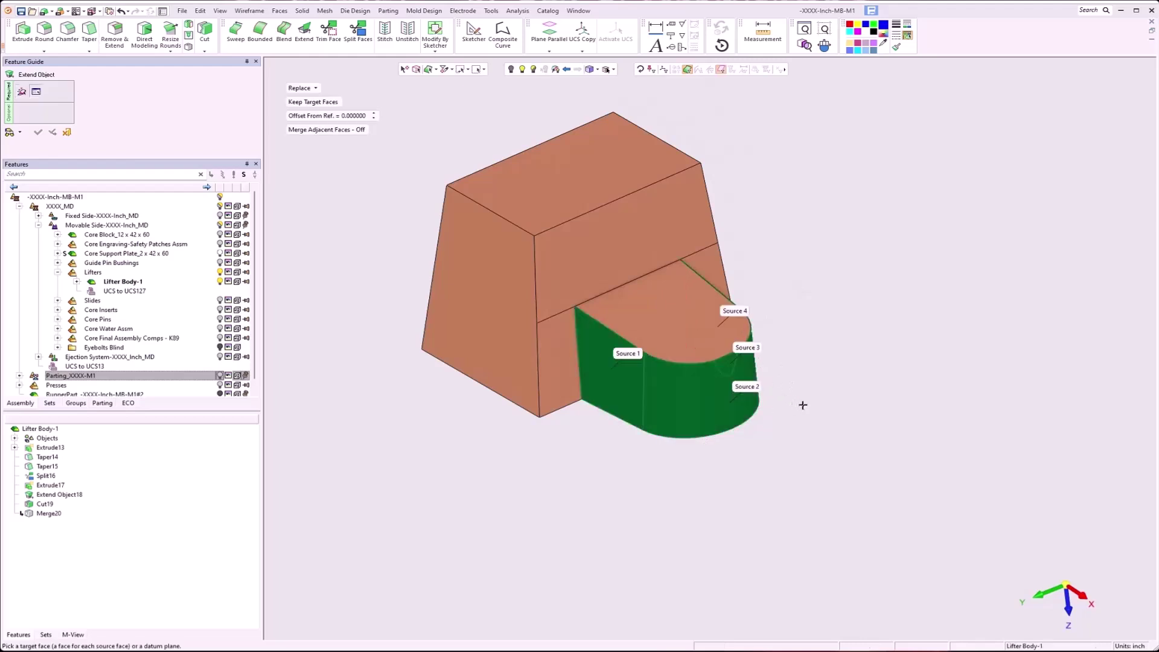
{"action": "left_click", "coordinate": [298, 88]}
{"action": "left_click", "coordinate": [305, 116]}
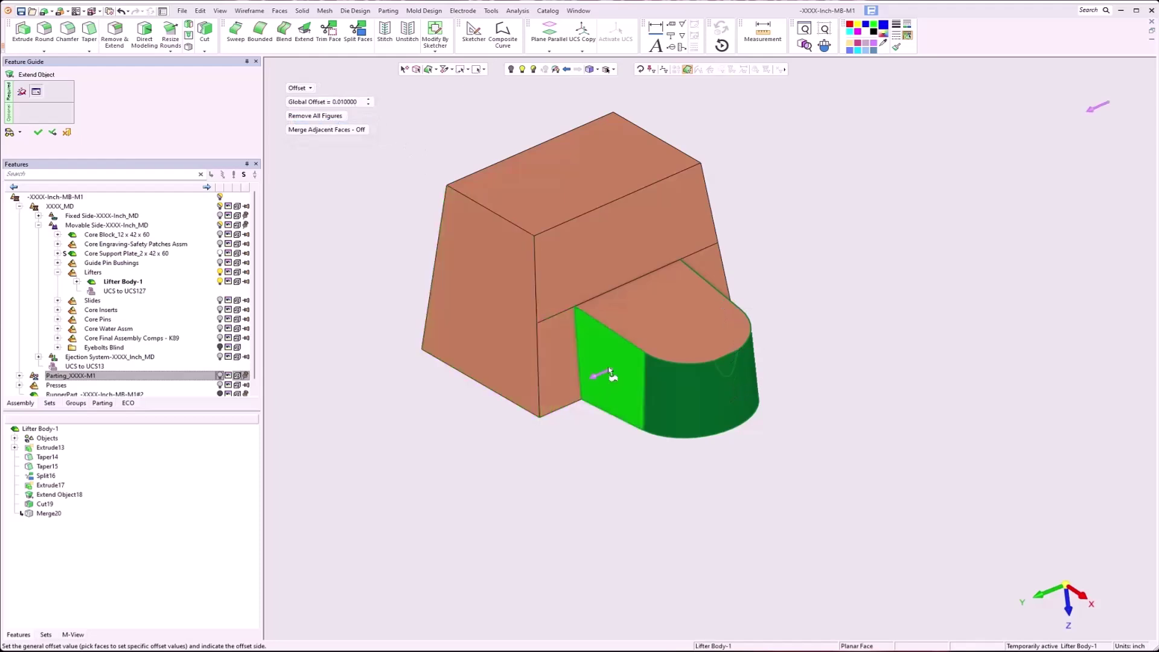
{"action": "right_click", "coordinate": [347, 270]}
{"action": "left_click", "coordinate": [347, 270]}
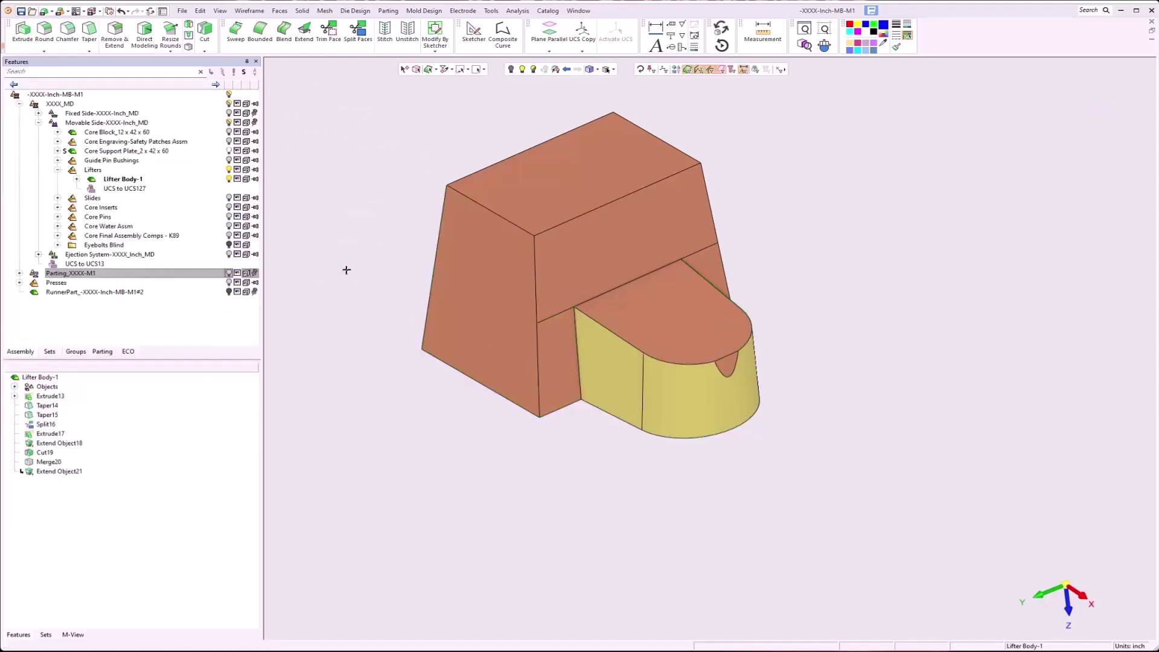
Create a cutting object from the merged lifter body solid without picking any faces to close
{"action": "left_click", "coordinate": [302, 11]}
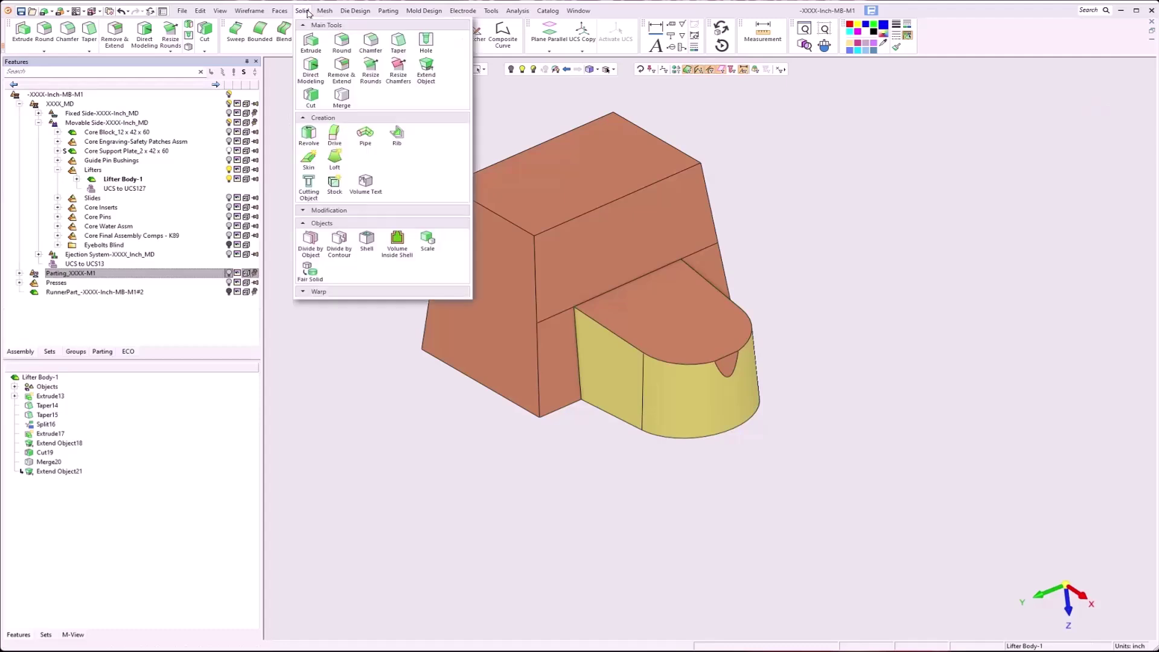
{"action": "left_click", "coordinate": [309, 183]}
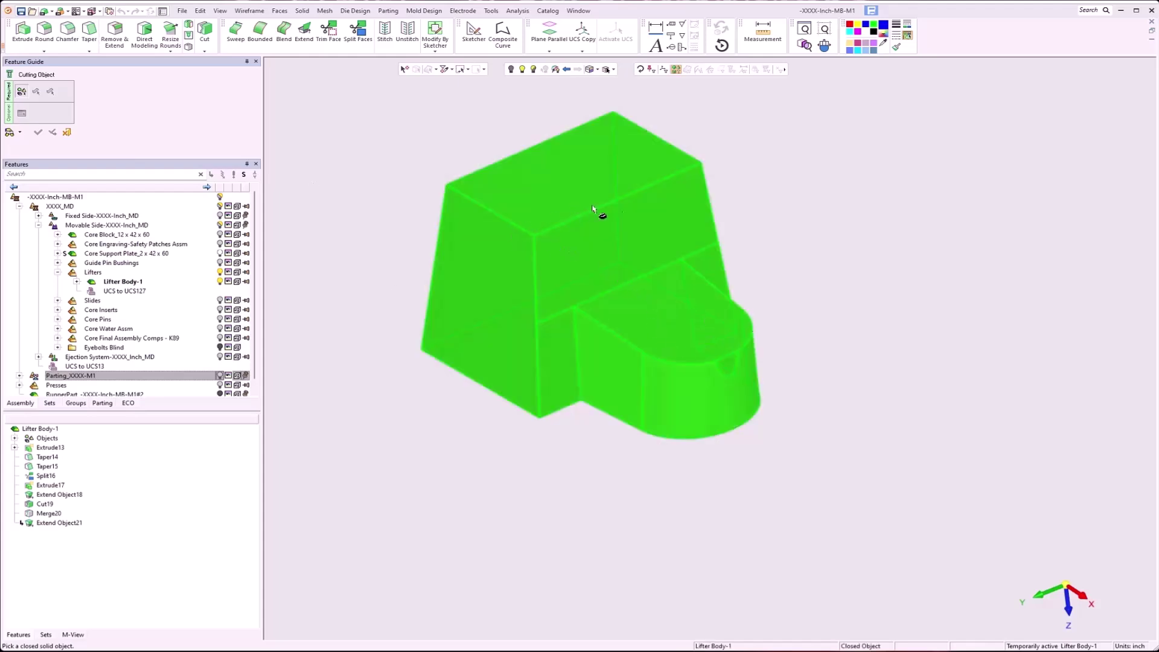
{"action": "left_click", "coordinate": [552, 277]}
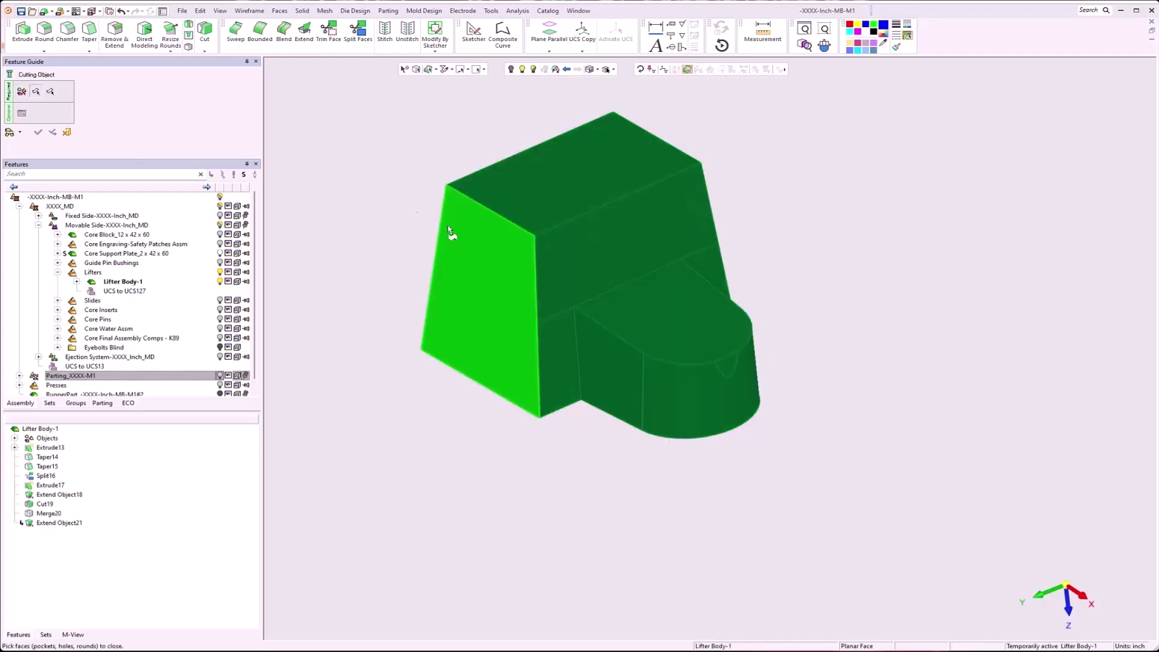
{"action": "middle_click", "coordinate": [404, 213]}
{"action": "middle_click", "coordinate": [405, 213]}
{"action": "left_click", "coordinate": [405, 212]}
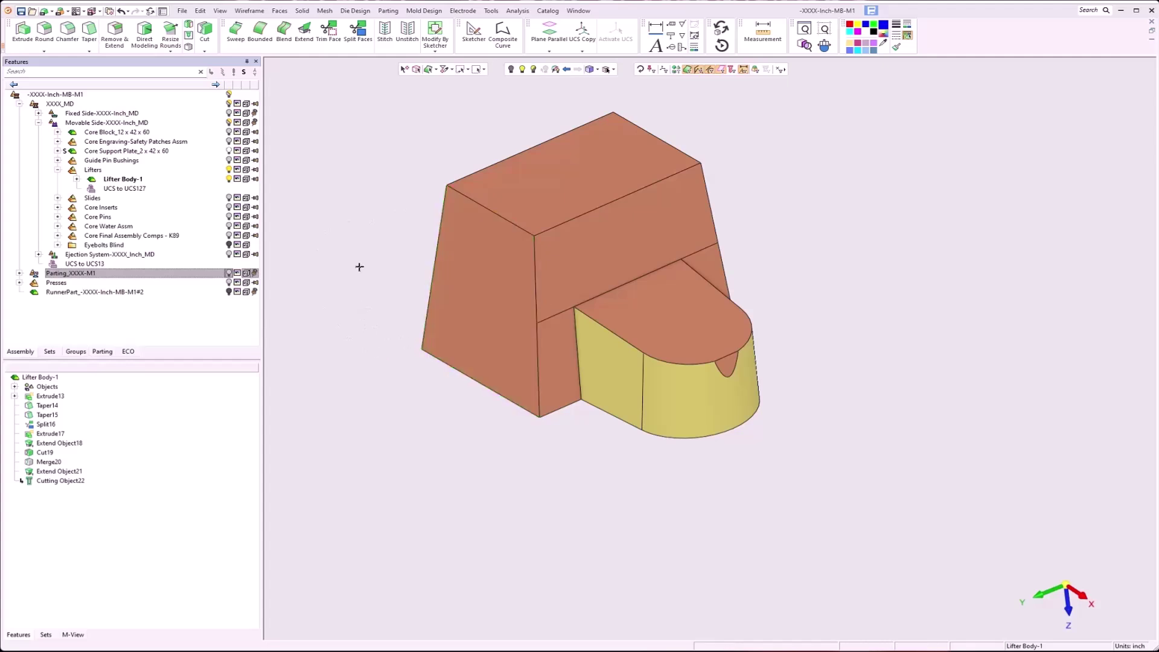
Start a solid cut, expand the Parting assembly and display its Core Parting Lines part
{"action": "left_click", "coordinate": [280, 11]}
{"action": "mouse_move", "coordinate": [295, 11]}
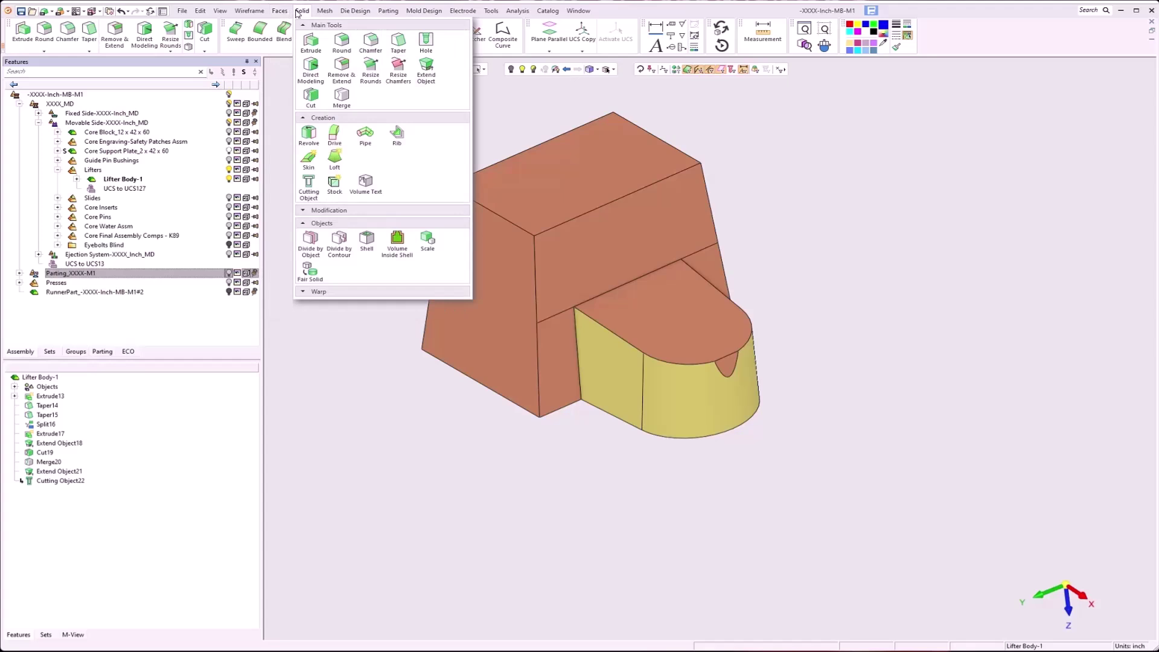
{"action": "left_click", "coordinate": [310, 97]}
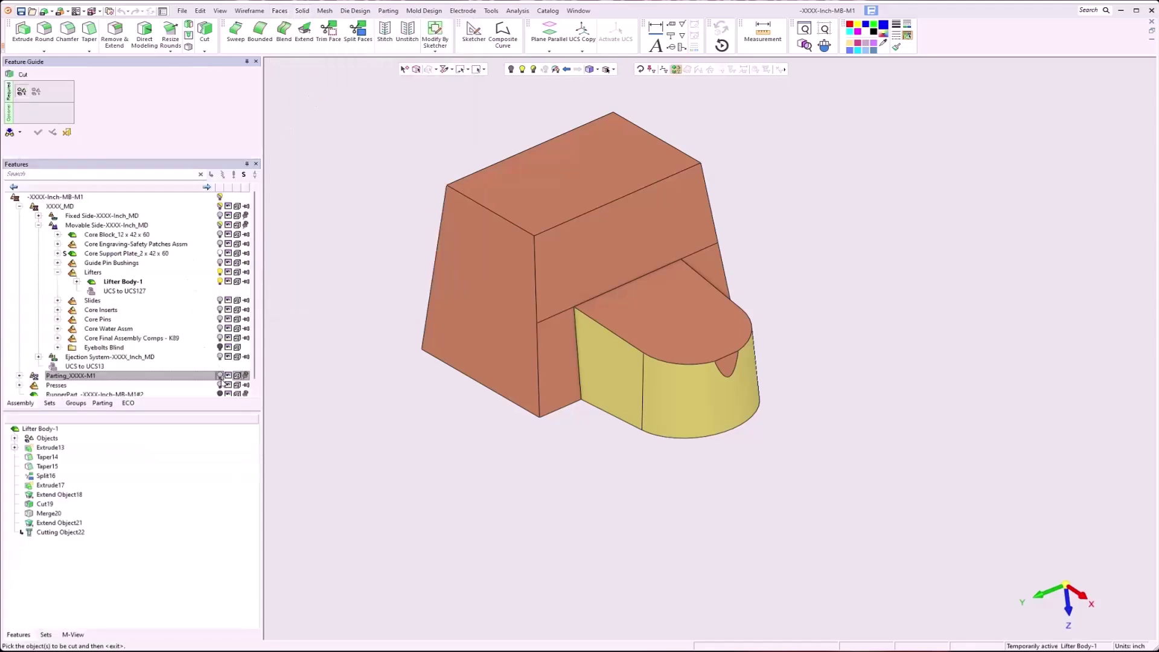
{"action": "double_click", "coordinate": [104, 379]}
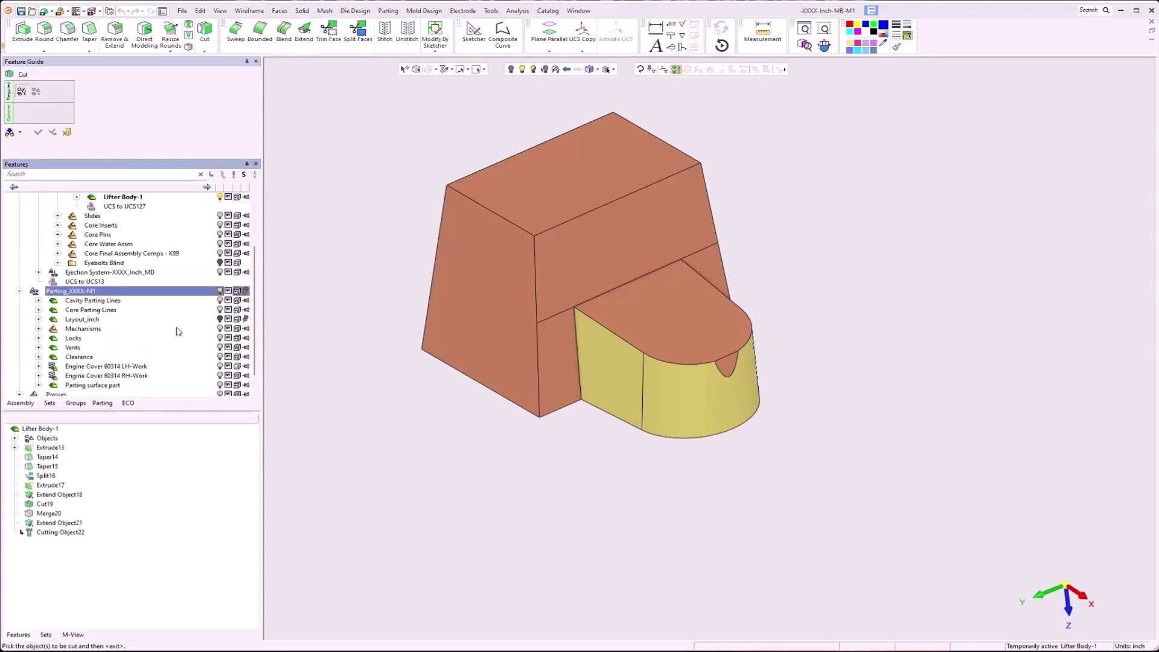
{"action": "left_click", "coordinate": [220, 309]}
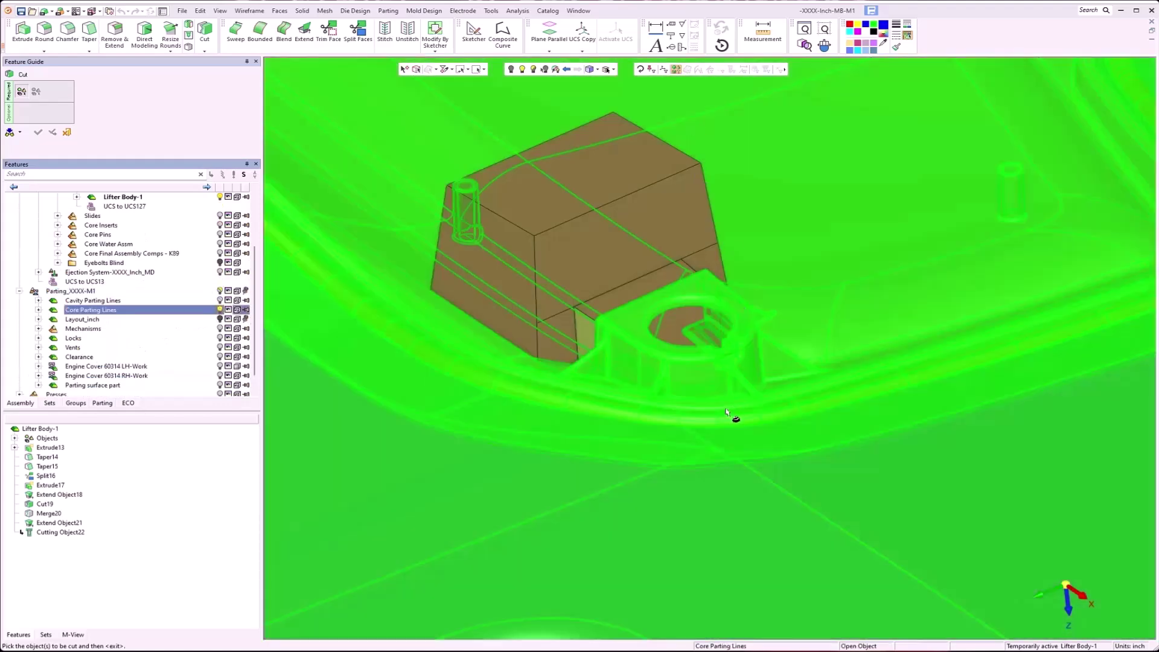
Try to cut the lifter body with the Core Parting Lines object, performing the cut with faces instead
{"action": "left_click", "coordinate": [727, 414]}
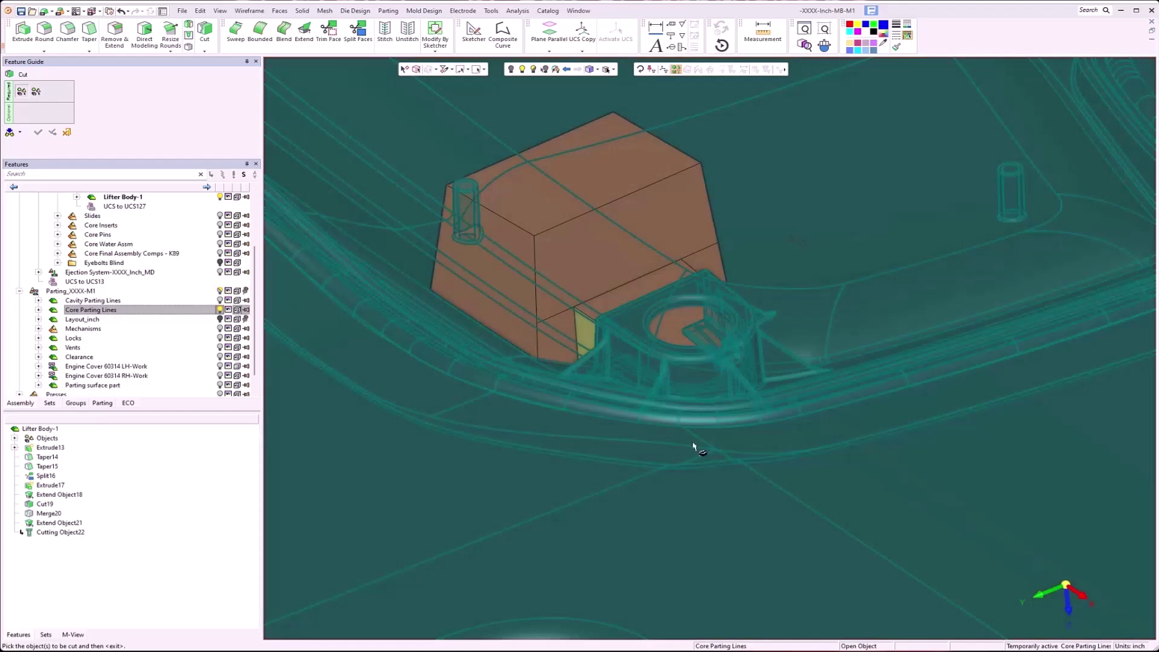
{"action": "left_click", "coordinate": [695, 446]}
{"action": "left_click", "coordinate": [606, 251]}
{"action": "middle_click", "coordinate": [644, 390]}
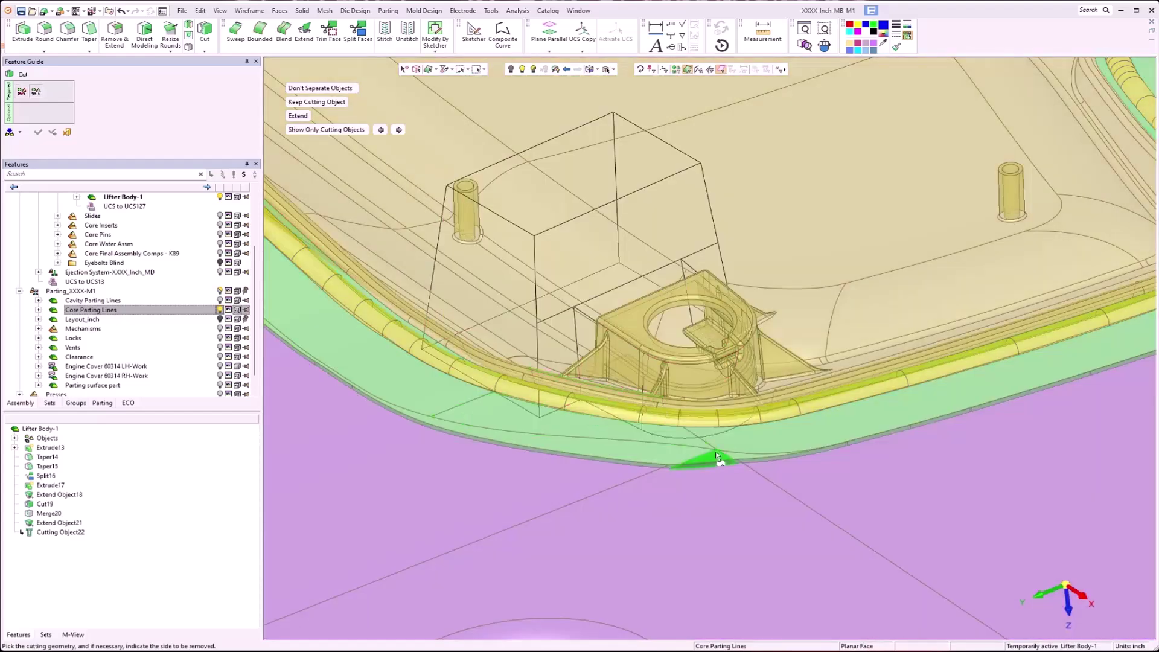
{"action": "left_click", "coordinate": [677, 69]}
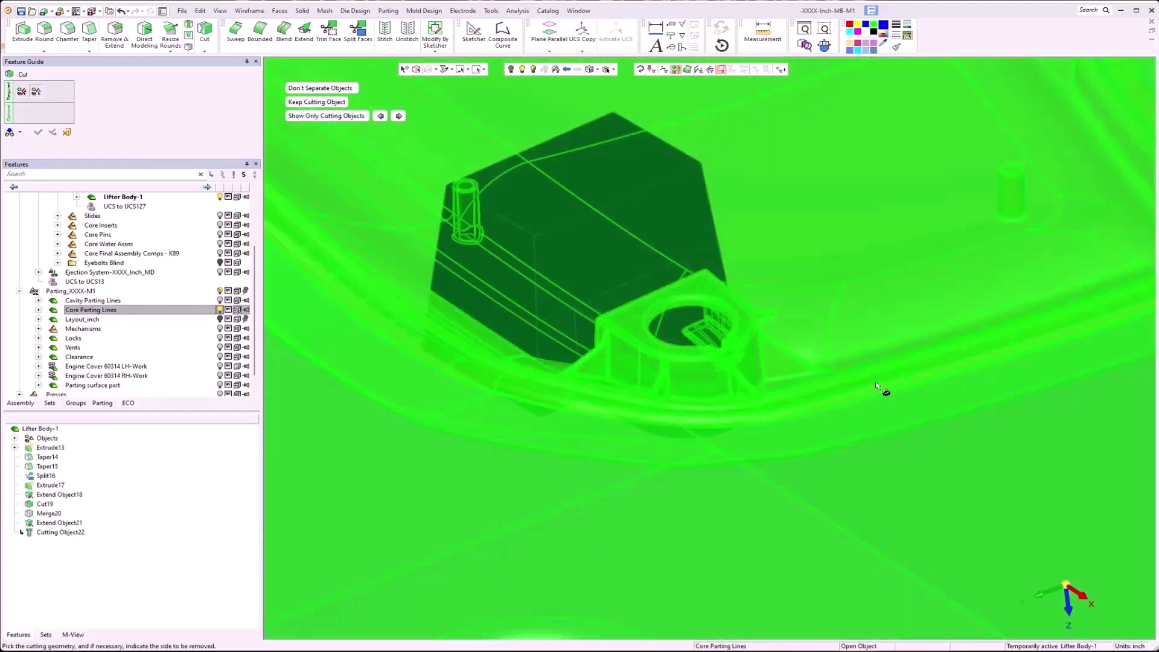
{"action": "left_click", "coordinate": [876, 382]}
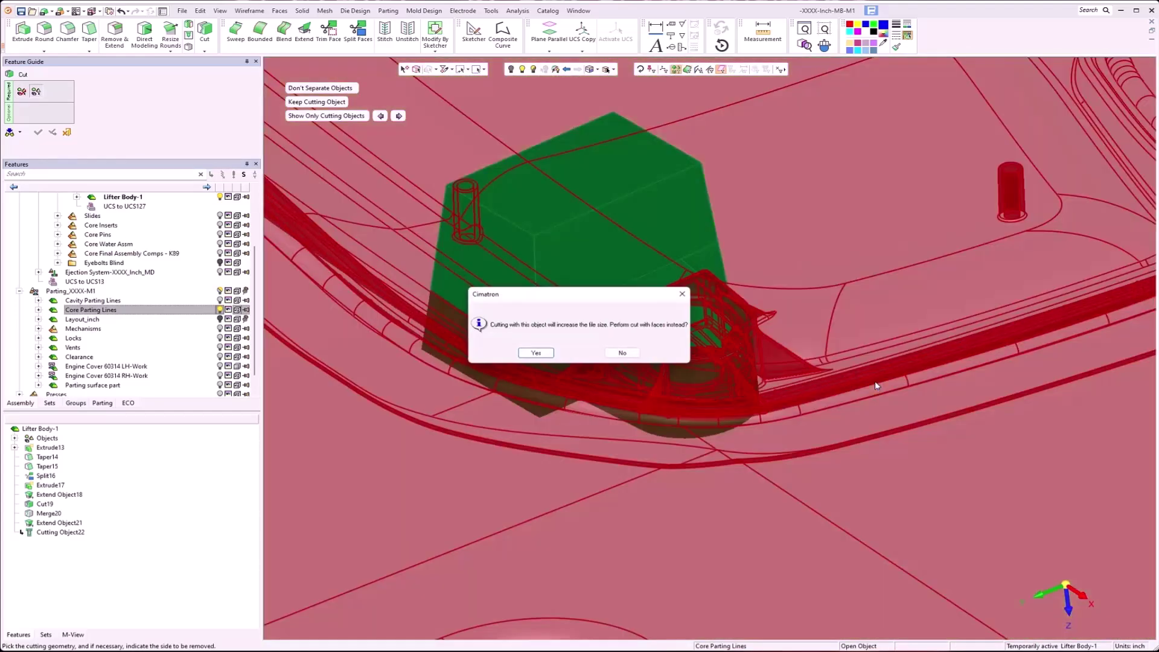
{"action": "left_click", "coordinate": [536, 354]}
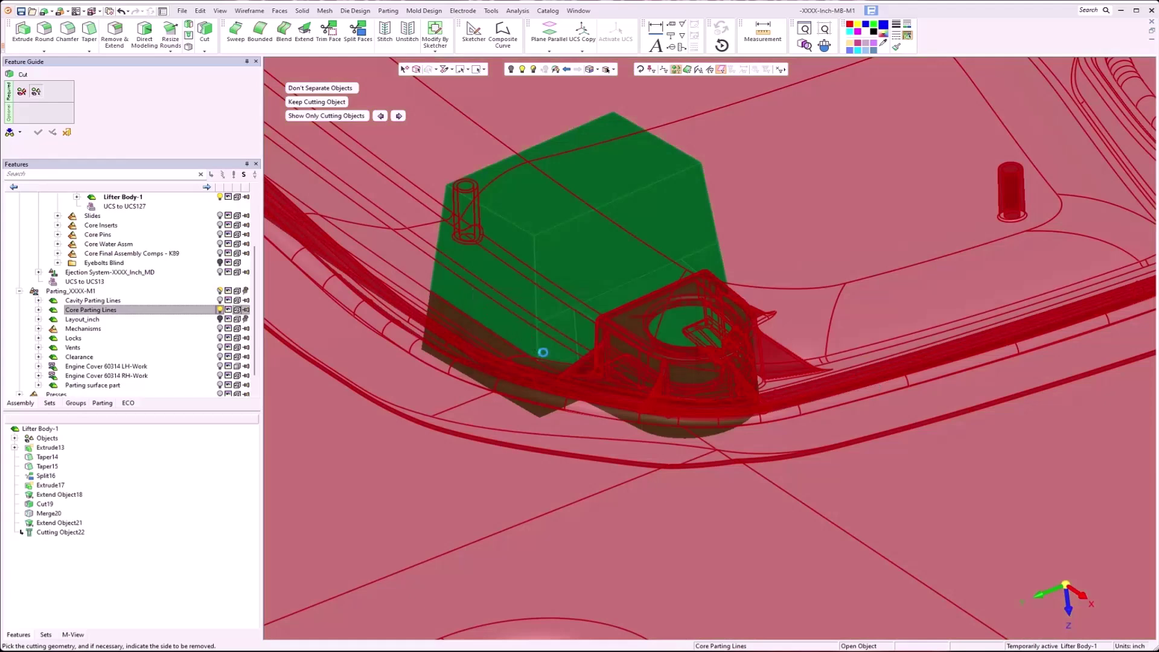
{"action": "left_click", "coordinate": [597, 353]}
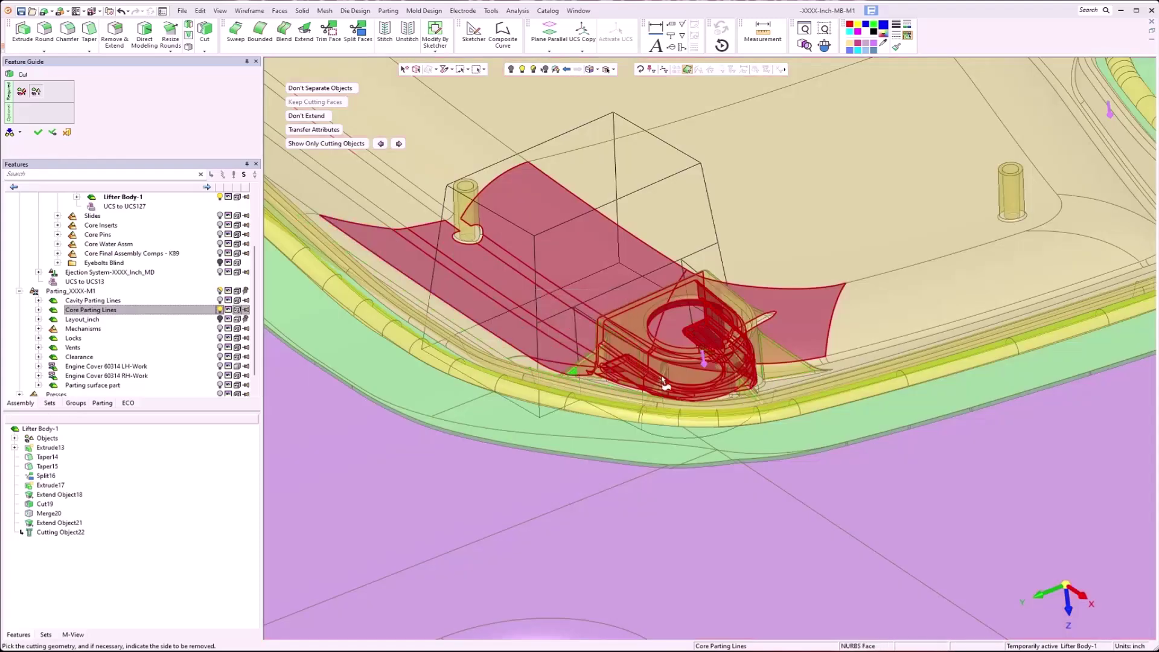
{"action": "middle_click_drag", "start_coordinate": [550, 403], "coordinate": [561, 435]}
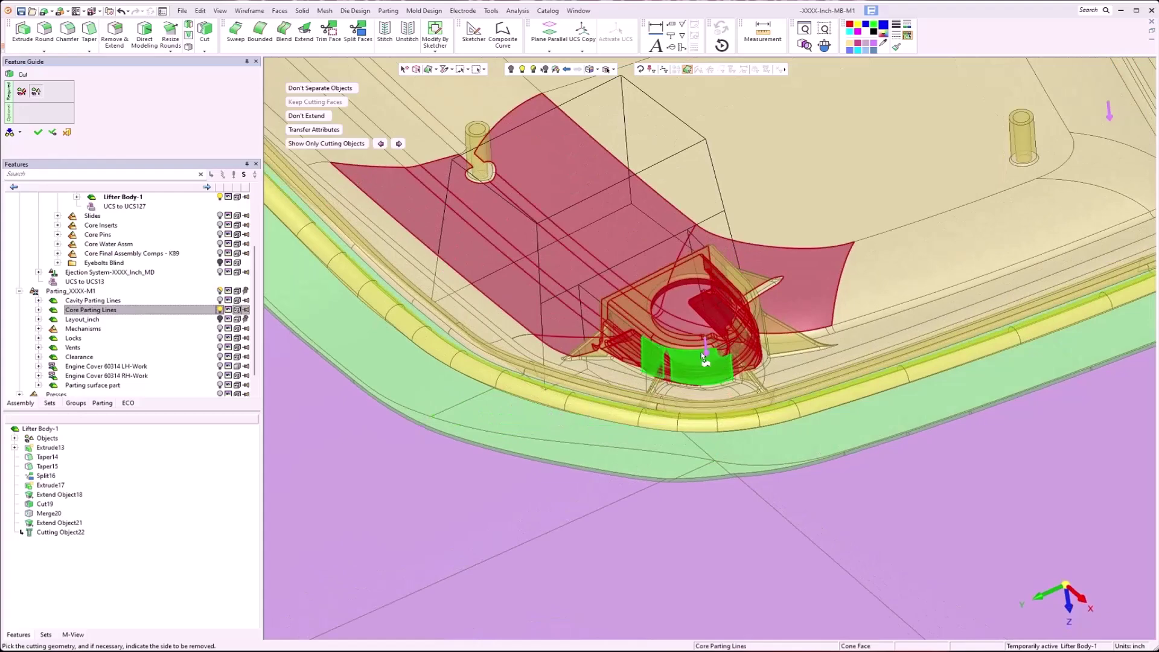
{"action": "left_click", "coordinate": [68, 134]}
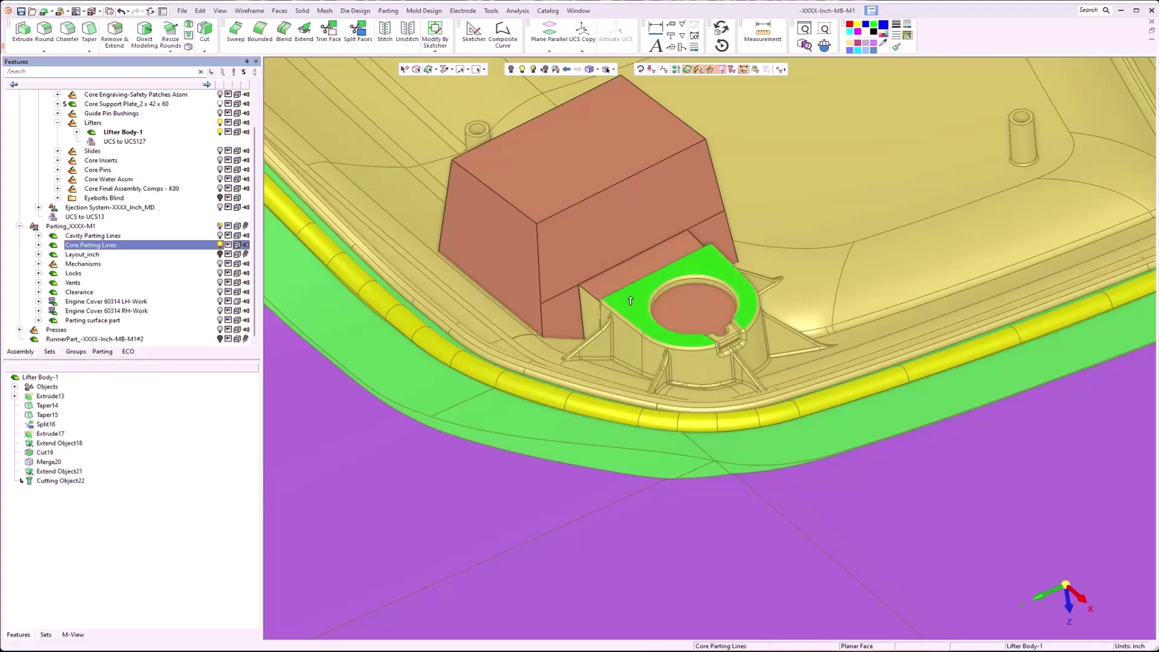
Hide the Core Parting Lines and move the insertion point of the feature history to the side wall offset, before Cutting Object22
{"action": "left_click", "coordinate": [220, 245]}
{"action": "right_click", "coordinate": [59, 474]}
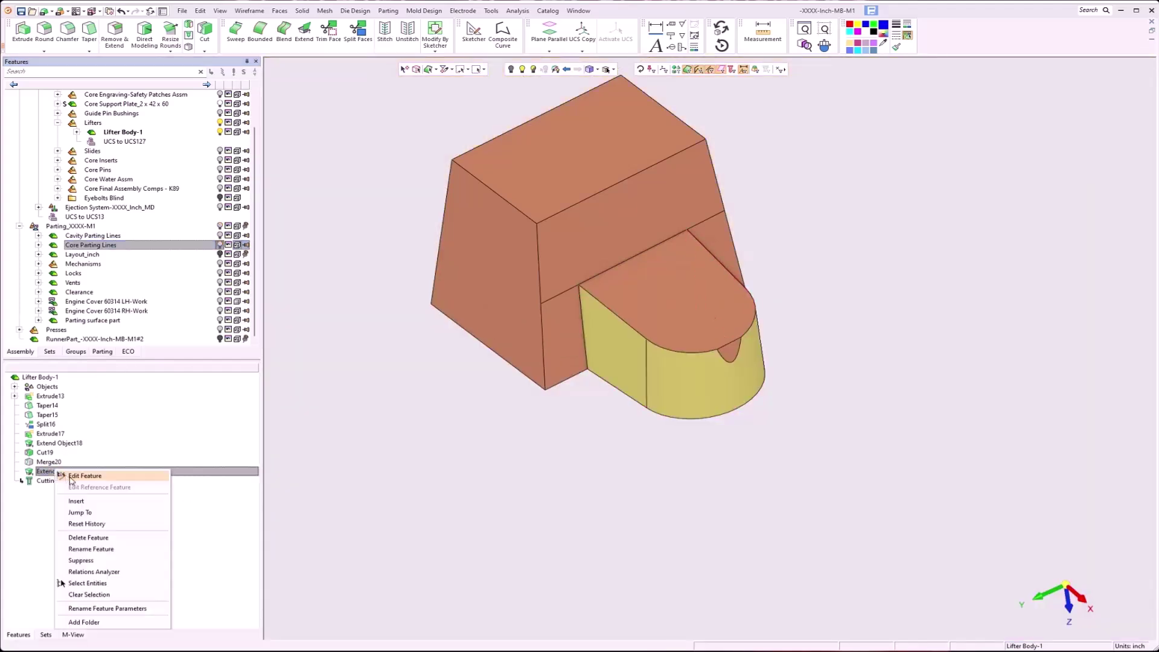
{"action": "left_click", "coordinate": [75, 502]}
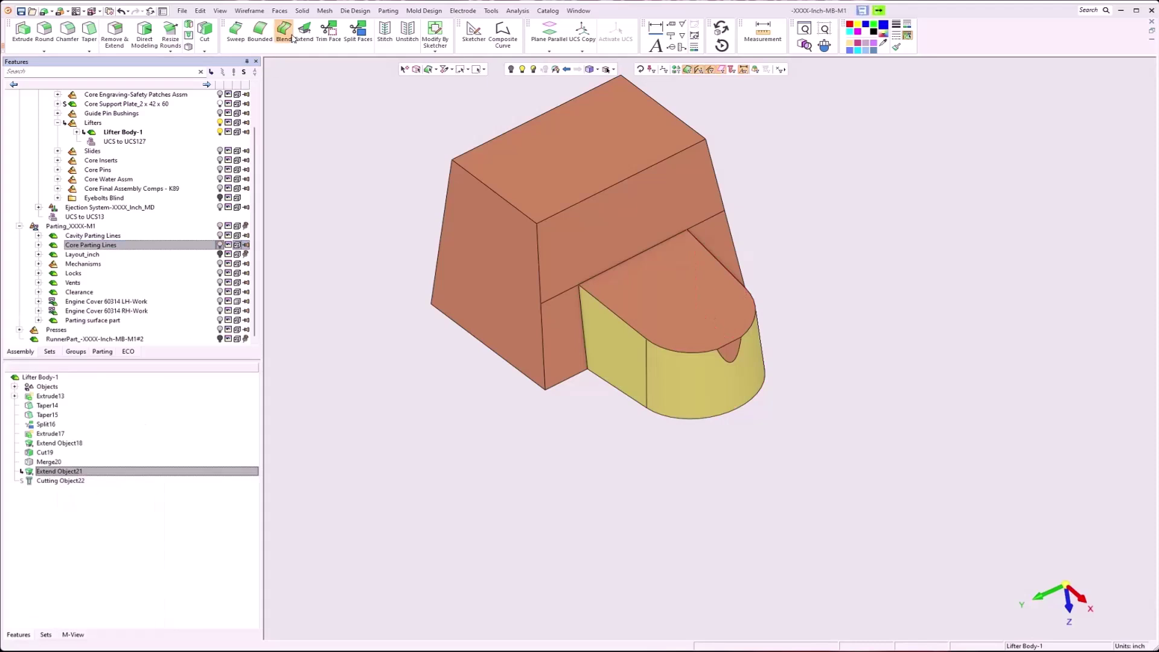
Offset the boss-shaped extension's flat top face by 0.0001 with Extend Object
{"action": "left_click", "coordinate": [302, 10]}
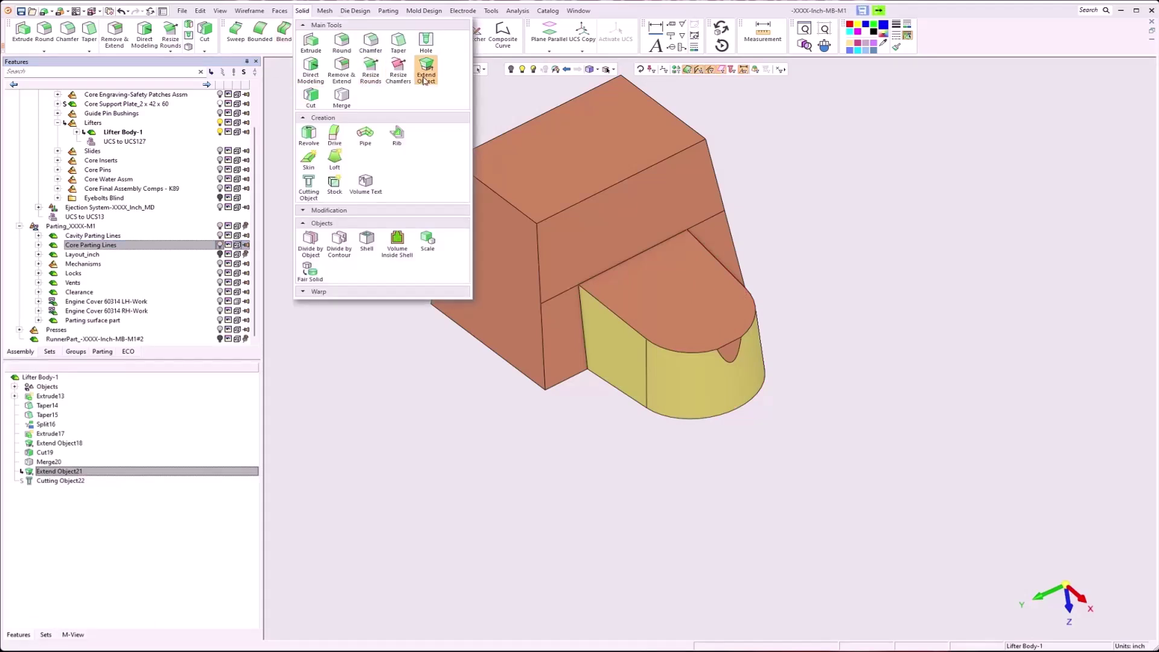
{"action": "left_click", "coordinate": [426, 67]}
{"action": "left_click", "coordinate": [703, 297]}
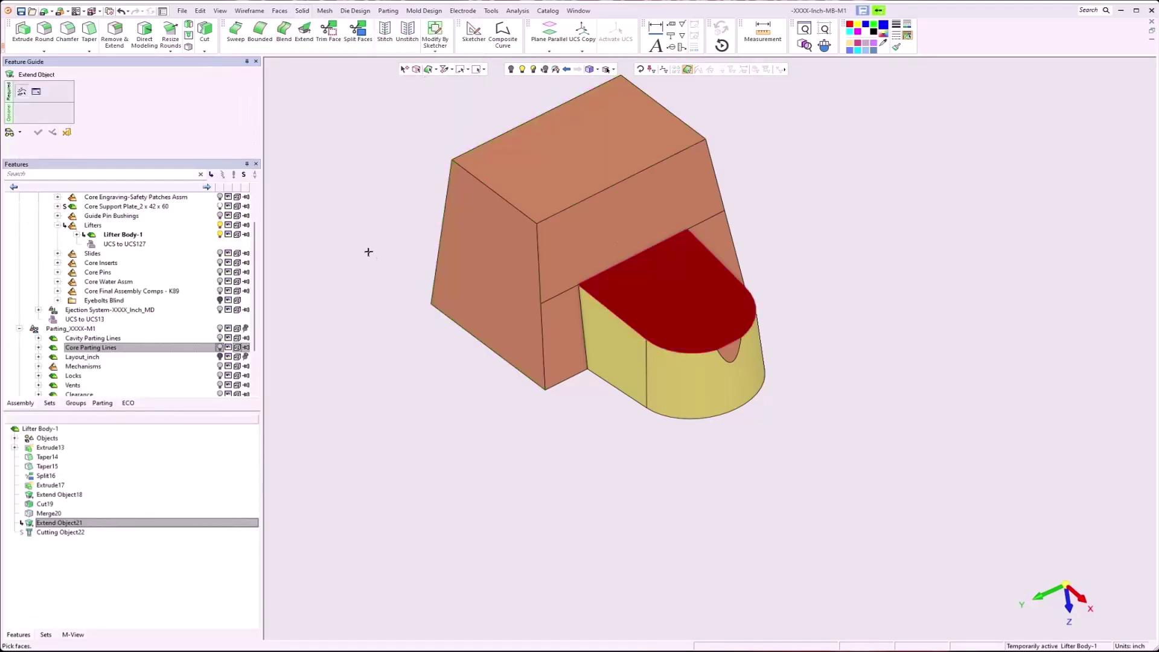
{"action": "left_click", "coordinate": [342, 107]}
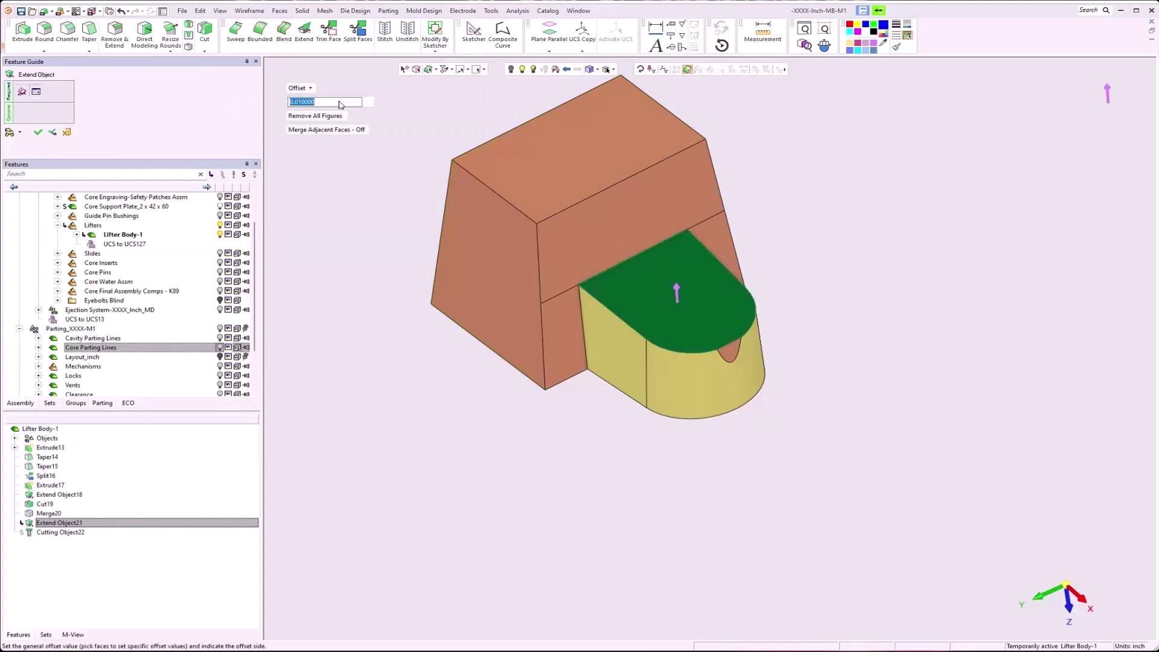
{"action": "type", "text": "."}
{"action": "key", "text": "Return"}
{"action": "left_click", "coordinate": [38, 132]}
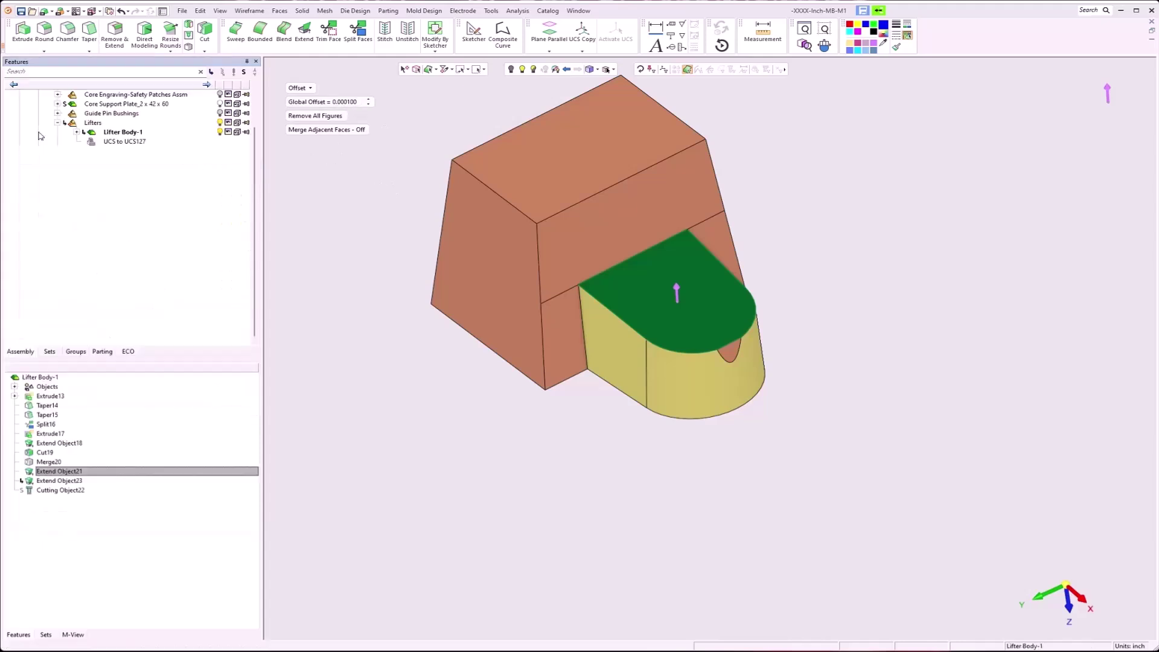
Advance the lifter body's feature history to the cutting object so every feature is active
{"action": "right_click", "coordinate": [60, 481]}
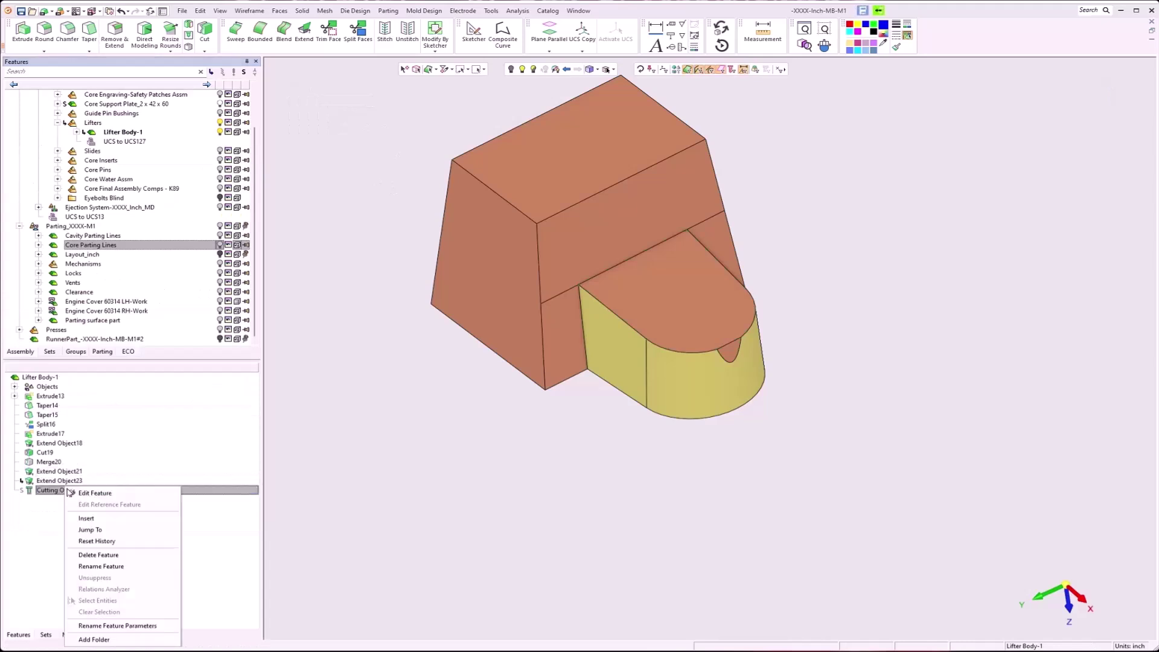
{"action": "left_click", "coordinate": [90, 530]}
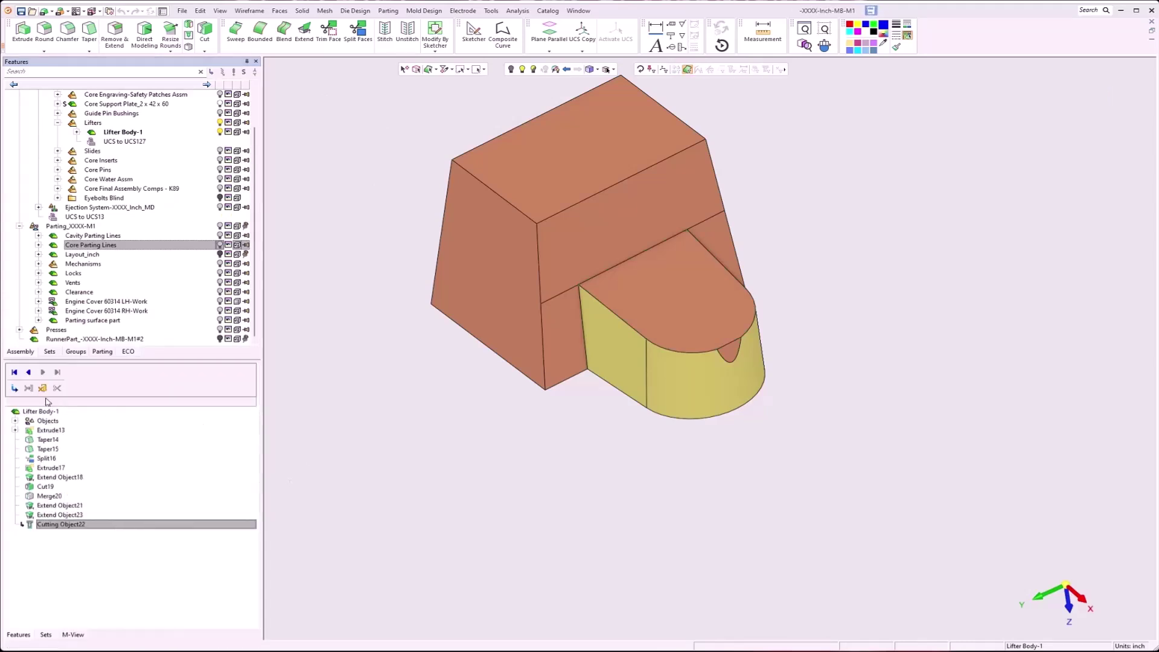
{"action": "left_click", "coordinate": [522, 69]}
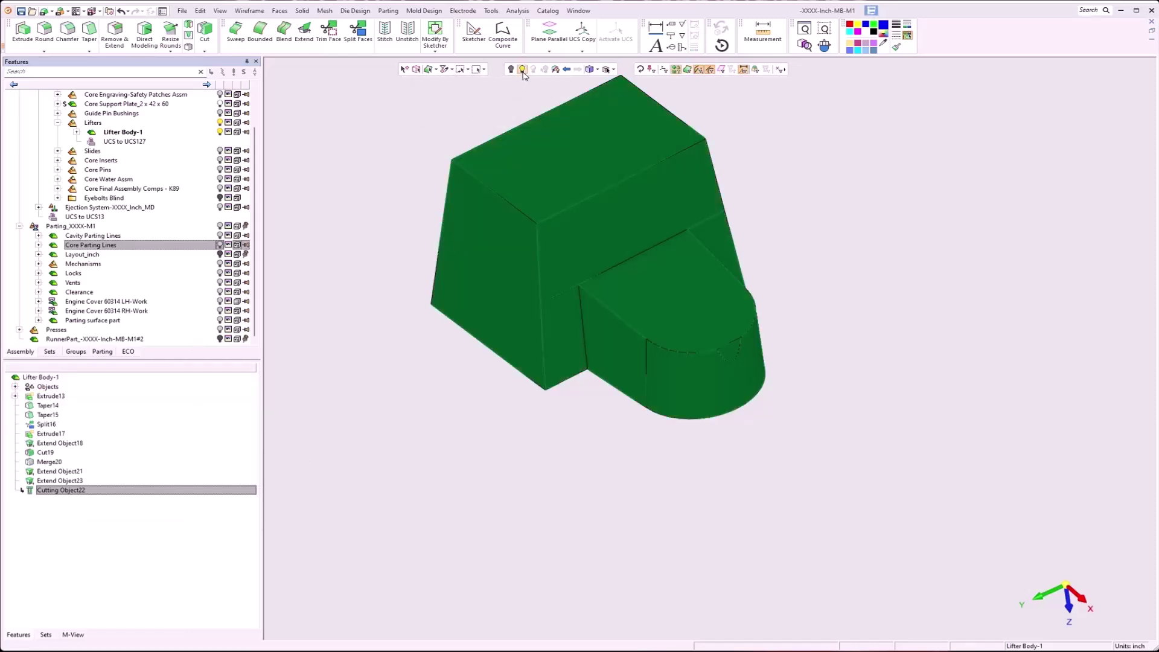
{"action": "middle_click", "coordinate": [449, 124]}
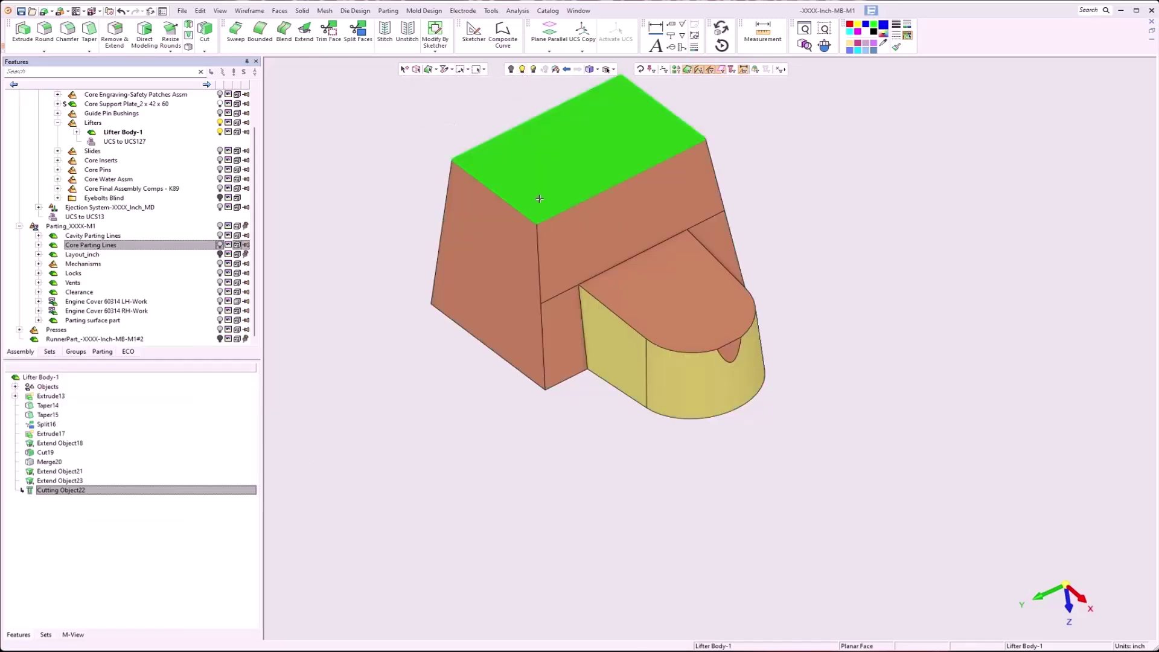
Show the Core Parting Lines and cut the lifter body with the parting faces around the boss
{"action": "middle_click_drag", "start_coordinate": [525, 197], "coordinate": [512, 259], "text": "ctrl"}
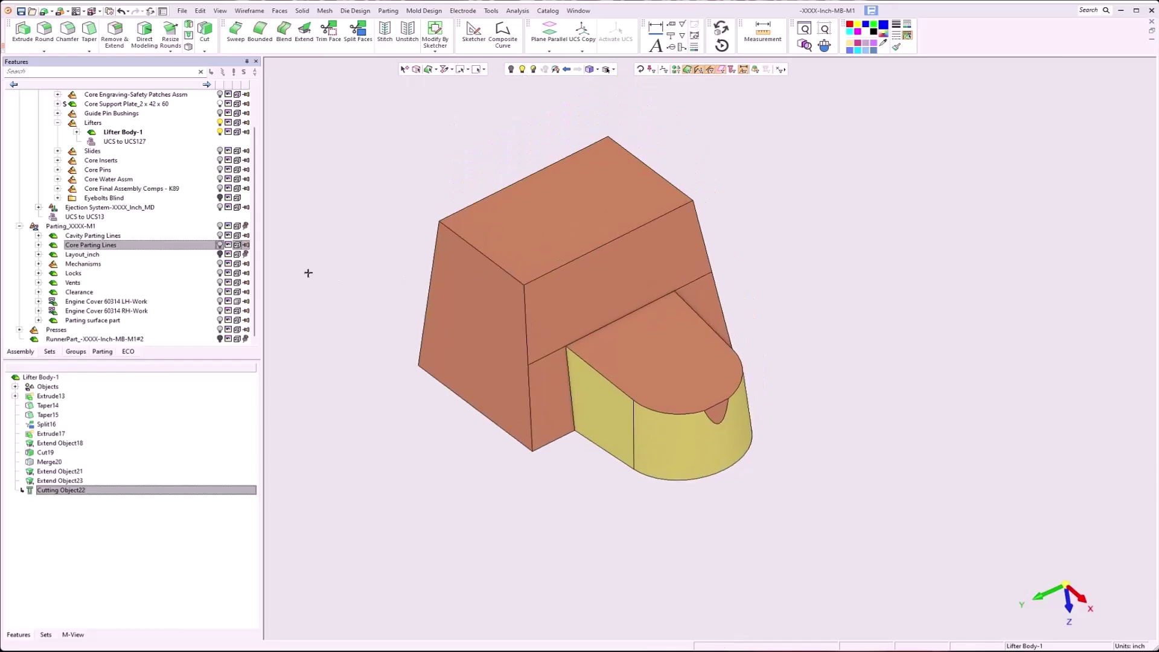
{"action": "left_click", "coordinate": [220, 244]}
{"action": "left_click", "coordinate": [302, 11]}
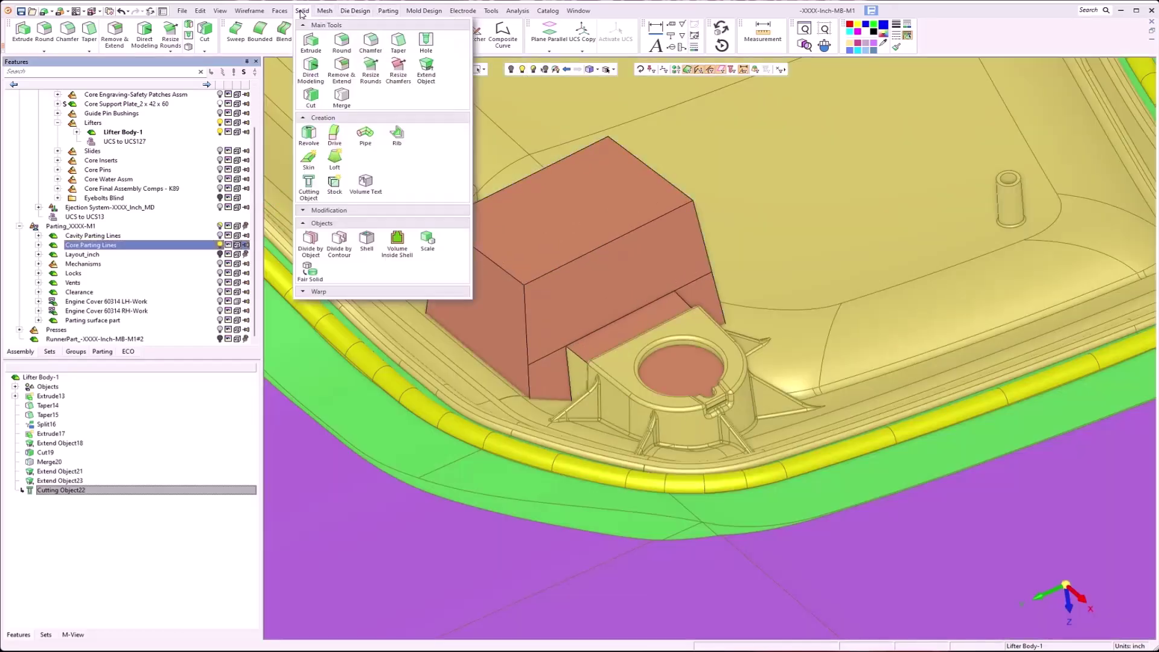
{"action": "left_click", "coordinate": [313, 99]}
{"action": "left_click", "coordinate": [544, 245]}
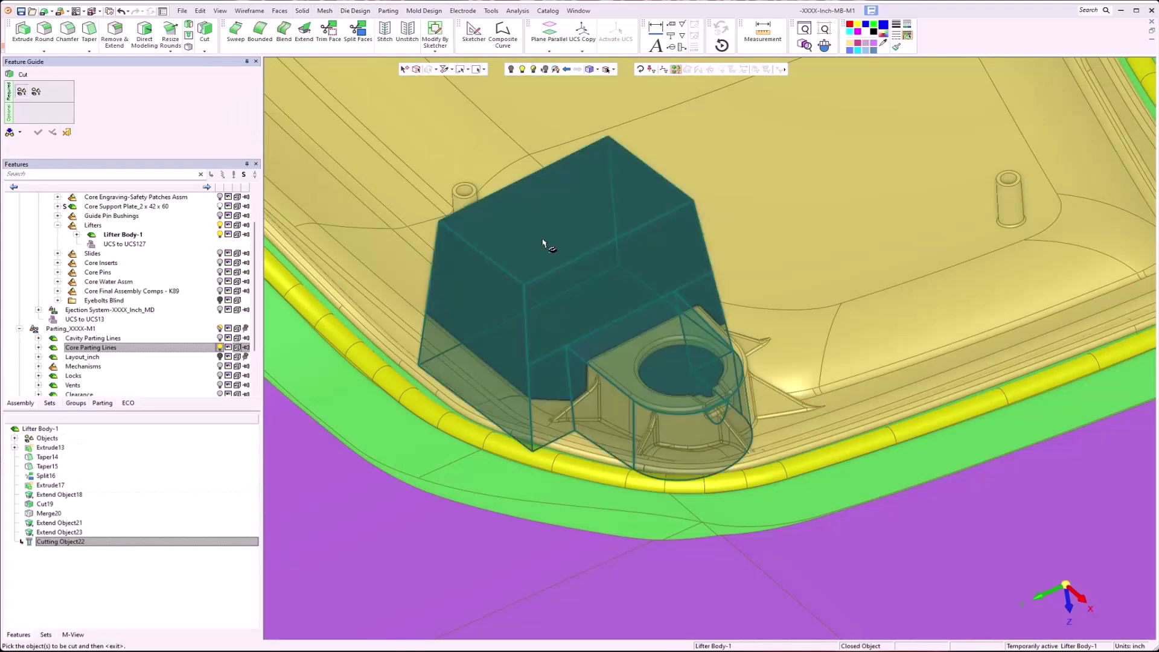
{"action": "left_click", "coordinate": [677, 69]}
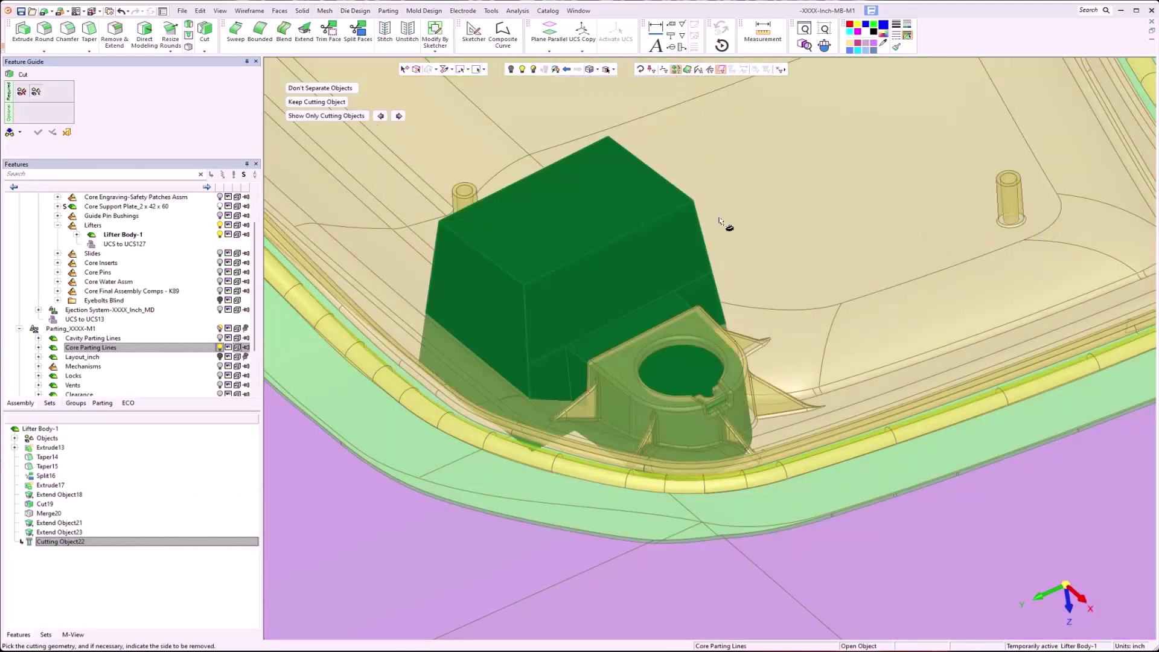
{"action": "left_click", "coordinate": [728, 343]}
{"action": "left_click", "coordinate": [534, 352]}
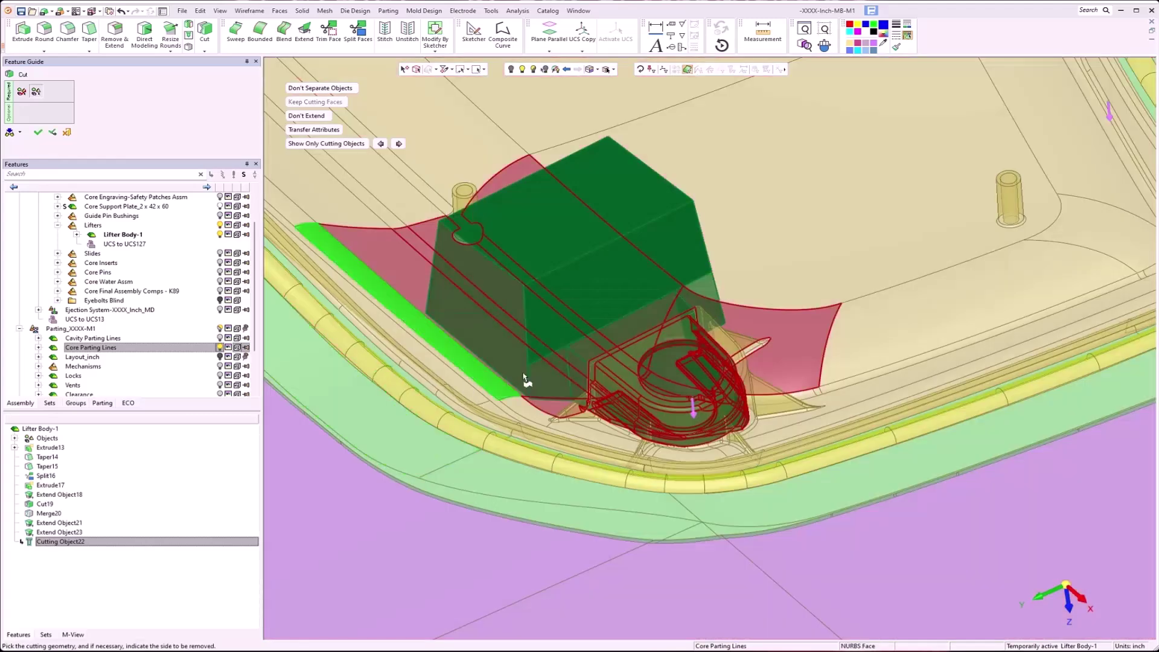
{"action": "left_click", "coordinate": [38, 133]}
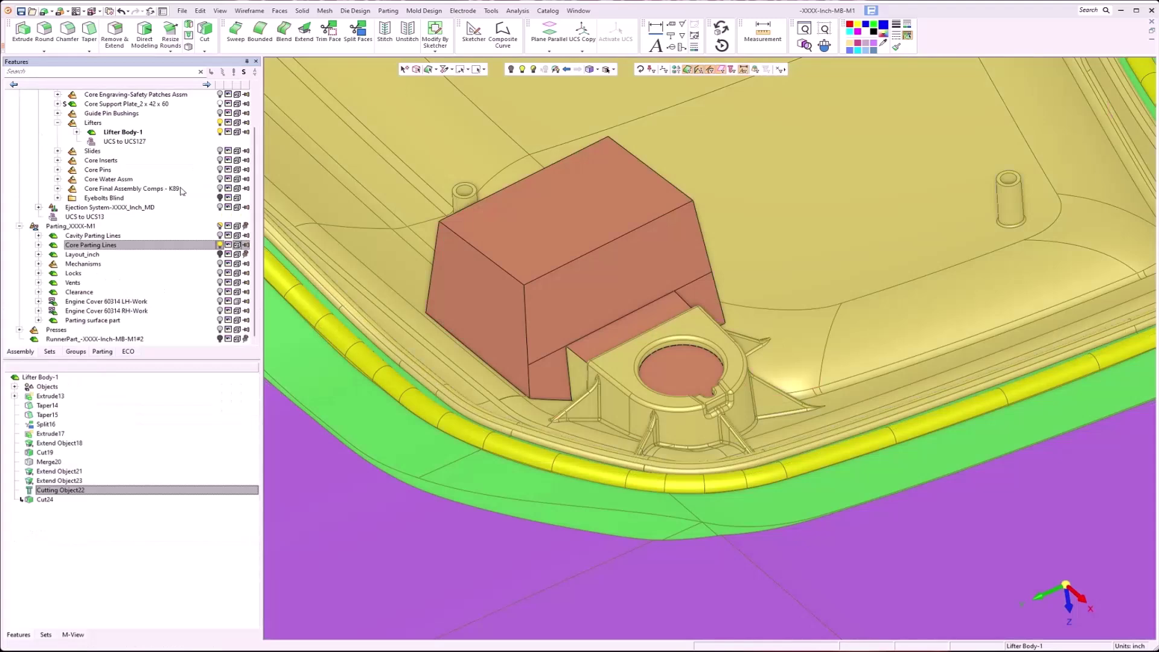
Hide the Core Parting Lines and inspect the cut lifter body together with the hidden cutting object
{"action": "left_click", "coordinate": [219, 244]}
{"action": "mouse_move", "coordinate": [580, 260]}
{"action": "middle_mouse_down"}
{"action": "mouse_move", "coordinate": [600, 240]}
{"action": "mouse_move", "coordinate": [587, 279]}
{"action": "middle_mouse_up"}
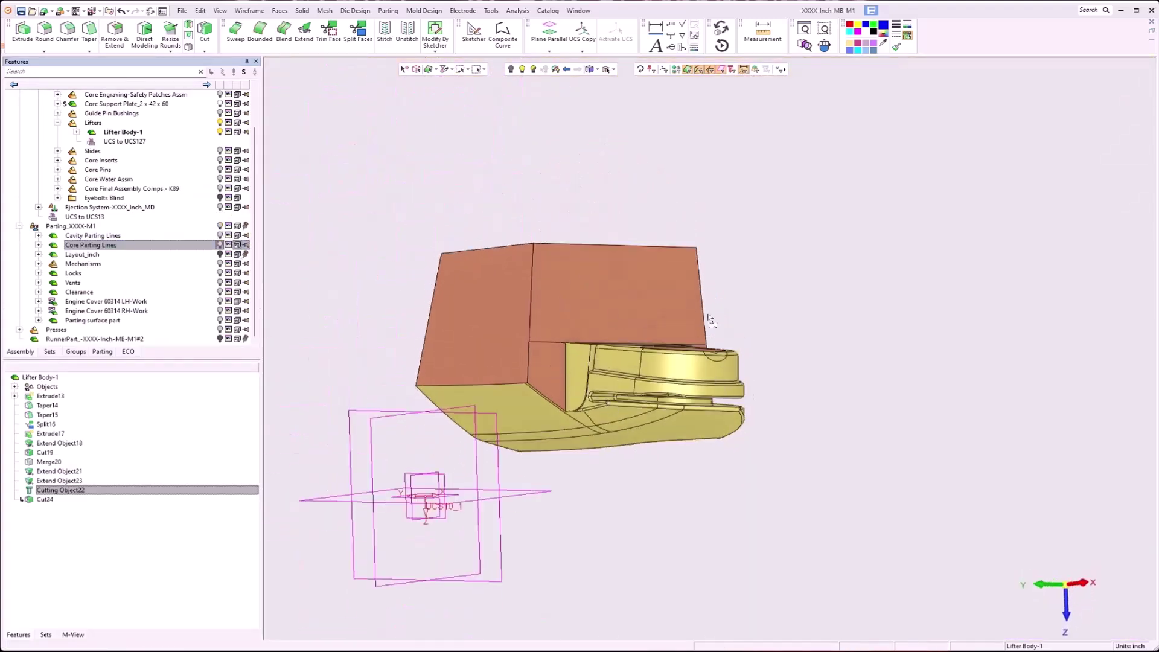
{"action": "middle_click_drag", "start_coordinate": [643, 393], "coordinate": [568, 383]}
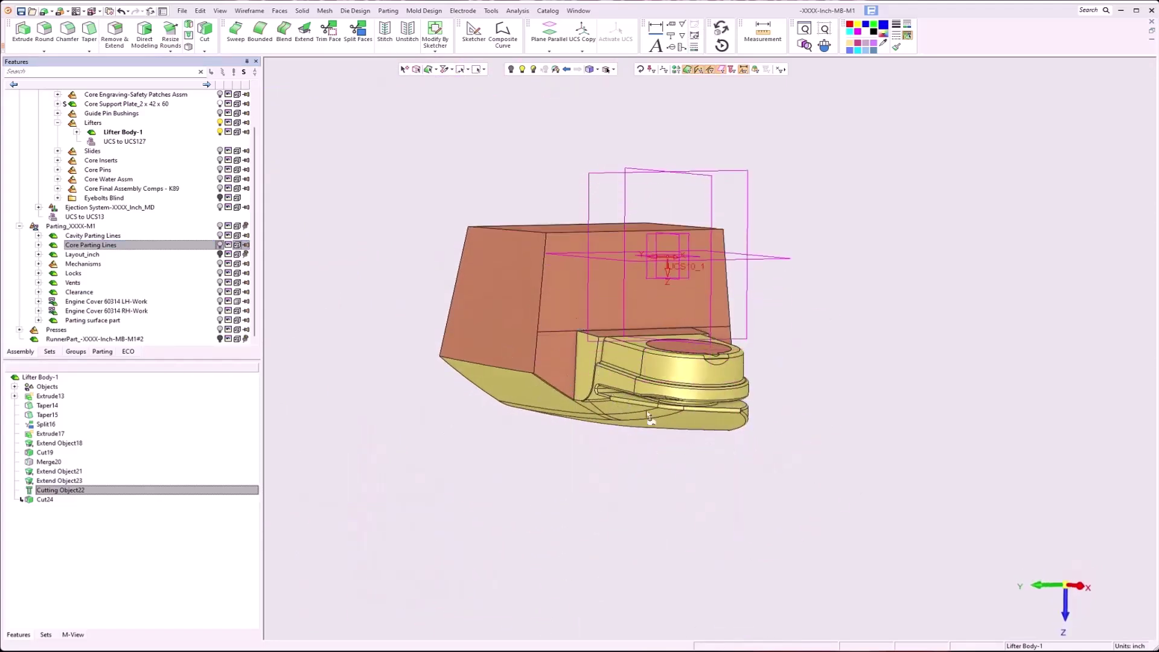
{"action": "left_click", "coordinate": [533, 69]}
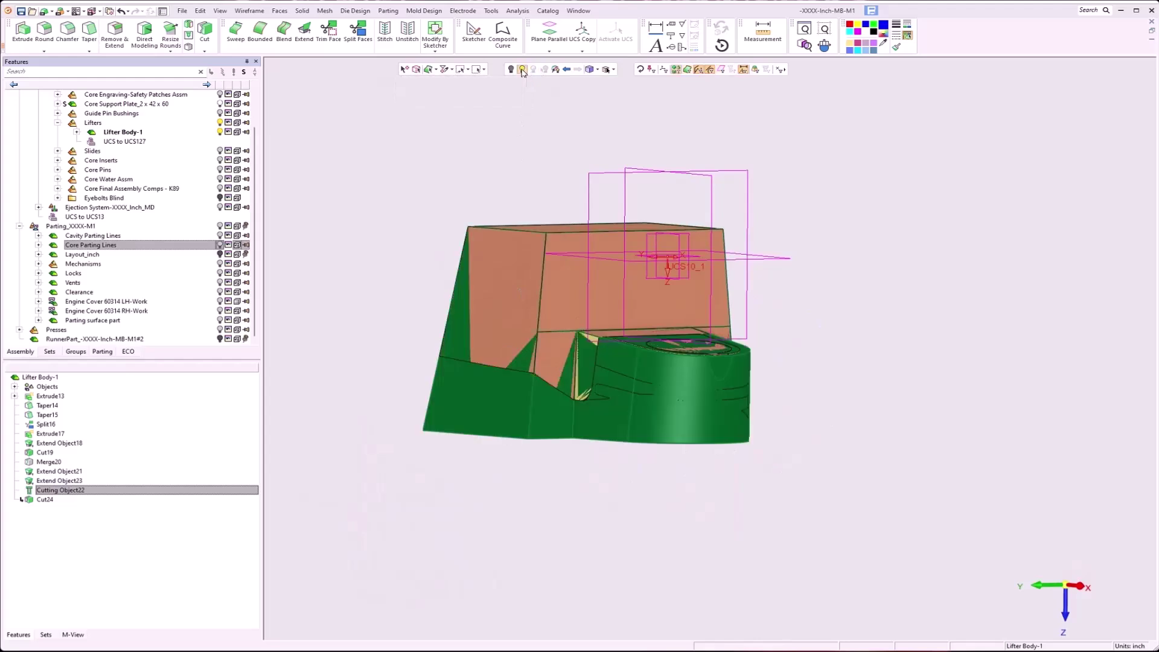
{"action": "middle_click_drag", "start_coordinate": [650, 348], "coordinate": [527, 395]}
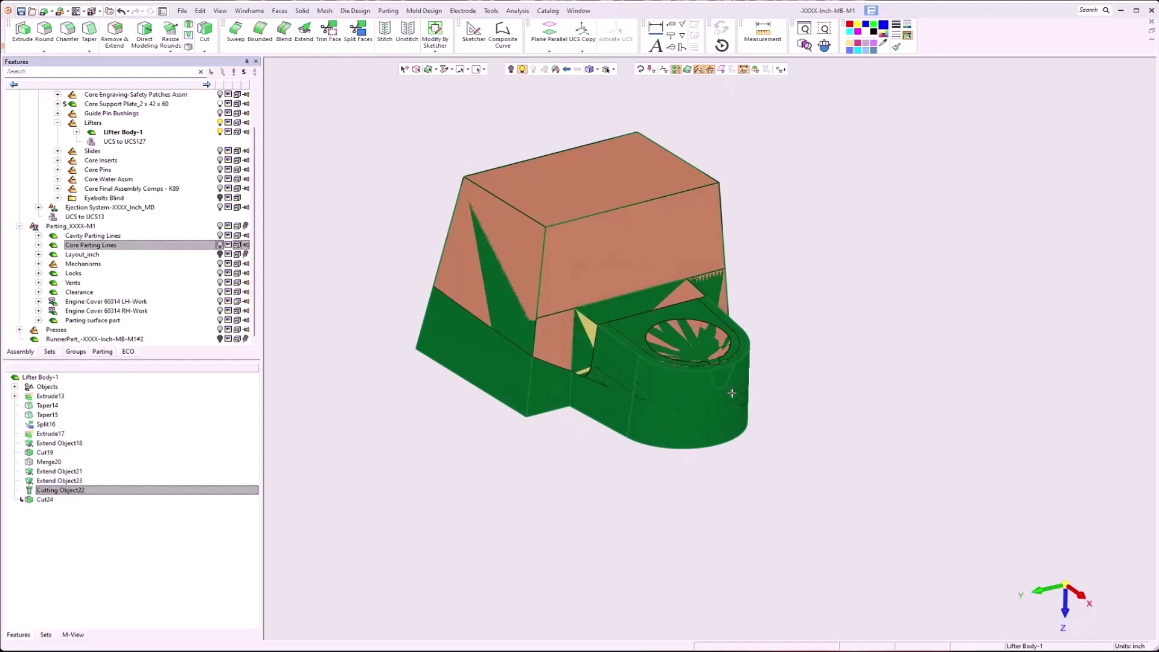
{"action": "middle_click", "coordinate": [378, 304]}
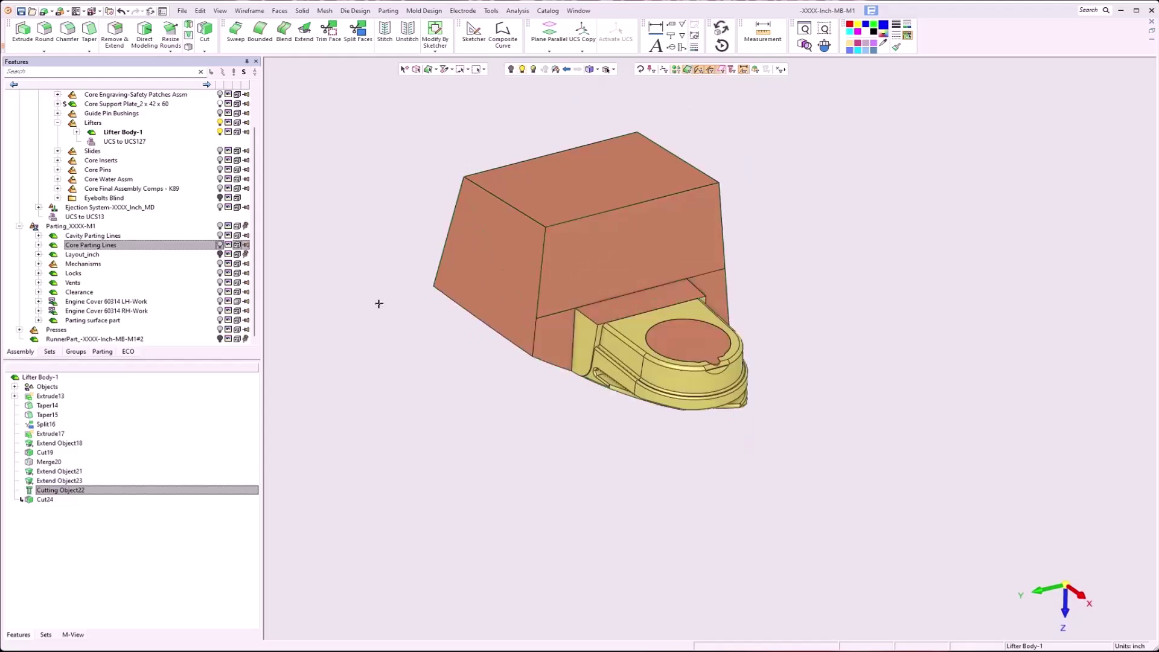
Set up a variable-radius Round on one rear vertical edge opposite the boss, with radius 0.375 at its upper end and 0.25 at its lower end
{"action": "middle_click_drag", "start_coordinate": [477, 297], "coordinate": [402, 255]}
{"action": "right_click", "coordinate": [402, 254]}
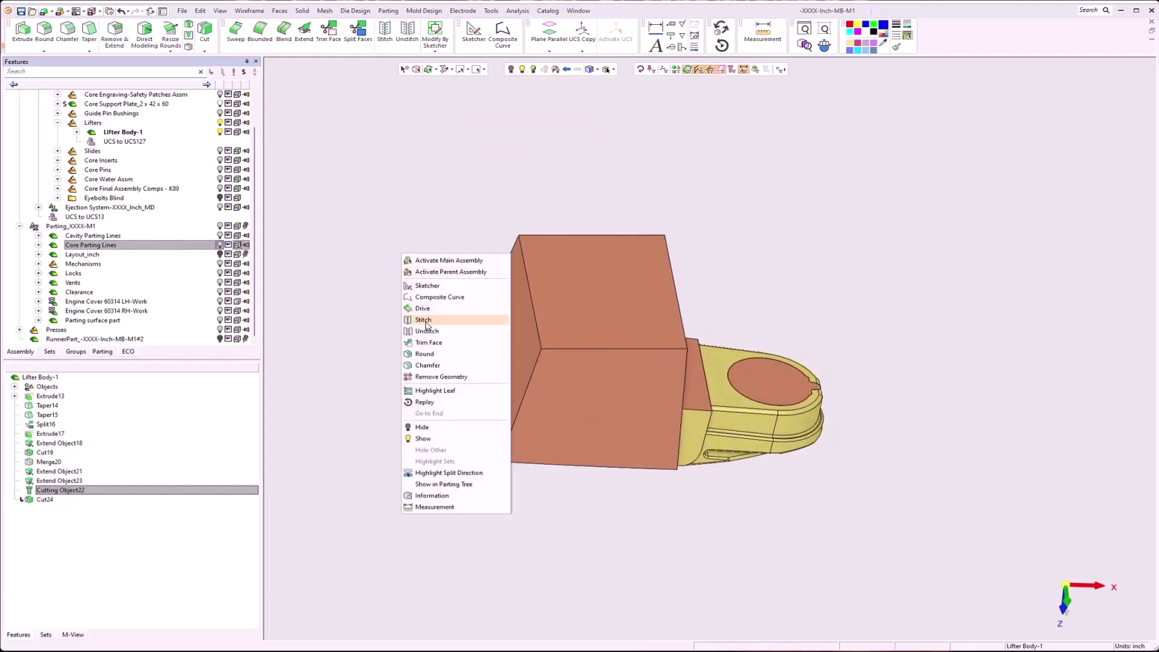
{"action": "left_click", "coordinate": [439, 353]}
{"action": "left_click", "coordinate": [508, 259]}
{"action": "middle_click", "coordinate": [457, 268]}
{"action": "middle_click_drag", "start_coordinate": [450, 280], "coordinate": [509, 305]}
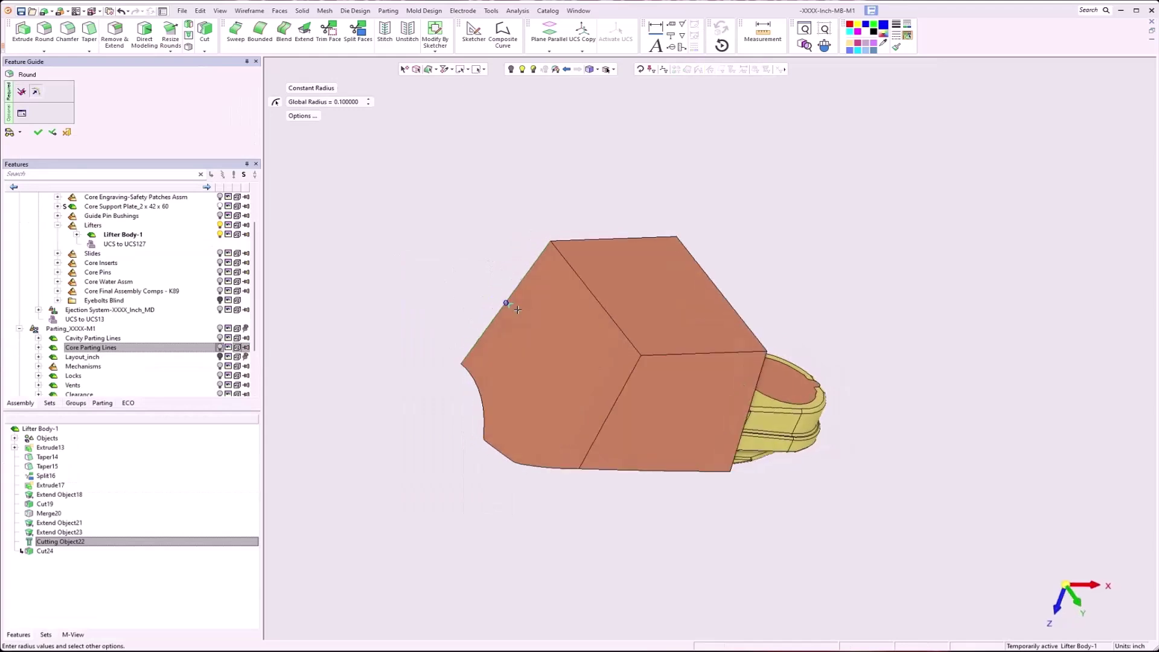
{"action": "left_click", "coordinate": [311, 89]}
{"action": "left_click", "coordinate": [578, 226]}
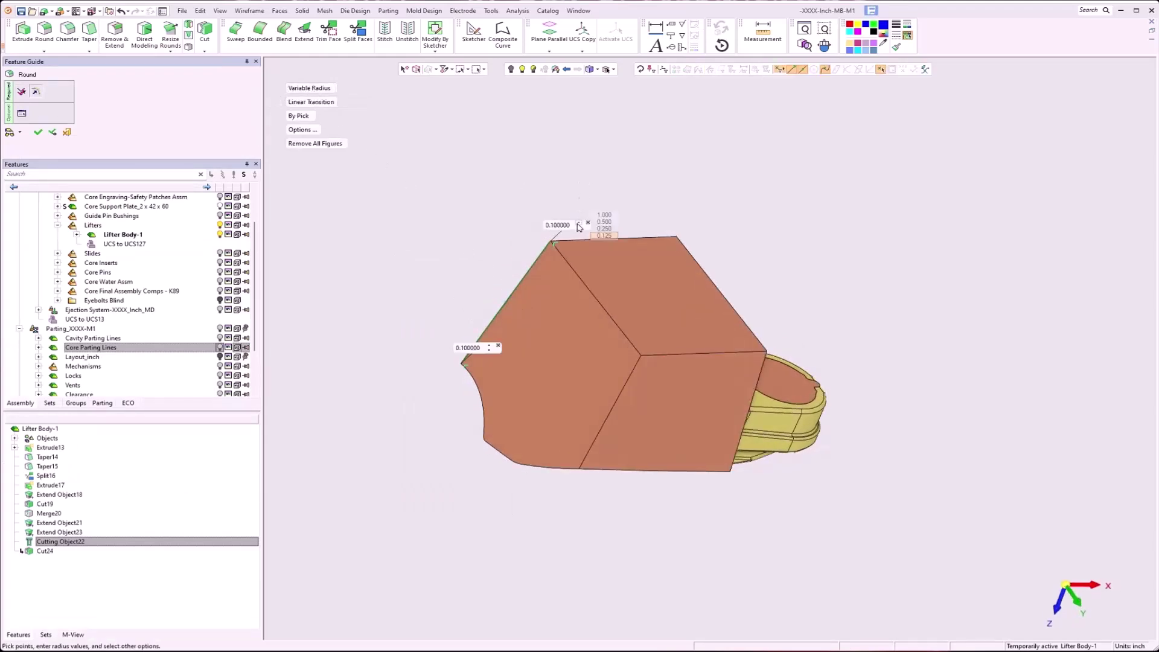
{"action": "left_click", "coordinate": [579, 223]}
{"action": "mouse_move", "coordinate": [491, 348]}
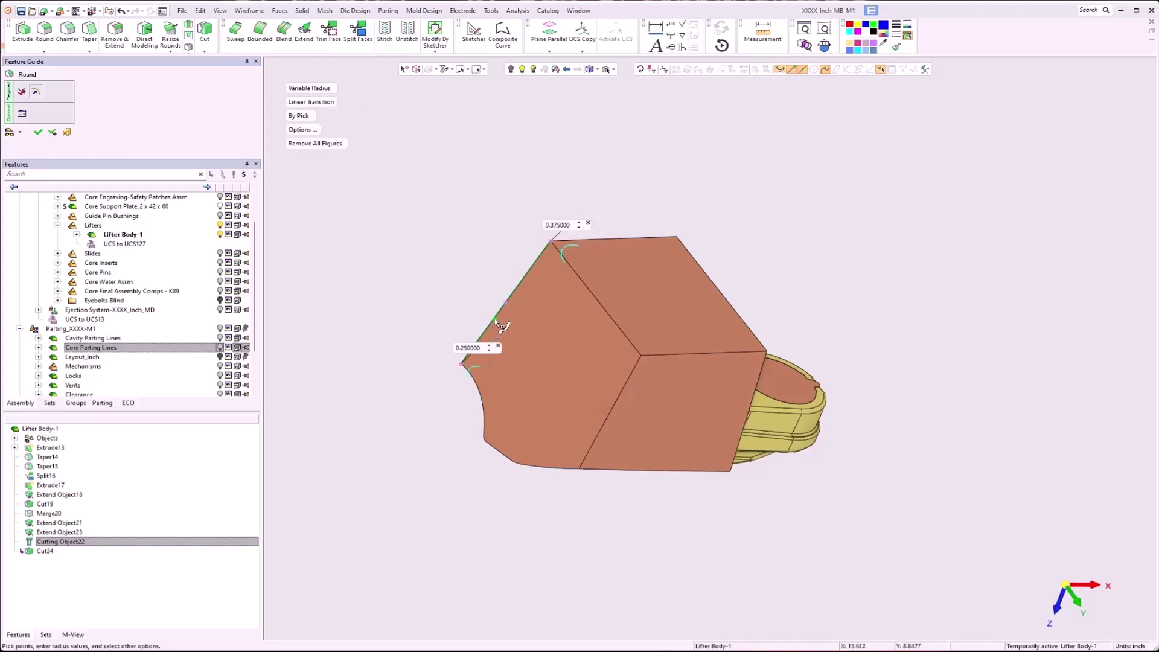
Add two intermediate radius points along that edge, the lower one at 0.25, and apply the round
{"action": "left_click", "coordinate": [516, 290]}
{"action": "left_click", "coordinate": [533, 265]}
{"action": "mouse_move", "coordinate": [544, 274]}
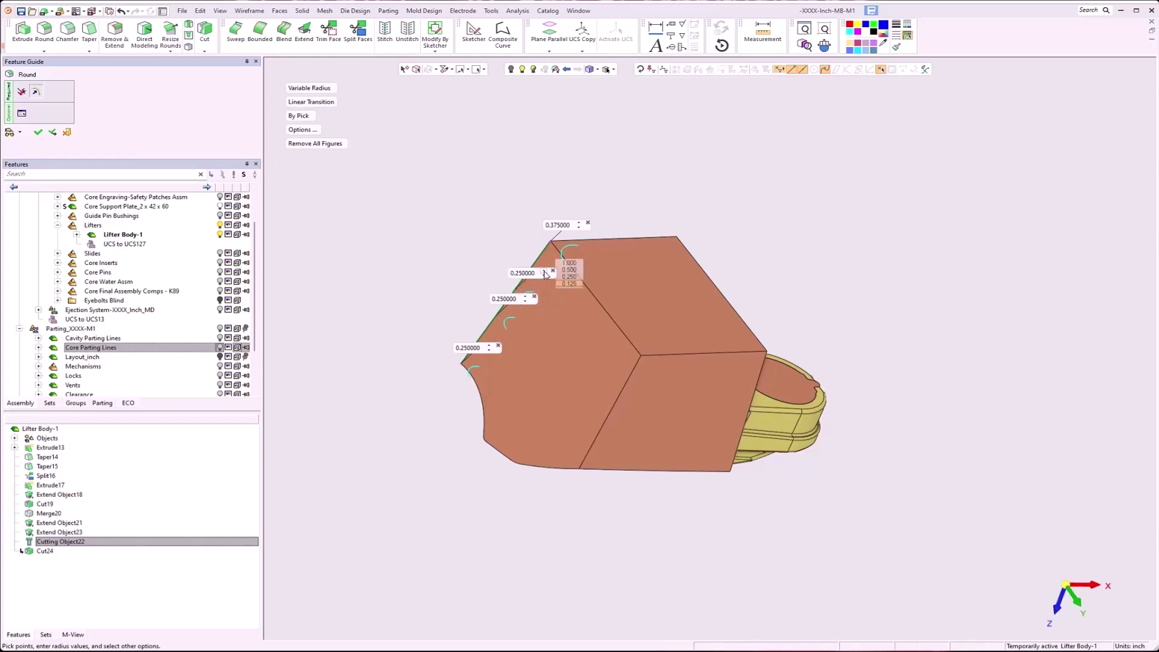
{"action": "right_click", "coordinate": [489, 242]}
{"action": "left_click", "coordinate": [500, 238]}
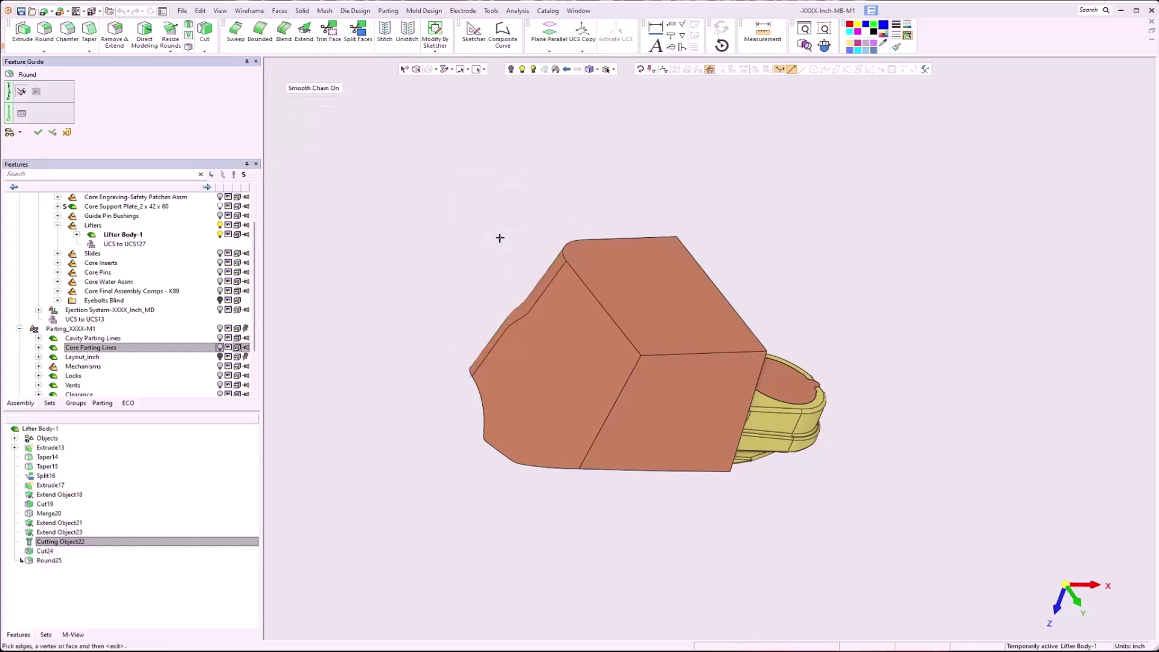
Round the other rear vertical edge with radii 0.375 at the upper end and upper intermediate point, 0.25 at the lower intermediate point and lower end
{"action": "left_click", "coordinate": [599, 434]}
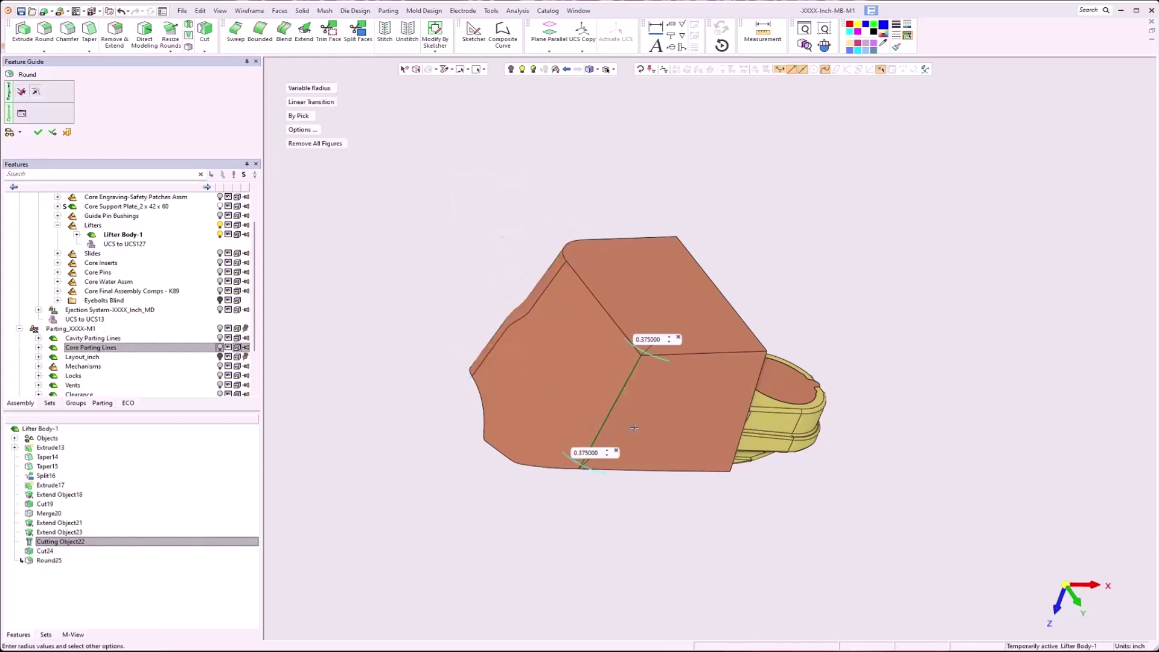
{"action": "middle_click_drag", "start_coordinate": [652, 425], "coordinate": [616, 424]}
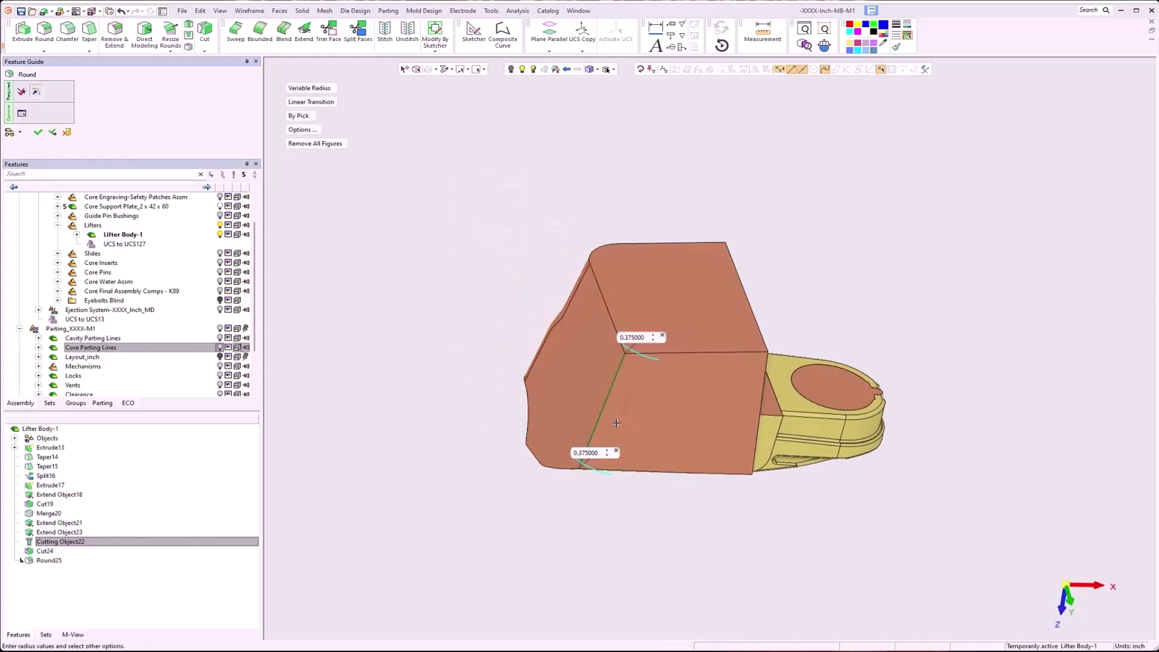
{"action": "left_click", "coordinate": [607, 455]}
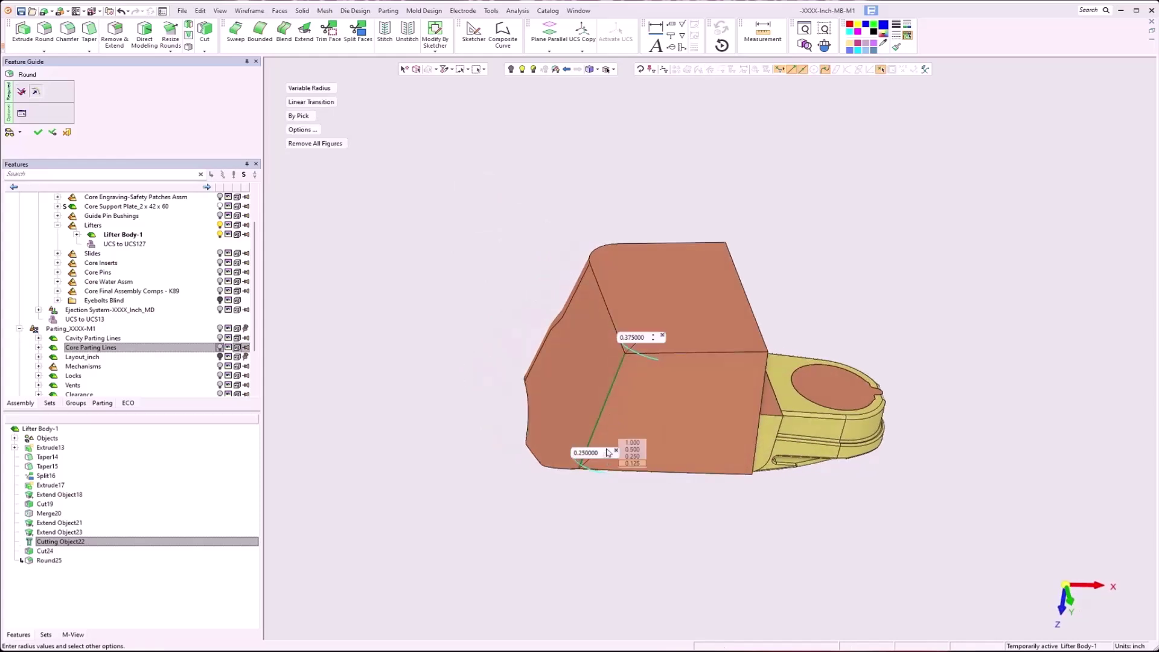
{"action": "left_click", "coordinate": [601, 416]}
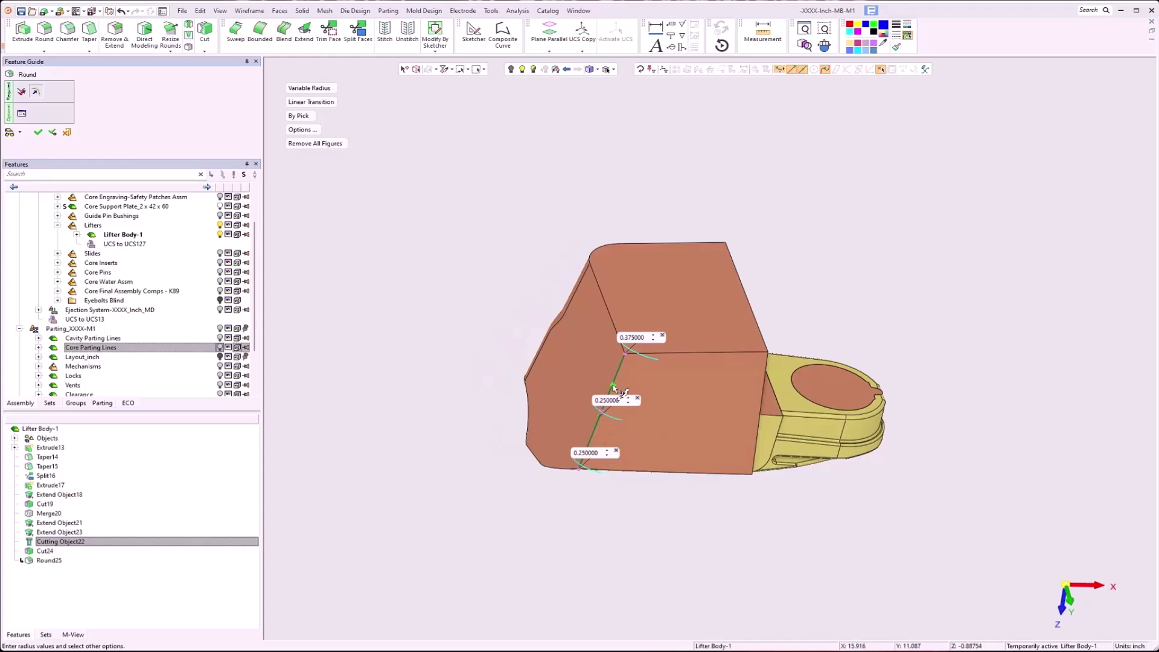
{"action": "left_click", "coordinate": [613, 383]}
{"action": "left_click", "coordinate": [640, 376]}
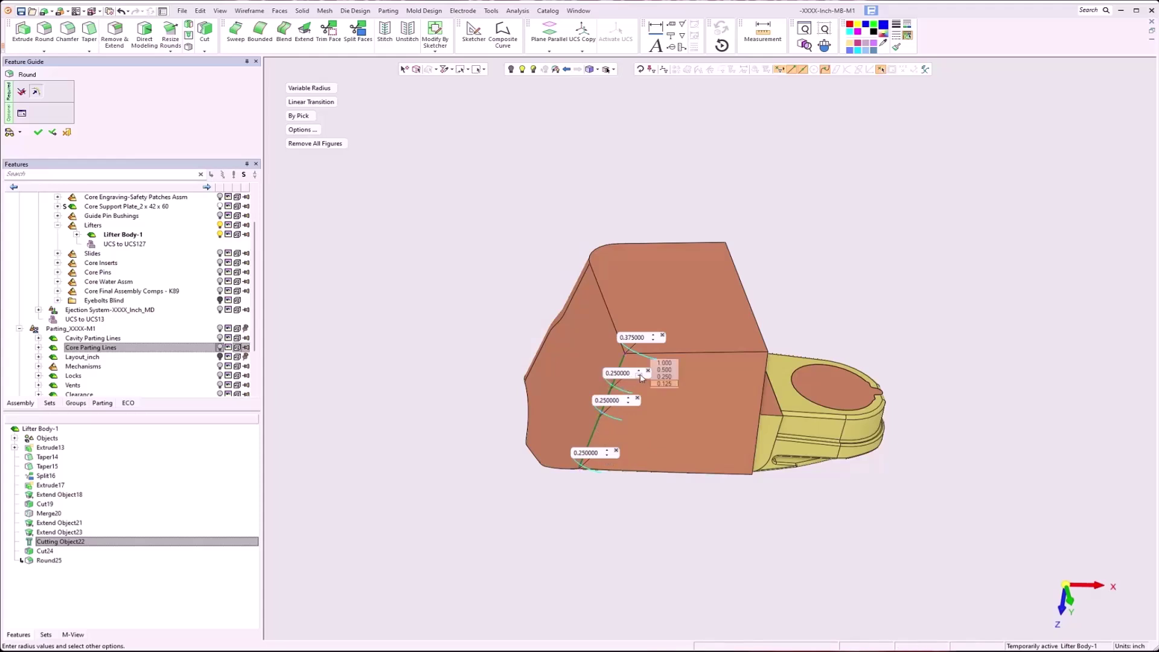
{"action": "right_click", "coordinate": [671, 417]}
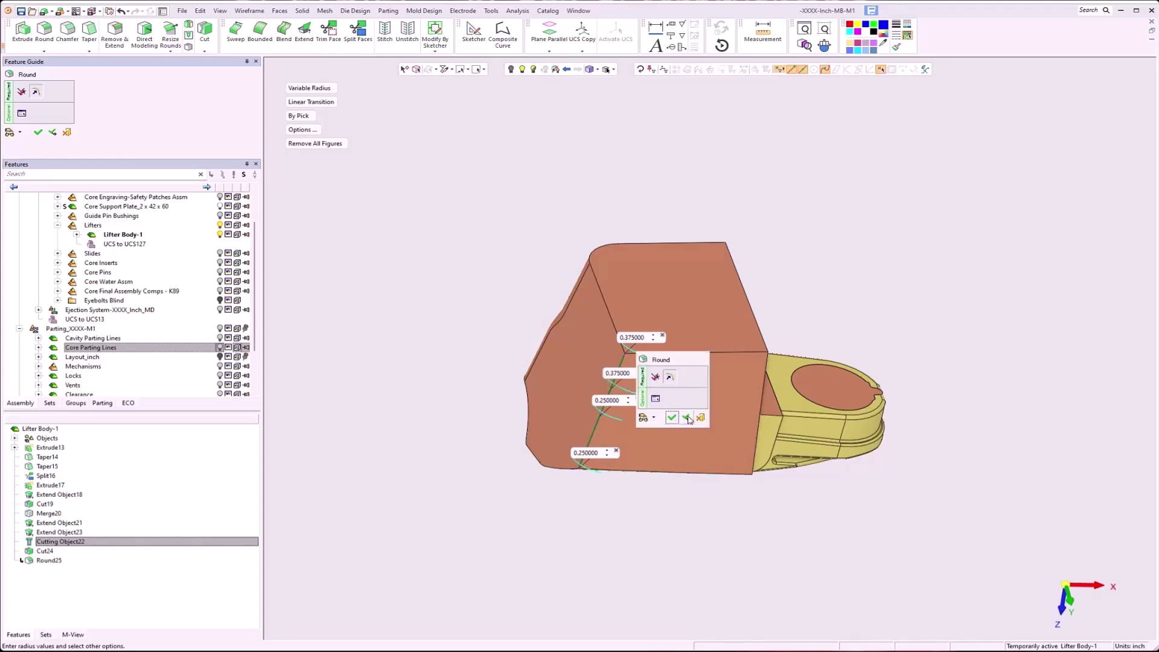
{"action": "left_click", "coordinate": [675, 418]}
Round the near vertical edge beside the boss with radius 0.375 at the upper end, 0.25 at the lower end, and two intermediate radius points
{"action": "middle_click_drag", "start_coordinate": [729, 428], "coordinate": [651, 413]}
{"action": "middle_click_drag", "start_coordinate": [782, 432], "coordinate": [570, 396], "text": "ctrl"}
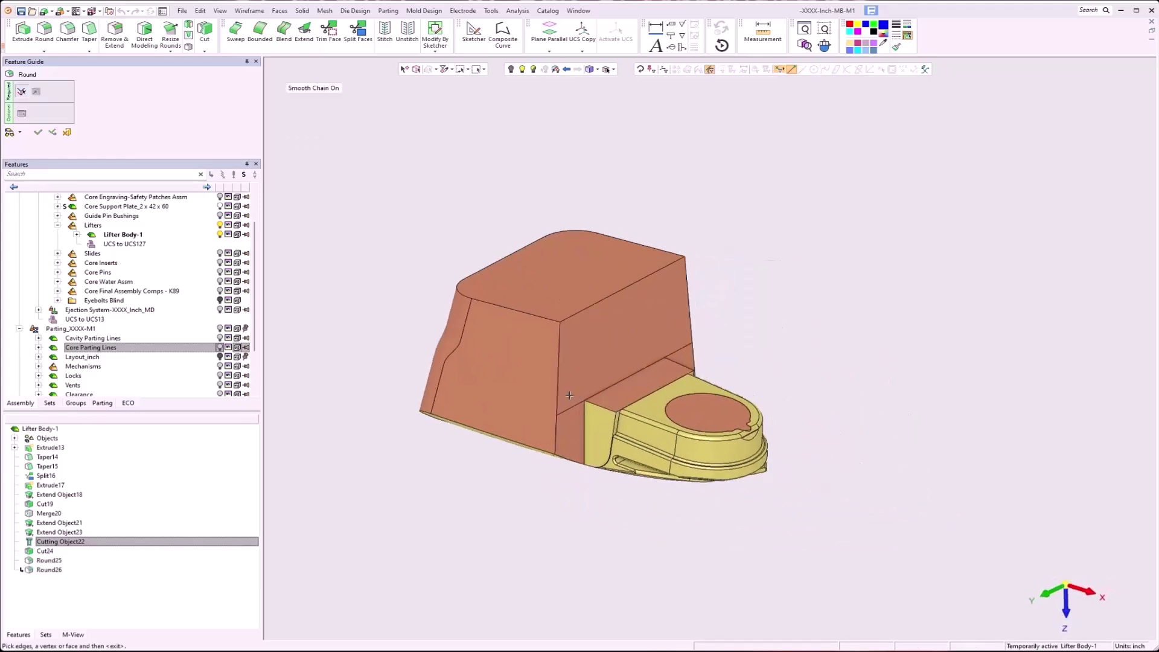
{"action": "left_click", "coordinate": [556, 391]}
{"action": "middle_click", "coordinate": [571, 388]}
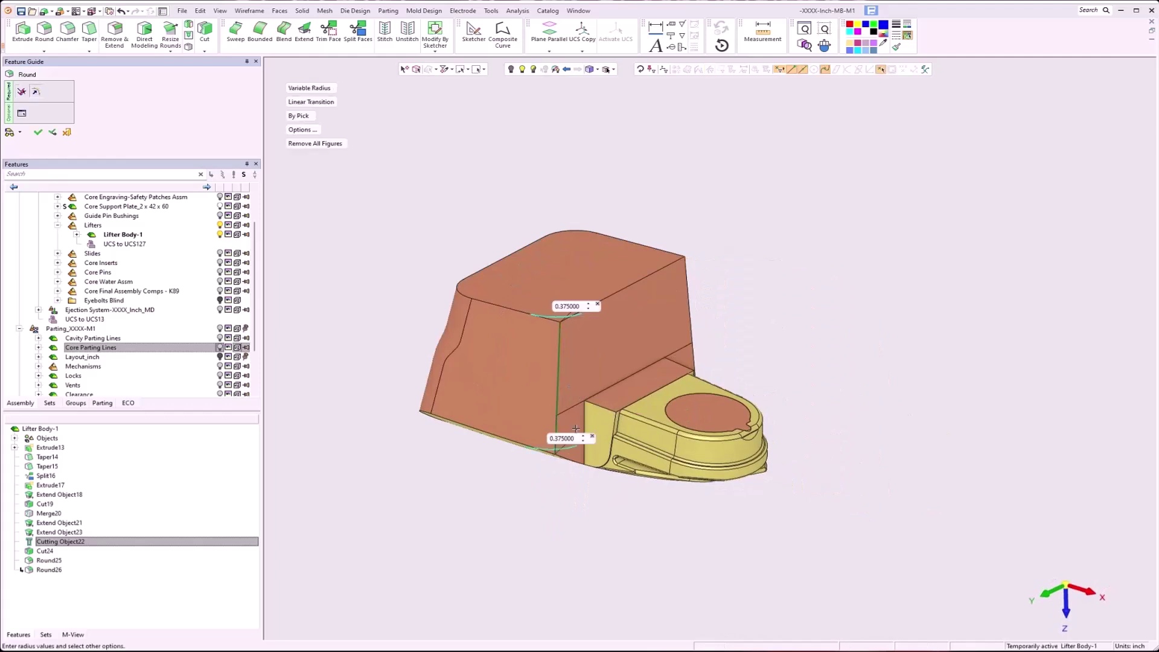
{"action": "left_click", "coordinate": [584, 442]}
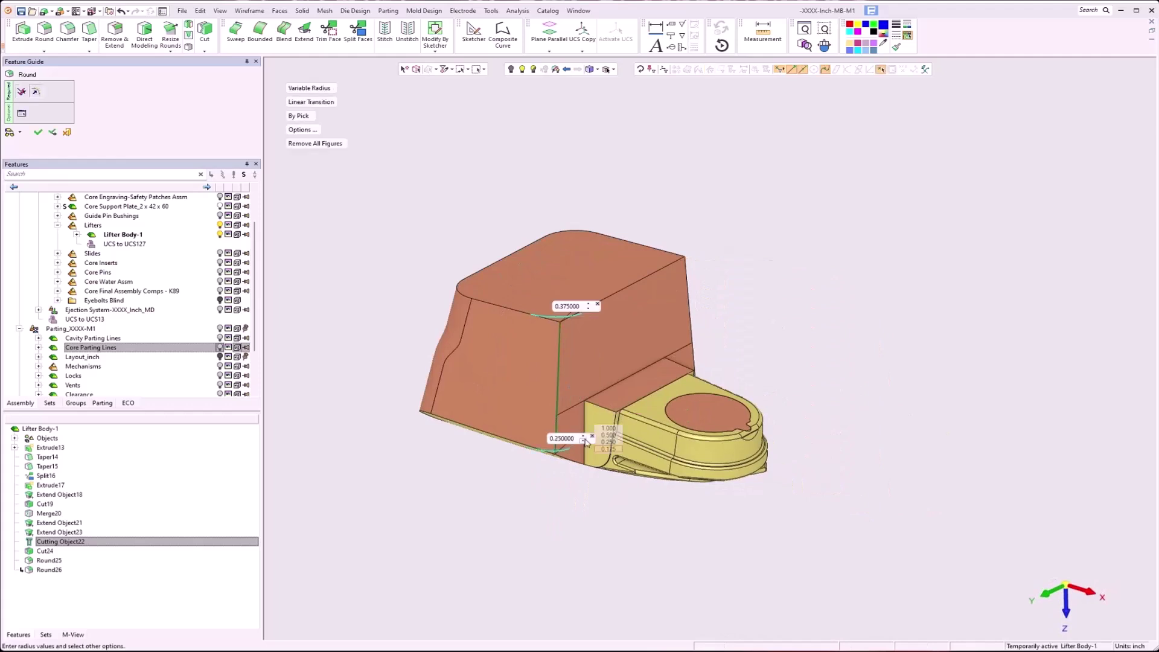
{"action": "left_click", "coordinate": [556, 410]}
{"action": "left_click", "coordinate": [558, 377]}
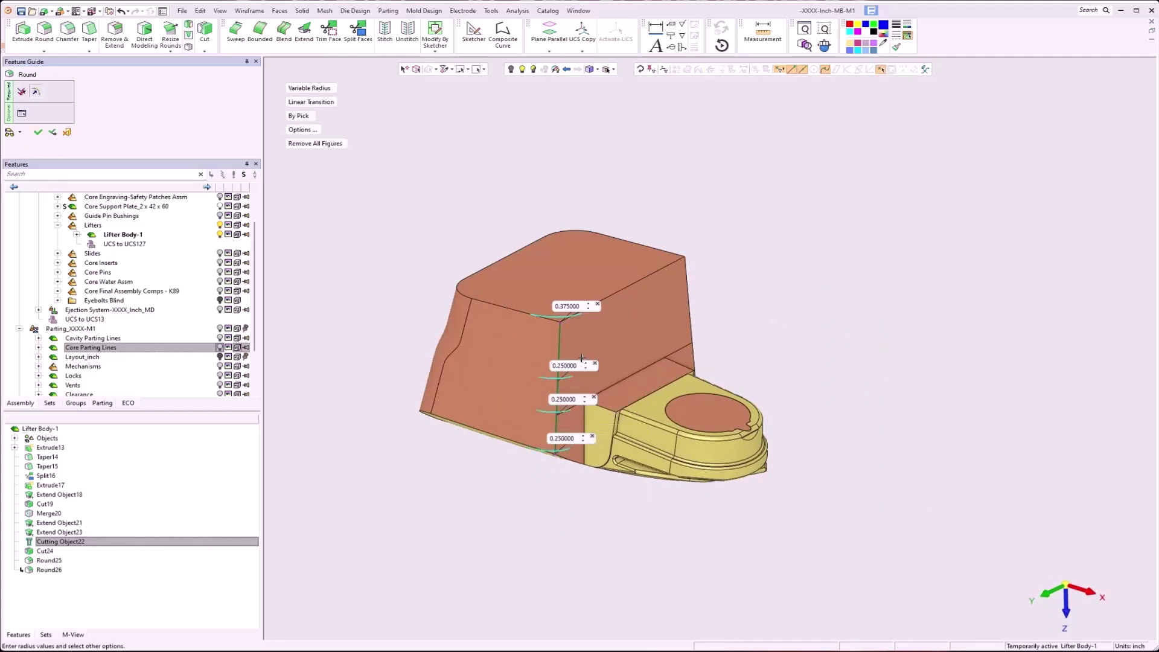
{"action": "left_click", "coordinate": [586, 369]}
{"action": "right_click", "coordinate": [639, 329]}
{"action": "left_click", "coordinate": [640, 329]}
Round the remaining vertical edge beside the boss with a variable radius, 0.375 at the upper end, adding two intermediate radius points
{"action": "left_click", "coordinate": [687, 310]}
{"action": "middle_click", "coordinate": [716, 334]}
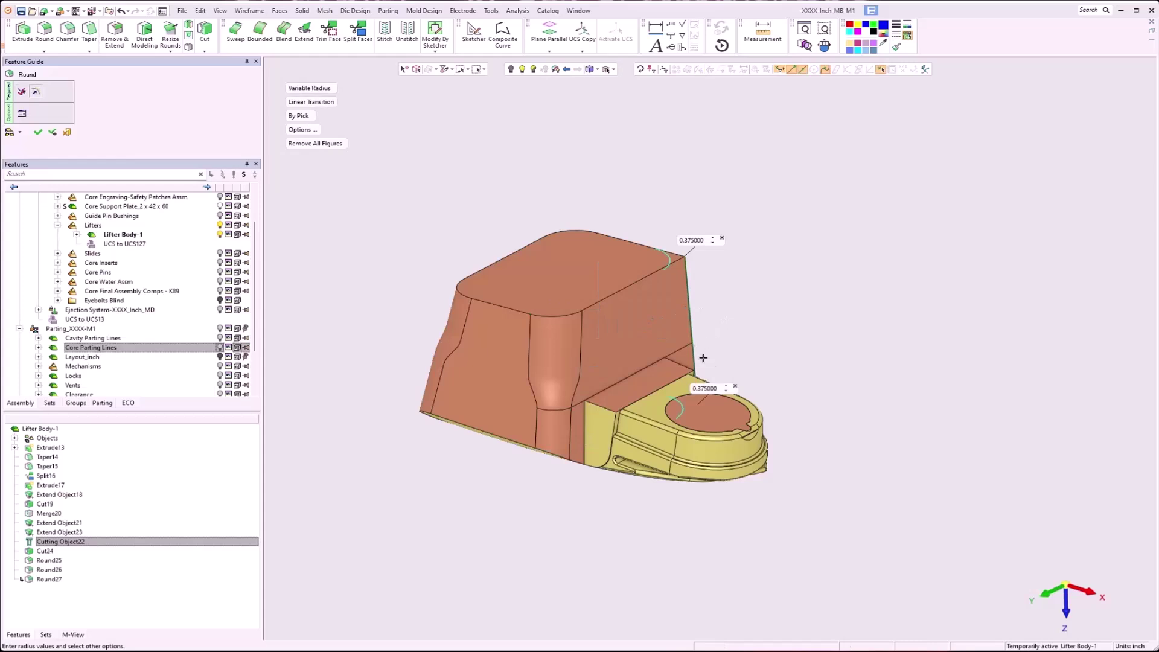
{"action": "left_click", "coordinate": [726, 388]}
{"action": "left_click", "coordinate": [692, 323]}
{"action": "left_click", "coordinate": [689, 302]}
{"action": "middle_click", "coordinate": [732, 263]}
Chamfer the edge loop around the lifter body's flat top face
{"action": "middle_click_drag", "start_coordinate": [532, 261], "coordinate": [498, 230]}
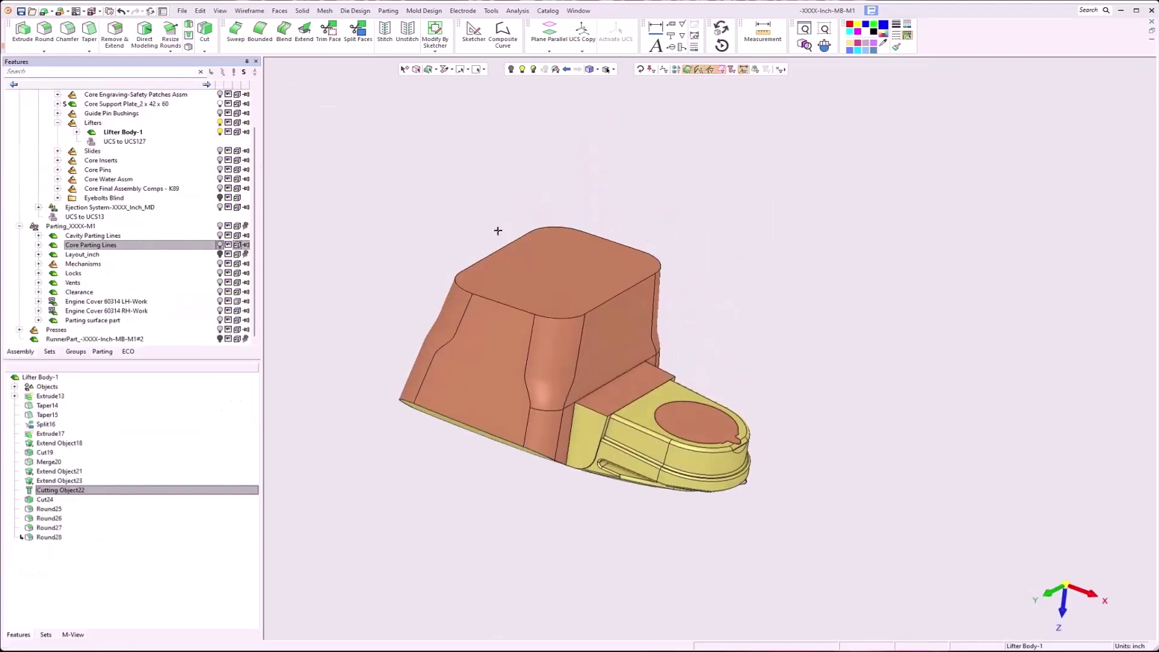
{"action": "right_click", "coordinate": [483, 220]}
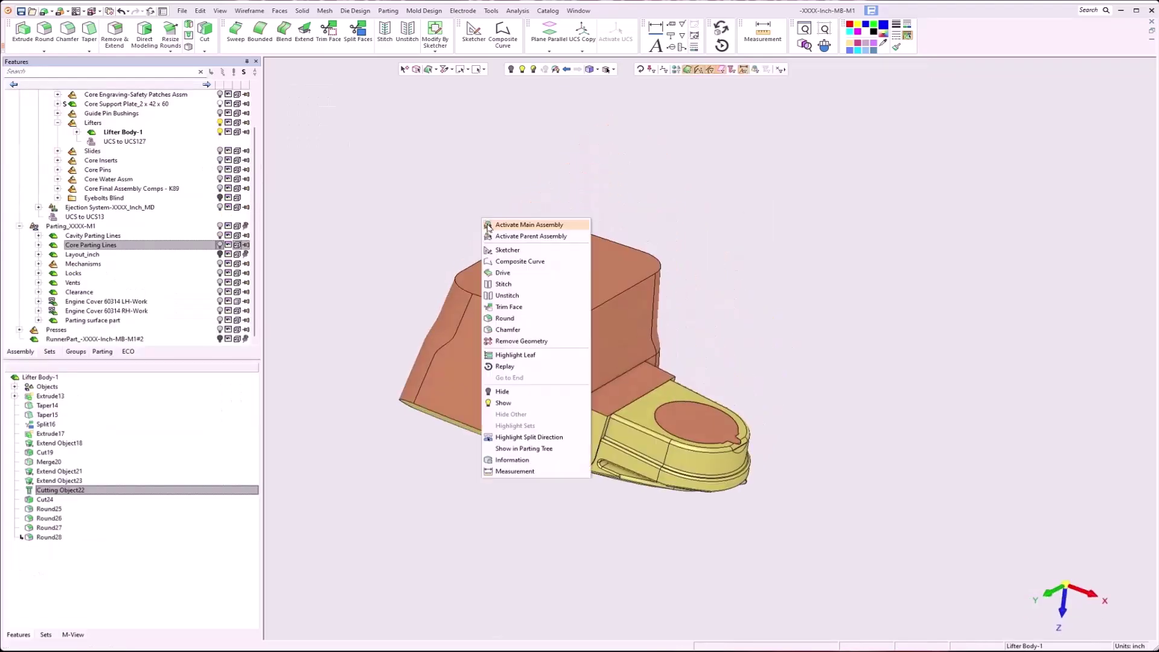
{"action": "left_click", "coordinate": [507, 330]}
{"action": "left_click", "coordinate": [518, 312]}
{"action": "middle_click", "coordinate": [431, 269]}
{"action": "middle_click", "coordinate": [395, 246]}
Split the near rear corner's rounded face across its width where the wider upper radius meets the narrower lower section
{"action": "middle_click_drag", "start_coordinate": [444, 302], "coordinate": [532, 366]}
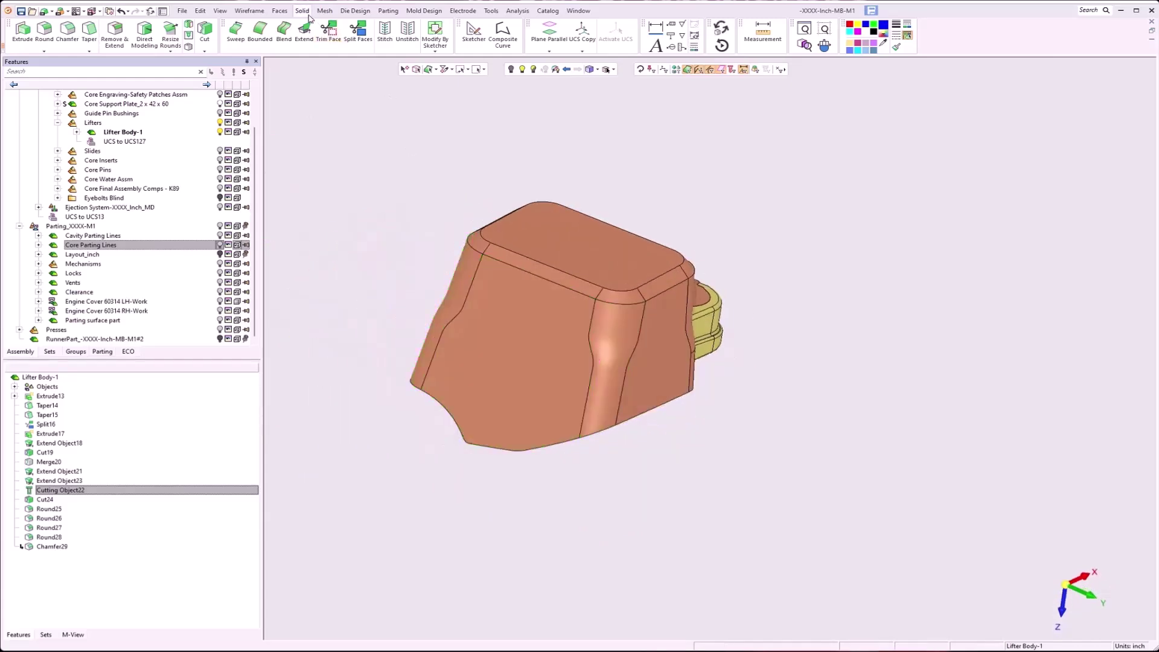
{"action": "left_click", "coordinate": [288, 11]}
{"action": "left_click", "coordinate": [311, 67]}
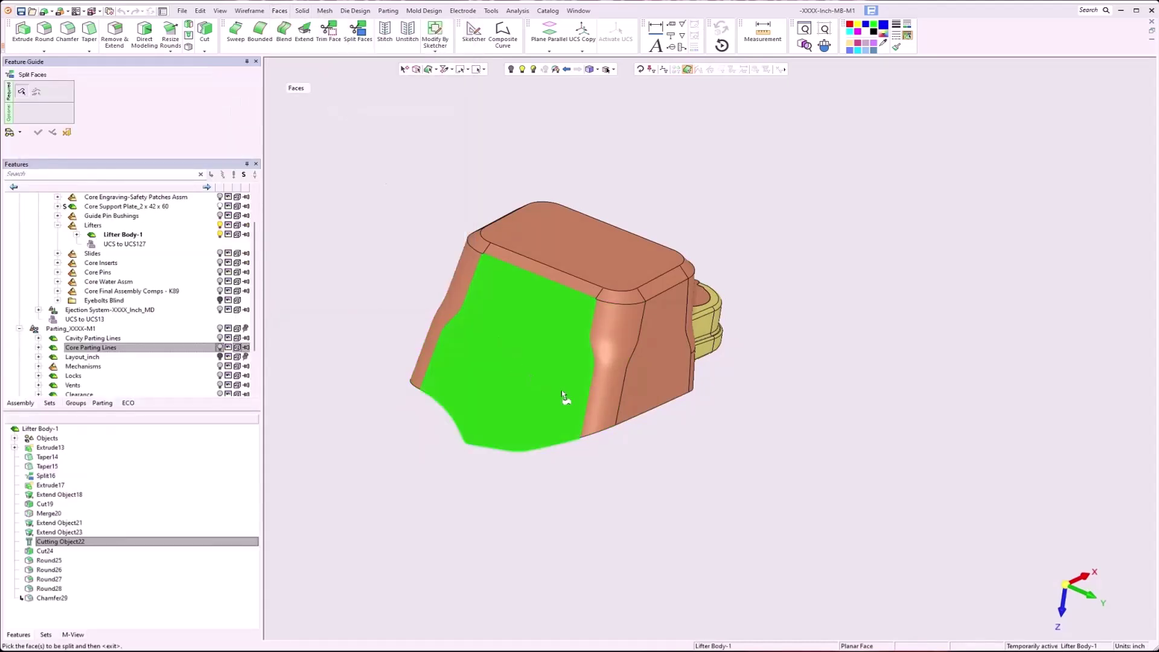
{"action": "left_click", "coordinate": [620, 389]}
{"action": "middle_click", "coordinate": [749, 243]}
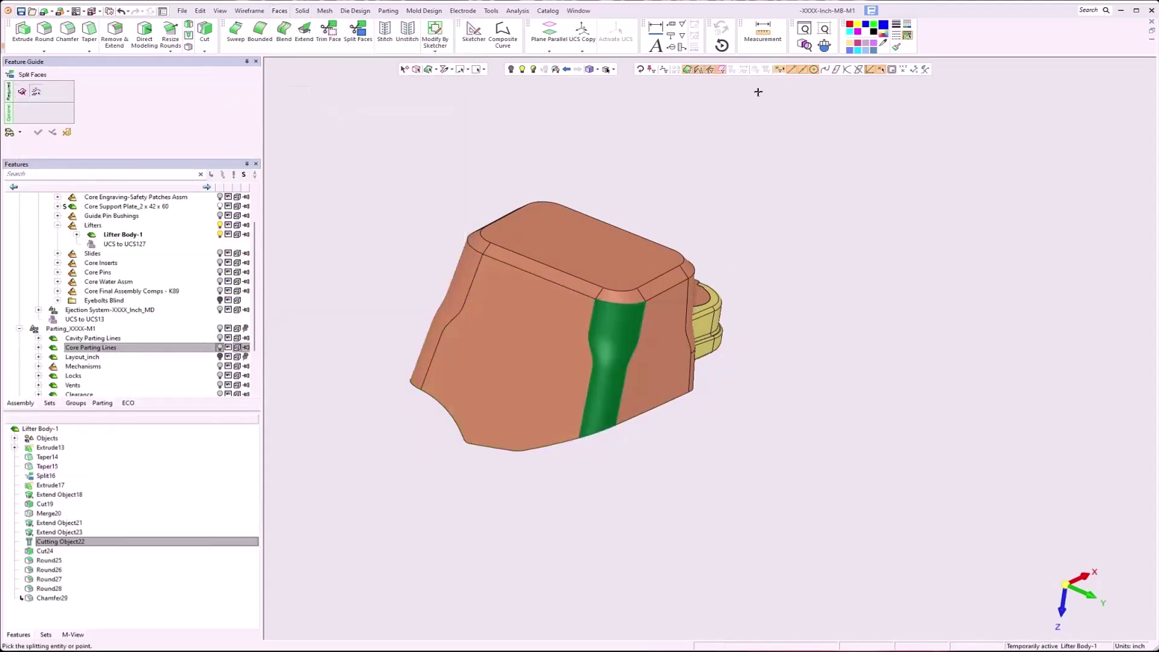
{"action": "left_click", "coordinate": [825, 69]}
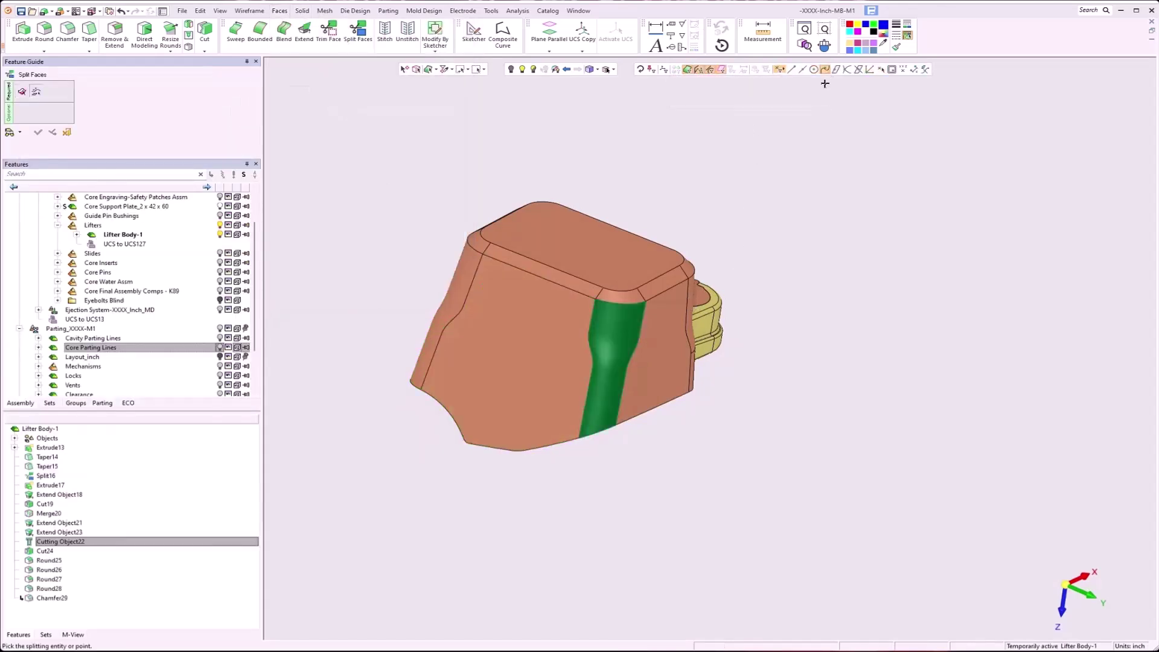
{"action": "left_click", "coordinate": [594, 370]}
{"action": "middle_click", "coordinate": [552, 367]}
{"action": "left_click", "coordinate": [555, 363]}
Split the other rear corner's rounded face across its width, level with the transition from the wider to the narrower radius
{"action": "left_click", "coordinate": [434, 350]}
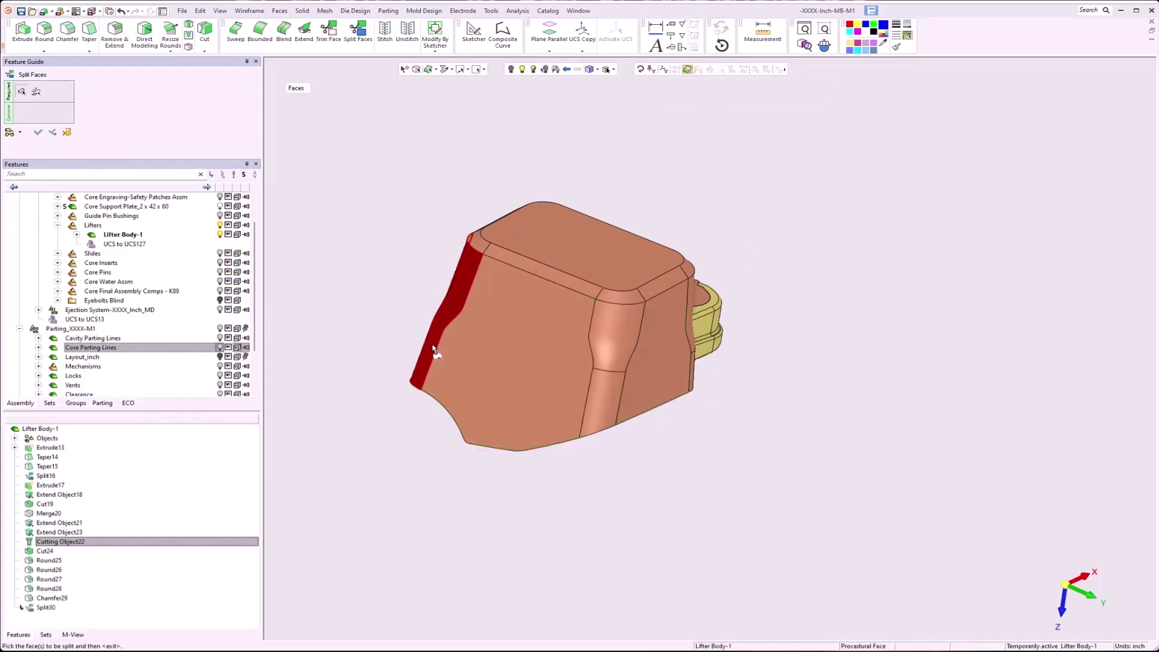
{"action": "middle_click", "coordinate": [754, 108]}
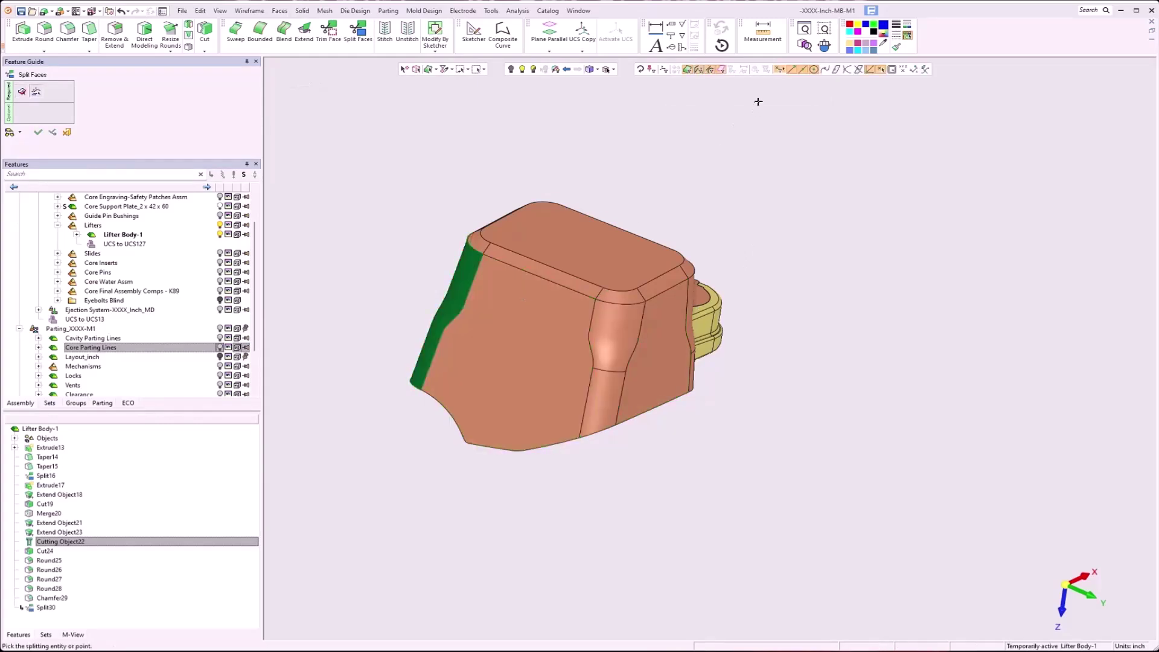
{"action": "left_click", "coordinate": [444, 332]}
{"action": "middle_click", "coordinate": [519, 360]}
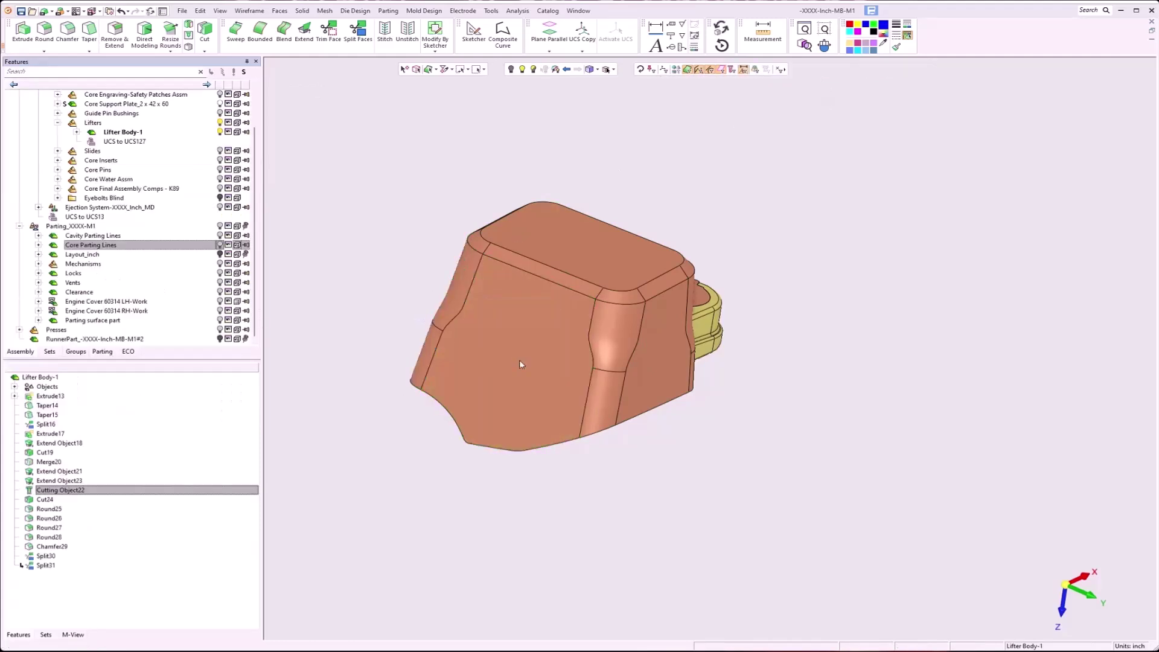
Color the lifter body's flat top face, side walls, narrow lower corner faces, boss-side ledge faces and round boss face light green (RGB 110, 255, 110)
{"action": "left_click", "coordinate": [426, 365]}
{"action": "left_click", "coordinate": [501, 386]}
{"action": "left_click", "coordinate": [602, 399]}
{"action": "left_click", "coordinate": [650, 331]}
{"action": "left_click", "coordinate": [632, 278]}
{"action": "middle_click_drag", "start_coordinate": [633, 278], "coordinate": [592, 363]}
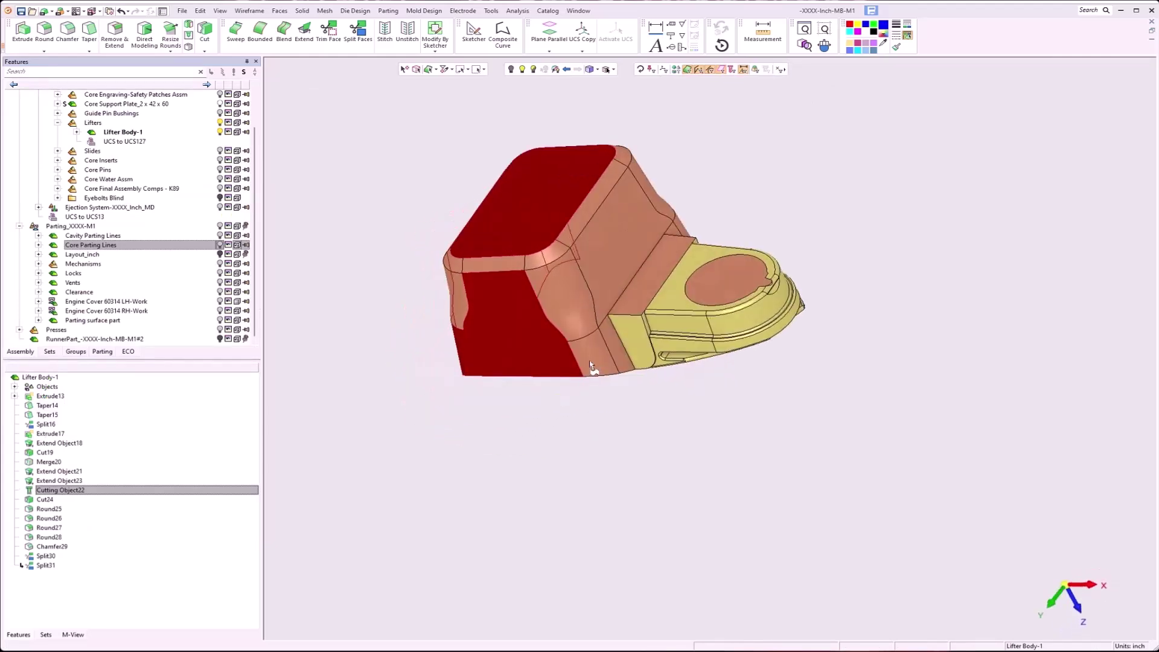
{"action": "left_click", "coordinate": [620, 355]}
{"action": "left_click", "coordinate": [658, 260]}
{"action": "left_click", "coordinate": [629, 336]}
{"action": "left_click", "coordinate": [621, 248]}
{"action": "left_click", "coordinate": [729, 296]}
{"action": "left_click", "coordinate": [595, 365]}
{"action": "middle_click_drag", "start_coordinate": [659, 212], "coordinate": [628, 264]}
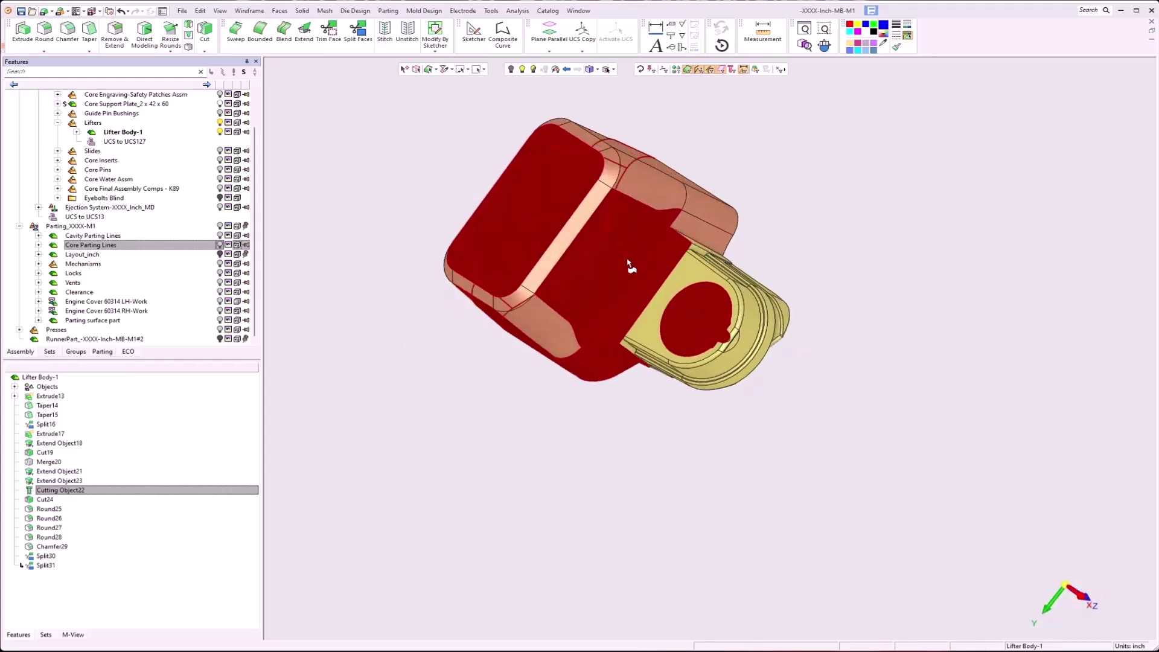
{"action": "left_click", "coordinate": [699, 240]}
{"action": "left_click", "coordinate": [718, 201]}
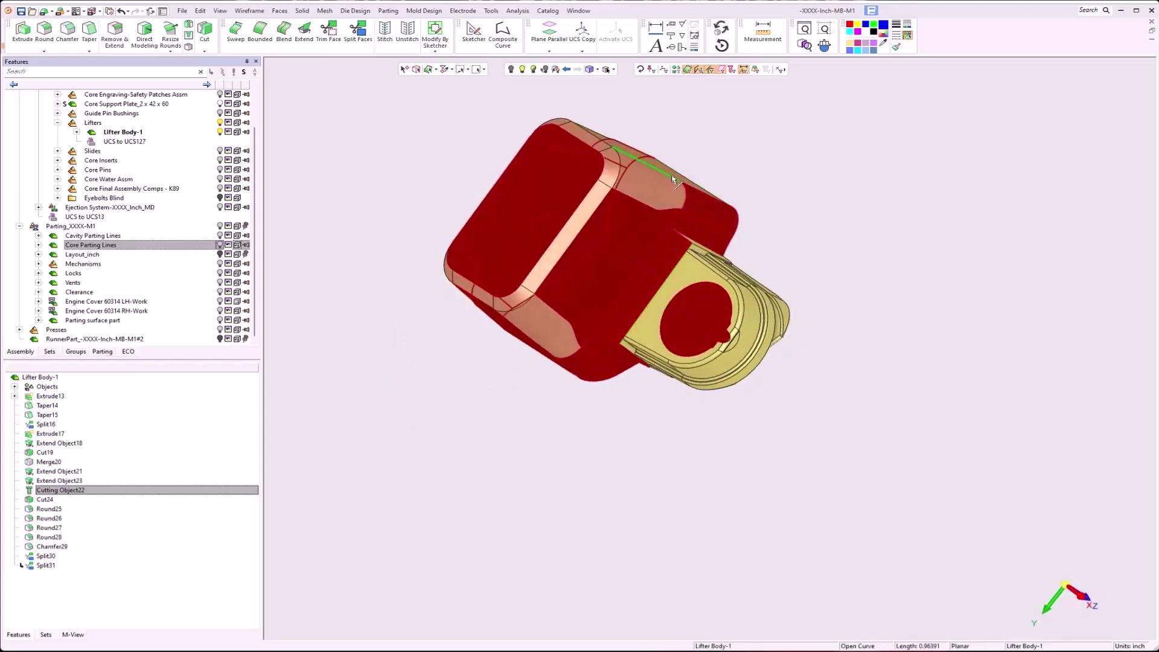
{"action": "left_click", "coordinate": [667, 175]}
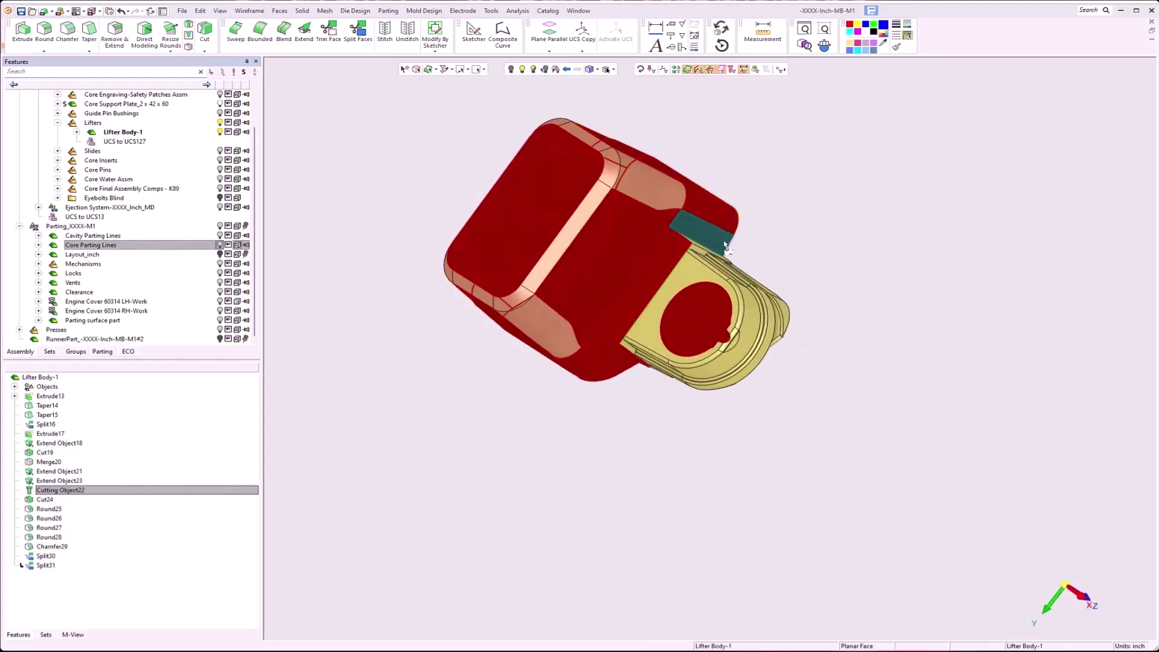
{"action": "middle_click_drag", "start_coordinate": [700, 238], "coordinate": [692, 264]}
{"action": "left_click", "coordinate": [691, 264]}
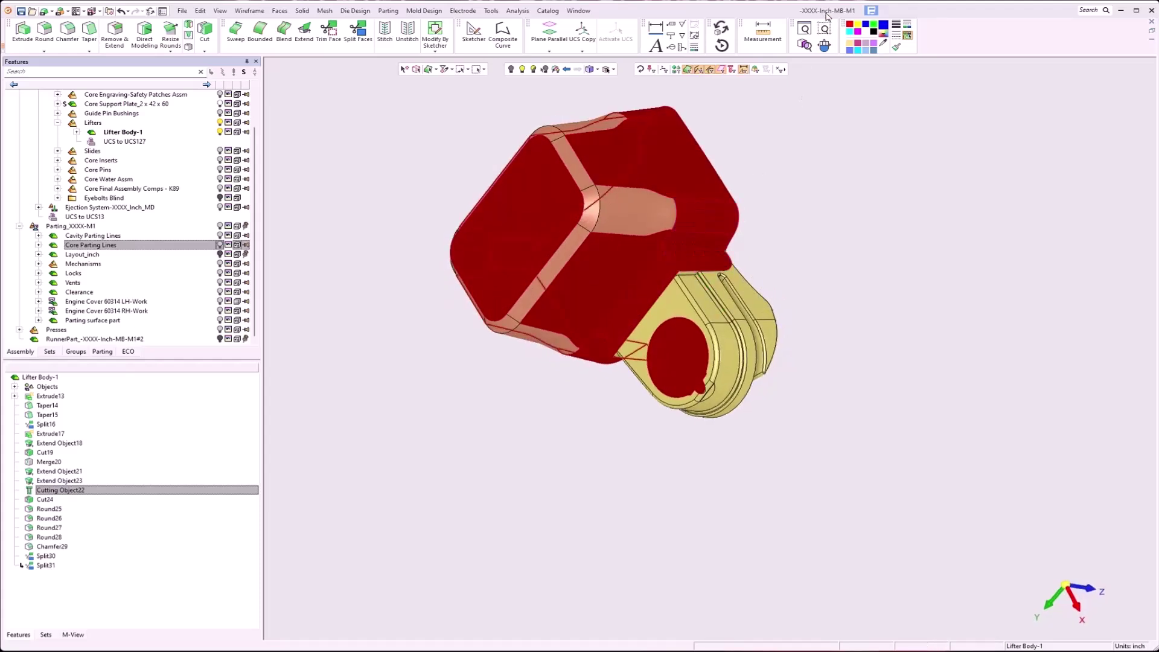
{"action": "left_click", "coordinate": [883, 37]}
{"action": "left_click", "coordinate": [910, 55]}
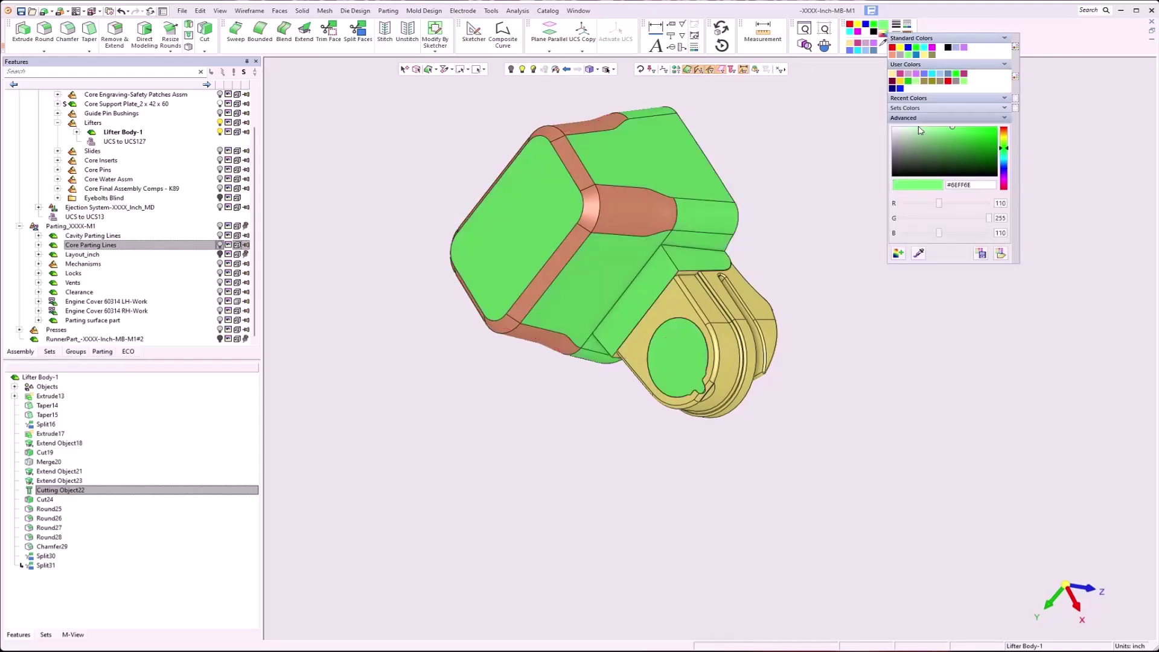
Color the four wider corner rounds and the whole chamfer chain around the top face light purple (RGB 210, 130, 255)
{"action": "middle_click_drag", "start_coordinate": [694, 181], "coordinate": [728, 177]}
{"action": "left_click", "coordinate": [654, 223]}
{"action": "left_click", "coordinate": [548, 351]}
{"action": "middle_click_drag", "start_coordinate": [476, 304], "coordinate": [530, 314]}
{"action": "left_click", "coordinate": [505, 309]}
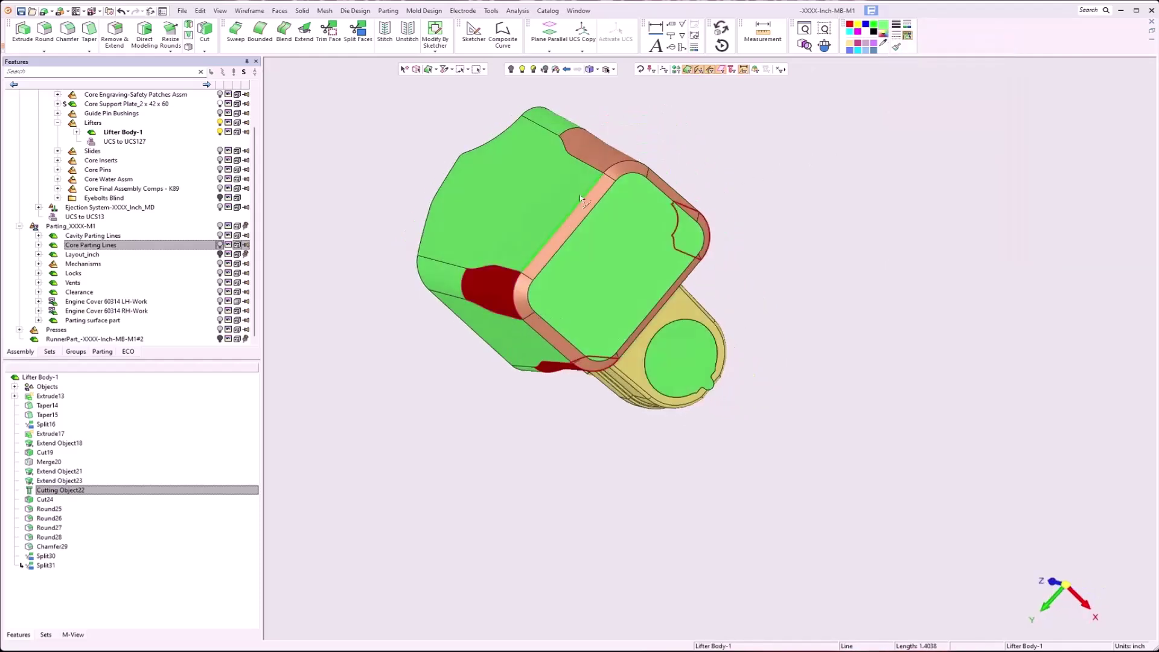
{"action": "left_click", "coordinate": [613, 161]}
{"action": "middle_click_drag", "start_coordinate": [616, 220], "coordinate": [576, 149]}
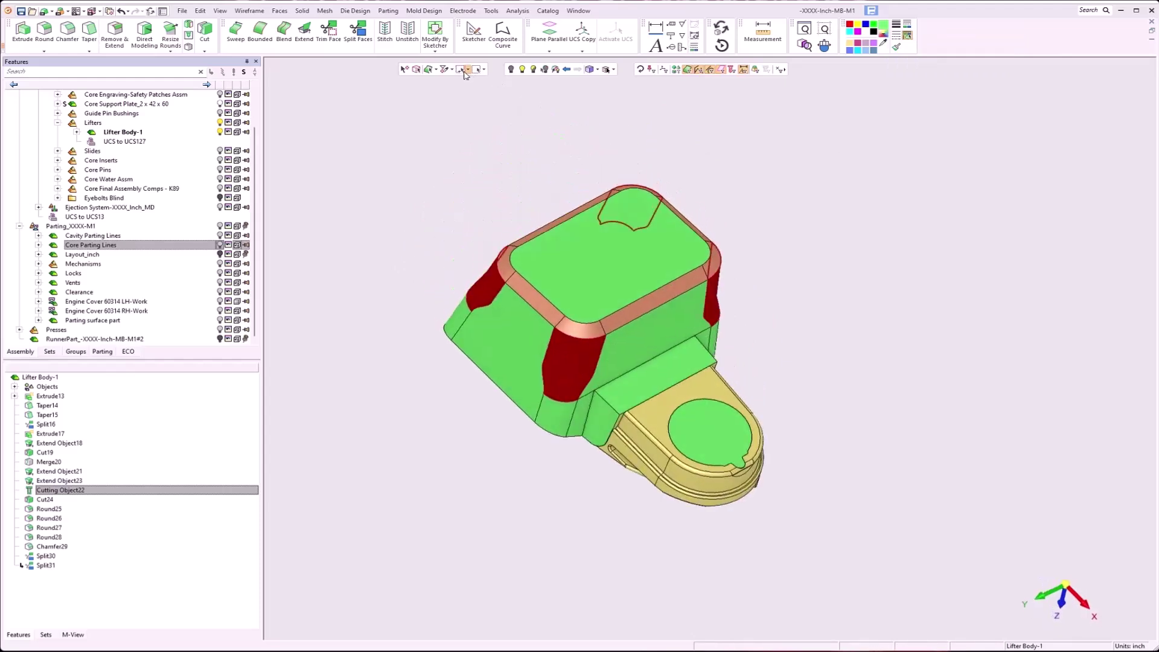
{"action": "left_click", "coordinate": [435, 71]}
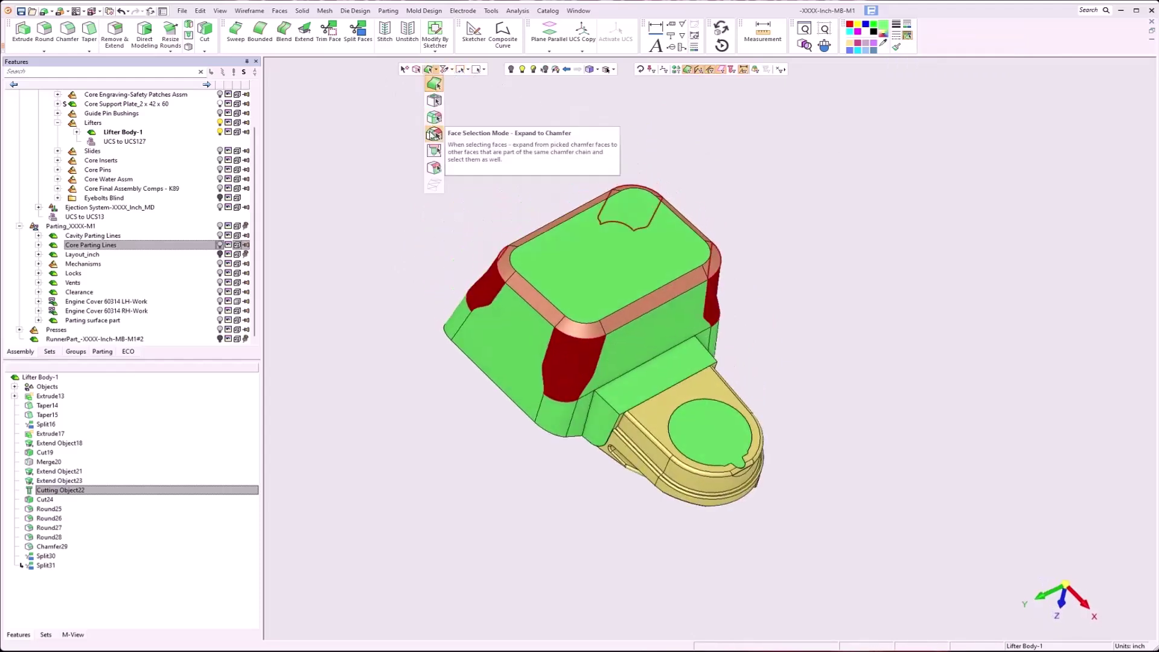
{"action": "left_click", "coordinate": [434, 135]}
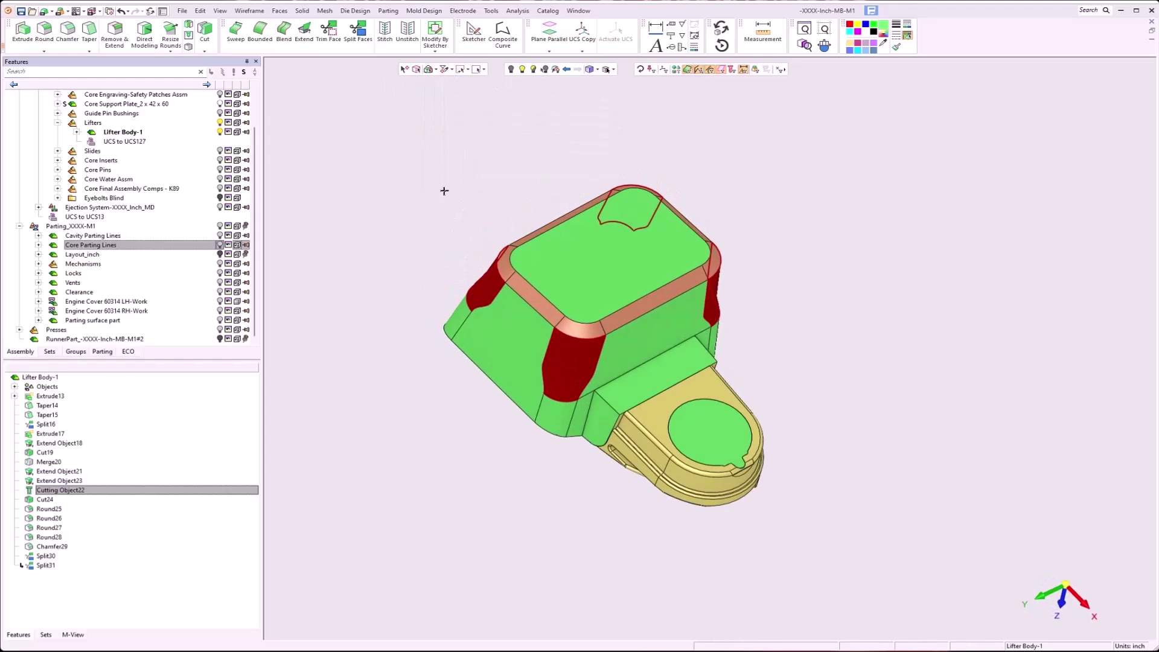
{"action": "left_click", "coordinate": [525, 283]}
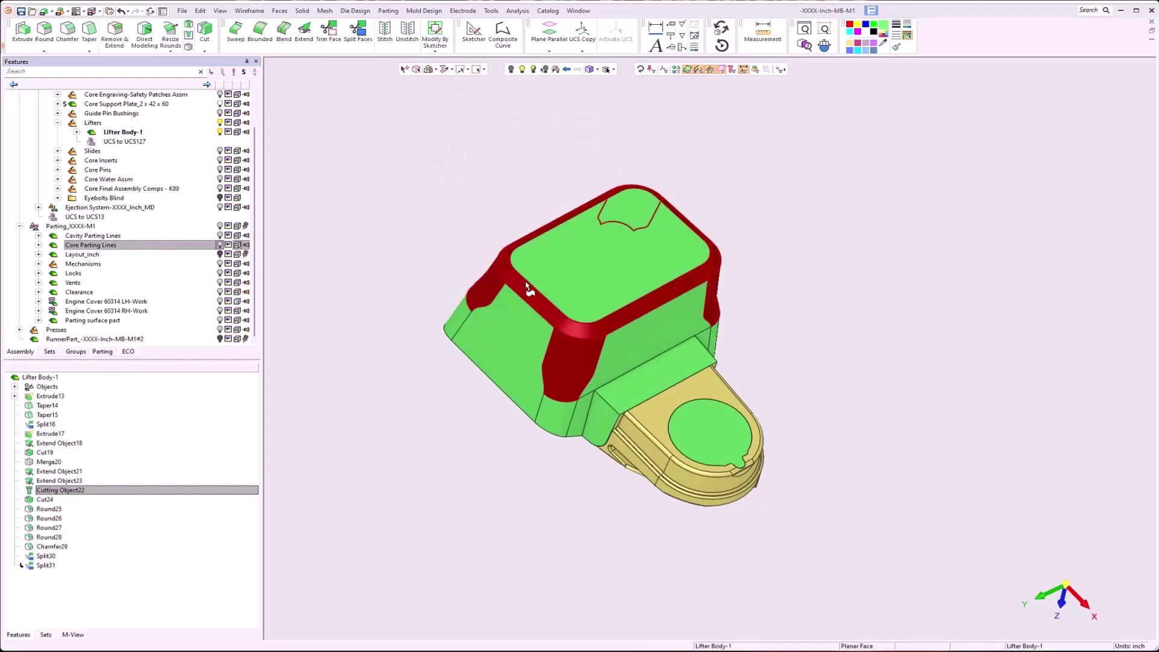
{"action": "left_click", "coordinate": [884, 36]}
{"action": "left_click", "coordinate": [965, 47]}
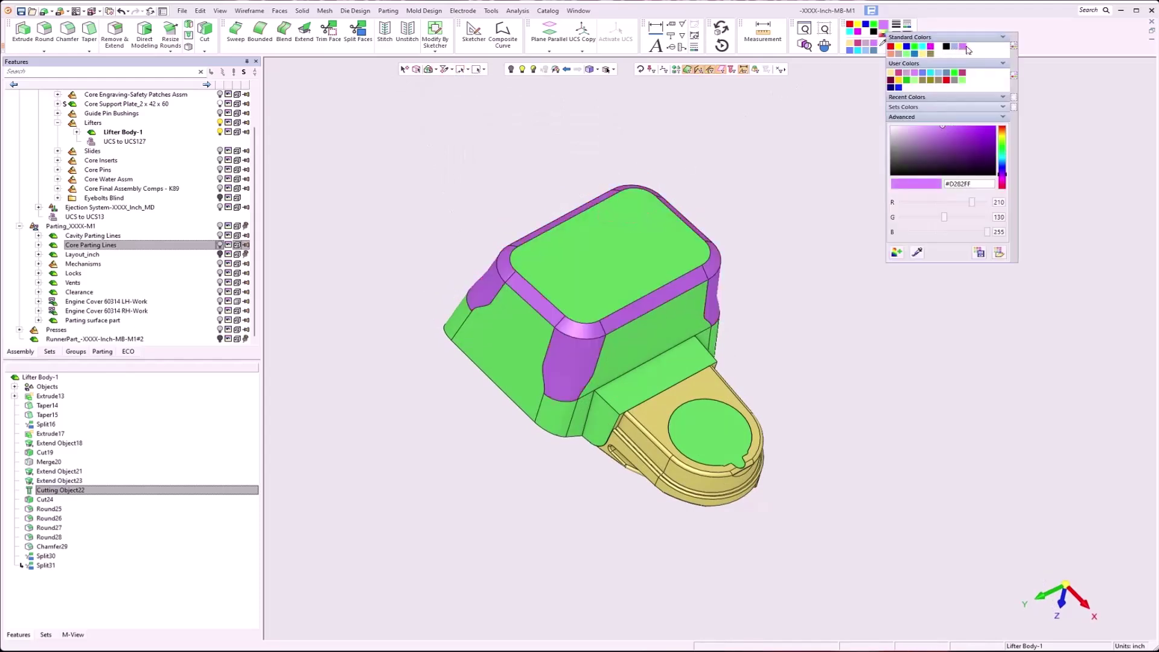
{"action": "left_click", "coordinate": [436, 70]}
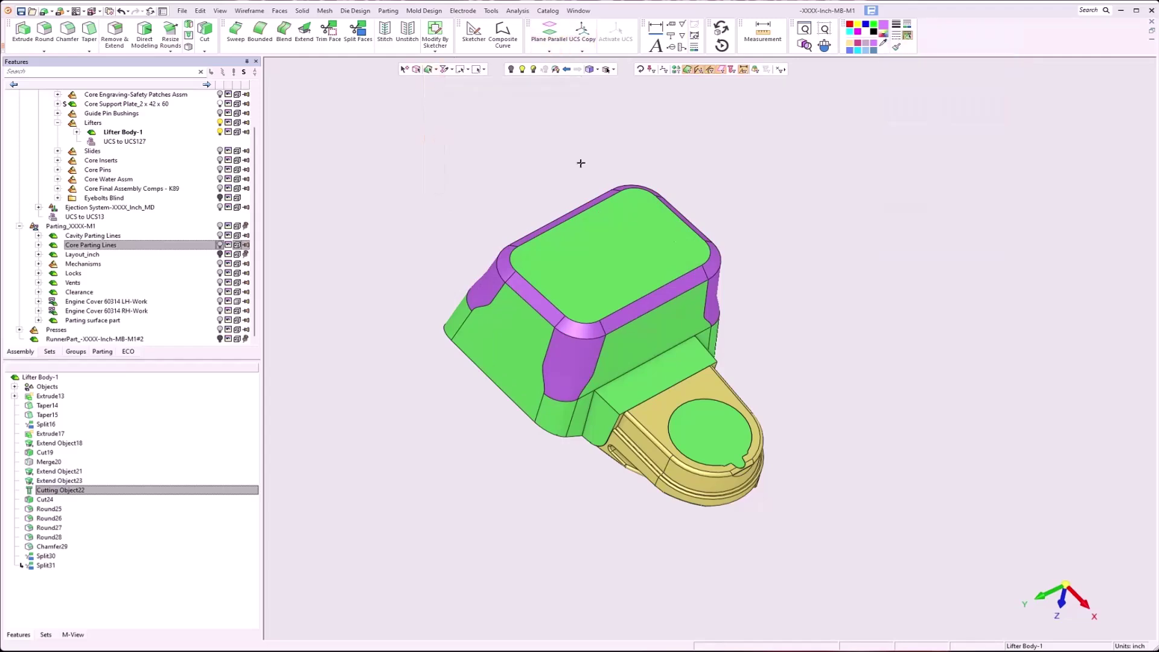
Show the hidden block around the lifter body and round its four outer vertical corner edges with radius 0.25
{"action": "middle_click_drag", "start_coordinate": [864, 409], "coordinate": [617, 199]}
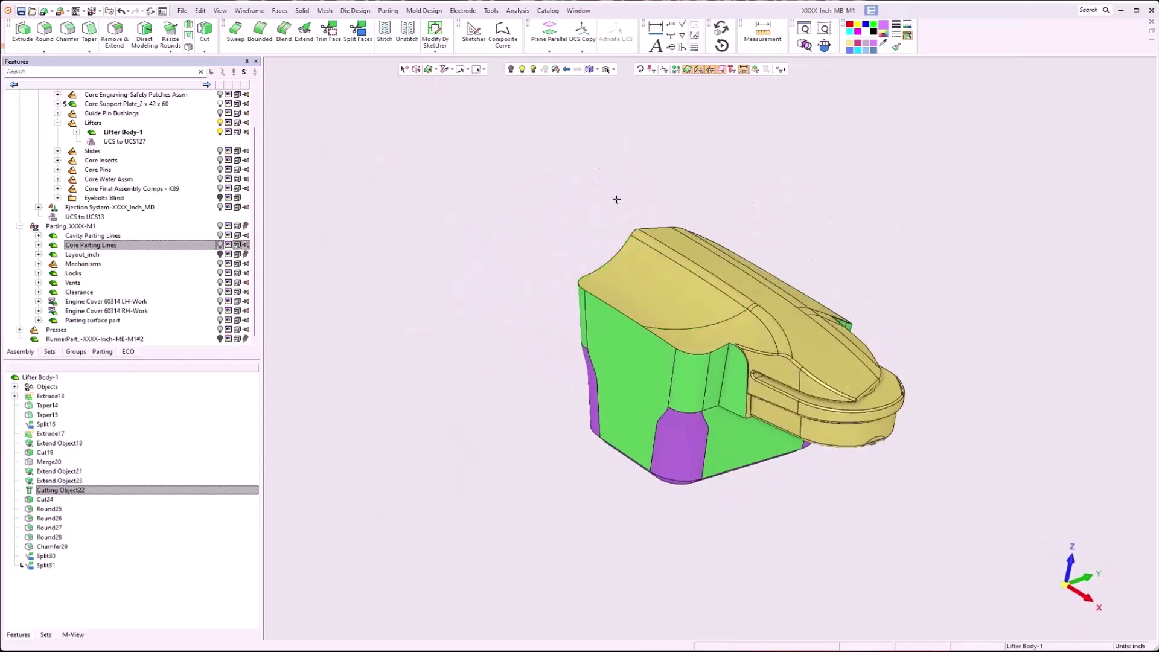
{"action": "left_click", "coordinate": [522, 69]}
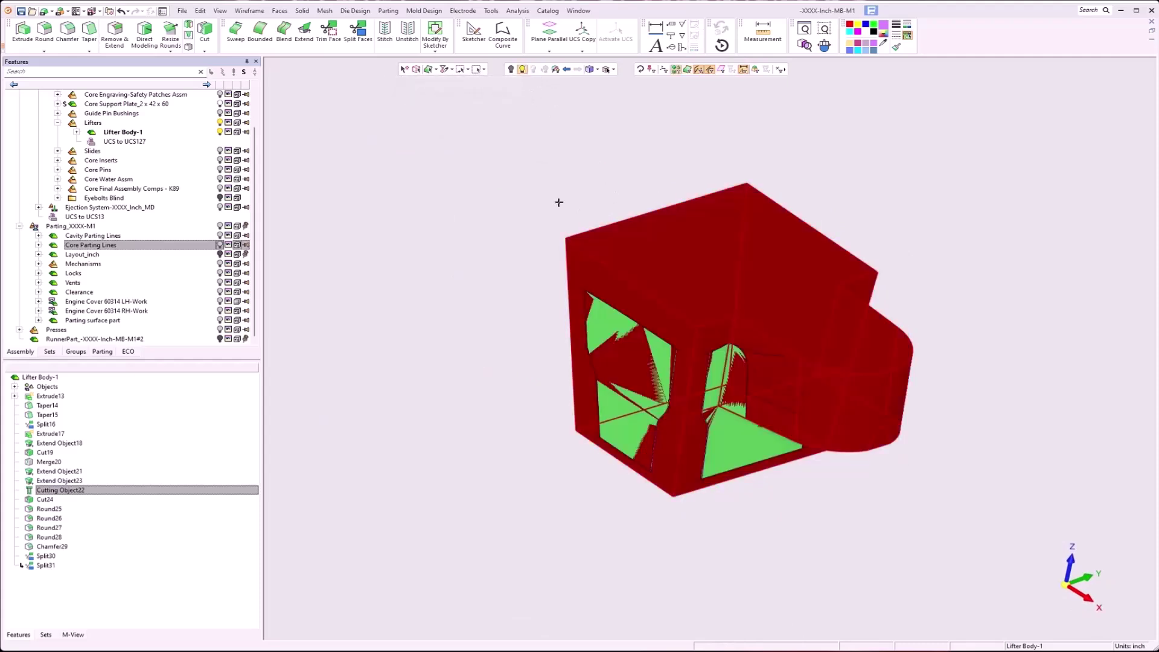
{"action": "right_click", "coordinate": [526, 160]}
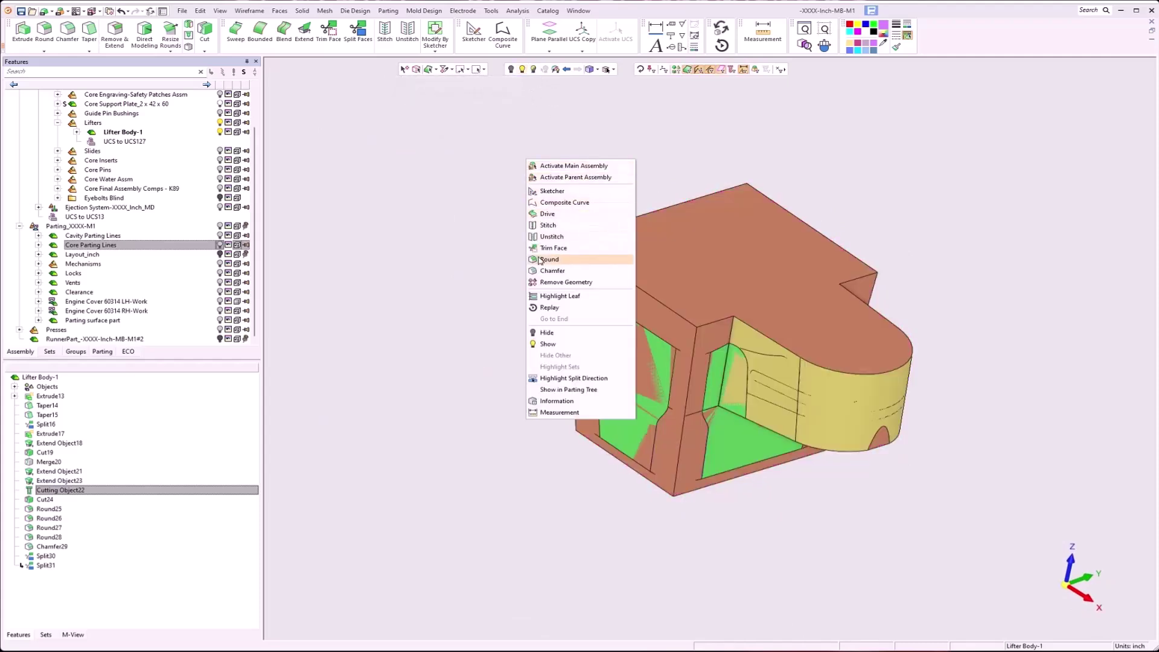
{"action": "left_click", "coordinate": [548, 260]}
{"action": "left_click", "coordinate": [560, 253]}
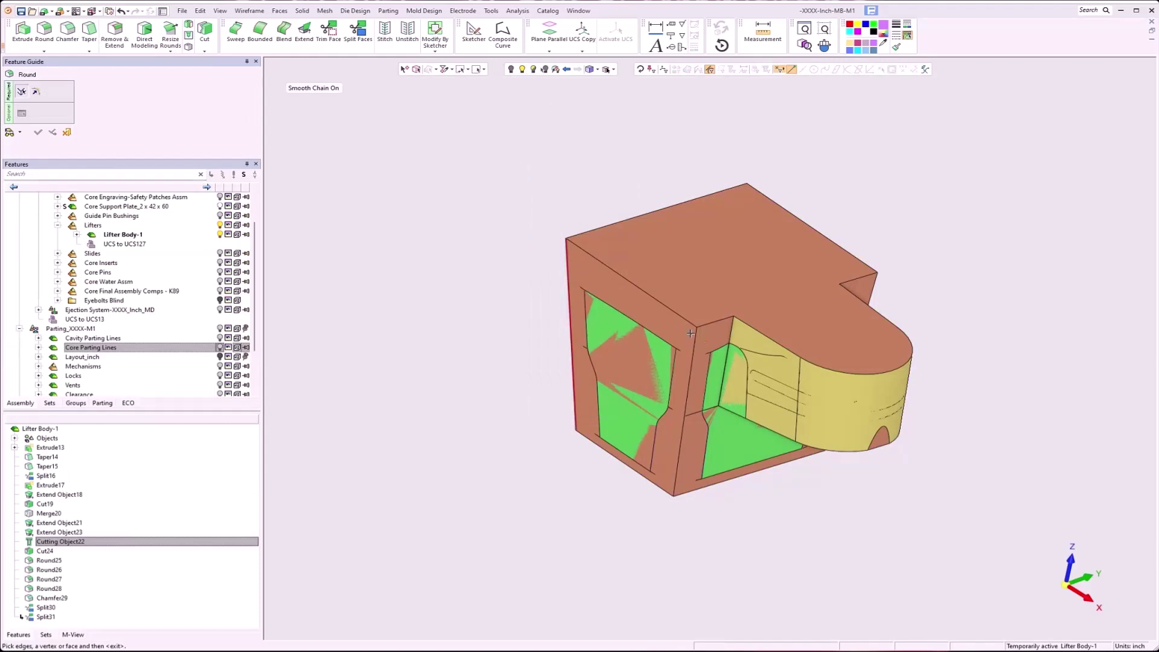
{"action": "left_click", "coordinate": [874, 295]}
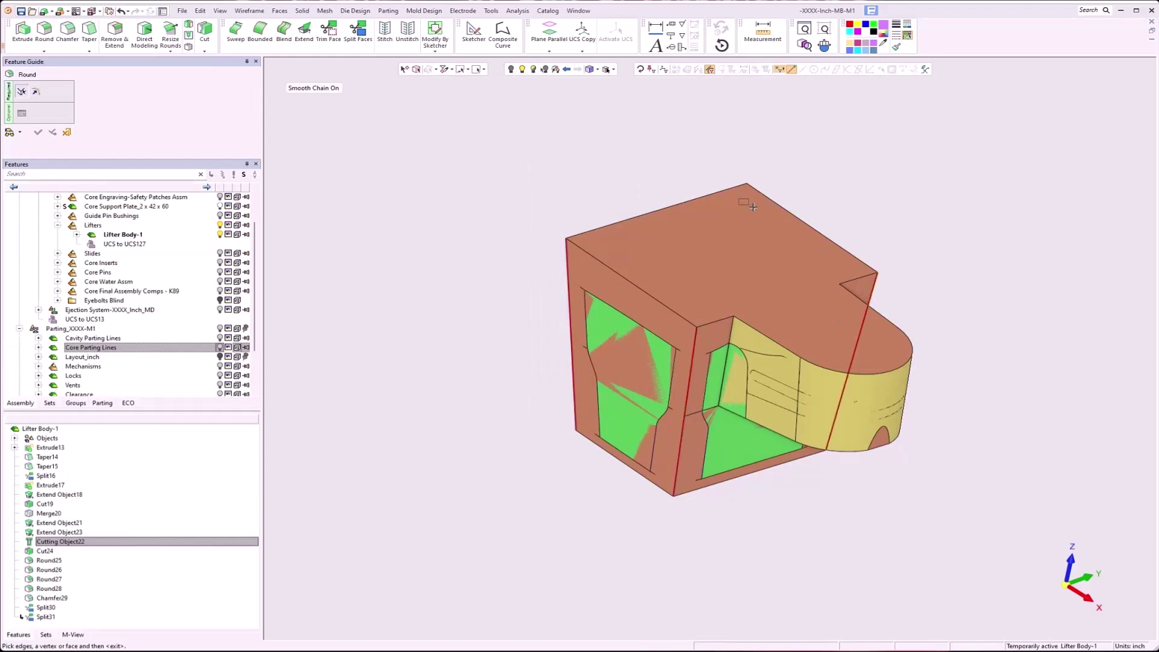
{"action": "middle_click", "coordinate": [832, 176]}
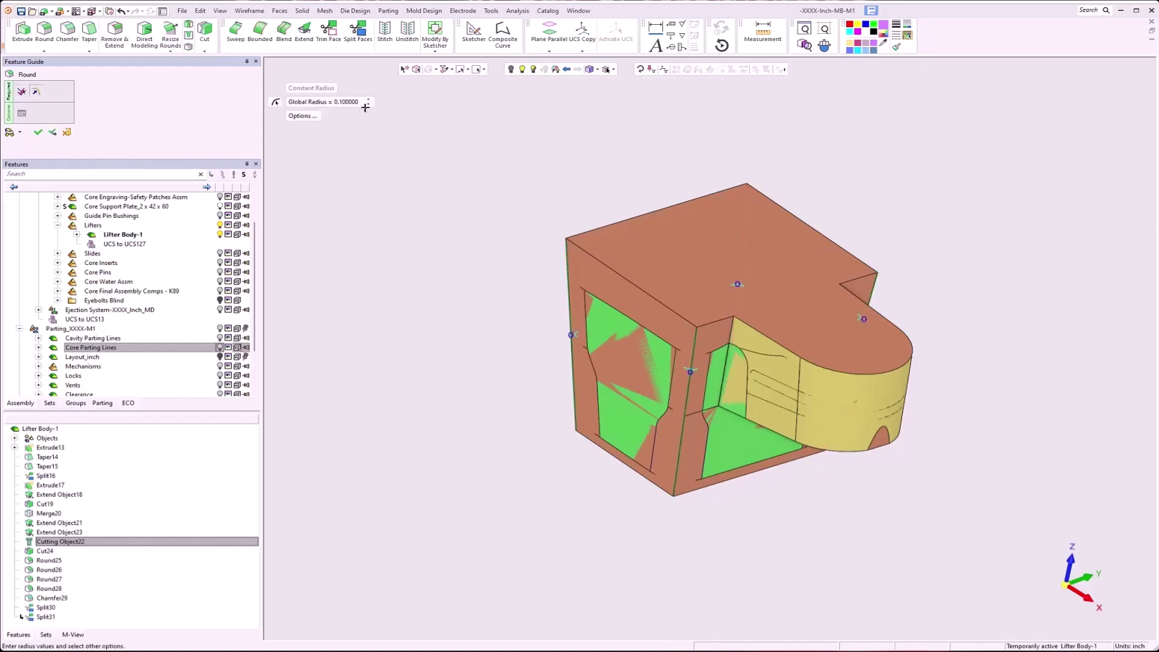
{"action": "middle_click", "coordinate": [429, 224]}
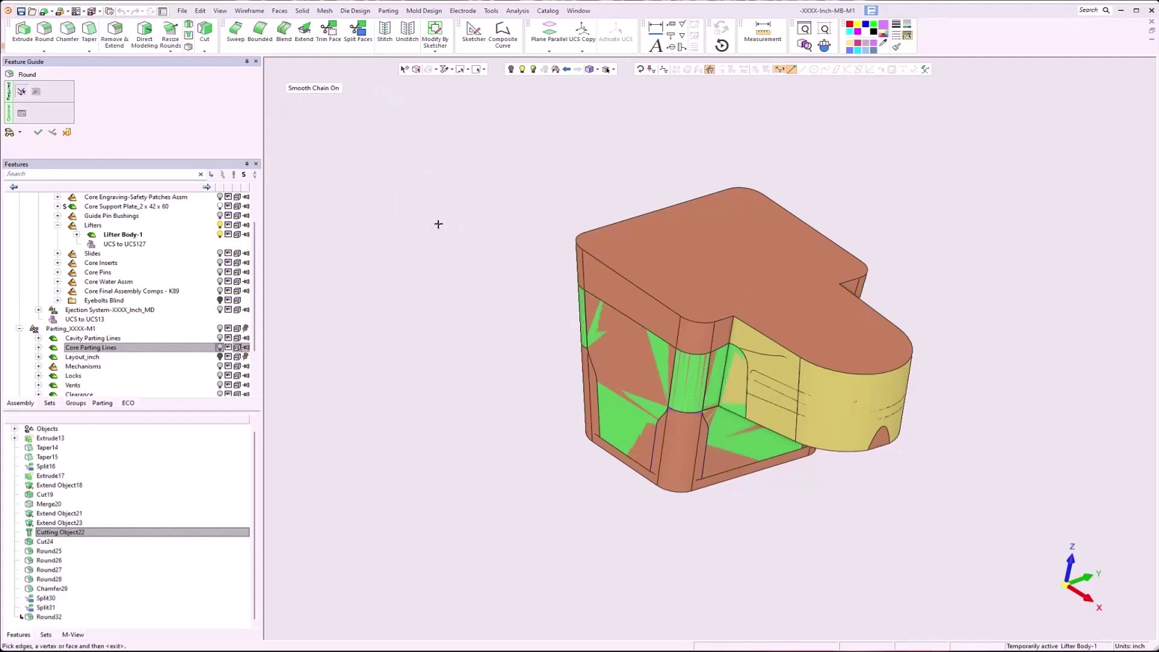
Round the edge loop around the block's bottom face with a constant radius of 0.1
{"action": "left_click", "coordinate": [674, 492]}
{"action": "middle_click", "coordinate": [515, 420]}
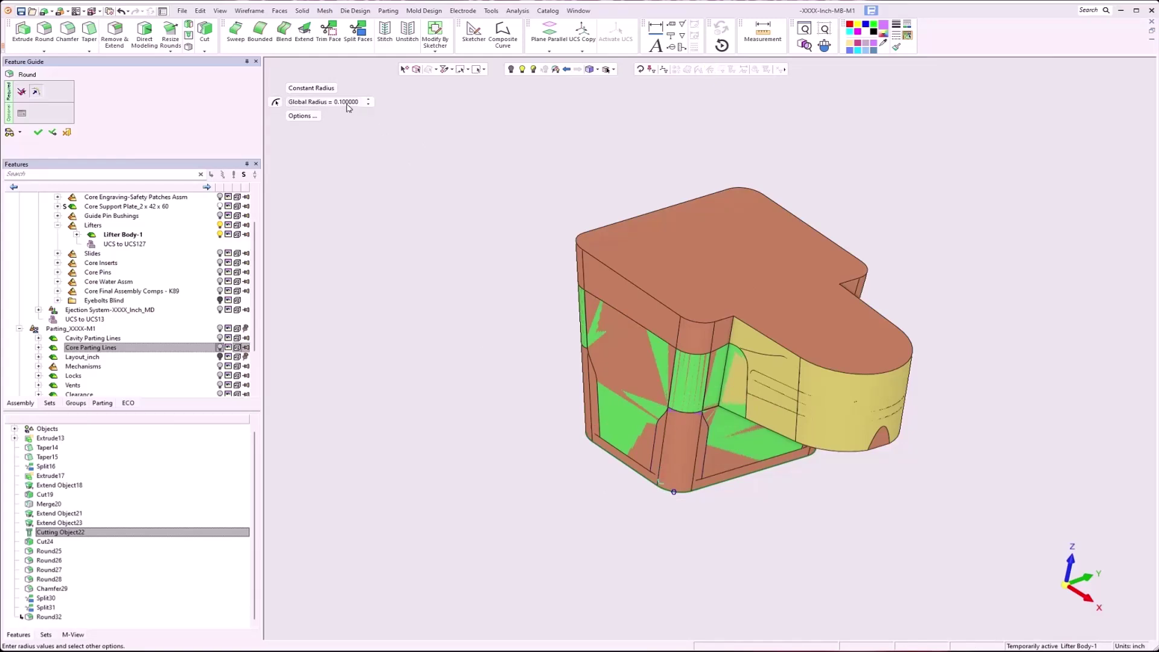
{"action": "middle_click", "coordinate": [486, 402]}
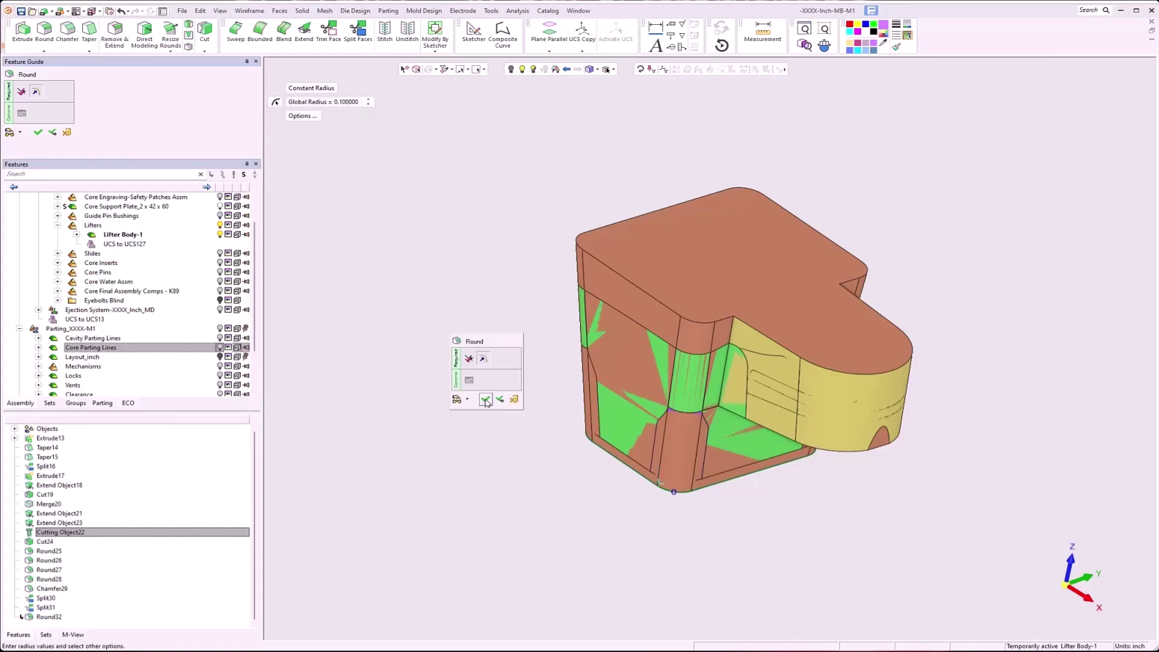
{"action": "left_click", "coordinate": [486, 401]}
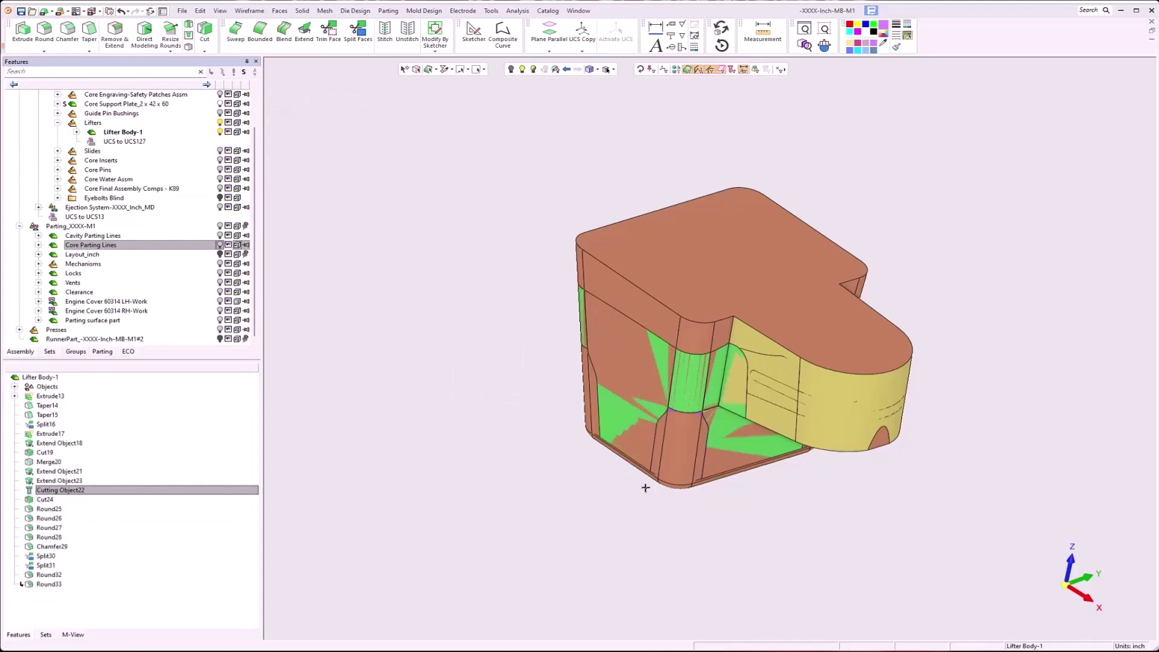
Split the block's rounded rear corner face beside the arched parting edge with a cross-section at the green-to-purple boundary
{"action": "left_click", "coordinate": [245, 10]}
{"action": "mouse_move", "coordinate": [274, 12]}
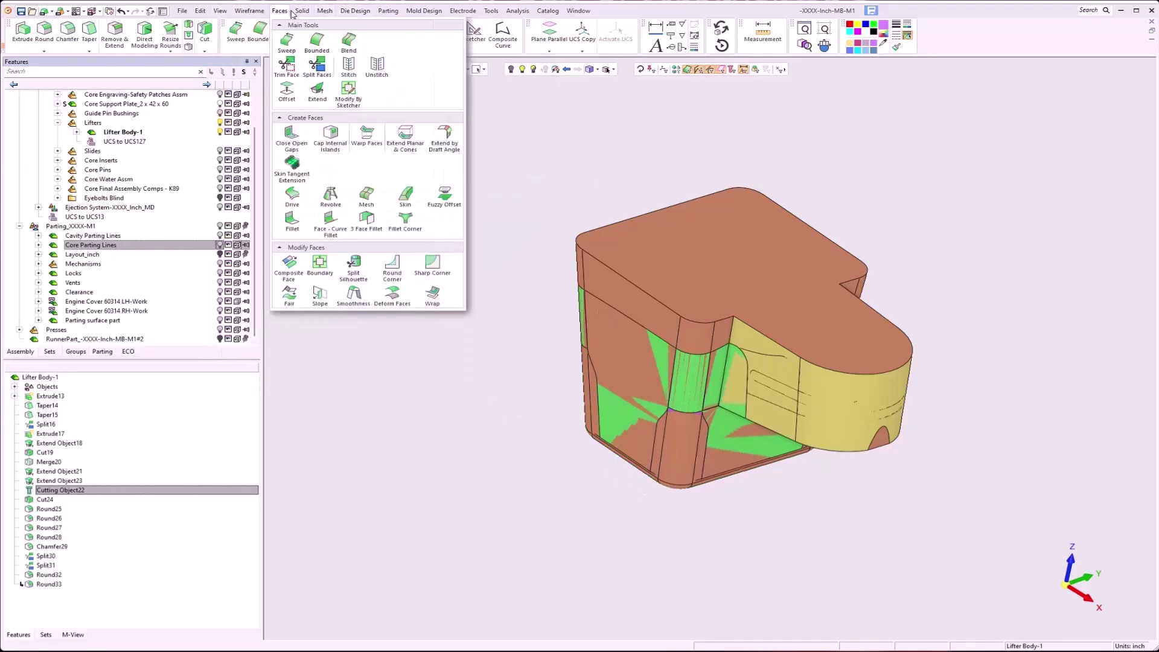
{"action": "left_click", "coordinate": [317, 66]}
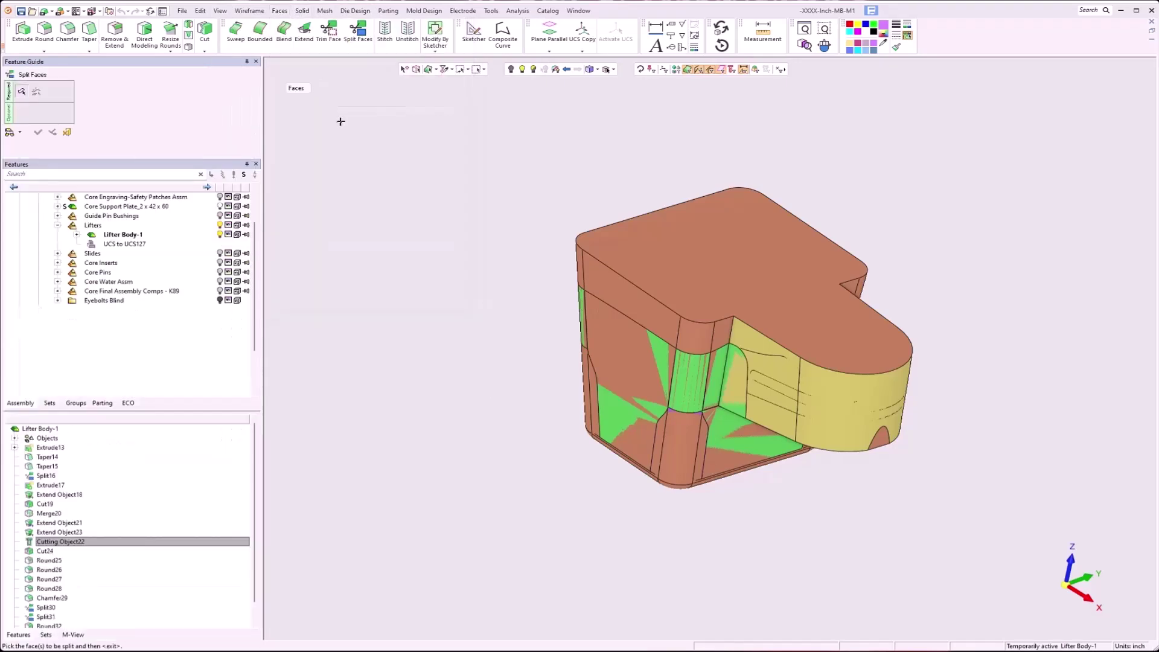
{"action": "scroll", "coordinate": [685, 450], "scroll_direction": "up", "scroll_amount": 3}
{"action": "middle_click_drag", "start_coordinate": [686, 452], "coordinate": [492, 402]}
{"action": "left_click", "coordinate": [492, 402]}
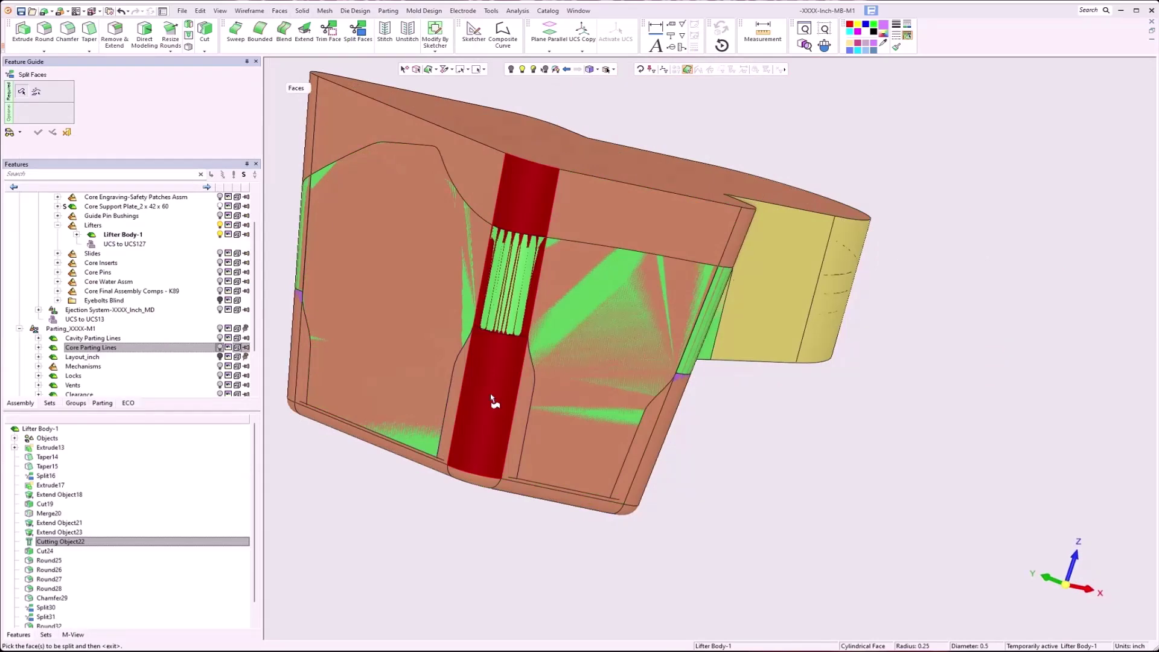
{"action": "middle_click", "coordinate": [492, 401]}
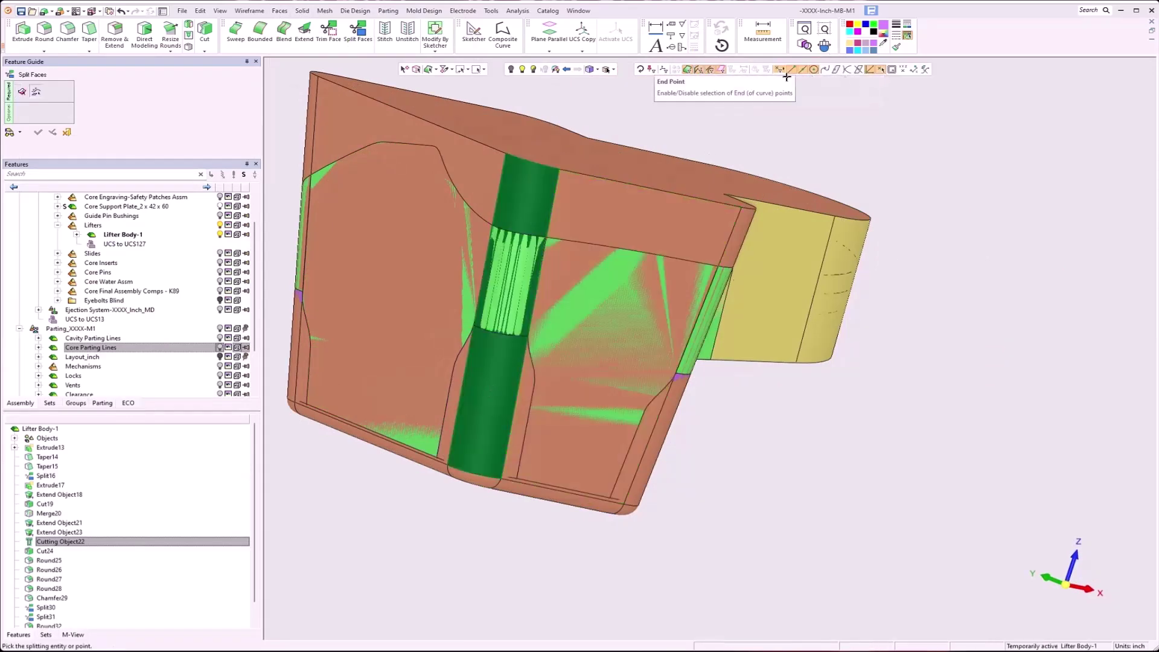
{"action": "double_click", "coordinate": [827, 70]}
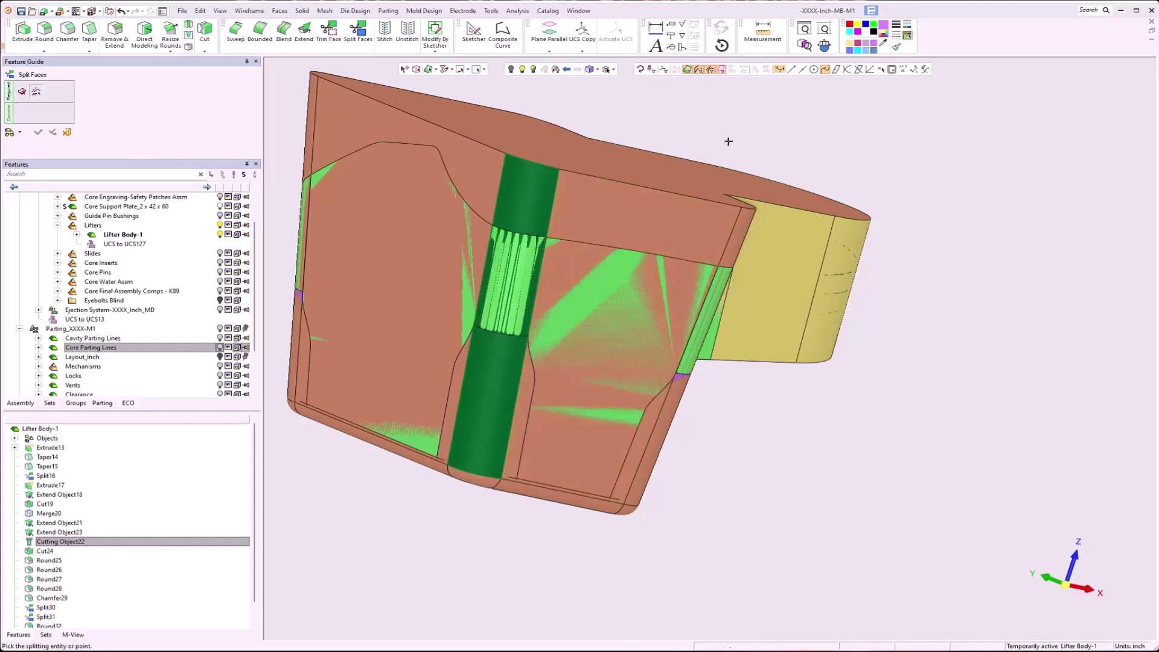
{"action": "left_click", "coordinate": [477, 330]}
{"action": "middle_click", "coordinate": [480, 346]}
{"action": "left_click", "coordinate": [493, 350]}
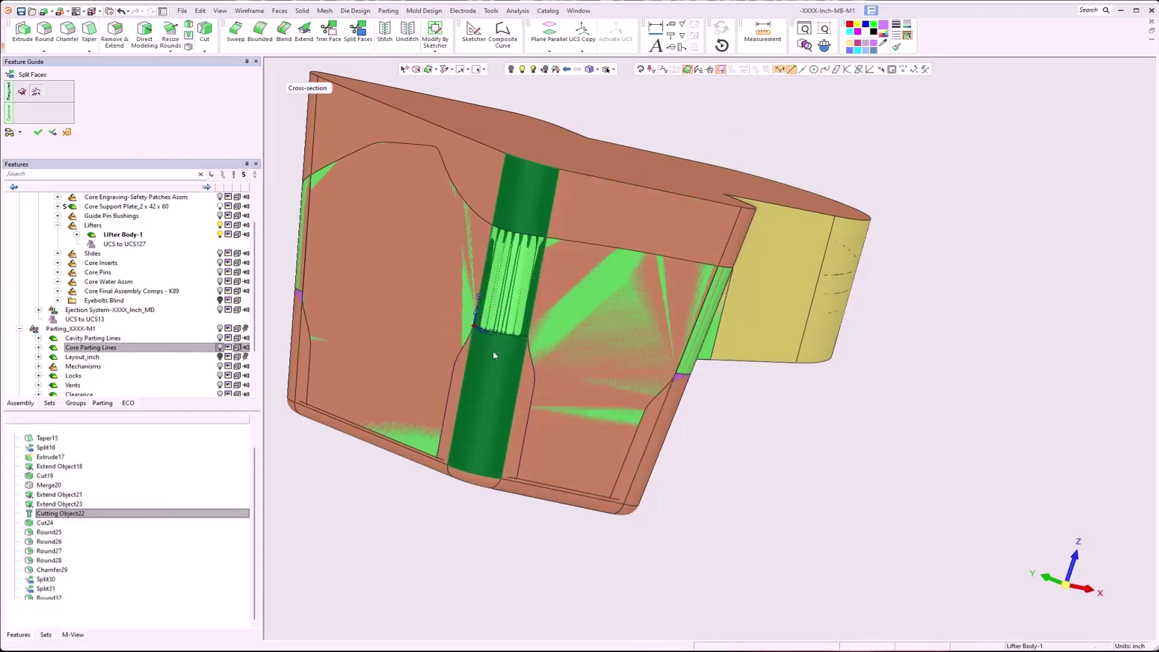
Split the block's other rounded rear corner face with a cross-section level with its green-to-purple boundary
{"action": "middle_click_drag", "start_coordinate": [389, 356], "coordinate": [561, 360]}
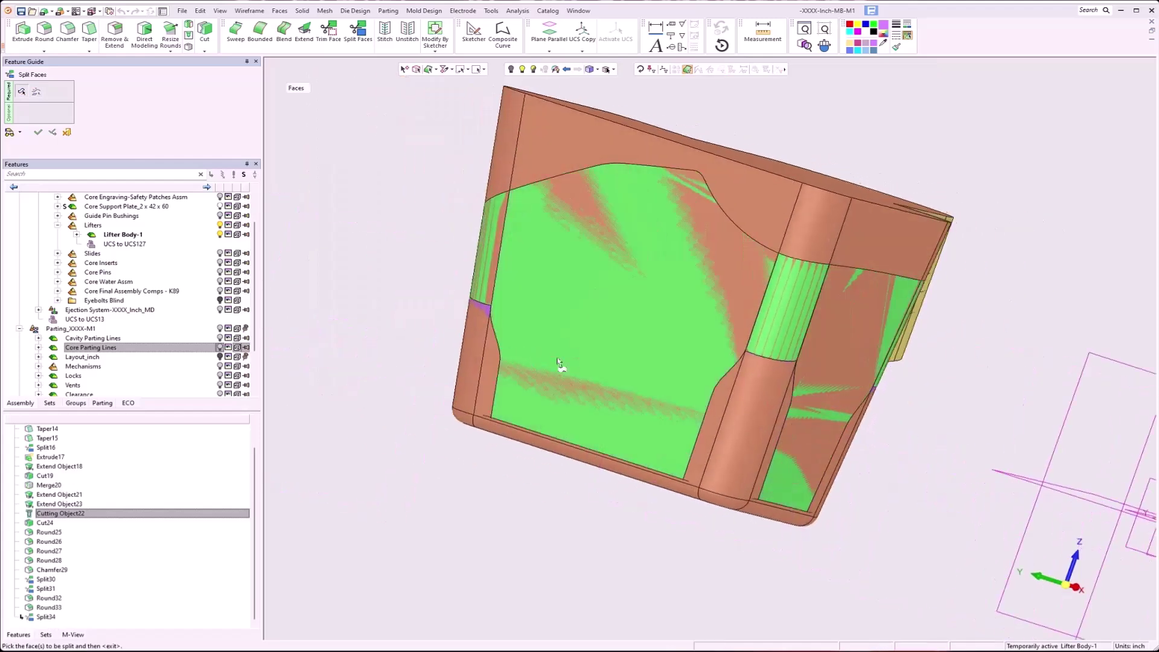
{"action": "left_click", "coordinate": [484, 326]}
{"action": "middle_click", "coordinate": [485, 326]}
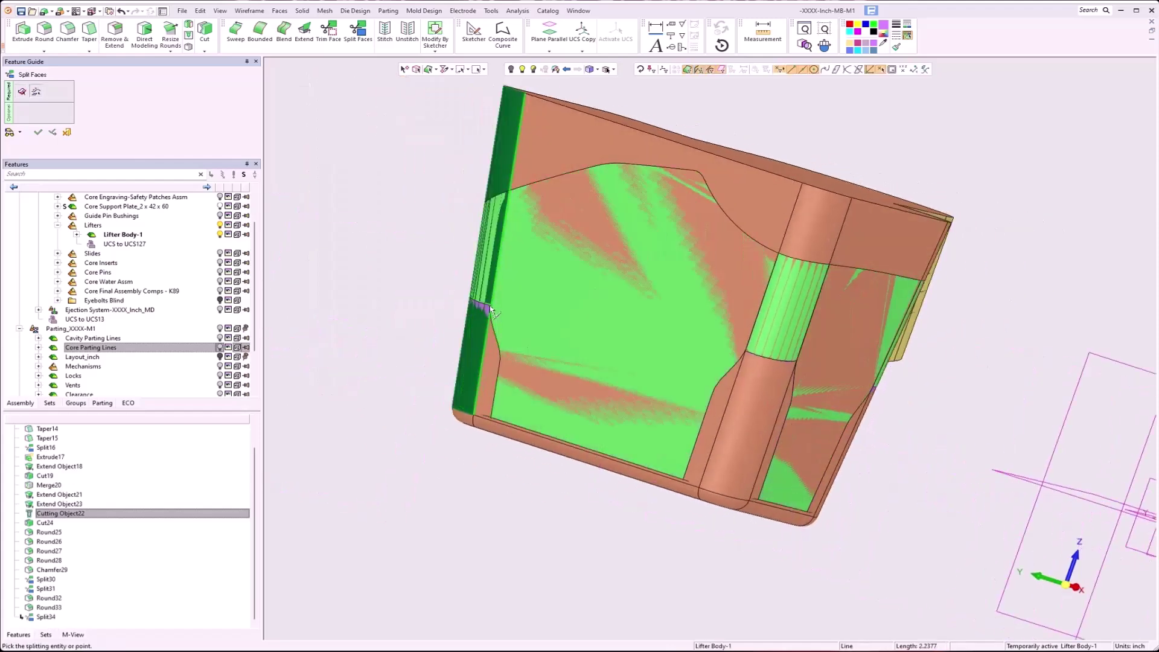
{"action": "left_click", "coordinate": [491, 306]}
{"action": "middle_click", "coordinate": [569, 312]}
{"action": "left_click", "coordinate": [569, 312]}
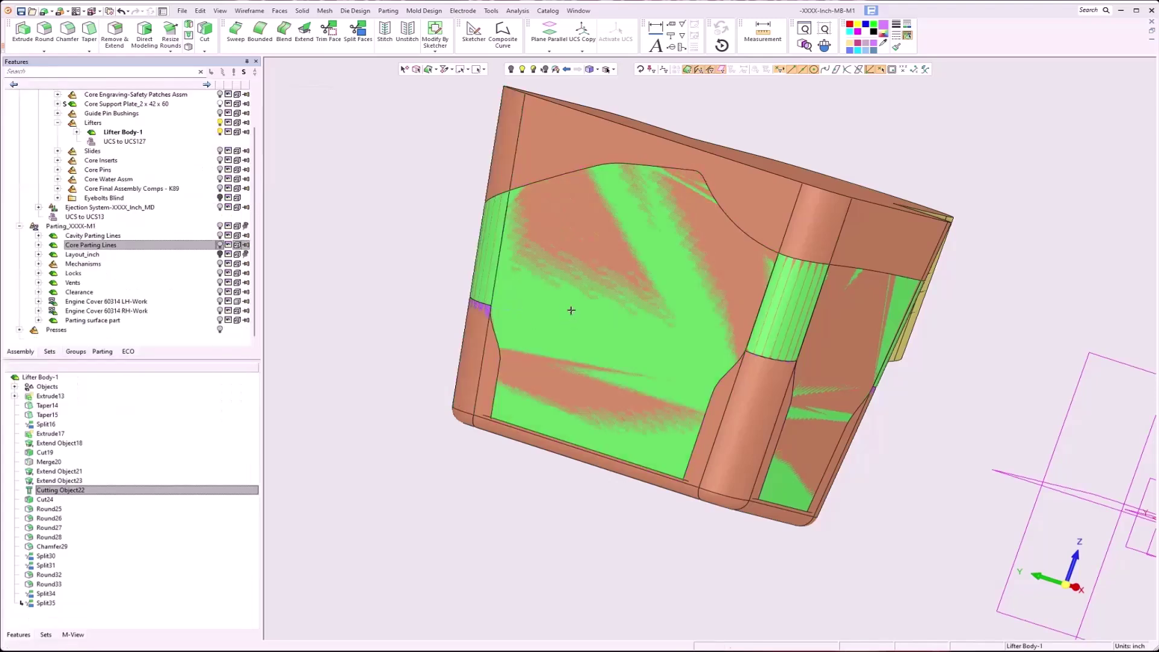
Hide the lifter body's own geometry so only the surrounding block remains, and show the Core Parting Lines component
{"action": "middle_click_drag", "start_coordinate": [708, 356], "coordinate": [460, 254]}
{"action": "middle_click_drag", "start_coordinate": [716, 441], "coordinate": [615, 194]}
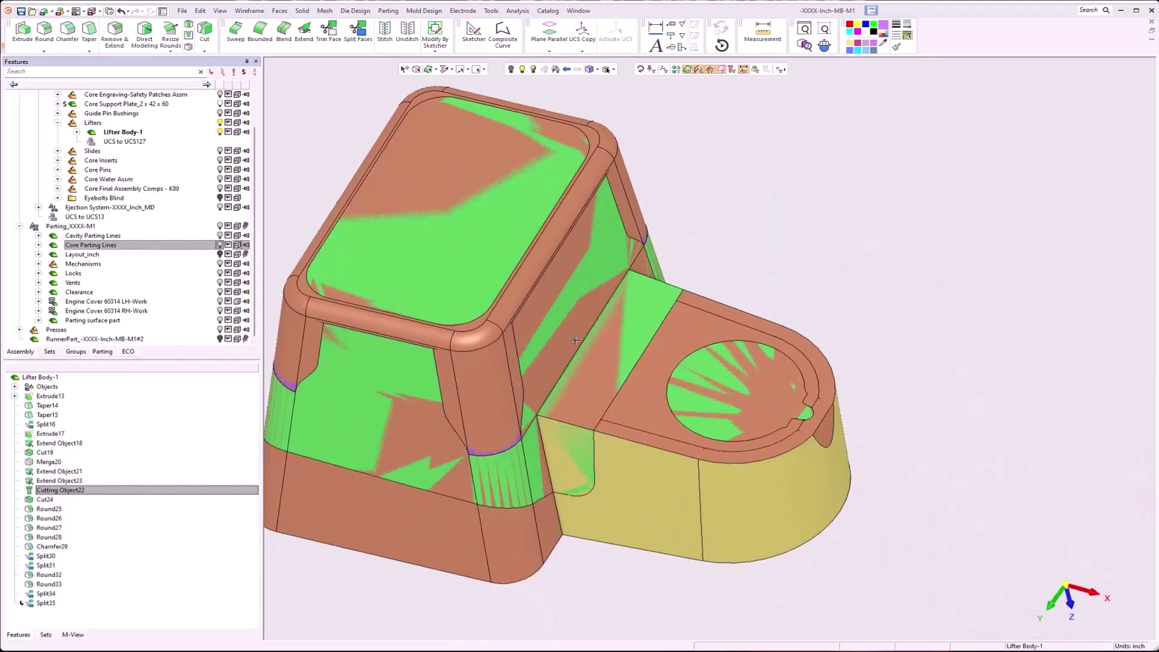
{"action": "left_click", "coordinate": [512, 70]}
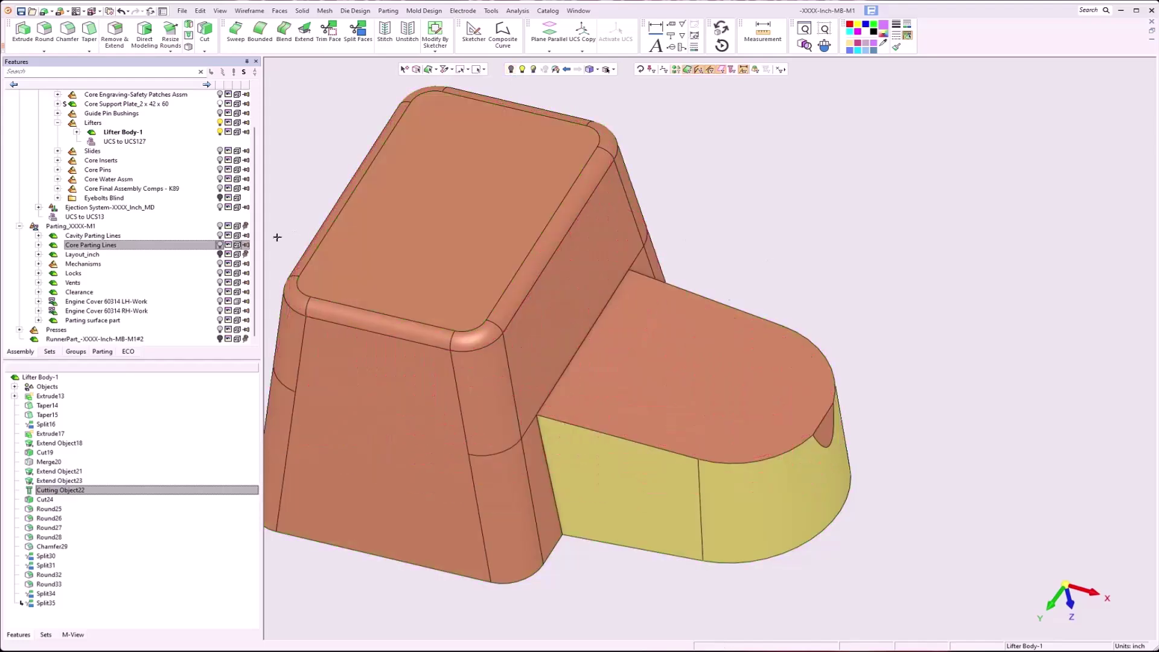
{"action": "left_click", "coordinate": [219, 245]}
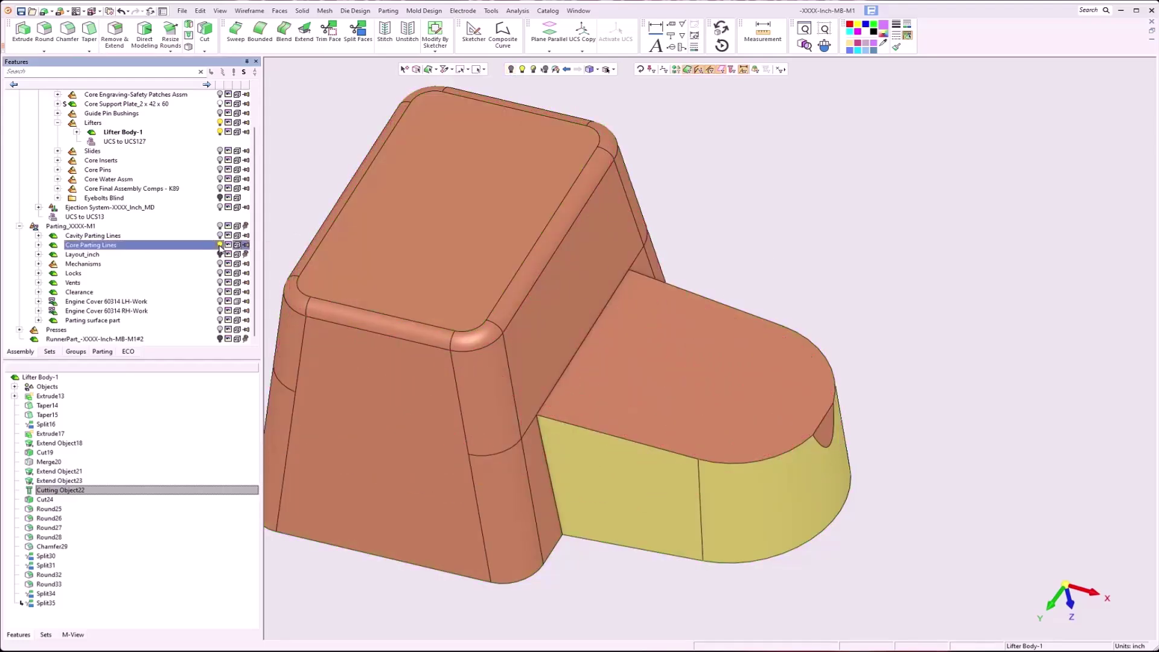
Split the flat face of the block's rounded nose along the core parting wall faces around the notched circular opening
{"action": "left_click", "coordinate": [279, 11]}
{"action": "left_click", "coordinate": [282, 13]}
{"action": "left_click", "coordinate": [282, 13]}
{"action": "left_click", "coordinate": [314, 77]}
{"action": "left_click", "coordinate": [748, 377]}
{"action": "middle_click", "coordinate": [770, 382]}
{"action": "middle_click_drag", "start_coordinate": [771, 382], "coordinate": [819, 429]}
{"action": "scroll", "coordinate": [819, 397], "scroll_direction": "up", "scroll_amount": 5}
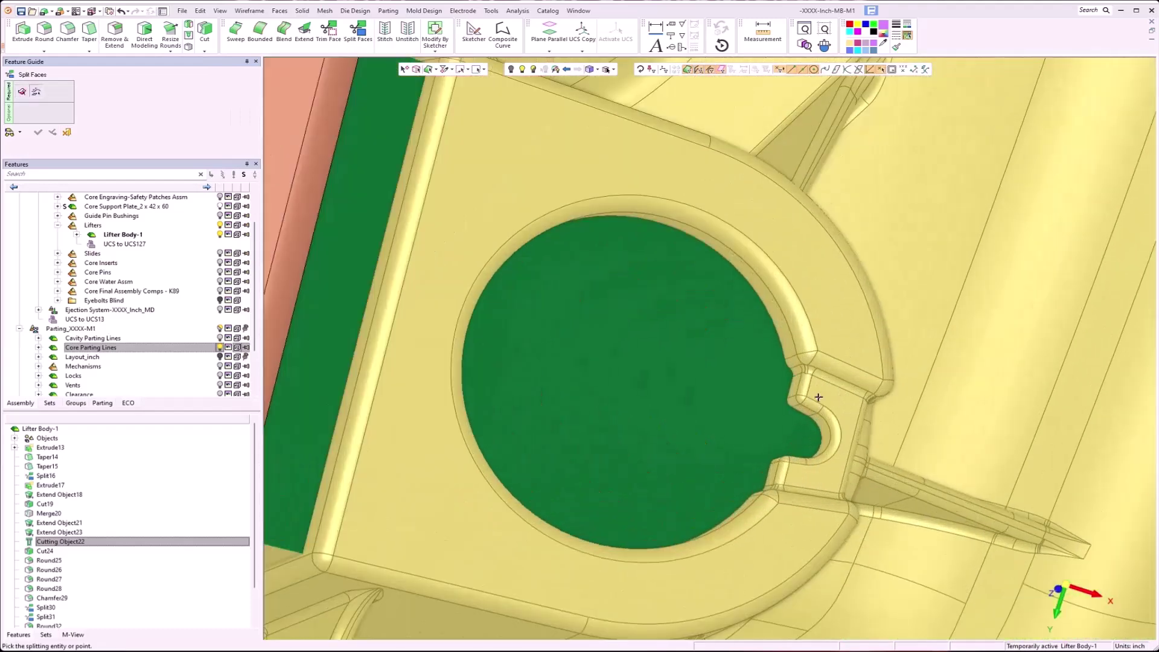
{"action": "left_click", "coordinate": [786, 350]}
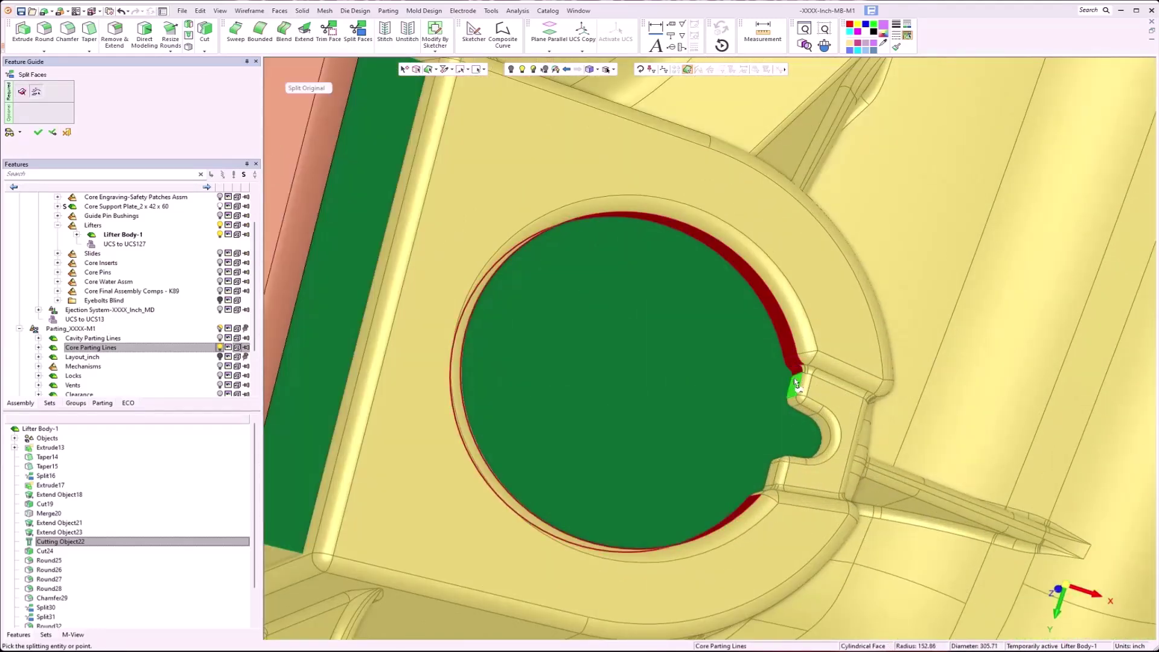
{"action": "left_click", "coordinate": [794, 405]}
{"action": "left_click", "coordinate": [806, 412]}
{"action": "left_click", "coordinate": [817, 427]}
{"action": "middle_click_drag", "start_coordinate": [818, 427], "coordinate": [799, 470]}
{"action": "left_click", "coordinate": [788, 455]}
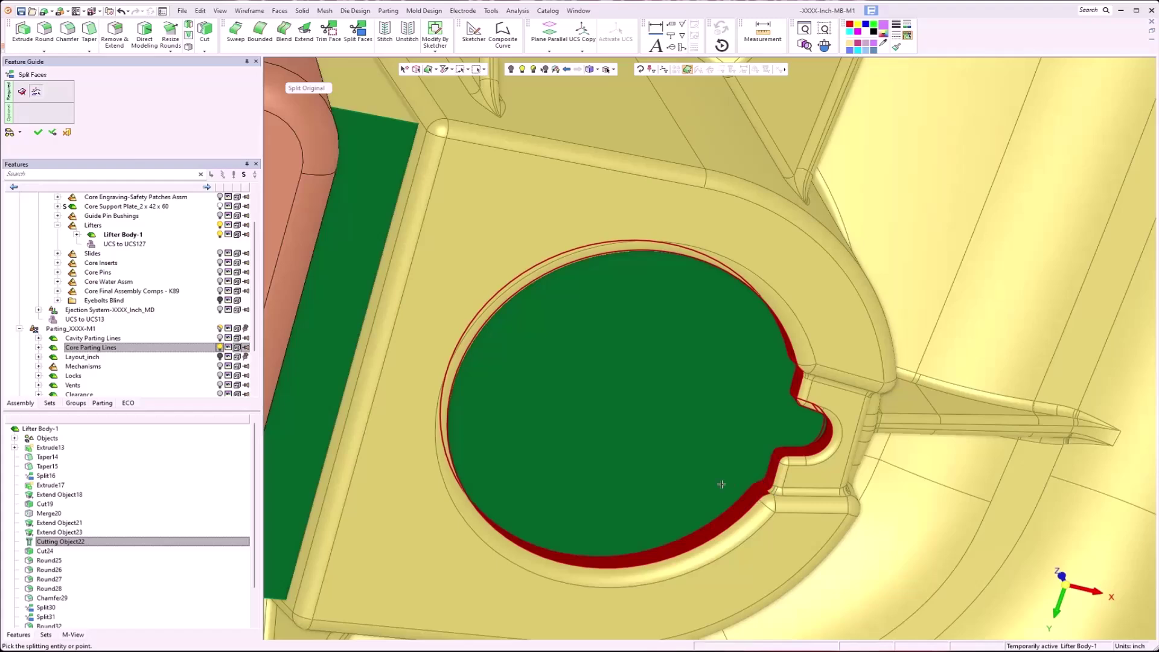
{"action": "middle_click", "coordinate": [654, 444]}
{"action": "left_click", "coordinate": [668, 446]}
Split the nose's flat face and adjoining side walls along the core parting faces nearest the block, and hide Core Parting Lines
{"action": "scroll", "coordinate": [592, 294], "scroll_direction": "down", "scroll_amount": 3}
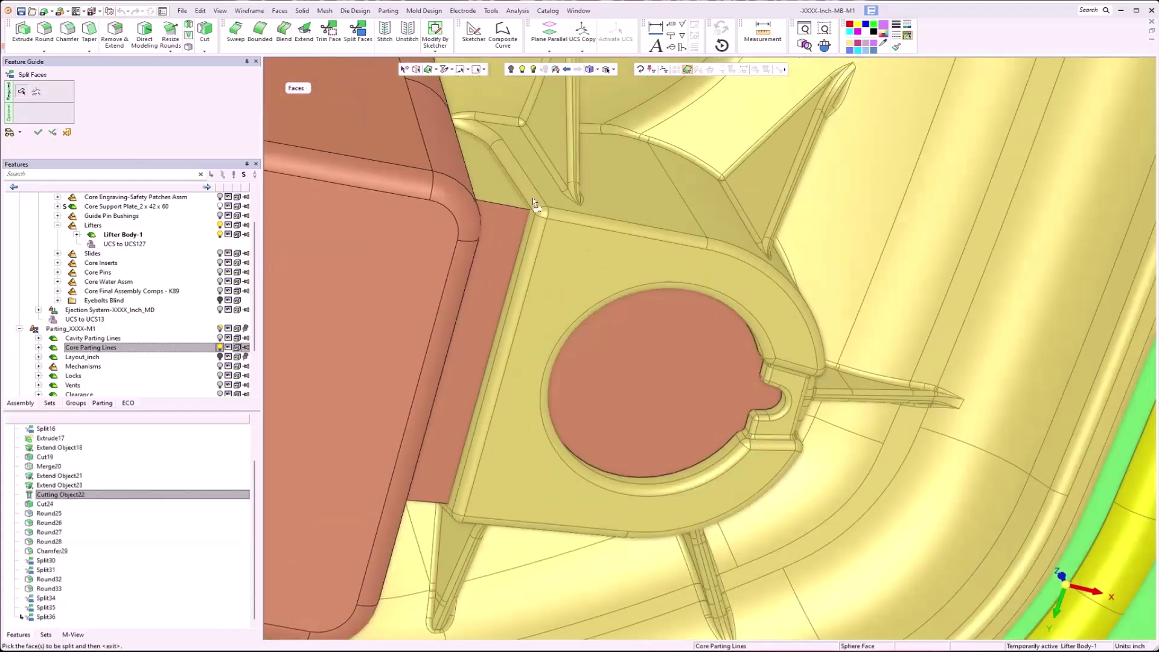
{"action": "left_click", "coordinate": [502, 195]}
{"action": "left_click", "coordinate": [499, 231]}
{"action": "mouse_move", "coordinate": [527, 302]}
{"action": "left_mouse_down", "text": "ctrl"}
{"action": "mouse_move", "coordinate": [539, 354]}
{"action": "mouse_move", "coordinate": [531, 447]}
{"action": "left_mouse_up", "text": "ctrl"}
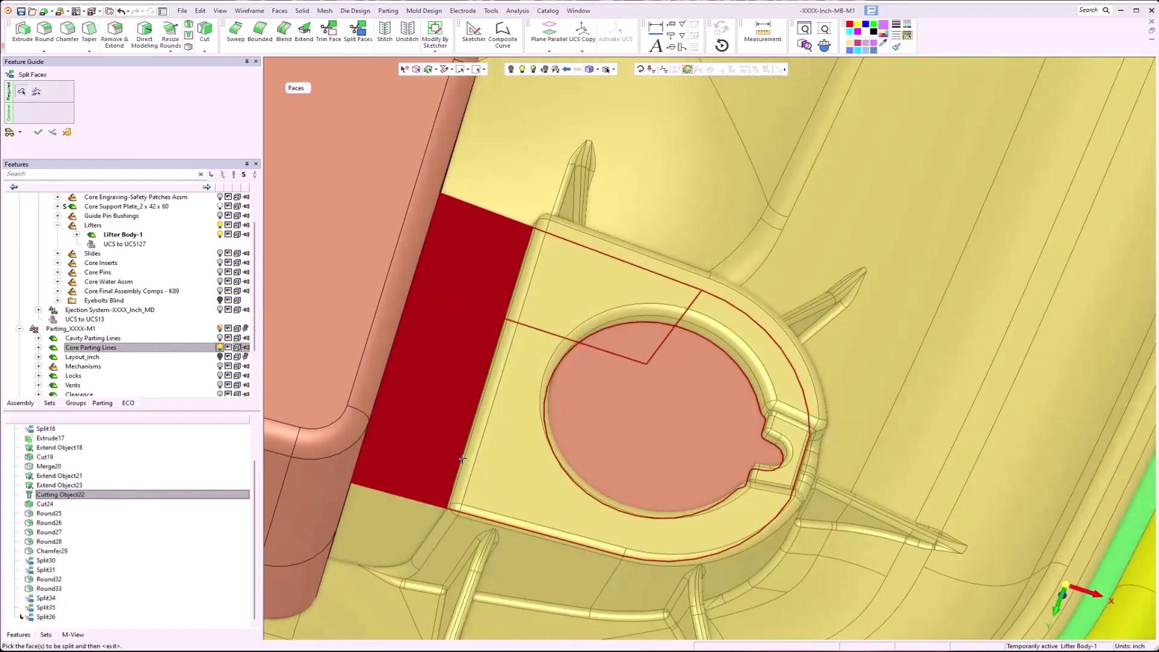
{"action": "middle_click", "coordinate": [421, 474]}
{"action": "left_click_drag", "start_coordinate": [418, 531], "coordinate": [418, 557], "text": "ctrl"}
{"action": "scroll", "coordinate": [418, 557], "scroll_direction": "up", "scroll_amount": 3}
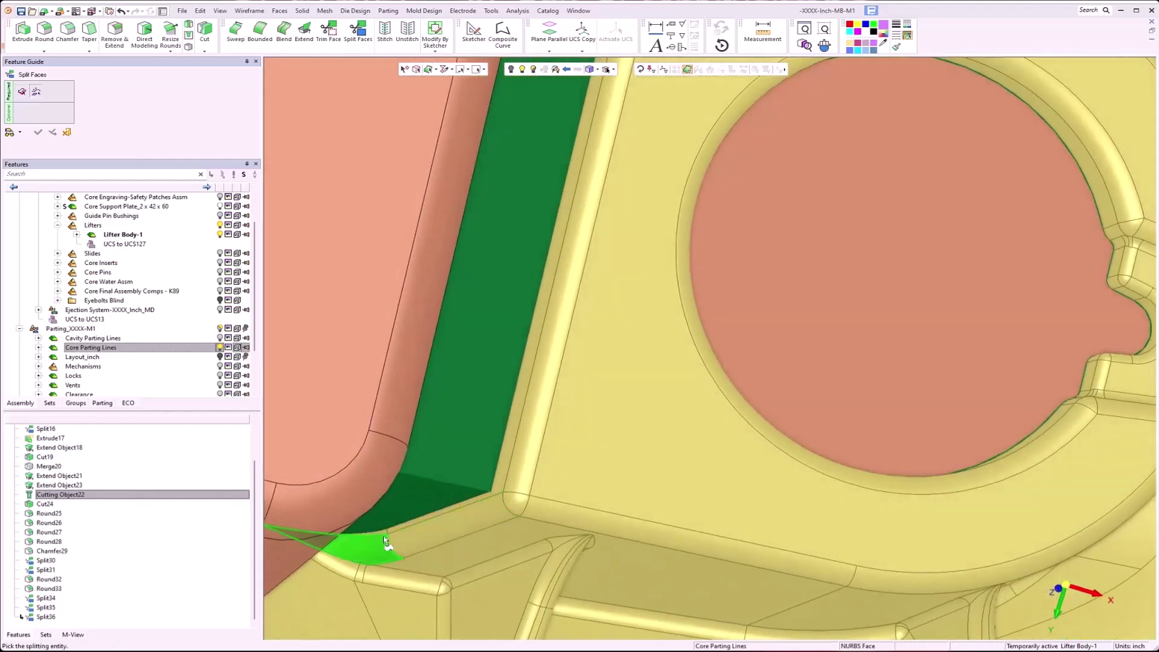
{"action": "left_click", "coordinate": [384, 536]}
{"action": "scroll", "coordinate": [658, 157], "scroll_direction": "down", "scroll_amount": 3}
{"action": "scroll", "coordinate": [671, 144], "scroll_direction": "up", "scroll_amount": 5}
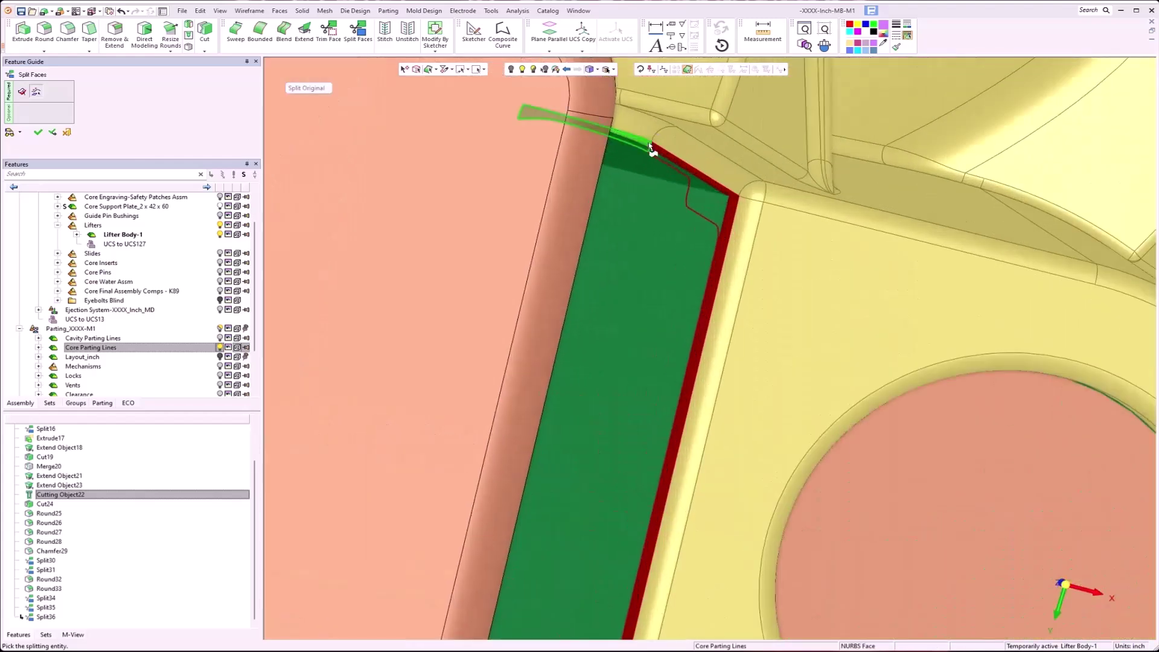
{"action": "middle_click", "coordinate": [650, 147]}
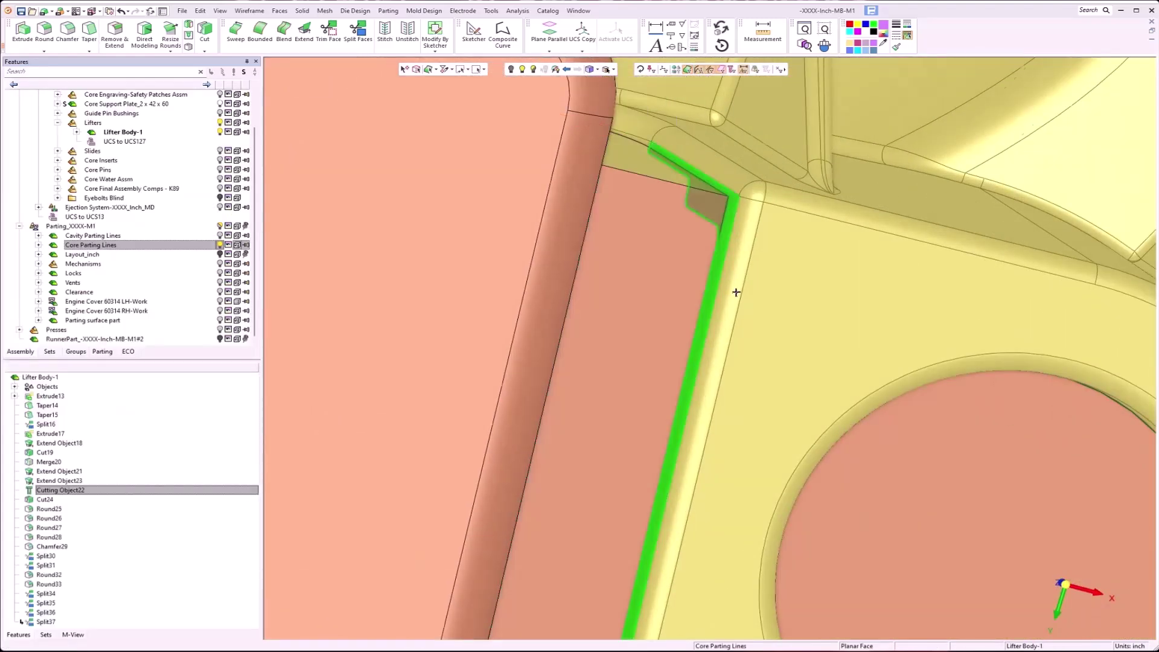
{"action": "scroll", "coordinate": [329, 318], "scroll_direction": "down", "scroll_amount": 5}
{"action": "left_click", "coordinate": [220, 244]}
Color the block's bottom, side walls, lower corner rounds, nose strip with its side patches and the notched circular patch green
{"action": "middle_click_drag", "start_coordinate": [634, 362], "coordinate": [694, 302]}
{"action": "left_click", "coordinate": [695, 392]}
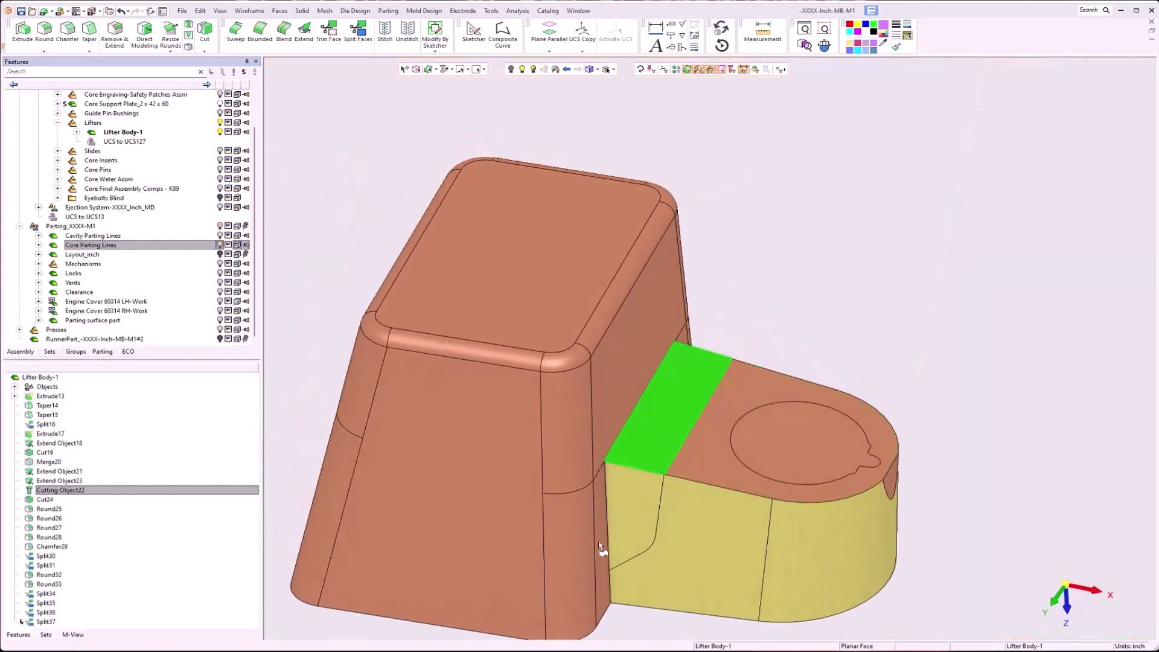
{"action": "left_click", "coordinate": [570, 575]}
{"action": "left_click", "coordinate": [396, 546]}
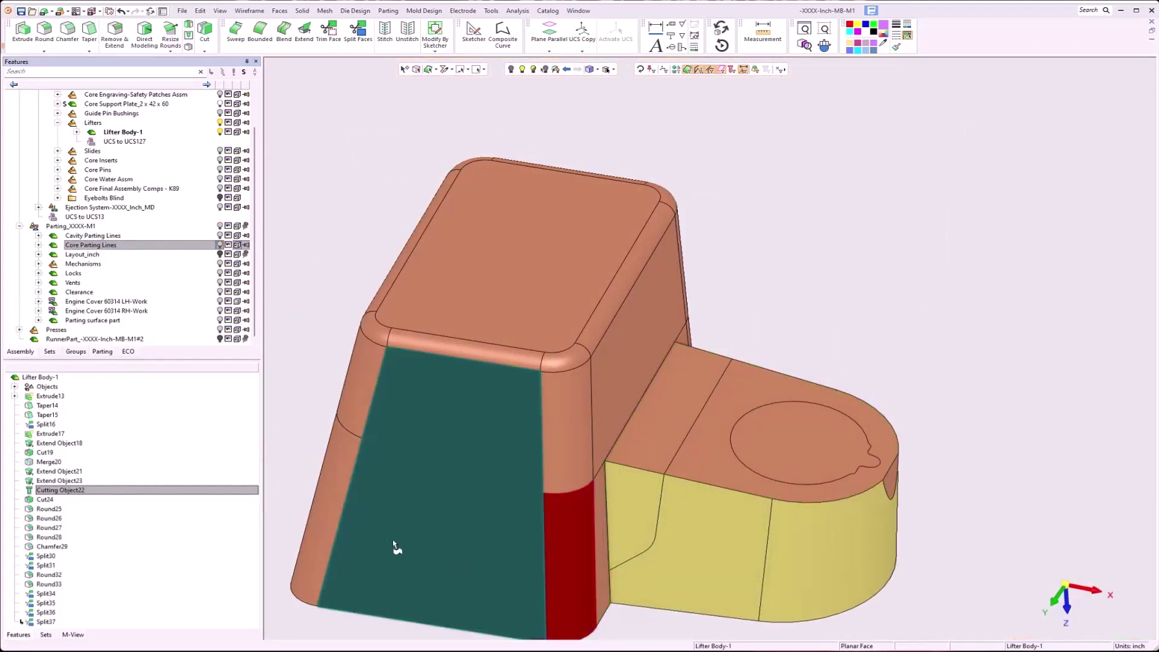
{"action": "left_click", "coordinate": [322, 545]}
{"action": "left_click", "coordinate": [516, 260]}
{"action": "left_click", "coordinate": [608, 518]}
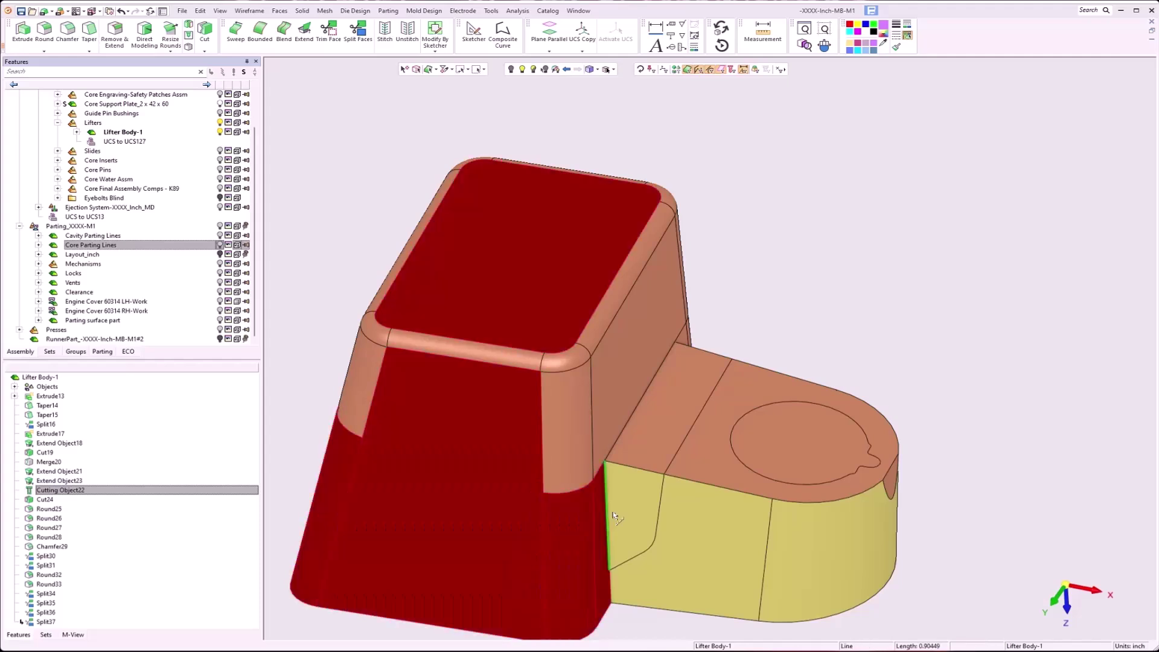
{"action": "left_click", "coordinate": [643, 454]}
{"action": "left_click", "coordinate": [620, 408]}
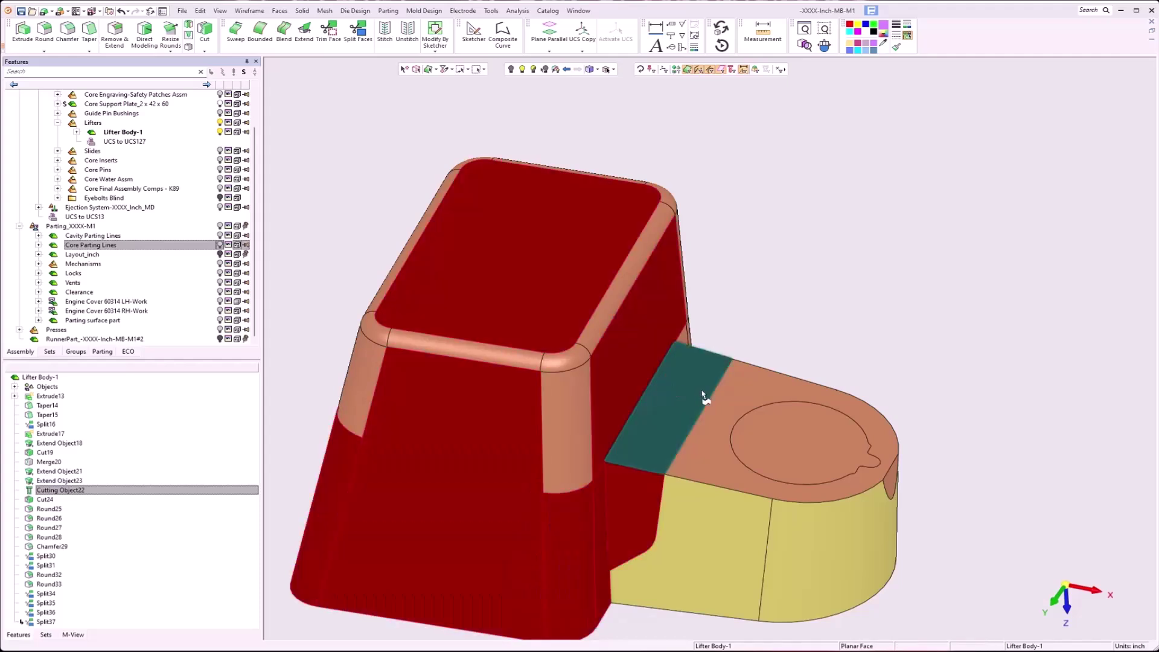
{"action": "left_click", "coordinate": [794, 459]}
{"action": "middle_click_drag", "start_coordinate": [822, 354], "coordinate": [844, 363]}
{"action": "left_click", "coordinate": [843, 362]}
{"action": "left_click", "coordinate": [880, 316]}
{"action": "left_click", "coordinate": [913, 194]}
{"action": "left_click", "coordinate": [911, 162]}
{"action": "middle_click_drag", "start_coordinate": [865, 189], "coordinate": [807, 127]}
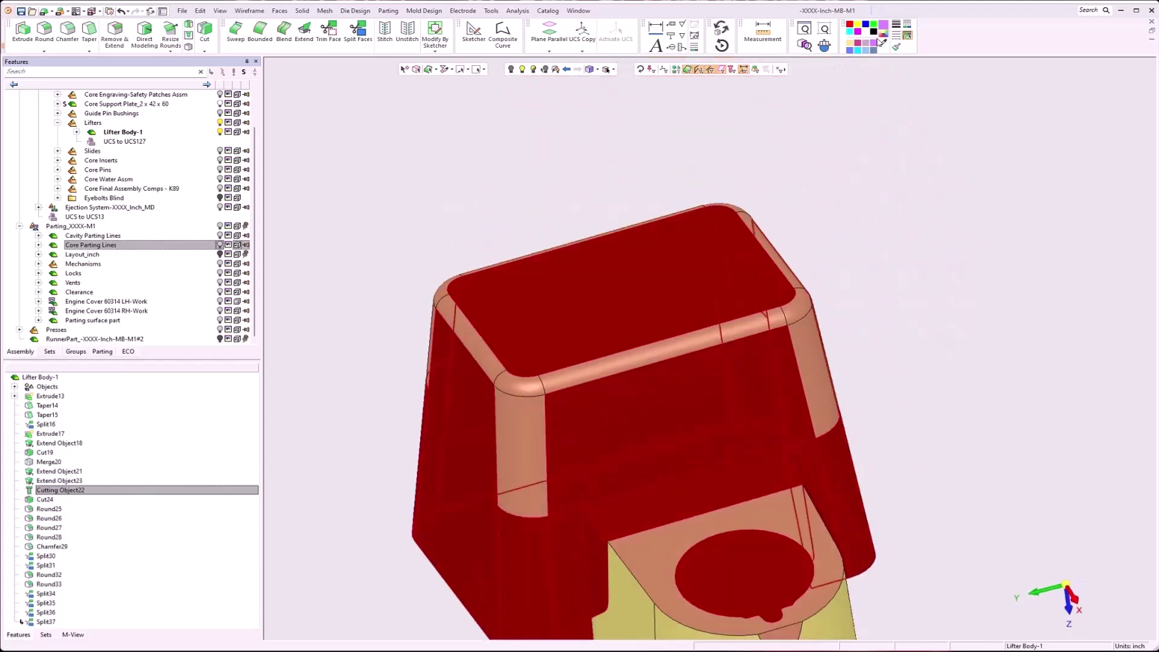
{"action": "left_click", "coordinate": [883, 36]}
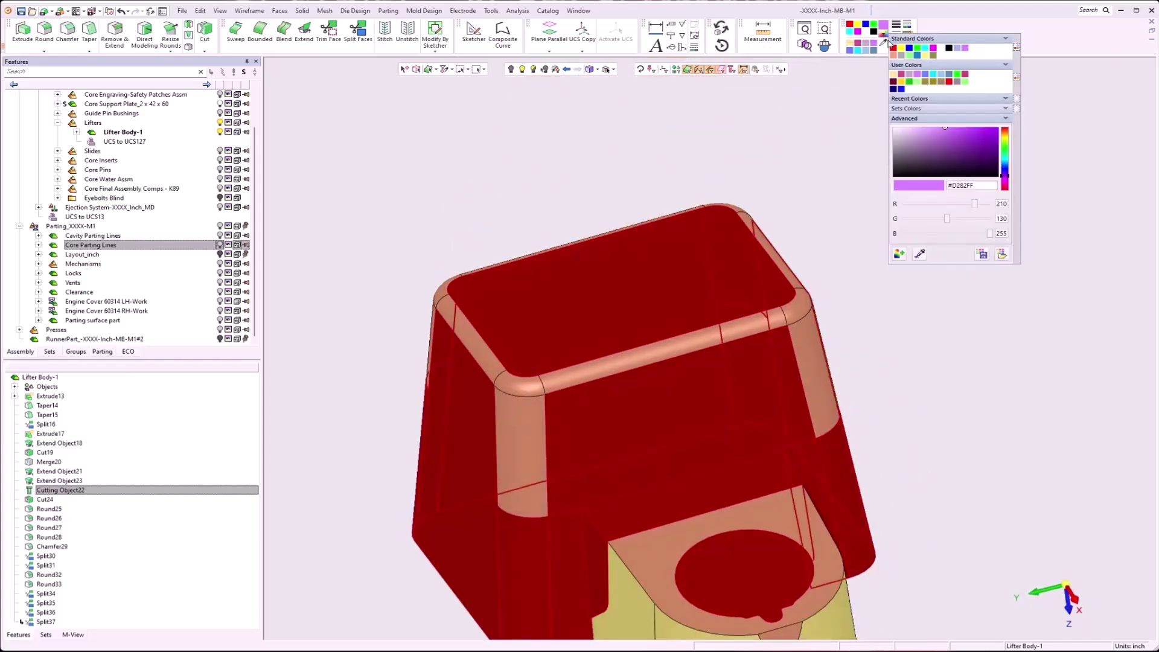
{"action": "left_click", "coordinate": [910, 58]}
Color the four split-off corner rounds next to the block's bottom and the rounded edge loop purple
{"action": "left_click", "coordinate": [508, 433]}
{"action": "left_click", "coordinate": [810, 371]}
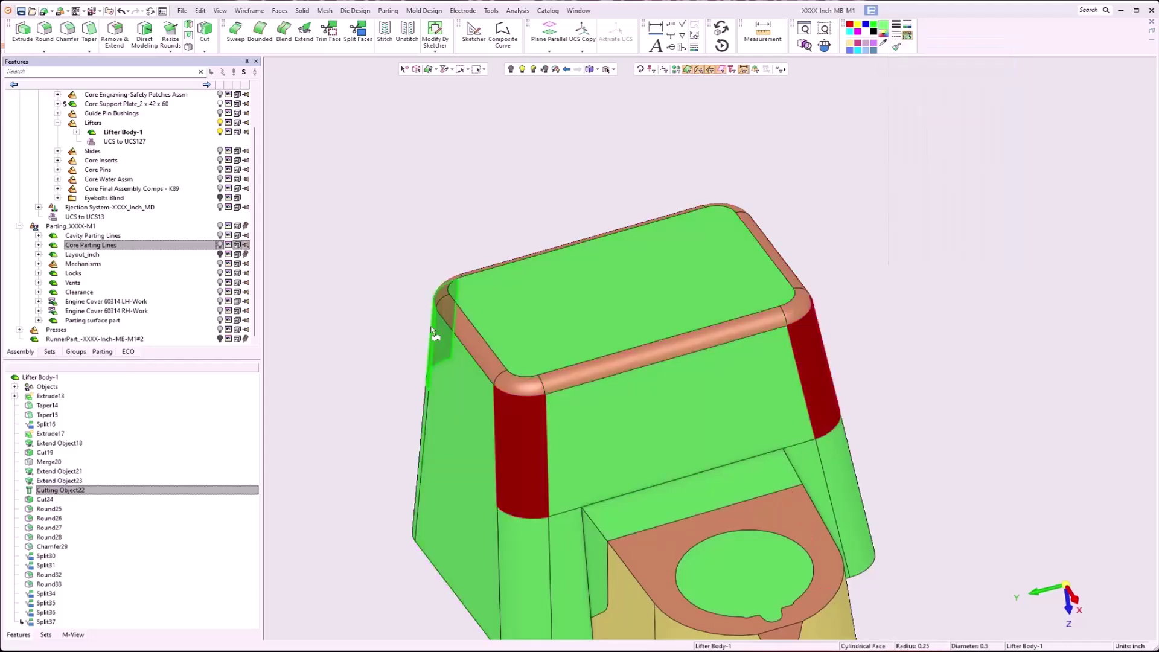
{"action": "middle_click_drag", "start_coordinate": [590, 263], "coordinate": [731, 238]}
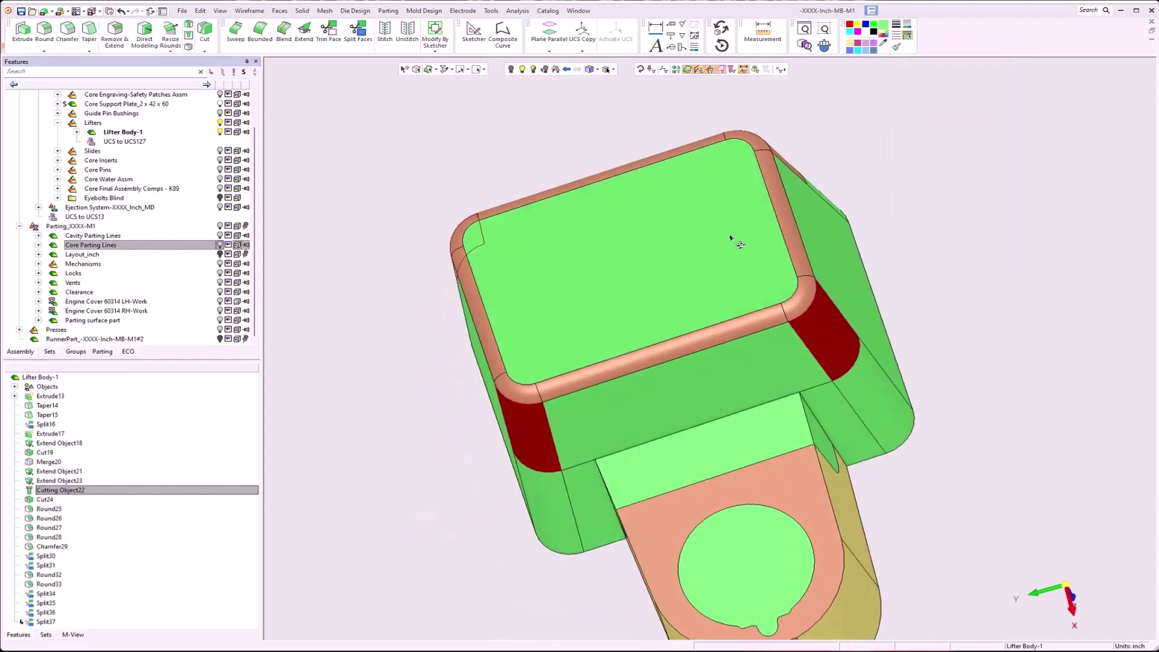
{"action": "left_click", "coordinate": [781, 152]}
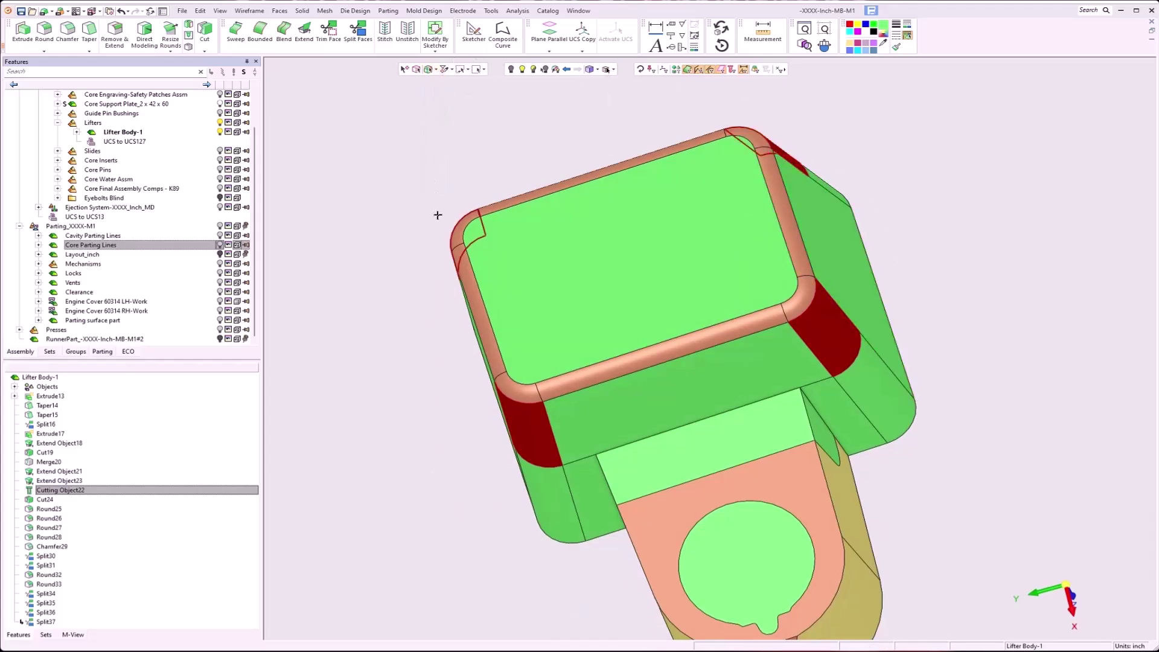
{"action": "left_click", "coordinate": [468, 230]}
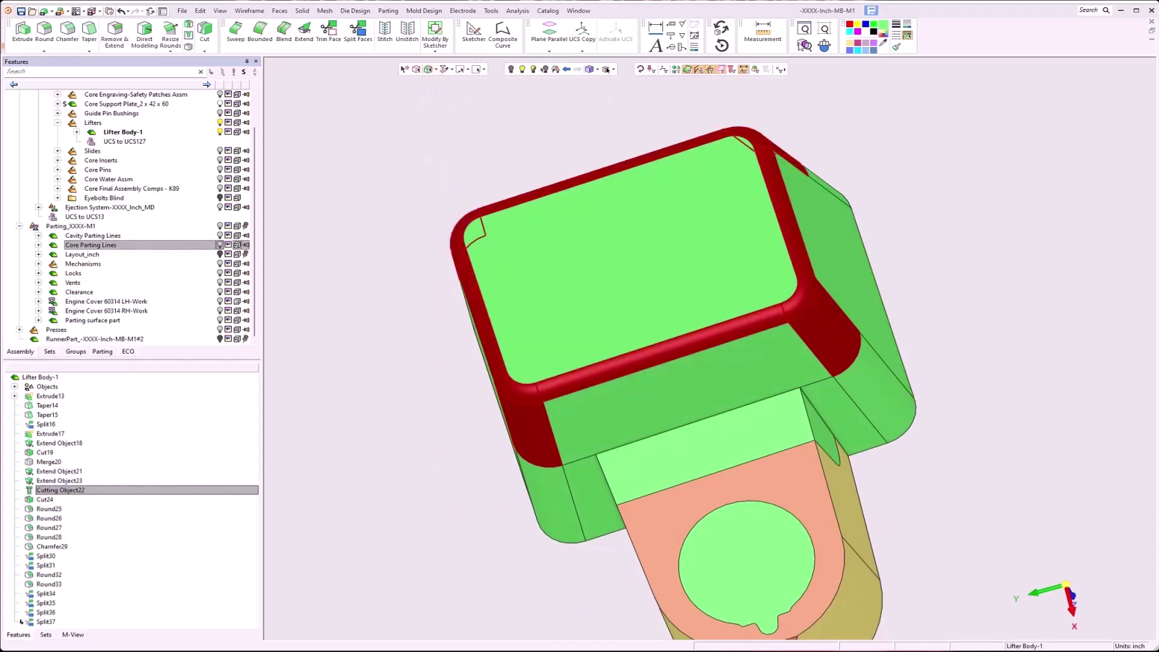
{"action": "left_click", "coordinate": [884, 36]}
{"action": "left_click", "coordinate": [966, 48]}
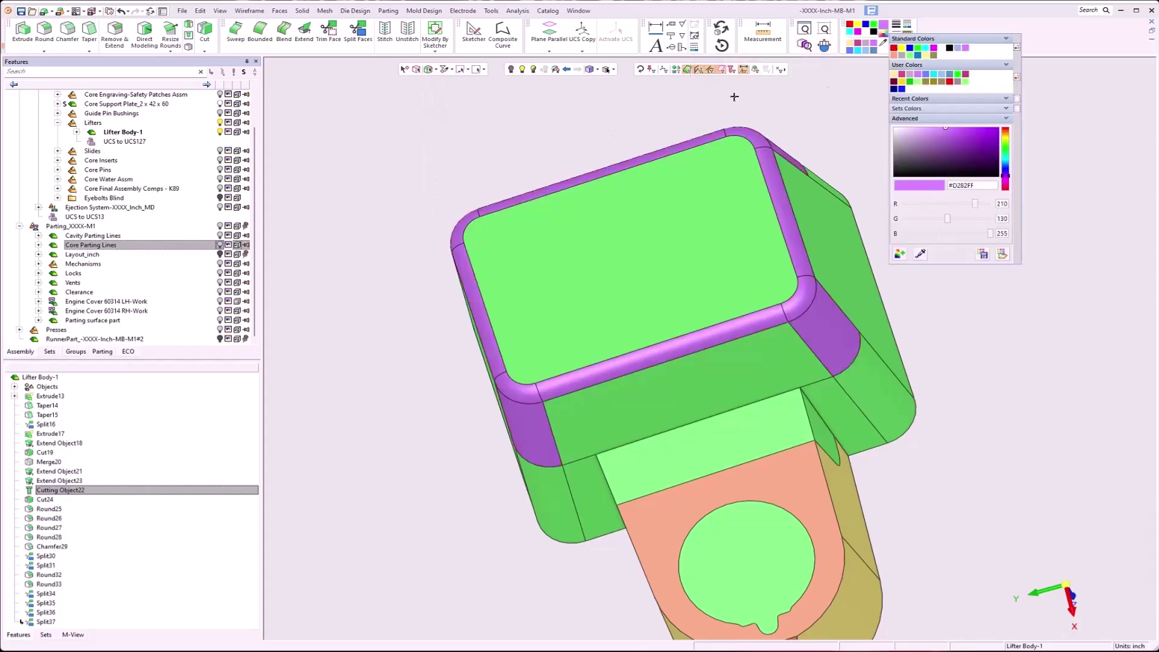
Sample the tan color from the nose's side wall and apply it to the flat nose face and the small end notch
{"action": "middle_click_drag", "start_coordinate": [609, 138], "coordinate": [812, 322]}
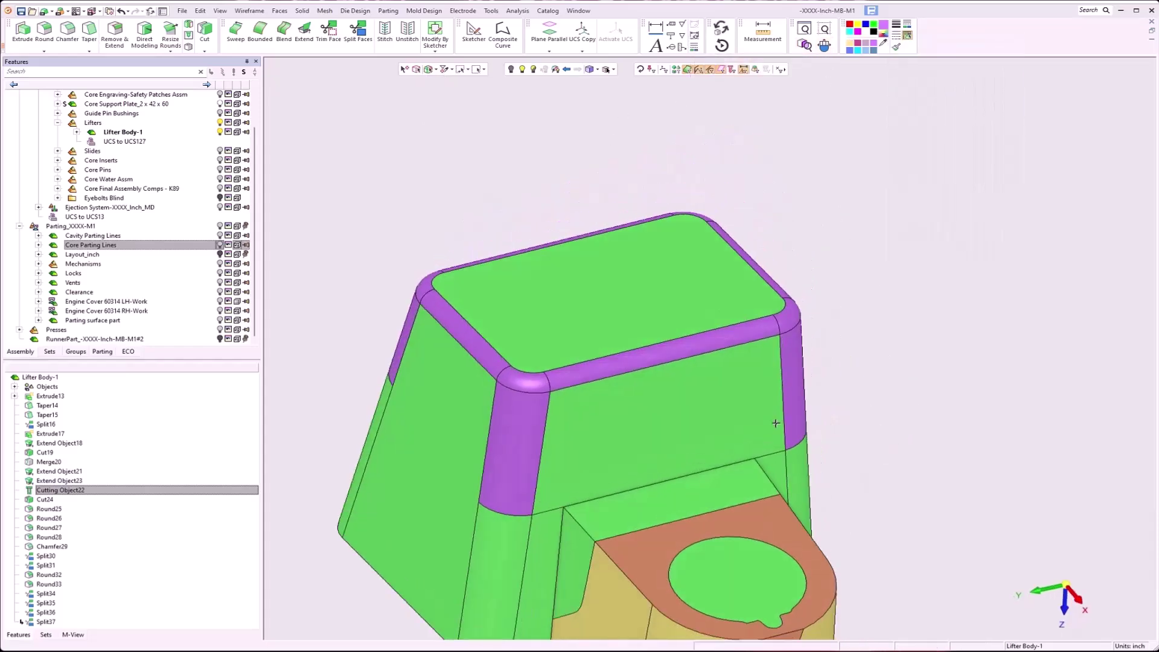
{"action": "middle_click_drag", "start_coordinate": [776, 423], "coordinate": [770, 266]}
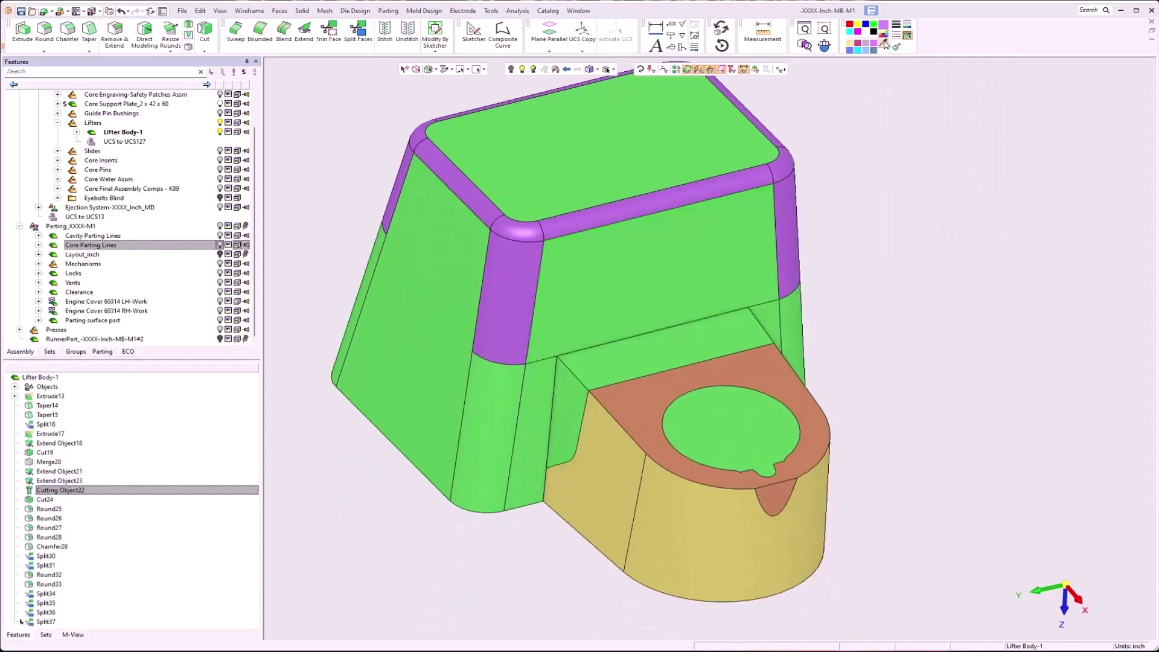
{"action": "left_click", "coordinate": [883, 42]}
{"action": "left_click", "coordinate": [627, 460]}
{"action": "left_click", "coordinate": [640, 425]}
{"action": "left_click", "coordinate": [886, 27]}
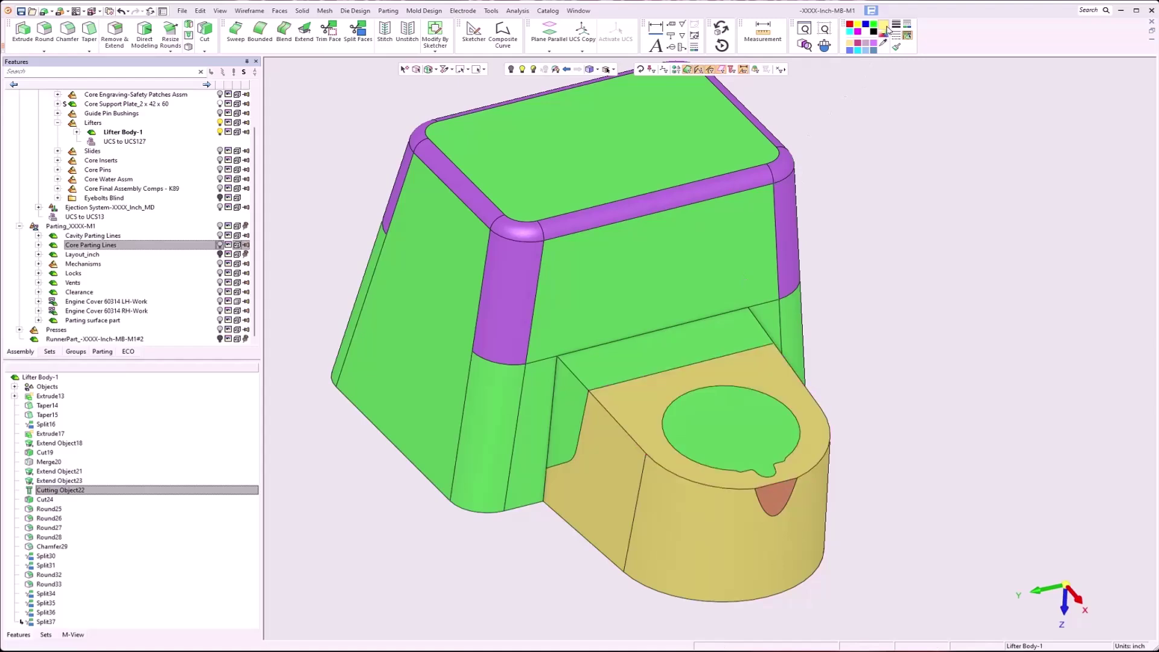
{"action": "left_click", "coordinate": [775, 496]}
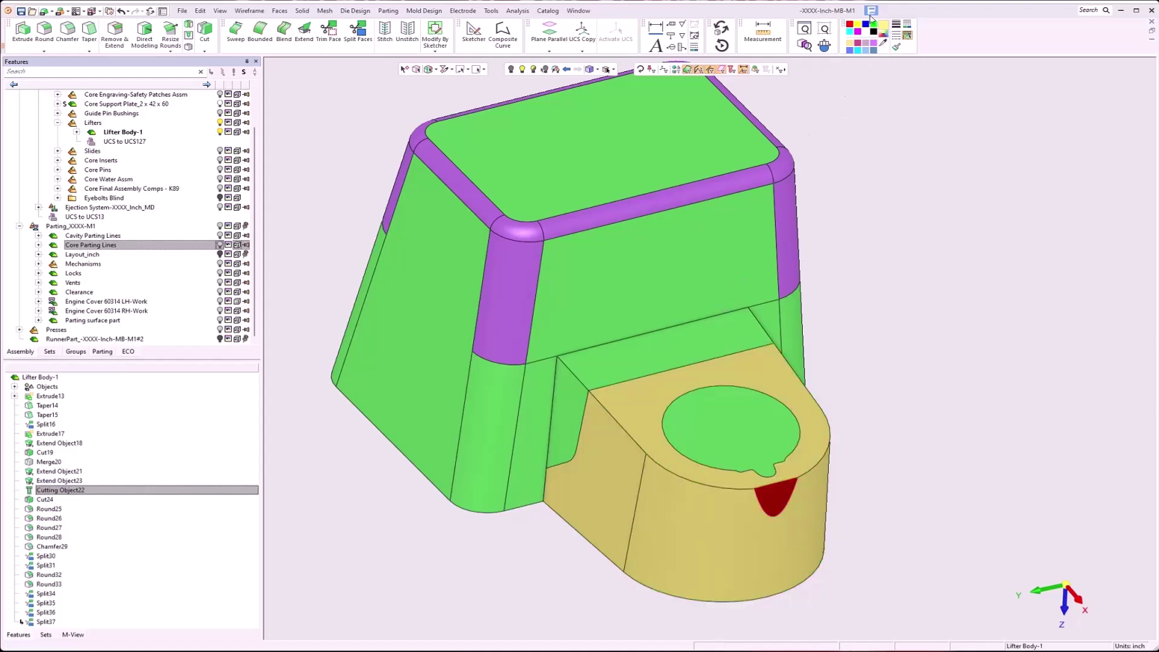
{"action": "left_click", "coordinate": [885, 25]}
Display the lifter body's own geometry instead of the surrounding block, and show Core Block_12 x 42 x 60 around it
{"action": "left_click", "coordinate": [779, 70]}
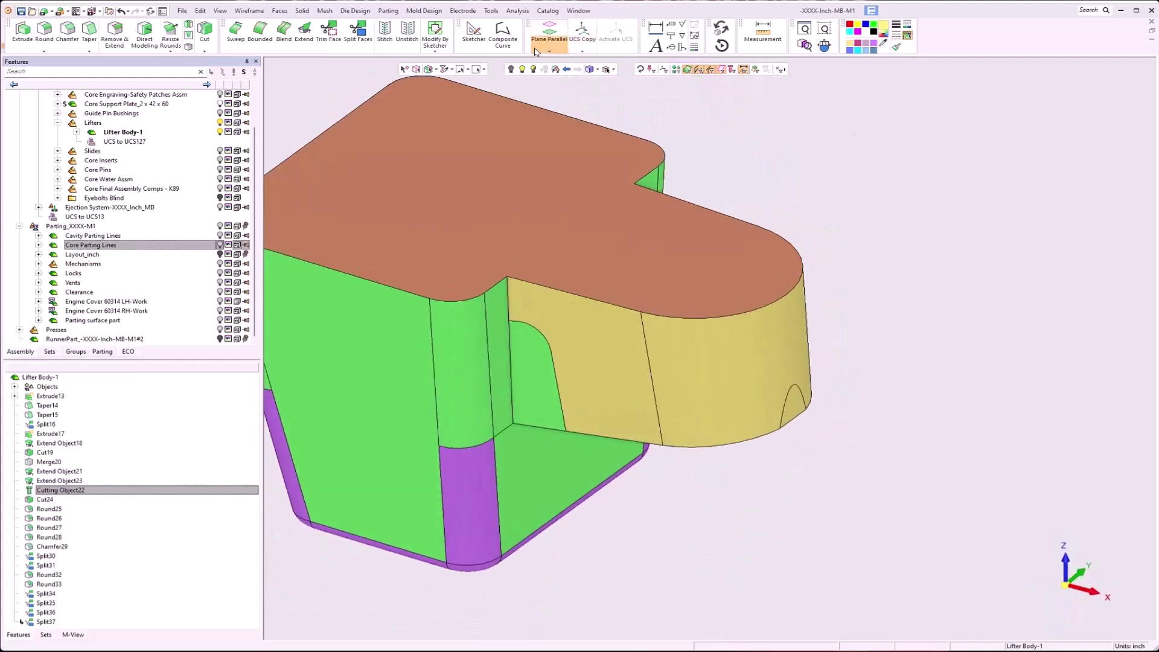
{"action": "left_click", "coordinate": [534, 71]}
{"action": "scroll", "coordinate": [534, 296], "scroll_direction": "down", "scroll_amount": 3}
{"action": "mouse_move", "coordinate": [533, 301]}
{"action": "middle_mouse_down"}
{"action": "mouse_move", "coordinate": [531, 276]}
{"action": "mouse_move", "coordinate": [532, 308]}
{"action": "middle_mouse_up"}
{"action": "scroll", "coordinate": [203, 134], "scroll_direction": "up", "scroll_amount": 2}
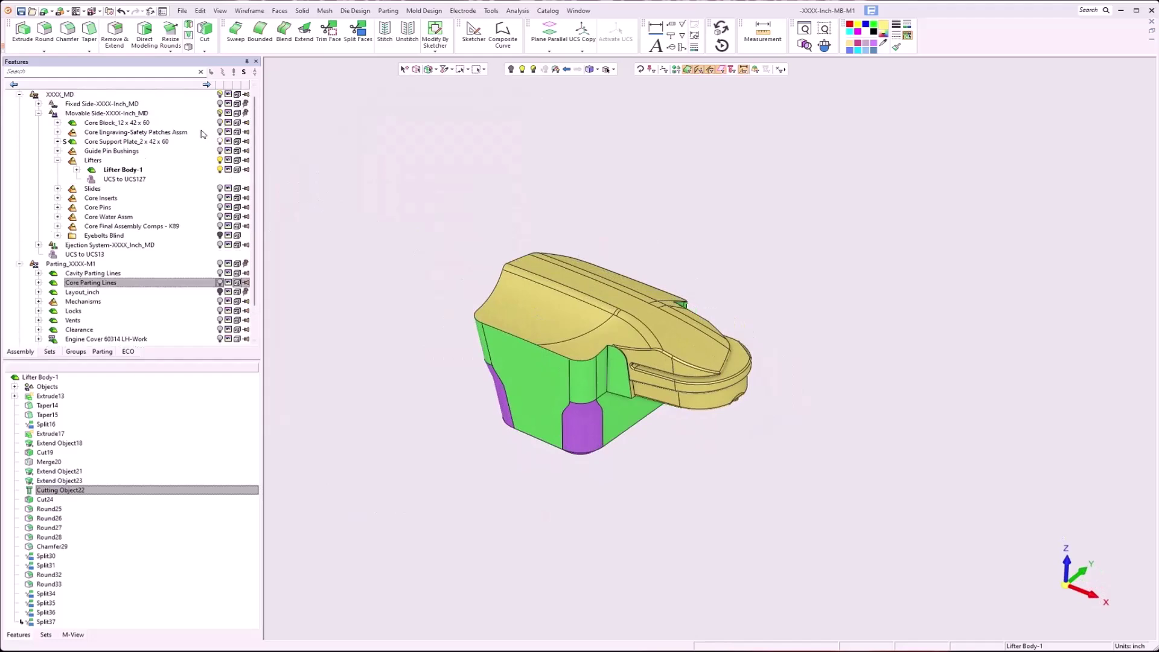
{"action": "left_click", "coordinate": [220, 123]}
{"action": "middle_click_drag", "start_coordinate": [586, 273], "coordinate": [584, 320]}
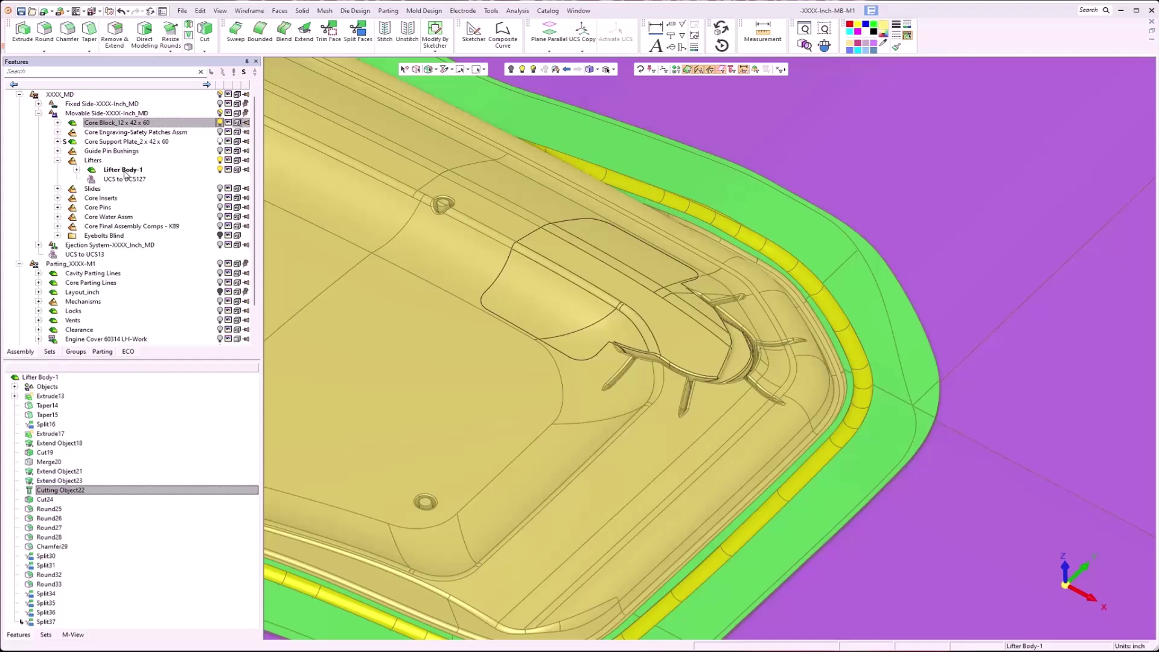
{"action": "right_click", "coordinate": [125, 171]}
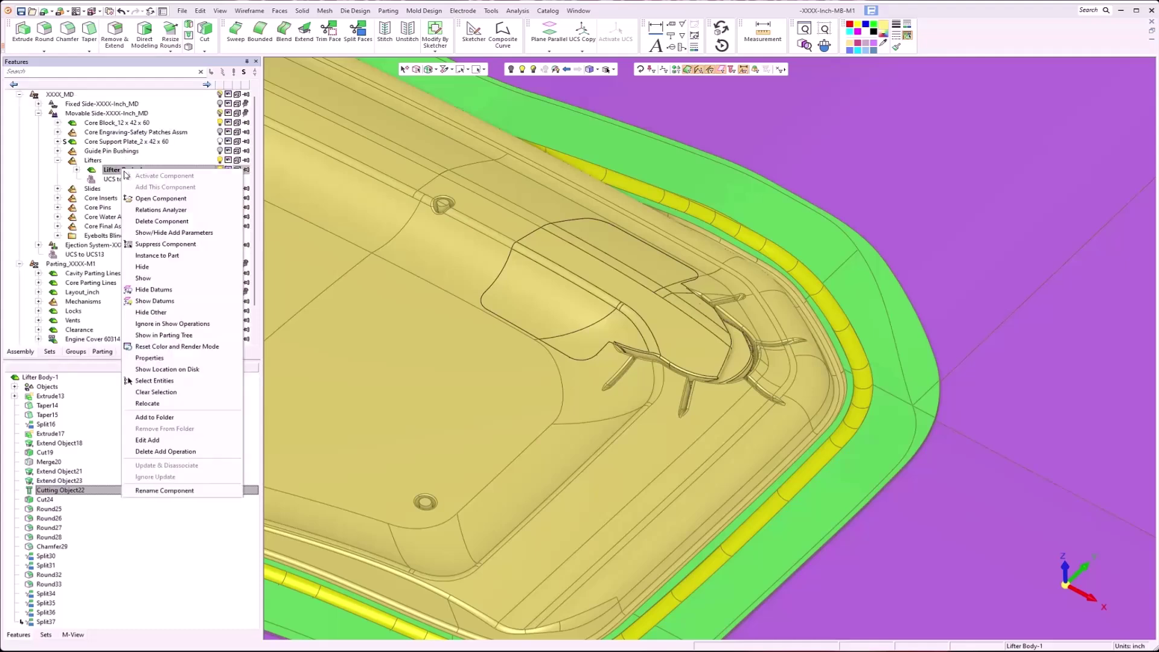
{"action": "left_click", "coordinate": [184, 452]}
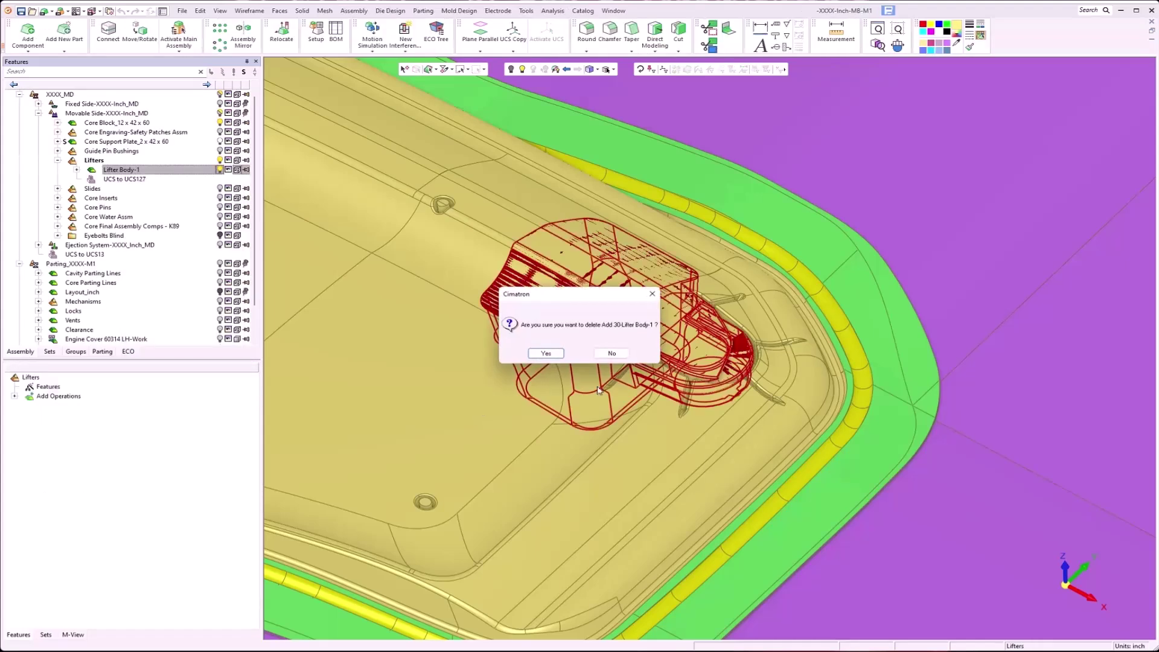
{"action": "left_click", "coordinate": [546, 353]}
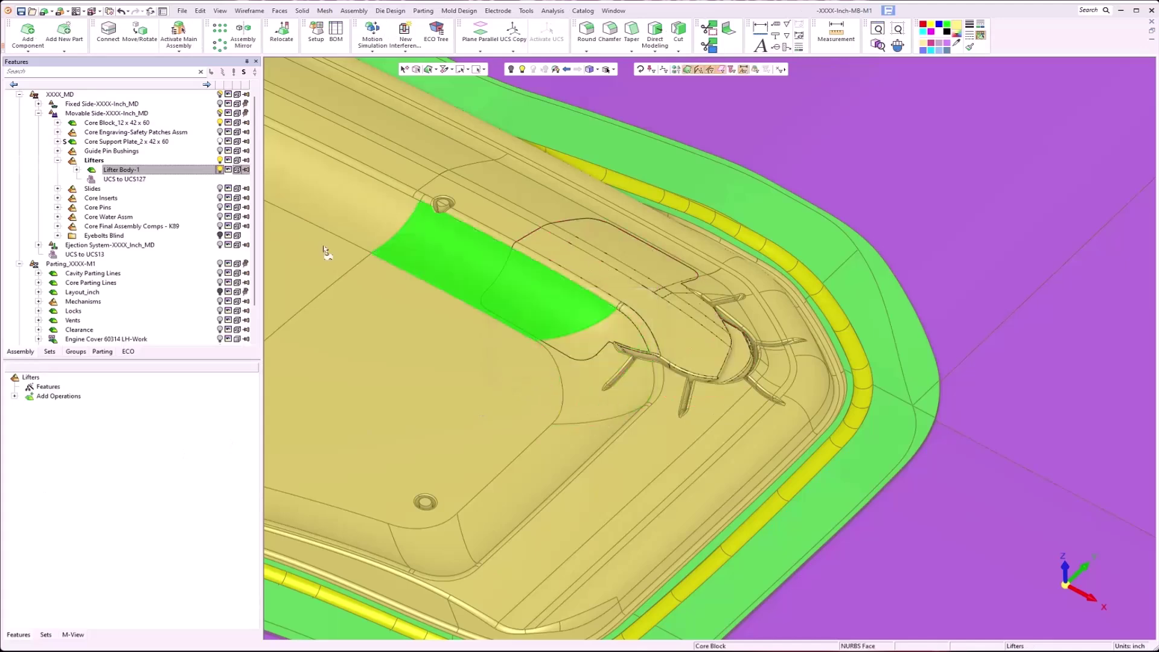
Edit the add operation of Lifter Body-1 so that it cuts Core Block, and recalculate the list of cut parts
{"action": "right_click", "coordinate": [131, 172]}
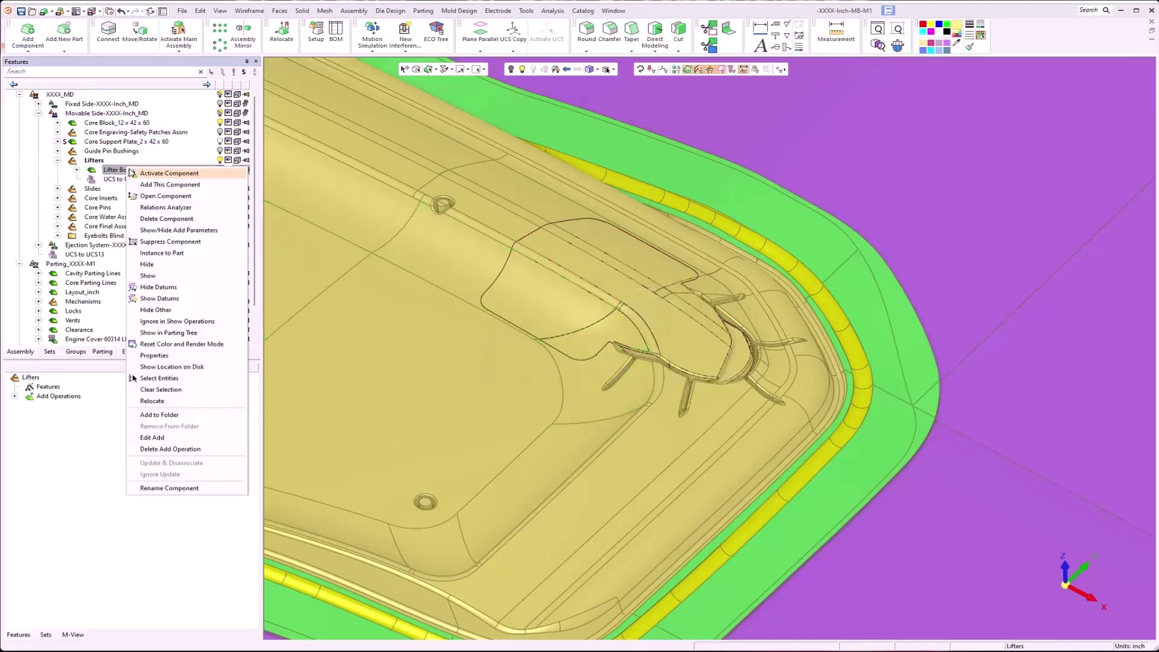
{"action": "left_click", "coordinate": [199, 442]}
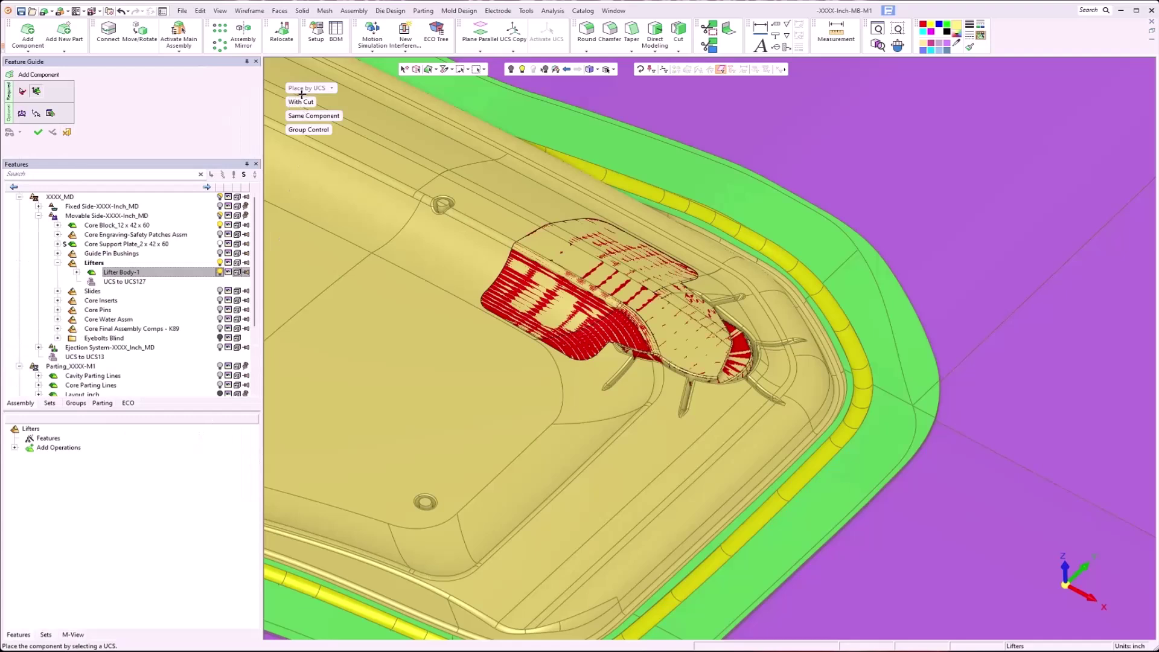
{"action": "left_click", "coordinate": [50, 113]}
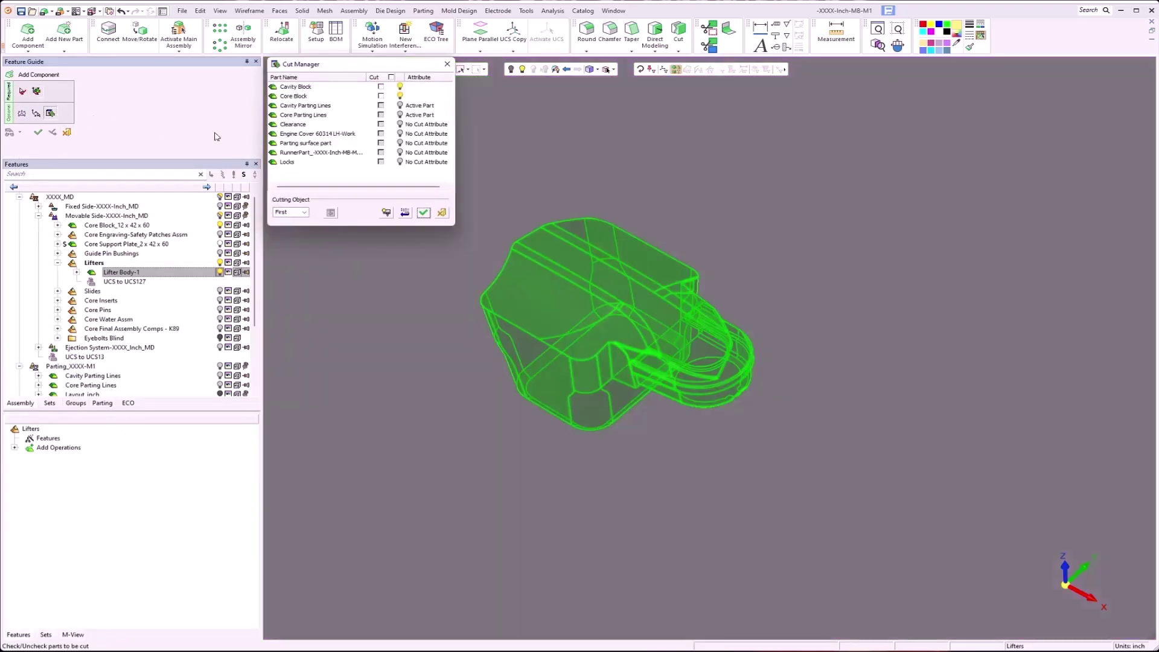
{"action": "left_click", "coordinate": [380, 96]}
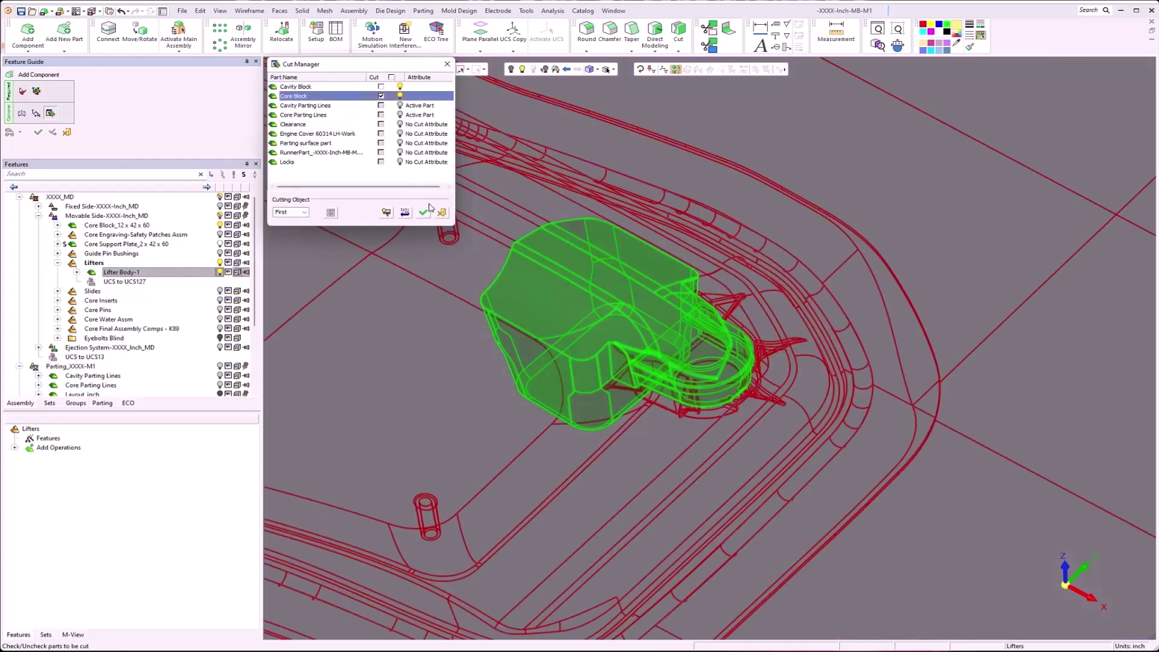
{"action": "left_click", "coordinate": [424, 212]}
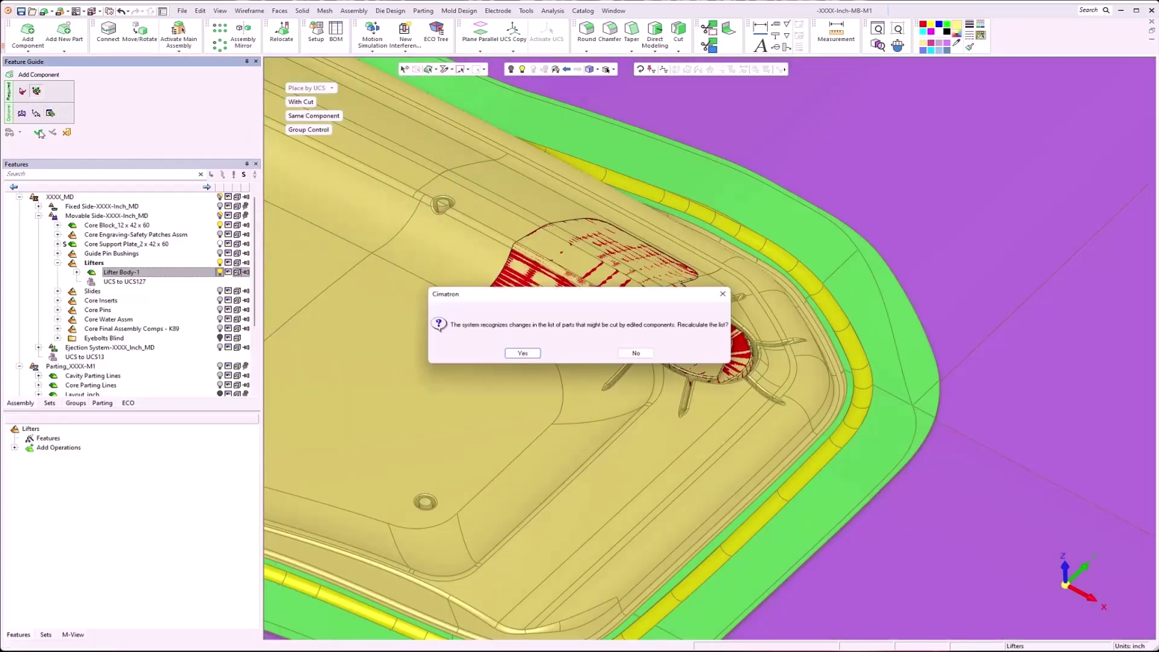
{"action": "left_click", "coordinate": [515, 353]}
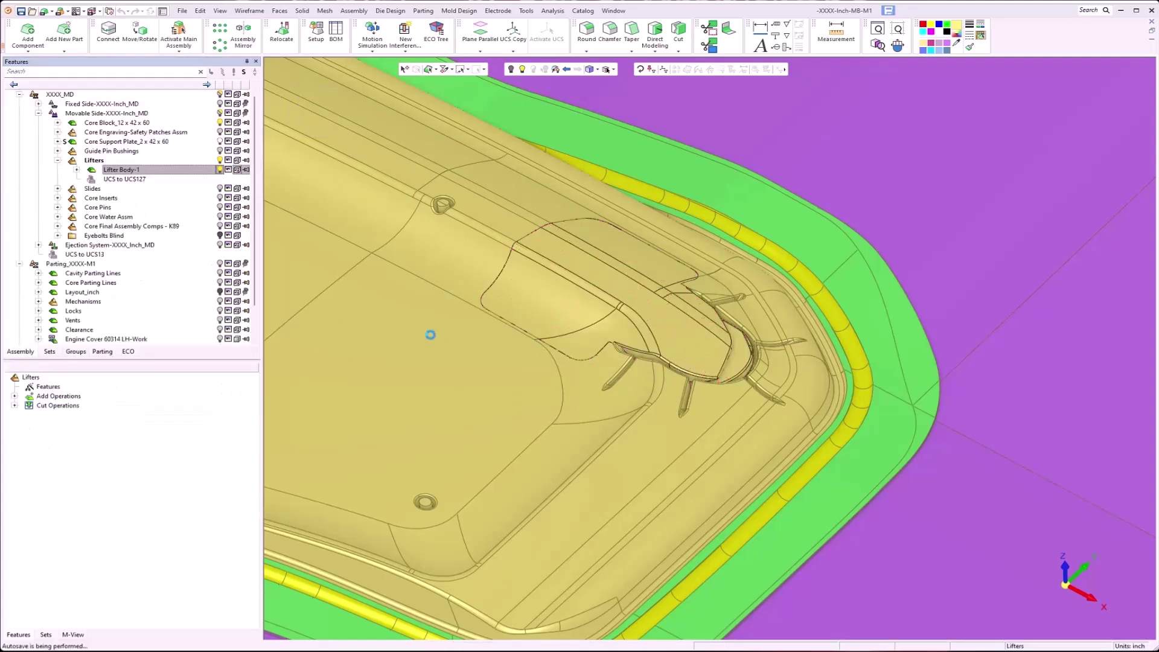
Hide Lifter Body-1 temporarily to examine the pocket cut into the core block, and show the body again
{"action": "left_click", "coordinate": [219, 171]}
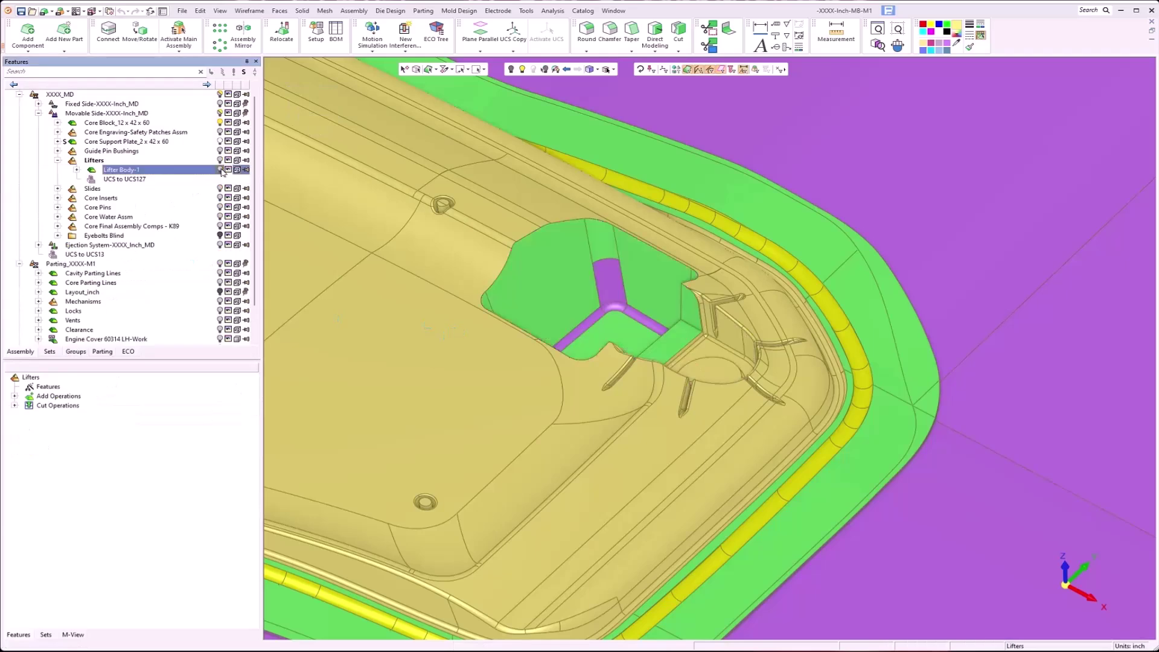
{"action": "mouse_move", "coordinate": [589, 347]}
{"action": "middle_mouse_down"}
{"action": "mouse_move", "coordinate": [611, 414]}
{"action": "mouse_move", "coordinate": [617, 354]}
{"action": "mouse_move", "coordinate": [600, 336]}
{"action": "middle_mouse_up"}
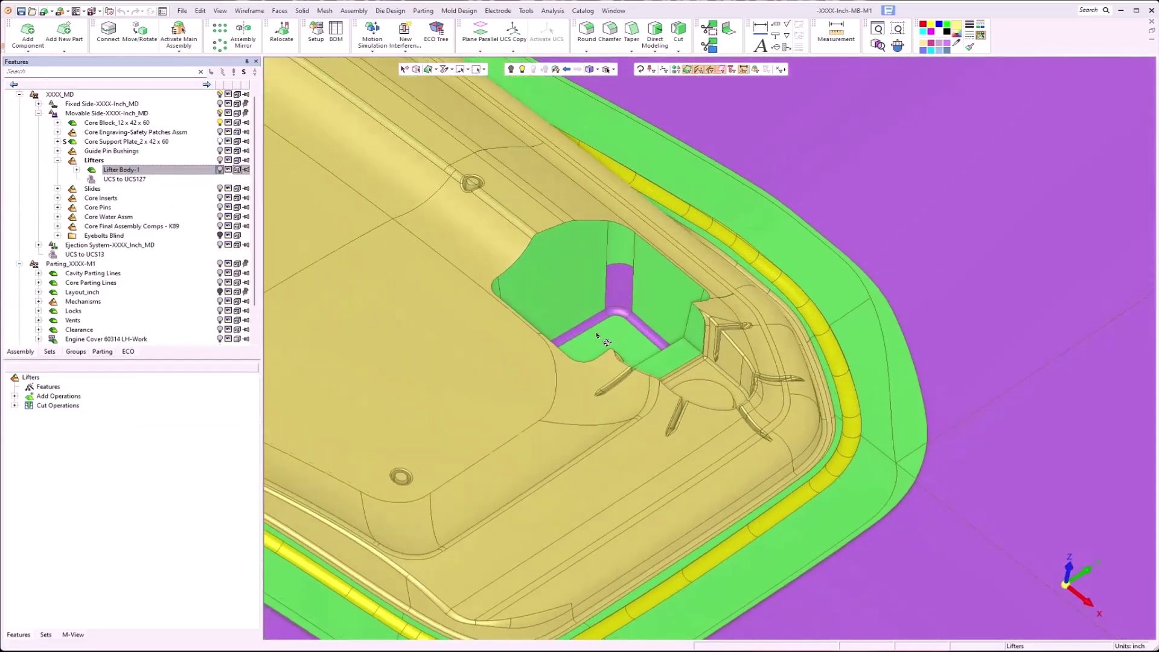
{"action": "left_click", "coordinate": [219, 169]}
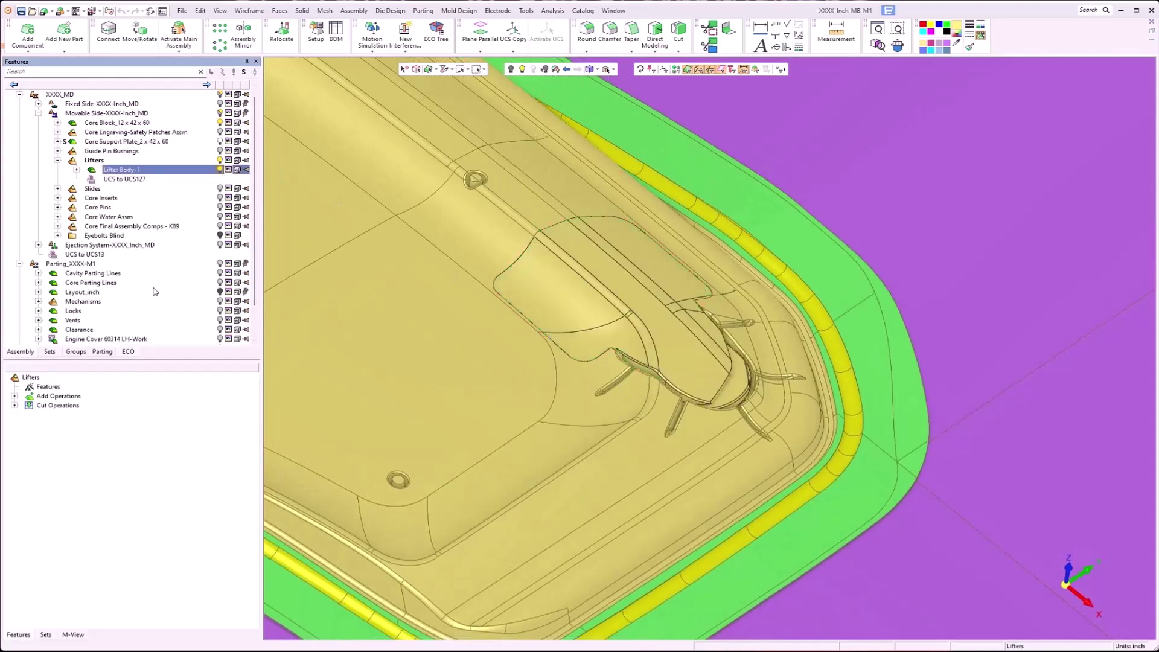
Activate Lifter Body-1, set dimension L2 of its base extrusion Extrude13 to 1.25 and update the part
{"action": "double_click", "coordinate": [122, 171]}
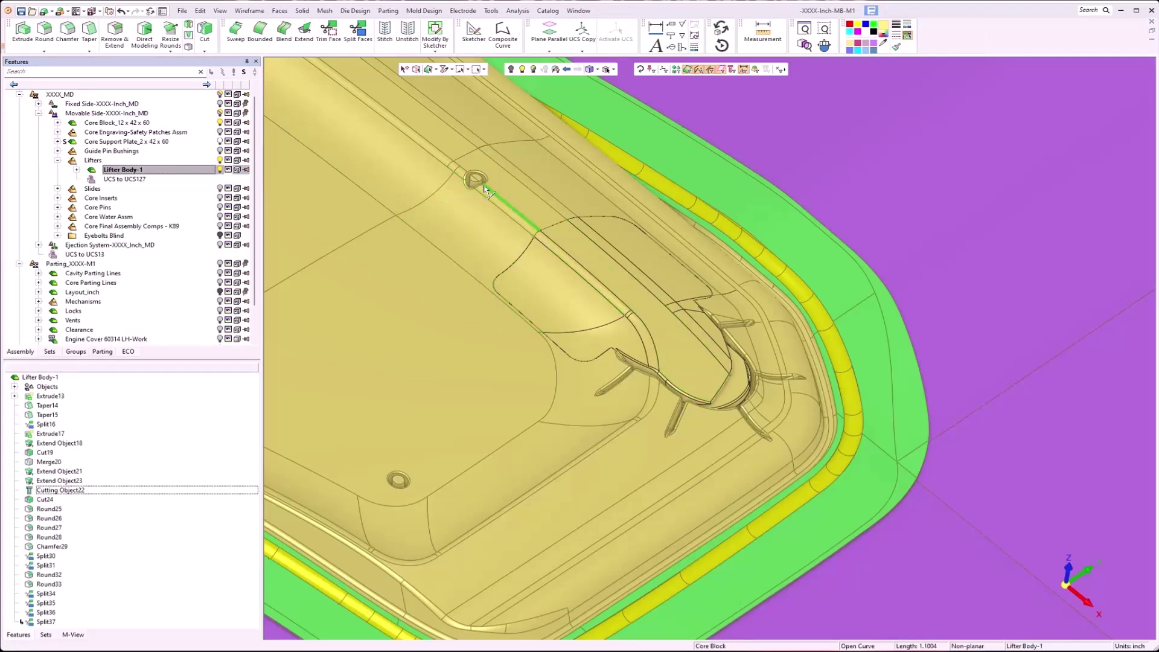
{"action": "left_click", "coordinate": [56, 398]}
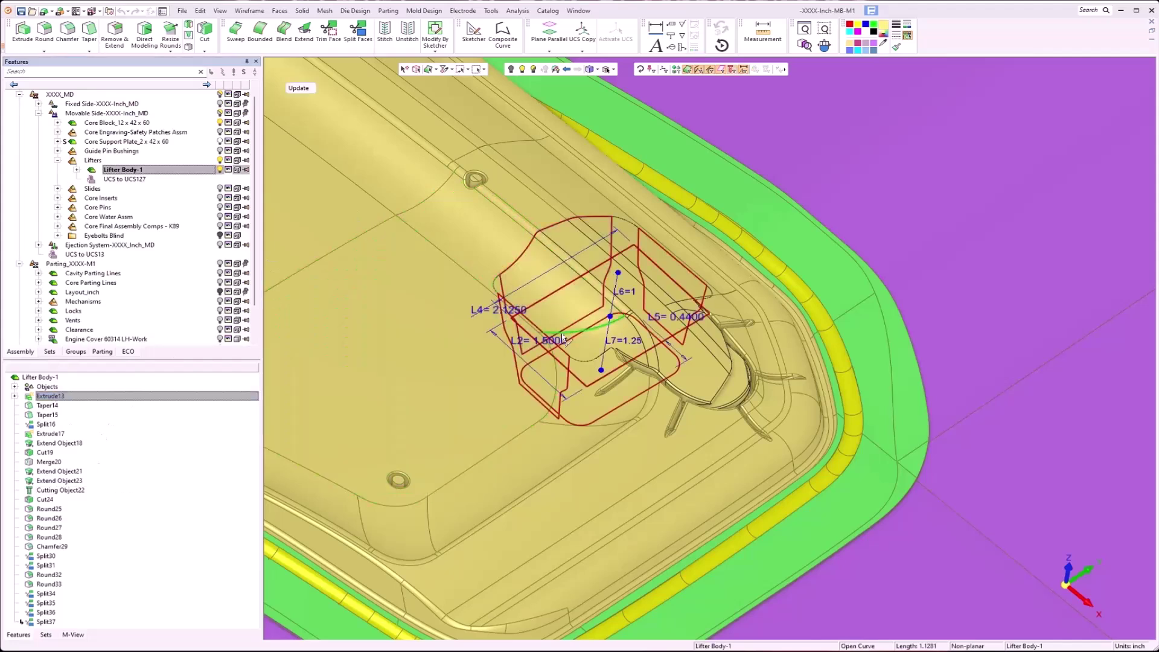
{"action": "double_click", "coordinate": [560, 339]}
{"action": "type", "text": "1.25"}
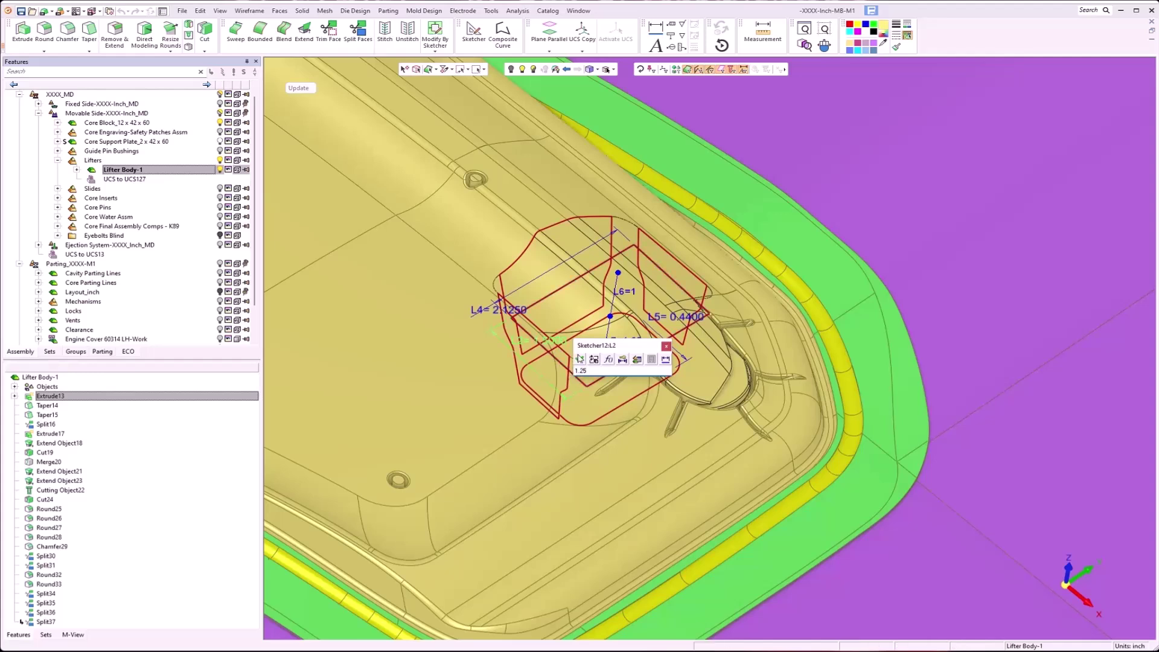
{"action": "left_click", "coordinate": [579, 357]}
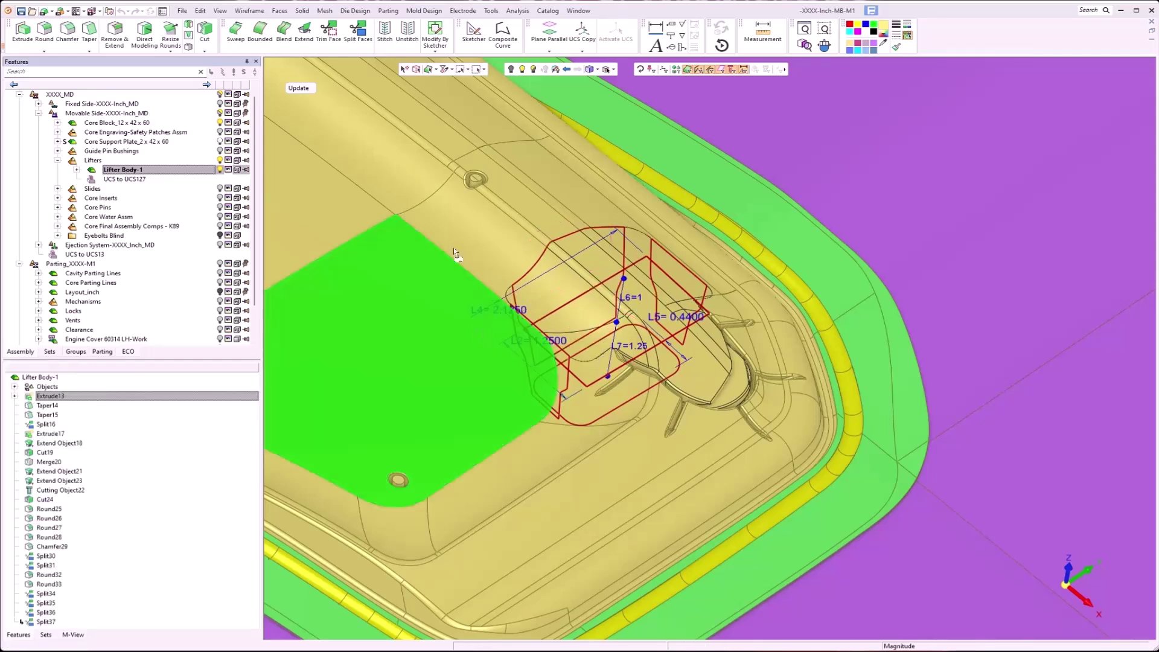
{"action": "left_click", "coordinate": [222, 171]}
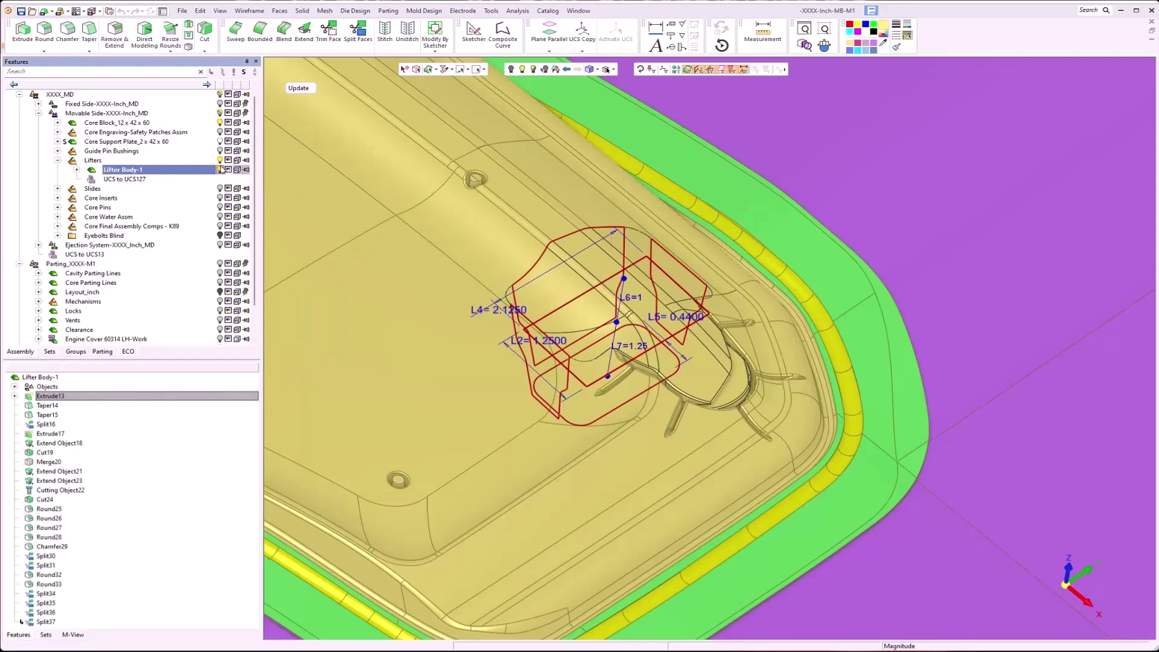
{"action": "left_click", "coordinate": [170, 162]}
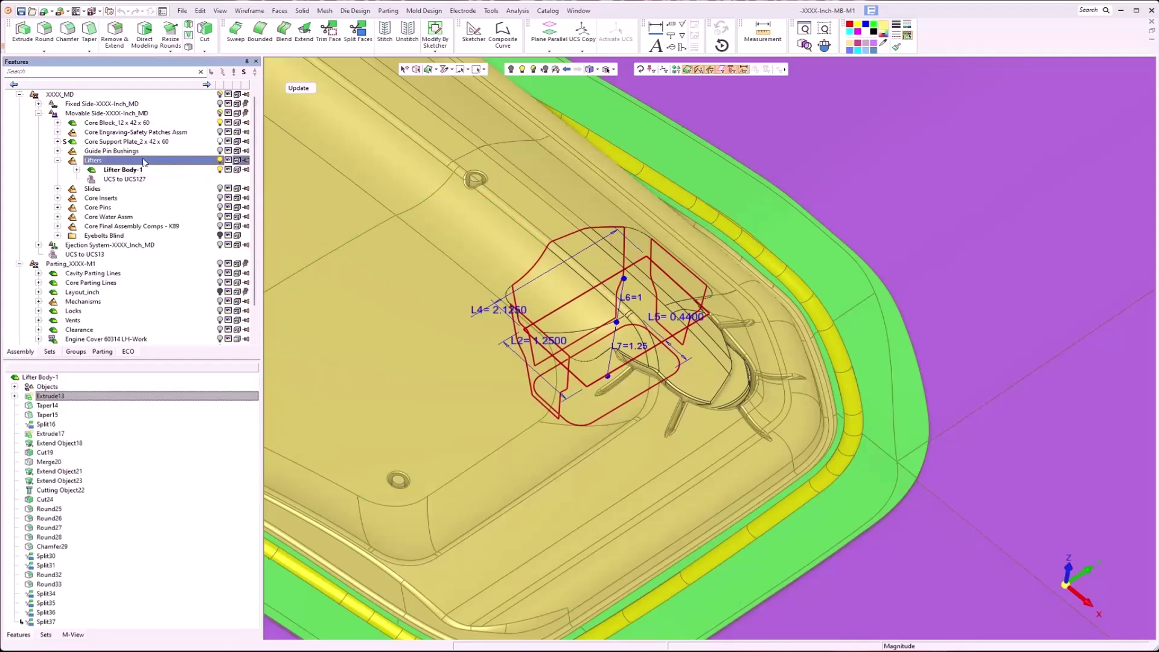
{"action": "middle_click", "coordinate": [345, 179]}
Reactivate the Lifters subassembly and hide Lifter Body-1 briefly to check the updated core pocket
{"action": "double_click", "coordinate": [193, 161]}
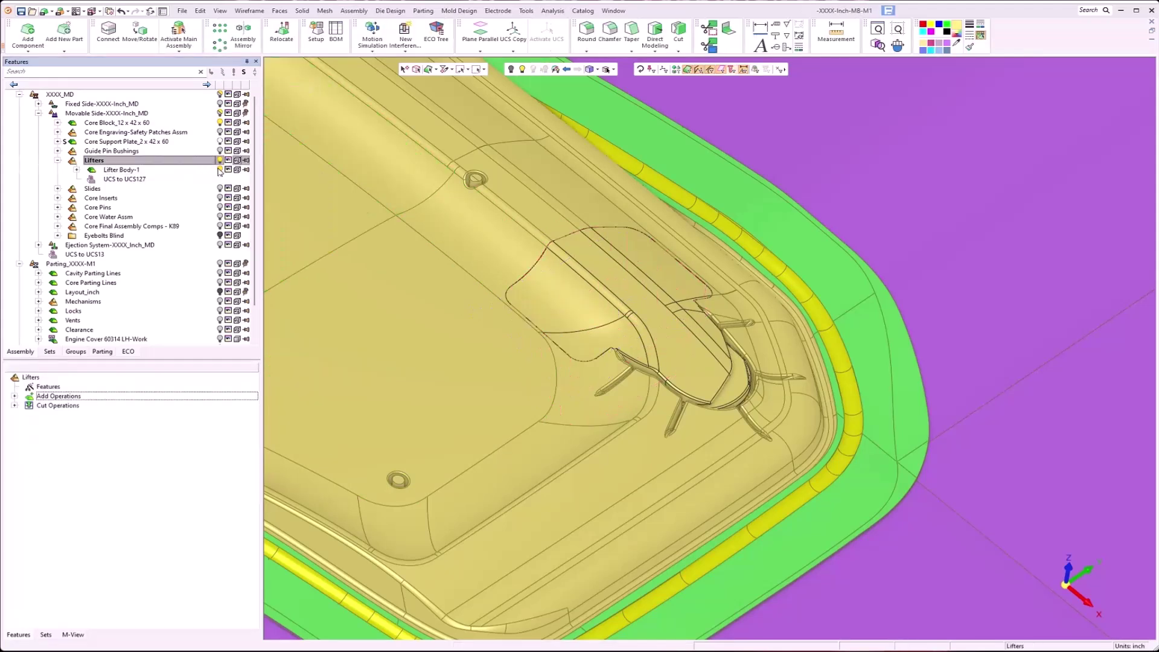
{"action": "left_click", "coordinate": [220, 170]}
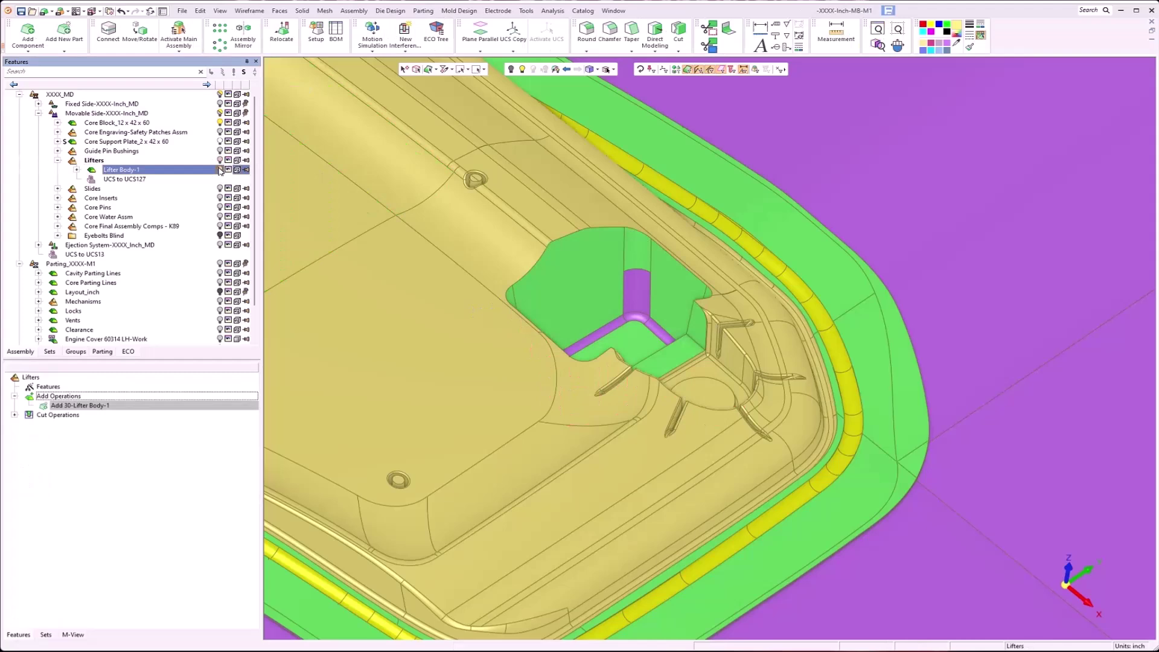
{"action": "left_click", "coordinate": [220, 170]}
Hide Core Block_12 x 42 x 60 and the Lifters subassembly, and show Core Parting Lines instead
{"action": "left_click", "coordinate": [221, 122]}
{"action": "middle_click_drag", "start_coordinate": [589, 361], "coordinate": [615, 335]}
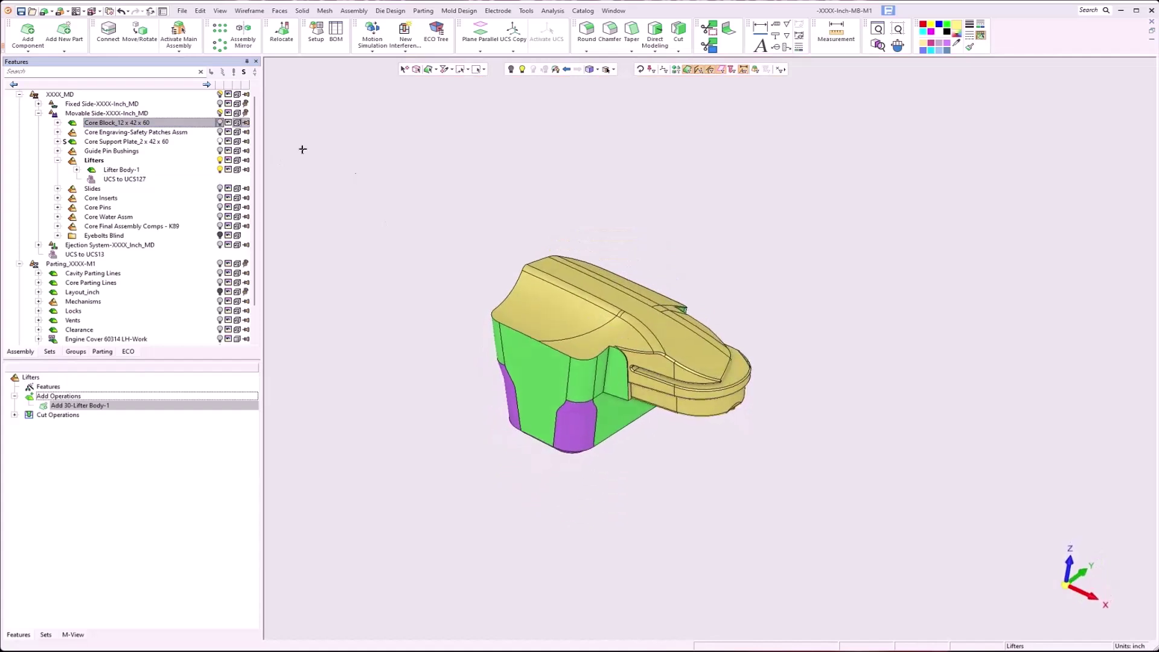
{"action": "left_click", "coordinate": [220, 160]}
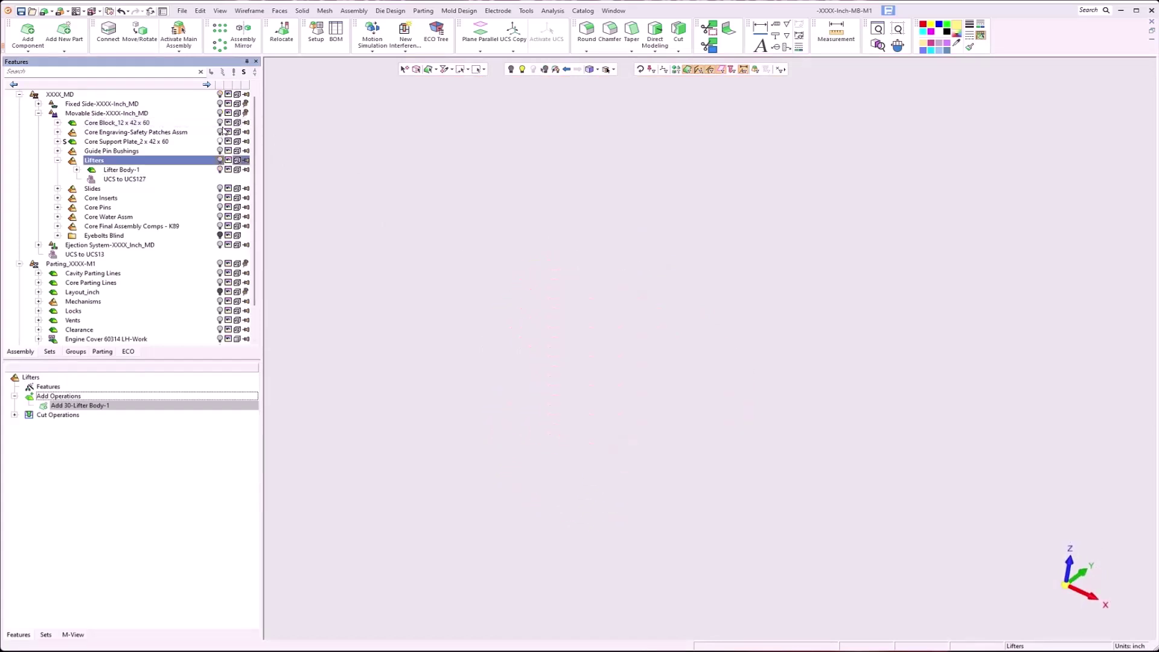
{"action": "left_click", "coordinate": [220, 282]}
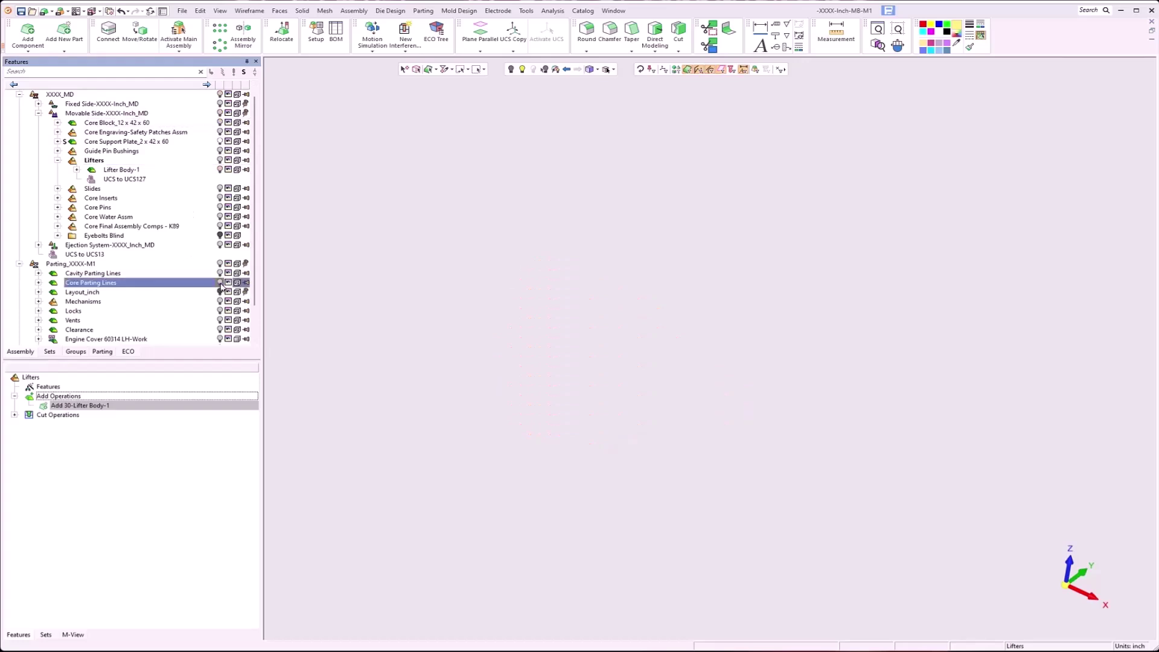
{"action": "scroll", "coordinate": [597, 389], "scroll_direction": "down", "scroll_amount": 3}
{"action": "middle_click_drag", "start_coordinate": [609, 401], "coordinate": [556, 166]}
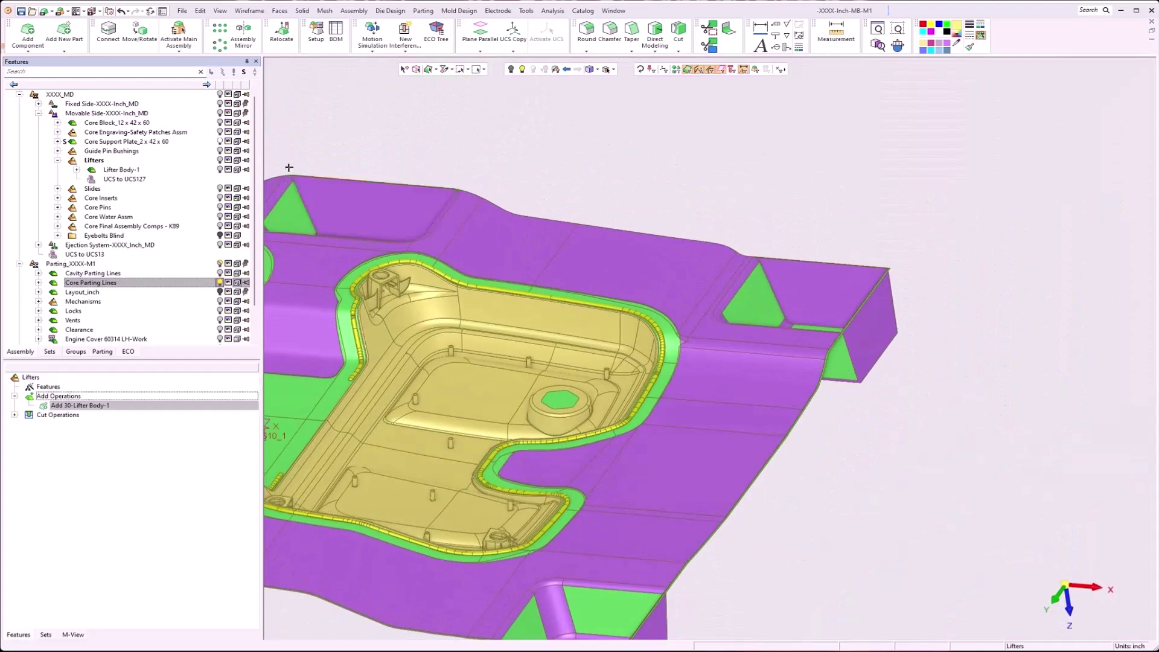
Add a new part named Lifter Body-2 to the Lifters subassembly, placed on the assembly UCS
{"action": "left_click", "coordinate": [354, 13]}
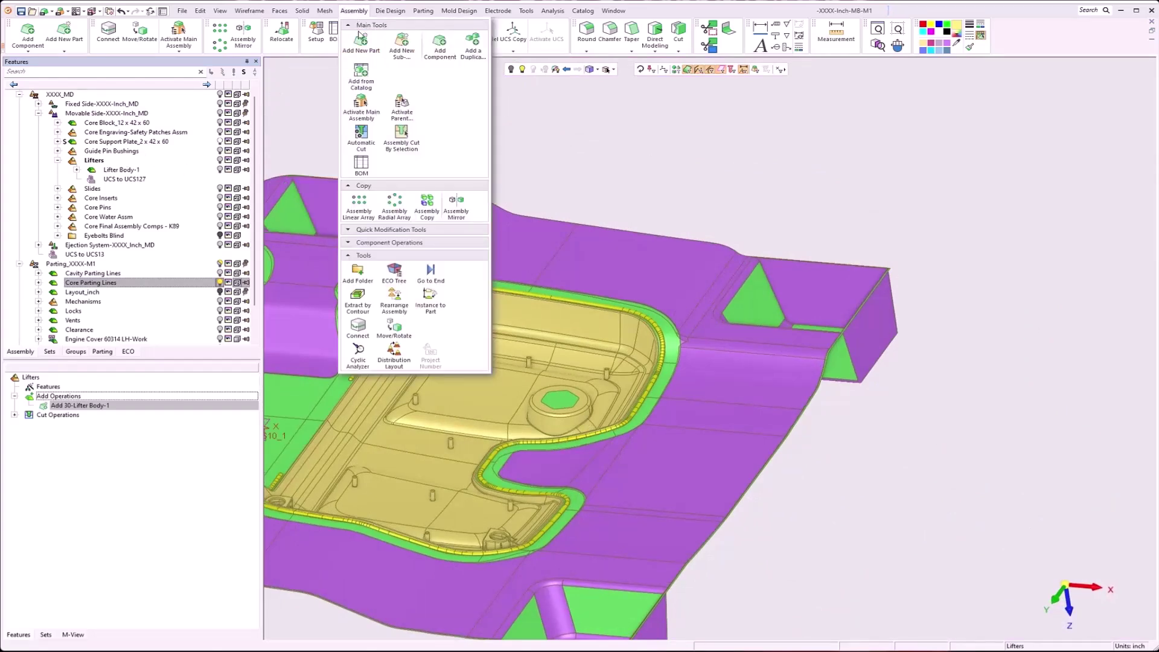
{"action": "left_click", "coordinate": [365, 49]}
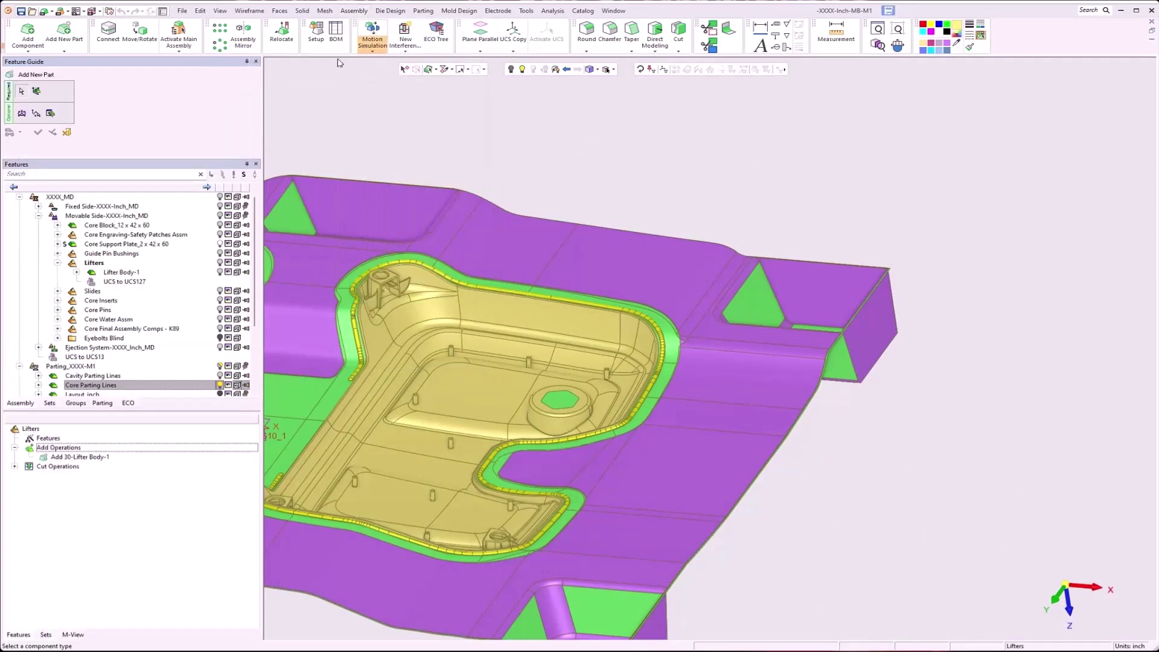
{"action": "type", "text": "Lifter Body-2"}
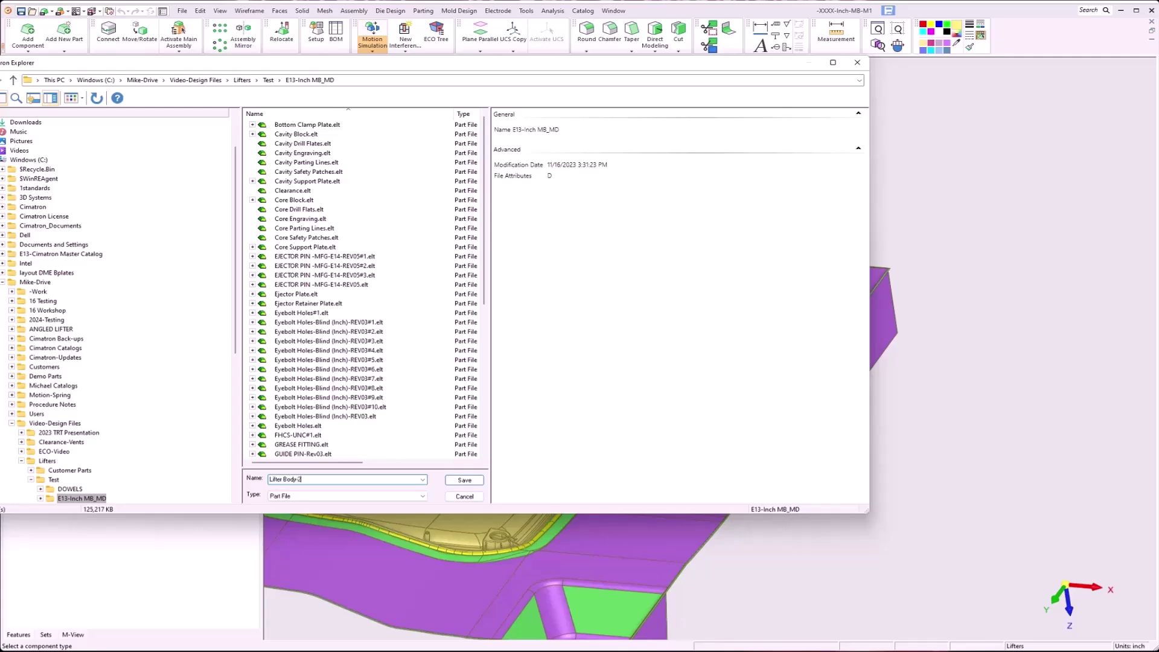
{"action": "key", "text": "Return"}
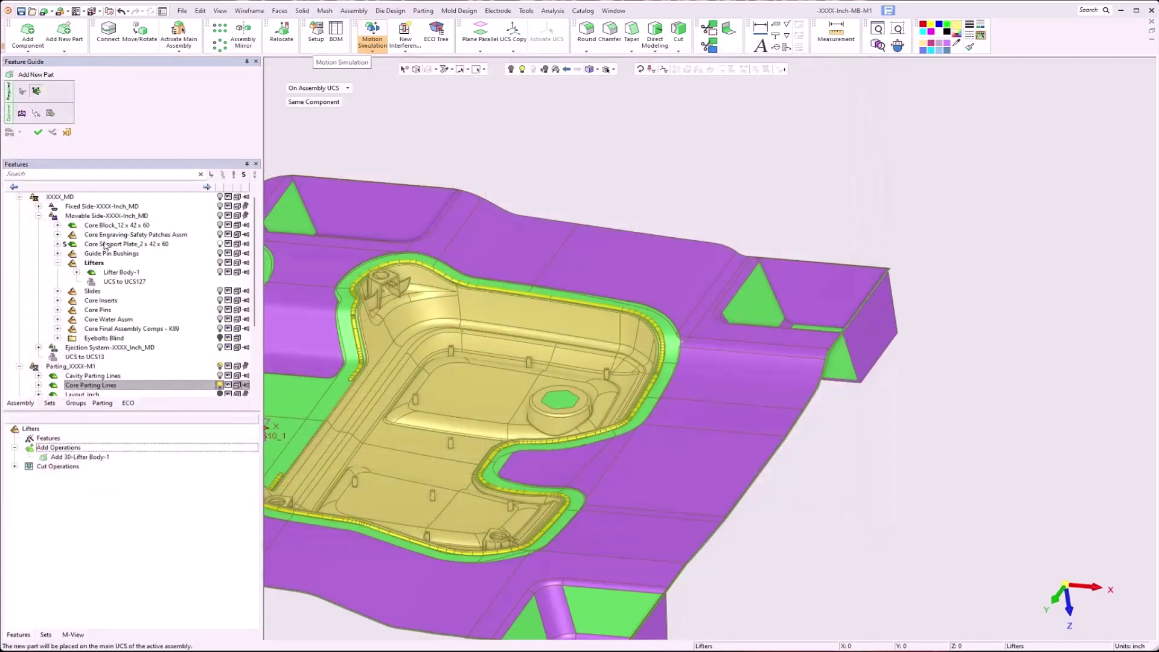
{"action": "left_click", "coordinate": [38, 131]}
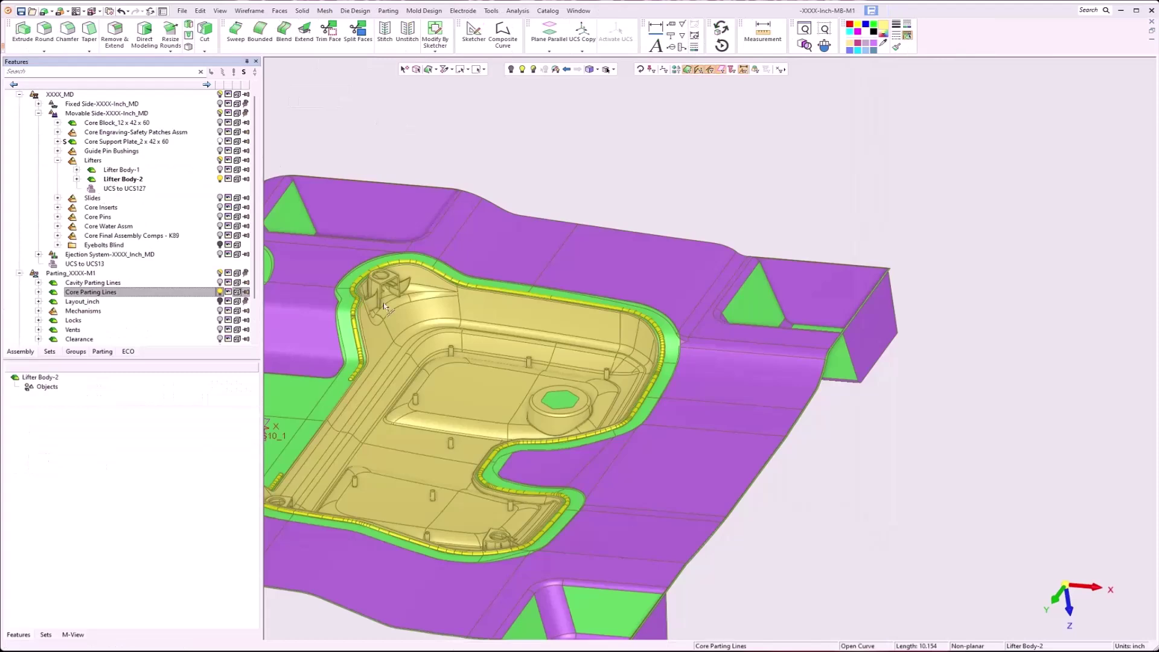
Start a sketch facing the XY plane and add the straight edge of the corner boss as reference geometry
{"action": "middle_click_drag", "start_coordinate": [398, 330], "coordinate": [397, 361]}
{"action": "left_click", "coordinate": [1067, 571]}
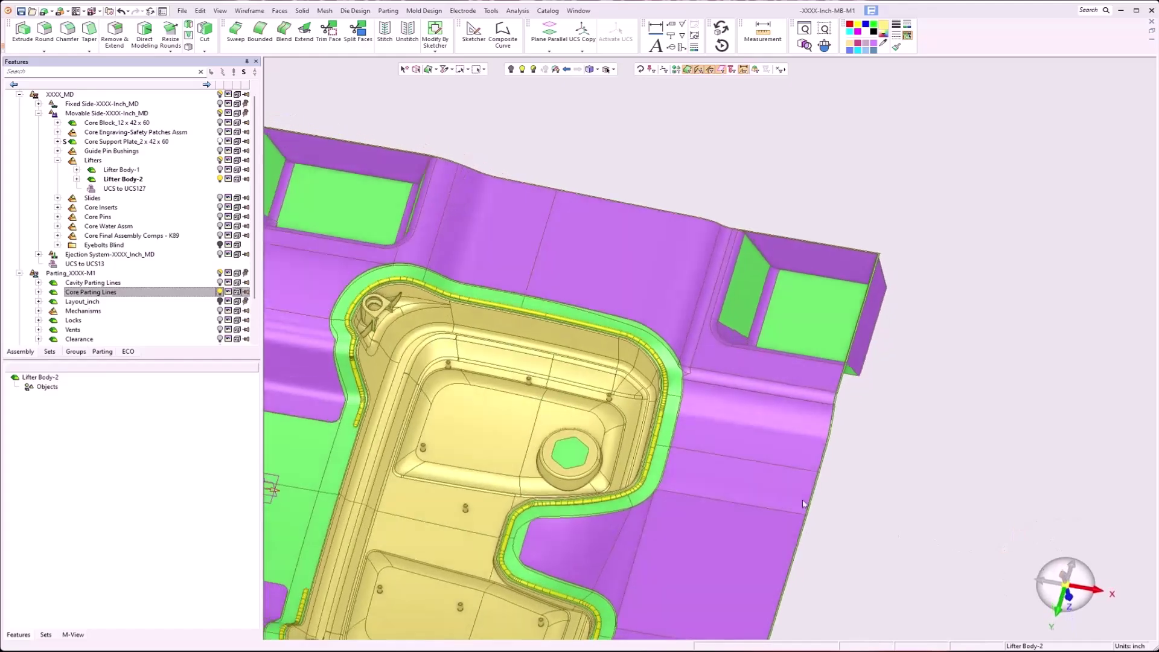
{"action": "scroll", "coordinate": [340, 412], "scroll_direction": "up", "scroll_amount": 4}
{"action": "middle_click_drag", "start_coordinate": [357, 427], "coordinate": [871, 320], "text": "ctrl"}
{"action": "scroll", "coordinate": [539, 305], "scroll_direction": "up", "scroll_amount": 1}
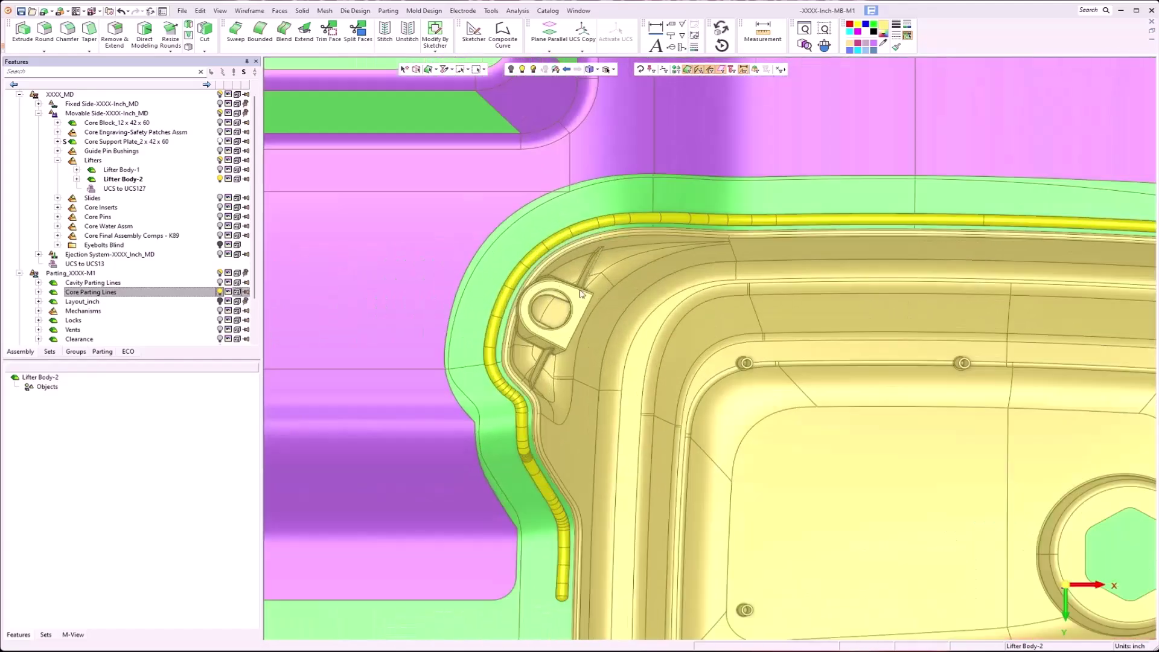
{"action": "right_click", "coordinate": [796, 253]}
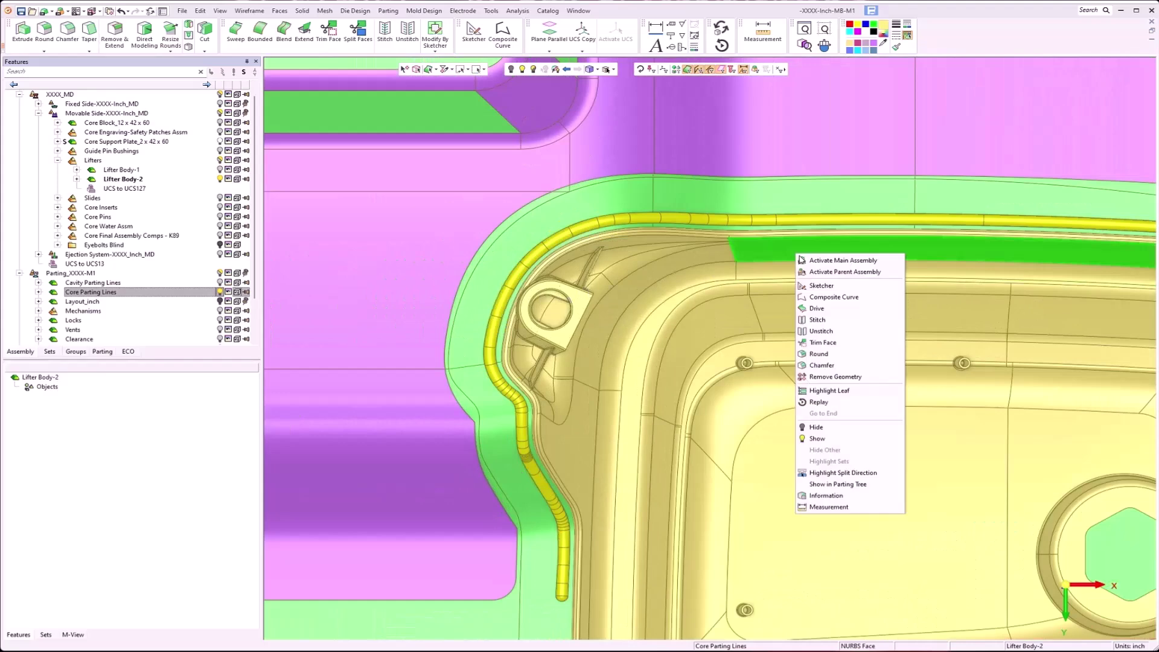
{"action": "left_click", "coordinate": [822, 288]}
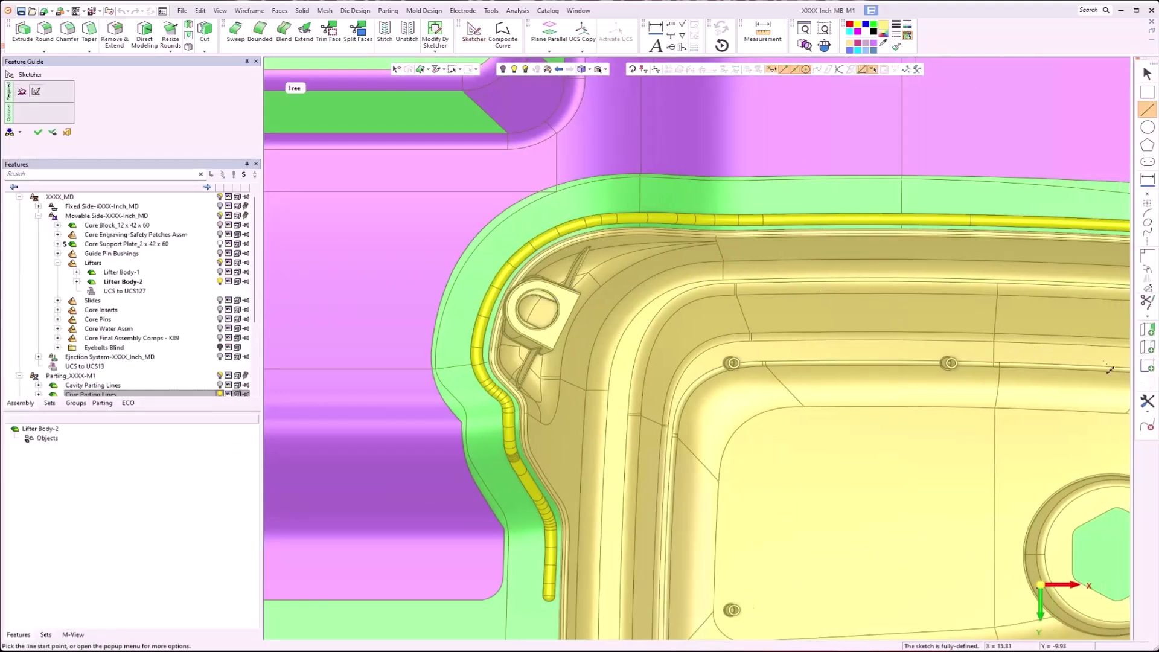
{"action": "left_click", "coordinate": [1149, 350]}
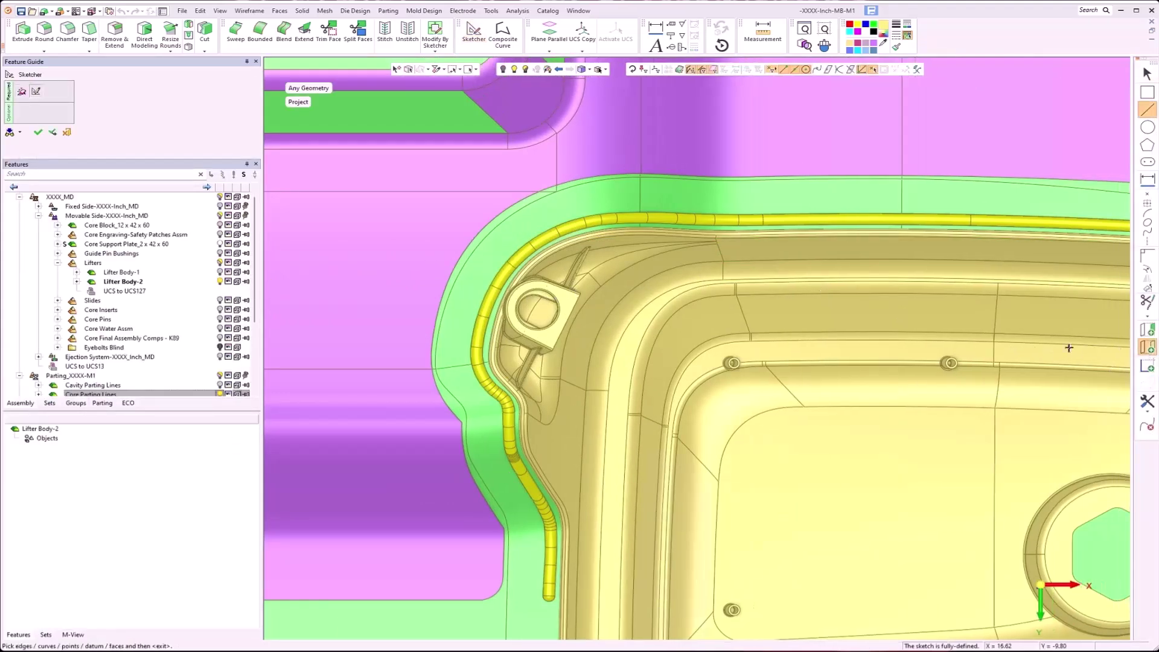
{"action": "left_click", "coordinate": [556, 349]}
{"action": "middle_click", "coordinate": [605, 358]}
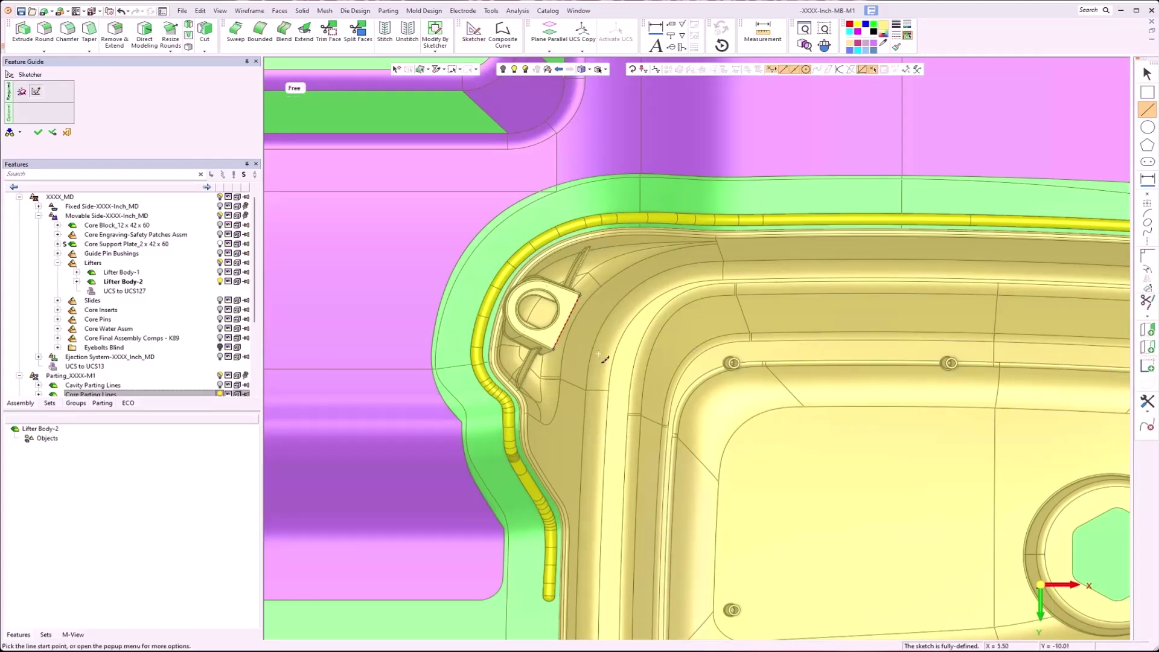
Sketch a line beside the corner boss on its inner side, parallel to the referenced edge and extending past both its ends
{"action": "scroll", "coordinate": [615, 323], "scroll_direction": "up", "scroll_amount": 2}
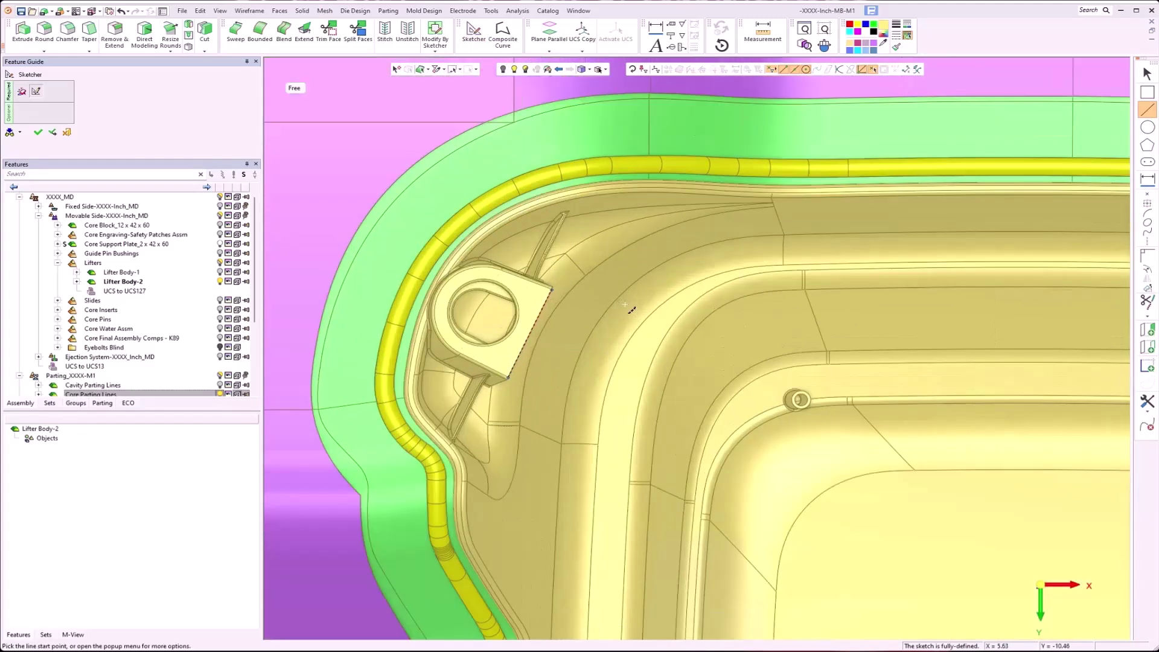
{"action": "left_click", "coordinate": [640, 234]}
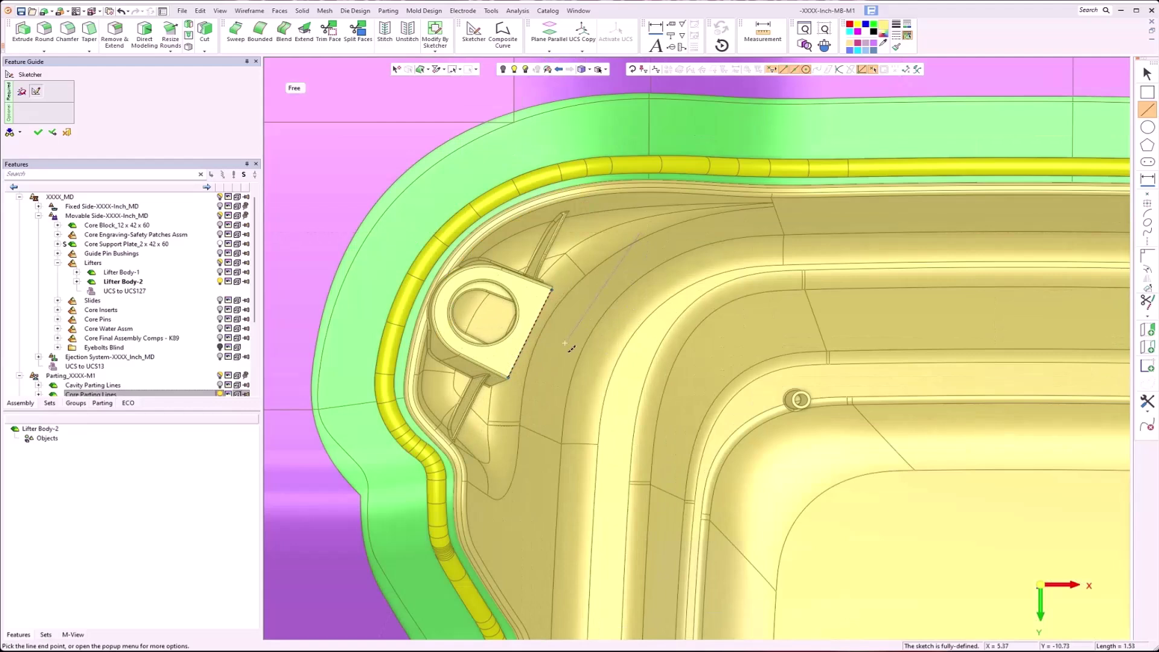
{"action": "left_click", "coordinate": [518, 481]}
{"action": "key", "text": "Escape"}
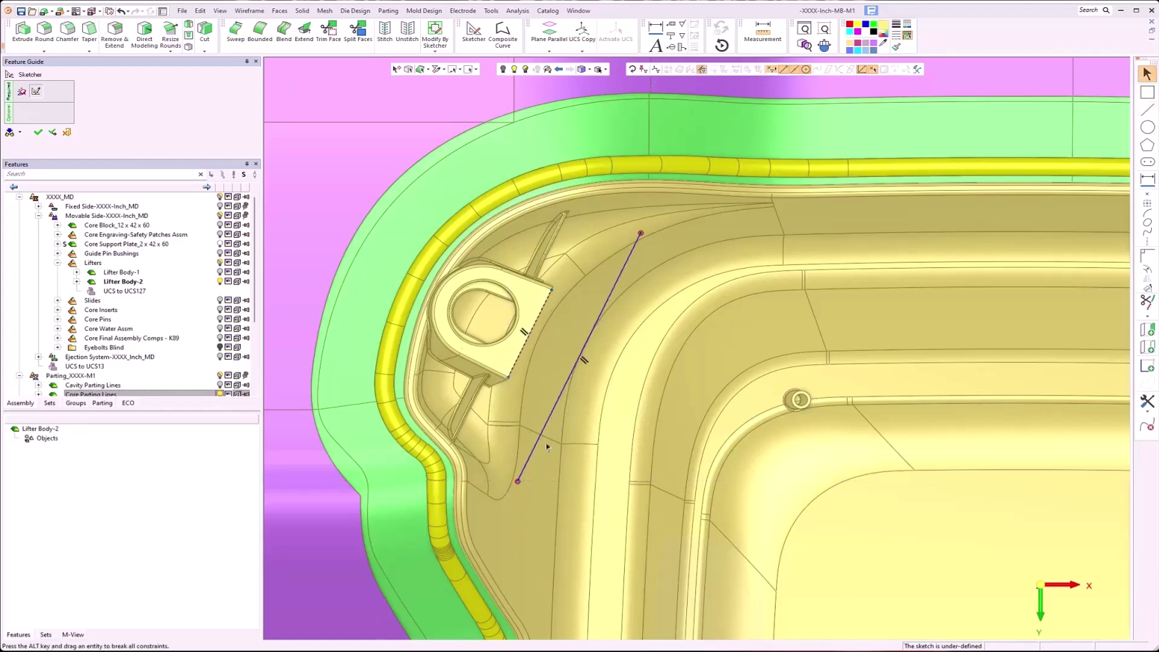
Offset the sketched line 1.5 inches away from the corner boss, keeping the original line
{"action": "left_click", "coordinate": [1147, 279]}
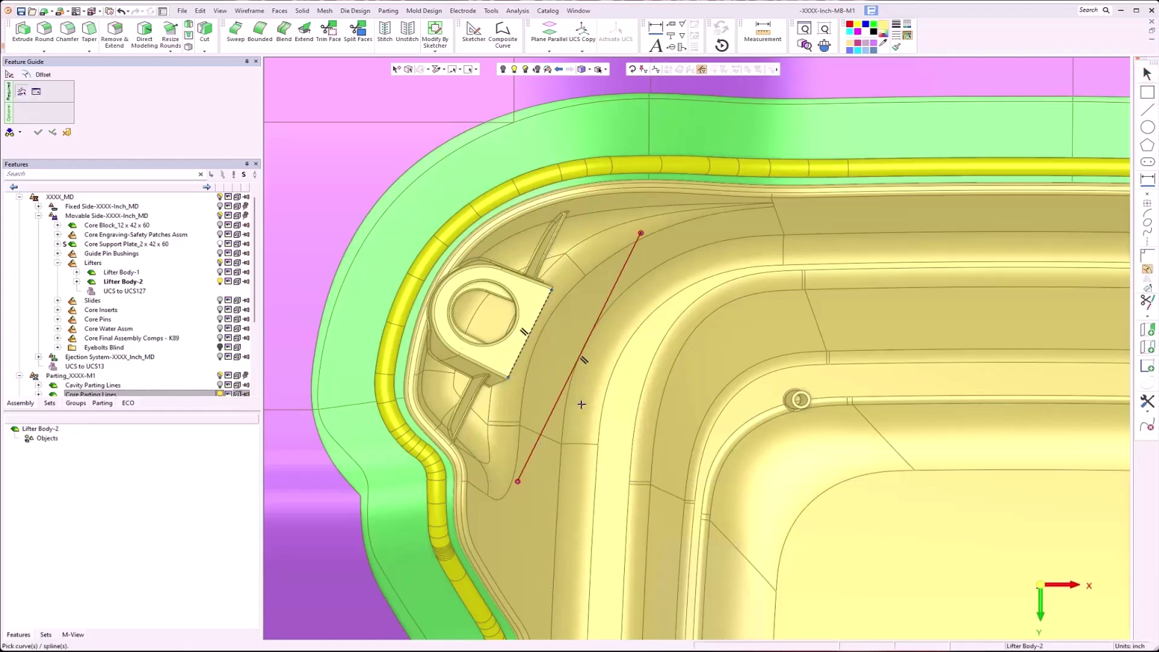
{"action": "left_click", "coordinate": [572, 384]}
{"action": "left_click", "coordinate": [300, 144]}
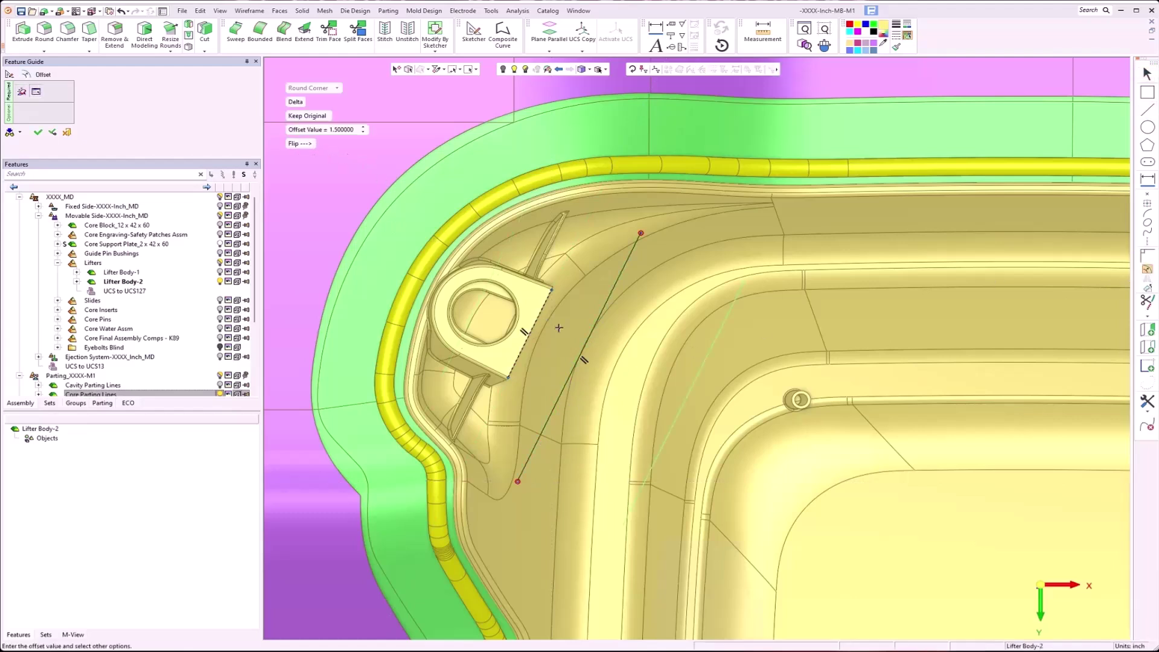
{"action": "right_click", "coordinate": [701, 254]}
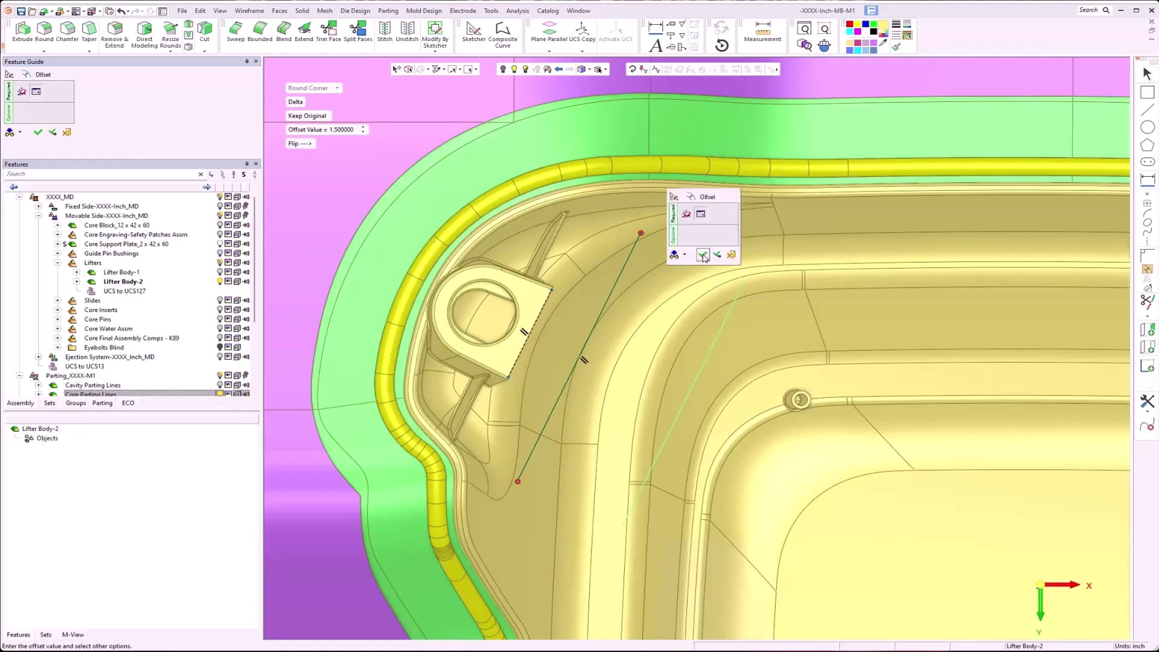
{"action": "left_click", "coordinate": [702, 255]}
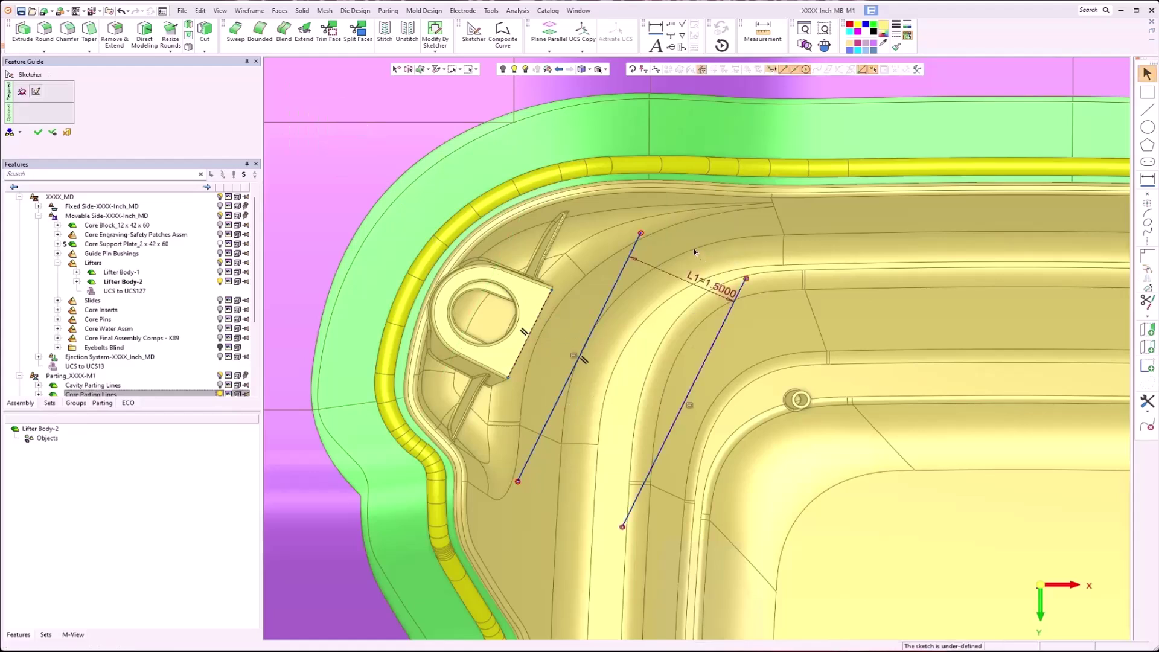
Close the profile into a rectangle by drawing lines between the matching endpoints of the two parallel lines
{"action": "right_click", "coordinate": [692, 248]}
{"action": "left_click", "coordinate": [717, 297]}
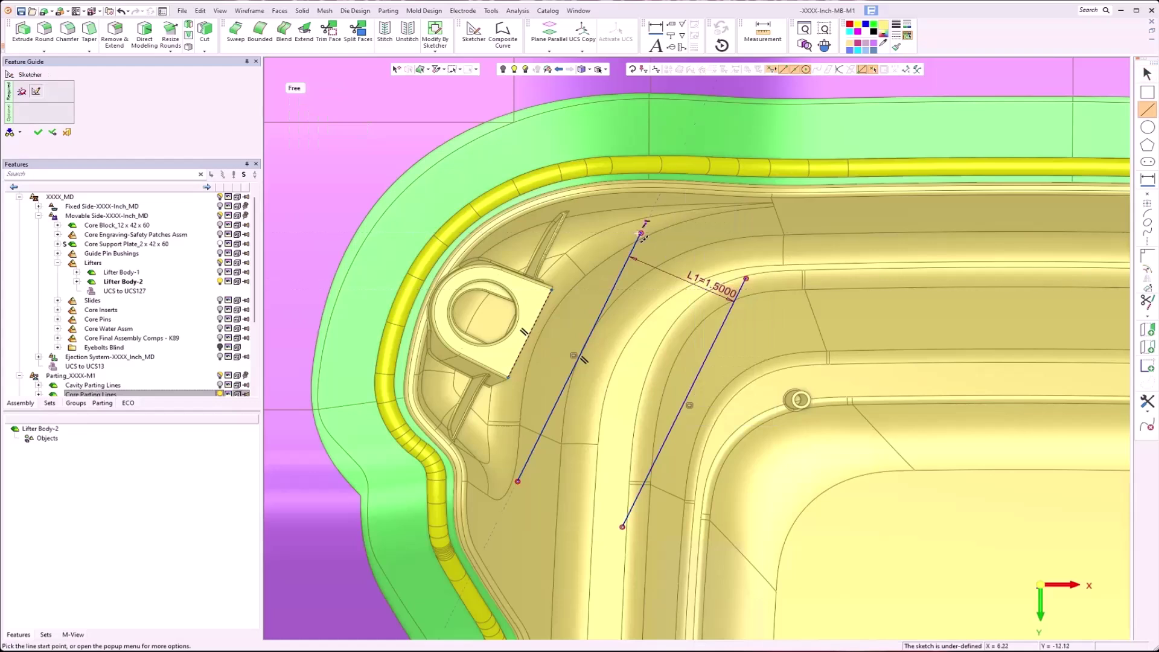
{"action": "left_click", "coordinate": [641, 234]}
{"action": "left_click", "coordinate": [747, 279]}
{"action": "left_click", "coordinate": [518, 481]}
{"action": "left_click", "coordinate": [623, 526]}
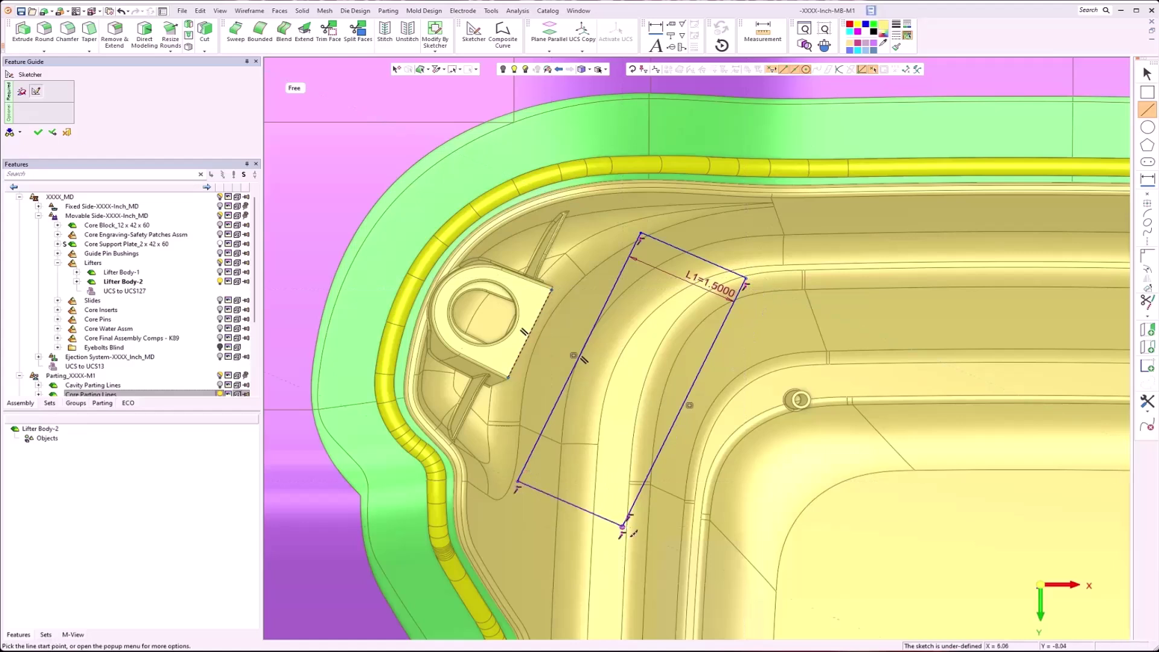
{"action": "key", "text": "Escape"}
Add equal constraints between the rectangle's two long sides and between its two short end lines
{"action": "right_click", "coordinate": [740, 452]}
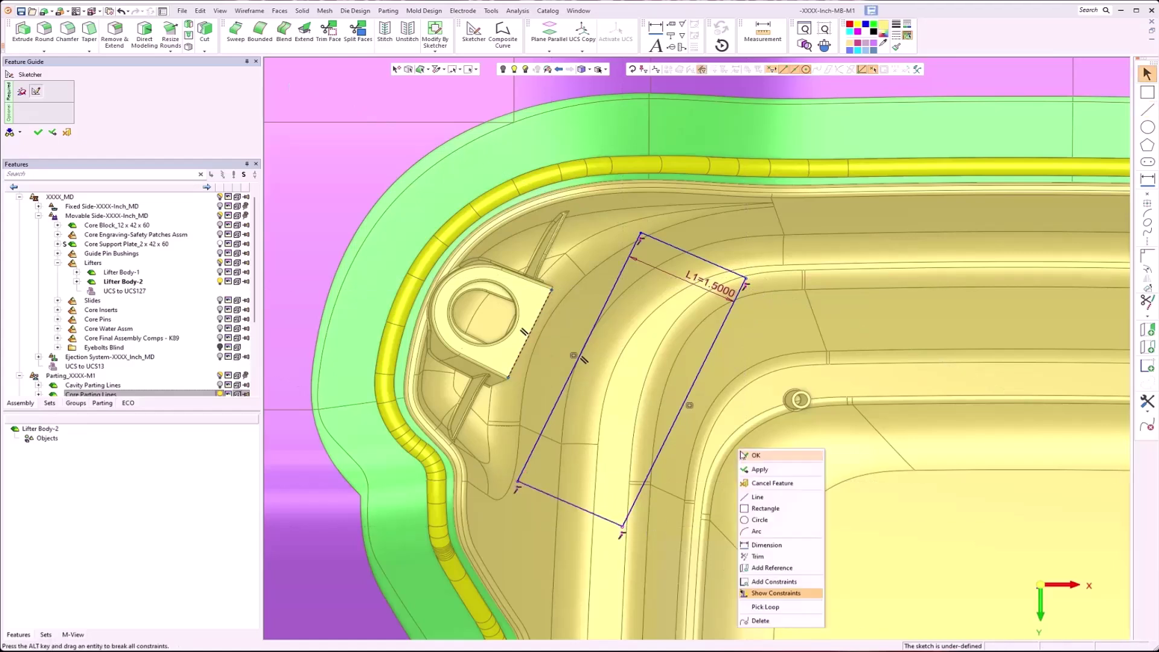
{"action": "left_click", "coordinate": [774, 582]}
{"action": "left_click", "coordinate": [655, 464]}
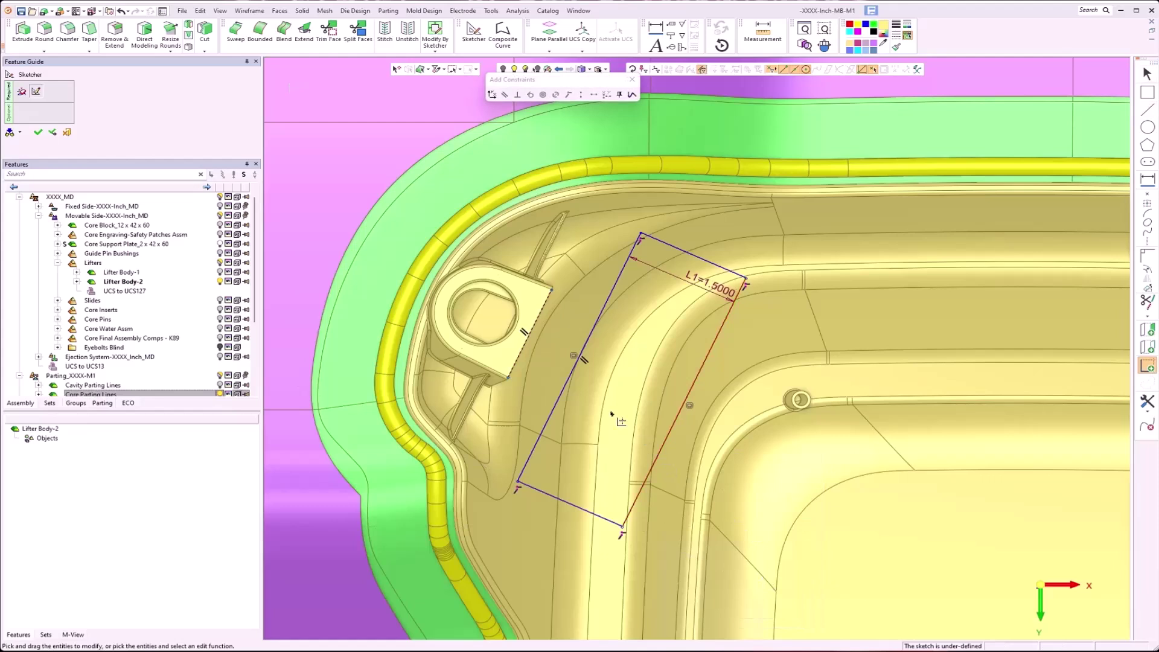
{"action": "left_click", "coordinate": [575, 398]}
{"action": "left_click", "coordinate": [556, 95]}
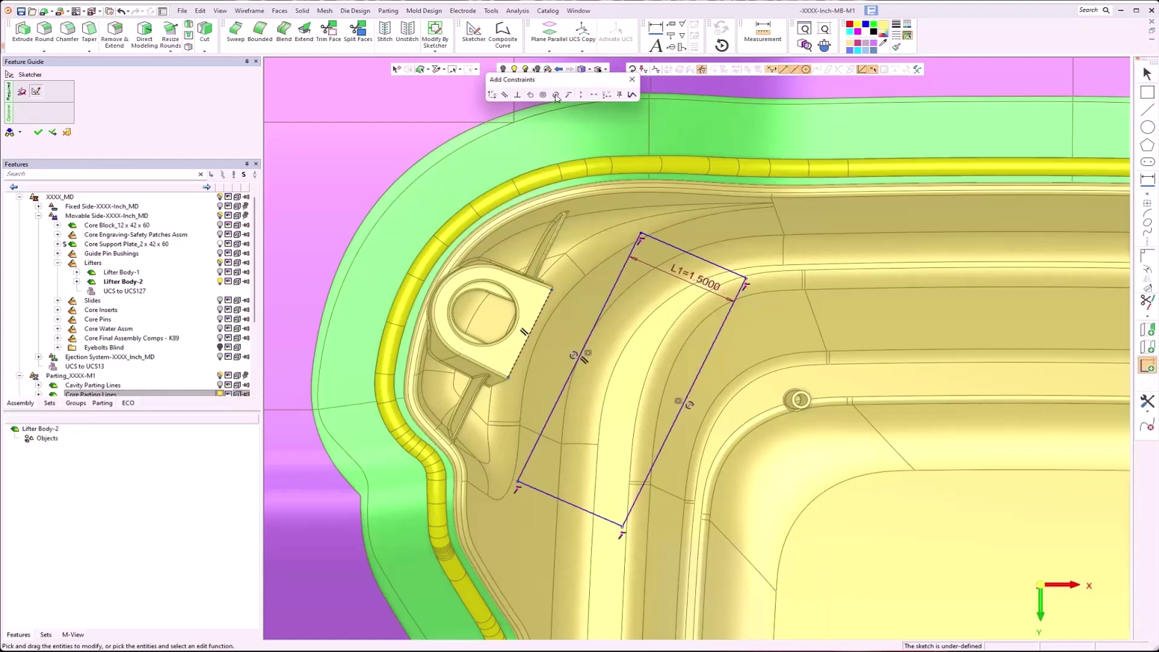
{"action": "left_click", "coordinate": [664, 243]}
{"action": "left_click", "coordinate": [564, 502]}
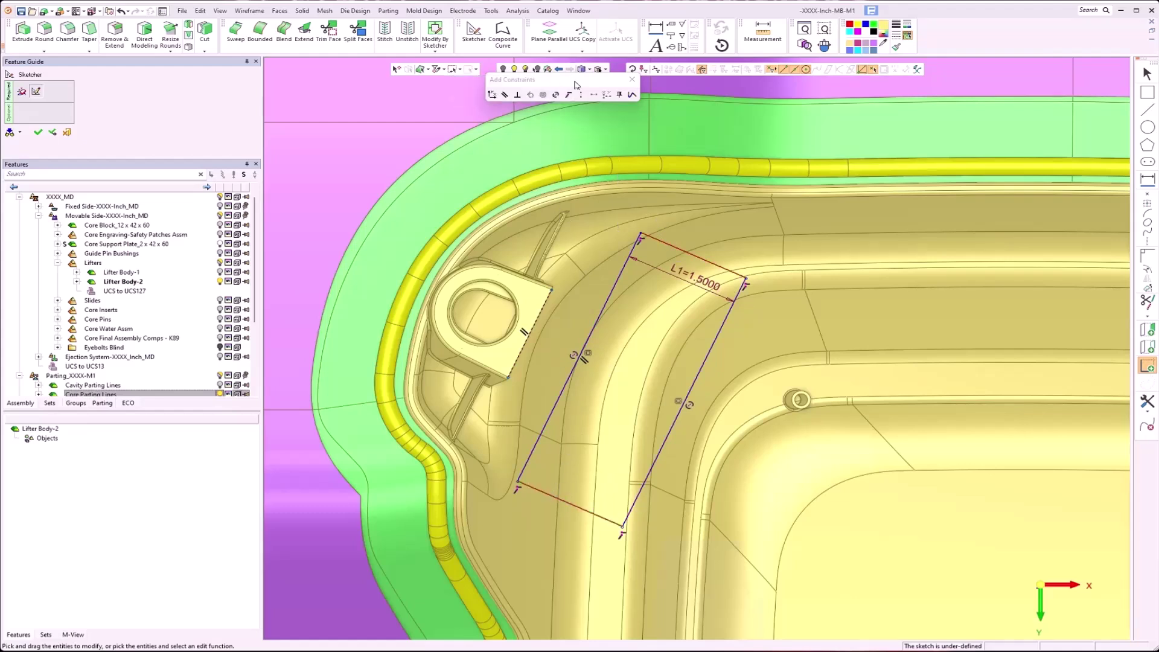
{"action": "left_click", "coordinate": [556, 95]}
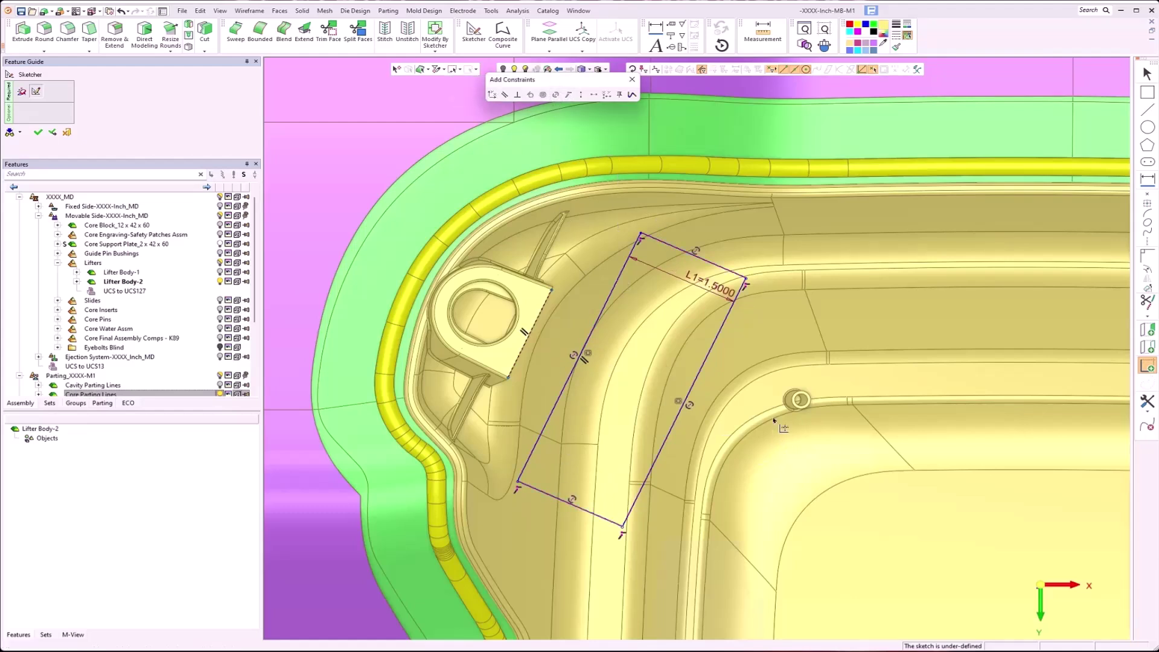
{"action": "key", "text": "Escape"}
Draw a short line from the midpoint of the boss's referenced edge, perpendicular toward the rectangle, and make it a reference line
{"action": "right_click", "coordinate": [665, 343]}
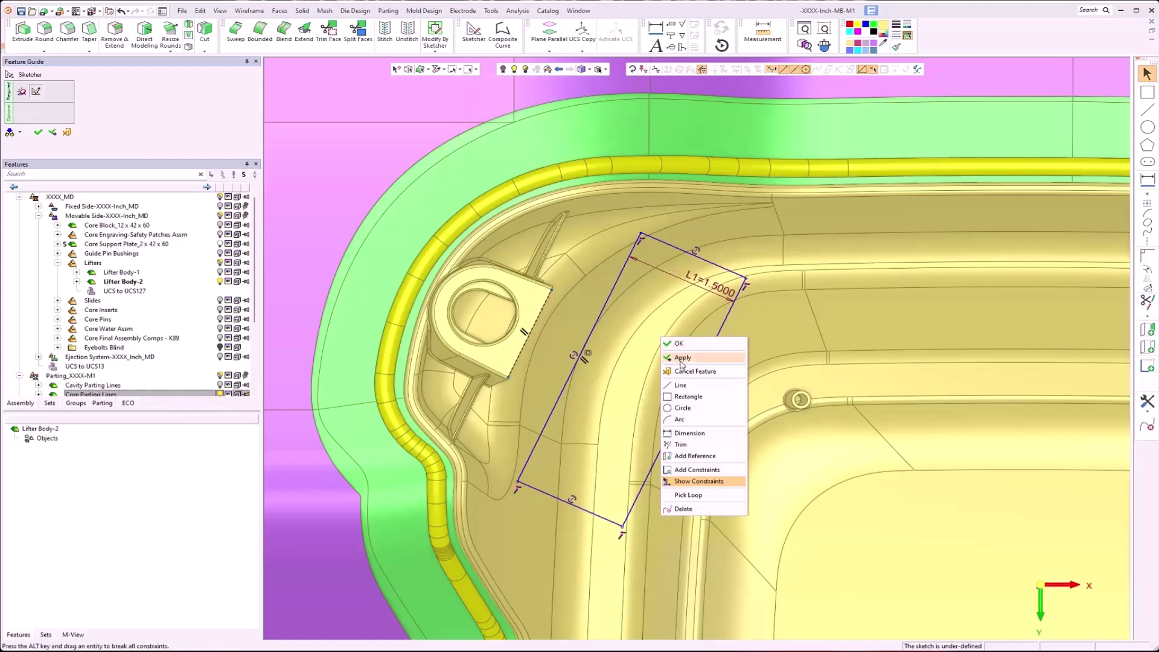
{"action": "left_click", "coordinate": [679, 386]}
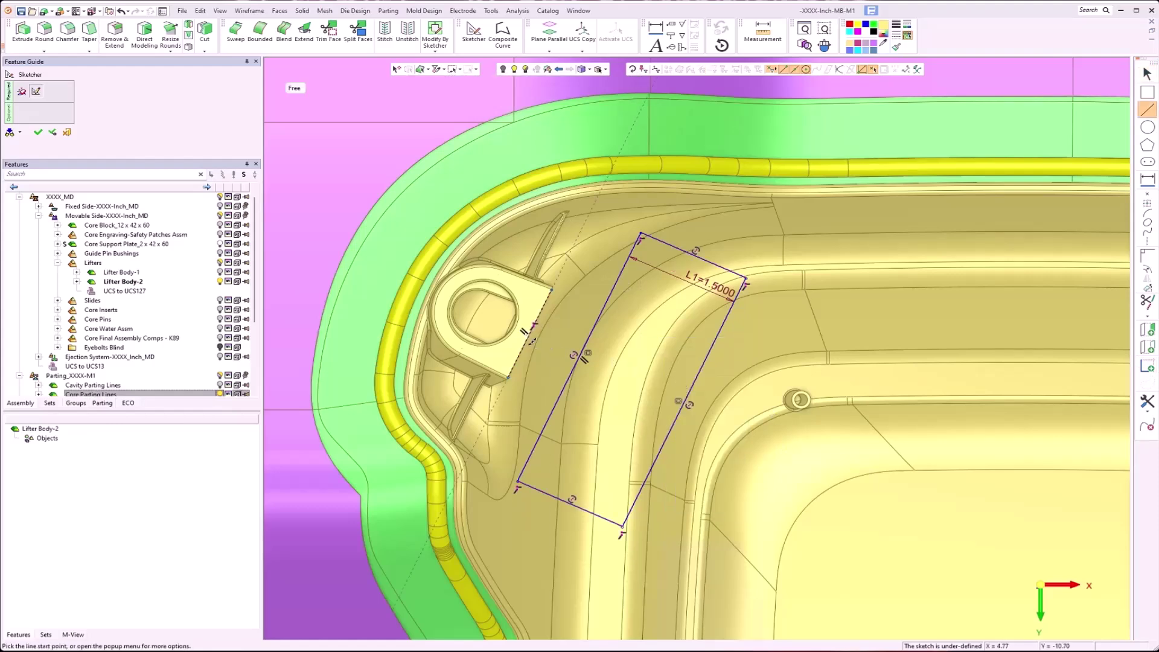
{"action": "left_click", "coordinate": [533, 331]}
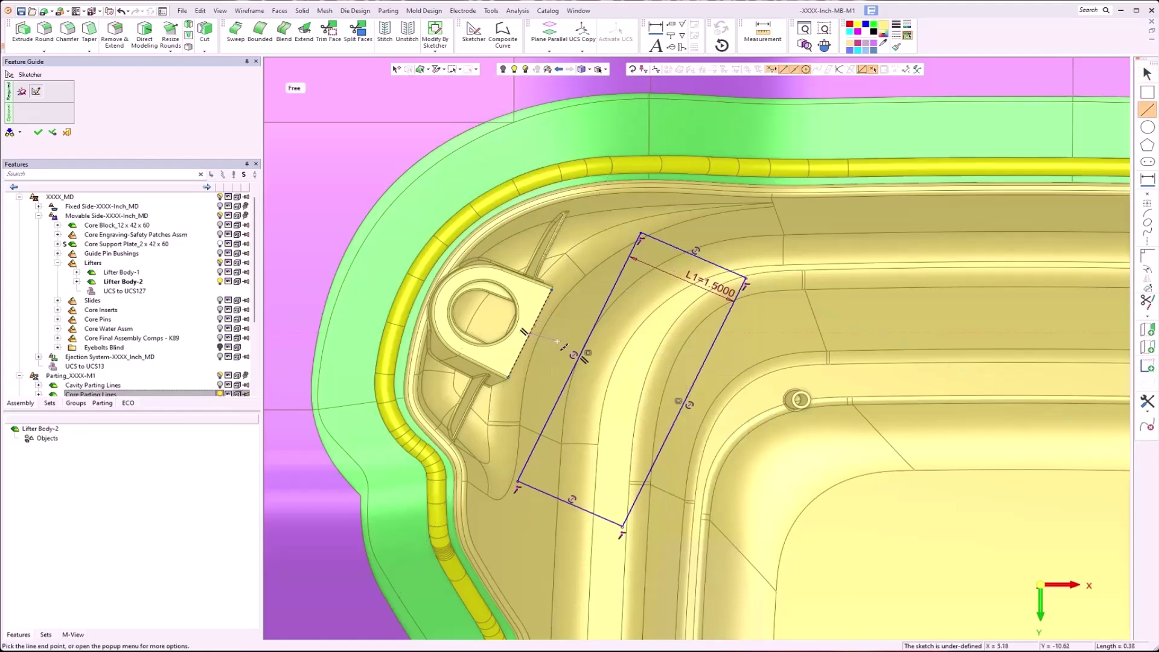
{"action": "scroll", "coordinate": [553, 340], "scroll_direction": "up", "scroll_amount": 3}
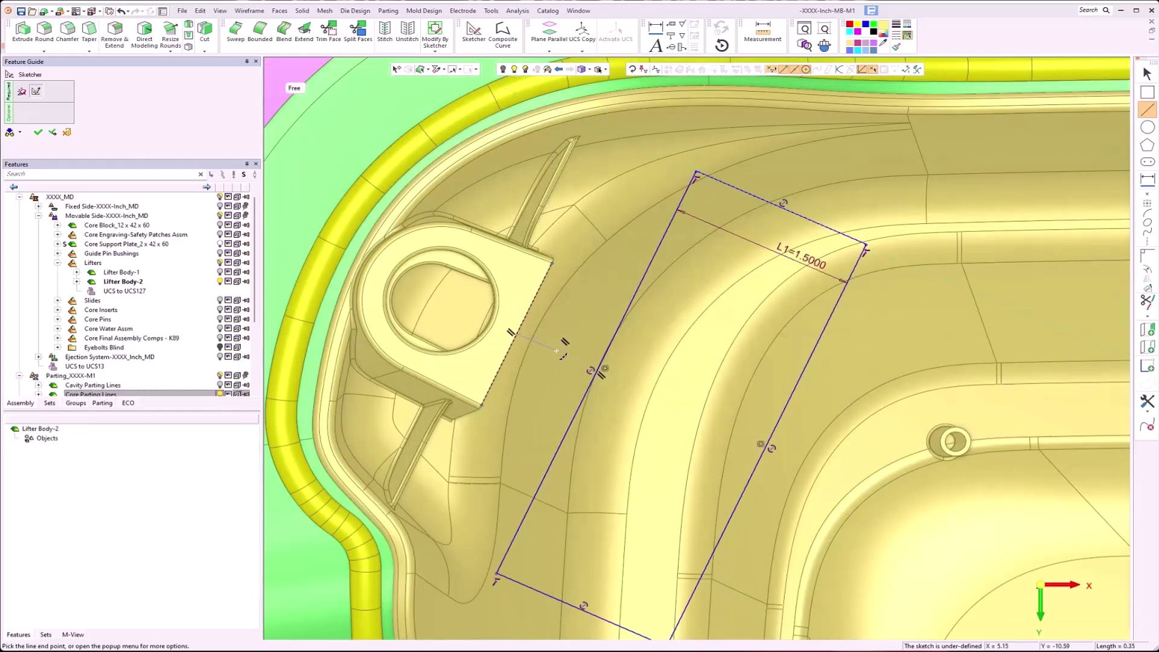
{"action": "left_click", "coordinate": [557, 351]}
{"action": "key", "text": "Escape"}
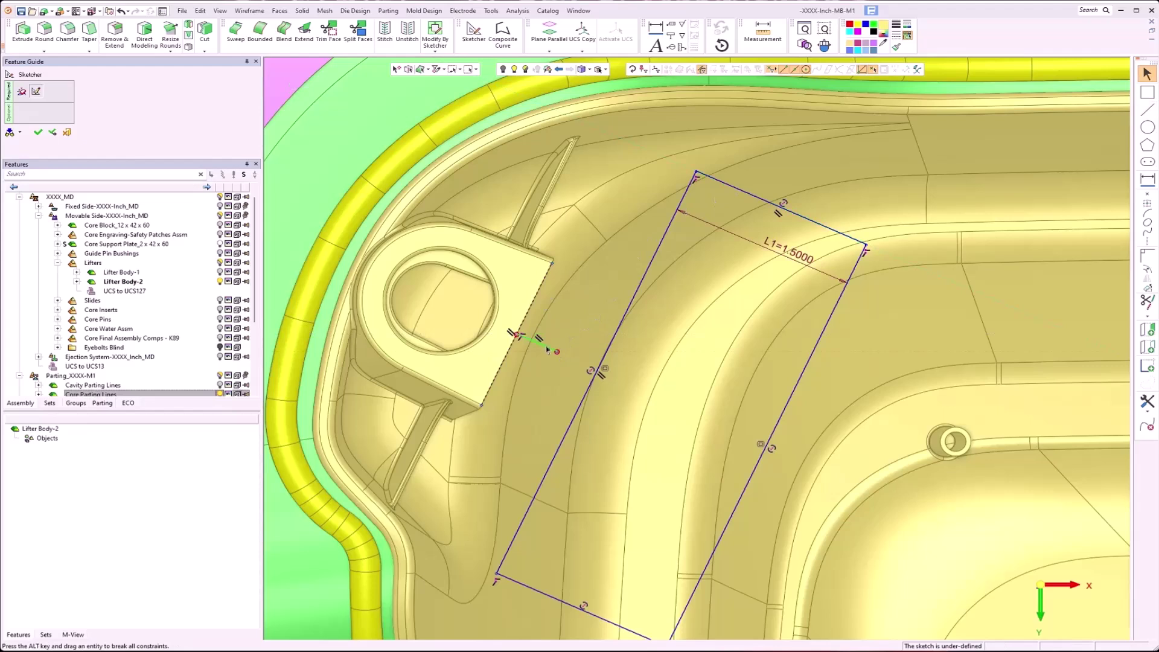
{"action": "left_click", "coordinate": [1148, 383]}
Dimension the rectangle's width as 1.5 between its two long sides
{"action": "right_click", "coordinate": [695, 361]}
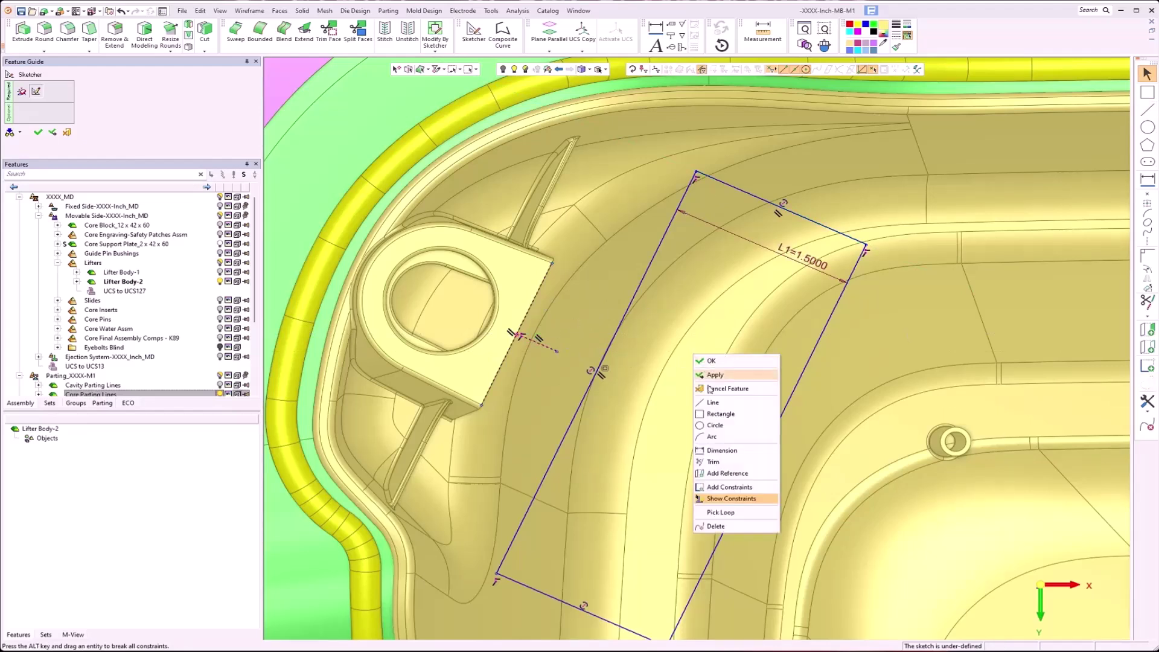
{"action": "left_click", "coordinate": [719, 452]}
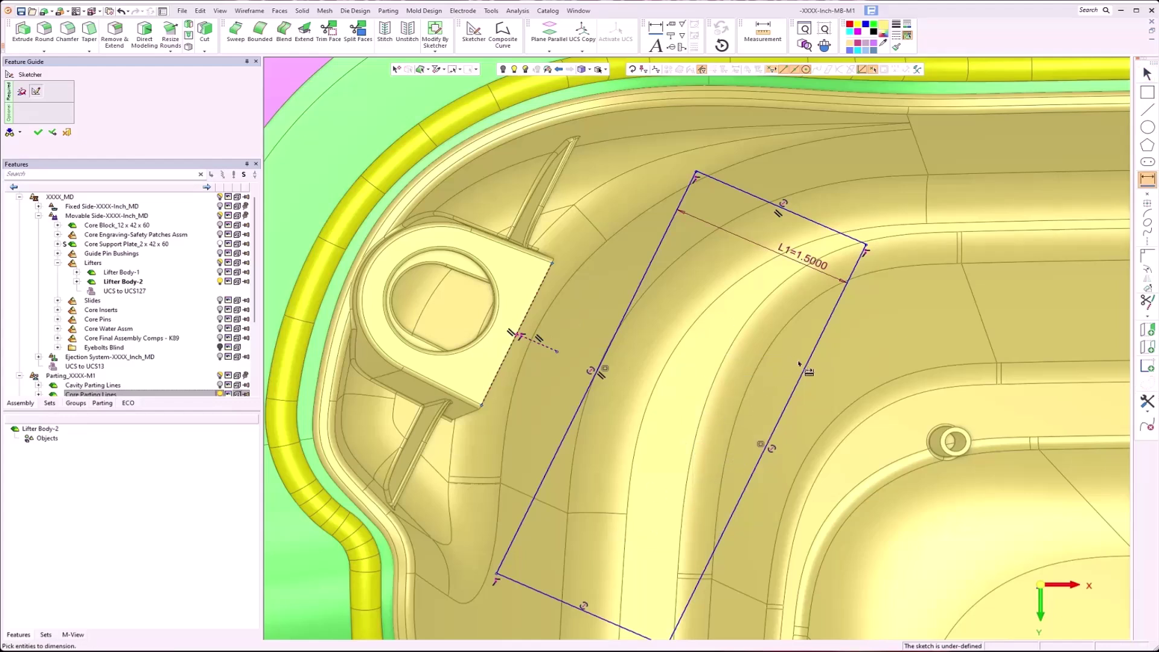
{"action": "left_click", "coordinate": [634, 304]}
{"action": "left_click", "coordinate": [631, 305]}
{"action": "left_click", "coordinate": [795, 164]}
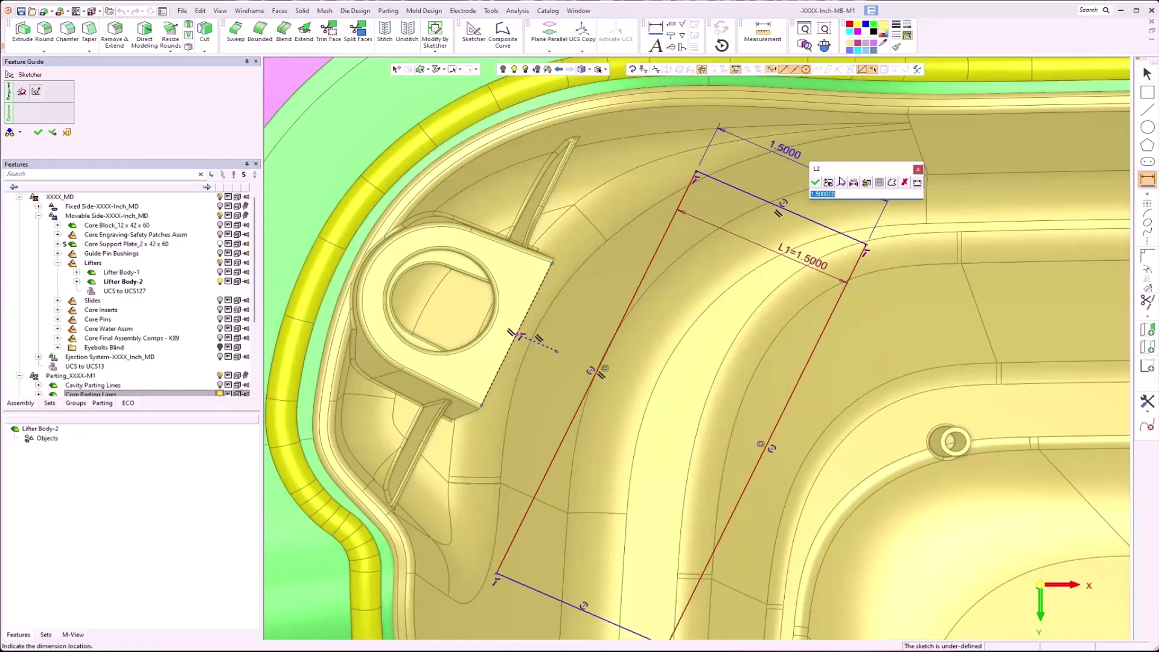
{"action": "left_click", "coordinate": [816, 182]}
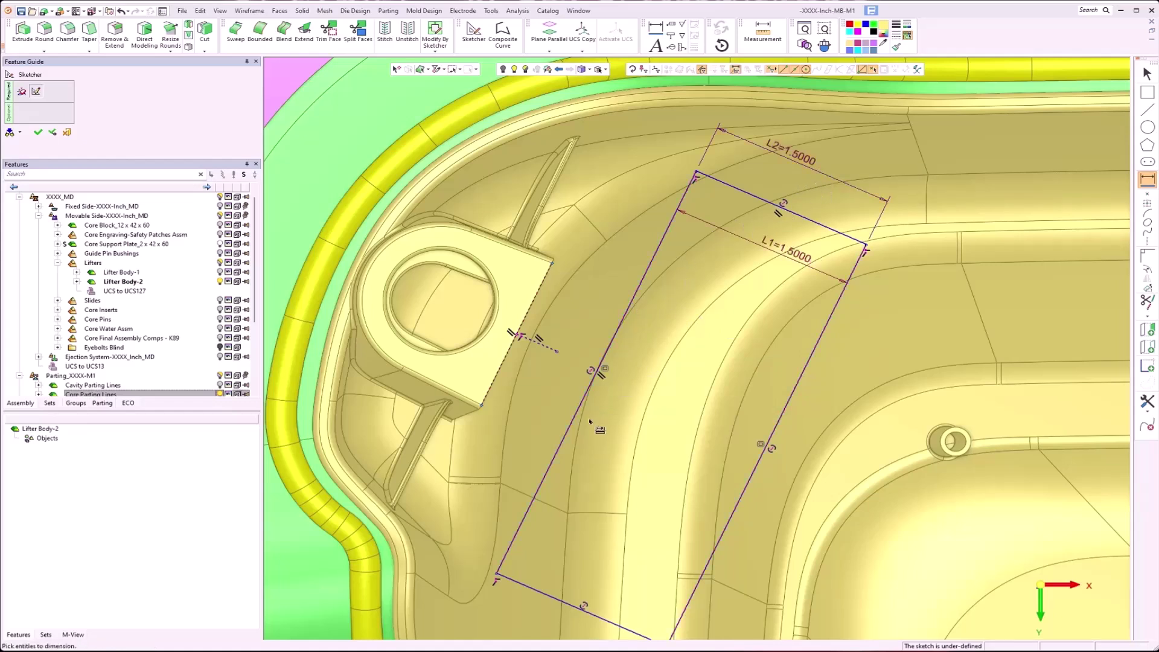
Dimension the rectangle's length between its two short end lines
{"action": "left_click", "coordinate": [817, 227]}
{"action": "left_click", "coordinate": [560, 600]}
{"action": "left_click", "coordinate": [845, 474]}
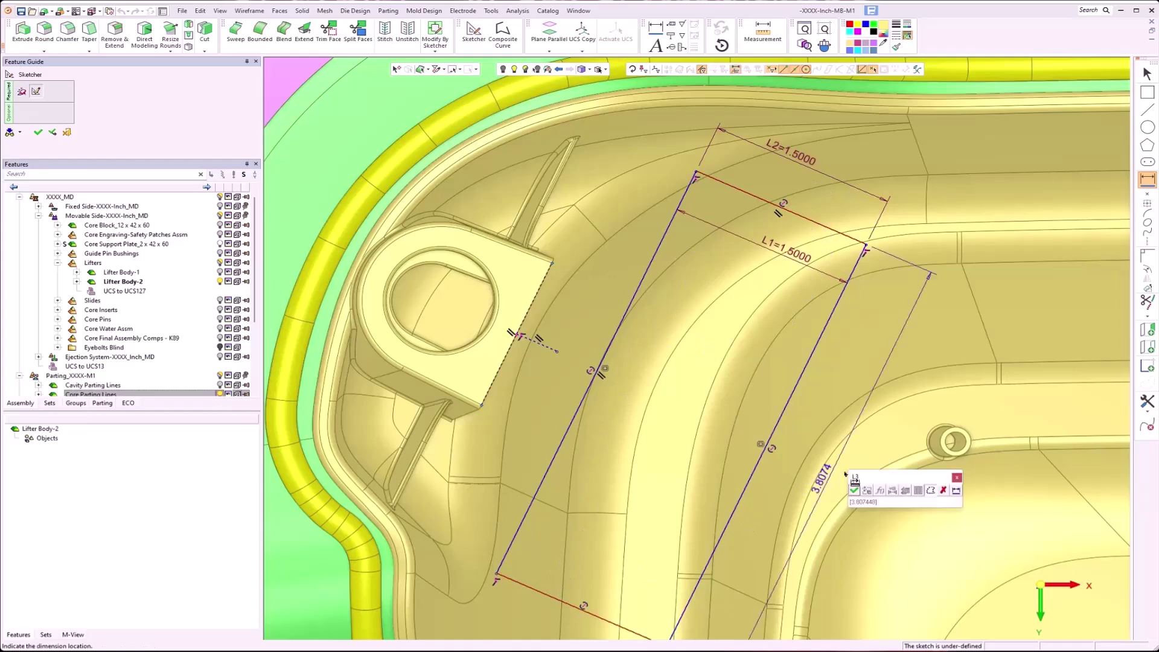
{"action": "left_click", "coordinate": [932, 491]}
{"action": "middle_click", "coordinate": [900, 440]}
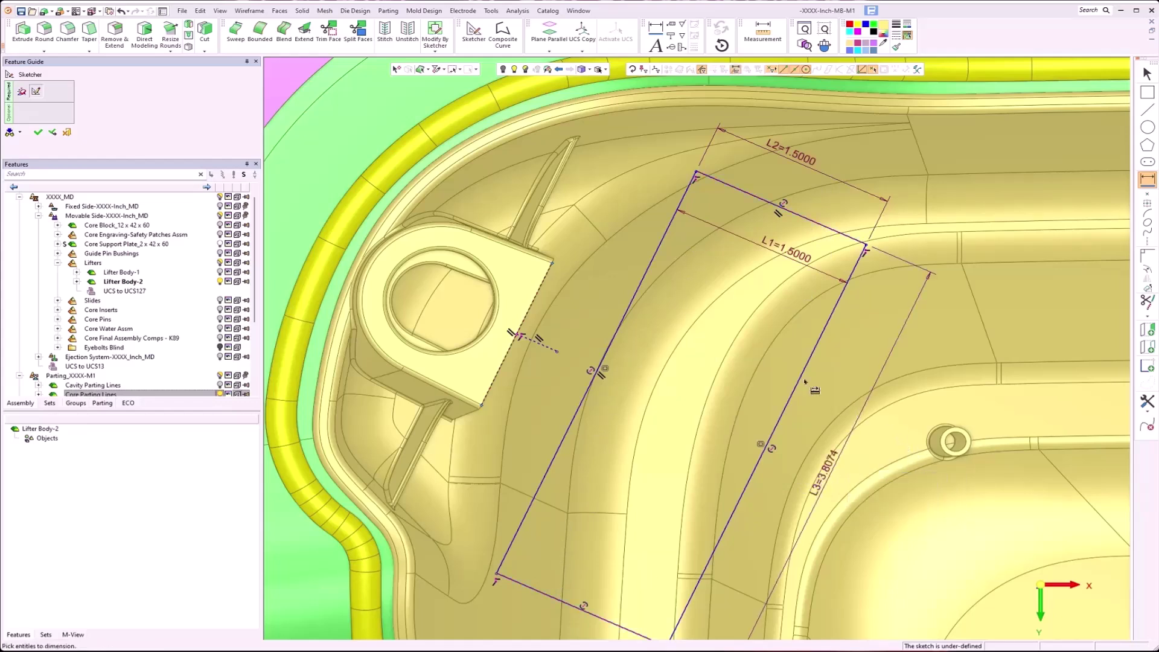
Dimension the short reference line at the boss edge and set its length to 0.05
{"action": "left_click", "coordinate": [551, 348]}
{"action": "left_click", "coordinate": [518, 371]}
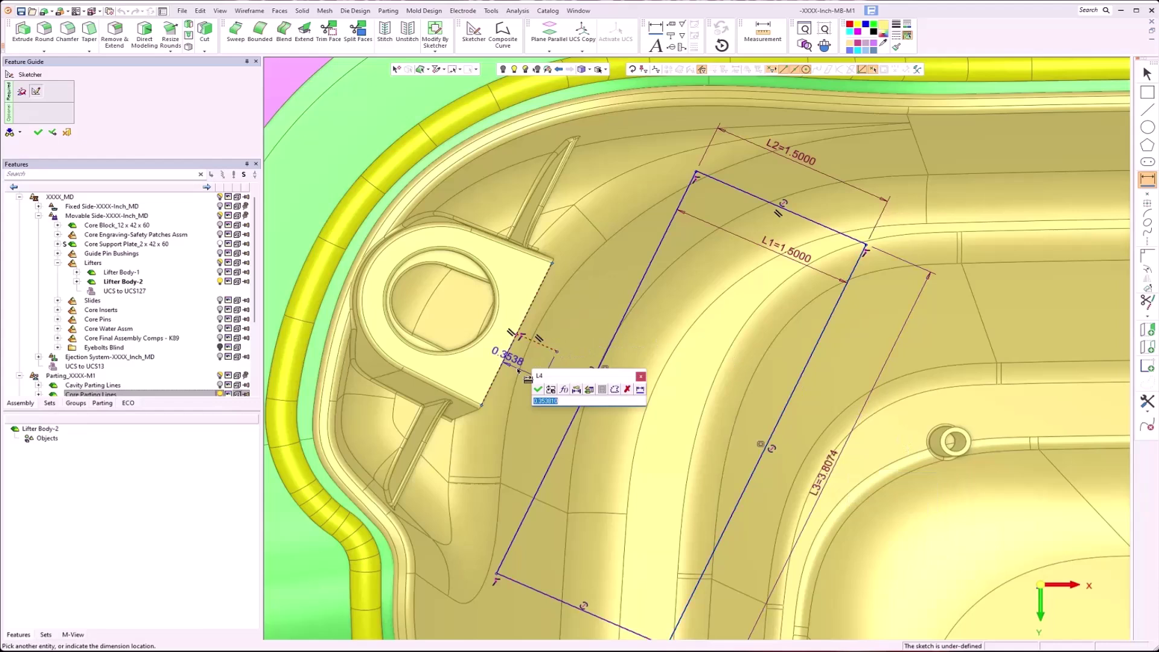
{"action": "type", "text": "0.05"}
{"action": "key", "text": "Return"}
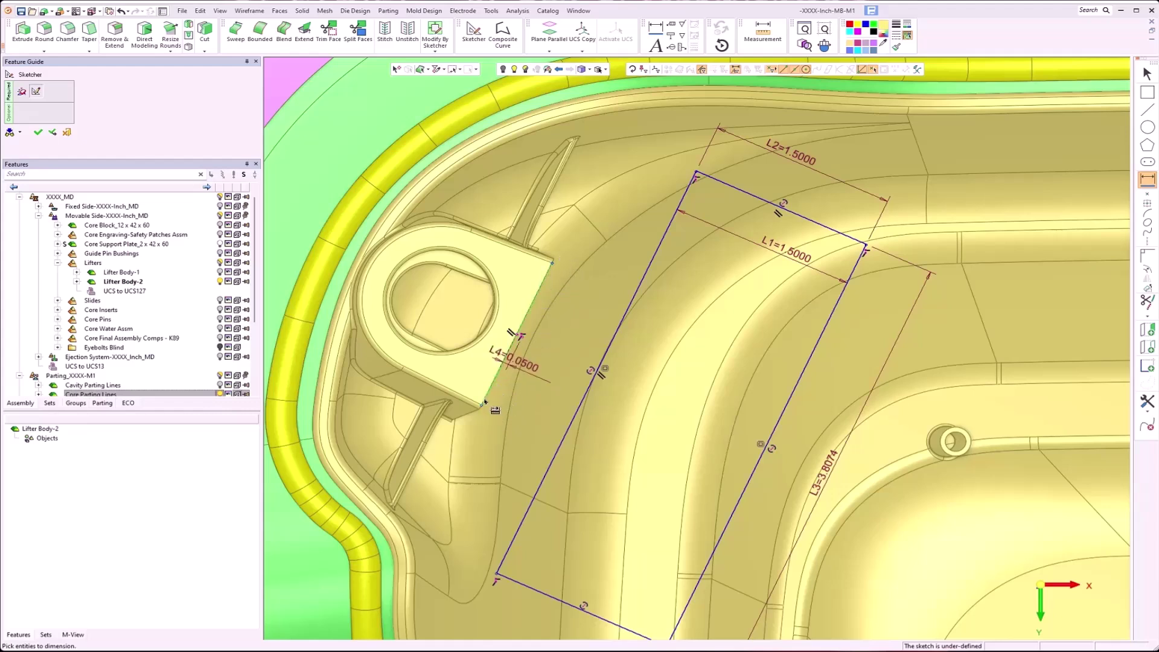
Constrain the midpoint of the rectangle's long side nearest the boss to coincide with the free end of the short reference line
{"action": "right_click", "coordinate": [517, 404]}
{"action": "left_click", "coordinate": [562, 536]}
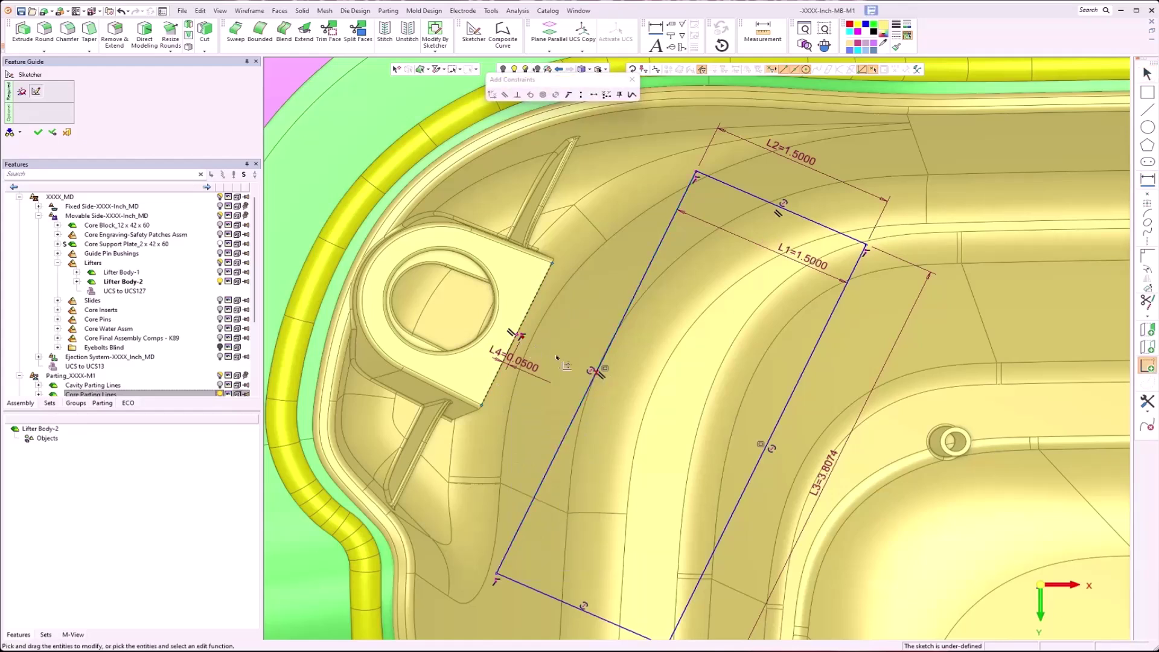
{"action": "left_click", "coordinate": [569, 95]}
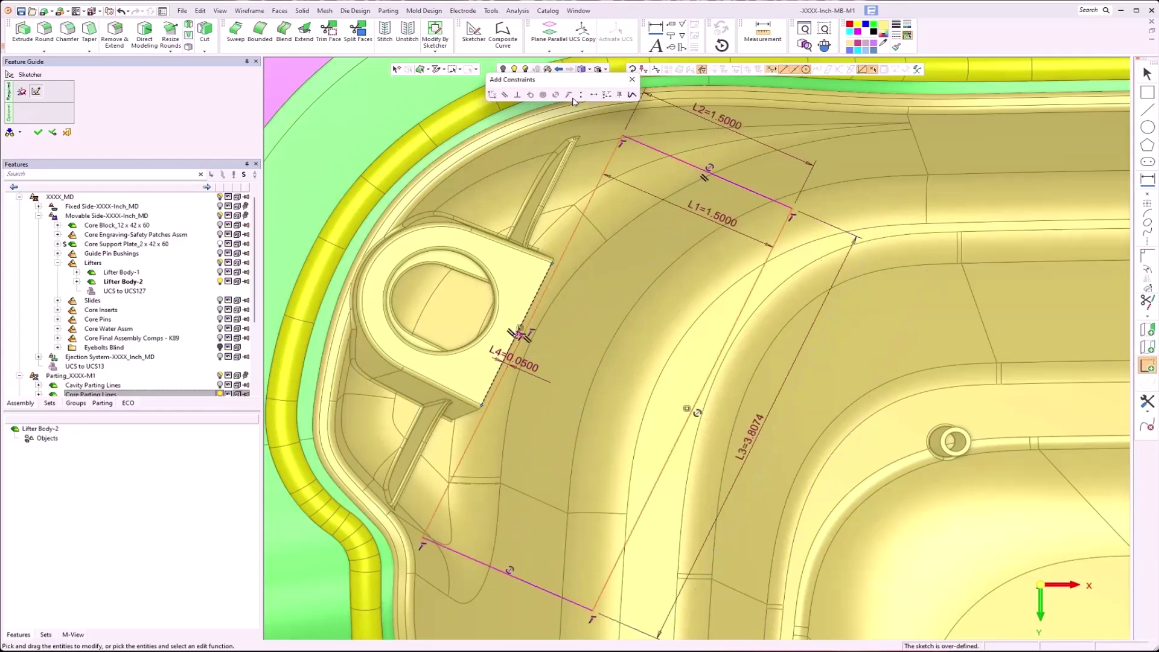
{"action": "key", "text": "Escape"}
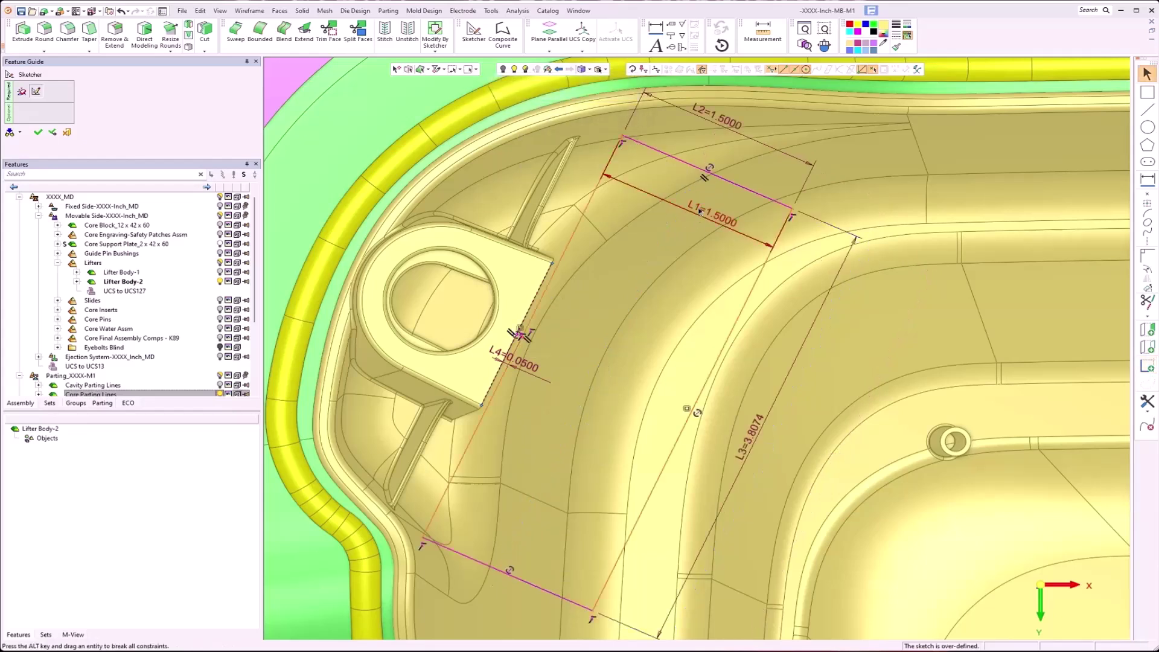
Delete the duplicate 1.5 offset dimension, set the rectangle's length to 2.25, and finish the sketch
{"action": "left_click", "coordinate": [699, 211]}
{"action": "key", "text": "Delete"}
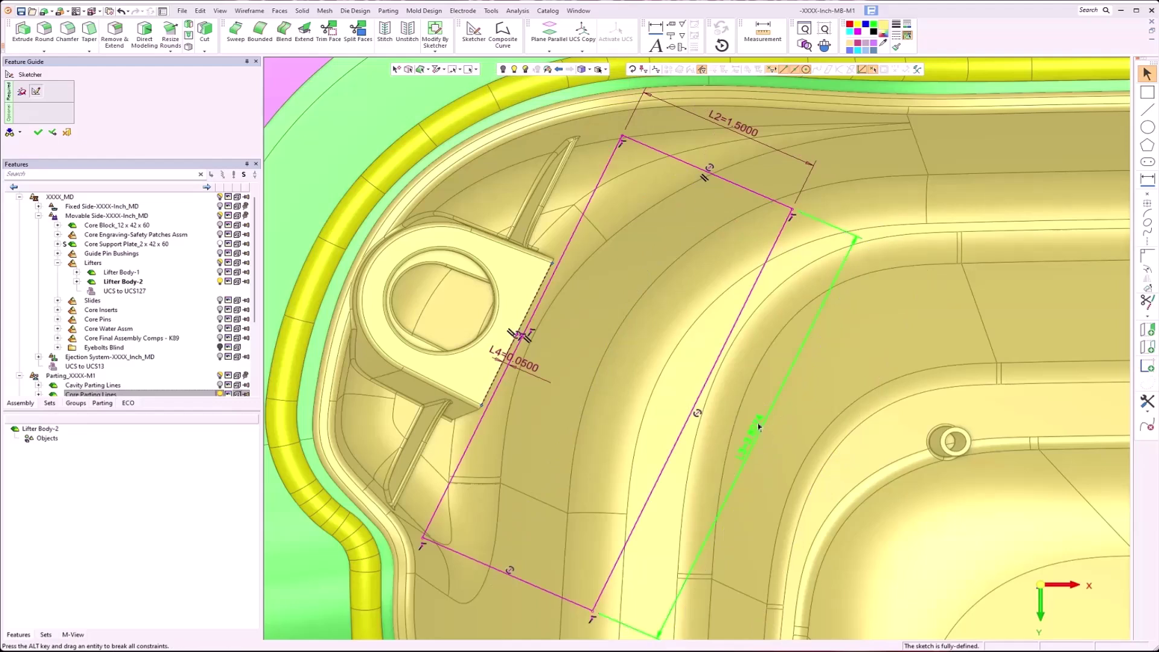
{"action": "double_click", "coordinate": [759, 427]}
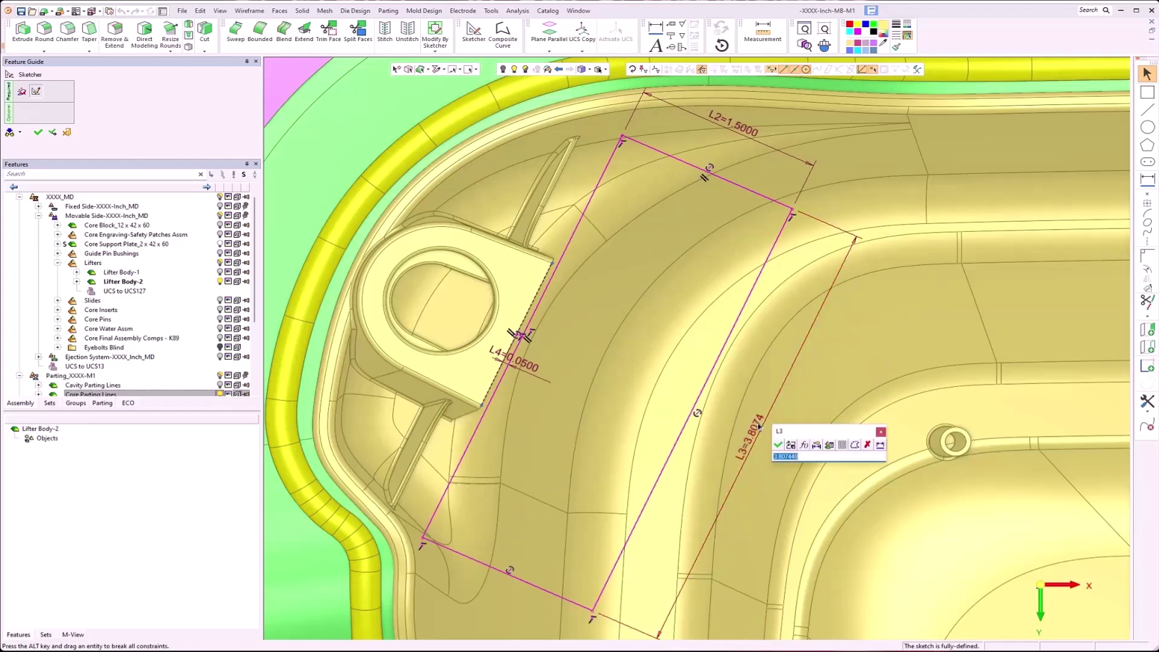
{"action": "type", "text": "2"}
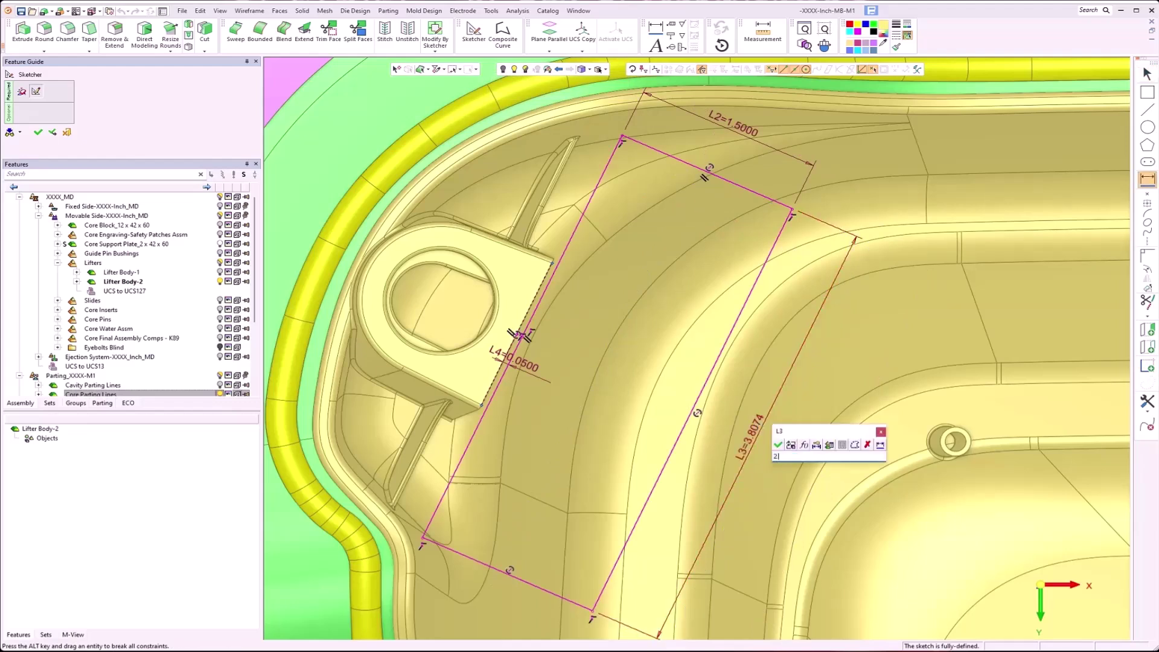
{"action": "type", "text": ".25"}
{"action": "left_click", "coordinate": [778, 445]}
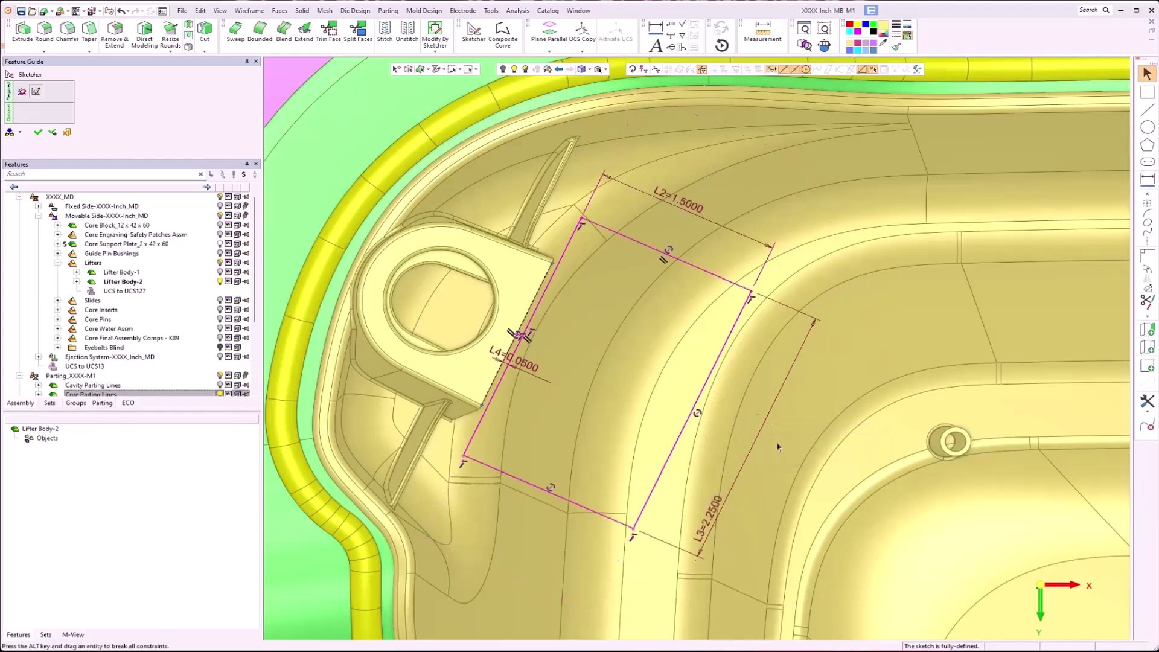
{"action": "left_click", "coordinate": [39, 132]}
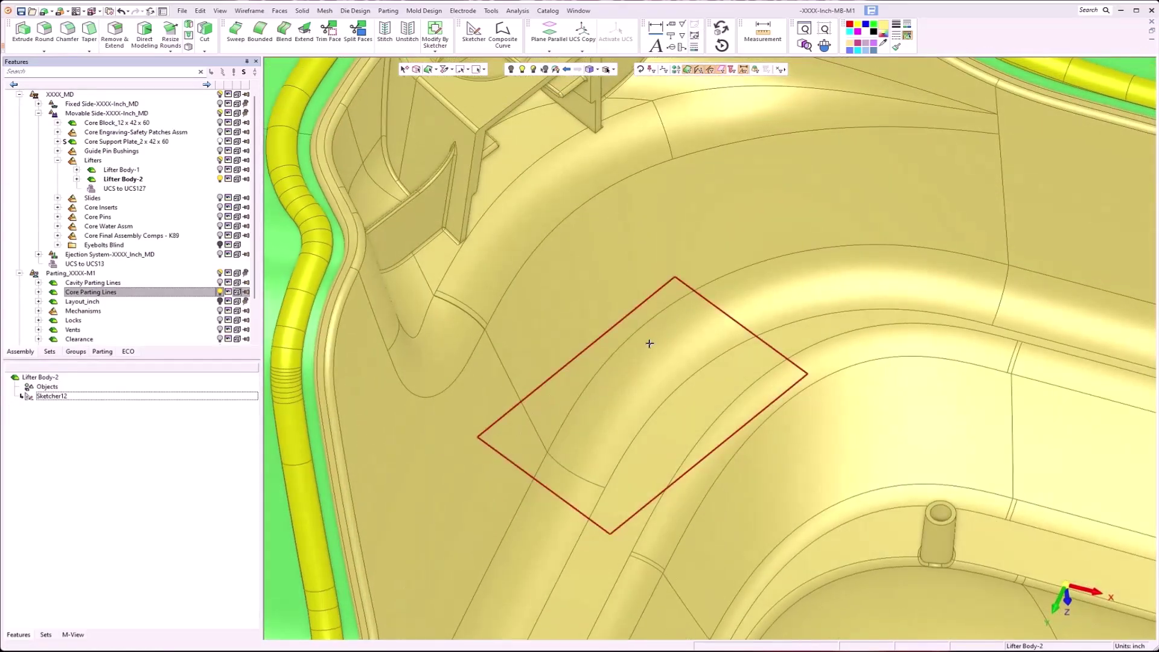
Start an Extrude of the rectangle sketch on both sides with a secondary-side delta of 4
{"action": "scroll", "coordinate": [664, 329], "scroll_direction": "down", "scroll_amount": 3}
{"action": "right_click", "coordinate": [742, 304]}
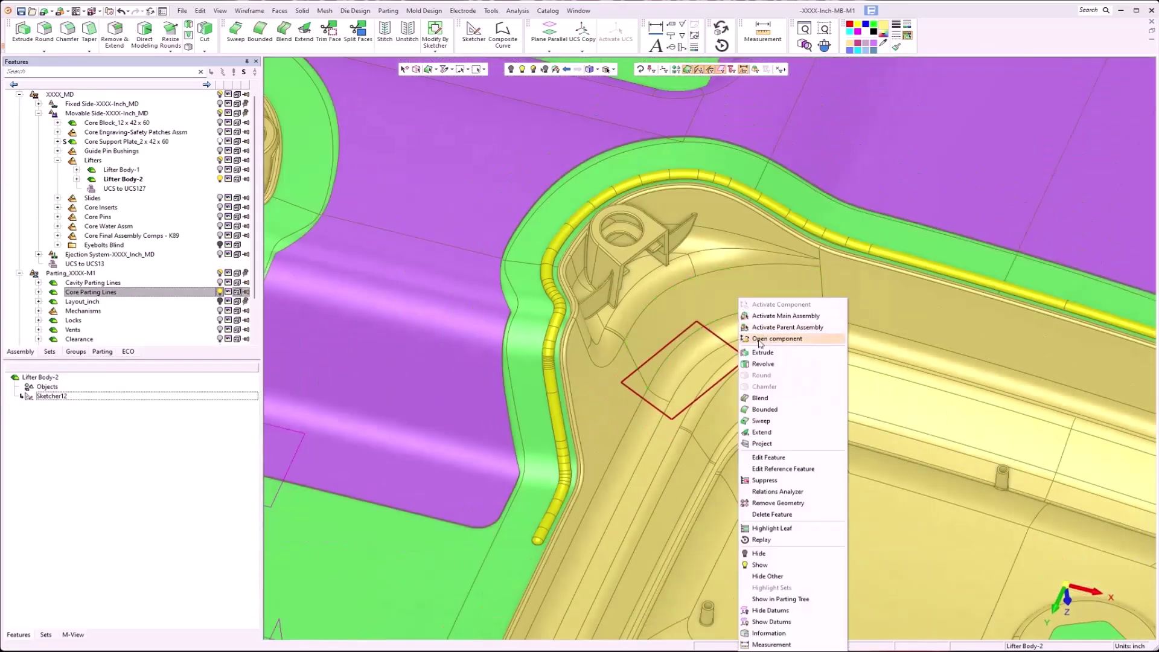
{"action": "left_click", "coordinate": [785, 350]}
{"action": "double_click", "coordinate": [430, 158]}
{"action": "type", "text": "4"}
{"action": "key", "text": "Return"}
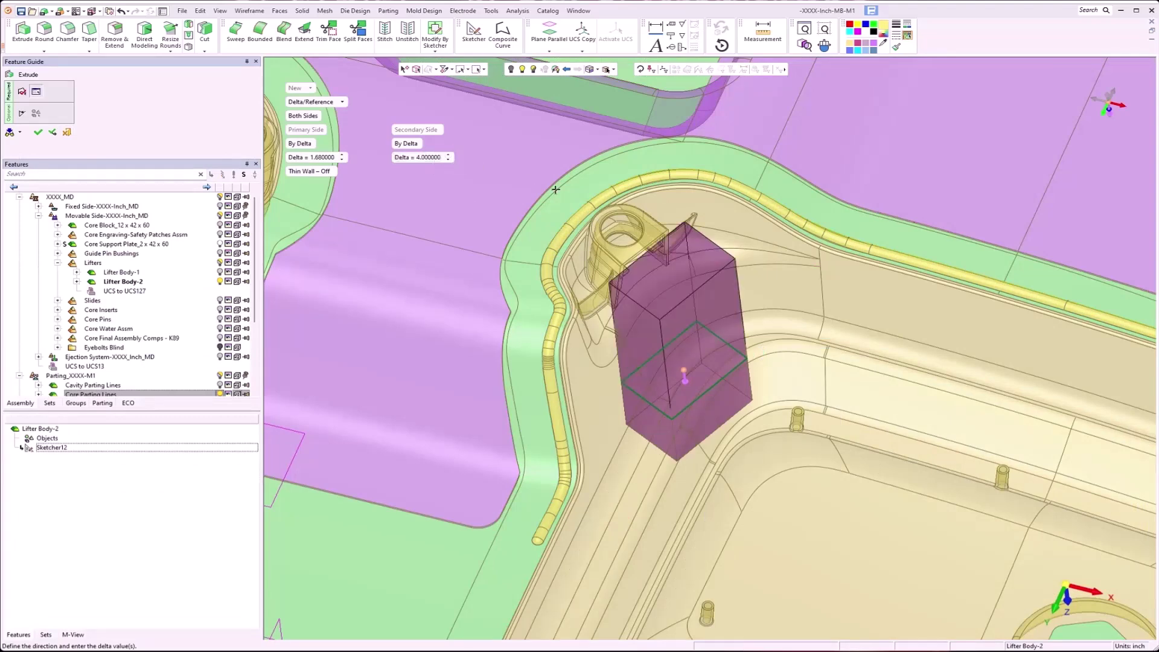
Increase the extrusion's secondary-side delta to 5.25 so the block reaches past the corner boss
{"action": "scroll", "coordinate": [641, 254], "scroll_direction": "up", "scroll_amount": 5}
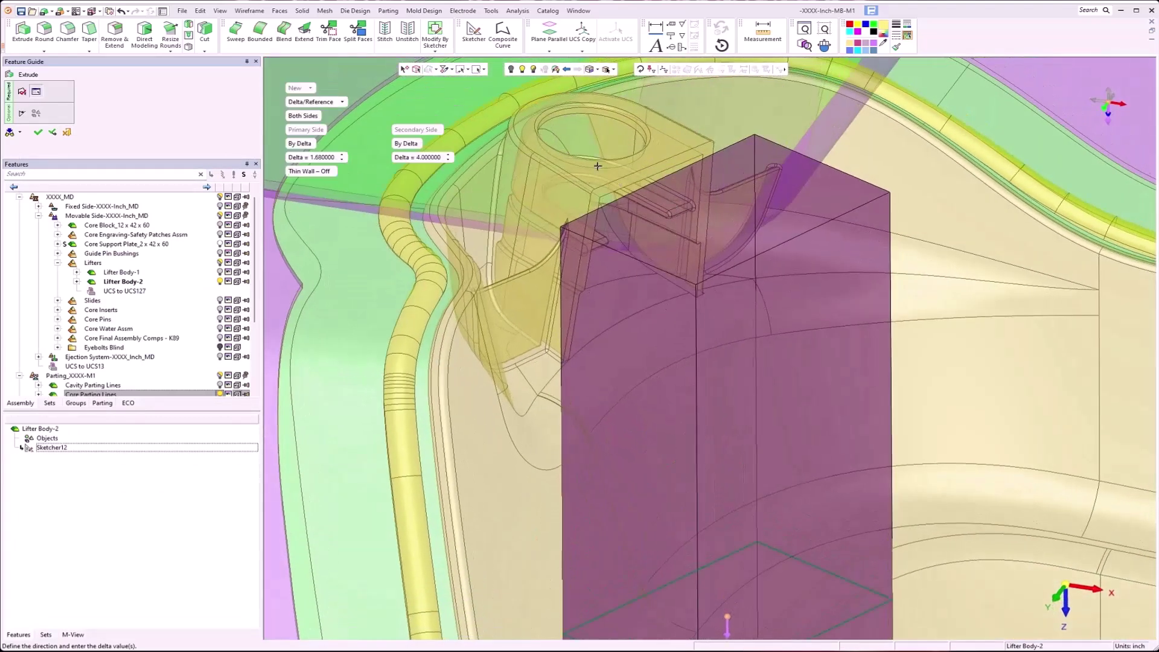
{"action": "left_click", "coordinate": [447, 155]}
{"action": "left_click", "coordinate": [449, 155]}
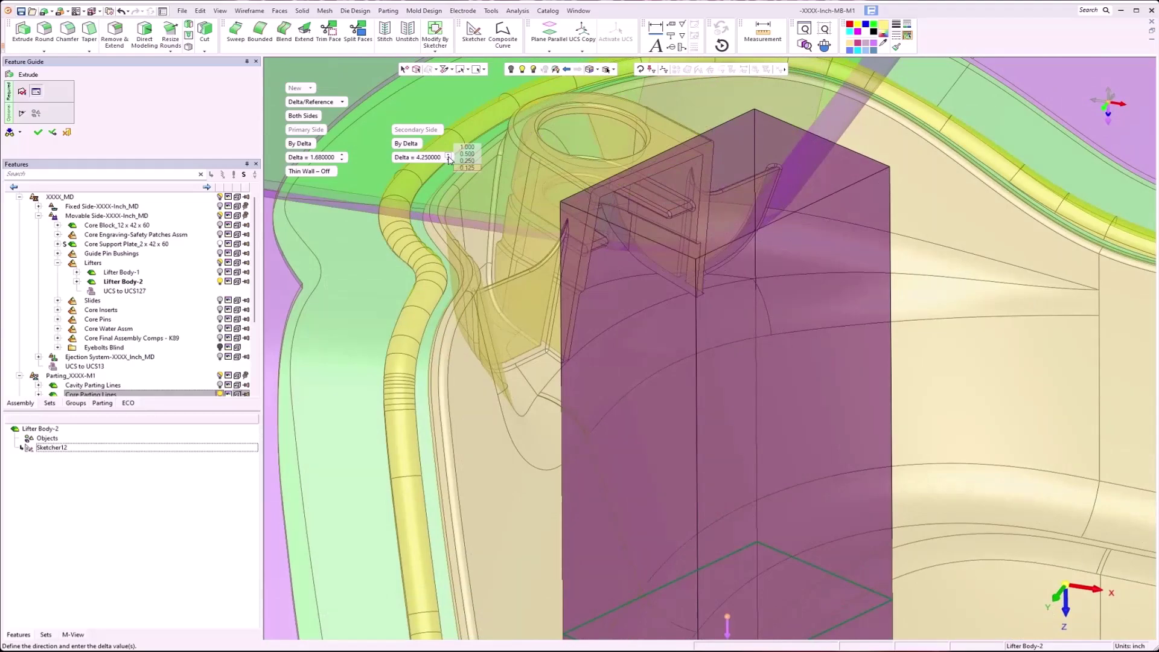
{"action": "left_click", "coordinate": [448, 156]}
{"action": "left_click", "coordinate": [448, 156]}
{"action": "left_click", "coordinate": [448, 155]}
{"action": "left_click", "coordinate": [448, 155]}
{"action": "left_click", "coordinate": [448, 155]}
{"action": "left_click", "coordinate": [448, 156]}
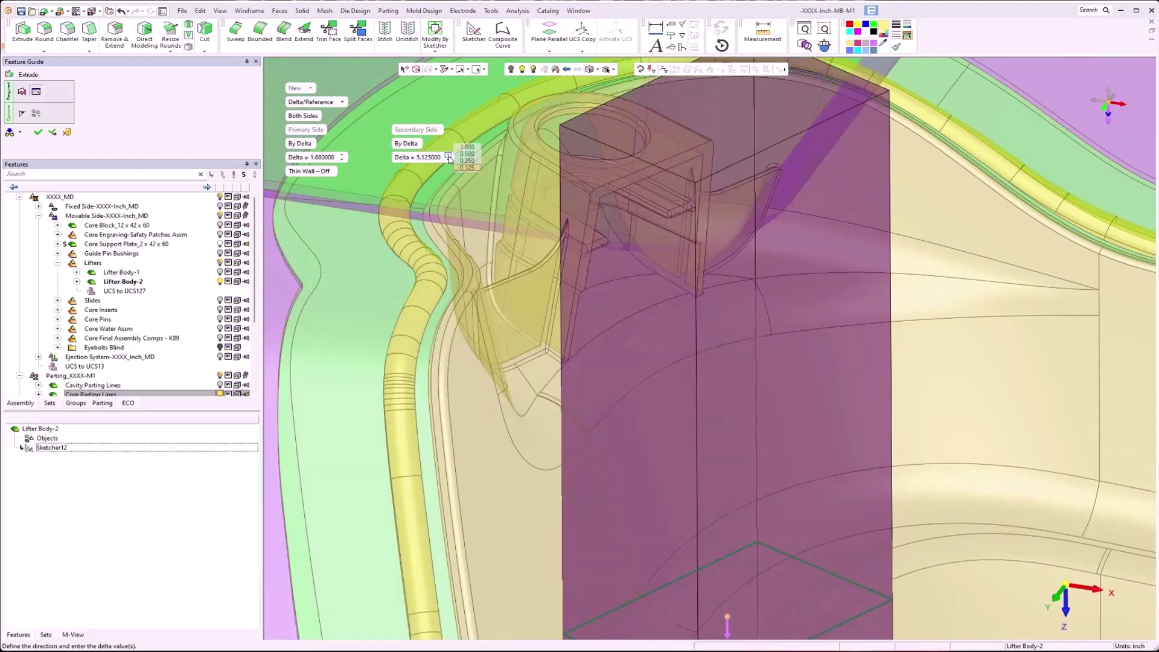
{"action": "left_click", "coordinate": [448, 156]}
{"action": "left_click", "coordinate": [448, 156]}
Reduce the extrusion's primary-side delta to 1.125 and complete the new solid block
{"action": "scroll", "coordinate": [720, 334], "scroll_direction": "down", "scroll_amount": 3}
{"action": "middle_click_drag", "start_coordinate": [705, 399], "coordinate": [570, 176]}
{"action": "left_click", "coordinate": [343, 160]}
{"action": "left_click", "coordinate": [343, 160]}
{"action": "left_click", "coordinate": [343, 160]}
{"action": "left_click", "coordinate": [343, 160]}
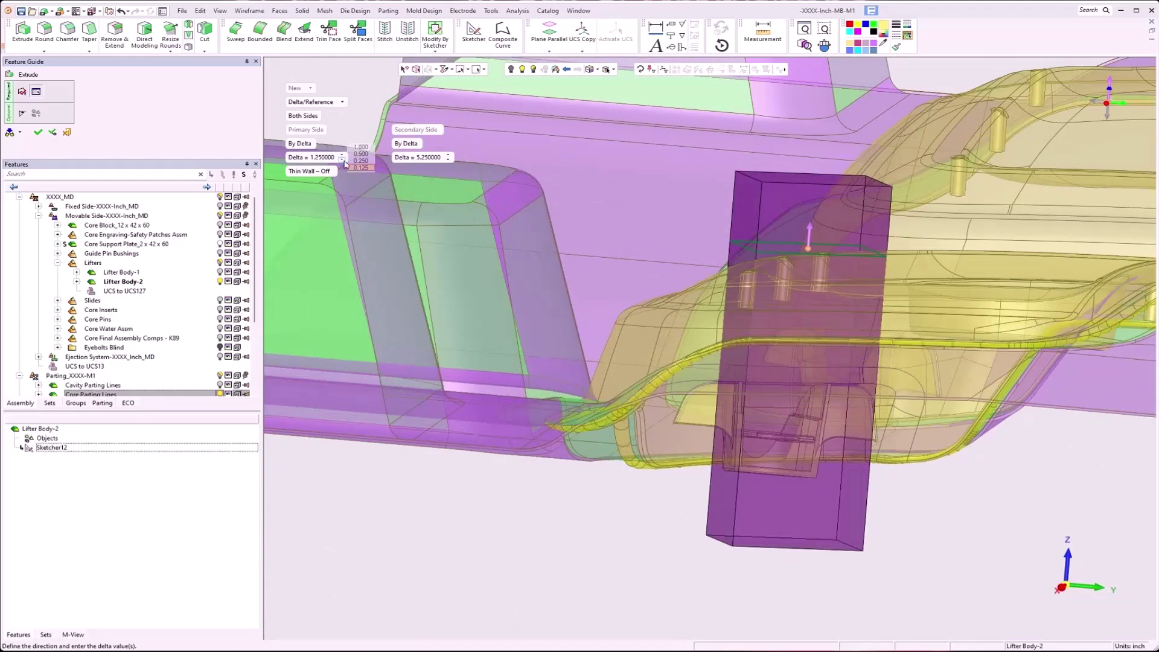
{"action": "left_click", "coordinate": [343, 160]}
{"action": "middle_click_drag", "start_coordinate": [650, 259], "coordinate": [723, 139]}
{"action": "scroll", "coordinate": [757, 243], "scroll_direction": "down", "scroll_amount": 4}
{"action": "middle_click_drag", "start_coordinate": [1009, 393], "coordinate": [592, 428]}
{"action": "scroll", "coordinate": [610, 355], "scroll_direction": "up", "scroll_amount": 5}
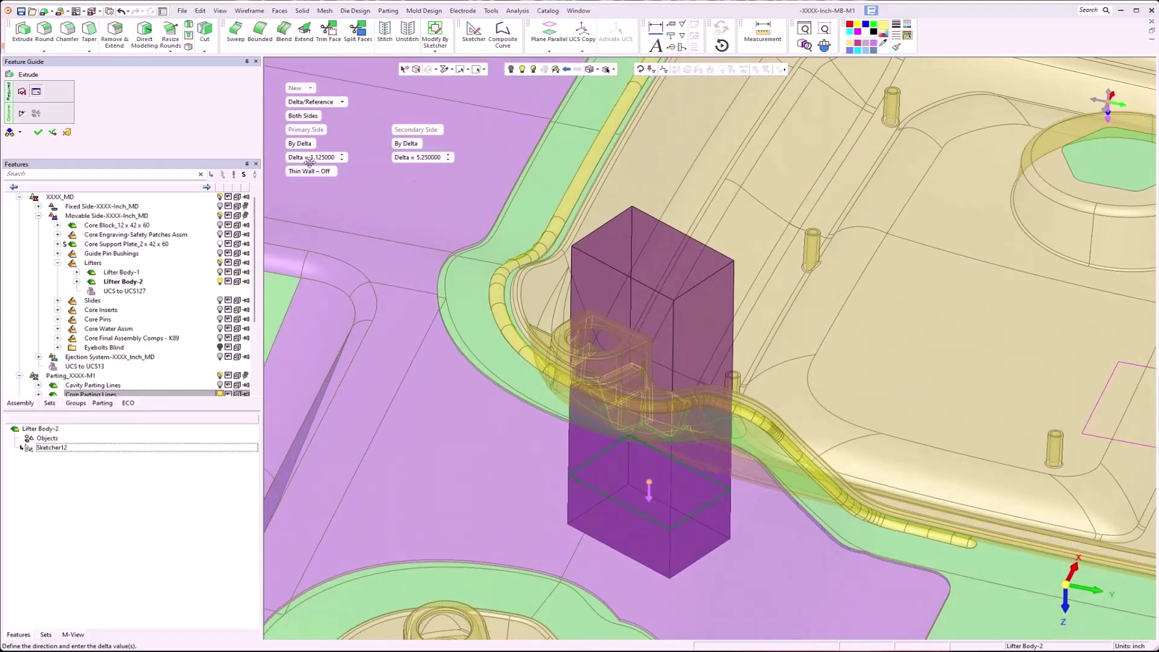
{"action": "left_click", "coordinate": [40, 134]}
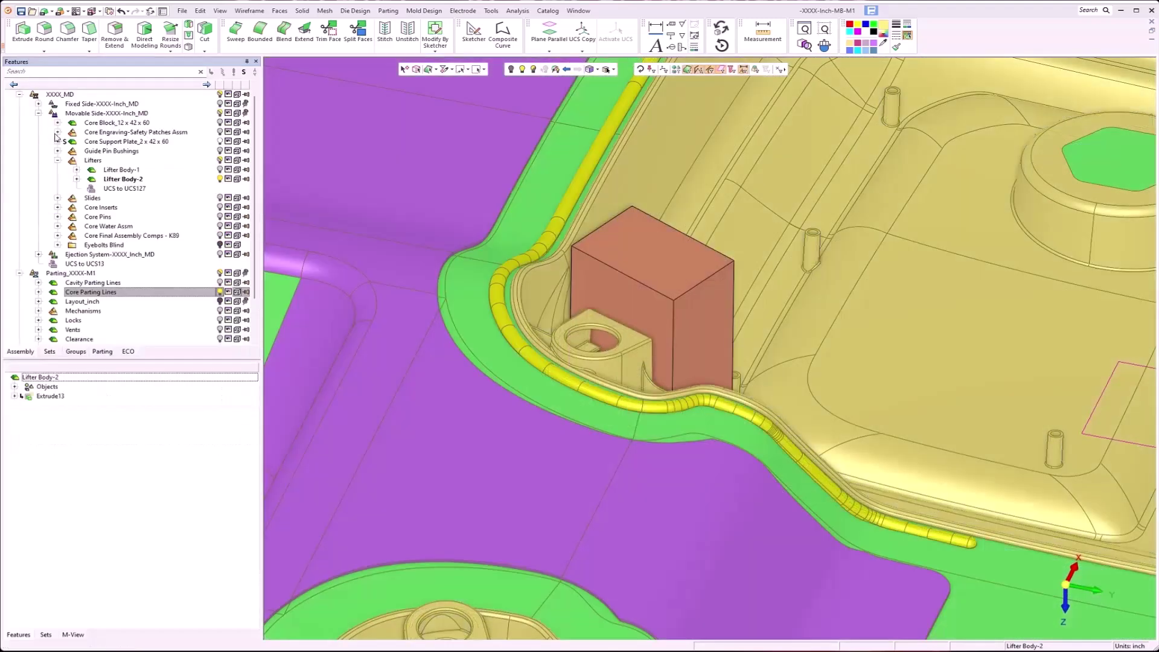
Taper the block's long side face opposite the boss by 13 degrees, using the upper end face as the neutral plane
{"action": "left_click", "coordinate": [302, 10]}
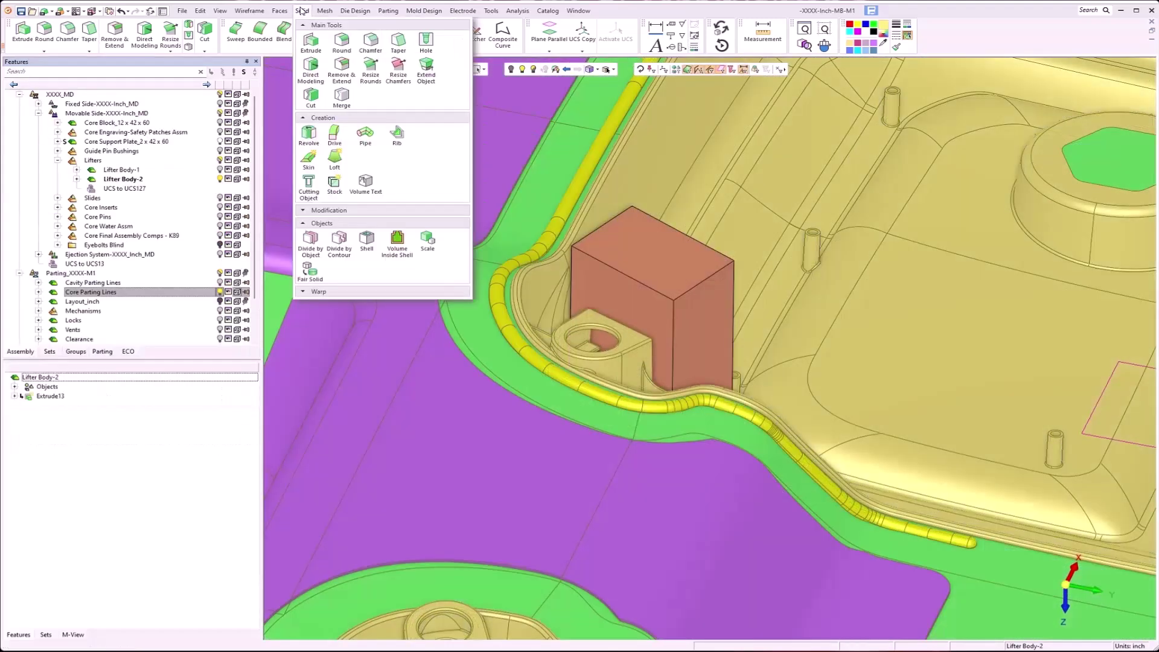
{"action": "left_click", "coordinate": [395, 42]}
{"action": "left_click", "coordinate": [652, 269]}
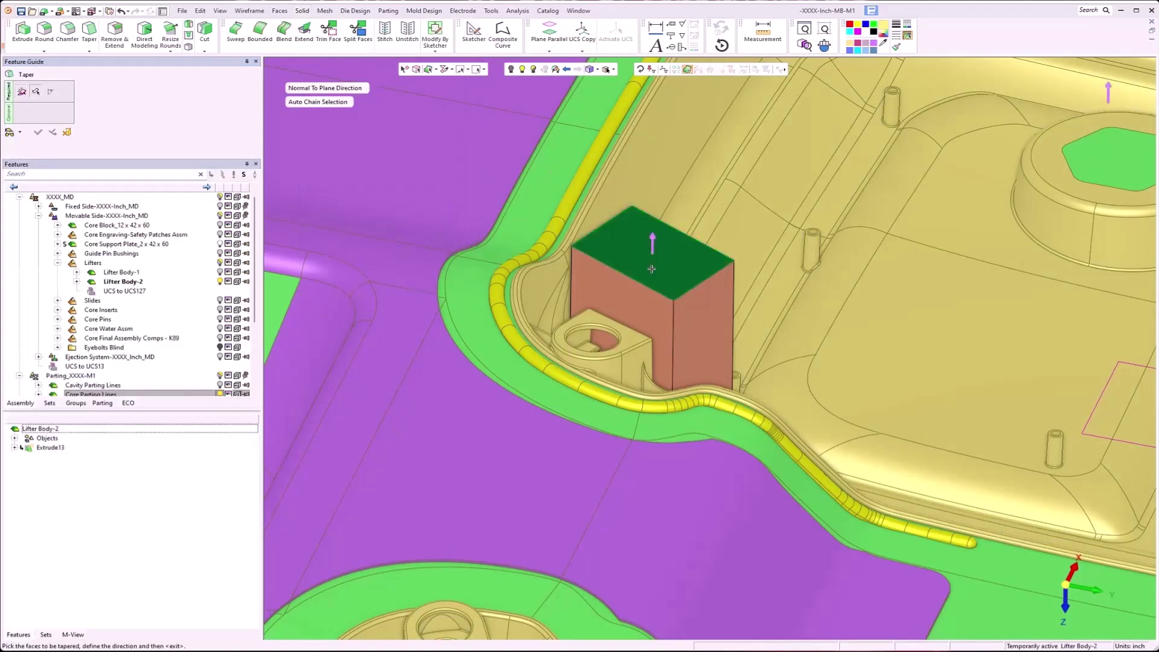
{"action": "left_click", "coordinate": [697, 268]}
{"action": "middle_click", "coordinate": [694, 270]}
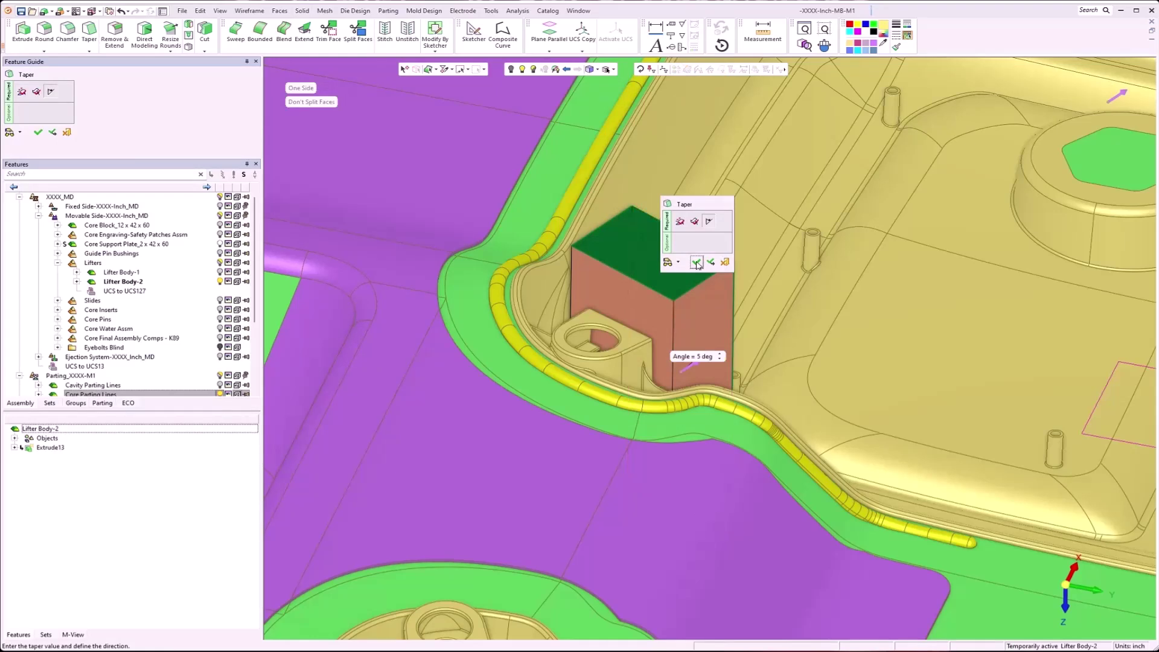
{"action": "left_click", "coordinate": [701, 359]}
{"action": "type", "text": "13"}
{"action": "key", "text": "Return"}
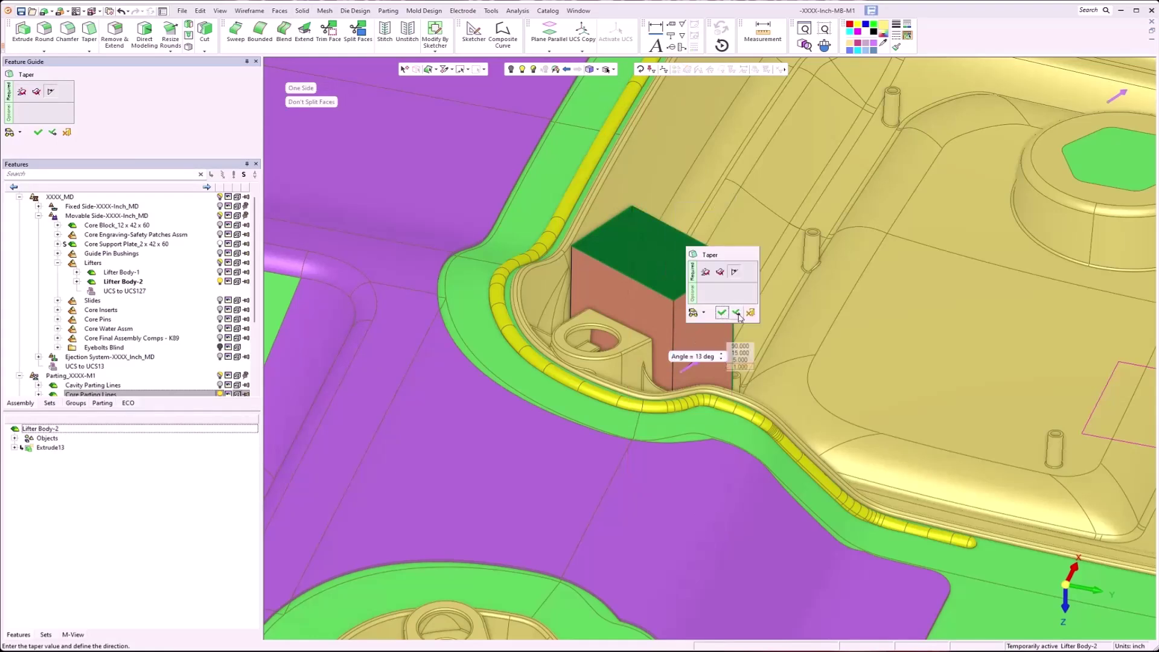
{"action": "middle_click", "coordinate": [721, 315]}
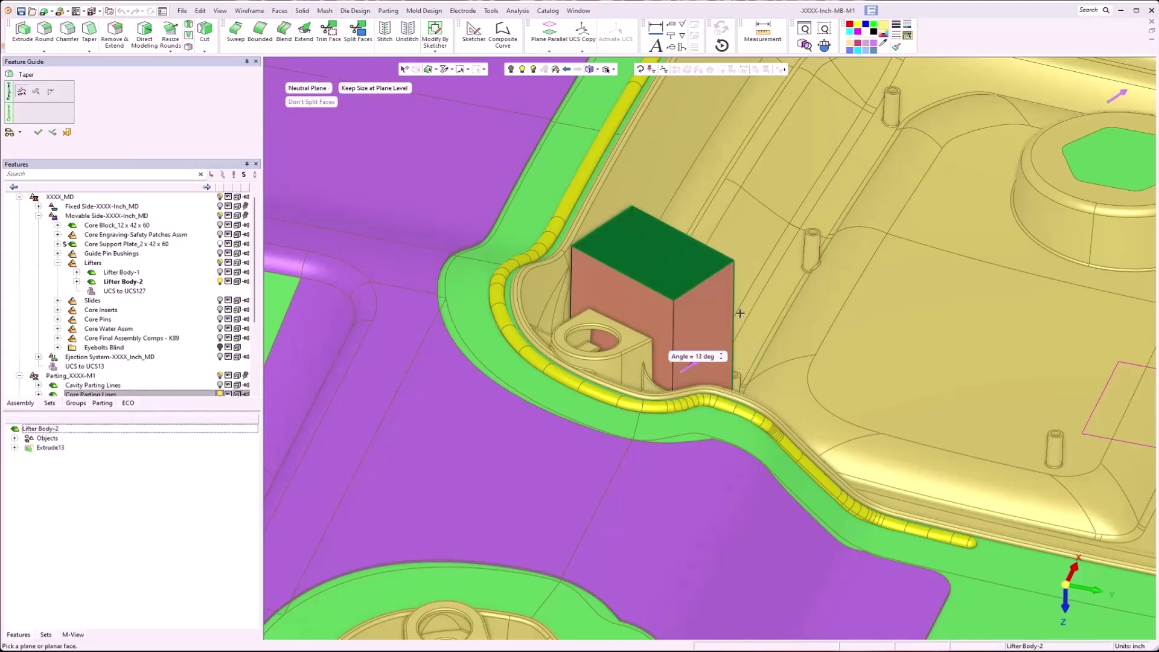
Taper the block's two short side faces by 5 degrees from the same upper end face and finish the command
{"action": "left_click", "coordinate": [596, 246]}
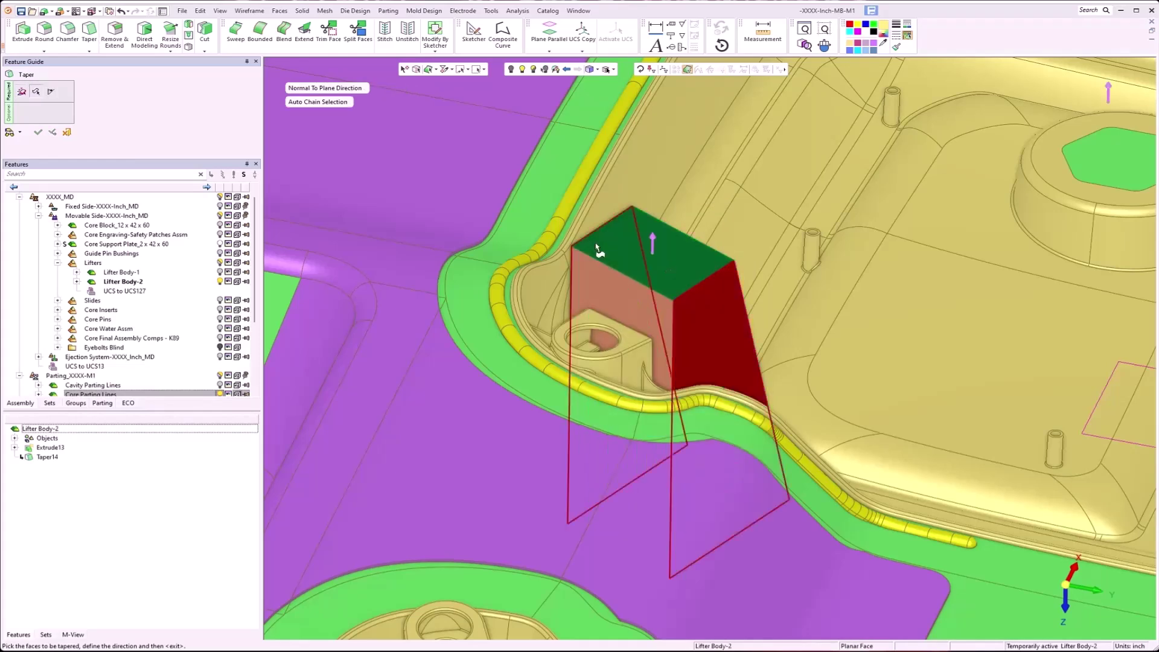
{"action": "middle_click", "coordinate": [598, 250]}
{"action": "left_click", "coordinate": [740, 395]}
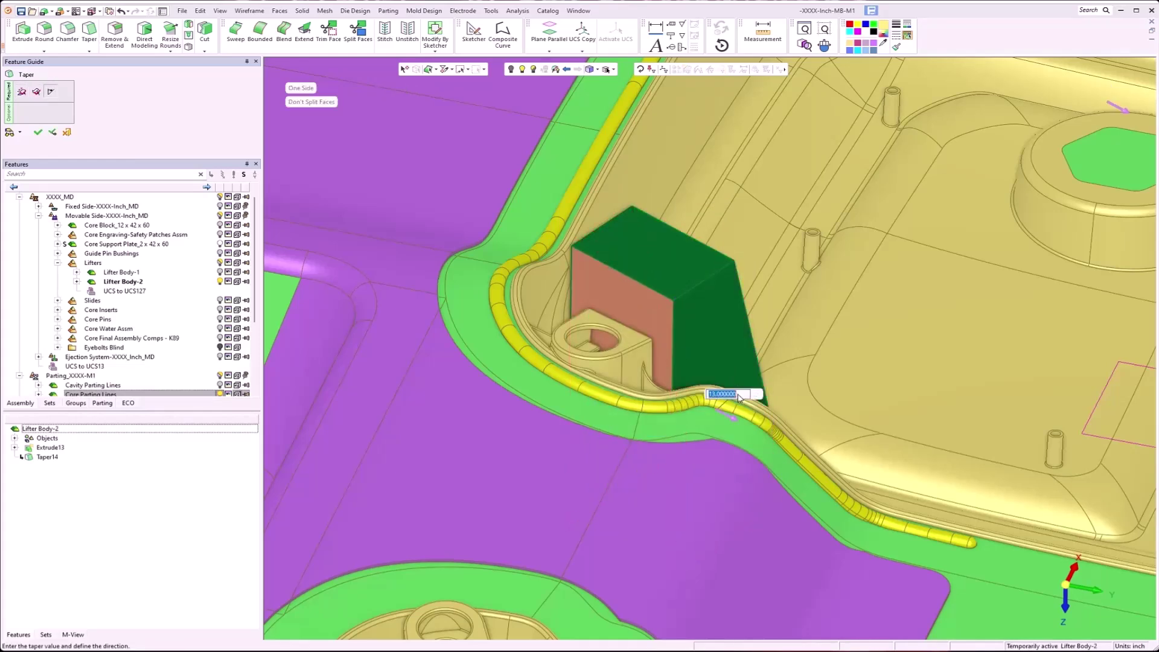
{"action": "type", "text": "5"}
{"action": "key", "text": "Return"}
{"action": "middle_click", "coordinate": [471, 173]}
{"action": "left_click", "coordinate": [471, 173]}
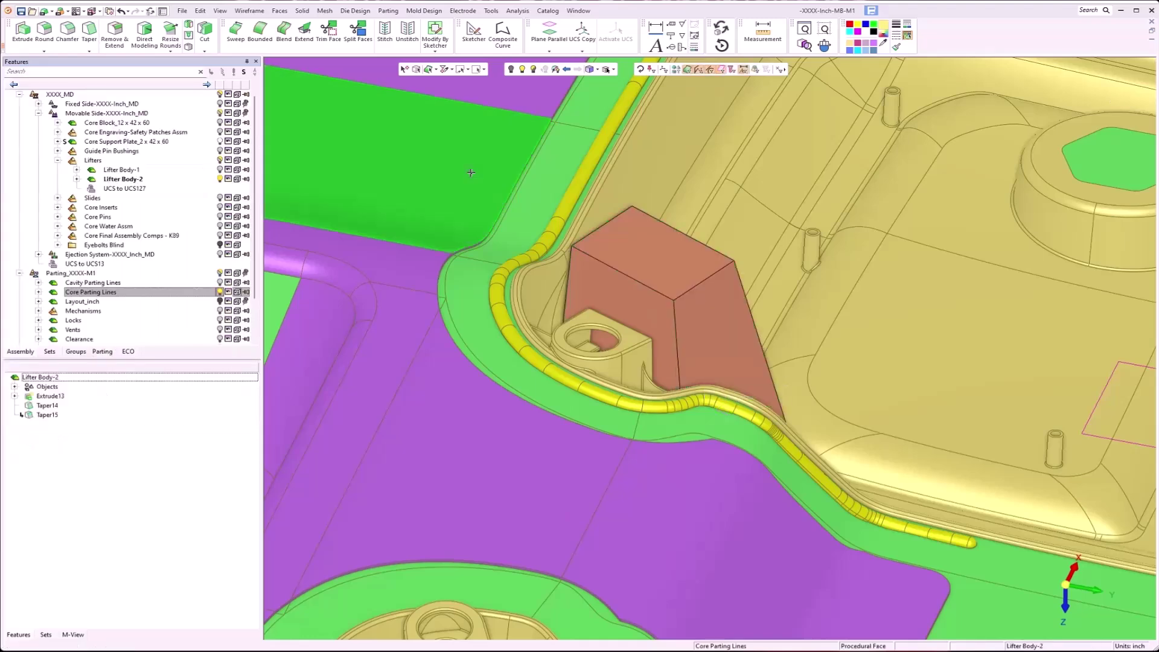
Use Extend Object in Replace mode to align the block's boss-side face with the adjoining boss face at zero offset
{"action": "left_click_drag", "start_coordinate": [626, 342], "coordinate": [641, 352], "text": "ctrl"}
{"action": "scroll", "coordinate": [641, 352], "scroll_direction": "up", "scroll_amount": 5}
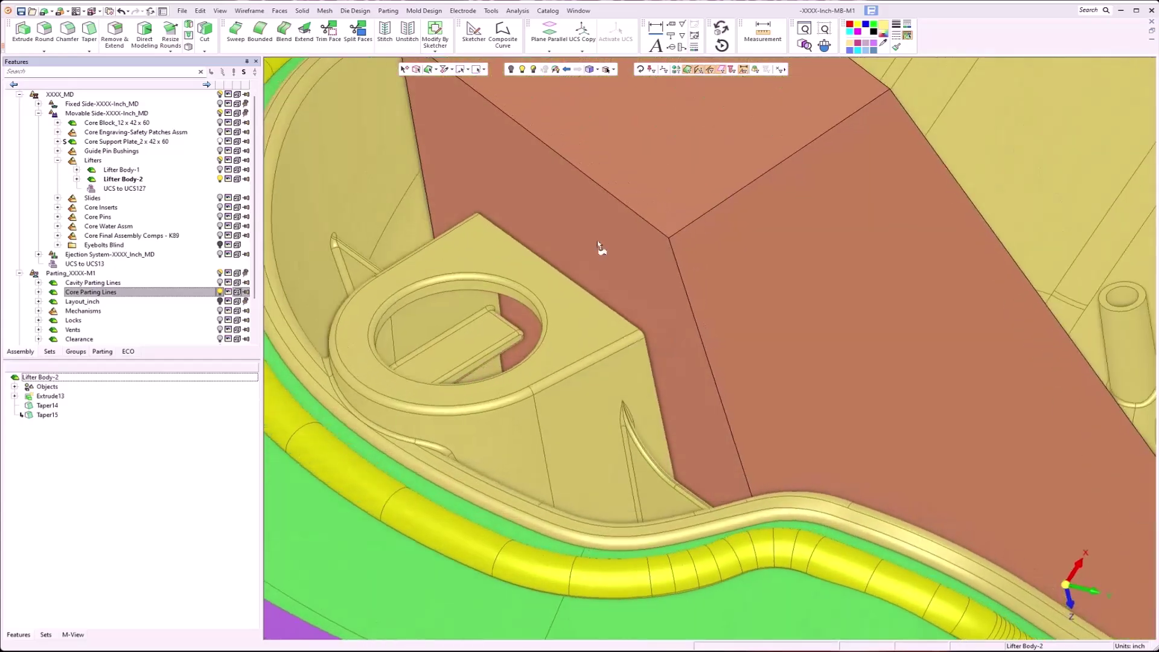
{"action": "left_click", "coordinate": [302, 10]}
{"action": "left_click", "coordinate": [426, 77]}
{"action": "left_click", "coordinate": [658, 332]}
{"action": "scroll", "coordinate": [696, 375], "scroll_direction": "up", "scroll_amount": 2}
{"action": "middle_click", "coordinate": [696, 375]}
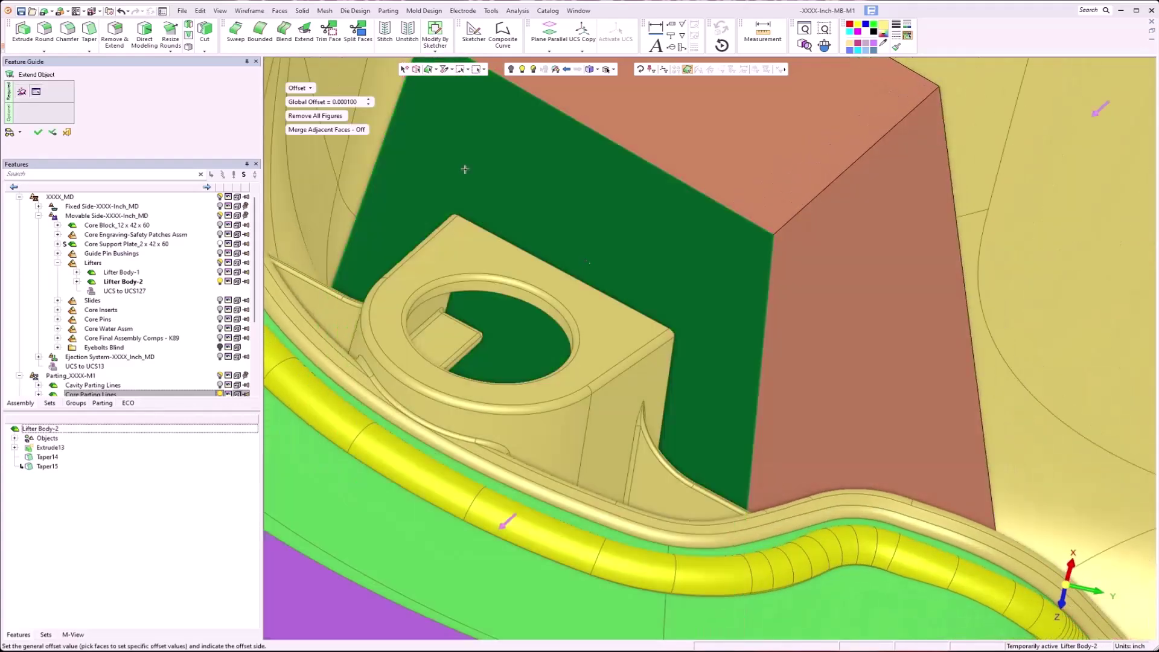
{"action": "left_click", "coordinate": [297, 88]}
{"action": "left_click", "coordinate": [299, 107]}
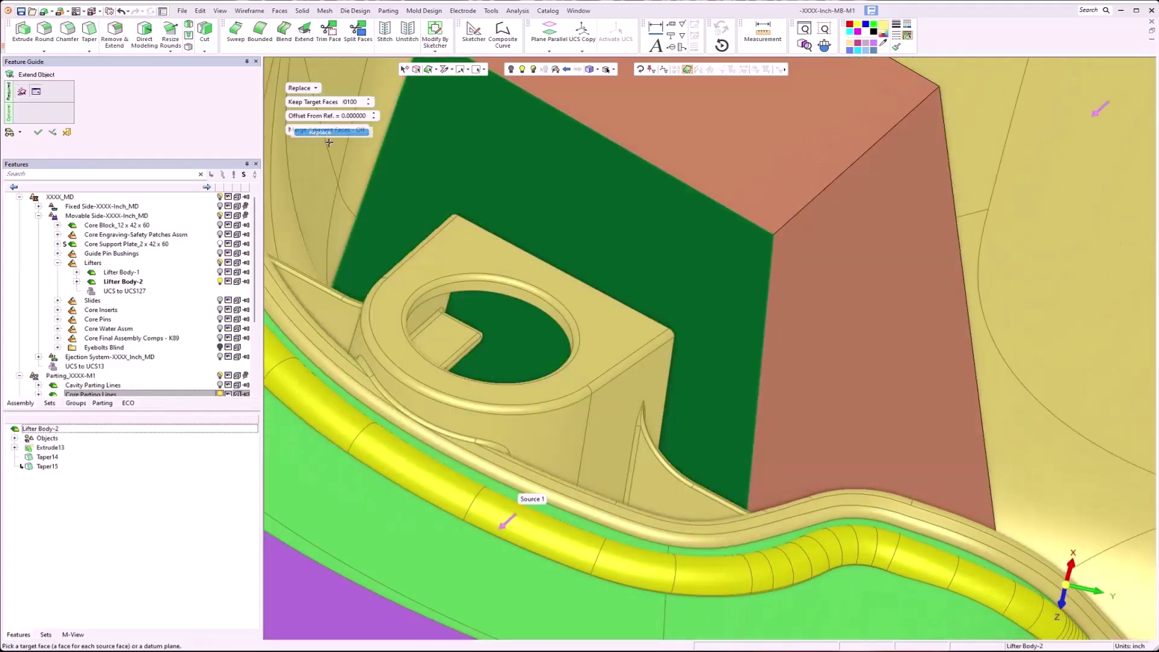
{"action": "left_click", "coordinate": [665, 384]}
{"action": "middle_click", "coordinate": [667, 390]}
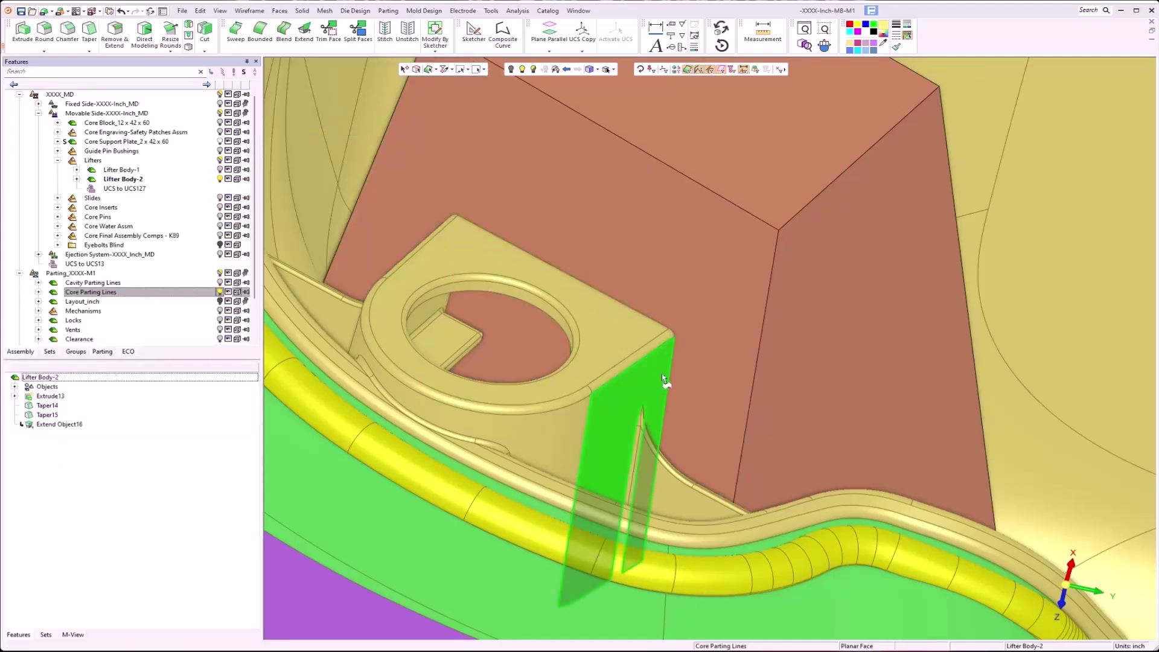
Split the block's boss-side face across its full width at the level of the boss's upper face
{"action": "scroll", "coordinate": [663, 378], "scroll_direction": "down", "scroll_amount": 5}
{"action": "middle_click_drag", "start_coordinate": [663, 378], "coordinate": [668, 406]}
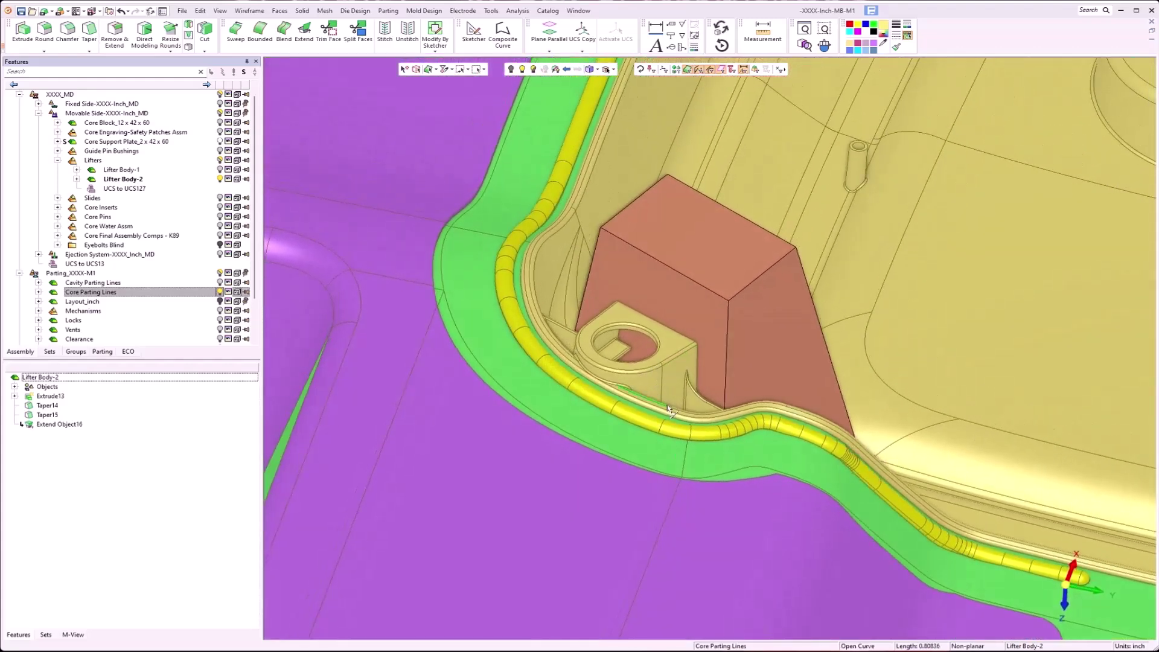
{"action": "left_click", "coordinate": [279, 10]}
{"action": "left_click", "coordinate": [317, 65]}
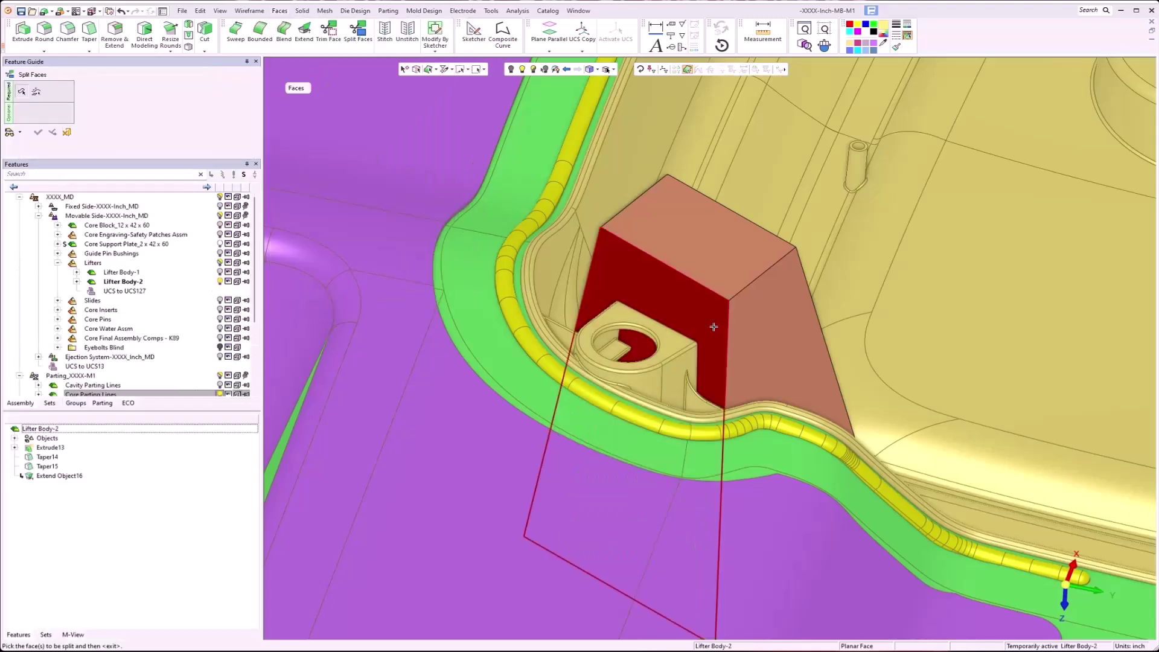
{"action": "left_click", "coordinate": [717, 333]}
{"action": "middle_click", "coordinate": [716, 335]}
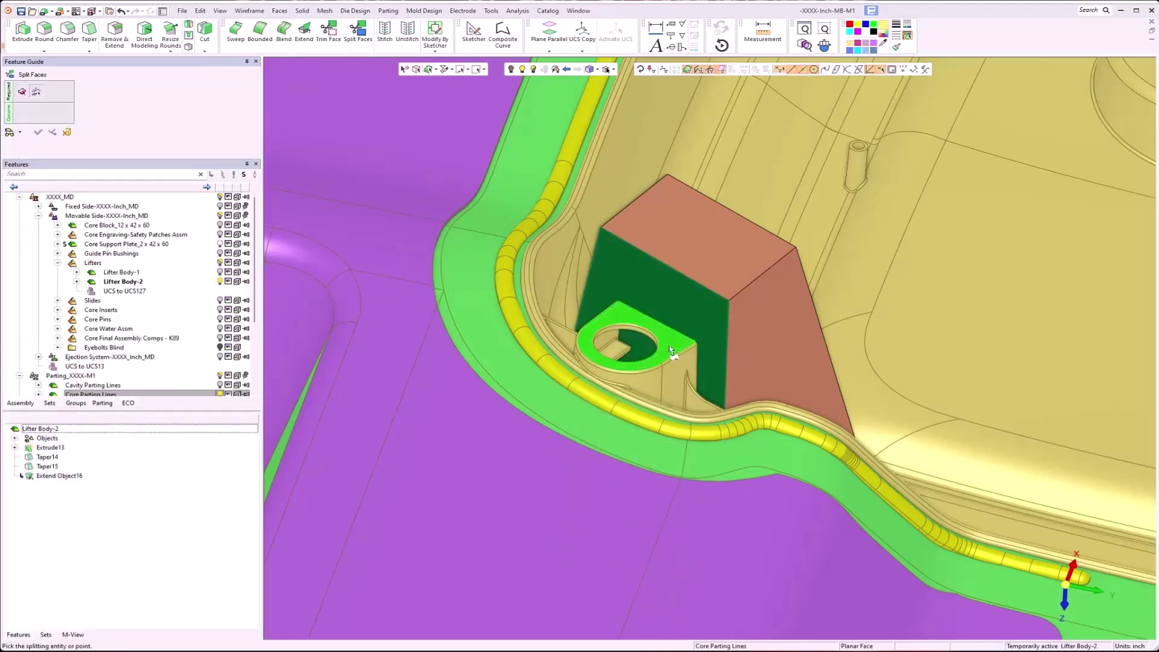
{"action": "left_click", "coordinate": [670, 350]}
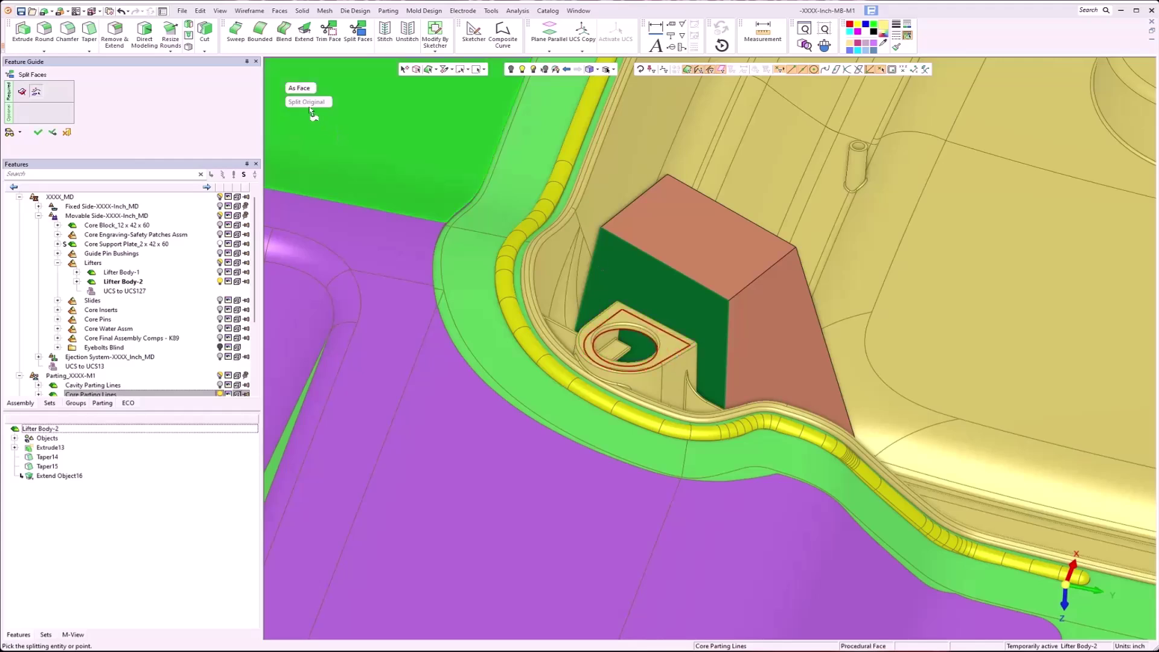
{"action": "left_click", "coordinate": [302, 89]}
{"action": "left_click", "coordinate": [38, 133]}
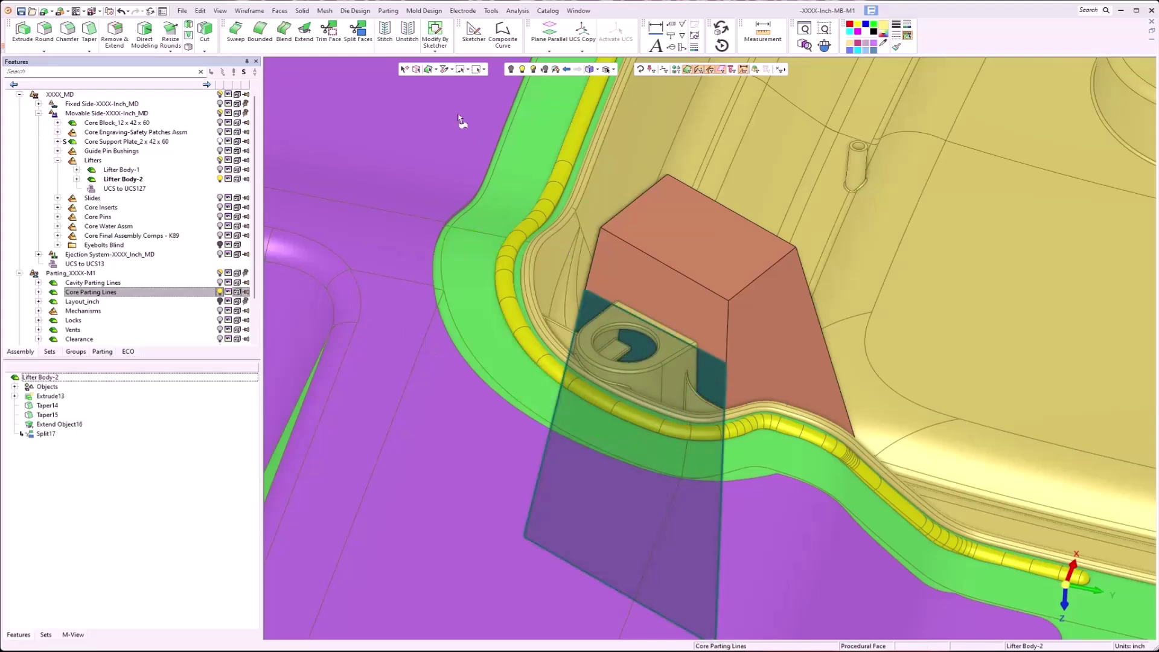
{"action": "left_click", "coordinate": [302, 10]}
{"action": "left_click", "coordinate": [340, 48]}
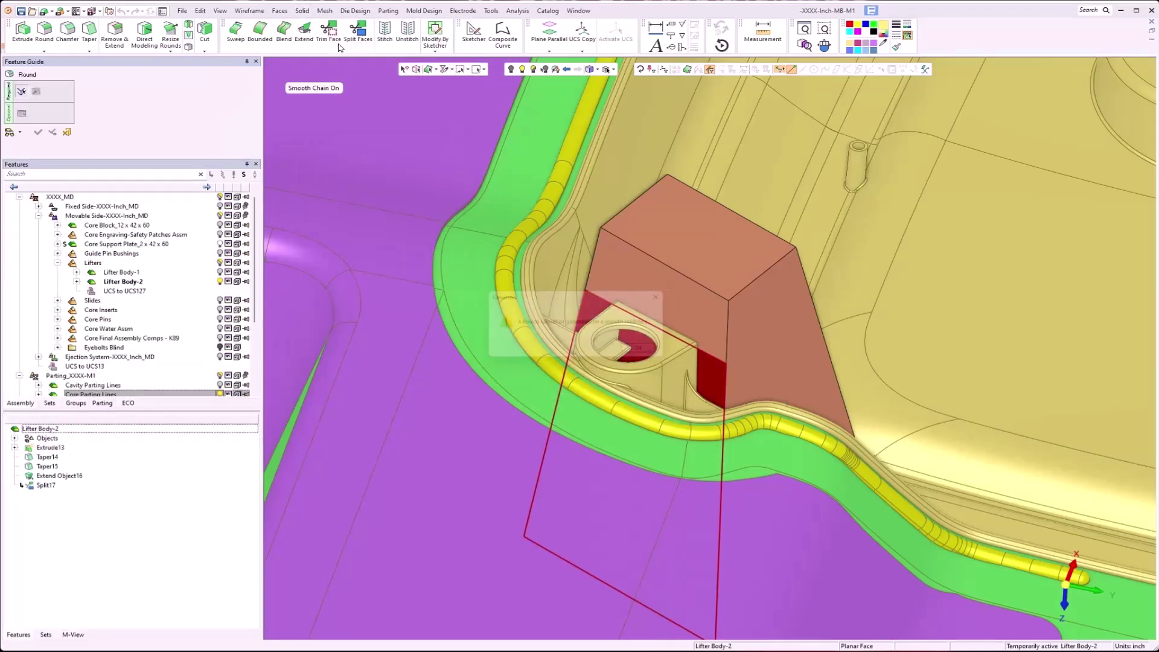
{"action": "left_click", "coordinate": [650, 352]}
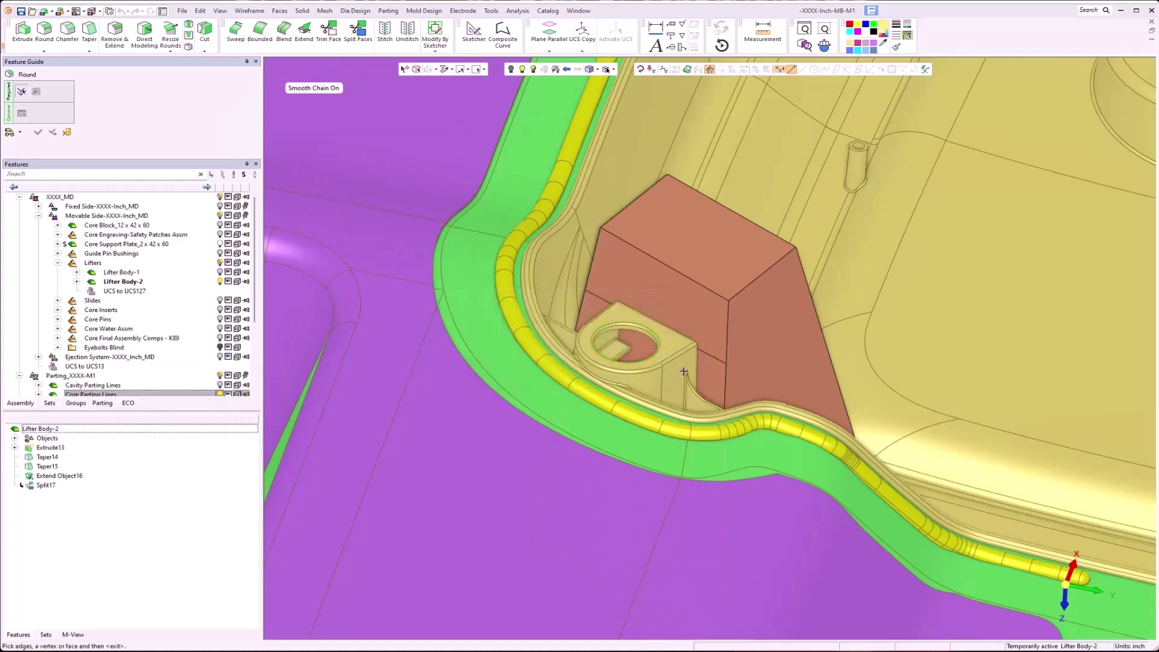
{"action": "left_click", "coordinate": [68, 133]}
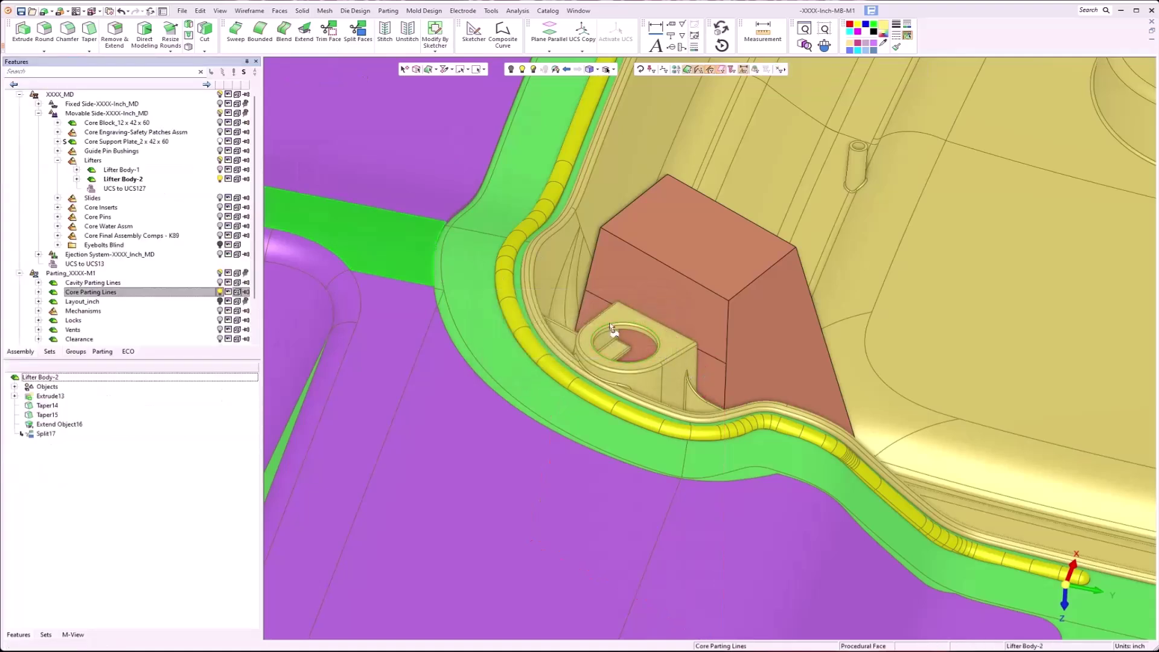
Start an Extrude of the lower split face on both sides with a secondary-side delta of 0.04
{"action": "left_click", "coordinate": [302, 10]}
{"action": "left_click", "coordinate": [309, 44]}
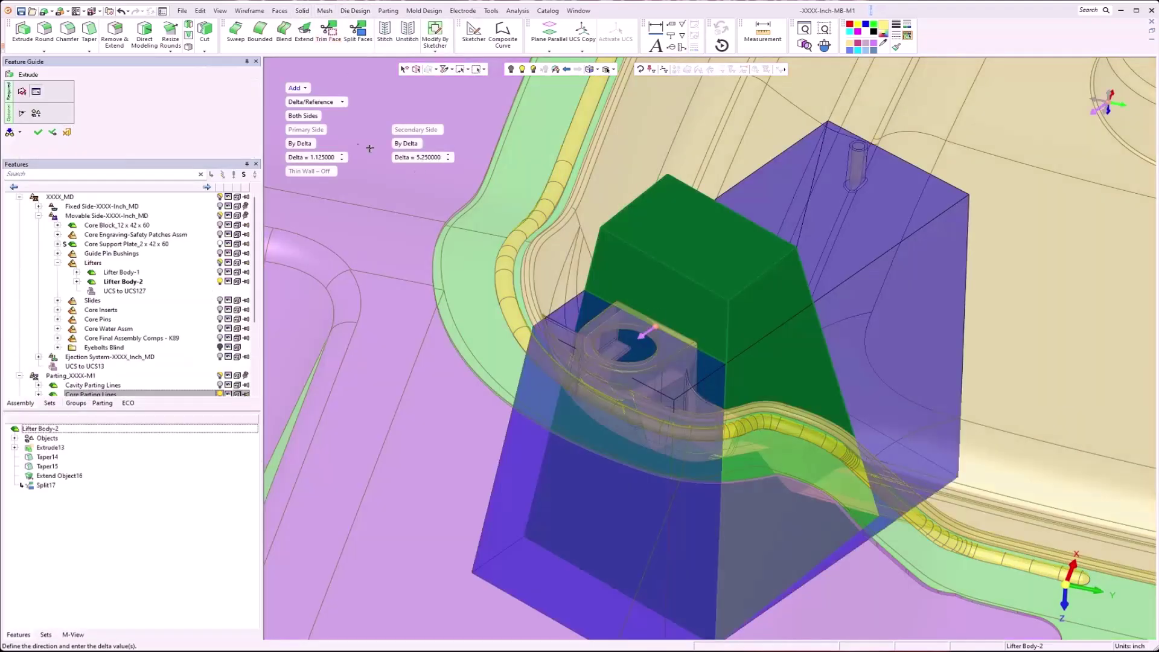
{"action": "left_click", "coordinate": [415, 158]}
{"action": "type", "text": ".04"}
{"action": "key", "text": "Return"}
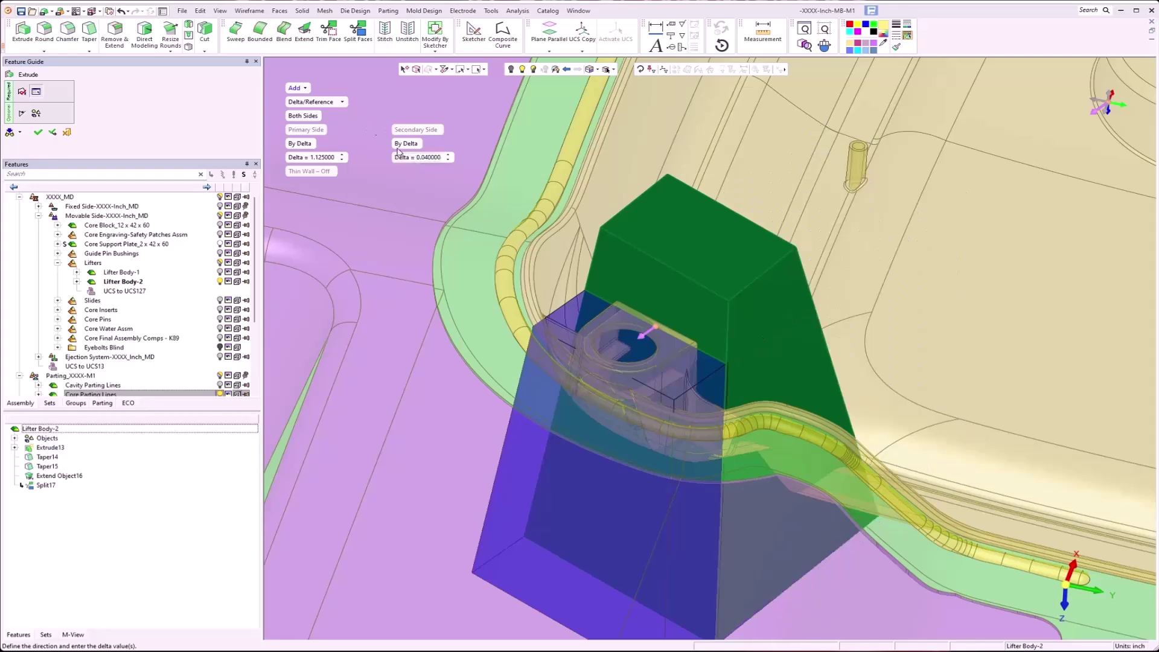
Set the extrusion's primary-side delta to 1.5 toward the boss and create it as a new object
{"action": "middle_click_drag", "start_coordinate": [582, 302], "coordinate": [595, 427]}
{"action": "scroll", "coordinate": [610, 368], "scroll_direction": "up", "scroll_amount": 3}
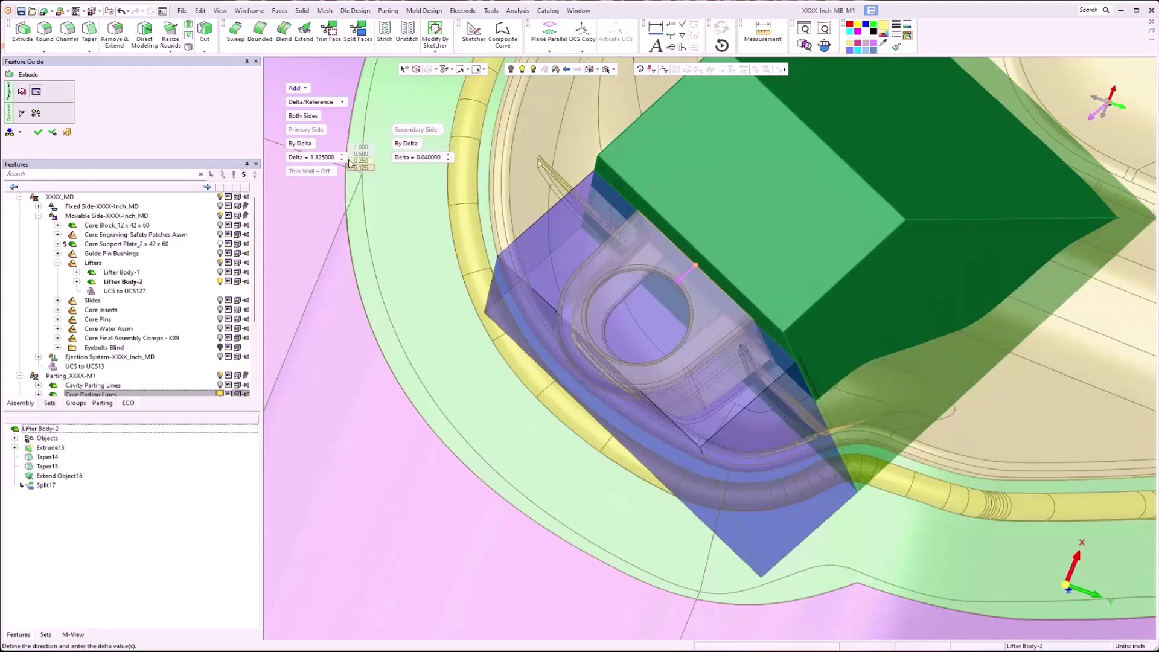
{"action": "left_click", "coordinate": [342, 154]}
{"action": "left_click", "coordinate": [342, 154]}
{"action": "left_click", "coordinate": [343, 154]}
{"action": "middle_click_drag", "start_coordinate": [524, 326], "coordinate": [506, 249]}
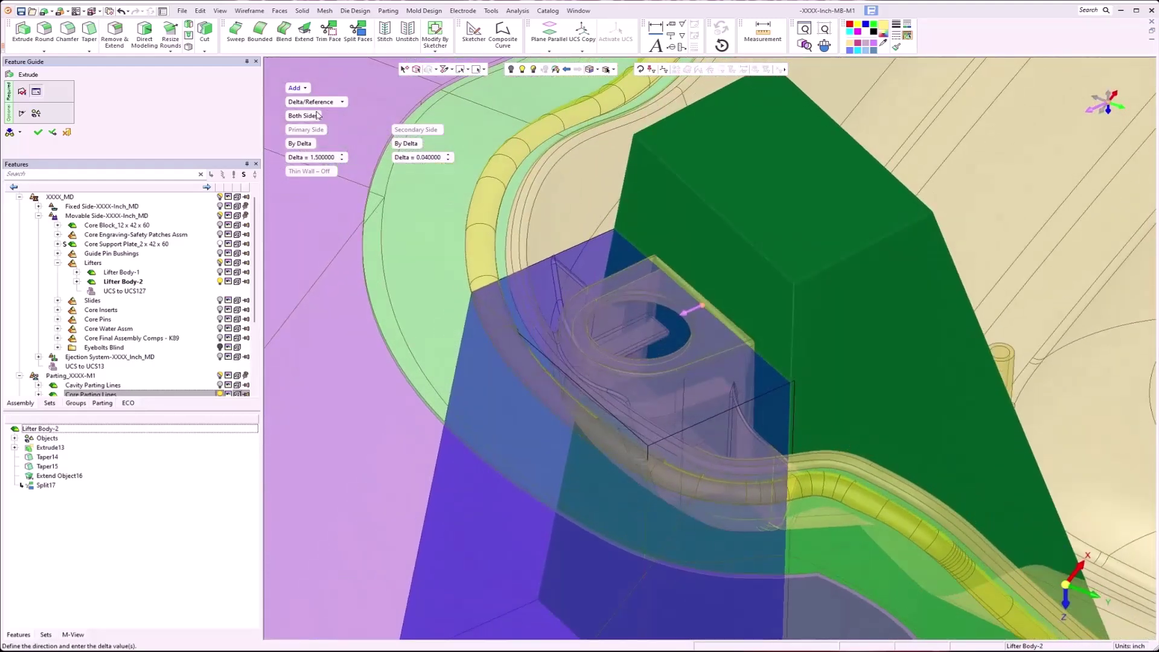
{"action": "left_click", "coordinate": [299, 88]}
{"action": "left_click", "coordinate": [302, 113]}
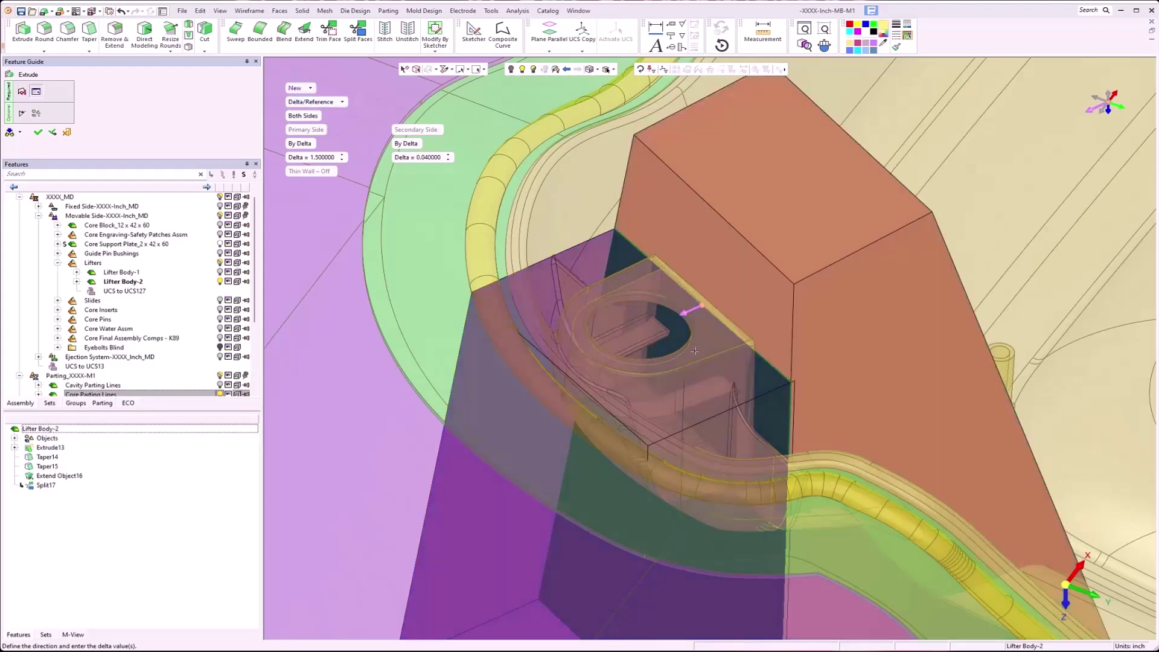
{"action": "left_click", "coordinate": [38, 133]}
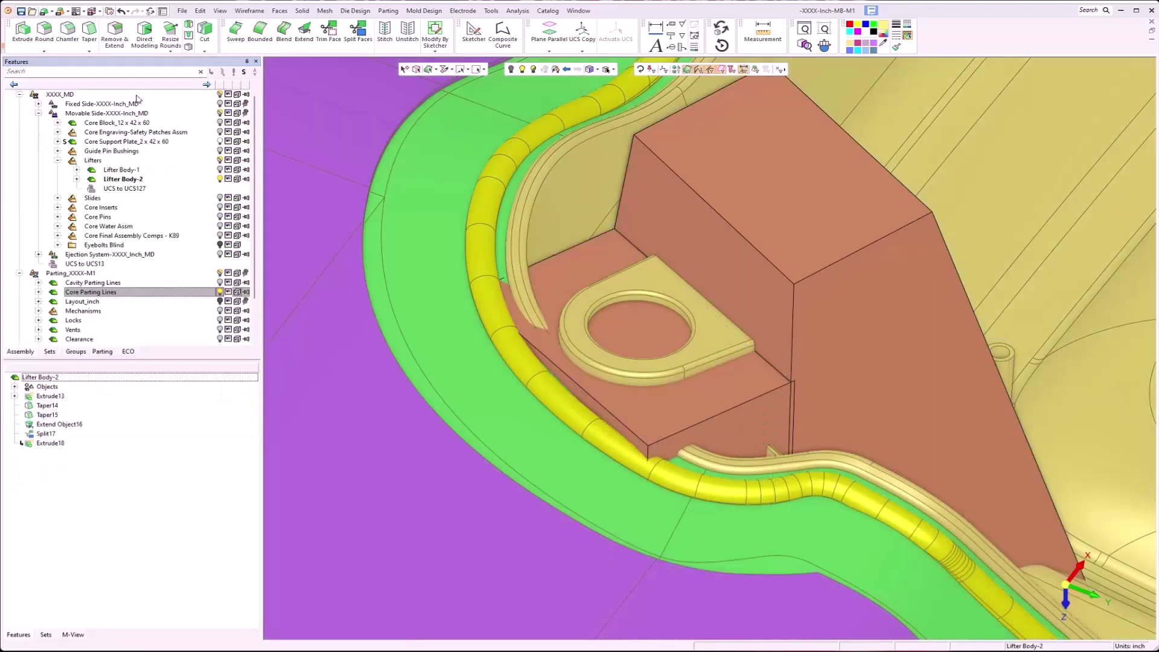
Use Extend Object in Replace mode to align the extruded head section's upper face with the boss's upper face at zero offset
{"action": "left_click", "coordinate": [302, 10]}
{"action": "left_click", "coordinate": [426, 70]}
{"action": "left_click", "coordinate": [601, 258]}
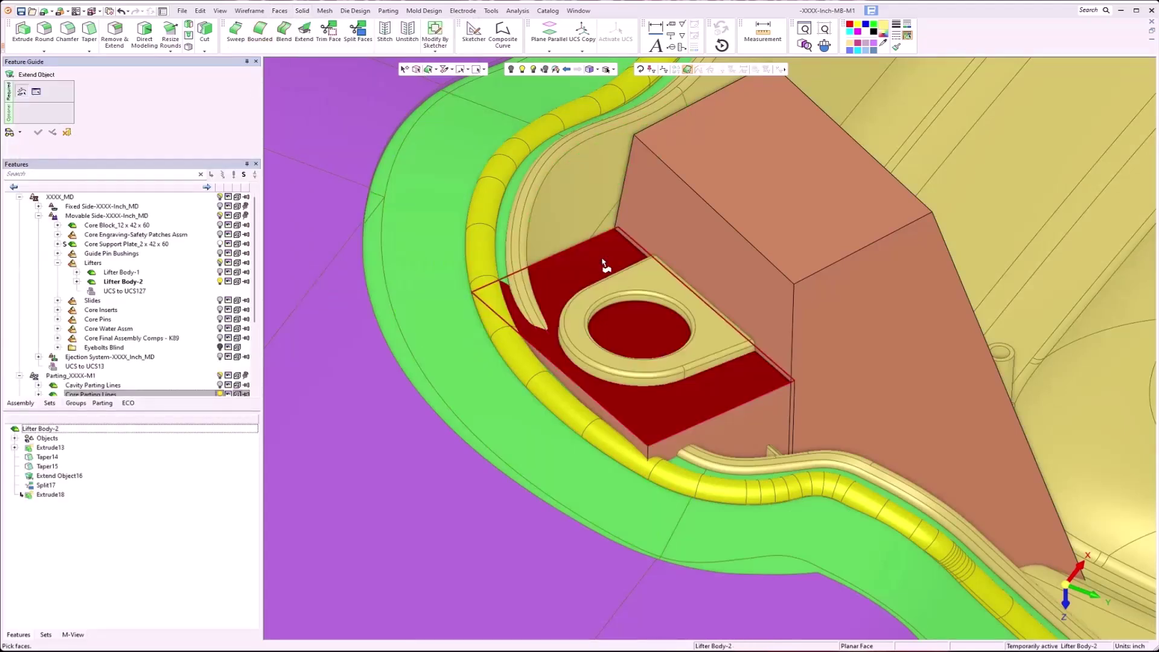
{"action": "left_click", "coordinate": [703, 351]}
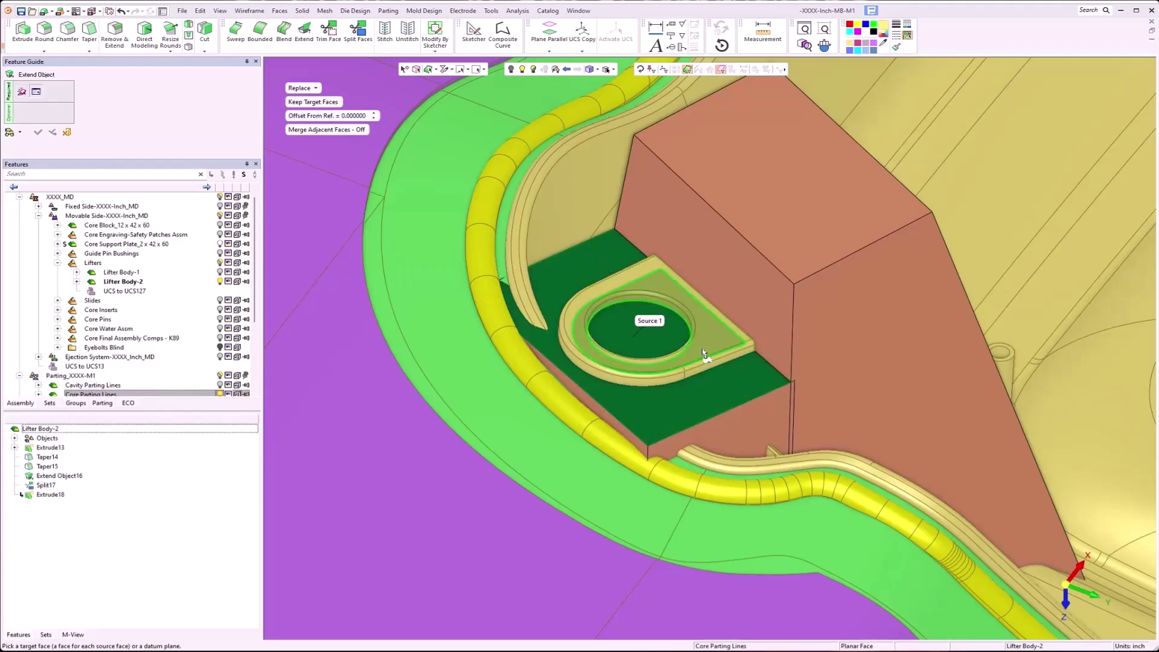
{"action": "right_click", "coordinate": [702, 351]}
{"action": "left_click", "coordinate": [679, 314]}
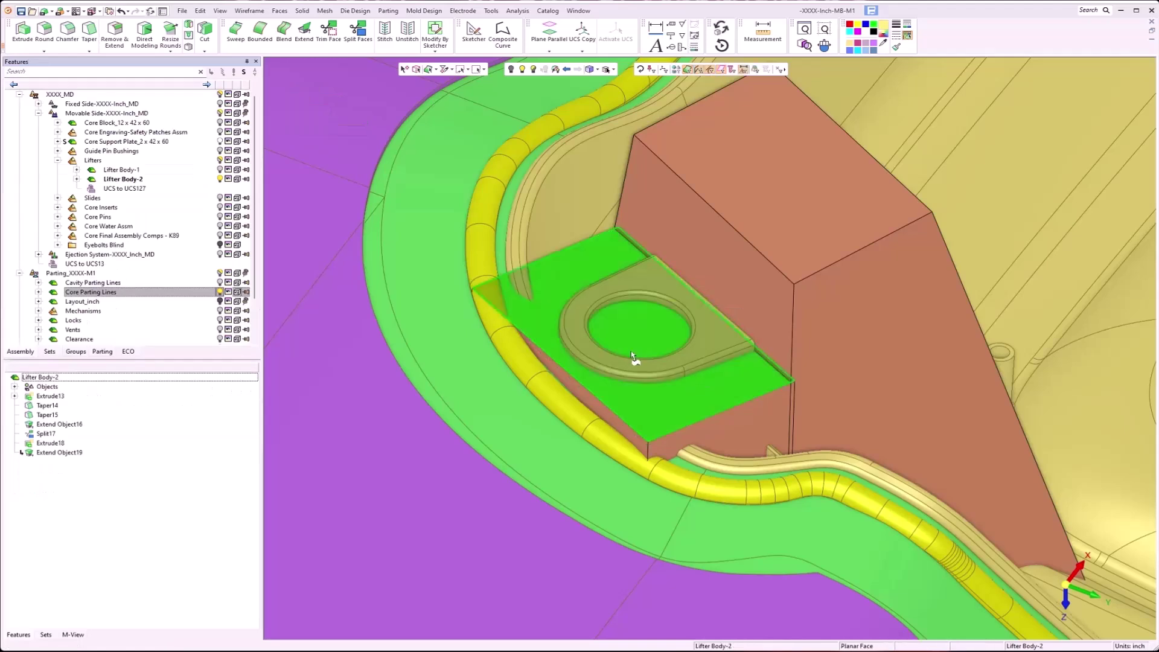
Cut the extruded head section to the boss outline using the boss's extended side faces, keeping the part inside the boss
{"action": "left_click", "coordinate": [302, 11]}
{"action": "left_click", "coordinate": [309, 98]}
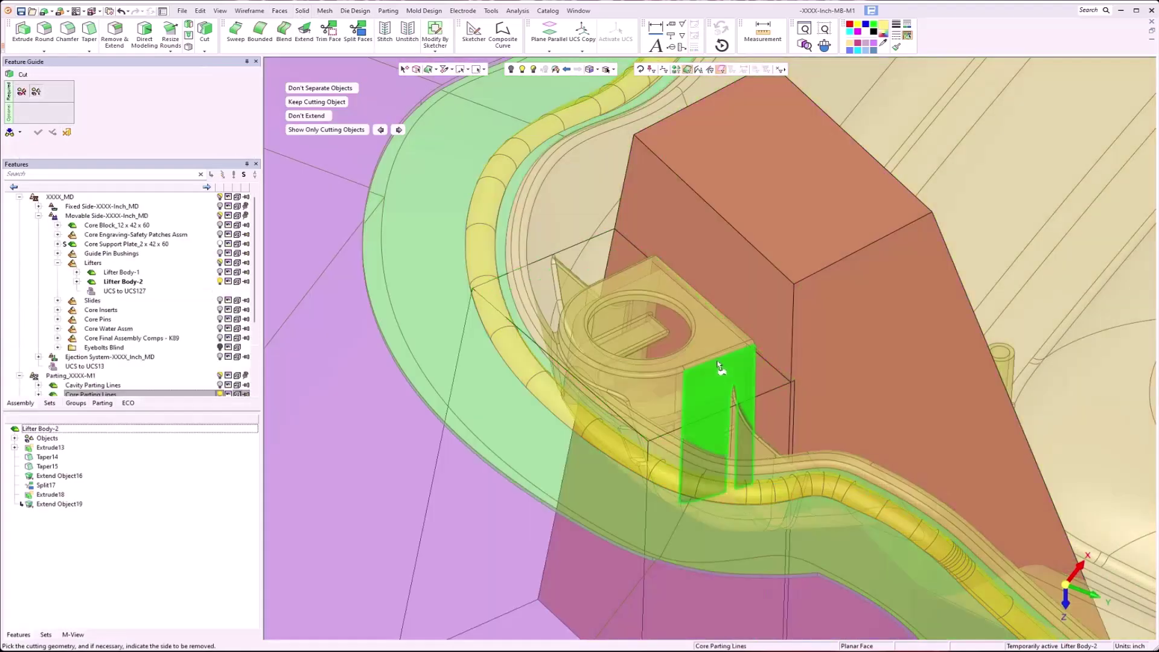
{"action": "left_click", "coordinate": [686, 382]}
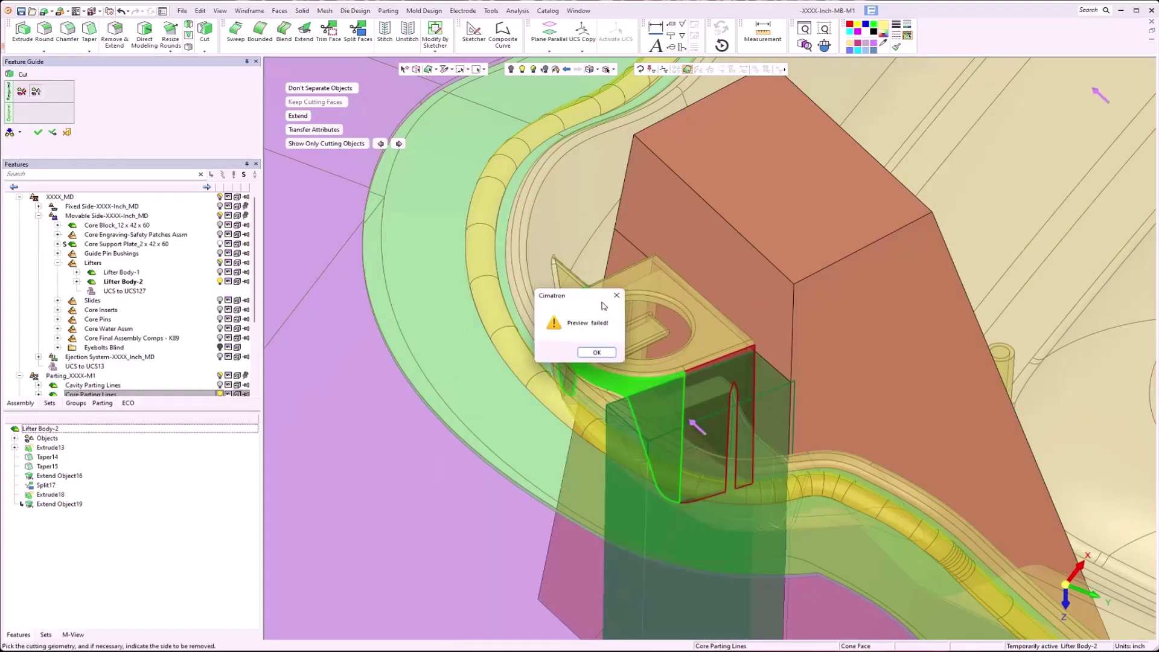
{"action": "left_click", "coordinate": [598, 353]}
{"action": "middle_click_drag", "start_coordinate": [592, 283], "coordinate": [616, 267]}
{"action": "left_click", "coordinate": [630, 300]}
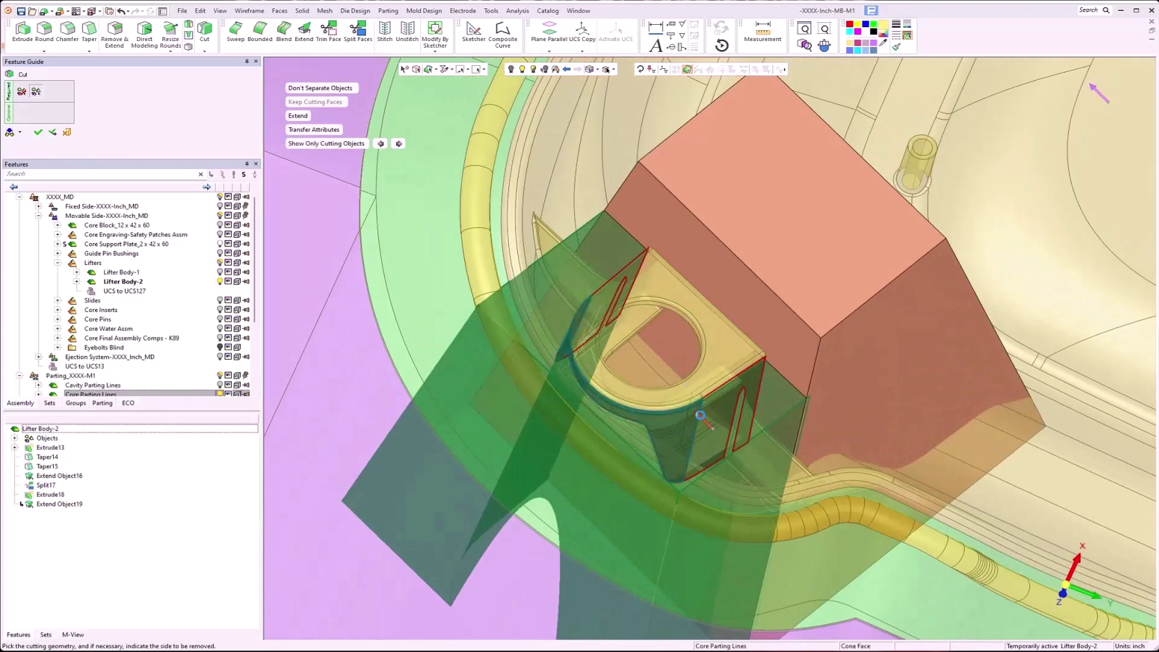
{"action": "left_click", "coordinate": [702, 420]}
{"action": "left_click", "coordinate": [38, 132]}
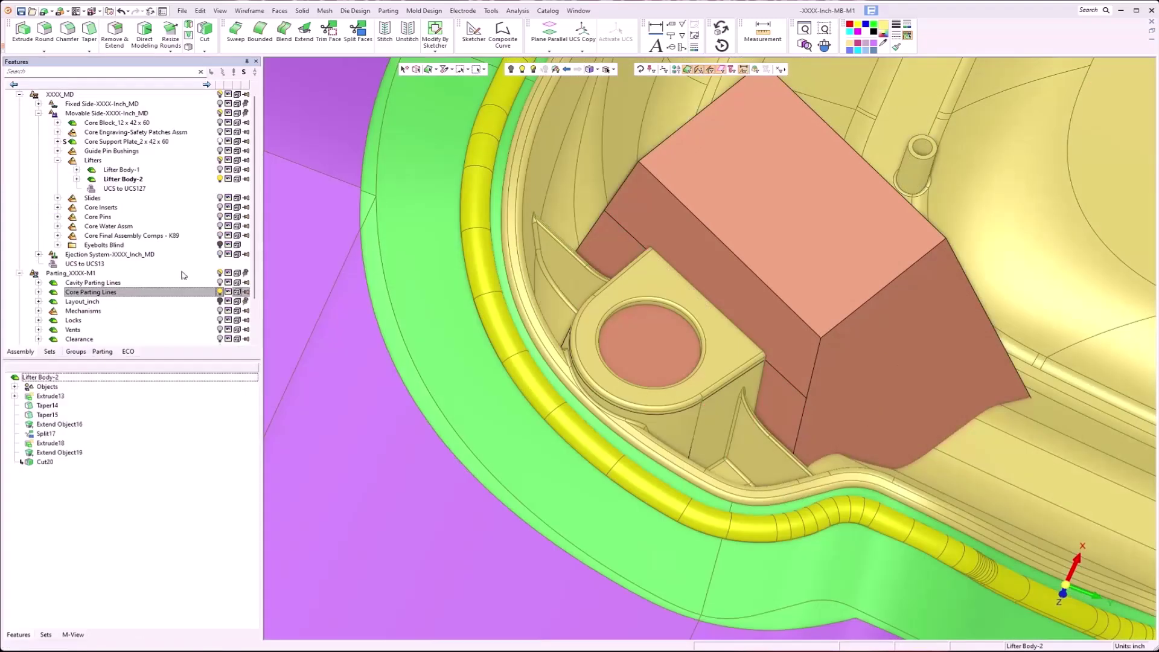
Hide Core Parting Lines and merge the cut head section with the tapered block into one solid
{"action": "left_click", "coordinate": [219, 292]}
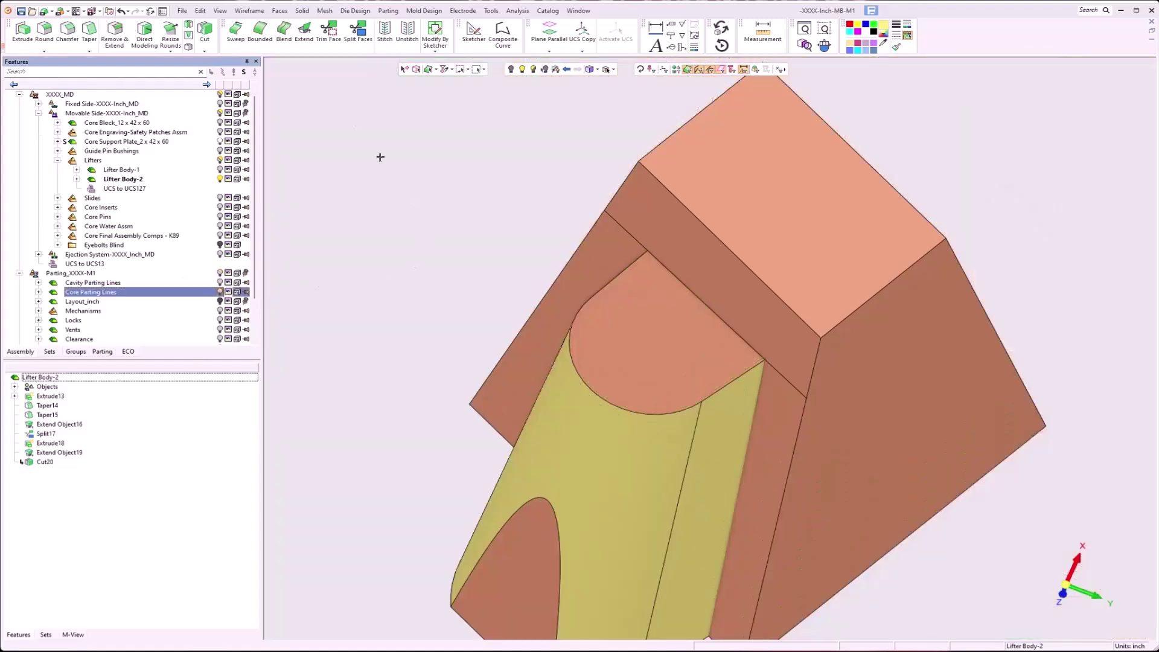
{"action": "left_click", "coordinate": [302, 10]}
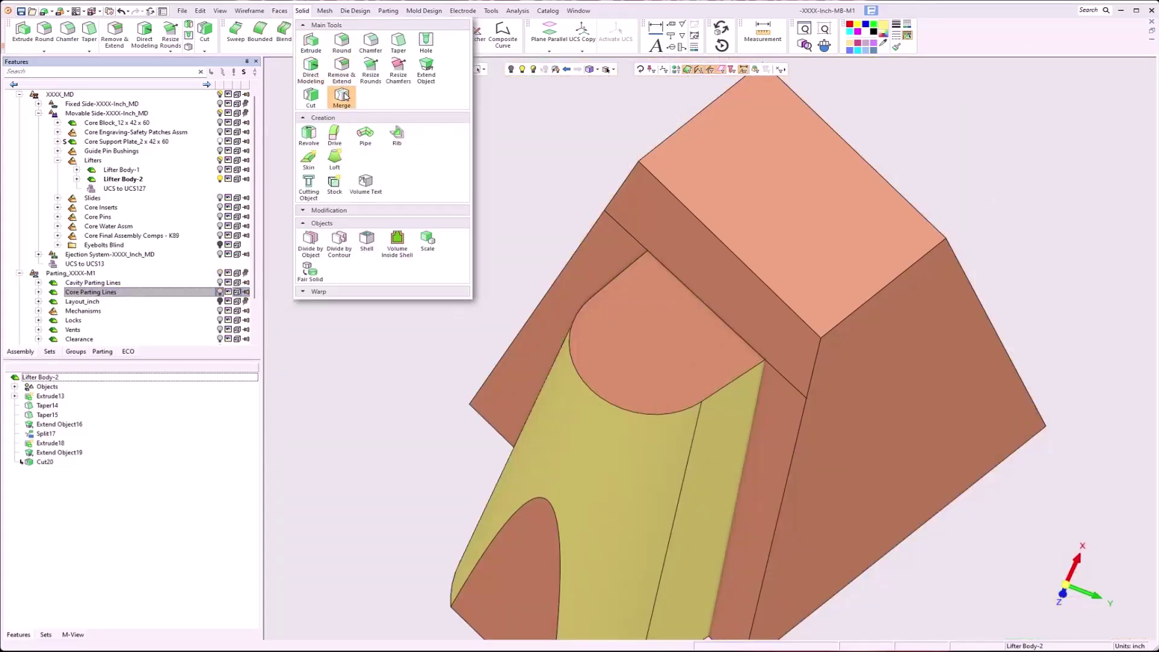
{"action": "left_click", "coordinate": [344, 95]}
{"action": "left_click", "coordinate": [703, 390]}
{"action": "left_click", "coordinate": [774, 326]}
{"action": "middle_click", "coordinate": [774, 324]}
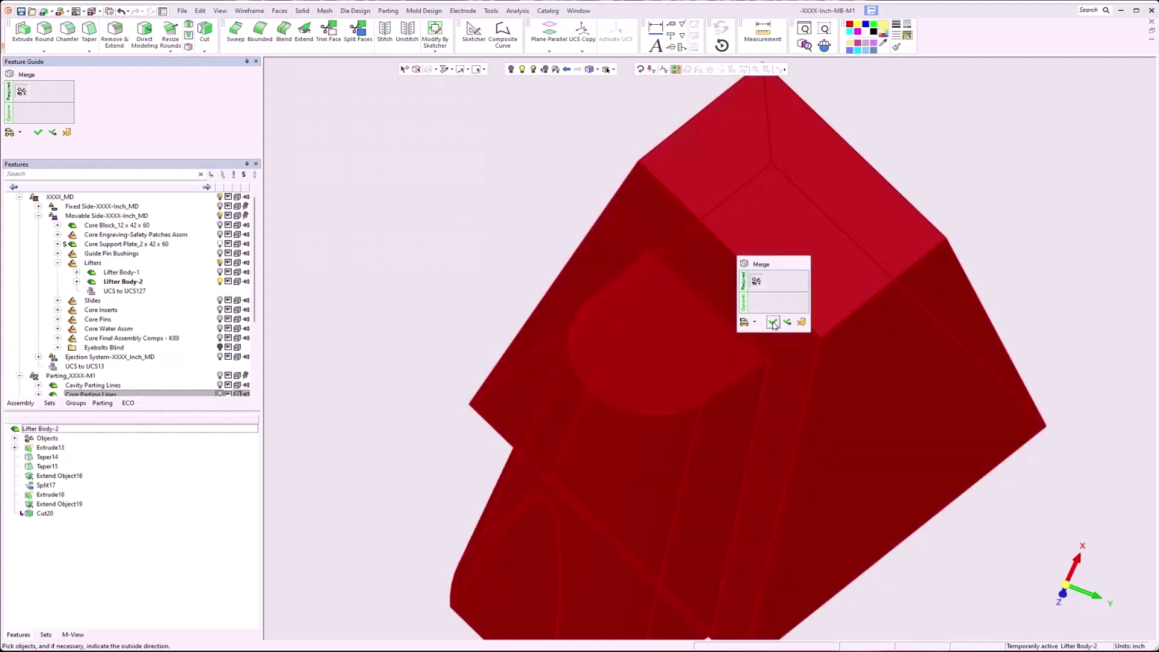
{"action": "left_click", "coordinate": [774, 323]}
{"action": "middle_click_drag", "start_coordinate": [771, 323], "coordinate": [789, 355]}
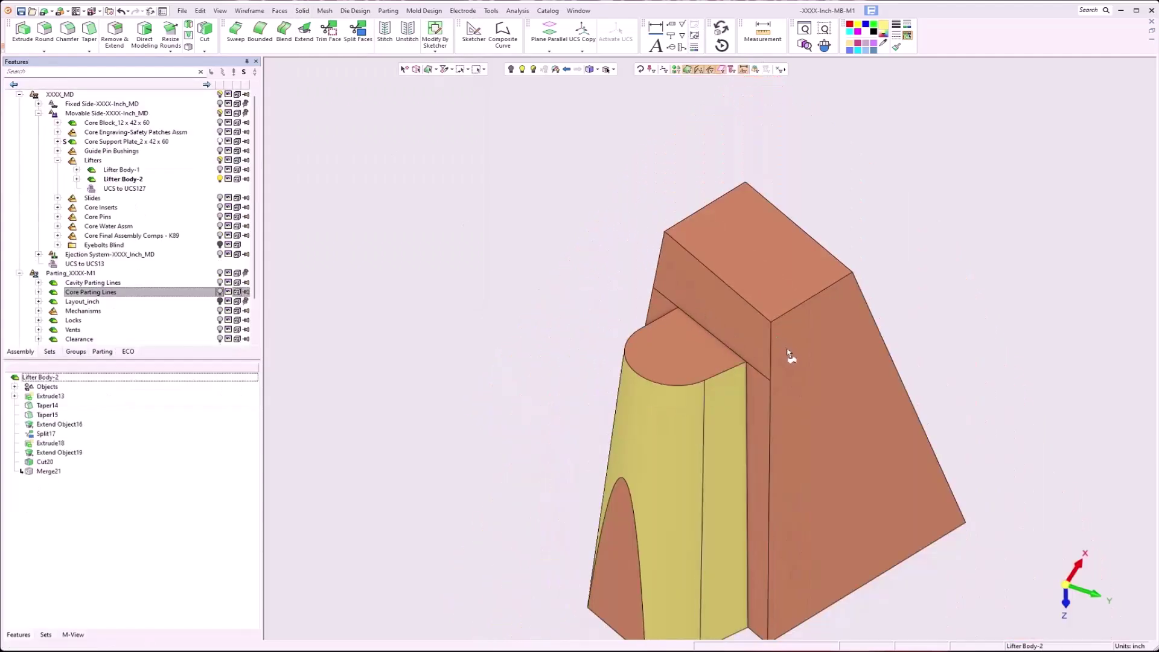
Offset the four boss-shaped side faces of the head section inward by 0.01 with Extend Object
{"action": "left_click", "coordinate": [302, 10]}
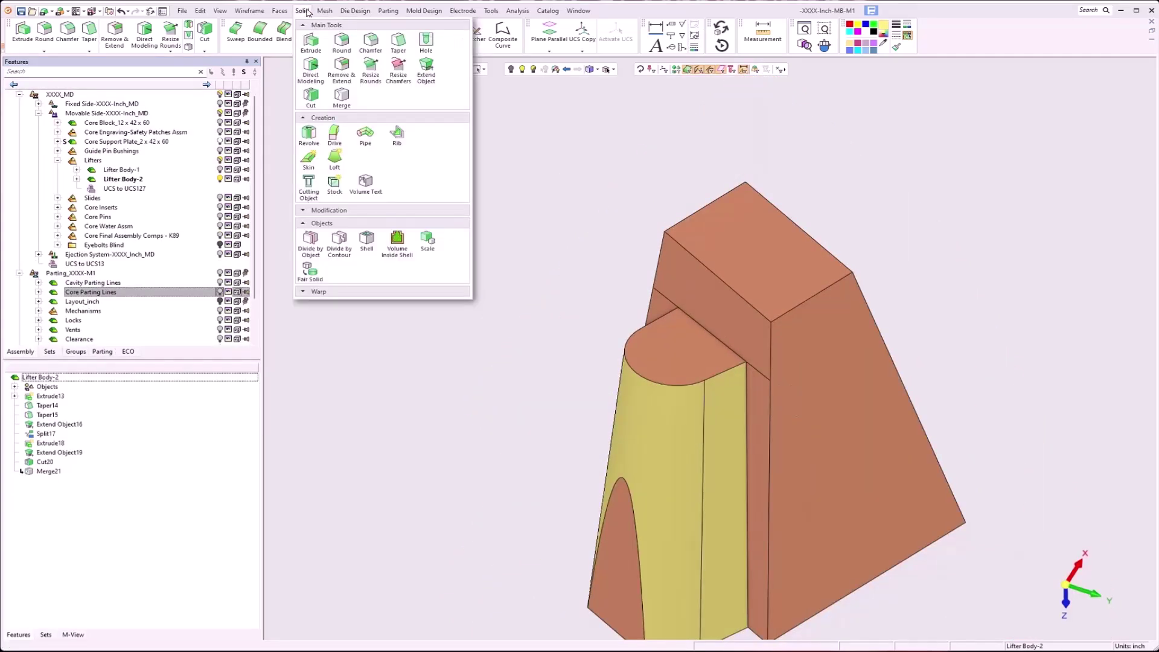
{"action": "left_click", "coordinate": [426, 71]}
{"action": "left_click", "coordinate": [717, 440]}
{"action": "left_click", "coordinate": [686, 434]}
{"action": "middle_click_drag", "start_coordinate": [686, 433], "coordinate": [615, 319]}
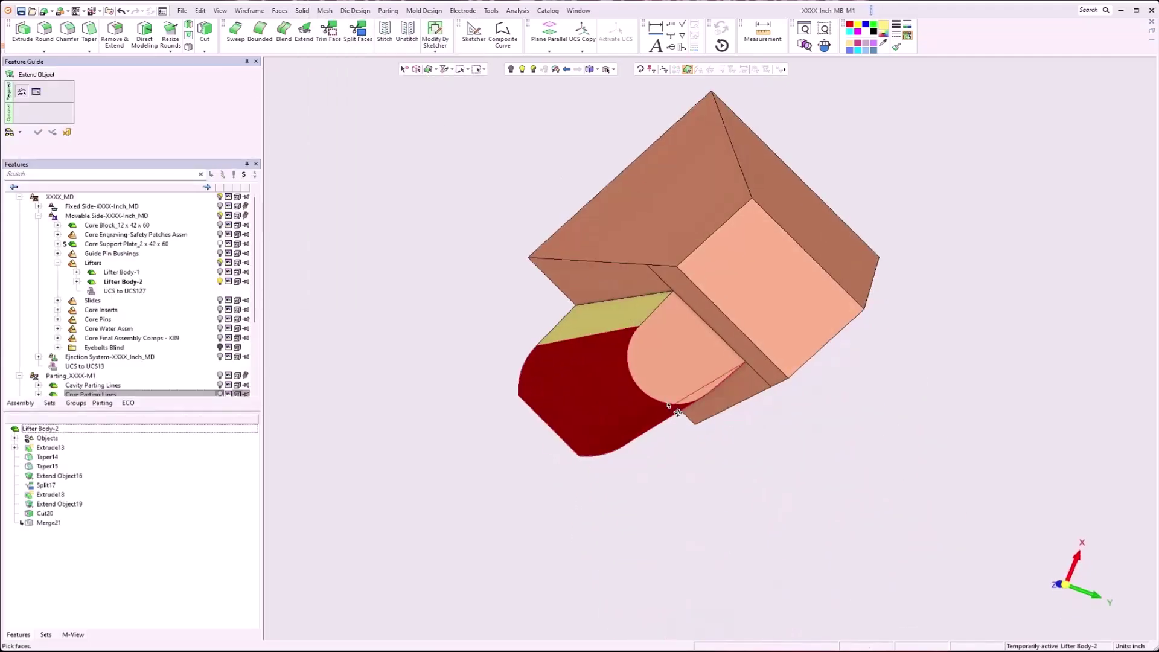
{"action": "left_click", "coordinate": [616, 323]}
{"action": "middle_click", "coordinate": [526, 322]}
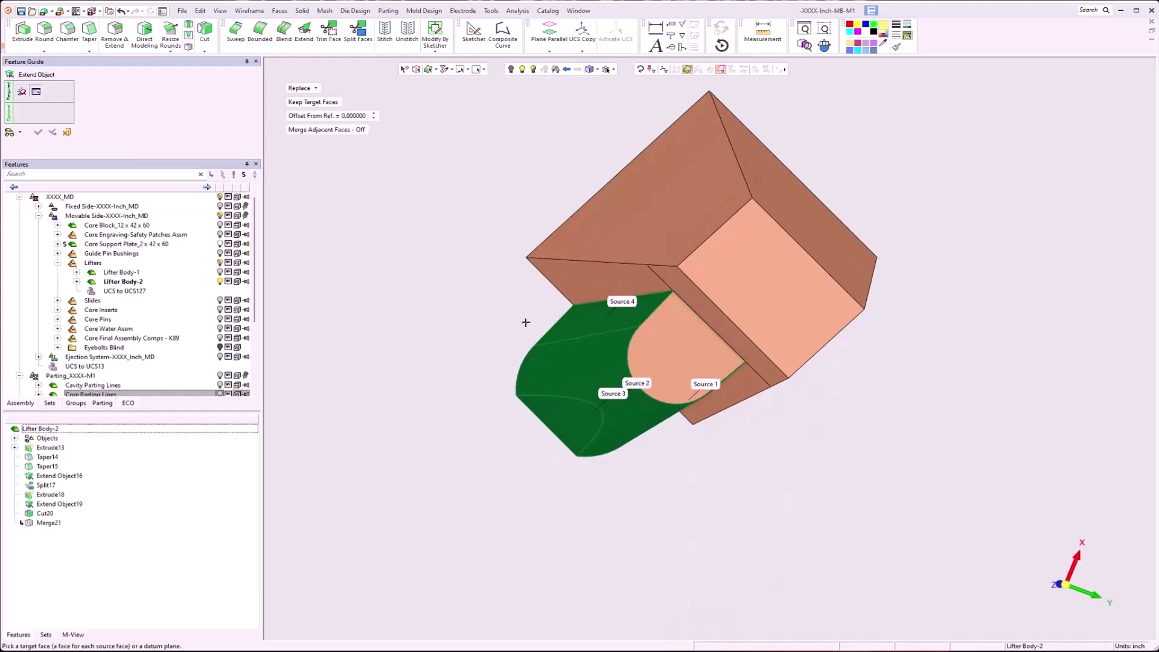
{"action": "left_click", "coordinate": [303, 89]}
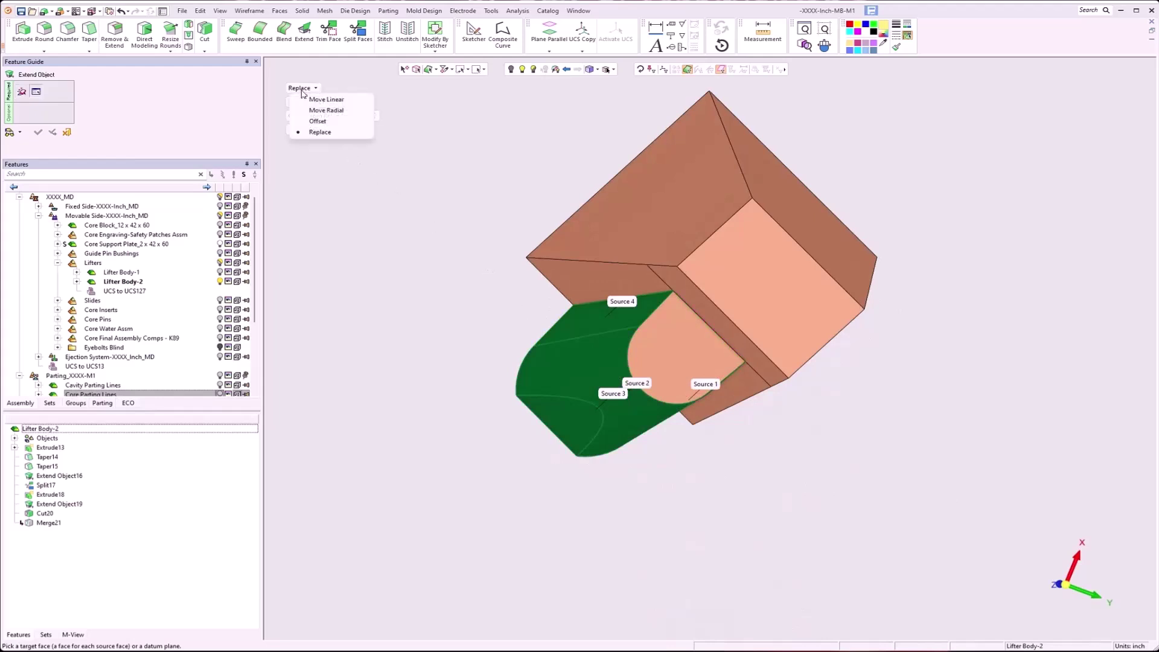
{"action": "left_click", "coordinate": [314, 120]}
{"action": "left_click", "coordinate": [335, 104]}
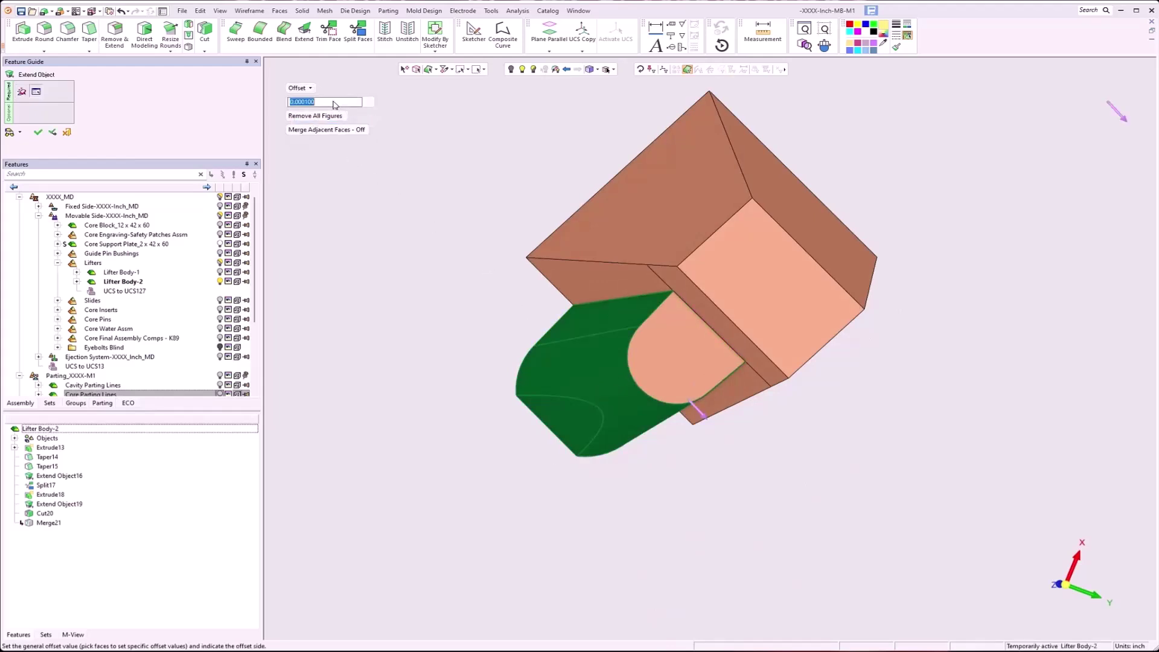
{"action": "type", "text": ".01"}
{"action": "key", "text": "Return"}
{"action": "middle_click_drag", "start_coordinate": [661, 318], "coordinate": [636, 285]}
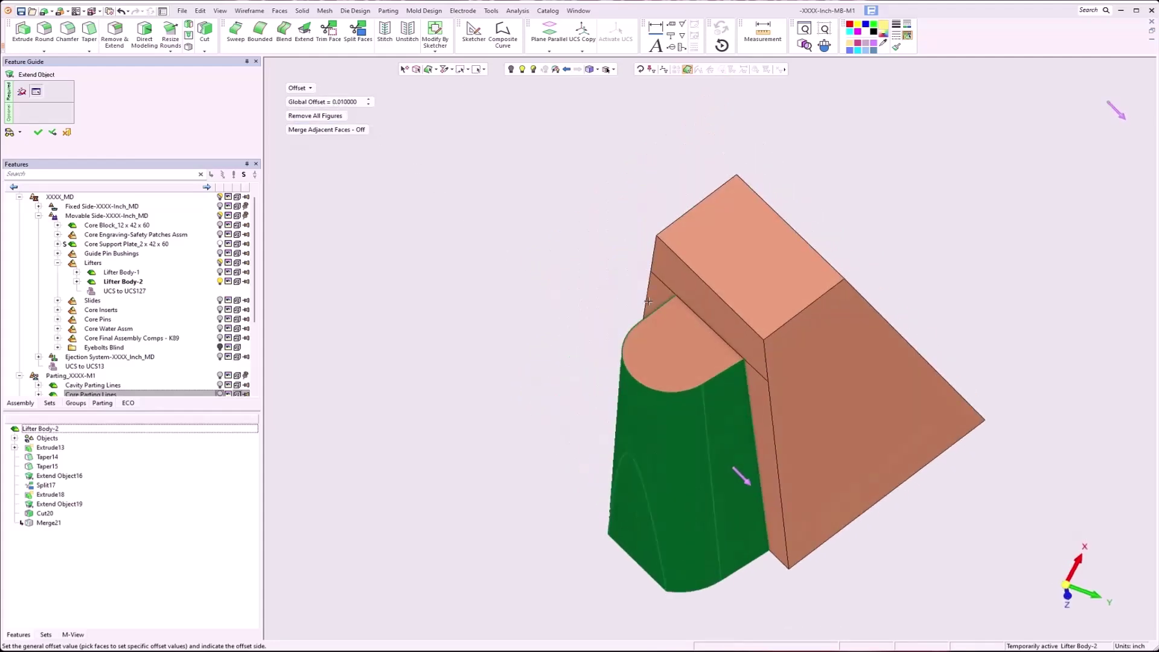
{"action": "left_click", "coordinate": [741, 477]}
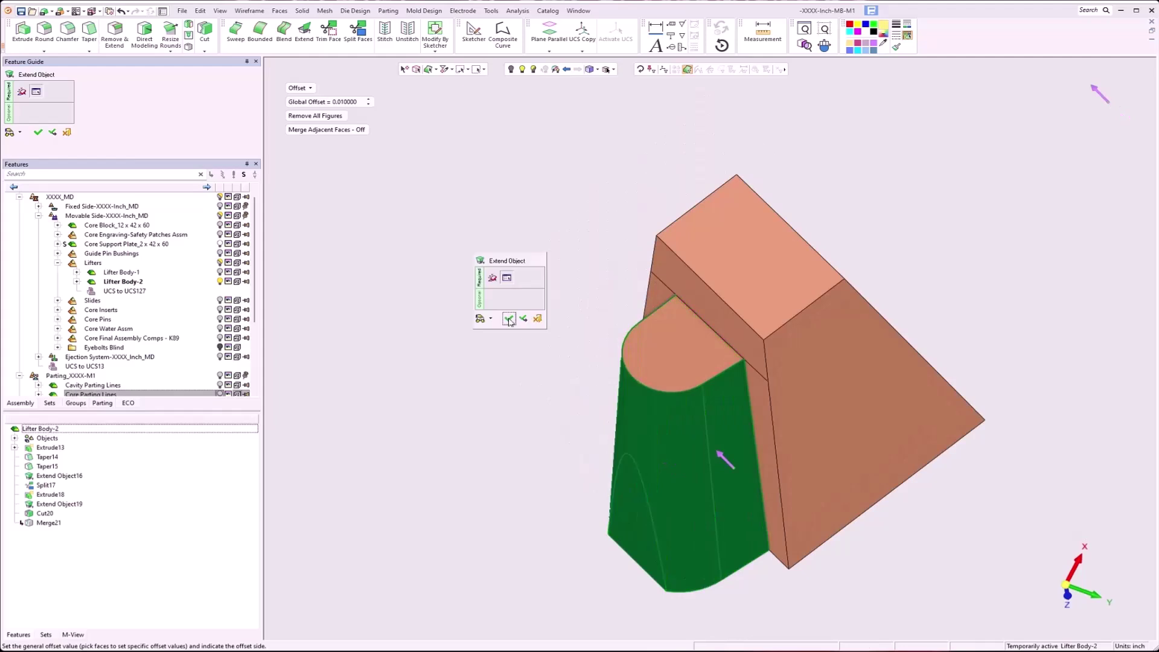
{"action": "left_click", "coordinate": [510, 318]}
{"action": "middle_click_drag", "start_coordinate": [620, 356], "coordinate": [446, 334]}
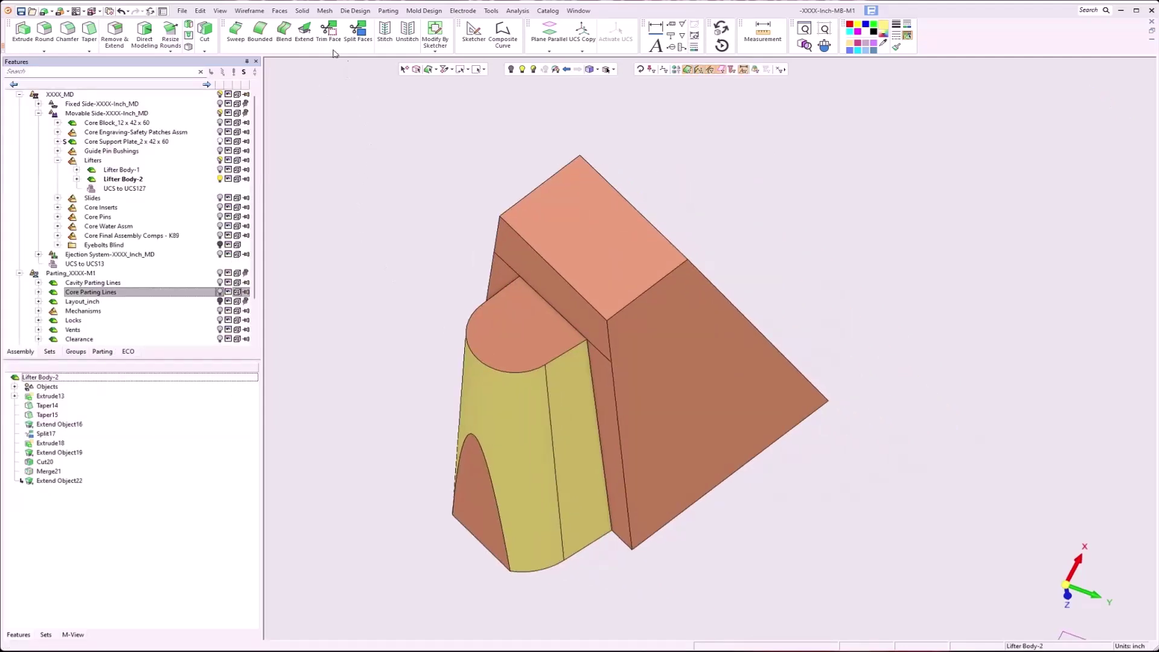
Create a cutting object from the merged Lifter Body-2 solid
{"action": "left_click", "coordinate": [302, 10]}
{"action": "left_click", "coordinate": [321, 197]}
{"action": "left_click", "coordinate": [525, 293]}
{"action": "middle_click_drag", "start_coordinate": [506, 239], "coordinate": [512, 213]}
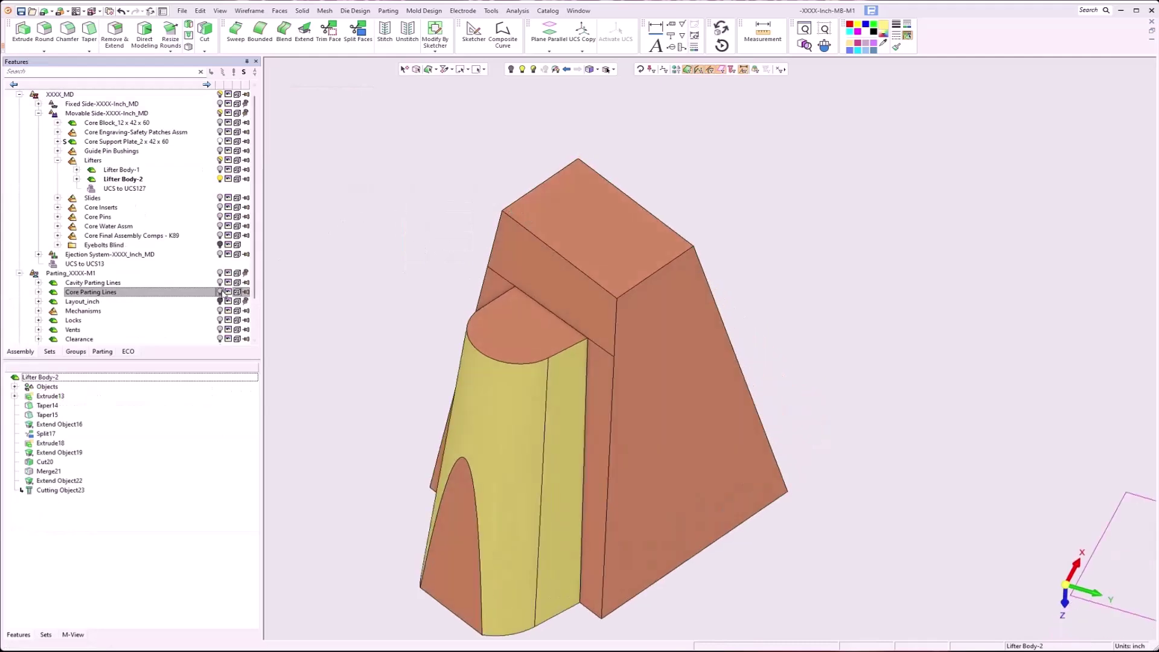
Show Core Parting Lines and cut the lifter solid with its open object, using faces instead of the whole object
{"action": "left_click", "coordinate": [221, 292]}
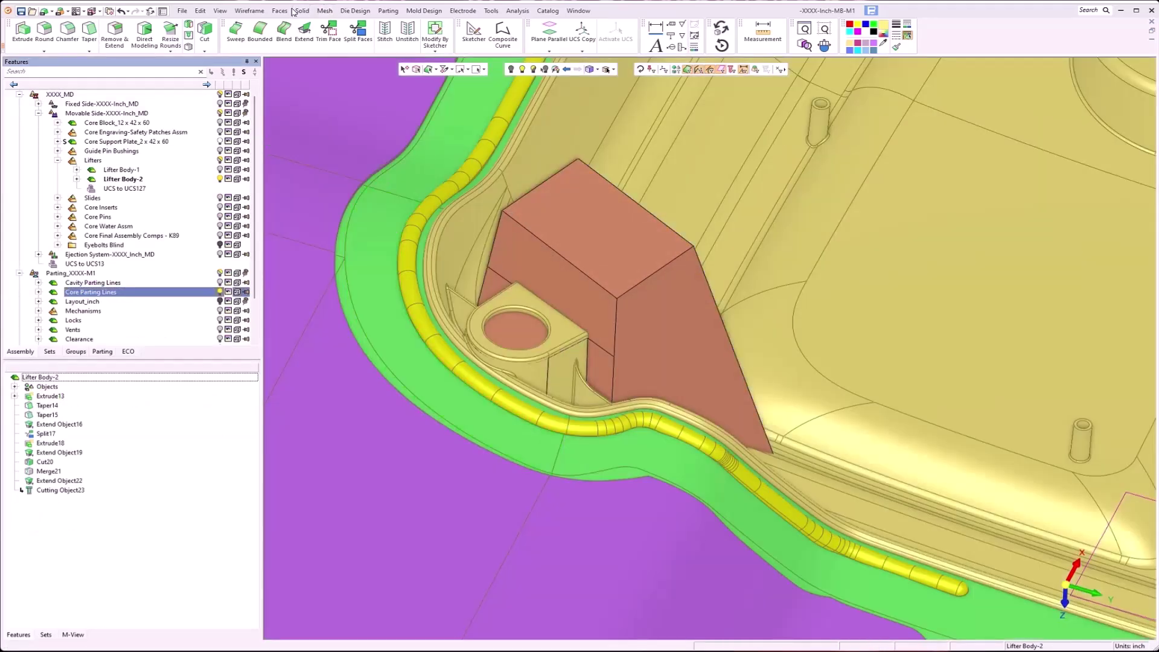
{"action": "left_click", "coordinate": [301, 11]}
{"action": "left_click", "coordinate": [307, 103]}
{"action": "left_click", "coordinate": [637, 233]}
{"action": "middle_click", "coordinate": [631, 229]}
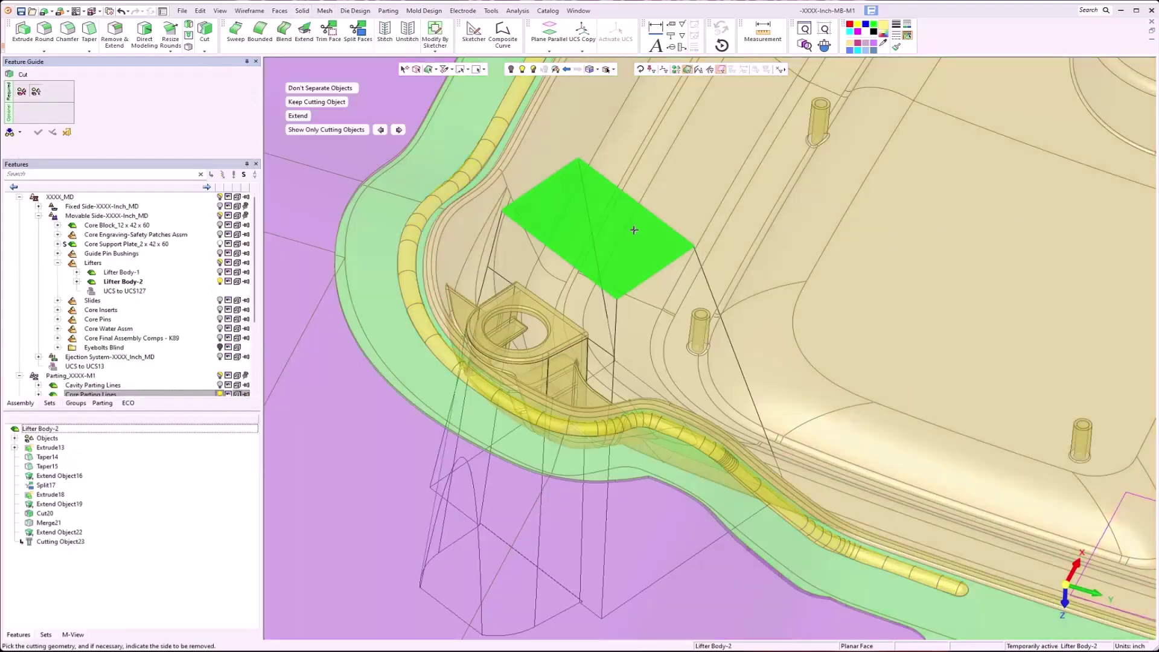
{"action": "left_click", "coordinate": [675, 71]}
{"action": "left_click", "coordinate": [489, 350]}
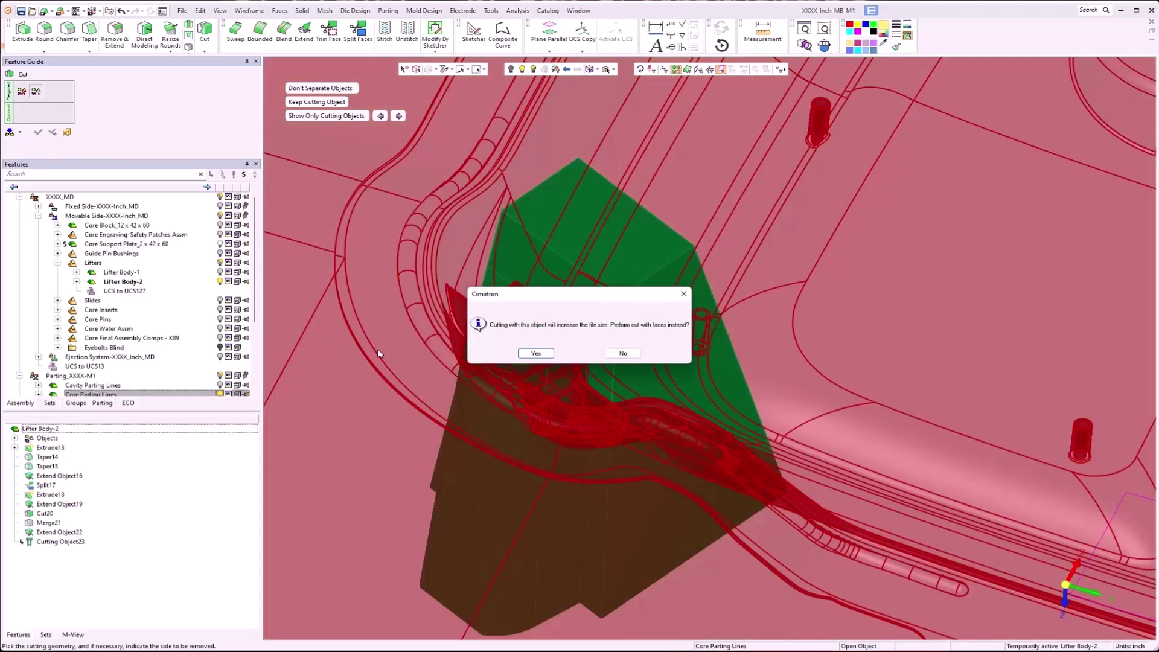
{"action": "left_click", "coordinate": [535, 354]}
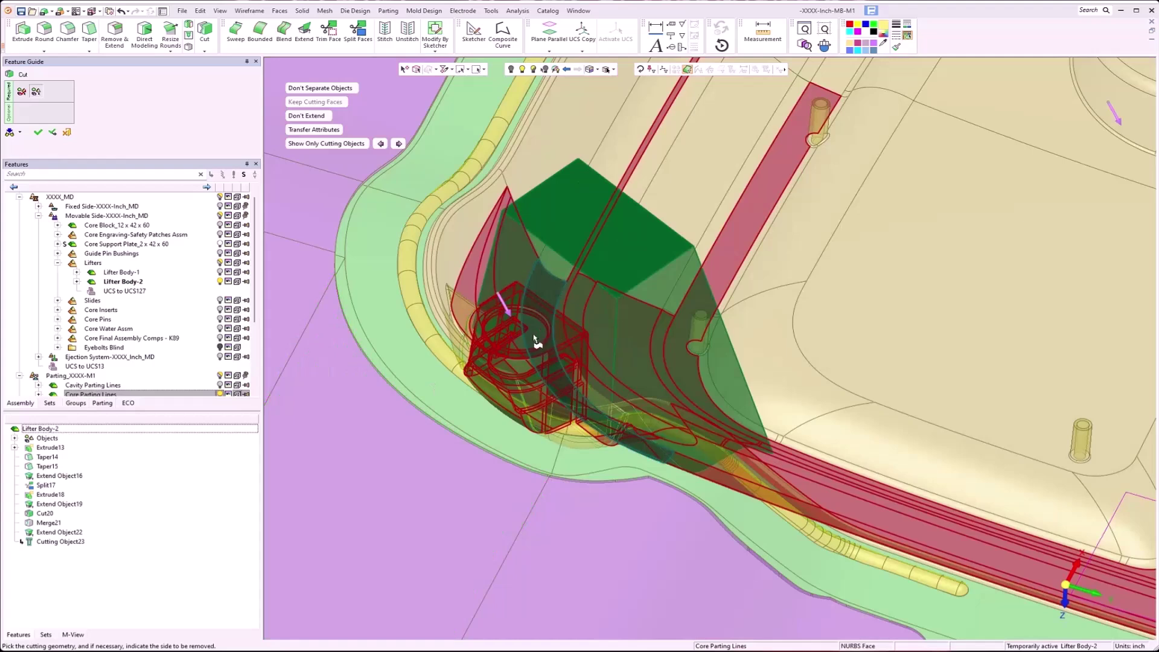
{"action": "left_click", "coordinate": [38, 133]}
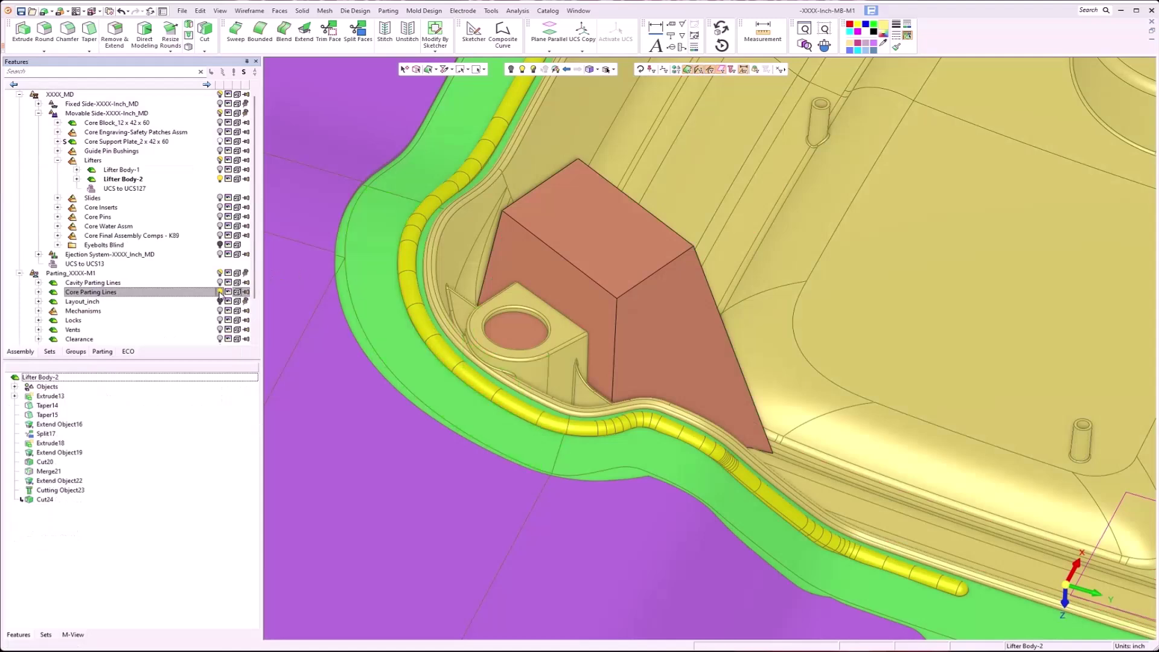
Hide Core Parting Lines to isolate the trimmed lifter body and inspect its cut underside
{"action": "left_click", "coordinate": [220, 293]}
{"action": "middle_click_drag", "start_coordinate": [507, 357], "coordinate": [614, 394]}
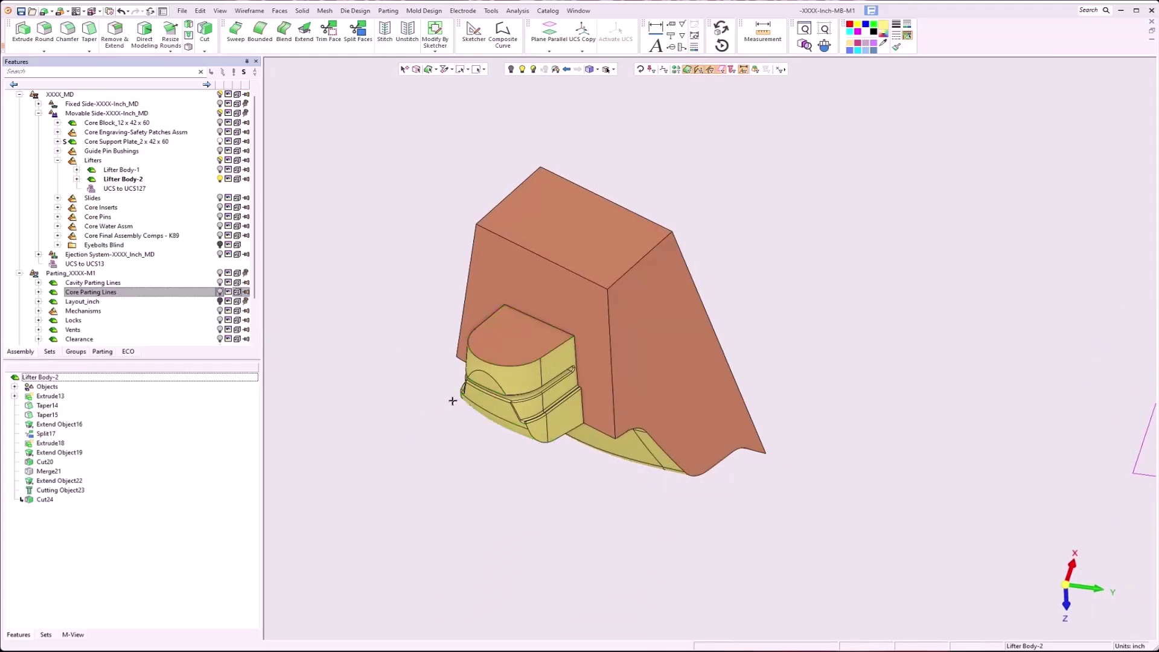
{"action": "middle_click_drag", "start_coordinate": [467, 388], "coordinate": [562, 338]}
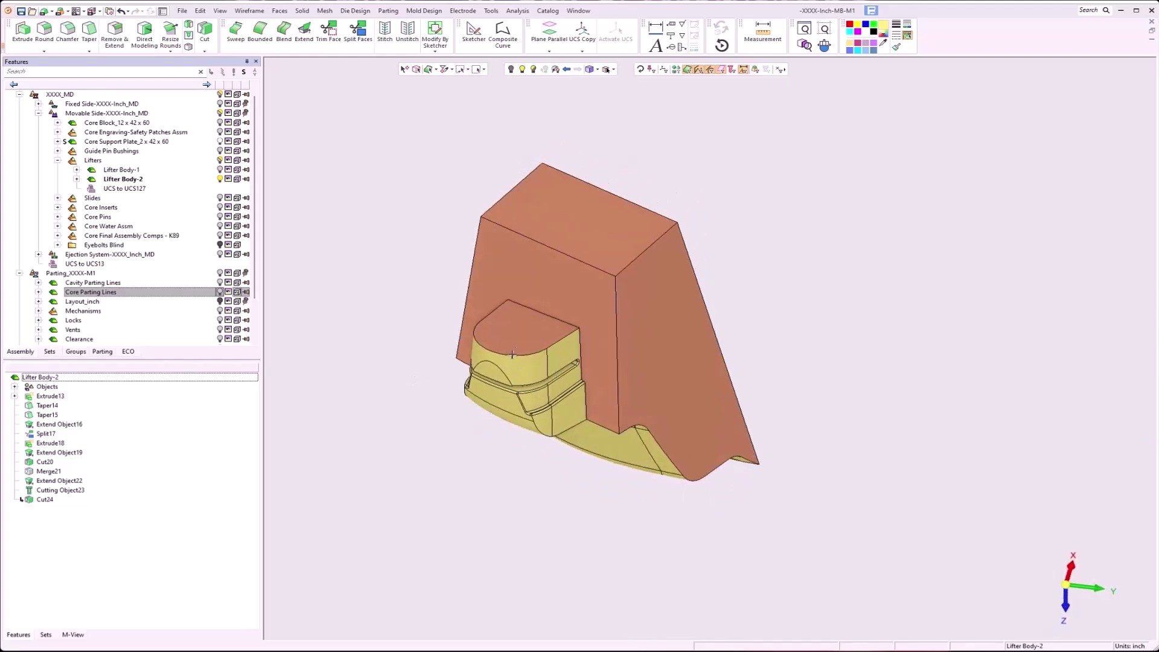
Round the lifter's sloping outer edge opposite the boss with a constant radius, stopping 2.0 short of its lower end
{"action": "right_click", "coordinate": [779, 250]}
{"action": "left_click", "coordinate": [808, 351]}
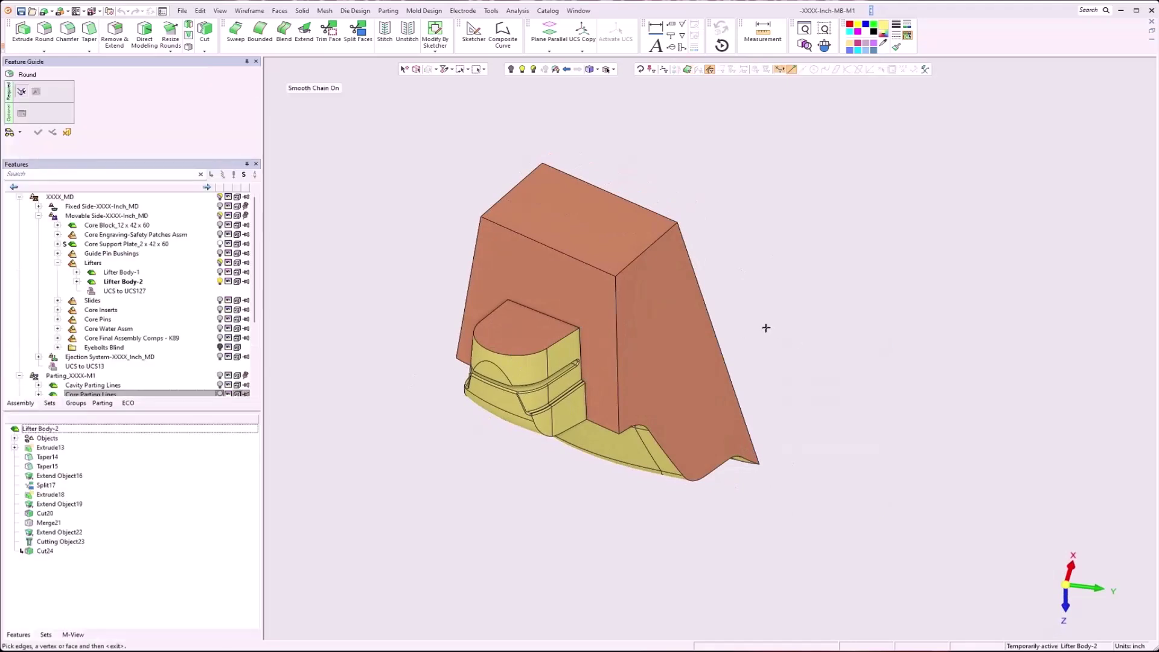
{"action": "left_click", "coordinate": [720, 343]}
{"action": "middle_click", "coordinate": [792, 358]}
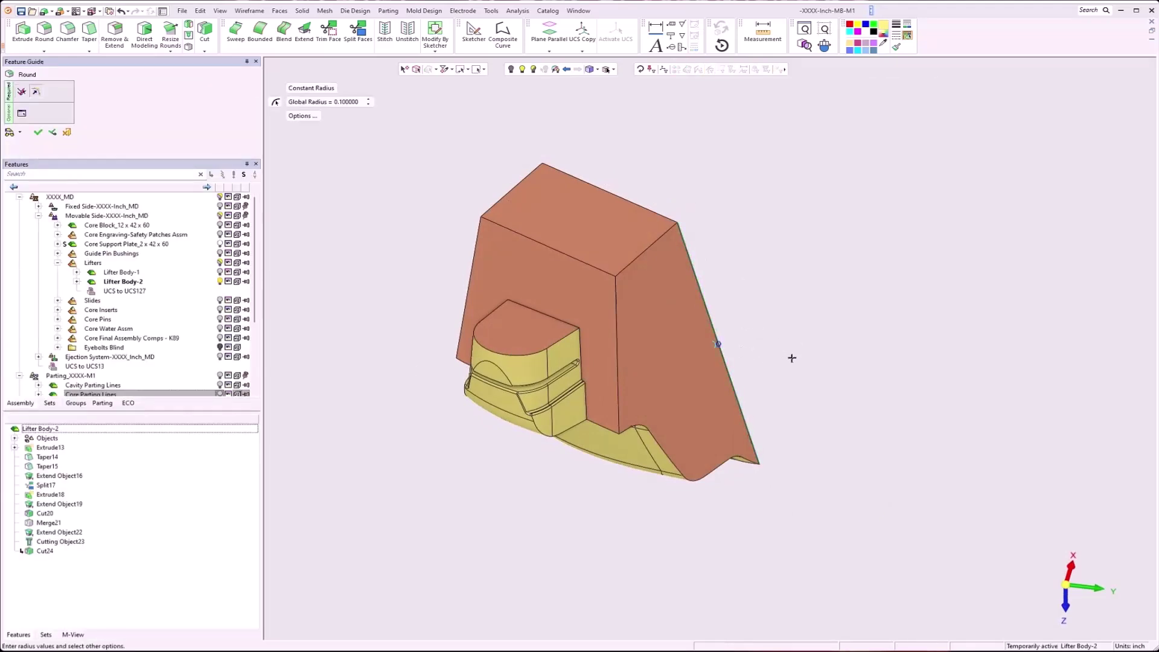
{"action": "left_click", "coordinate": [369, 102]}
{"action": "left_click", "coordinate": [60, 113]}
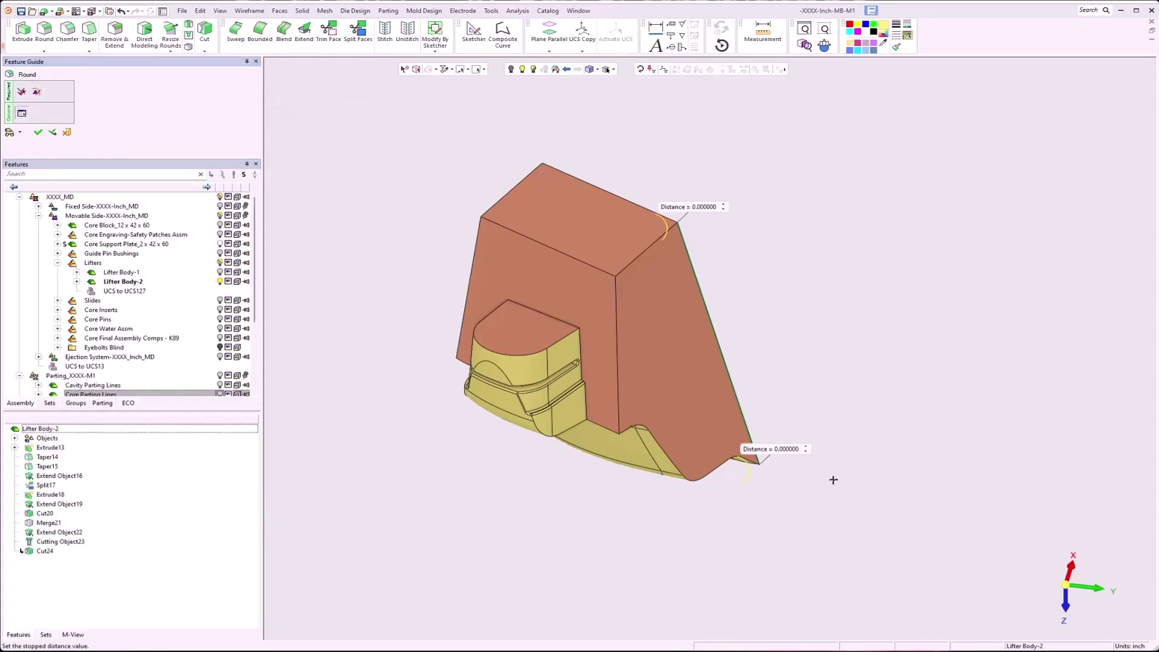
{"action": "left_click", "coordinate": [807, 450]}
{"action": "middle_click", "coordinate": [788, 372]}
{"action": "left_click", "coordinate": [805, 371]}
{"action": "middle_click_drag", "start_coordinate": [722, 396], "coordinate": [507, 385]}
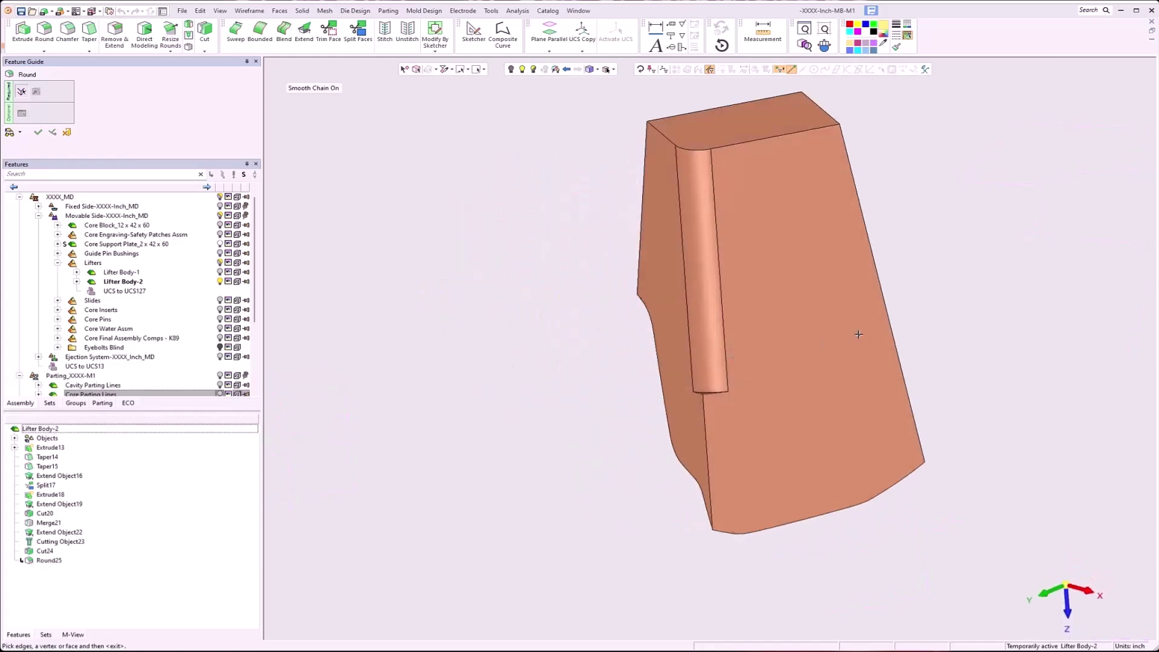
Round the second long edge on the lifter's back face, stopping 2.0 short of its lower end
{"action": "left_click", "coordinate": [890, 320]}
{"action": "middle_click", "coordinate": [920, 320]}
{"action": "left_click", "coordinate": [904, 301]}
{"action": "middle_click", "coordinate": [946, 343]}
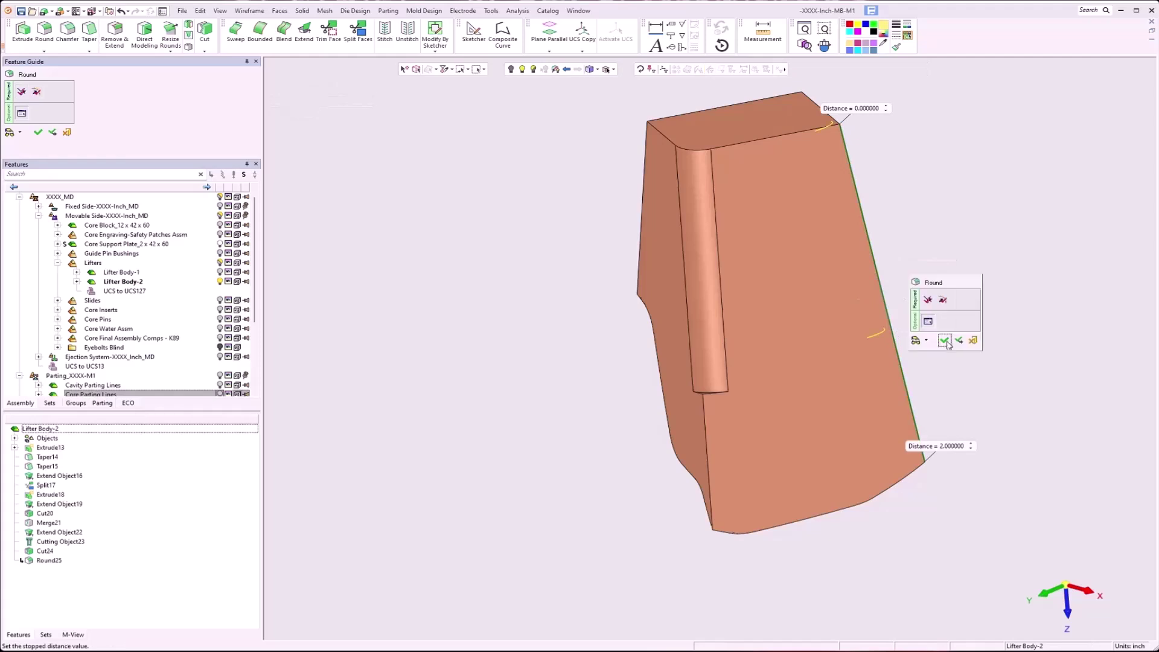
{"action": "left_click", "coordinate": [960, 341]}
{"action": "middle_click_drag", "start_coordinate": [960, 341], "coordinate": [686, 246]}
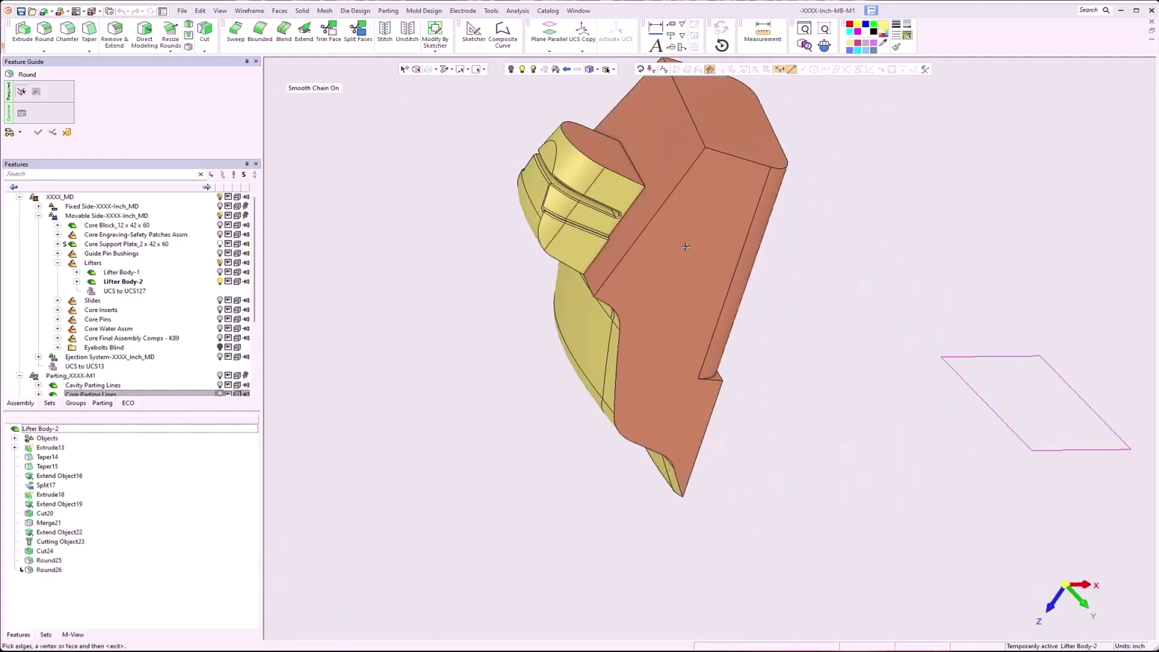
Round the long corner edge beside the boss, setting the stop distance at its lower end to 1.625
{"action": "left_click", "coordinate": [644, 232]}
{"action": "middle_click", "coordinate": [652, 255]}
{"action": "left_click", "coordinate": [639, 236]}
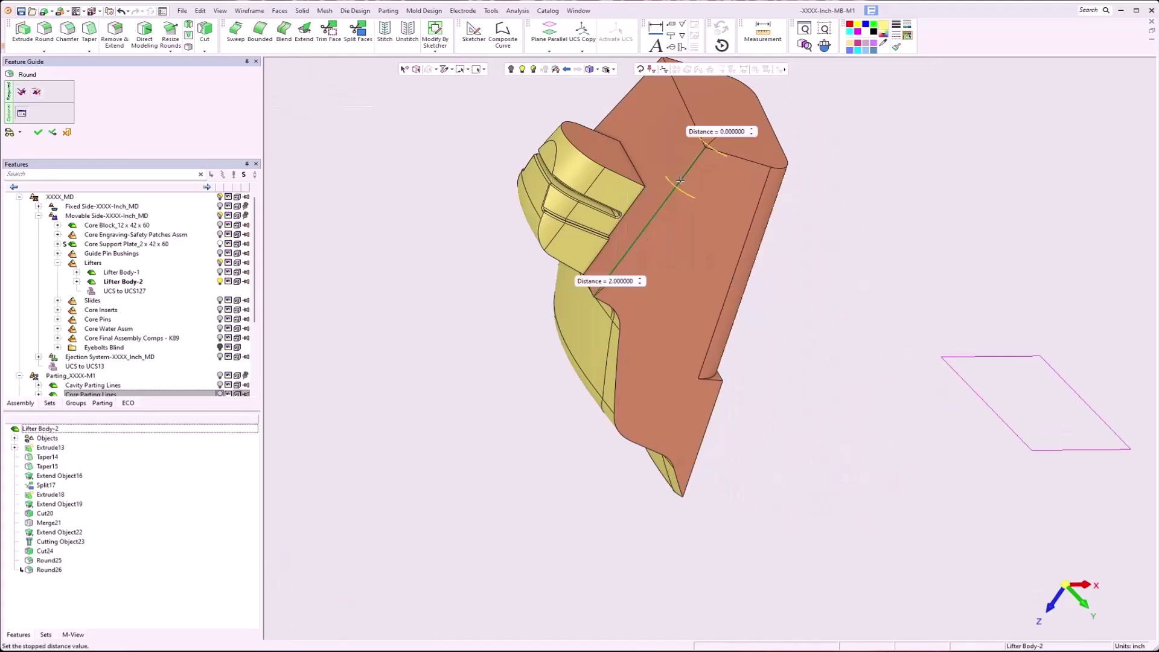
{"action": "left_click", "coordinate": [641, 284]}
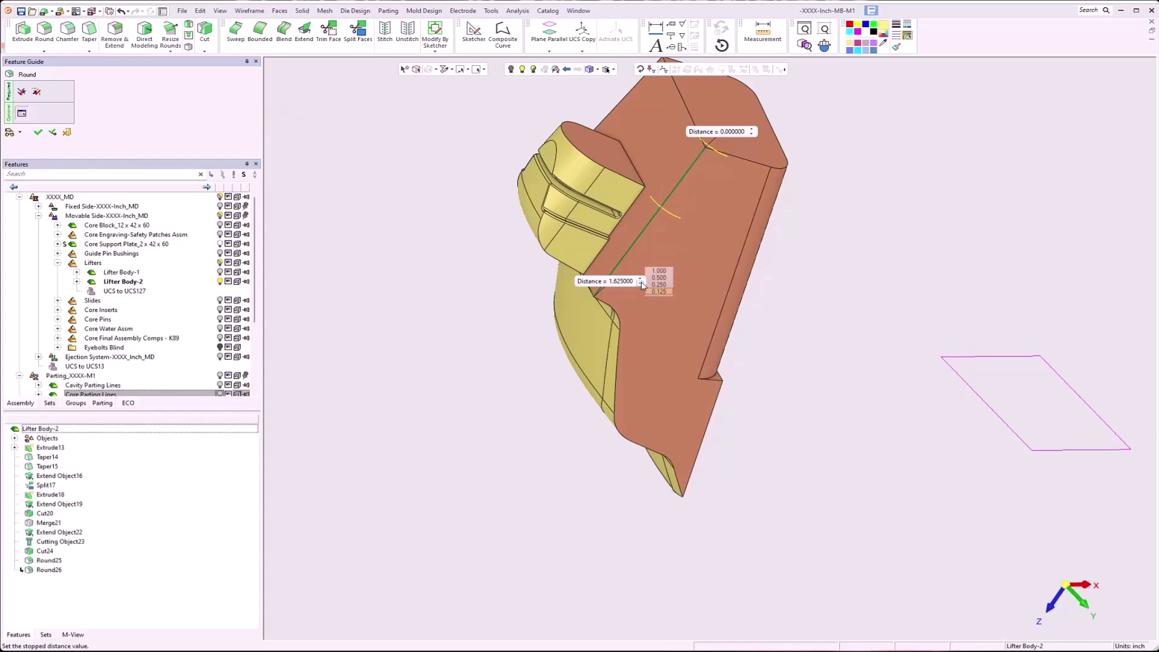
{"action": "middle_click", "coordinate": [836, 295]}
{"action": "left_click", "coordinate": [807, 294]}
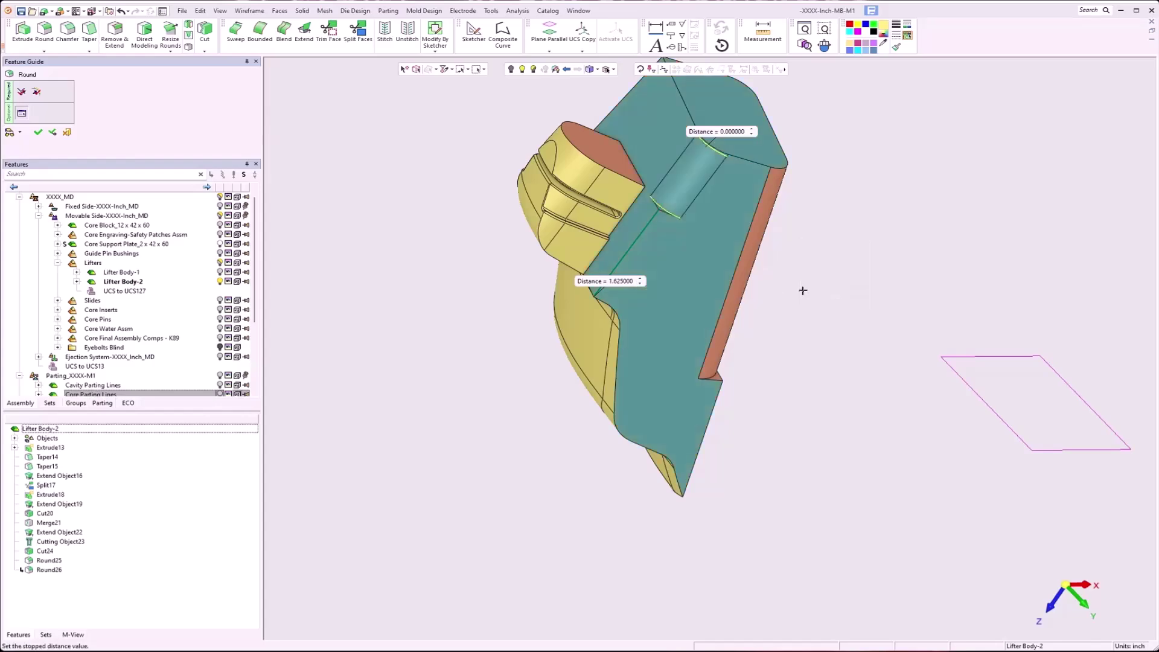
{"action": "middle_click", "coordinate": [807, 294]}
{"action": "left_click", "coordinate": [820, 290]}
Pick the straight edge beside the boss-shaped head for another round
{"action": "middle_click_drag", "start_coordinate": [582, 251], "coordinate": [754, 292]}
{"action": "left_click", "coordinate": [432, 220]}
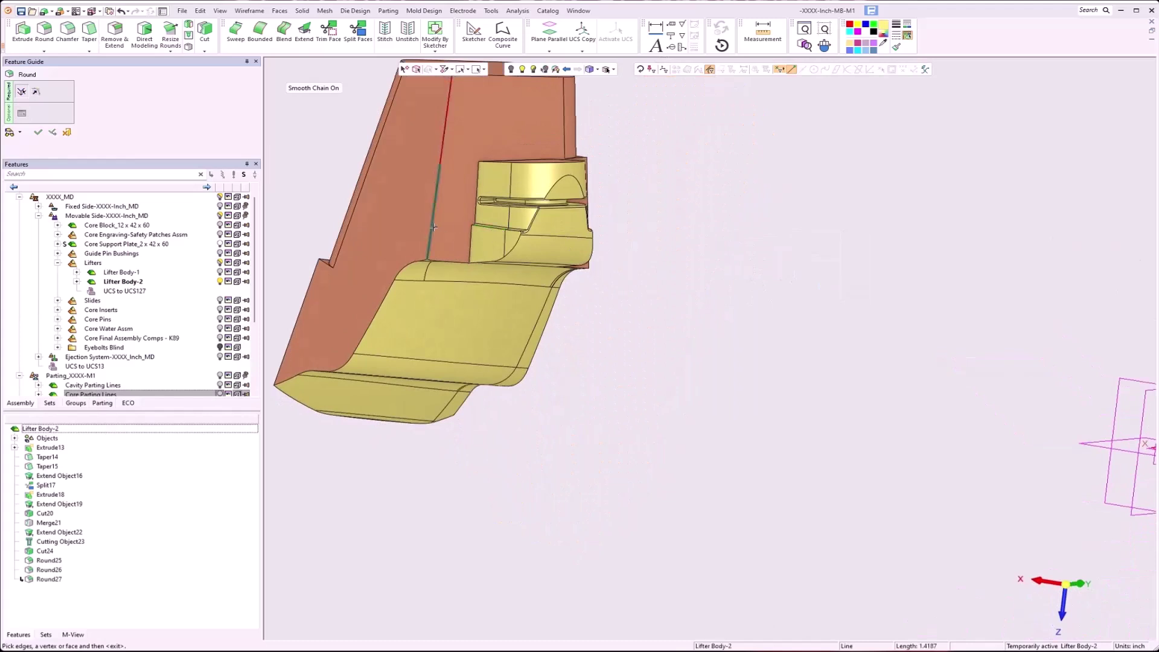
Round the upper part of the lifter's last sharp corner edge with a 0.375 radius and stopped distances of 1.625 and 0
{"action": "middle_click_drag", "start_coordinate": [459, 236], "coordinate": [464, 244]}
{"action": "middle_click_drag", "start_coordinate": [487, 147], "coordinate": [602, 277], "text": "ctrl"}
{"action": "middle_click", "coordinate": [602, 278]}
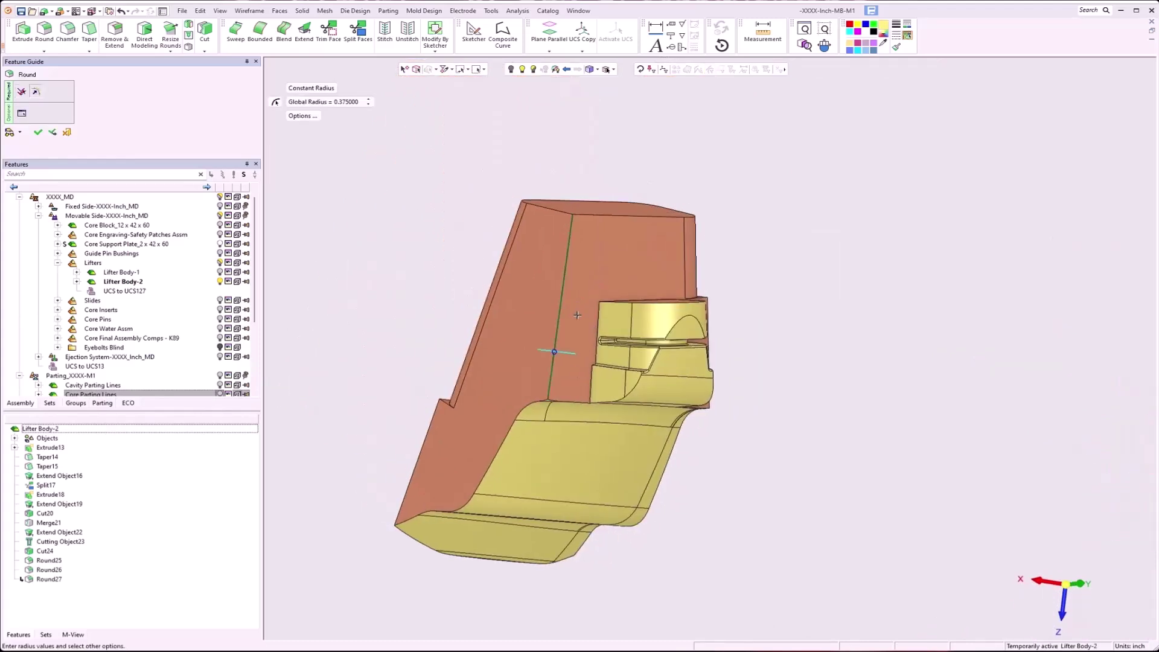
{"action": "middle_click_drag", "start_coordinate": [574, 319], "coordinate": [568, 330]}
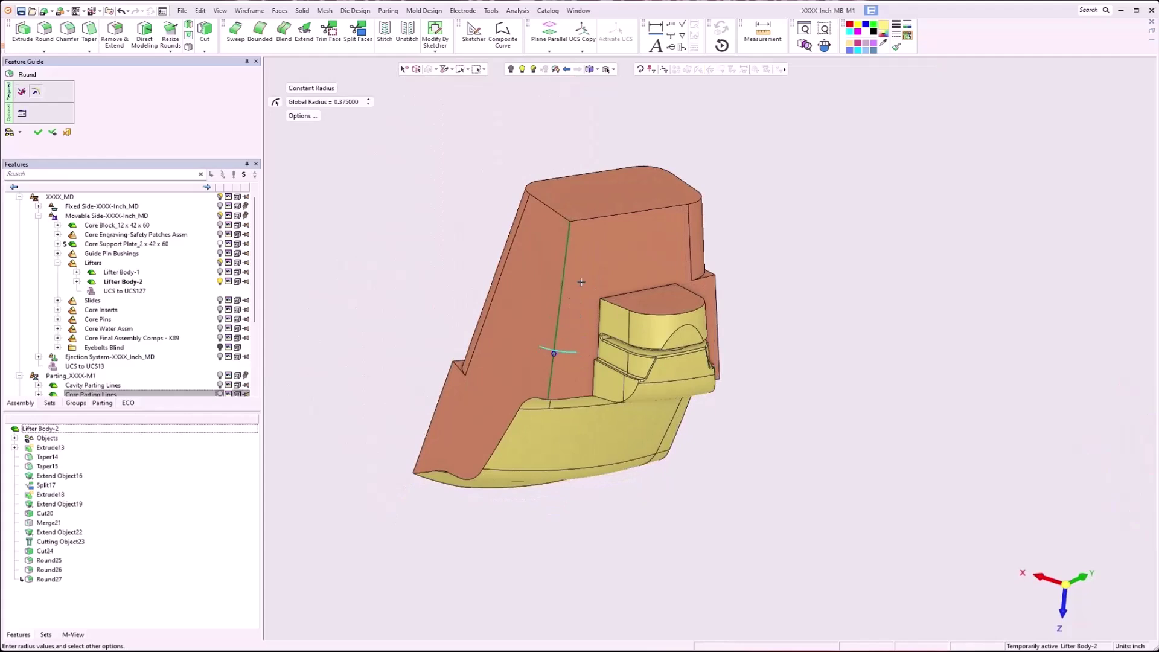
{"action": "right_click", "coordinate": [581, 282]}
{"action": "left_click", "coordinate": [567, 265]}
{"action": "right_click", "coordinate": [581, 267]}
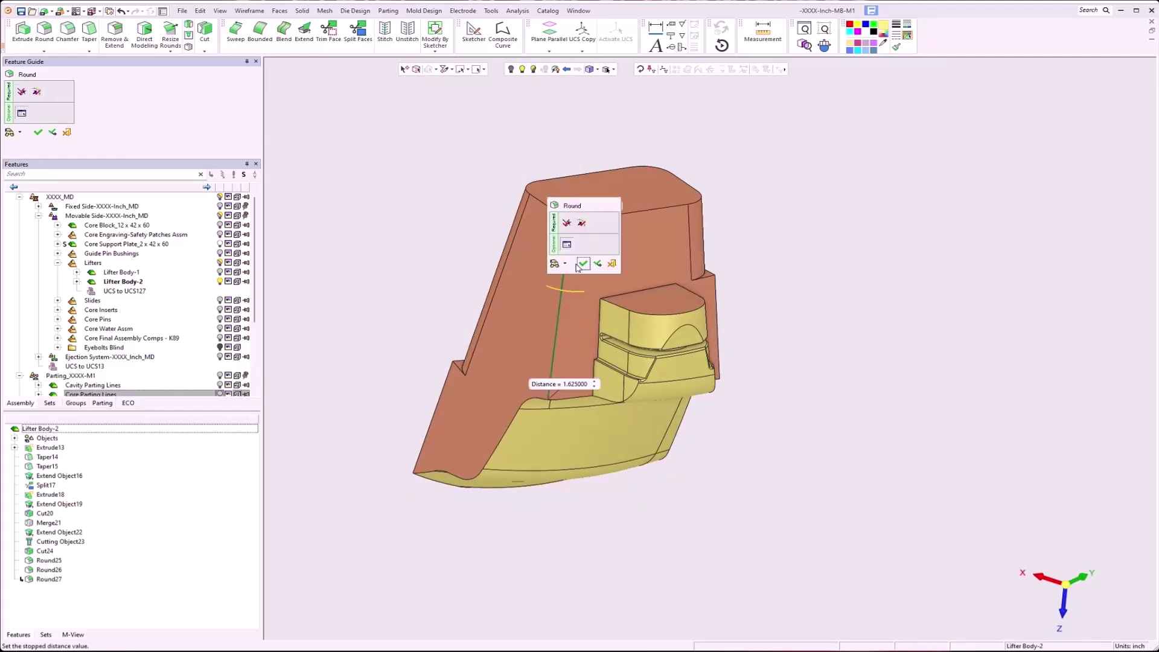
{"action": "left_click", "coordinate": [553, 266]}
{"action": "right_click", "coordinate": [629, 263]}
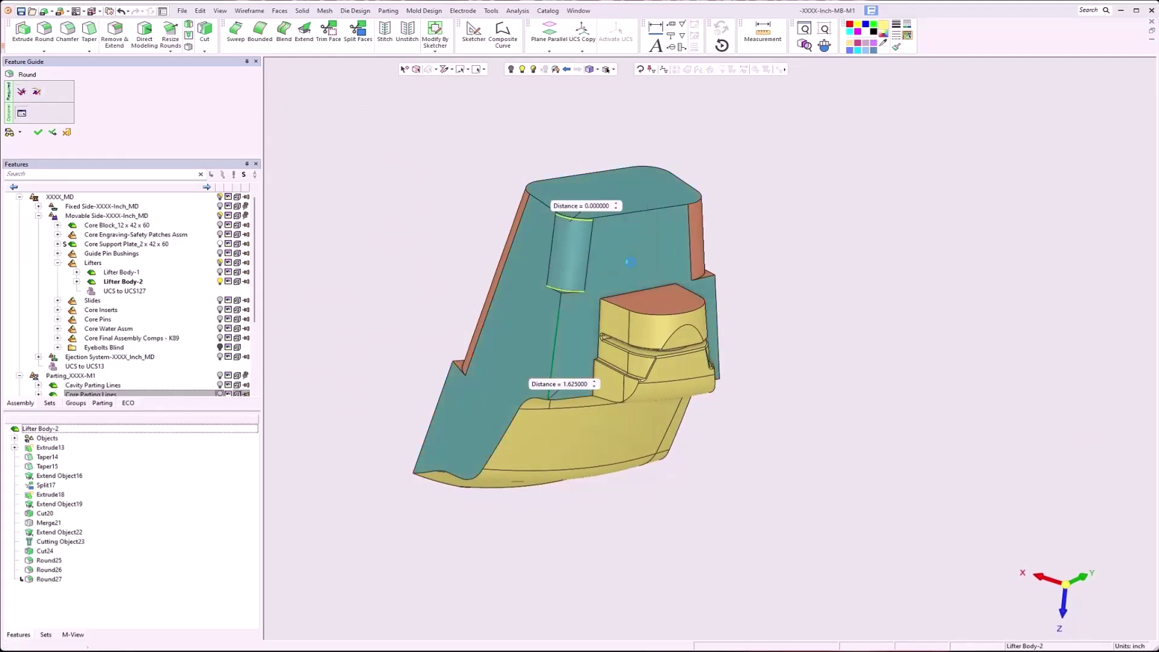
{"action": "left_click", "coordinate": [628, 264]}
Round the four lower corner edges of the lifter body with a 0.25 radius
{"action": "right_click", "coordinate": [413, 249]}
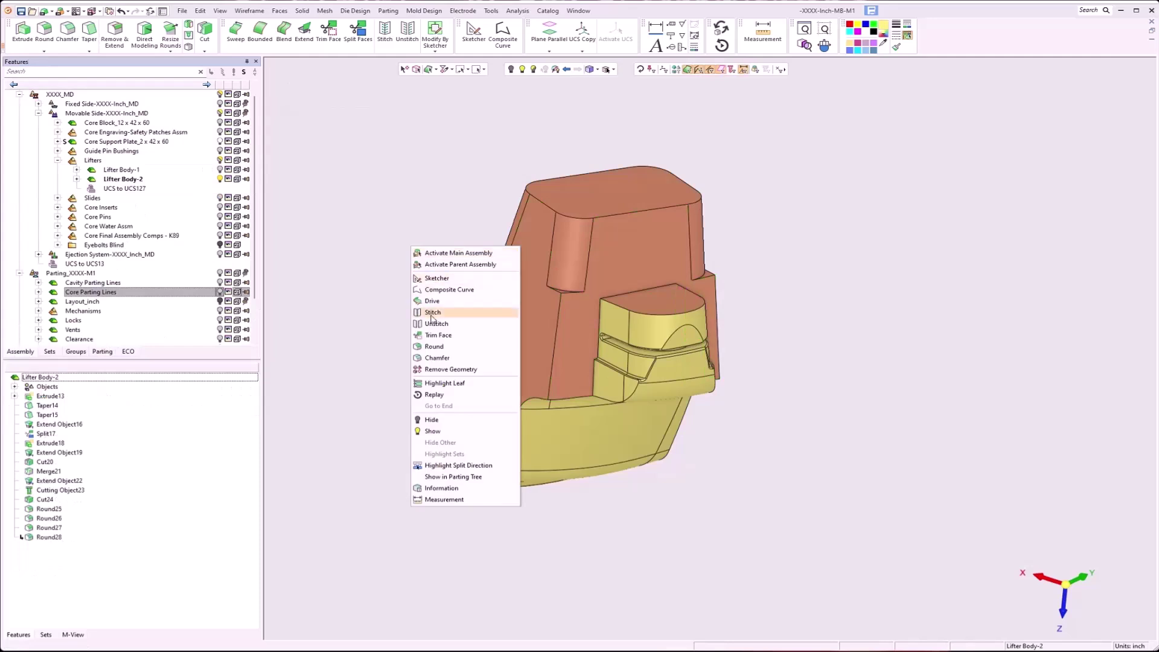
{"action": "left_click", "coordinate": [434, 347]}
{"action": "left_click", "coordinate": [450, 369]}
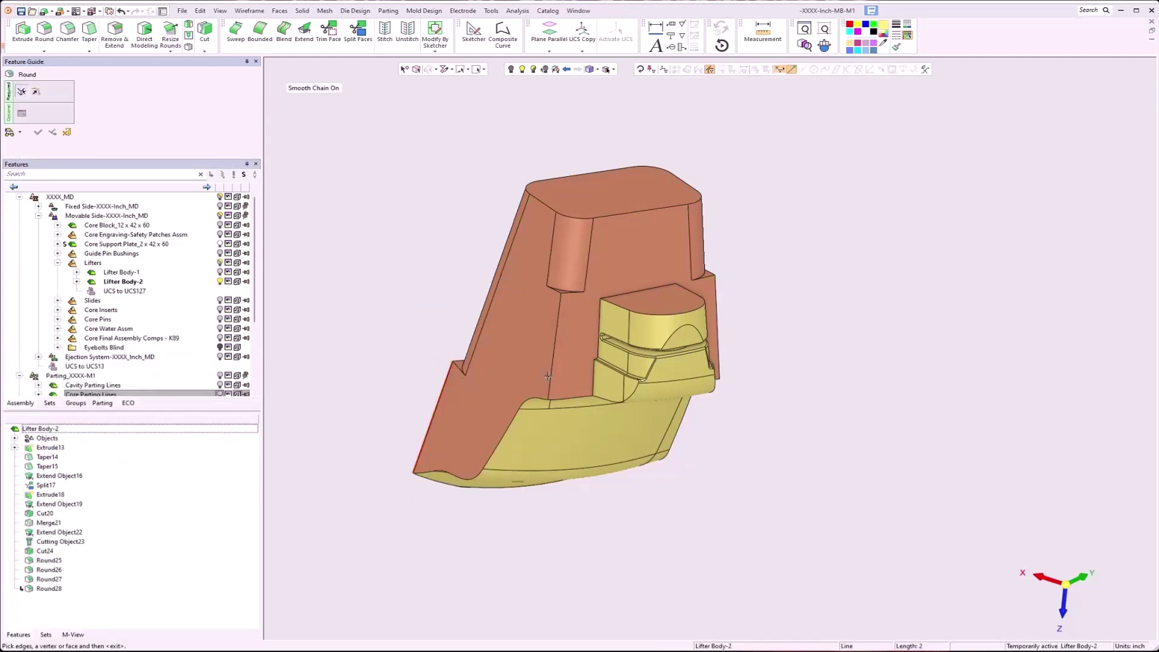
{"action": "middle_click_drag", "start_coordinate": [736, 323], "coordinate": [845, 277]}
{"action": "left_click", "coordinate": [928, 282]}
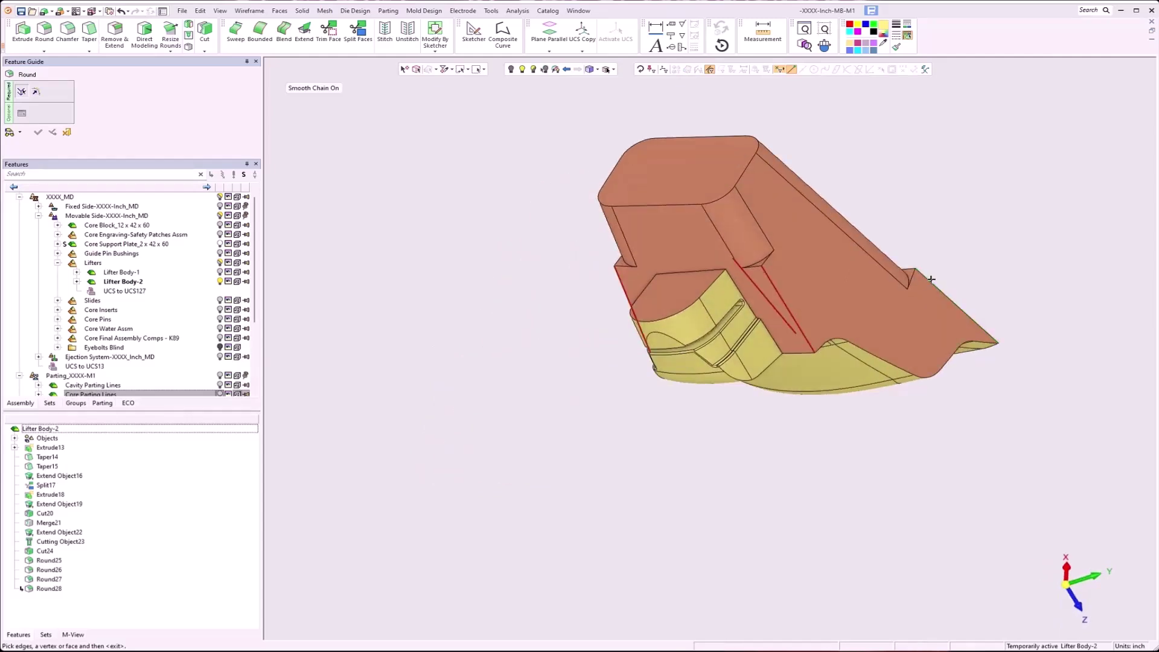
{"action": "middle_click", "coordinate": [961, 261]}
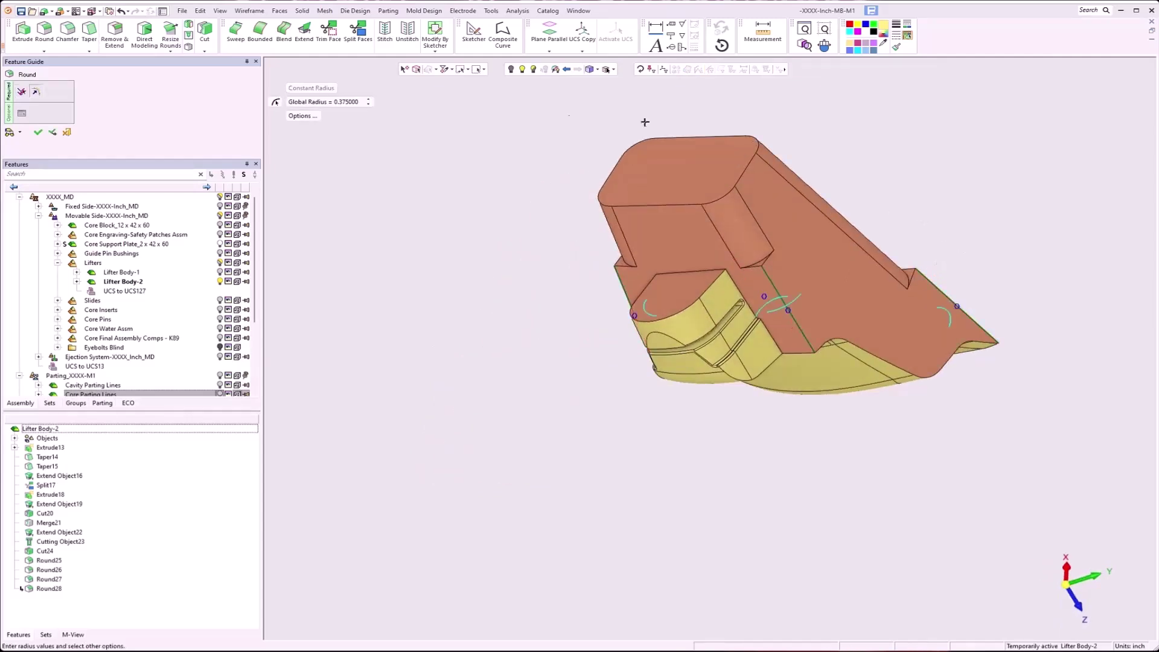
{"action": "left_click", "coordinate": [368, 103]}
{"action": "left_click", "coordinate": [389, 105]}
{"action": "right_click", "coordinate": [930, 241]}
{"action": "left_click", "coordinate": [932, 238]}
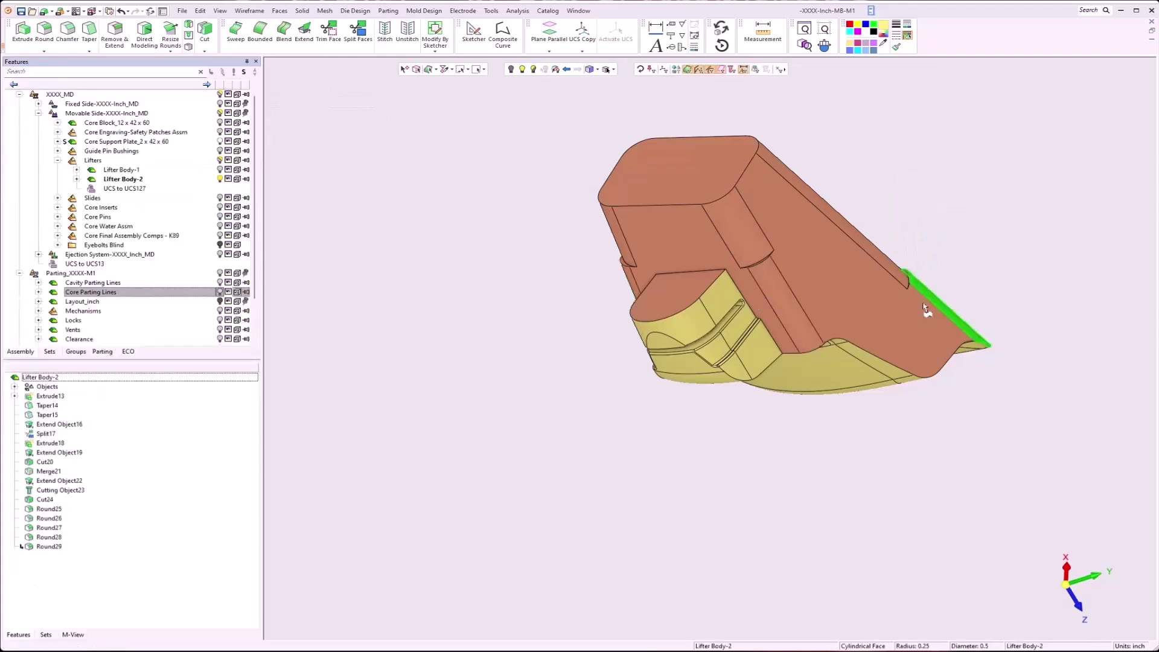
Chamfer the whole perimeter of the lifter's flat end face with a symmetric distance of 0.125
{"action": "middle_click_drag", "start_coordinate": [820, 308], "coordinate": [880, 194]}
{"action": "right_click", "coordinate": [879, 194]}
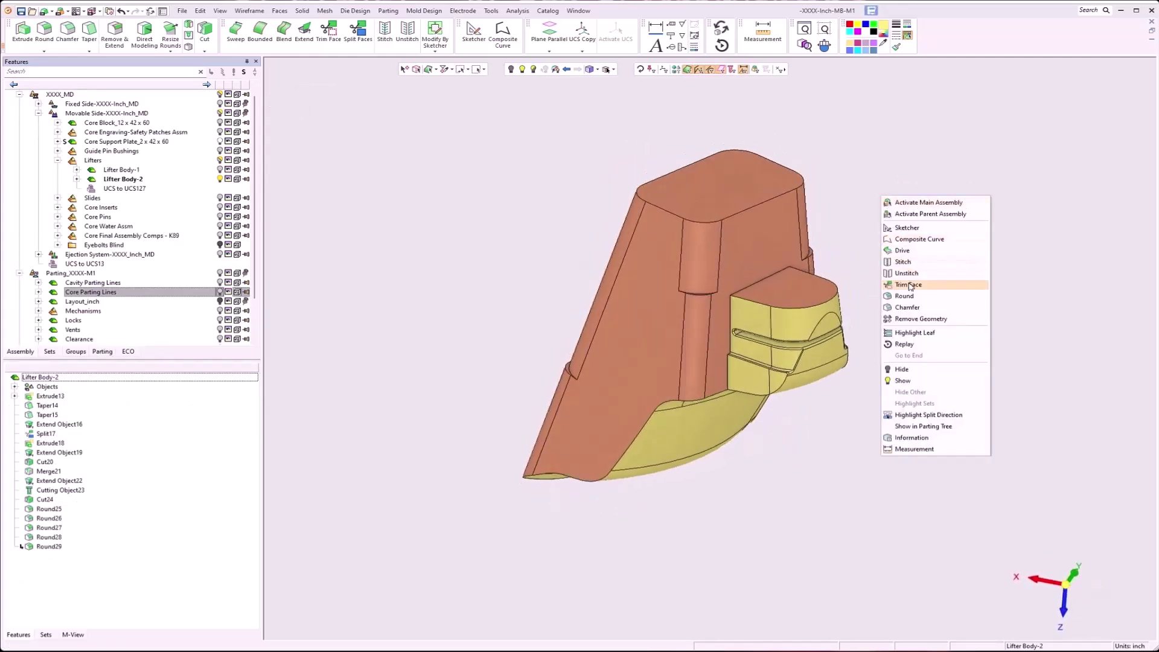
{"action": "left_click", "coordinate": [907, 307]}
{"action": "left_click", "coordinate": [747, 206]}
{"action": "middle_click", "coordinate": [888, 238]}
{"action": "middle_click", "coordinate": [888, 238]}
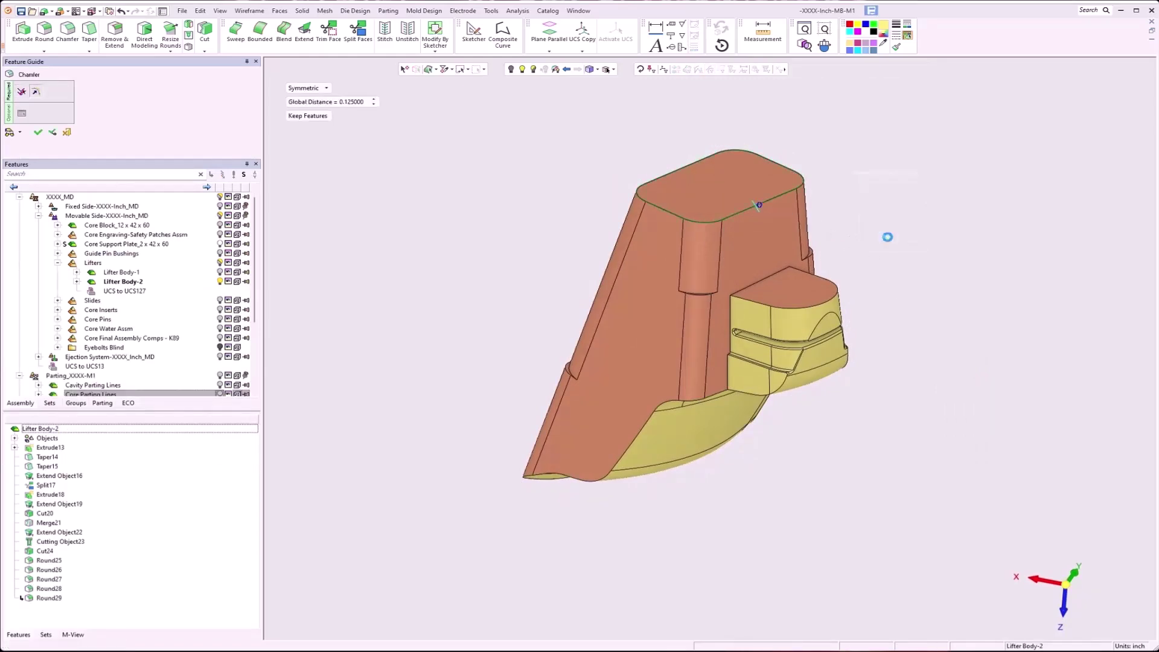
{"action": "left_click", "coordinate": [888, 239]}
Show the core parting lines and split the flat face of the lifter's boss along the 0.875 diameter circle
{"action": "middle_click_drag", "start_coordinate": [798, 255], "coordinate": [802, 280]}
{"action": "scroll", "coordinate": [803, 281], "scroll_direction": "up", "scroll_amount": 3}
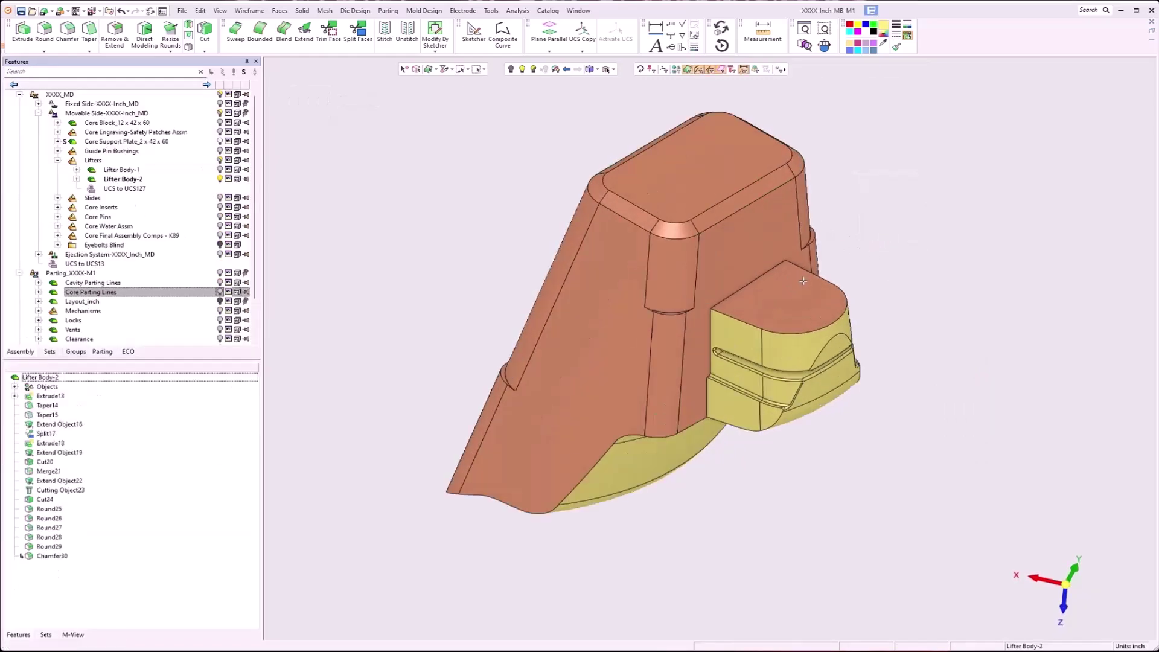
{"action": "left_click", "coordinate": [220, 292]}
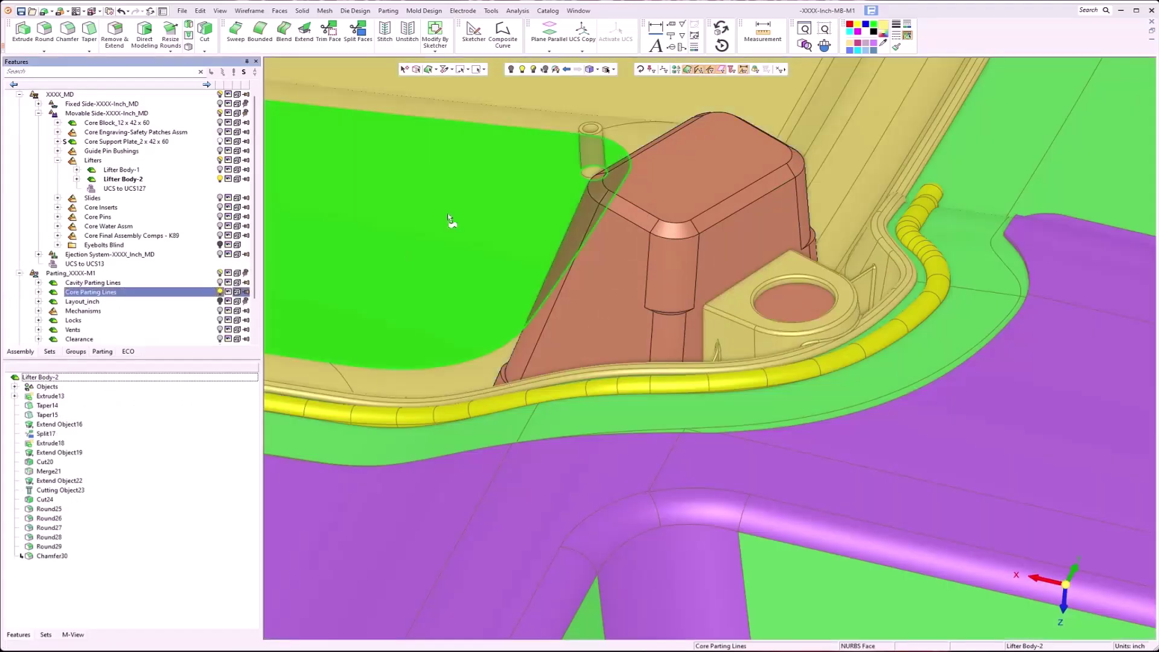
{"action": "left_click", "coordinate": [244, 11]}
{"action": "mouse_move", "coordinate": [283, 11]}
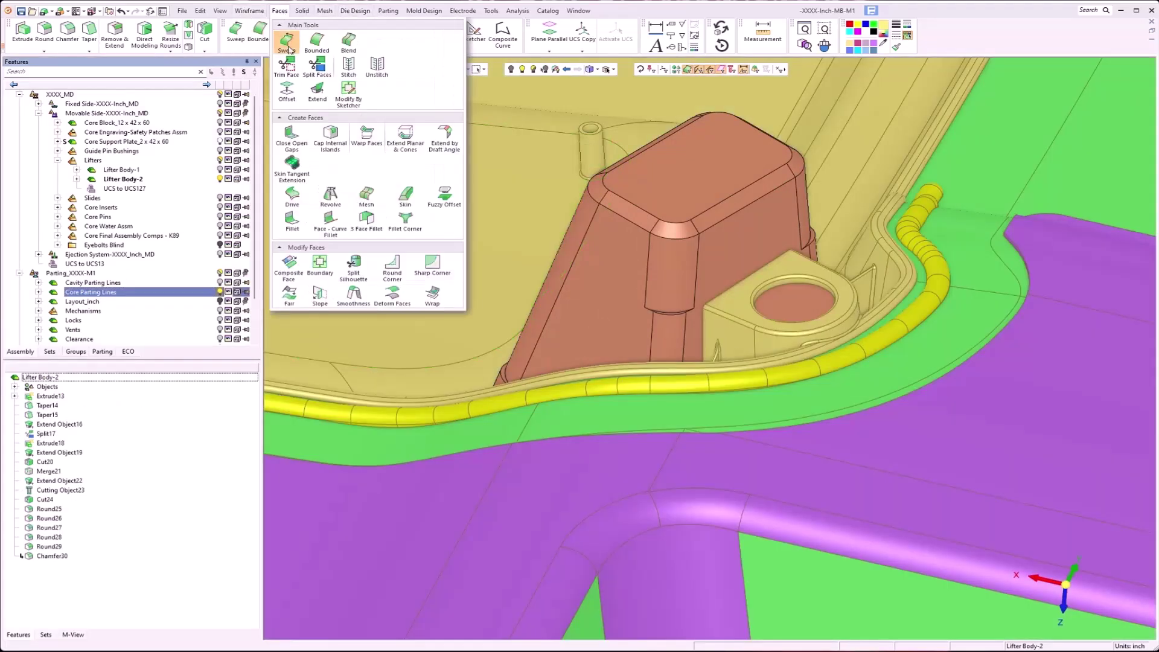
{"action": "left_click", "coordinate": [317, 67]}
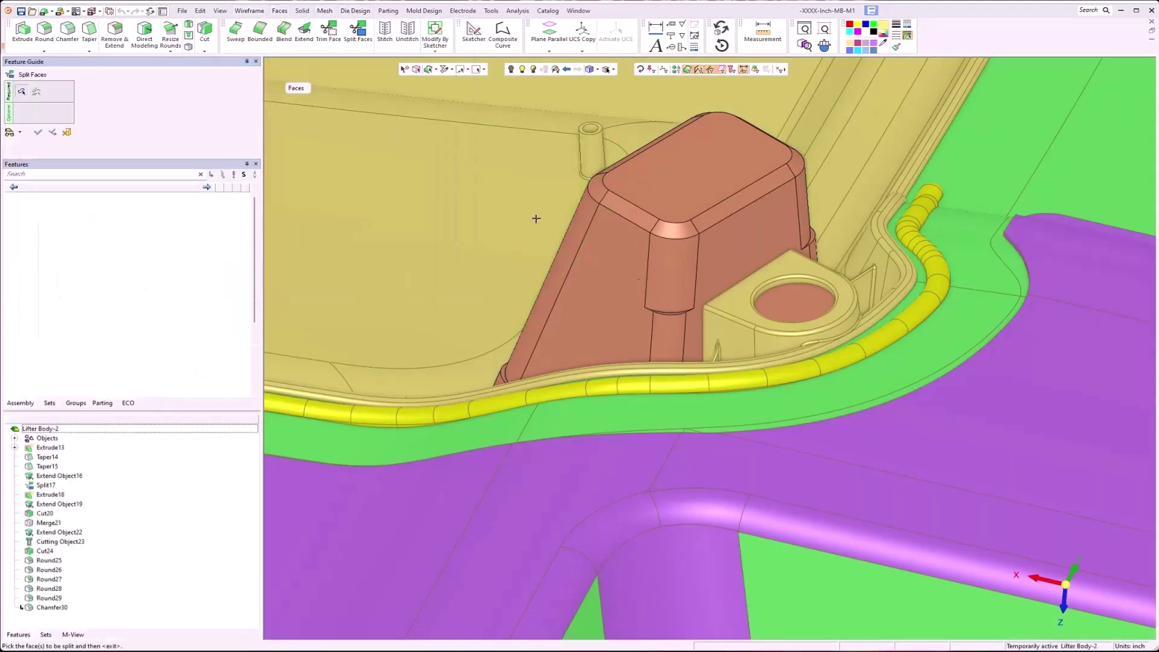
{"action": "left_click", "coordinate": [779, 292]}
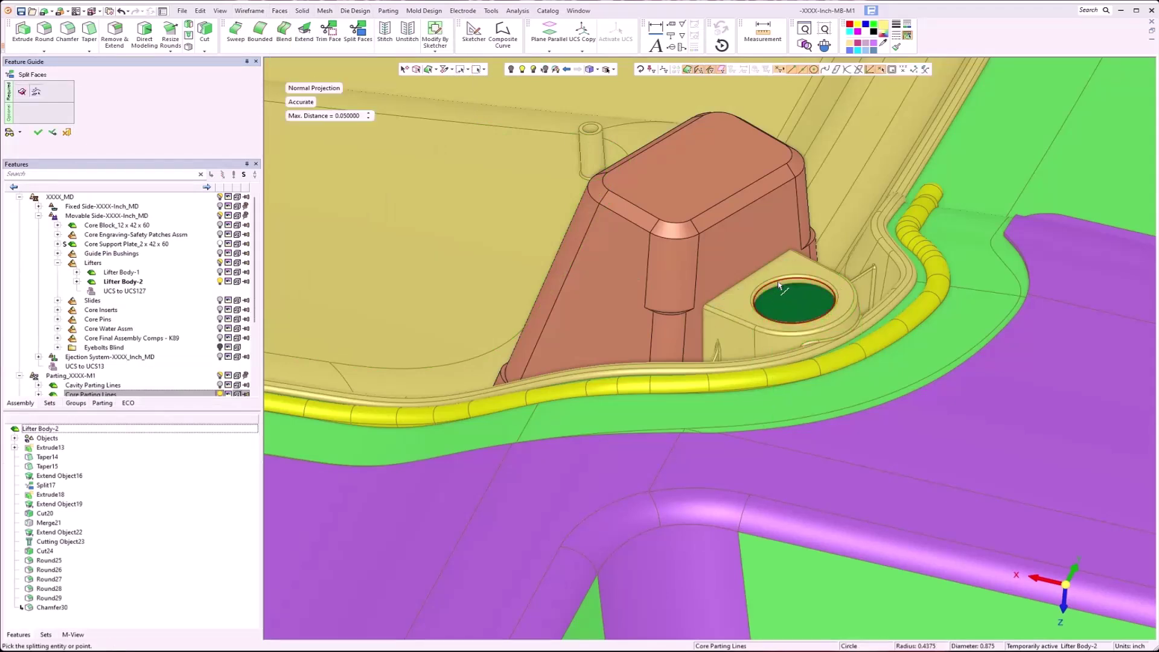
{"action": "left_click", "coordinate": [778, 284]}
{"action": "middle_click", "coordinate": [779, 286]}
{"action": "left_click", "coordinate": [791, 286]}
Split the lifter's flat wall behind the boss using the adjoining planar and small radius faces of the core parting geometry
{"action": "left_click", "coordinate": [723, 279]}
{"action": "middle_click", "coordinate": [722, 281]}
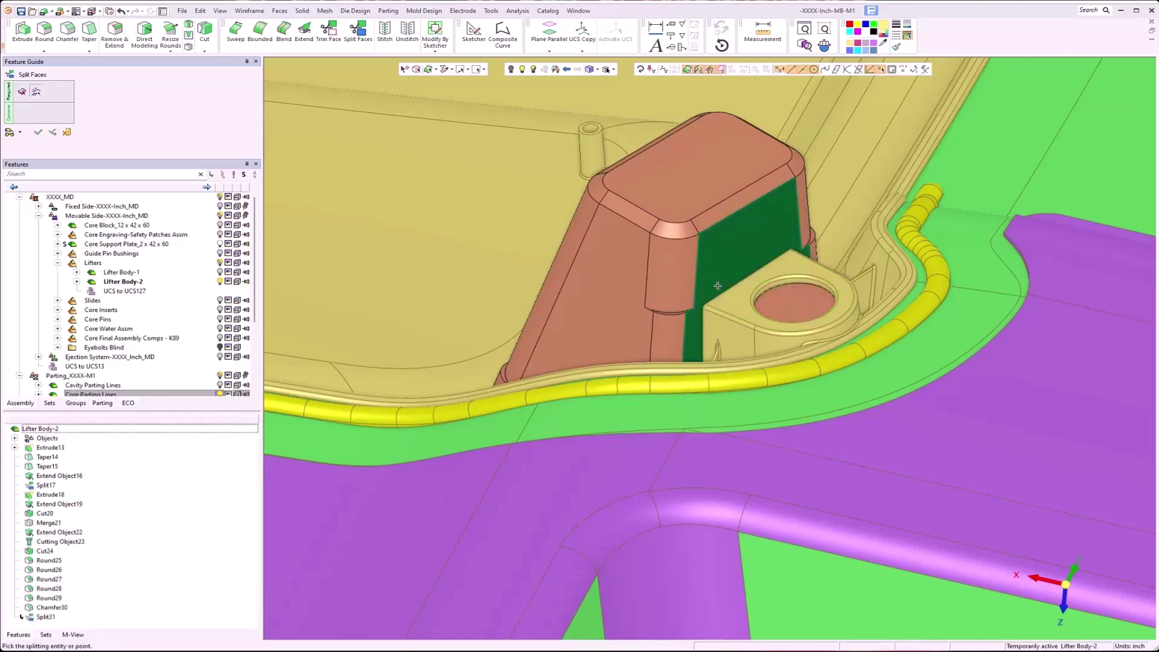
{"action": "left_click", "coordinate": [747, 295]}
{"action": "left_click_drag", "start_coordinate": [771, 254], "coordinate": [816, 275], "text": "ctrl"}
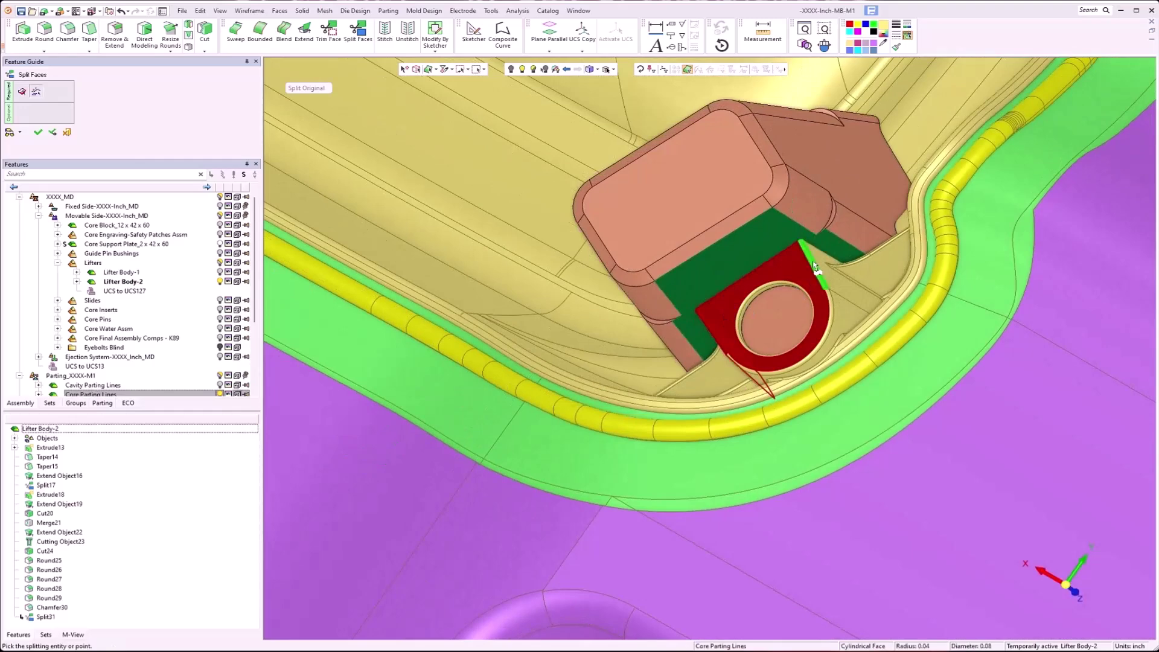
{"action": "left_click_drag", "start_coordinate": [817, 263], "coordinate": [819, 248], "text": "ctrl"}
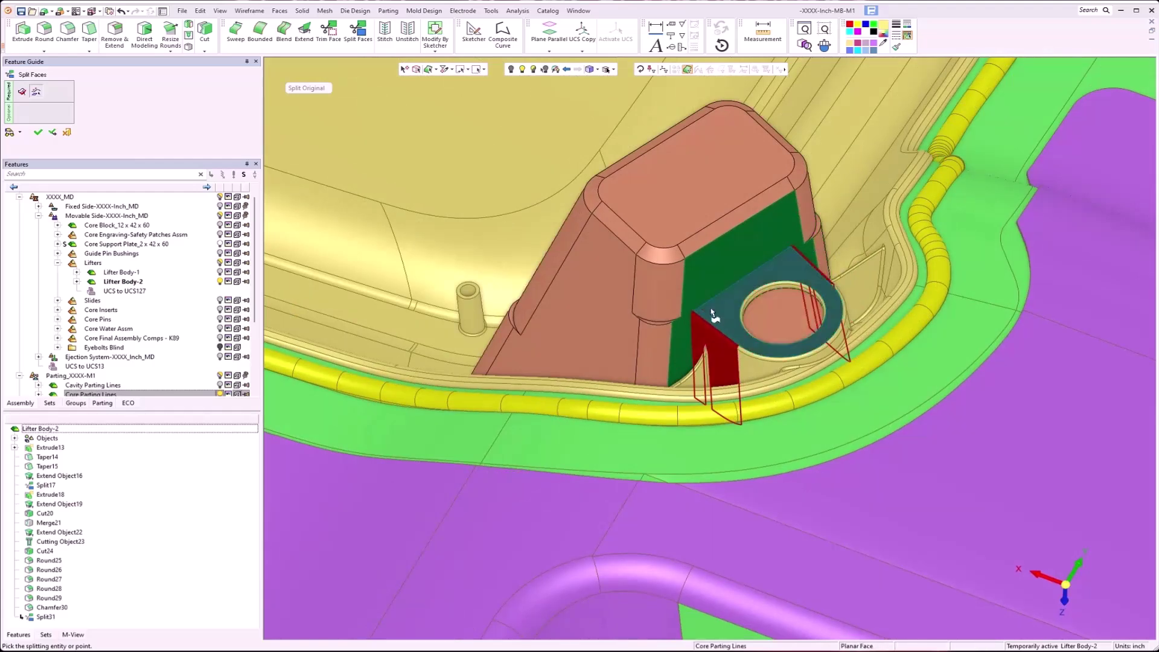
{"action": "left_click", "coordinate": [492, 188]}
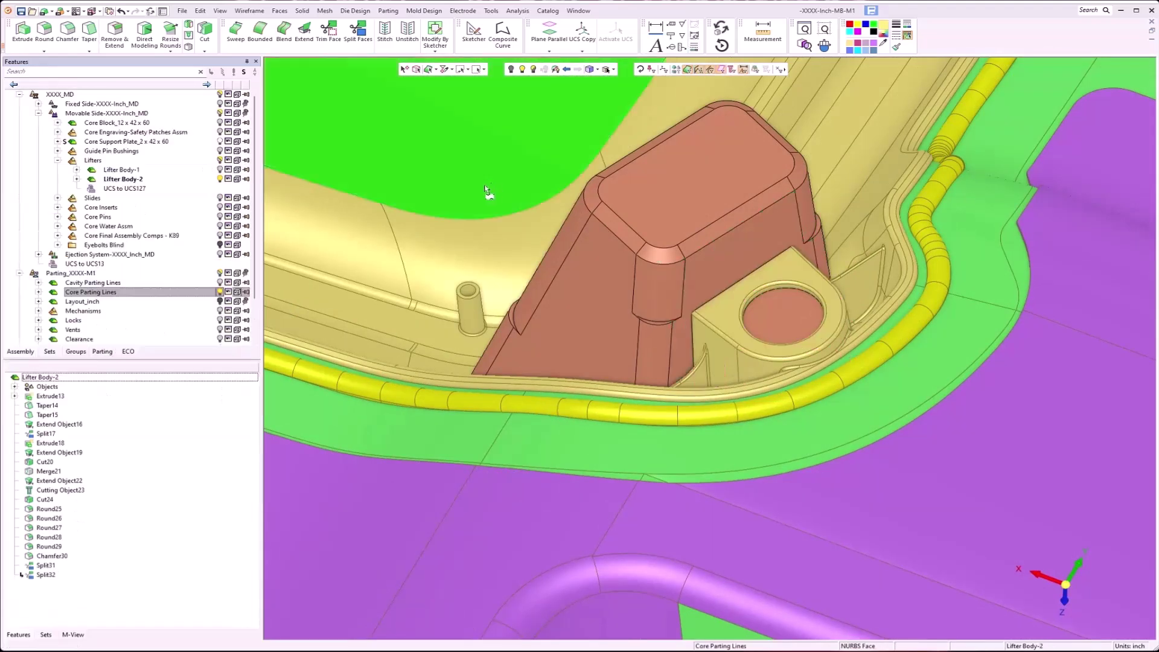
Hide the core parting lines and colour the boss face around the circle and the split border on the wall yellow
{"action": "left_click", "coordinate": [219, 291]}
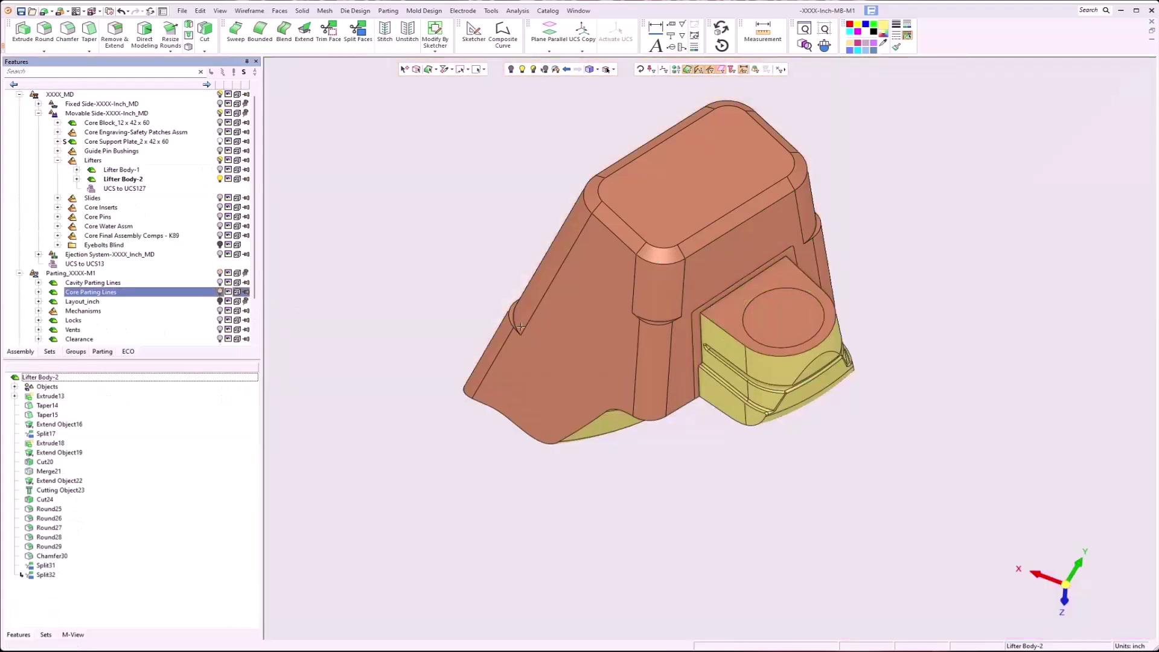
{"action": "middle_click_drag", "start_coordinate": [367, 328], "coordinate": [386, 320]}
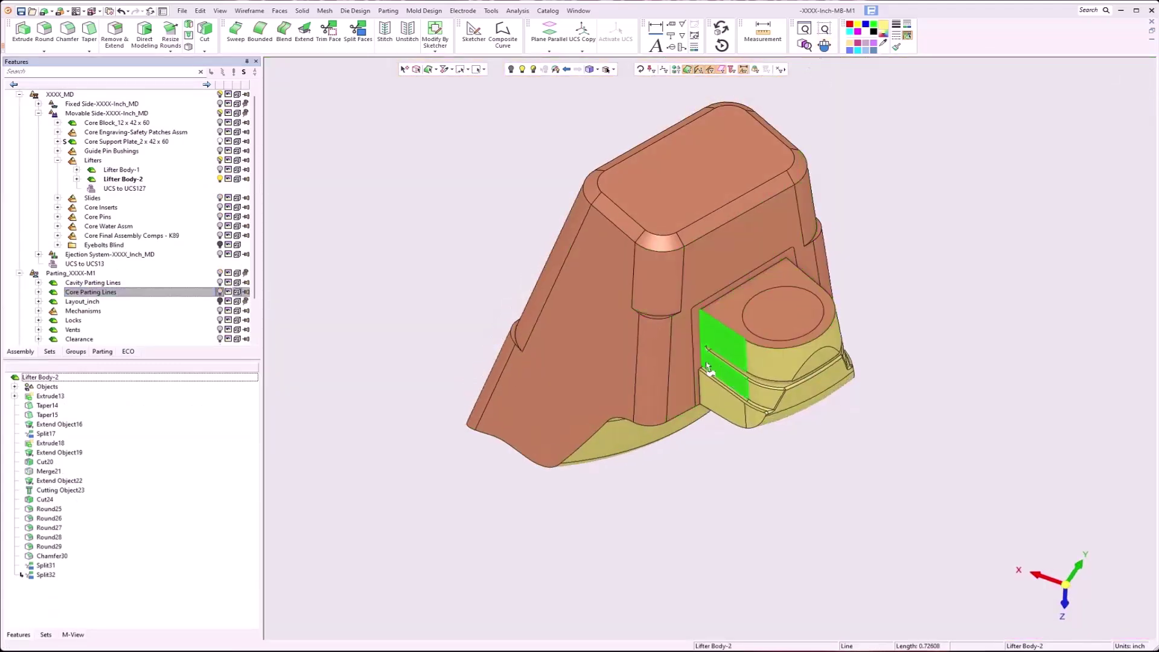
{"action": "left_click", "coordinate": [694, 336]}
{"action": "left_click", "coordinate": [720, 320]}
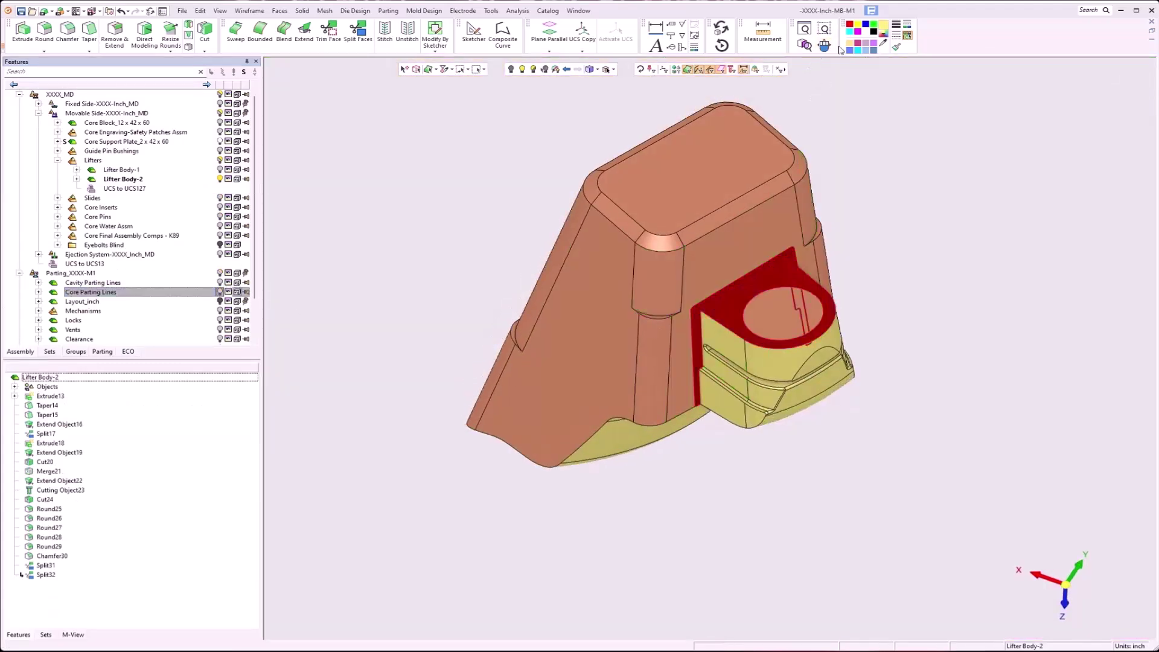
{"action": "left_click", "coordinate": [883, 28]}
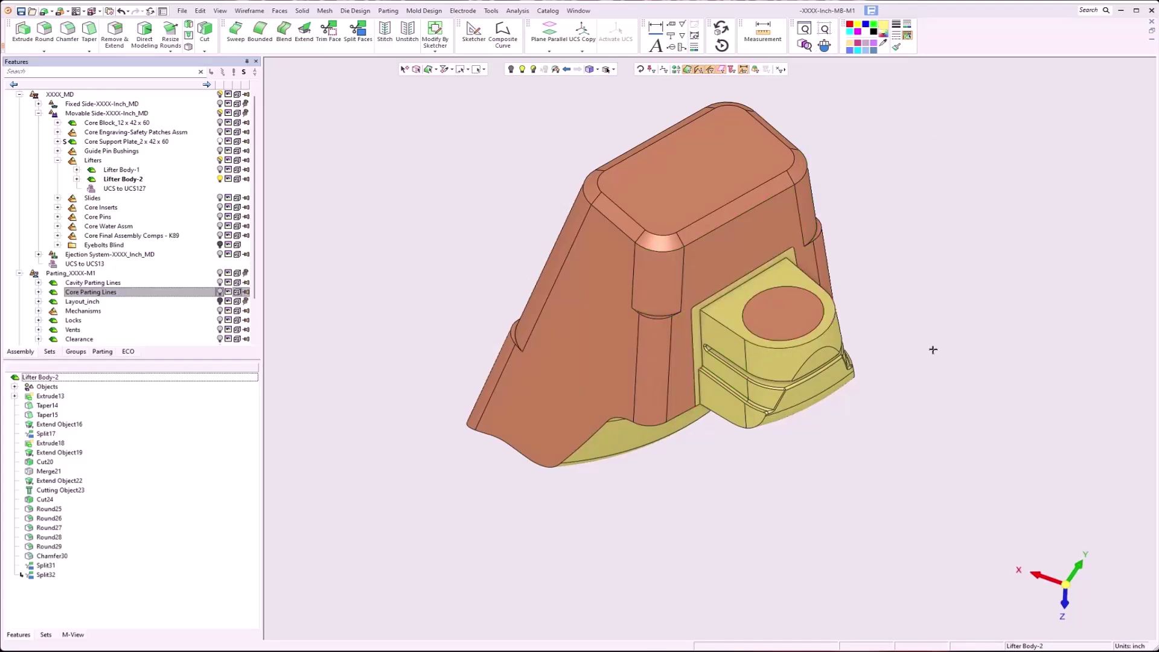
Colour the boss's circular face, the lifter's flat side and end faces, and the lower corner rounds green
{"action": "left_click", "coordinate": [785, 313]}
{"action": "left_click", "coordinate": [654, 368]}
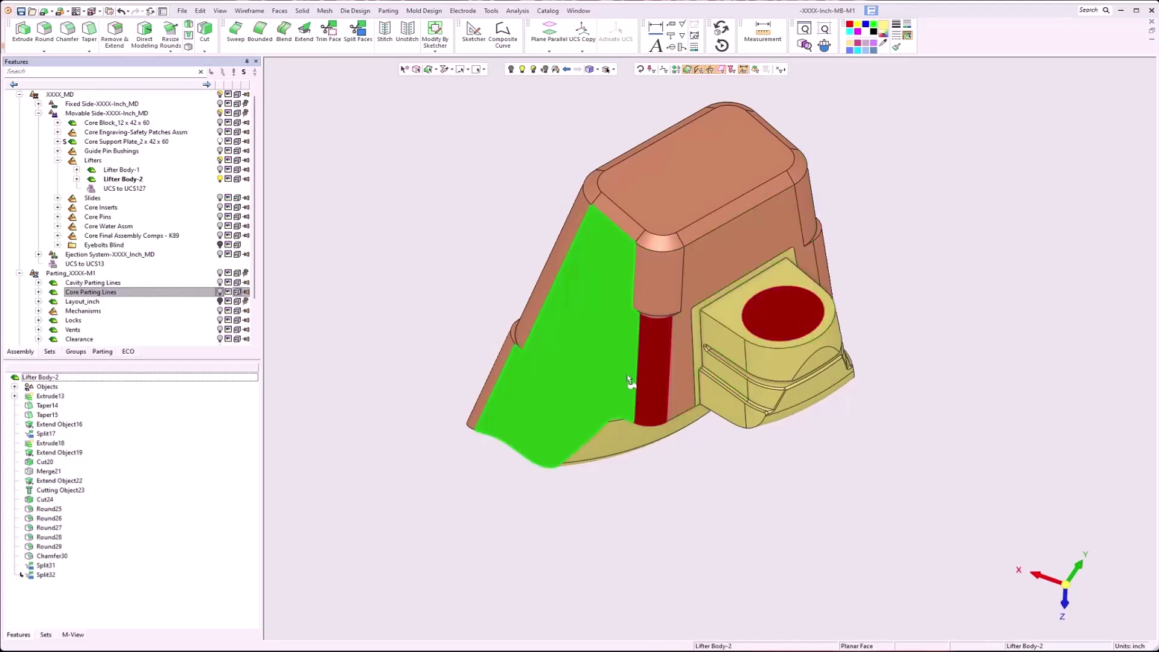
{"action": "left_click", "coordinate": [642, 386]}
{"action": "left_click", "coordinate": [676, 377]}
{"action": "middle_click_drag", "start_coordinate": [504, 367], "coordinate": [595, 303]}
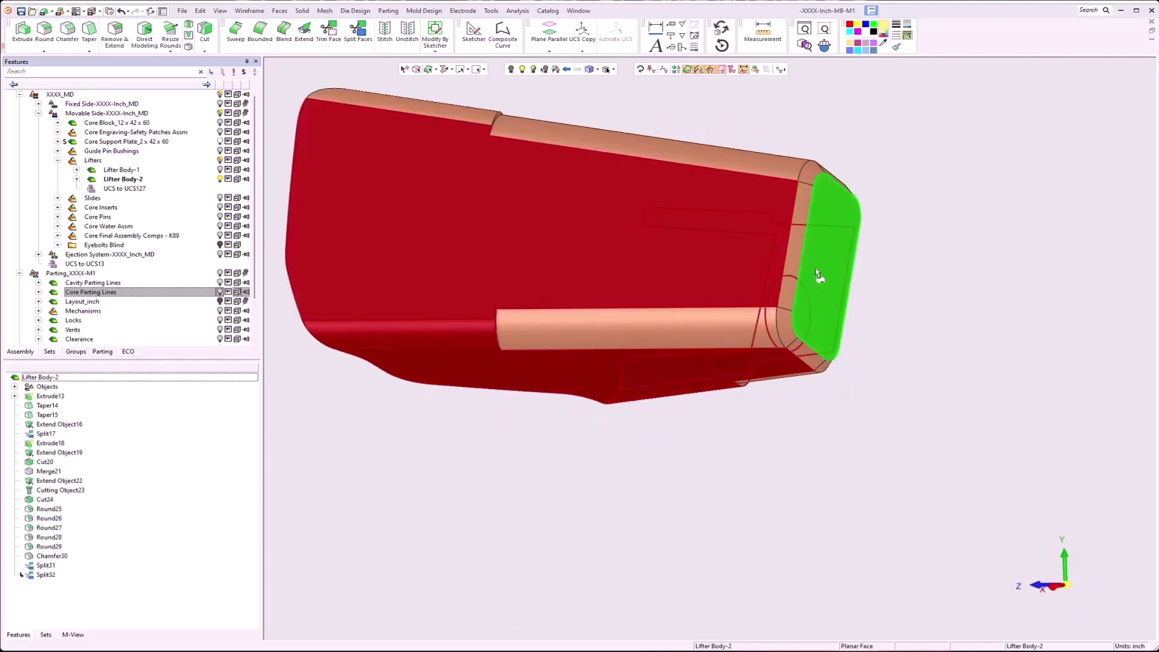
{"action": "middle_click_drag", "start_coordinate": [690, 164], "coordinate": [430, 242]}
{"action": "middle_click_drag", "start_coordinate": [675, 302], "coordinate": [554, 387]}
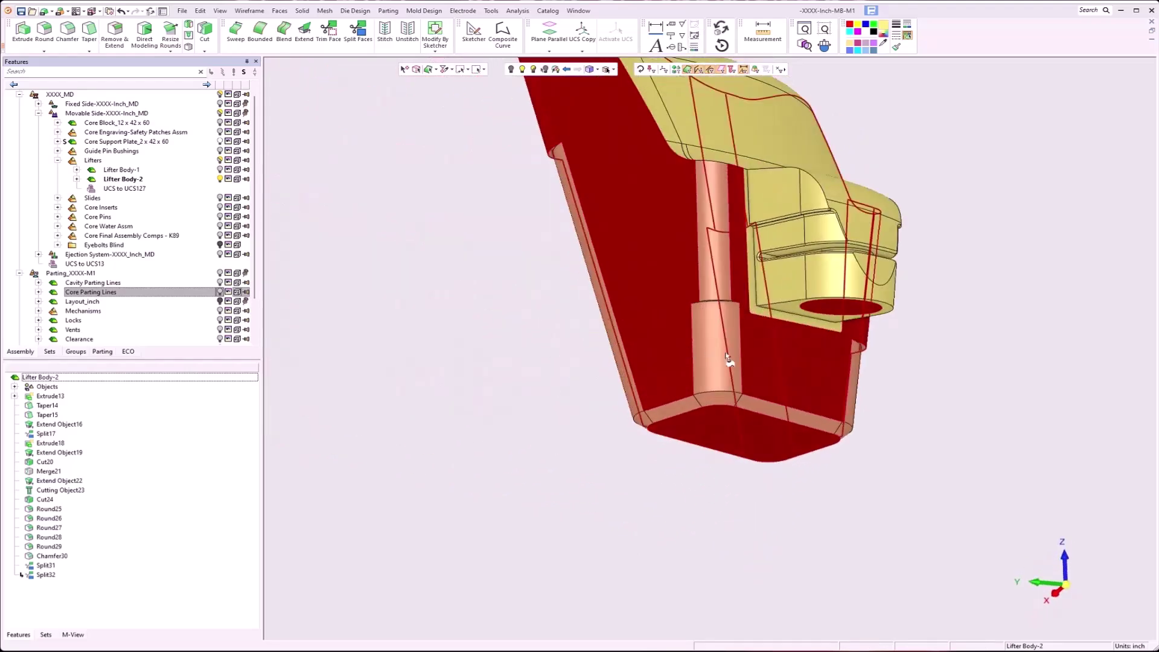
{"action": "middle_click_drag", "start_coordinate": [767, 242], "coordinate": [873, 2]}
{"action": "left_click", "coordinate": [883, 36]}
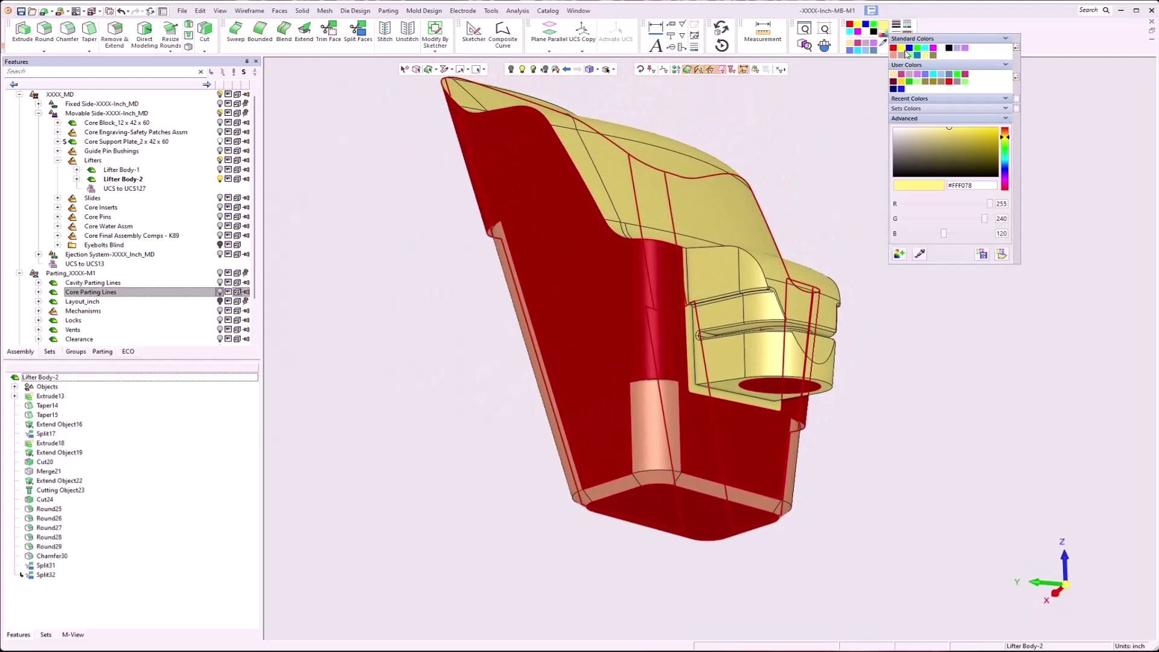
{"action": "left_click", "coordinate": [917, 48]}
{"action": "middle_click_drag", "start_coordinate": [842, 379], "coordinate": [658, 406]}
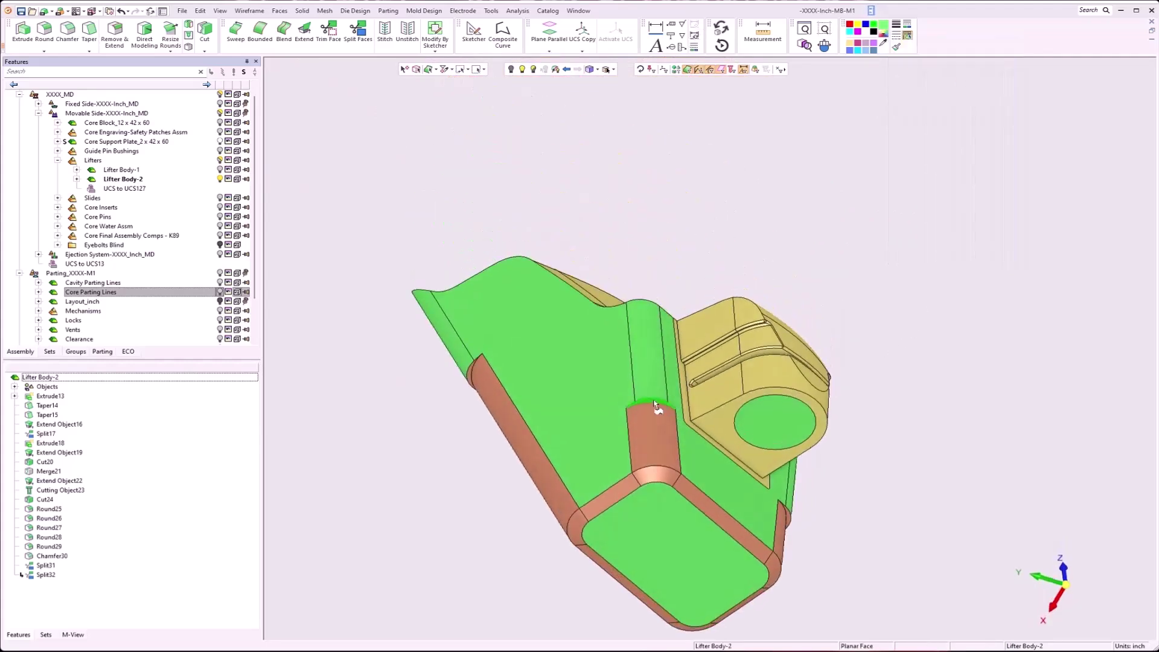
Colour the lifter's four lower corner rounds and the chain of rounds around its bottom face purple
{"action": "left_click", "coordinate": [655, 416]}
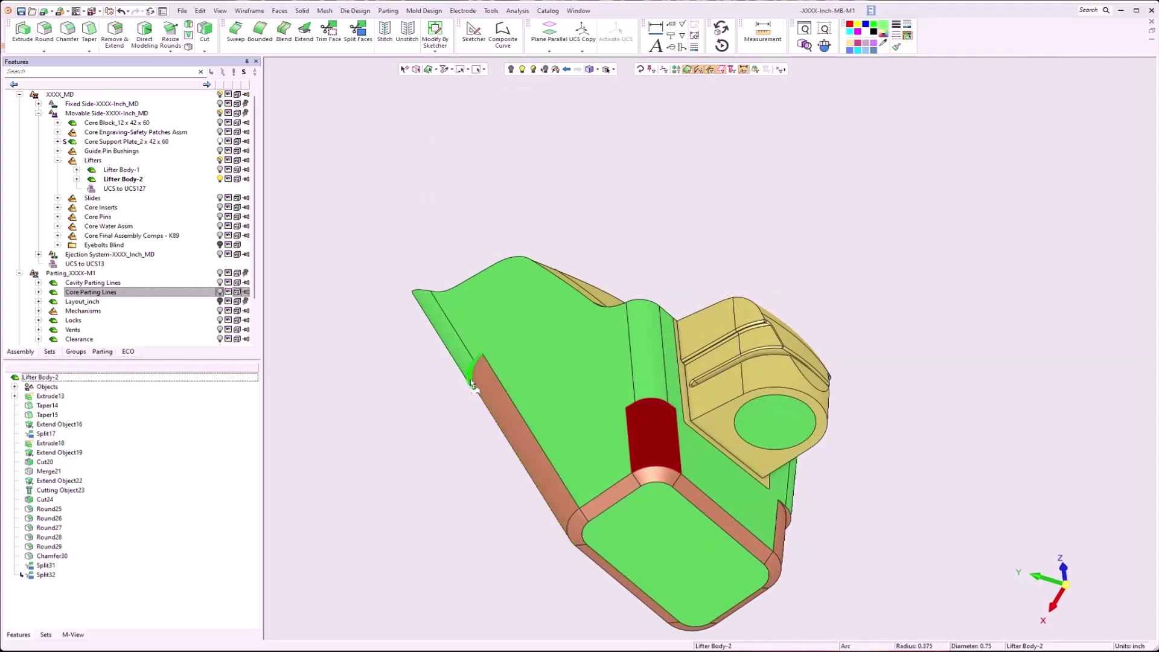
{"action": "left_click", "coordinate": [474, 381]}
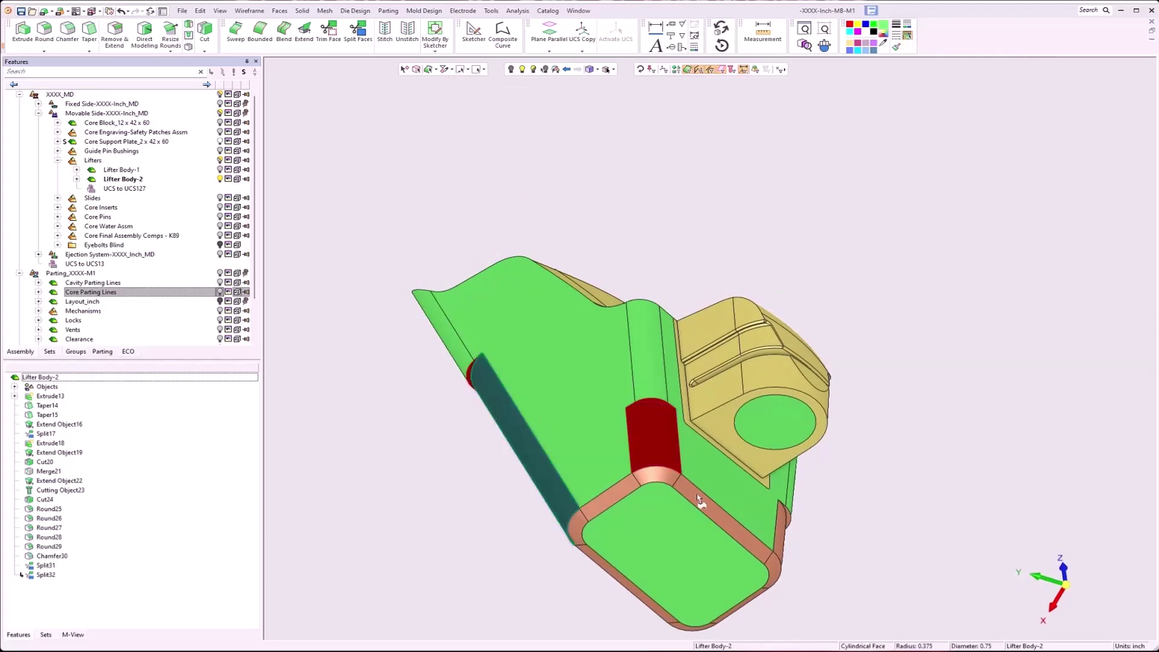
{"action": "left_click", "coordinate": [786, 521]}
{"action": "middle_click_drag", "start_coordinate": [786, 520], "coordinate": [596, 287]}
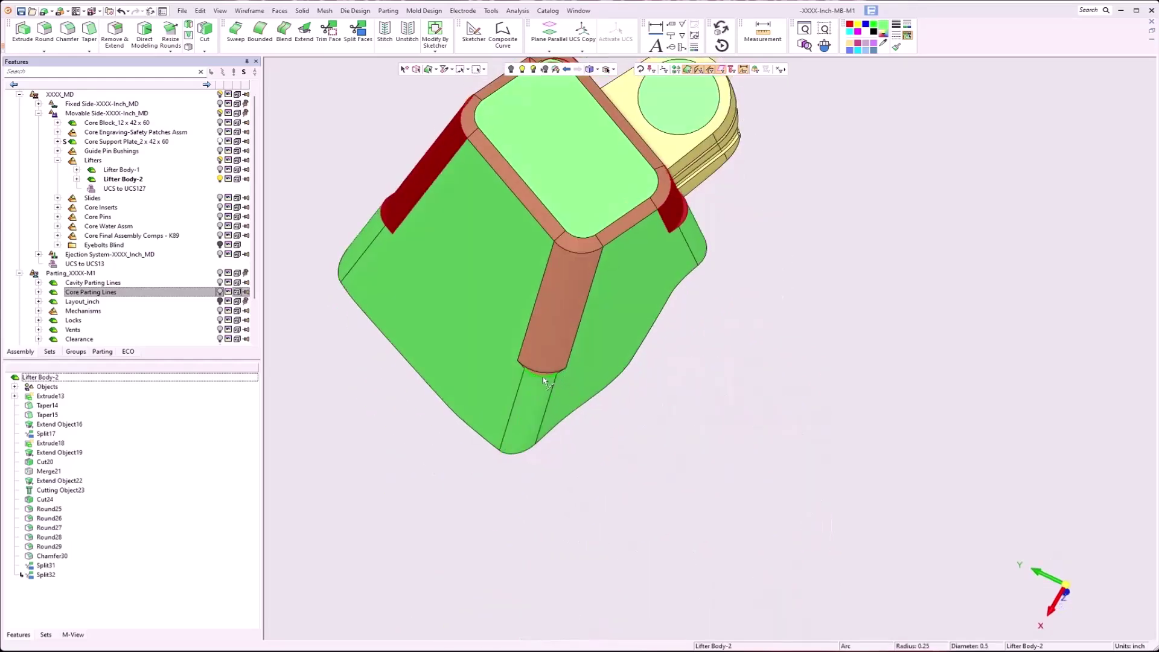
{"action": "left_click", "coordinate": [557, 350]}
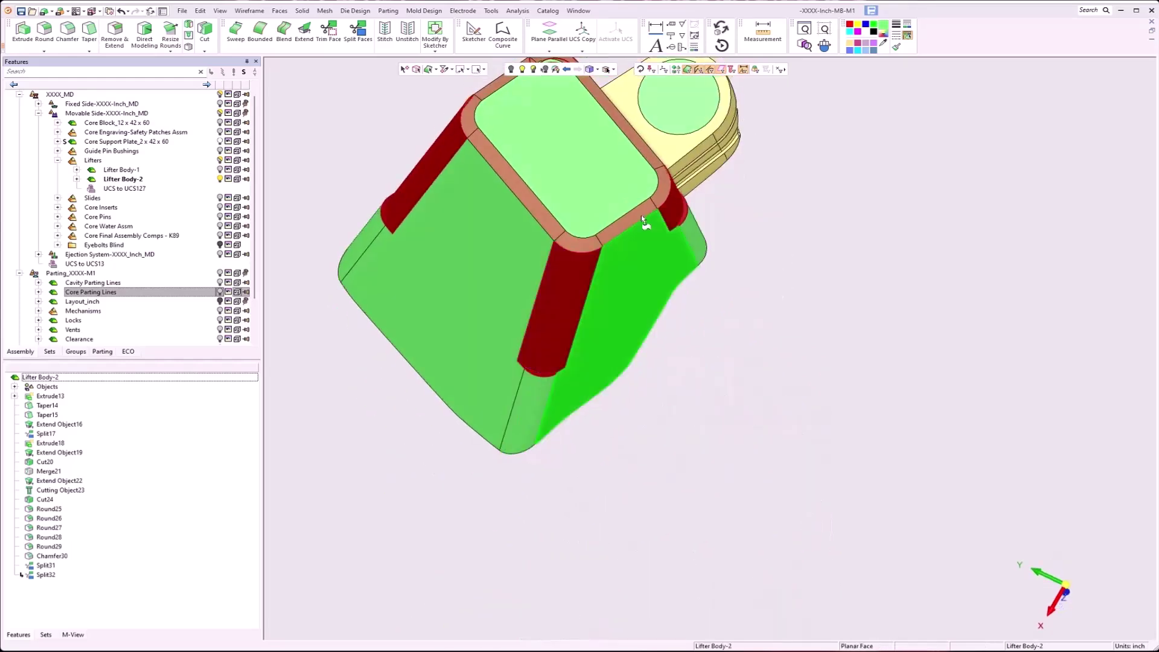
{"action": "left_click", "coordinate": [438, 71]}
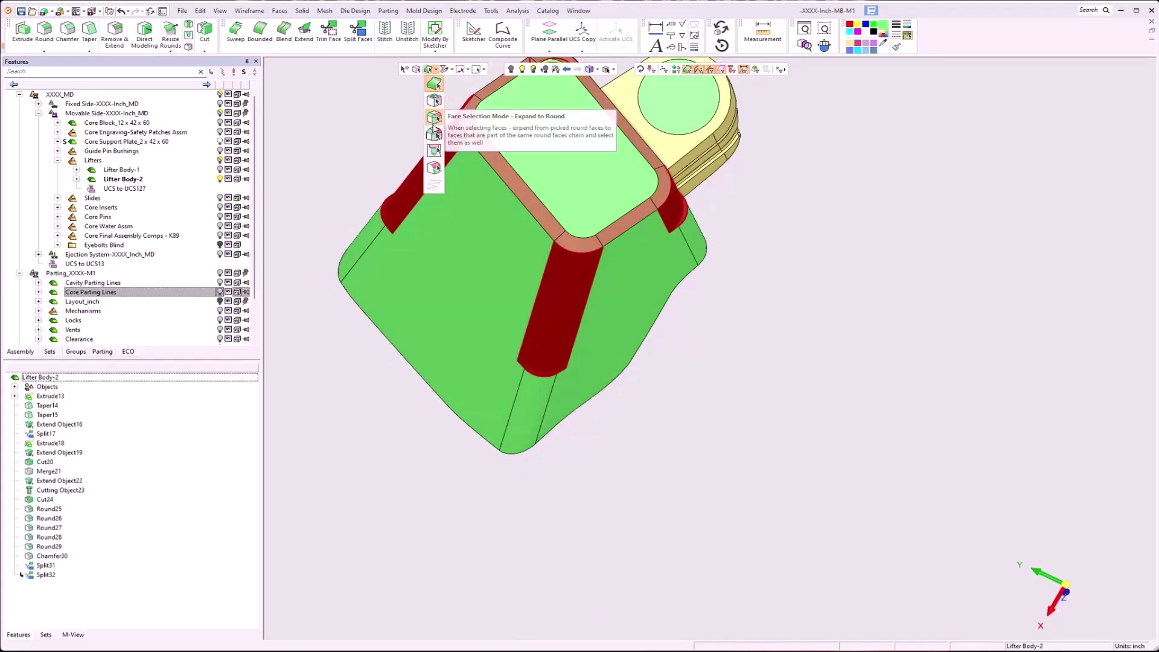
{"action": "left_click", "coordinate": [433, 129]}
{"action": "left_click", "coordinate": [469, 127]}
{"action": "left_click", "coordinate": [436, 71]}
{"action": "left_click", "coordinate": [434, 83]}
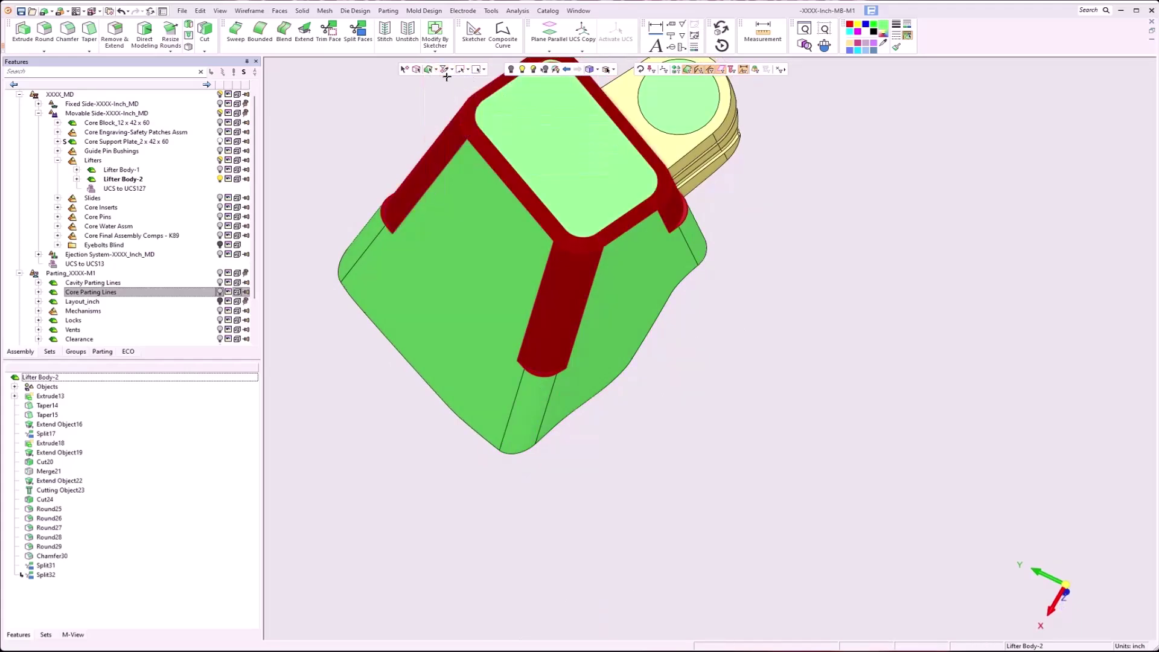
{"action": "left_click", "coordinate": [885, 35]}
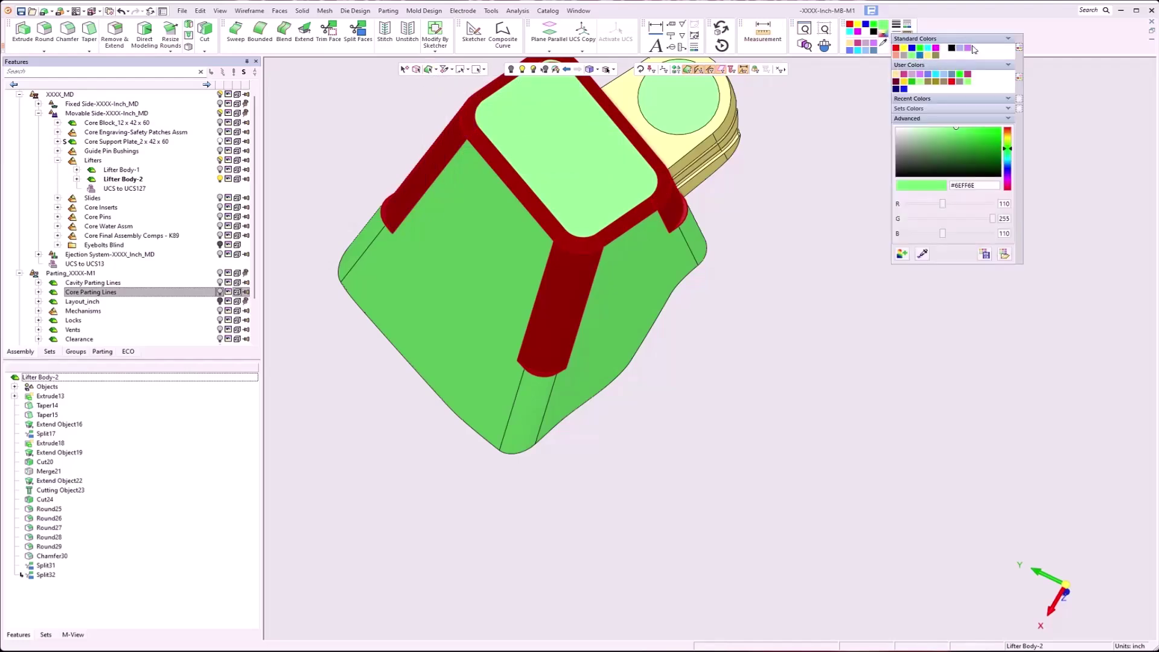
{"action": "left_click", "coordinate": [969, 48]}
Swap the display to the hidden cutting body and round its four long corner edges with a 0.25 inch radius
{"action": "middle_click_drag", "start_coordinate": [634, 143], "coordinate": [627, 339]}
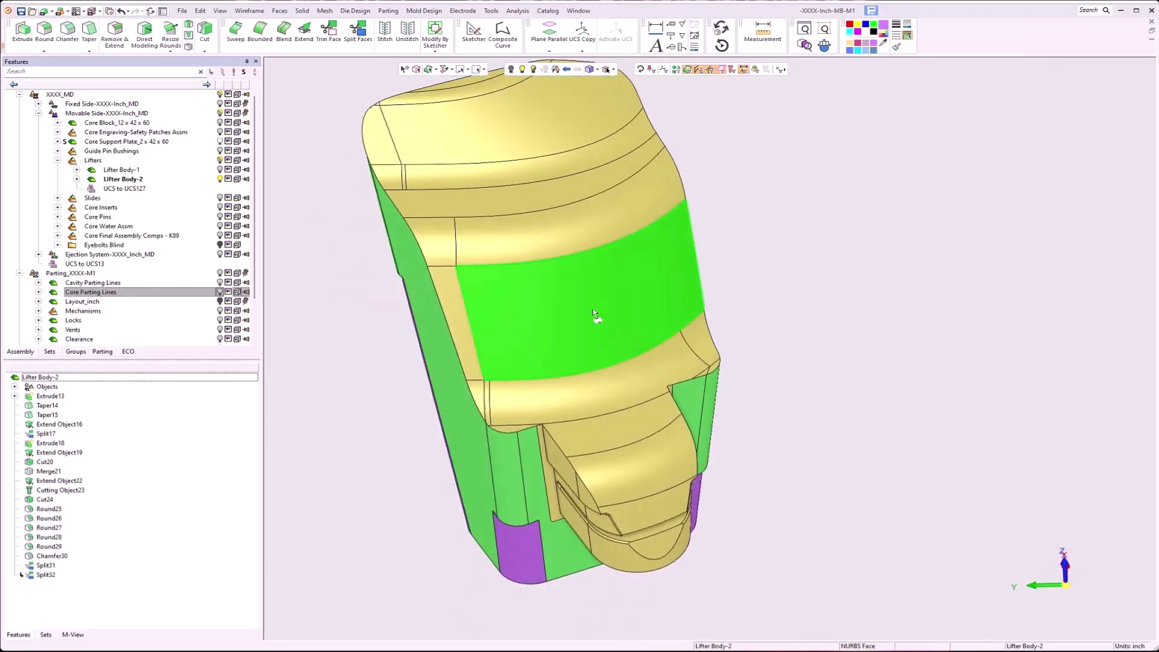
{"action": "left_click", "coordinate": [534, 72]}
{"action": "right_click", "coordinate": [465, 291]}
{"action": "left_click", "coordinate": [513, 396]}
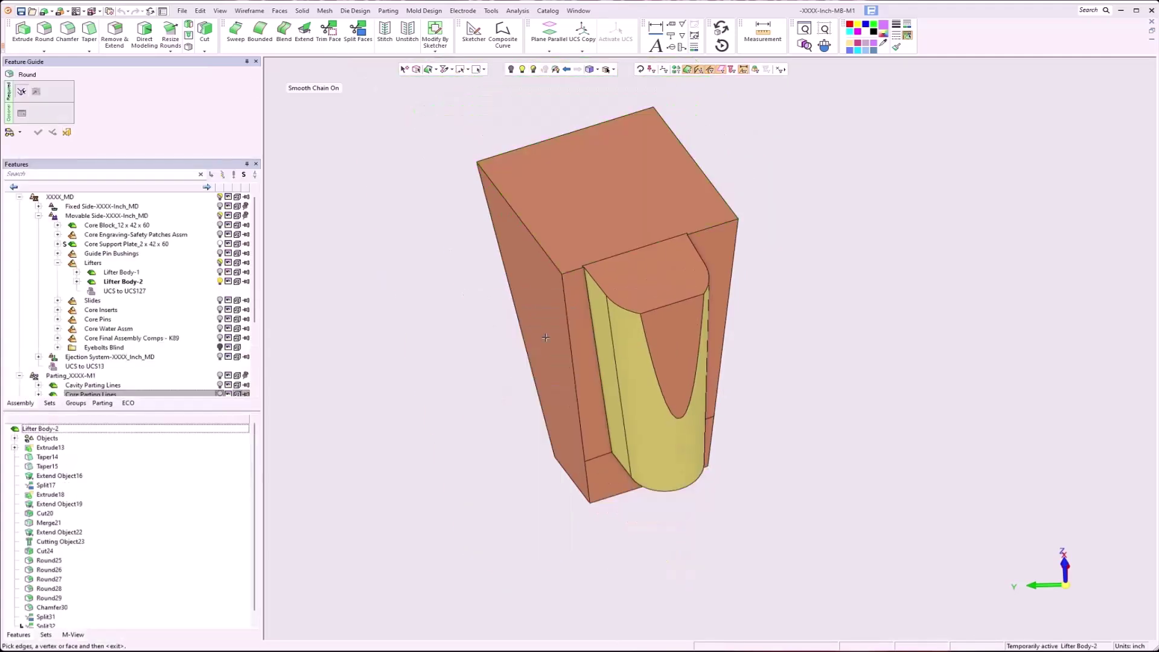
{"action": "middle_click_drag", "start_coordinate": [545, 337], "coordinate": [557, 286]}
{"action": "left_click_drag", "start_coordinate": [469, 271], "coordinate": [559, 328]}
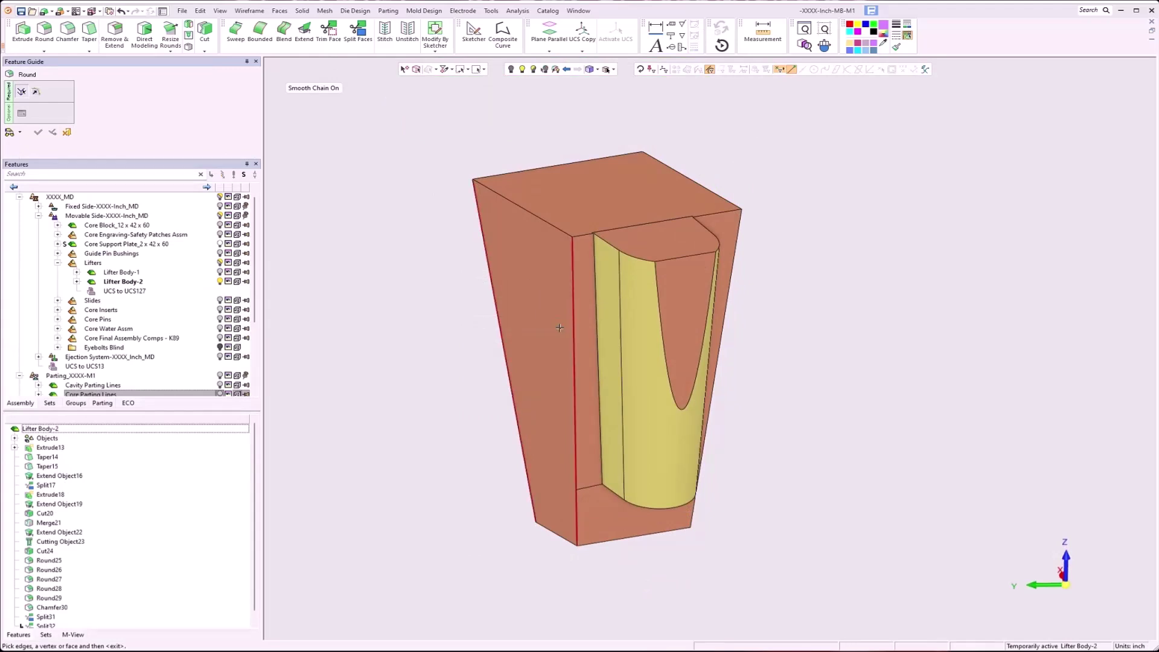
{"action": "left_click_drag", "start_coordinate": [654, 176], "coordinate": [656, 178]}
{"action": "left_click", "coordinate": [739, 235]}
{"action": "middle_click", "coordinate": [765, 237]}
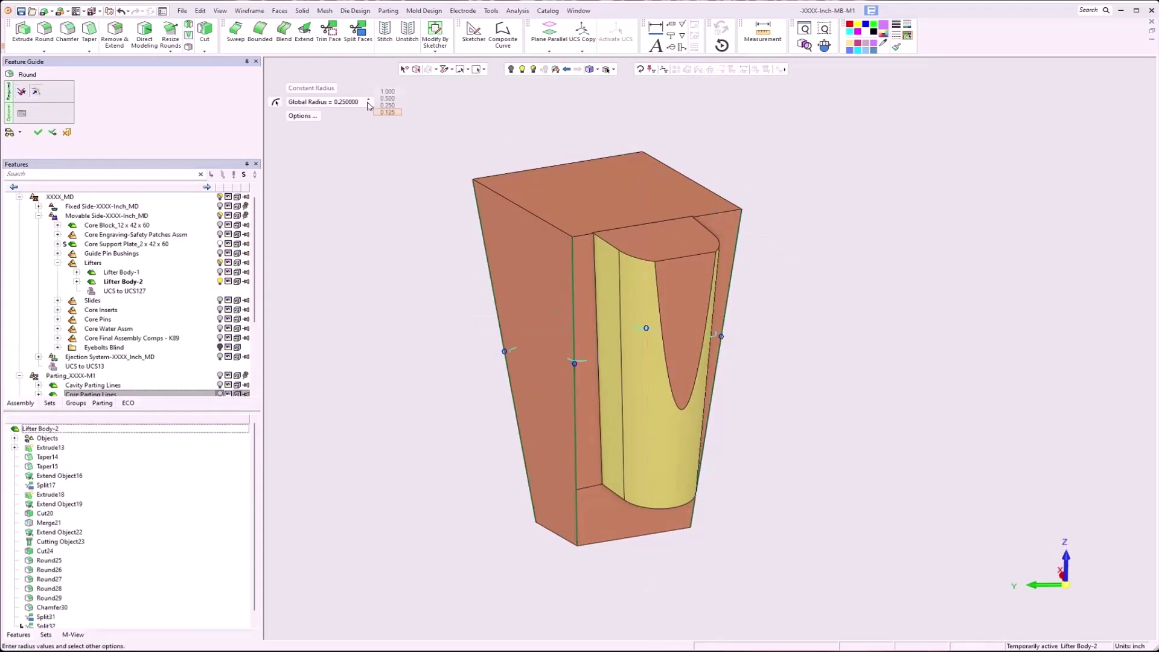
{"action": "right_click", "coordinate": [380, 239]}
{"action": "left_click", "coordinate": [381, 240]}
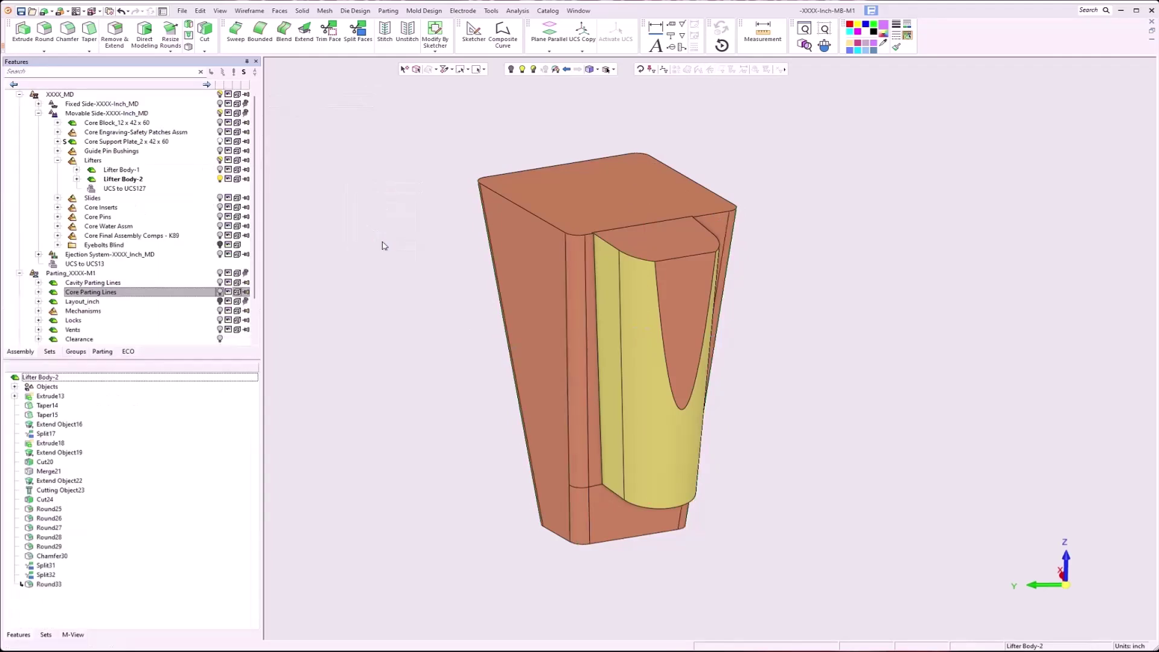
Round the cutting body's bottom edge chain with a constant radius of 0.1 inch
{"action": "right_click", "coordinate": [396, 301]}
{"action": "left_click", "coordinate": [416, 398]}
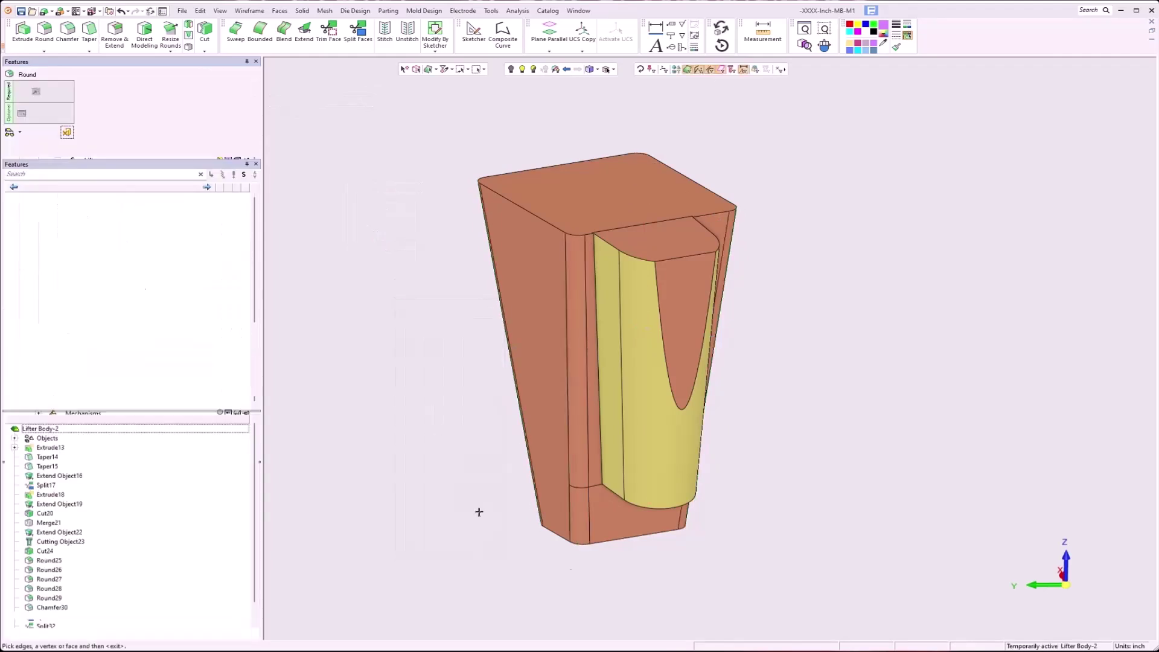
{"action": "left_click", "coordinate": [581, 548]}
{"action": "middle_click", "coordinate": [500, 536]}
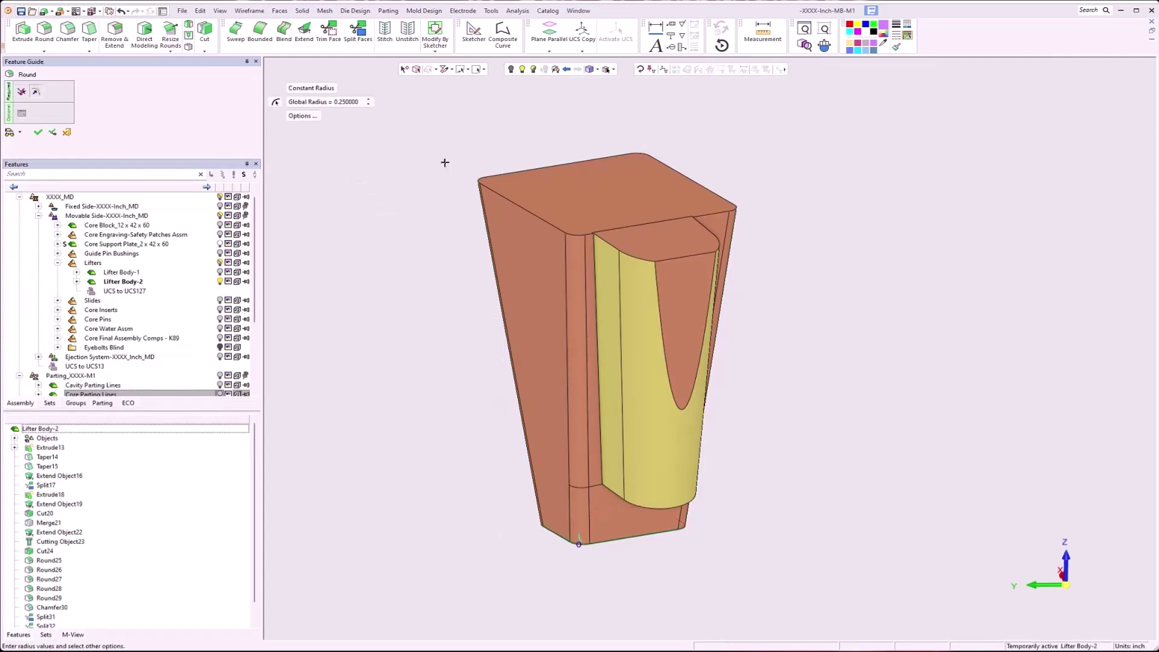
{"action": "left_click", "coordinate": [342, 104]}
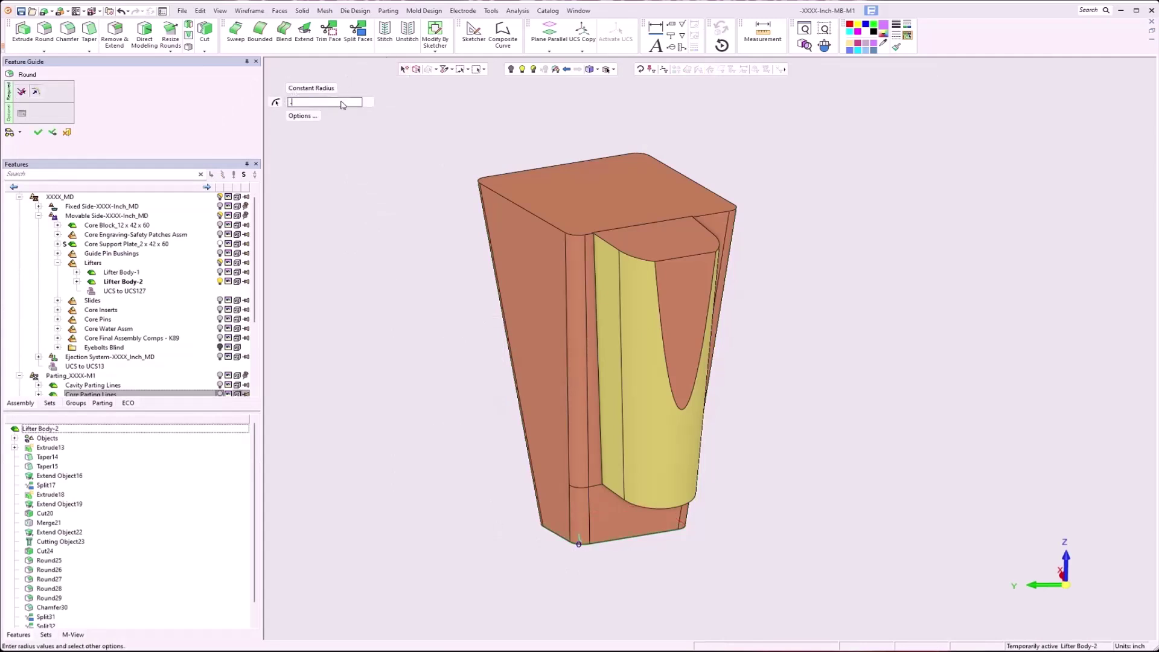
{"action": "key", "text": "Return"}
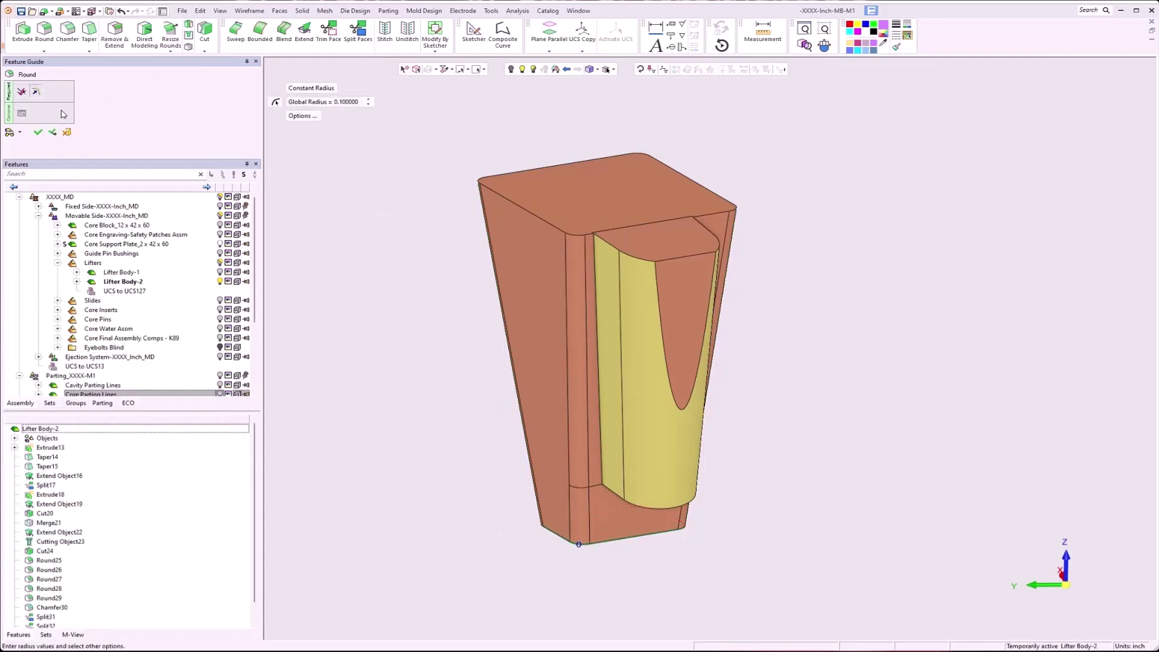
{"action": "left_click", "coordinate": [38, 133]}
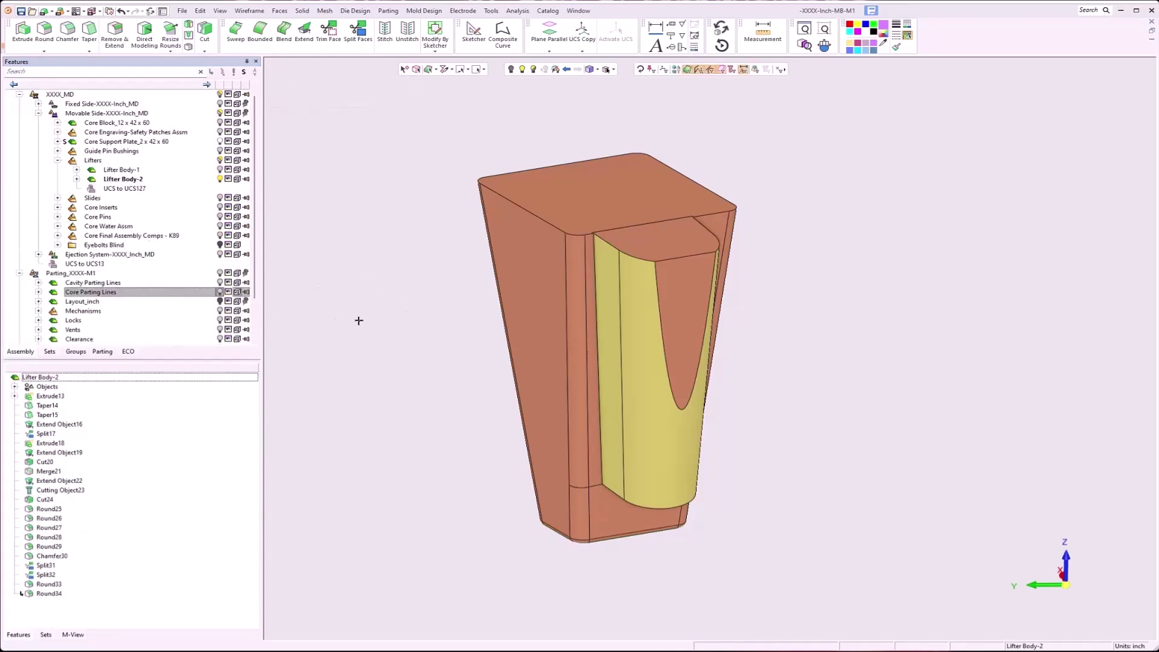
Show the hidden lifter together with the cutting body as a reference
{"action": "left_click", "coordinate": [522, 69]}
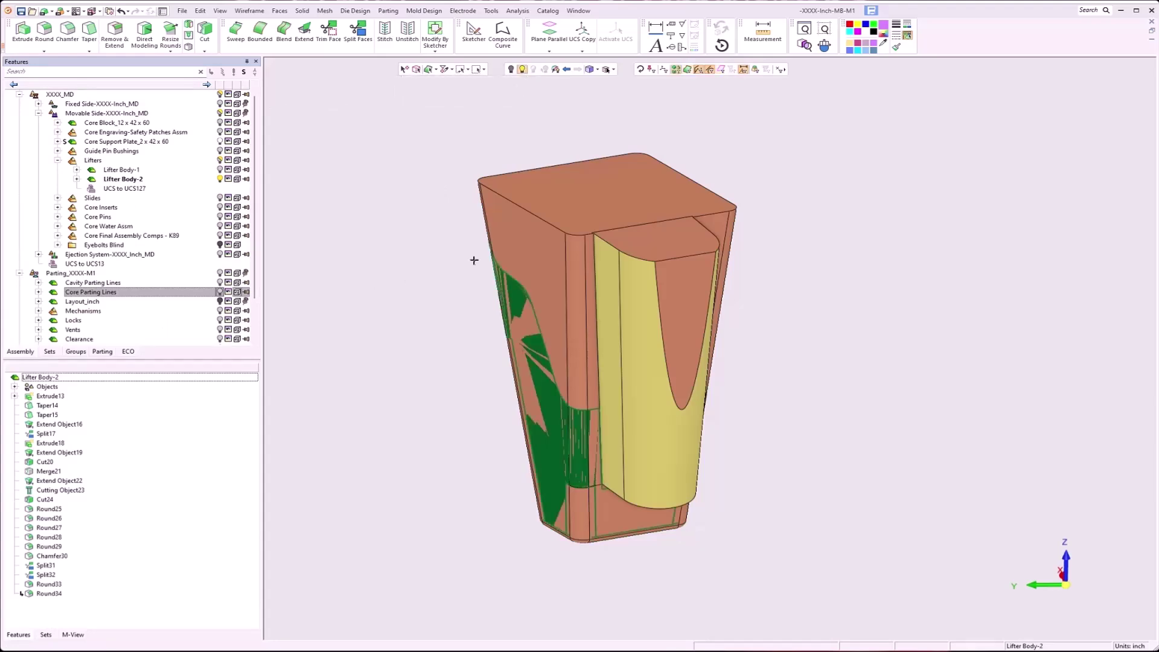
{"action": "left_click", "coordinate": [563, 438]}
{"action": "middle_click", "coordinate": [481, 451]}
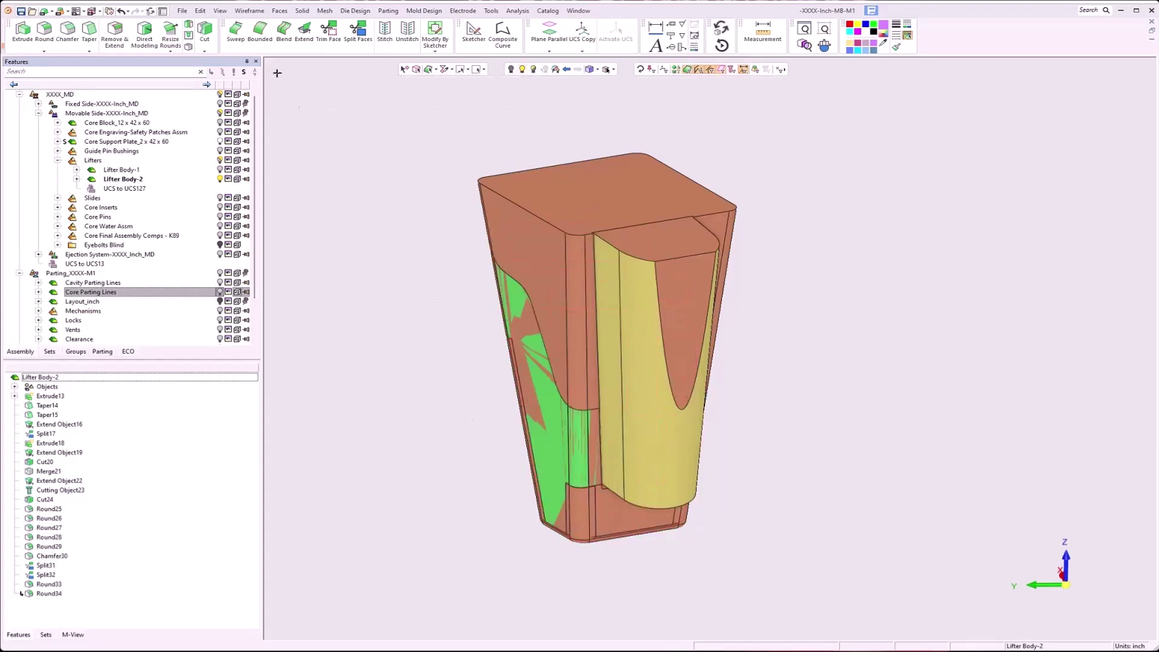
Split the cutting body's corner round on the side away from the boss at the upper end of the lifter's lower corner round
{"action": "left_click", "coordinate": [219, 10]}
{"action": "mouse_move", "coordinate": [204, 12]}
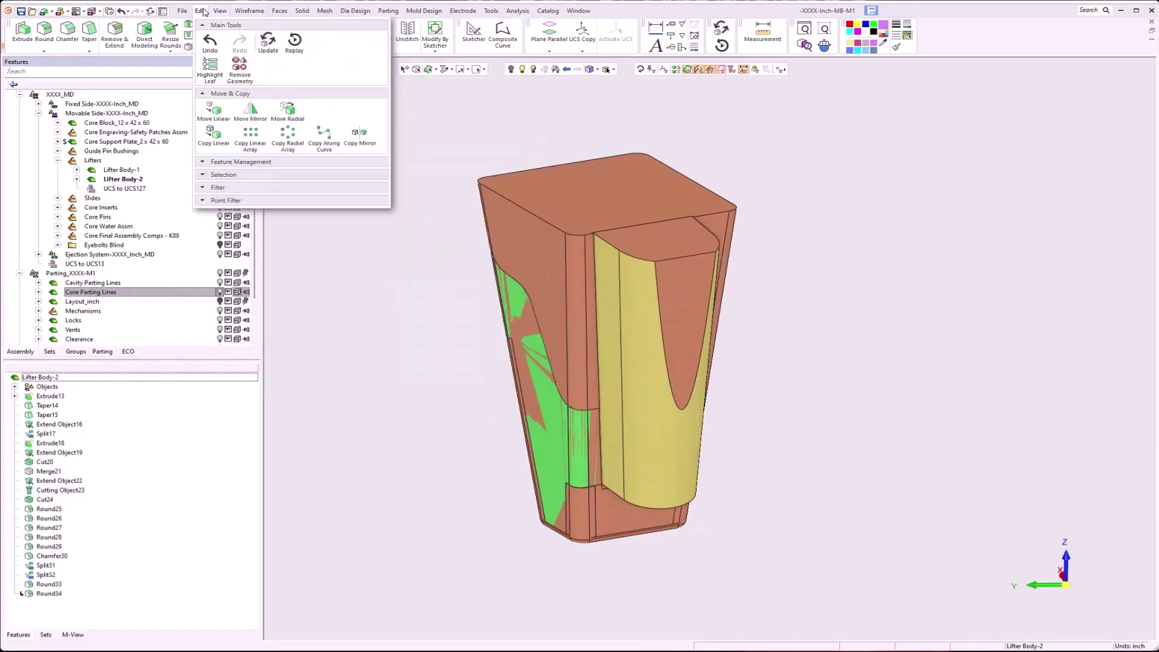
{"action": "mouse_move", "coordinate": [279, 10]}
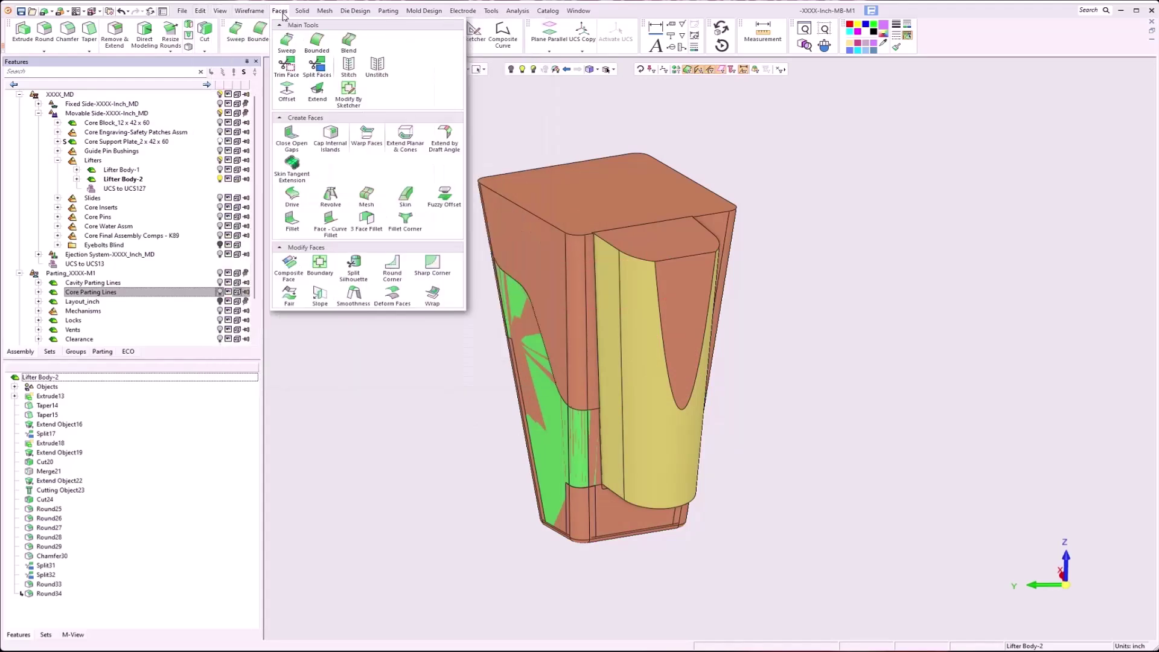
{"action": "left_click", "coordinate": [319, 67]}
{"action": "middle_click_drag", "start_coordinate": [458, 432], "coordinate": [486, 375]}
{"action": "scroll", "coordinate": [487, 350], "scroll_direction": "up", "scroll_amount": 4}
{"action": "left_click", "coordinate": [484, 365]}
{"action": "middle_click", "coordinate": [484, 366]}
{"action": "left_click", "coordinate": [492, 351]}
{"action": "left_click", "coordinate": [496, 359]}
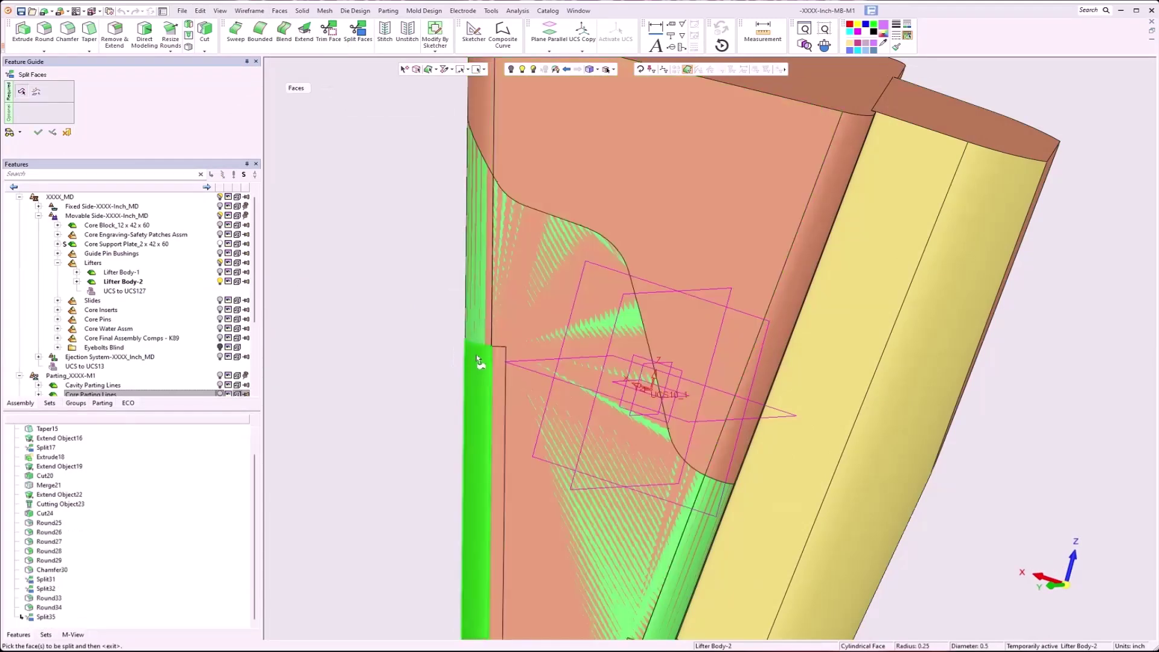
Split the other corner round away from the boss with a cross-section at the end of the lifter's matching lower round
{"action": "scroll", "coordinate": [565, 328], "scroll_direction": "down", "scroll_amount": 5}
{"action": "middle_click_drag", "start_coordinate": [567, 327], "coordinate": [615, 352]}
{"action": "scroll", "coordinate": [524, 355], "scroll_direction": "up", "scroll_amount": 2}
{"action": "middle_click_drag", "start_coordinate": [524, 355], "coordinate": [570, 343]}
{"action": "scroll", "coordinate": [580, 350], "scroll_direction": "up", "scroll_amount": 1}
{"action": "left_click", "coordinate": [603, 358]}
{"action": "scroll", "coordinate": [625, 339], "scroll_direction": "up", "scroll_amount": 4}
{"action": "middle_click", "coordinate": [545, 315]}
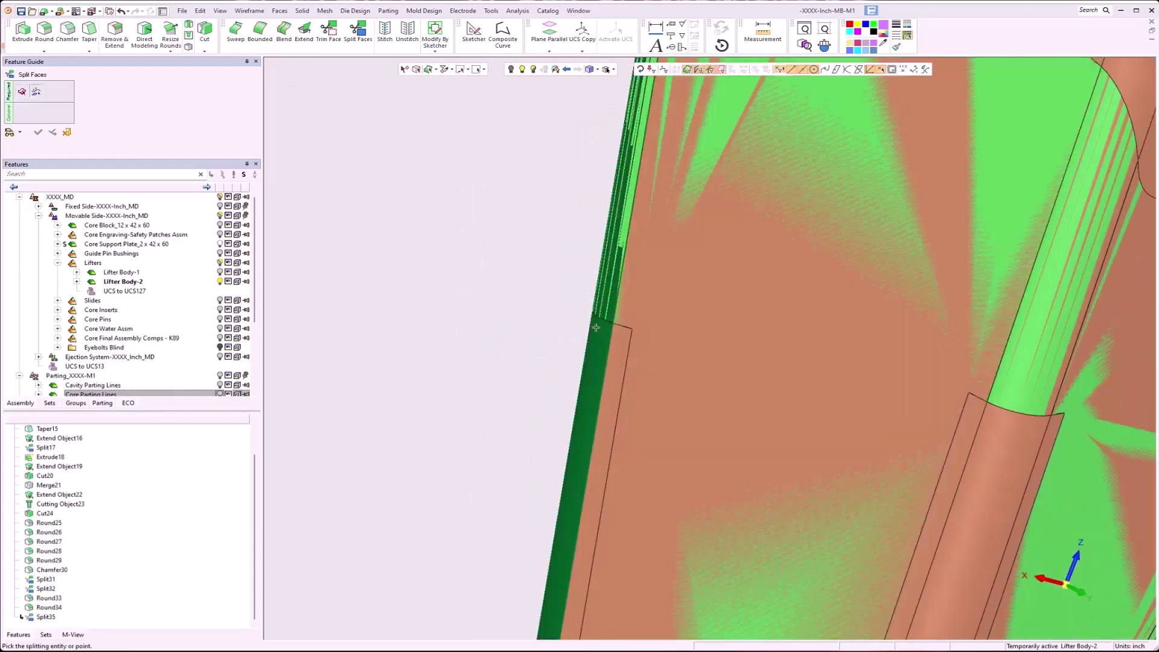
{"action": "left_click", "coordinate": [613, 326]}
{"action": "middle_click", "coordinate": [552, 319]}
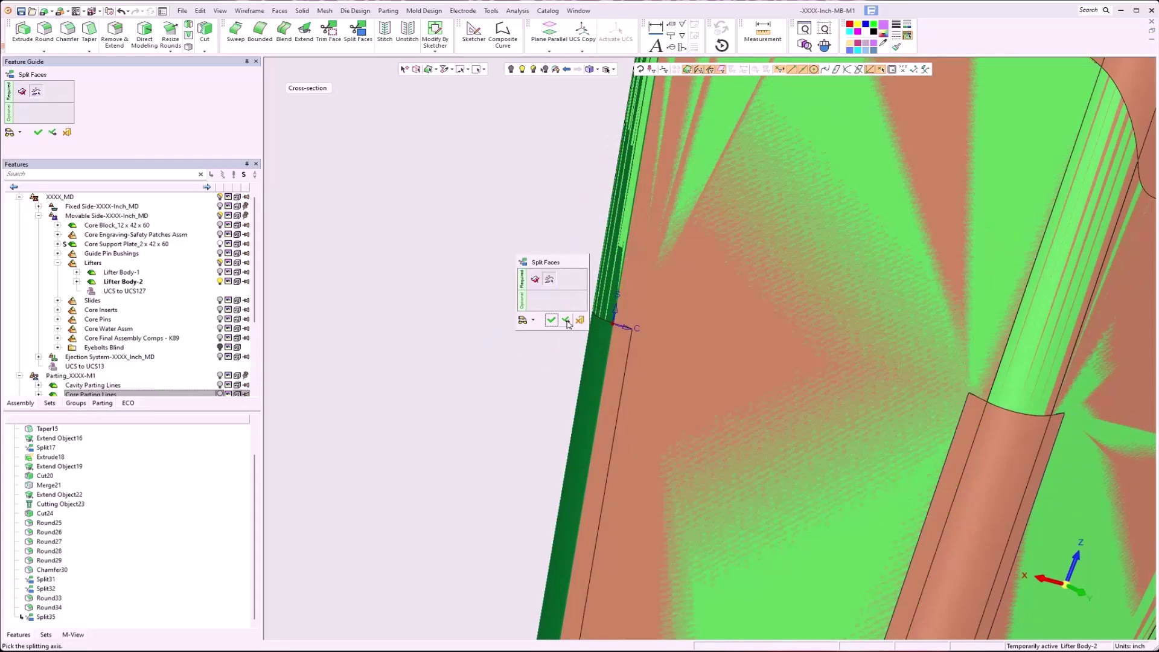
{"action": "left_click", "coordinate": [569, 322]}
Split the corner round beside the boss at the upper end of the lifter's lower round and finish splitting faces
{"action": "scroll", "coordinate": [707, 350], "scroll_direction": "down", "scroll_amount": 4}
{"action": "scroll", "coordinate": [840, 362], "scroll_direction": "down", "scroll_amount": 2}
{"action": "middle_click_drag", "start_coordinate": [843, 428], "coordinate": [547, 359]}
{"action": "middle_click_drag", "start_coordinate": [771, 433], "coordinate": [695, 480]}
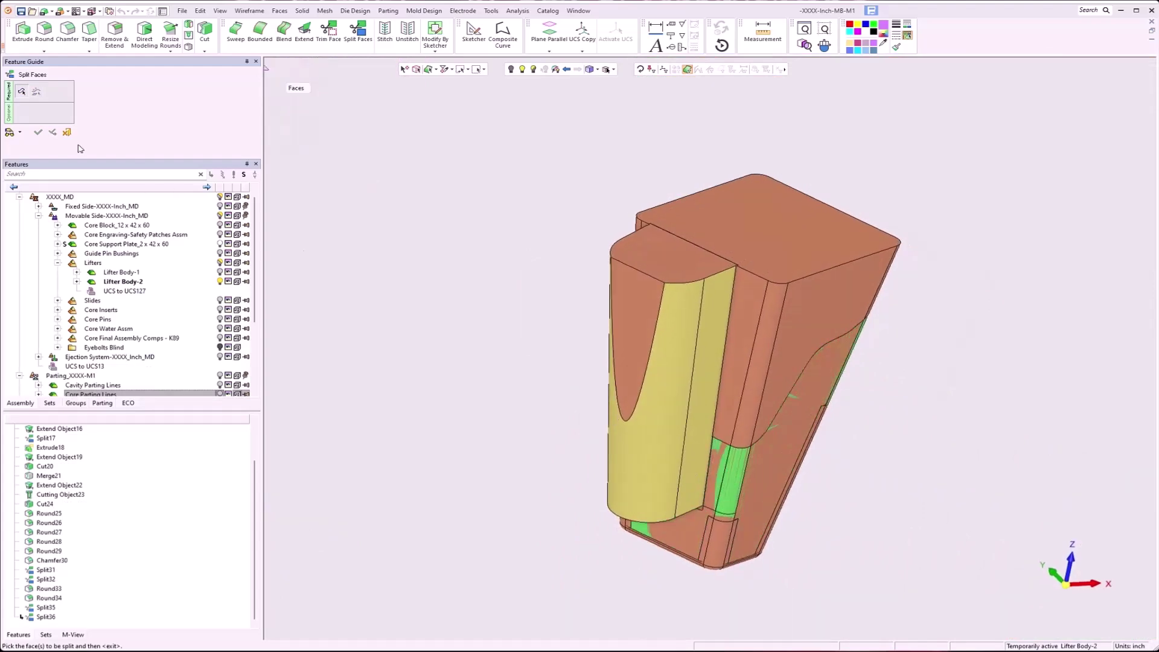
{"action": "scroll", "coordinate": [725, 541], "scroll_direction": "up", "scroll_amount": 5}
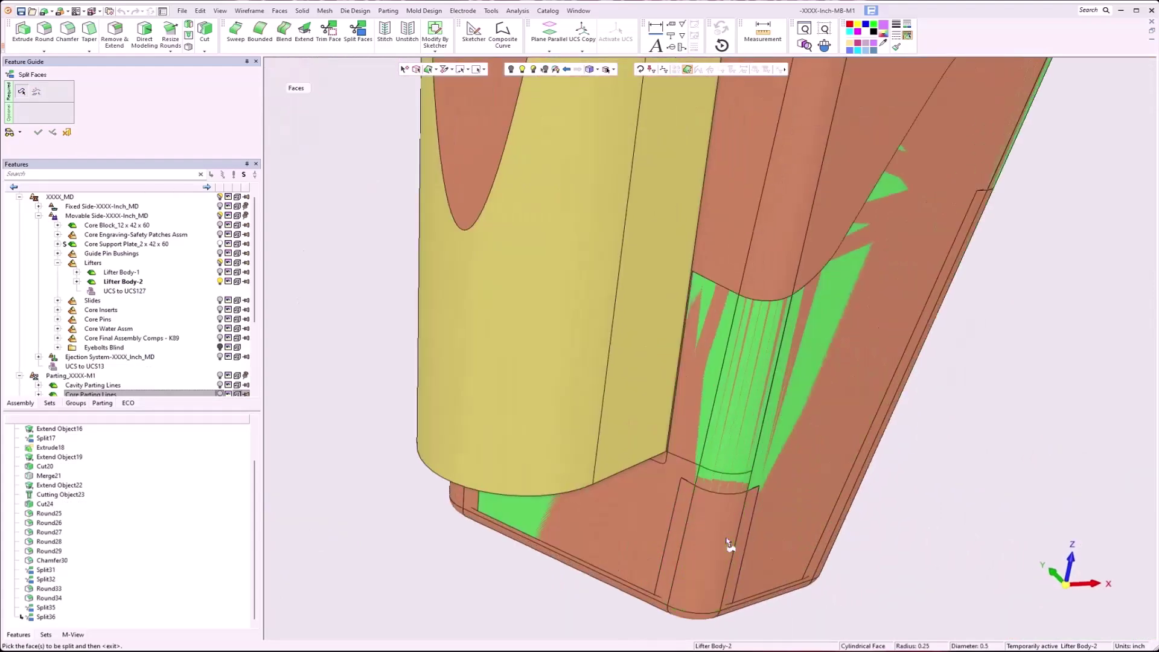
{"action": "left_click", "coordinate": [734, 523]}
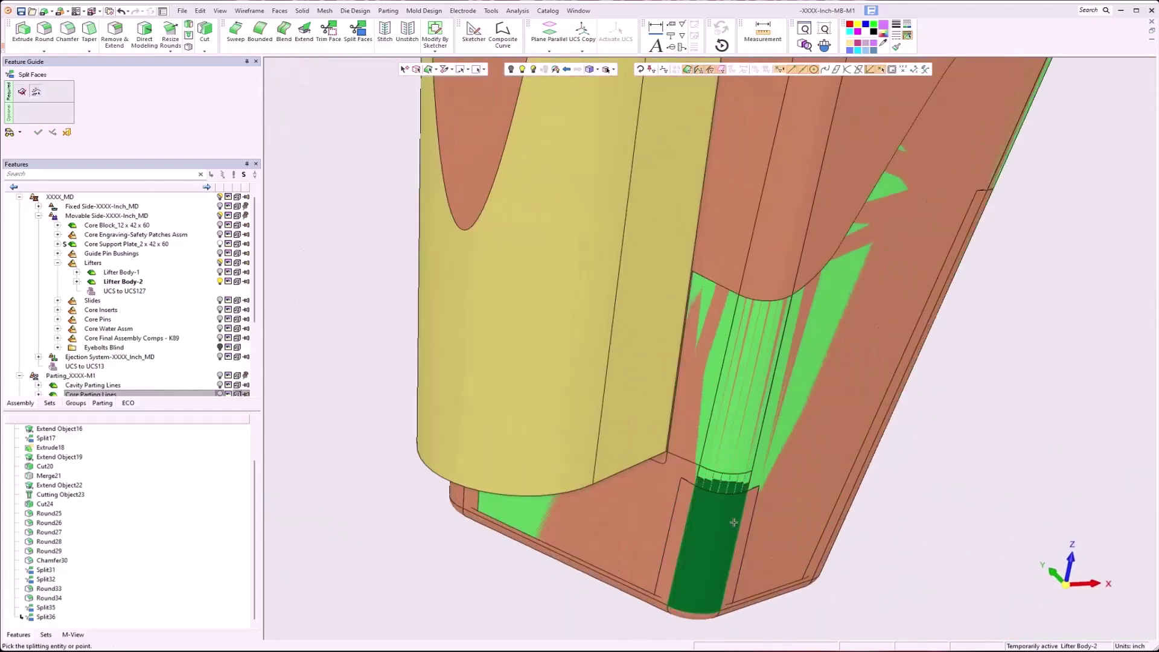
{"action": "left_click", "coordinate": [757, 495]}
{"action": "middle_click", "coordinate": [723, 515]}
{"action": "left_click", "coordinate": [734, 513]}
{"action": "middle_click_drag", "start_coordinate": [734, 513], "coordinate": [552, 390]}
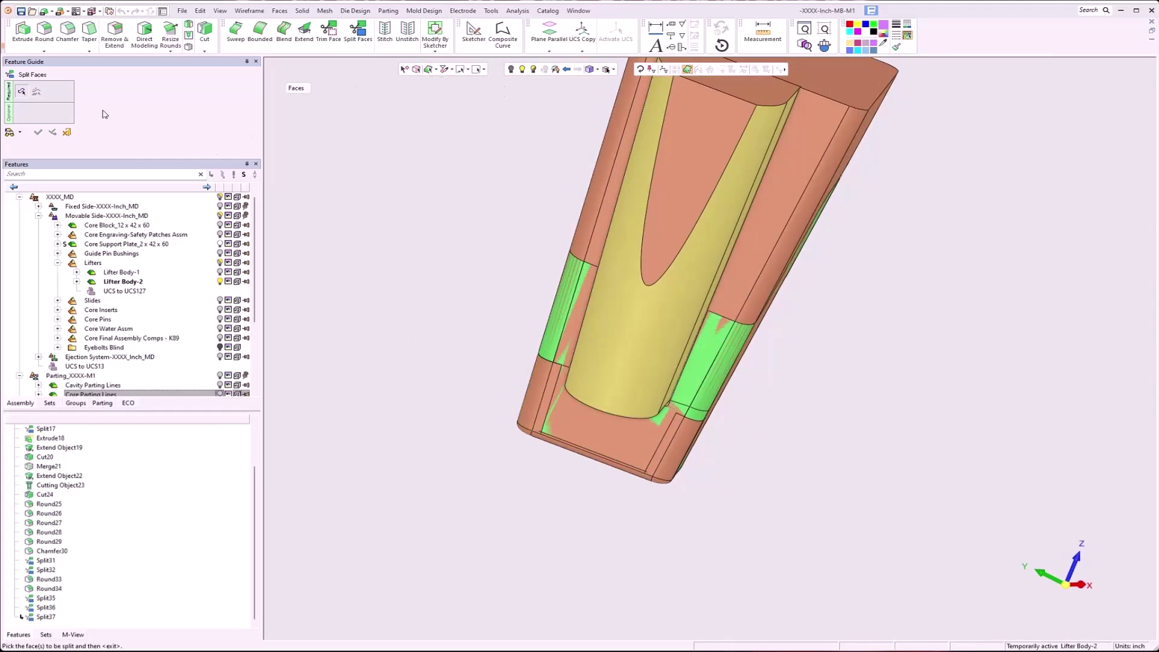
{"action": "left_click", "coordinate": [67, 132]}
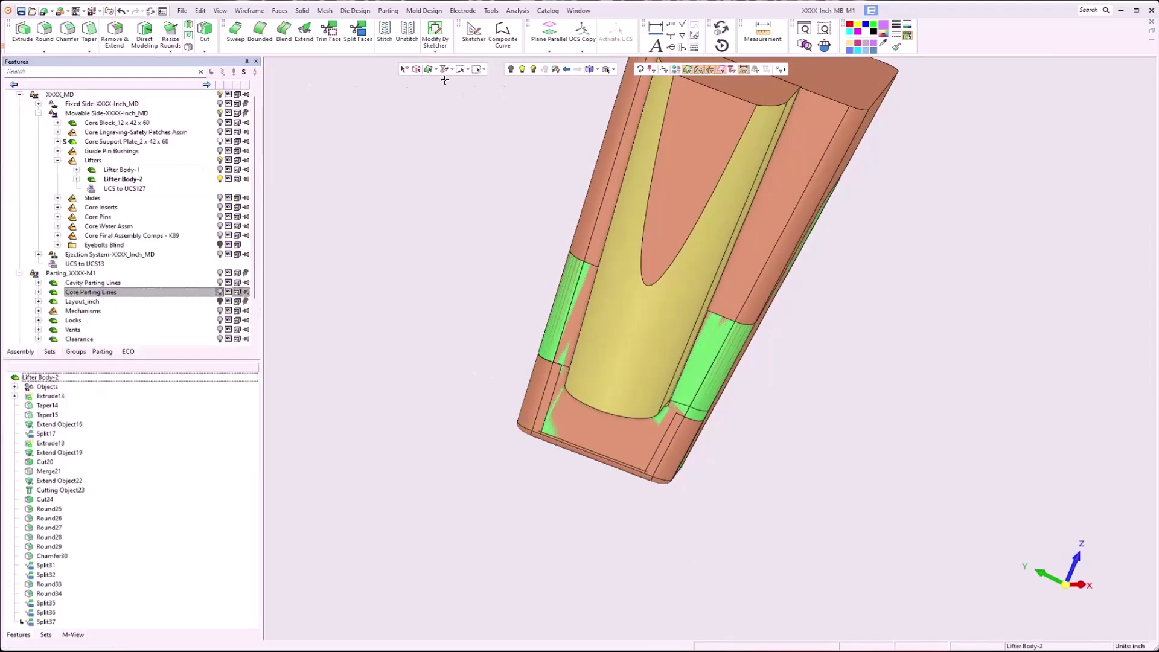
Hide the reference lifter and colour the cutting body's flat sides, lower end face and upper corner rounds light green (#6EFF6E)
{"action": "left_click", "coordinate": [555, 71]}
{"action": "left_click", "coordinate": [725, 323]}
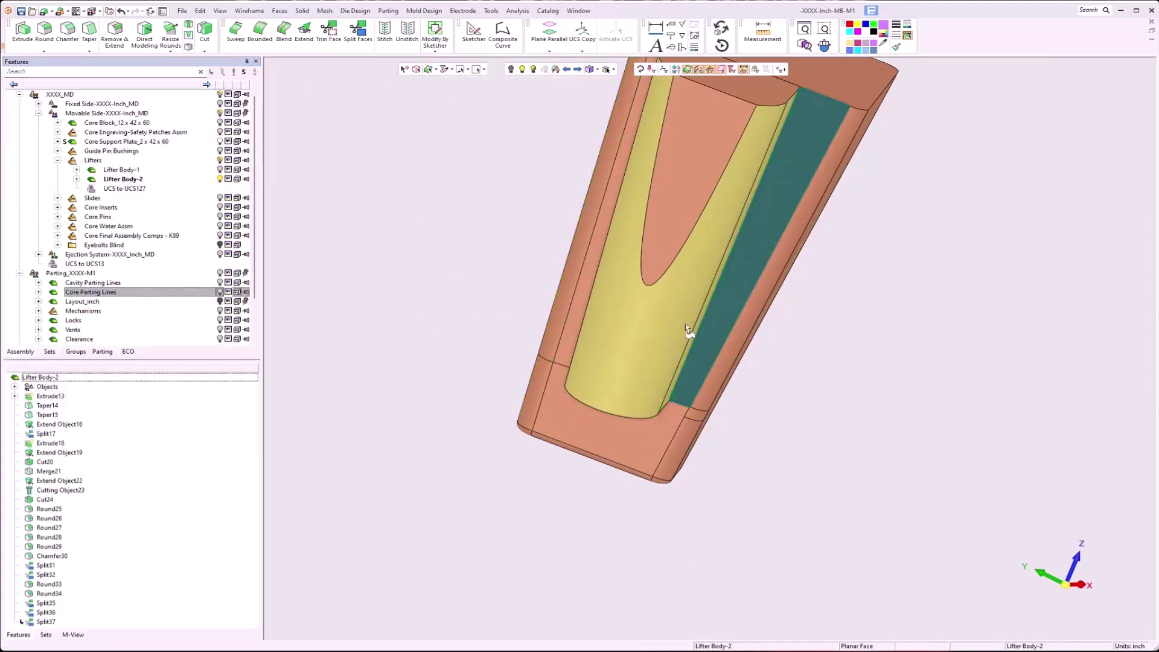
{"action": "left_click", "coordinate": [564, 315]}
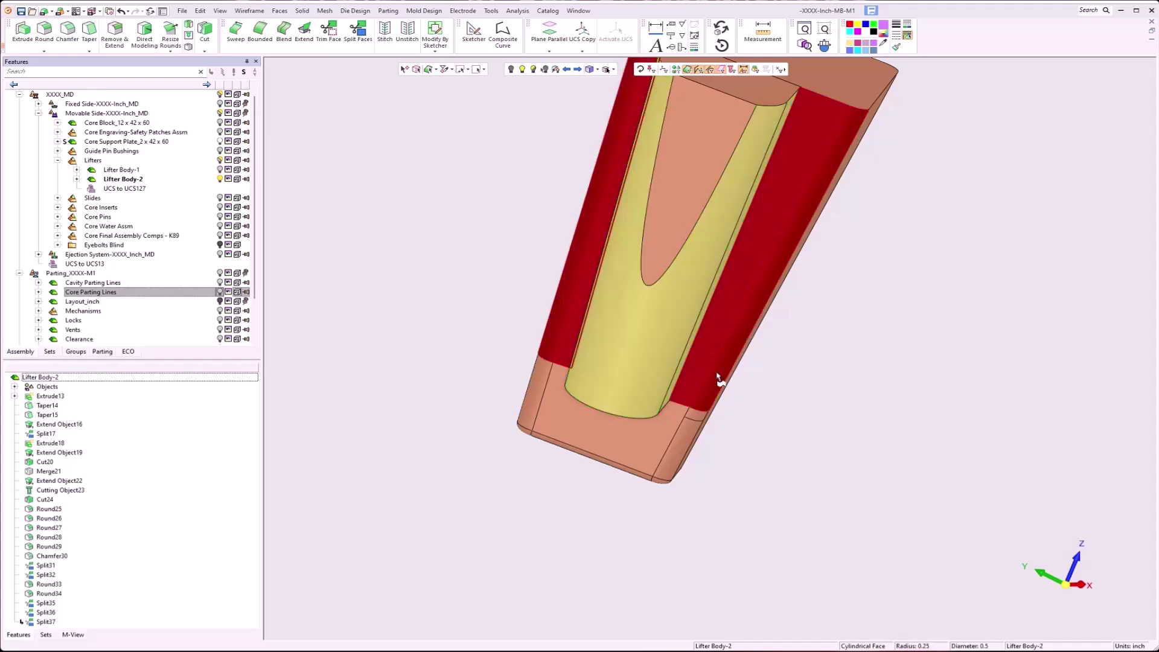
{"action": "left_click", "coordinate": [673, 412]}
{"action": "middle_click_drag", "start_coordinate": [674, 411], "coordinate": [650, 354]}
{"action": "left_click", "coordinate": [802, 401]}
{"action": "middle_click_drag", "start_coordinate": [802, 400], "coordinate": [748, 389]}
{"action": "left_click", "coordinate": [897, 290]}
{"action": "middle_click_drag", "start_coordinate": [882, 316], "coordinate": [776, 388]}
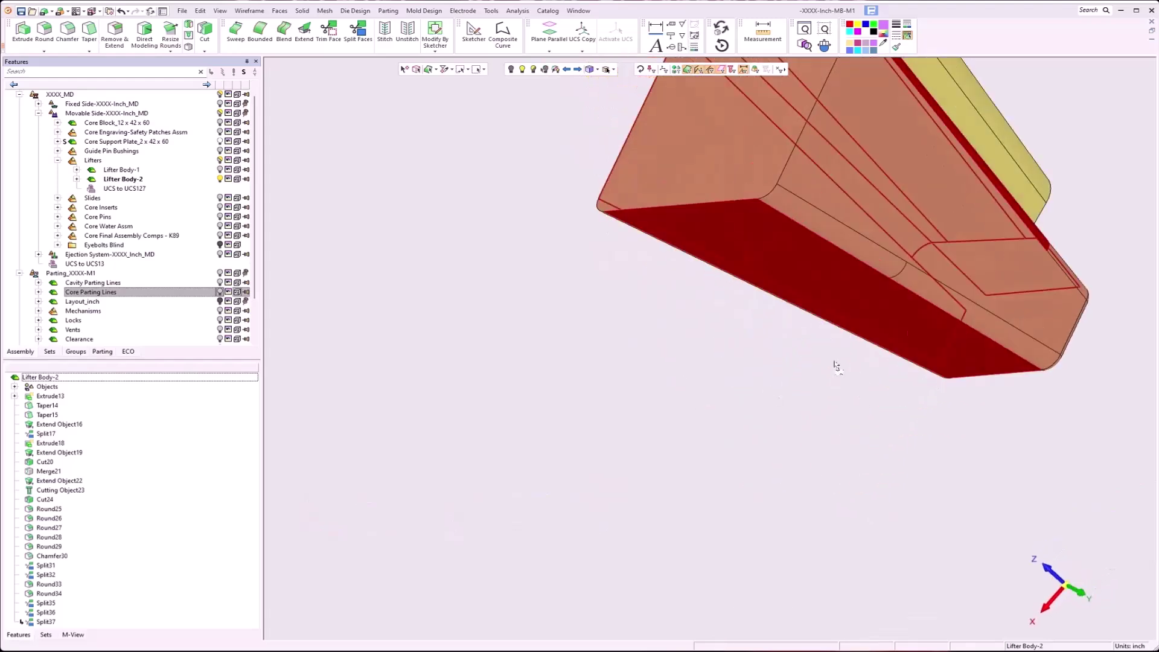
{"action": "left_click", "coordinate": [869, 217]}
{"action": "middle_click_drag", "start_coordinate": [869, 217], "coordinate": [960, 459]}
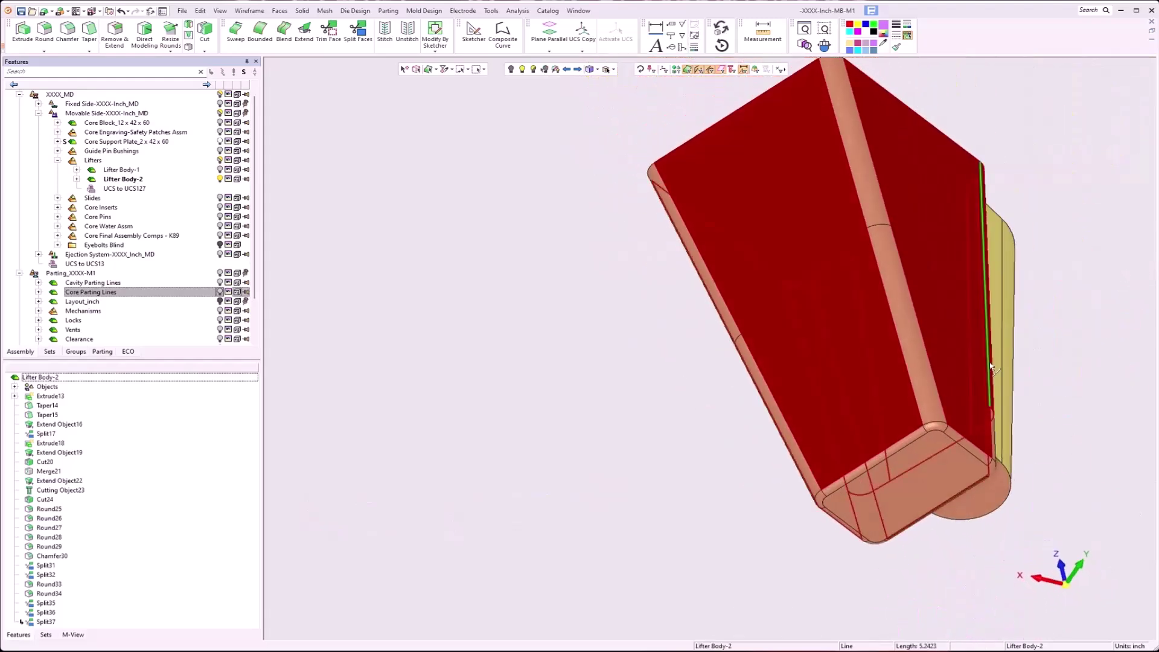
{"action": "left_click", "coordinate": [964, 468]}
{"action": "left_click", "coordinate": [883, 38]}
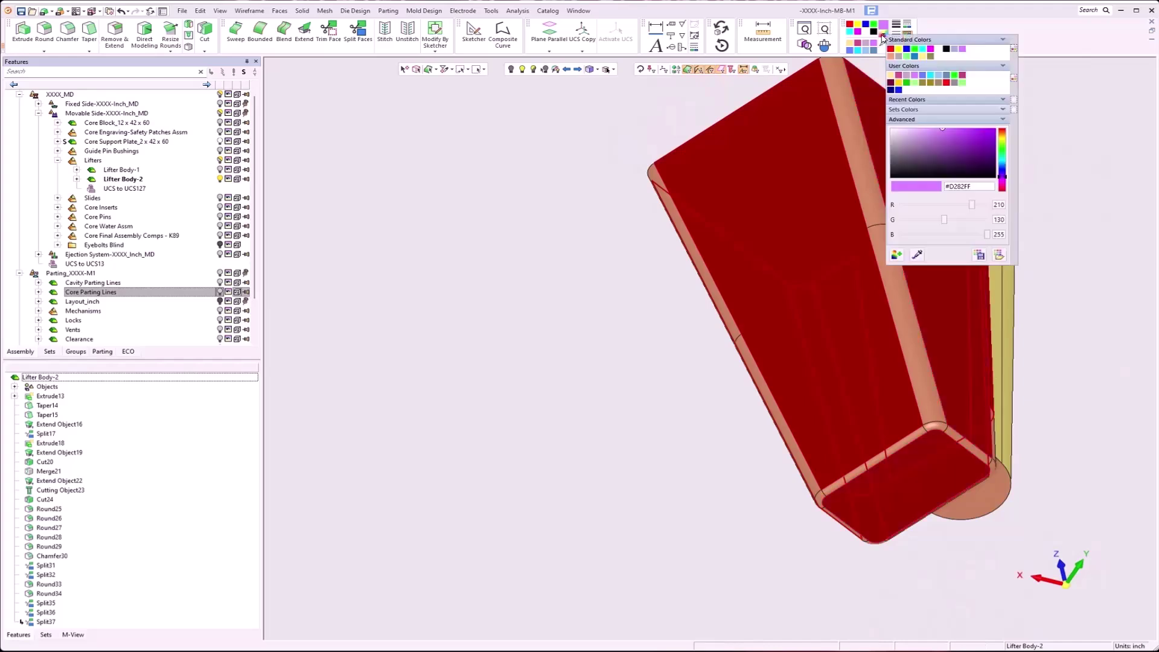
{"action": "left_click", "coordinate": [895, 48]}
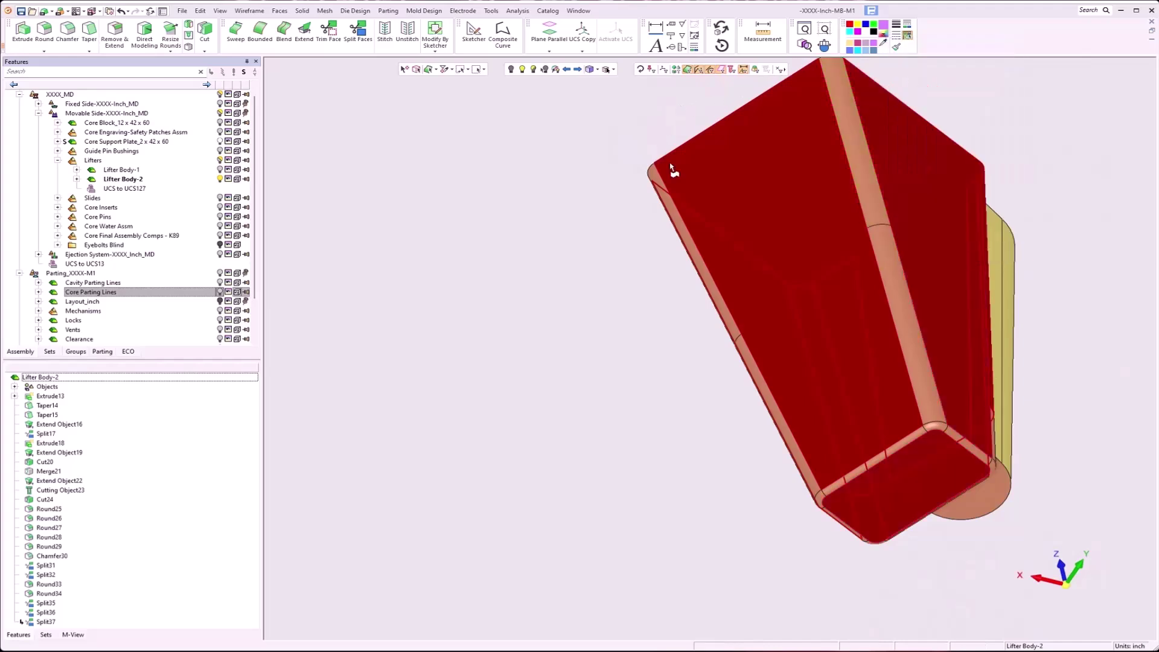
{"action": "left_click", "coordinate": [768, 176]}
{"action": "left_click", "coordinate": [859, 164]}
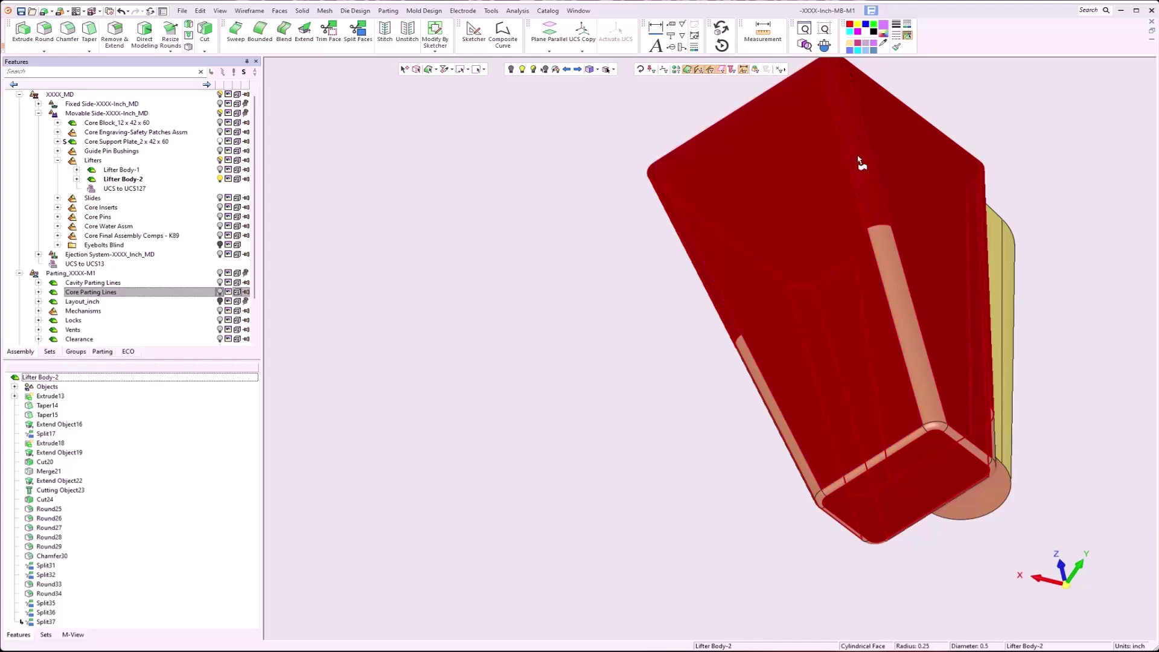
{"action": "left_click", "coordinate": [884, 37]}
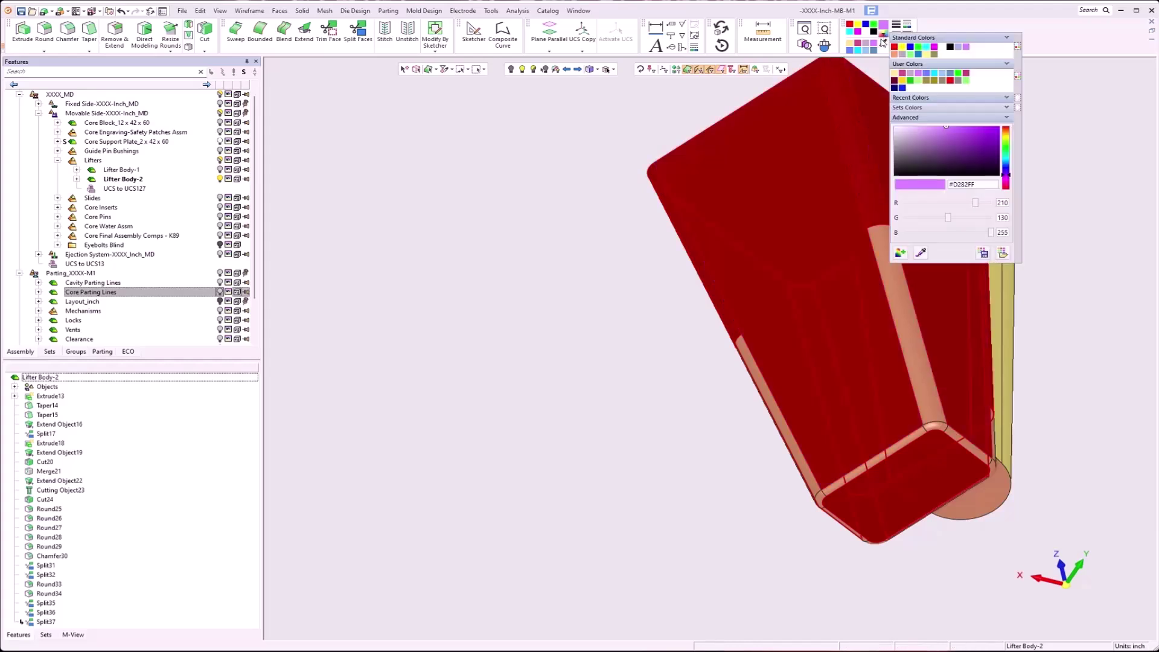
{"action": "left_click", "coordinate": [910, 54]}
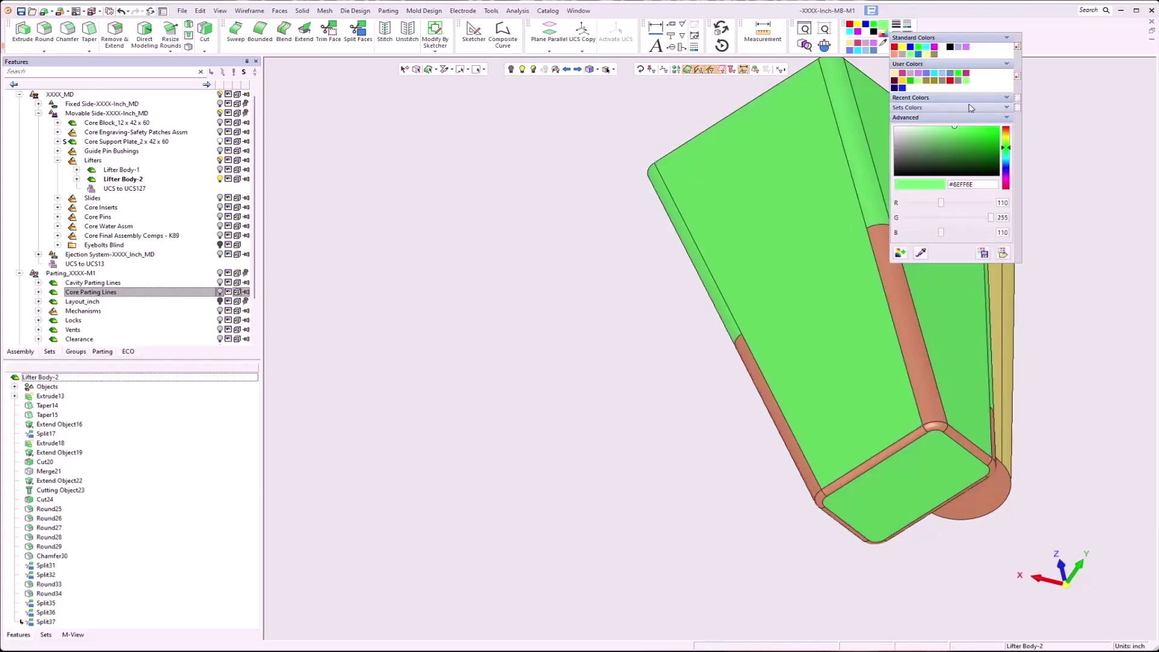
Colour the cutting body's lower corner rounds and the chain of rounds around its lower end face purple
{"action": "left_click", "coordinate": [802, 472]}
{"action": "middle_click_drag", "start_coordinate": [960, 495], "coordinate": [946, 369]}
{"action": "left_click", "coordinate": [860, 466]}
{"action": "left_click", "coordinate": [992, 393]}
{"action": "middle_click_drag", "start_coordinate": [993, 398], "coordinate": [973, 415]}
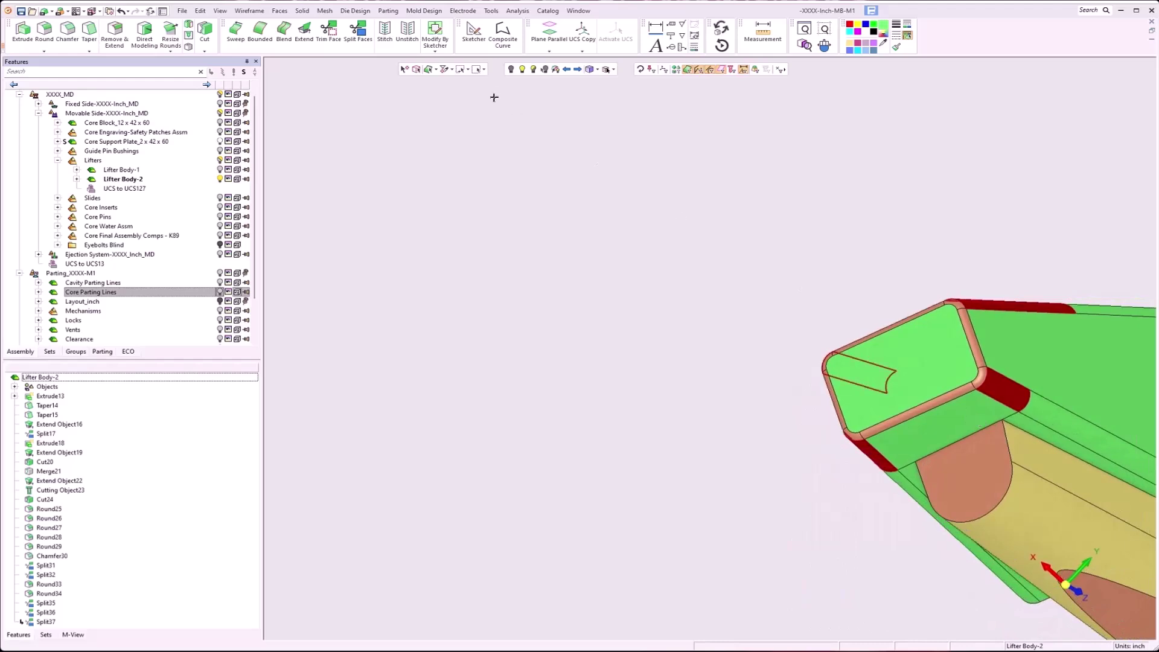
{"action": "left_click", "coordinate": [436, 69]}
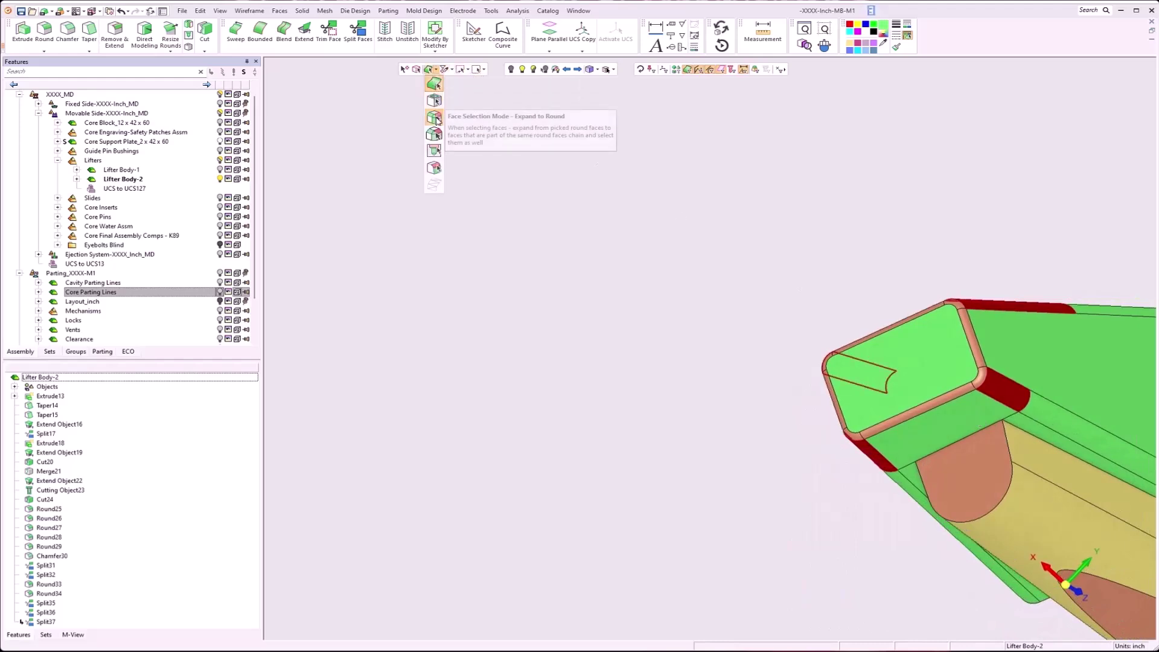
{"action": "left_click", "coordinate": [434, 100]}
{"action": "middle_click_drag", "start_coordinate": [647, 309], "coordinate": [603, 305]}
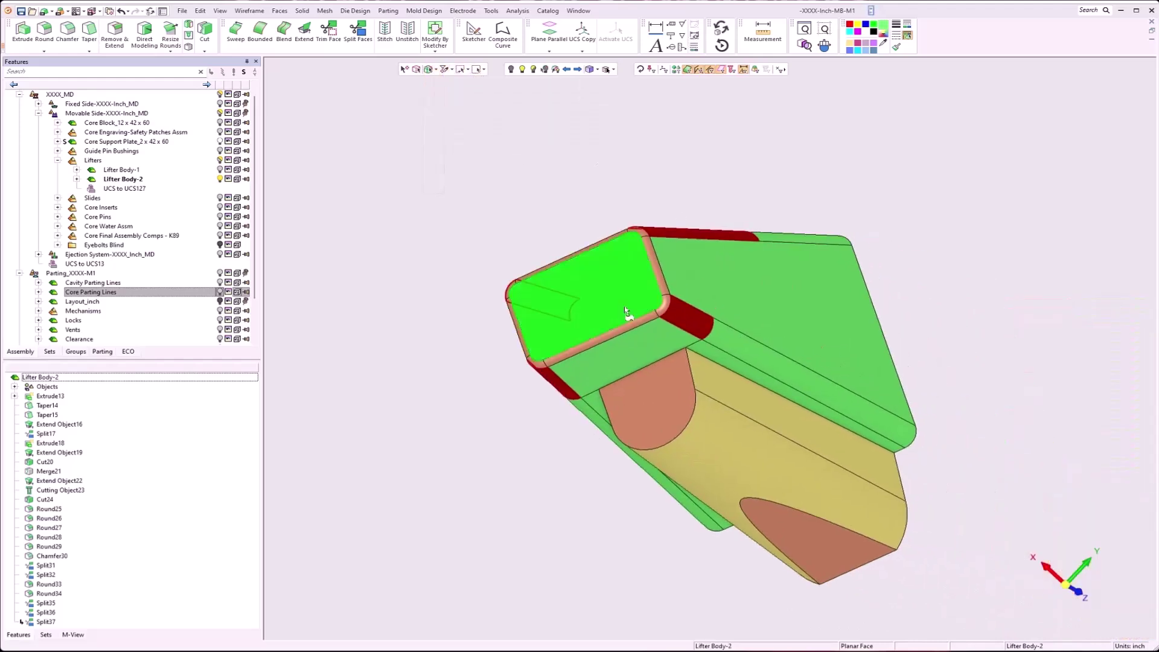
{"action": "left_click", "coordinate": [669, 304]}
{"action": "left_click", "coordinate": [885, 34]}
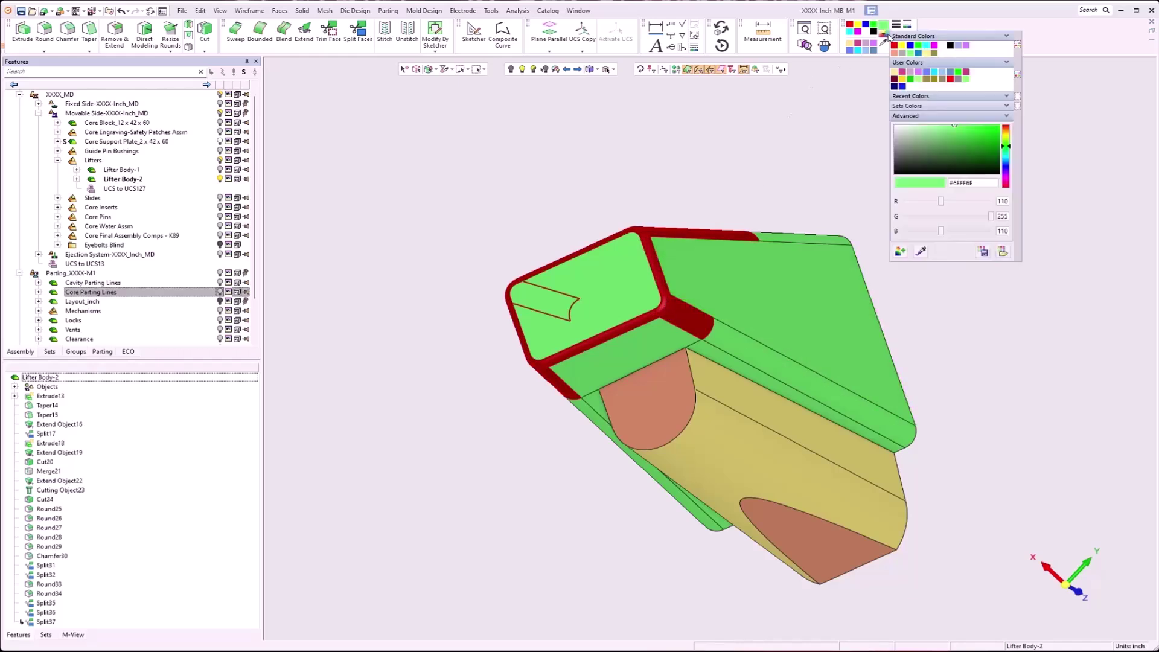
{"action": "left_click", "coordinate": [967, 45]}
Show Core Parting Lines, split the boss's lower end face with the 0.4375 radius hole circle, and hide that part again
{"action": "middle_click_drag", "start_coordinate": [628, 390], "coordinate": [663, 379]}
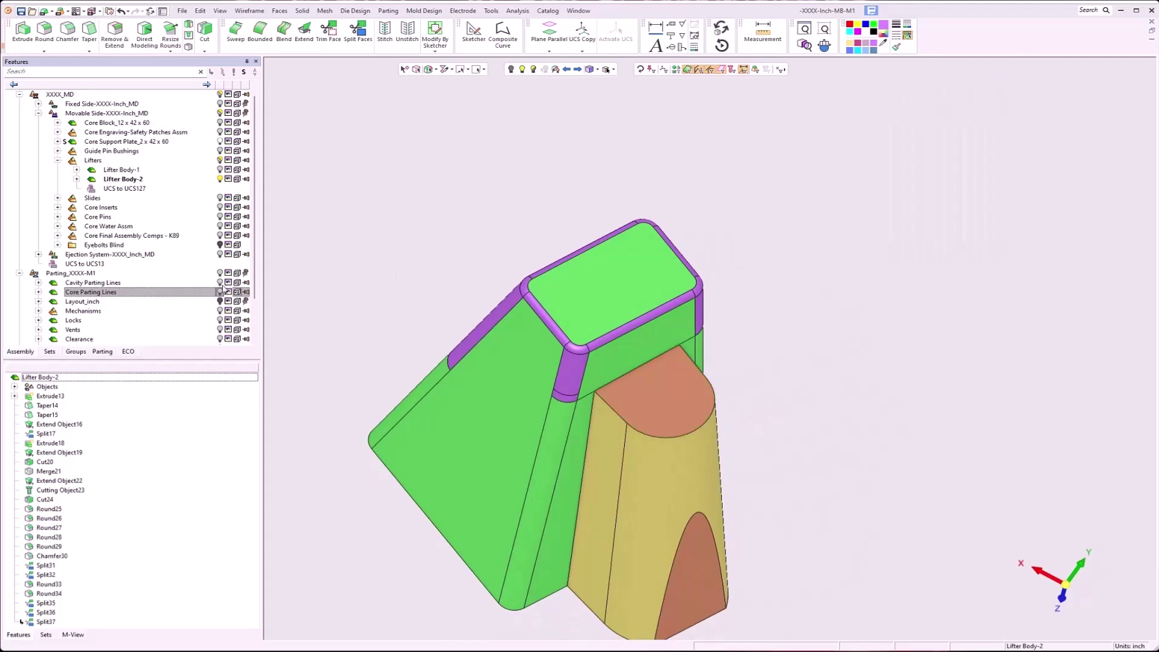
{"action": "left_click", "coordinate": [220, 292]}
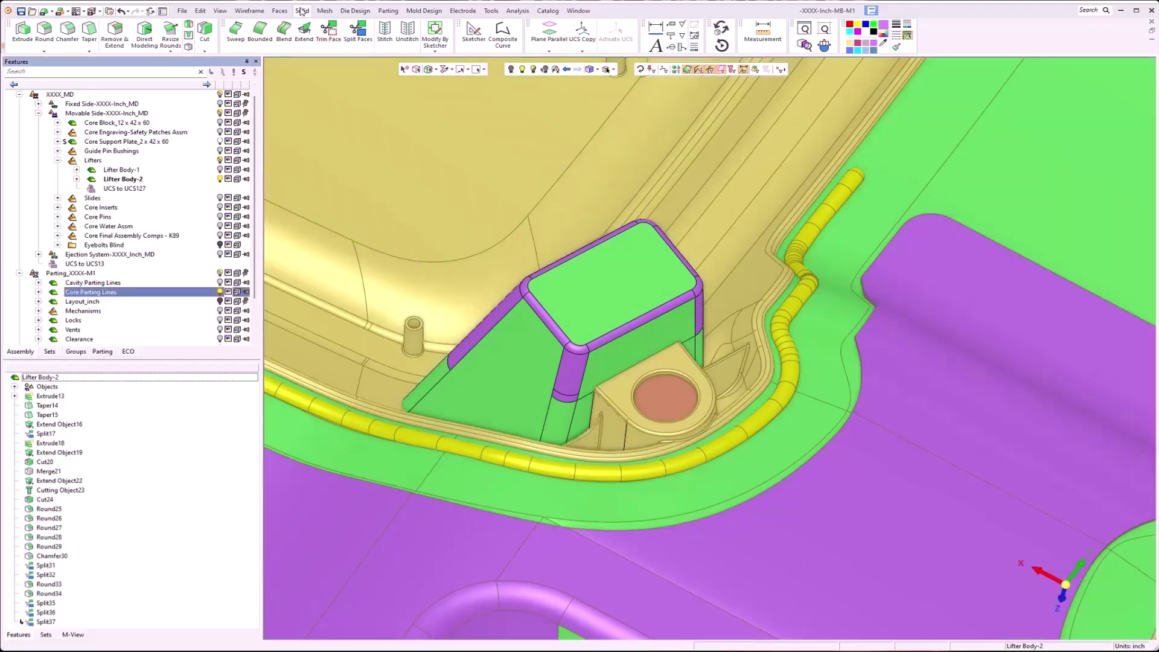
{"action": "left_click", "coordinate": [280, 11]}
{"action": "left_click", "coordinate": [317, 66]}
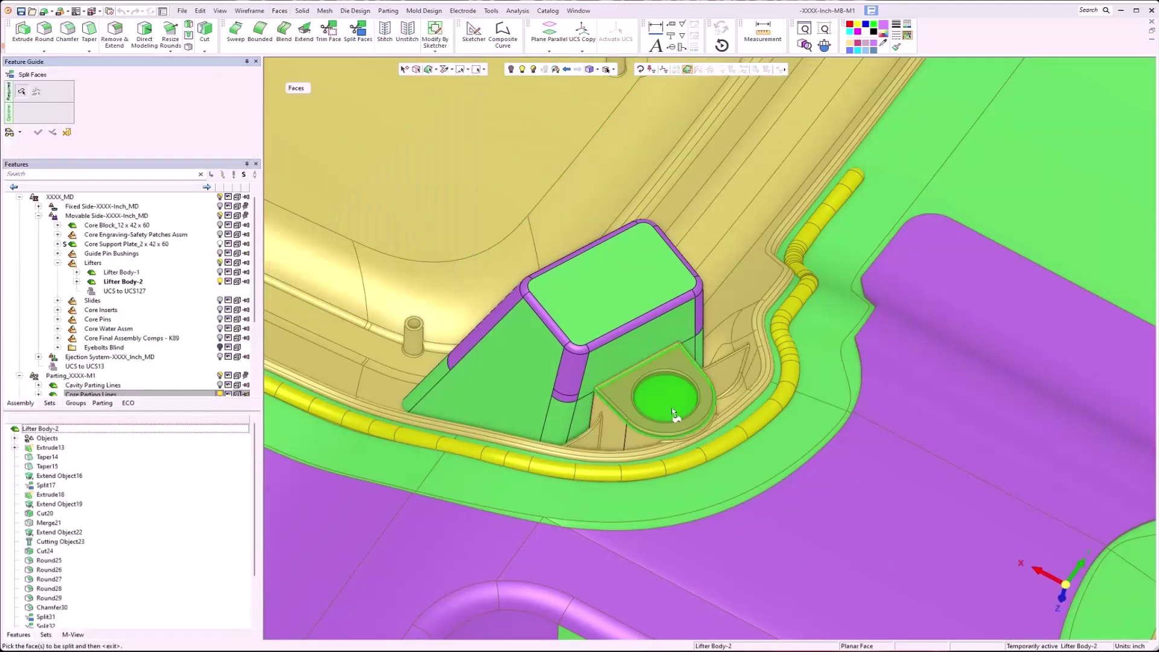
{"action": "scroll", "coordinate": [667, 408], "scroll_direction": "up", "scroll_amount": 3}
{"action": "left_click", "coordinate": [650, 375]}
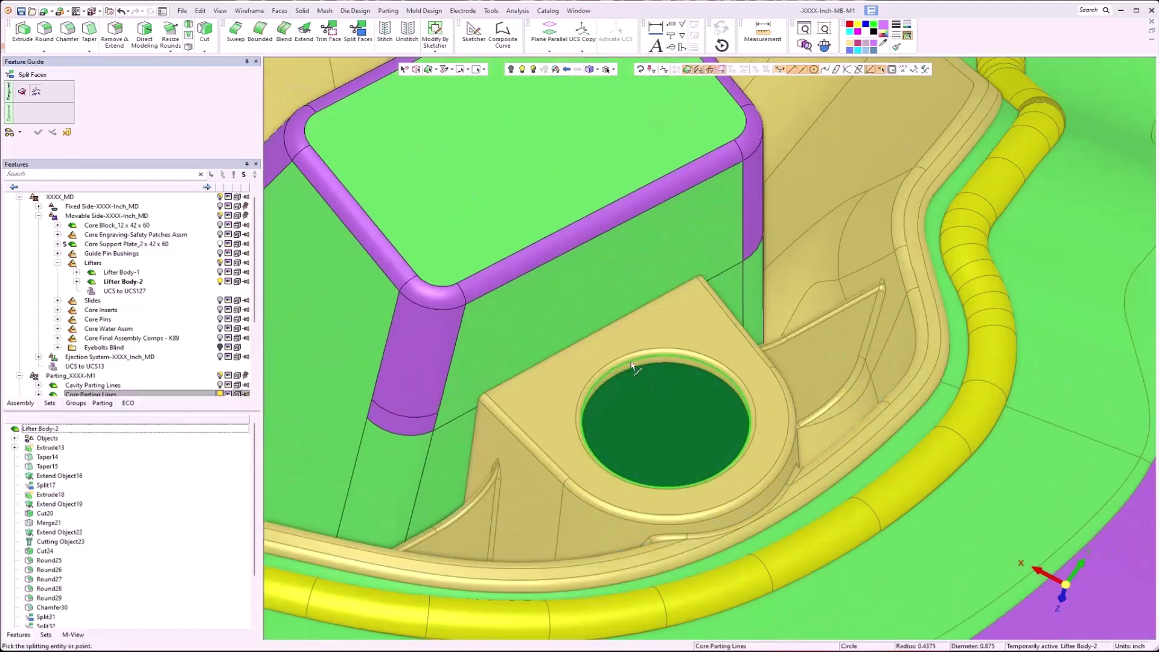
{"action": "left_click", "coordinate": [634, 367]}
{"action": "middle_click", "coordinate": [649, 389]}
{"action": "left_click", "coordinate": [649, 391]}
{"action": "left_click", "coordinate": [649, 391]}
{"action": "left_click", "coordinate": [219, 292]}
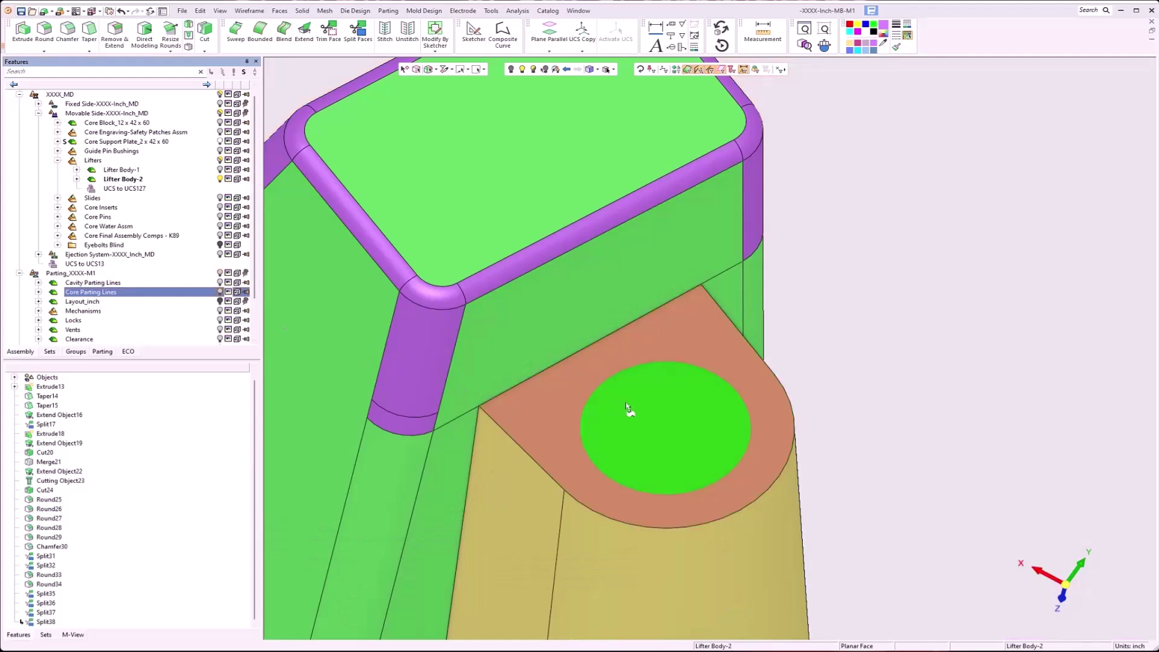
Colour the split circular face on the boss end light green (#6EFF6E)
{"action": "left_click", "coordinate": [631, 411]}
{"action": "left_click", "coordinate": [884, 36]}
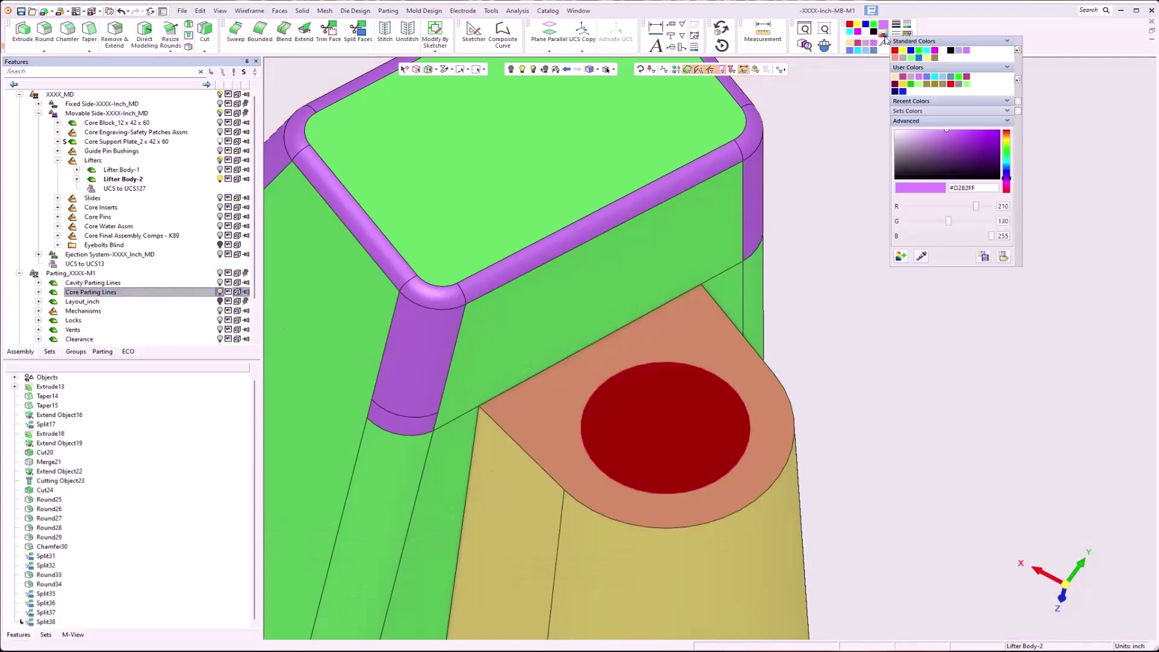
{"action": "left_click", "coordinate": [905, 58]}
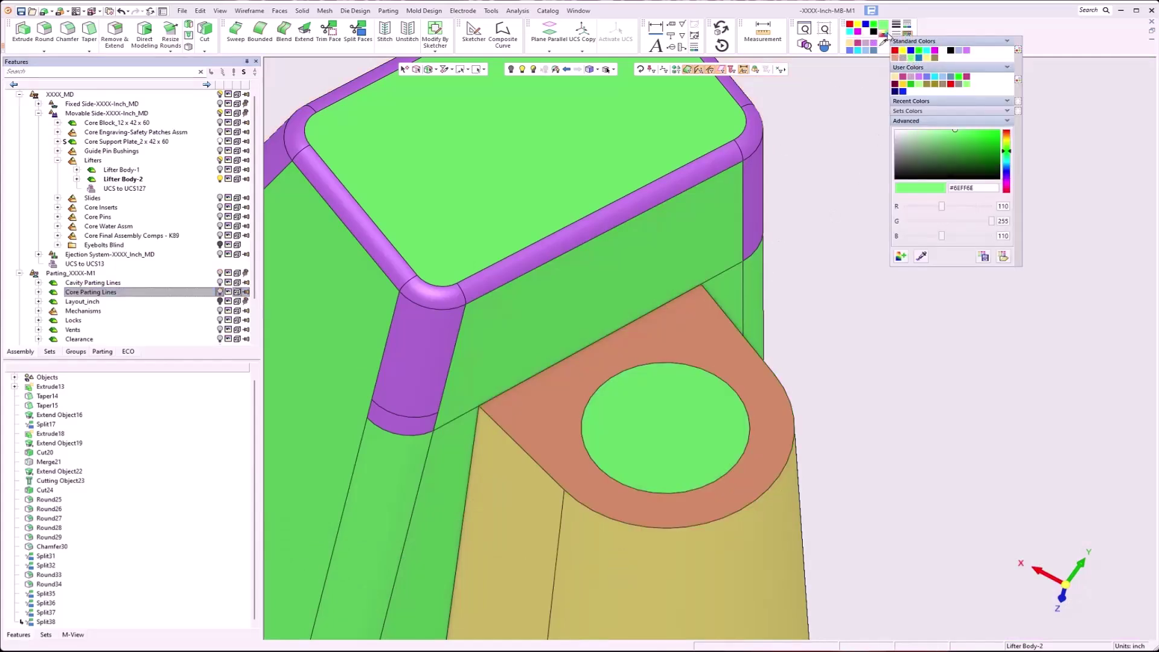
Colour the boss end face around the circle and the boss's slanted flat face in the tan yellow of its side faces
{"action": "left_click", "coordinate": [848, 119]}
{"action": "left_click", "coordinate": [883, 44]}
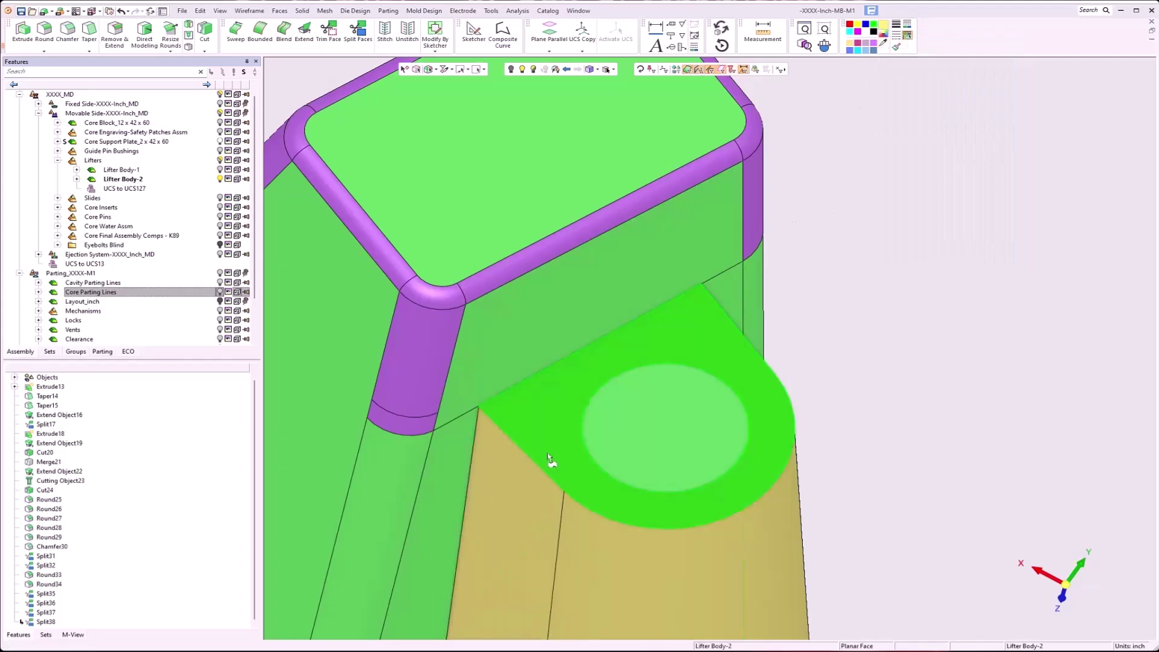
{"action": "left_click", "coordinate": [564, 434]}
{"action": "left_click", "coordinate": [882, 27]}
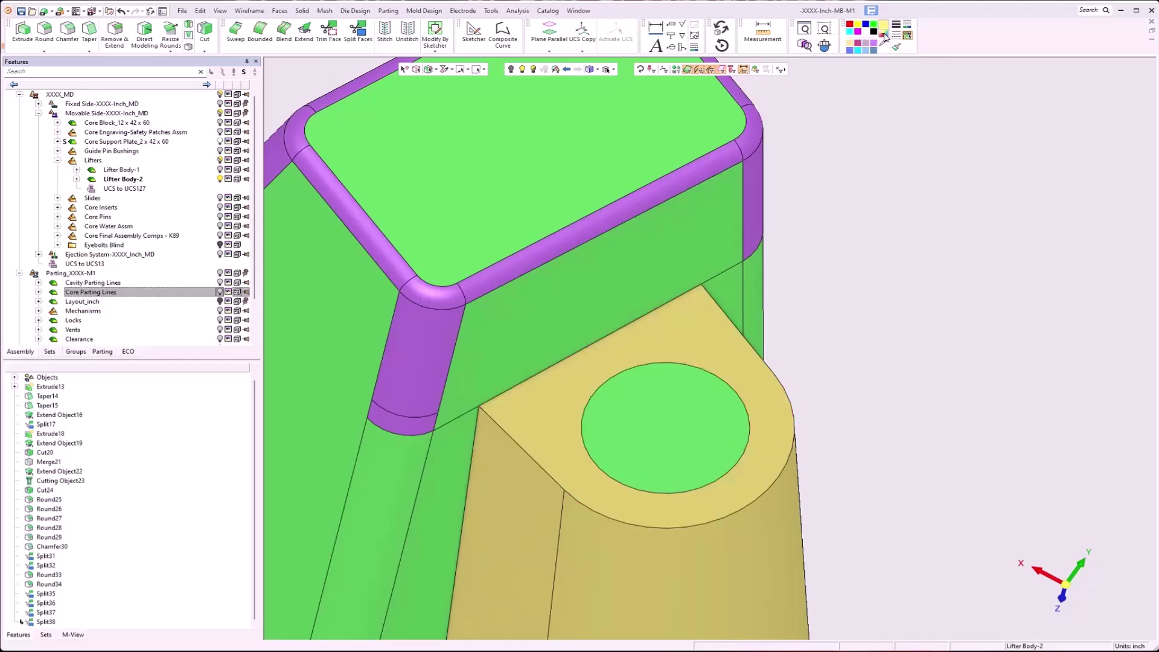
{"action": "scroll", "coordinate": [628, 311], "scroll_direction": "down", "scroll_amount": 4}
{"action": "middle_click_drag", "start_coordinate": [641, 395], "coordinate": [753, 187]}
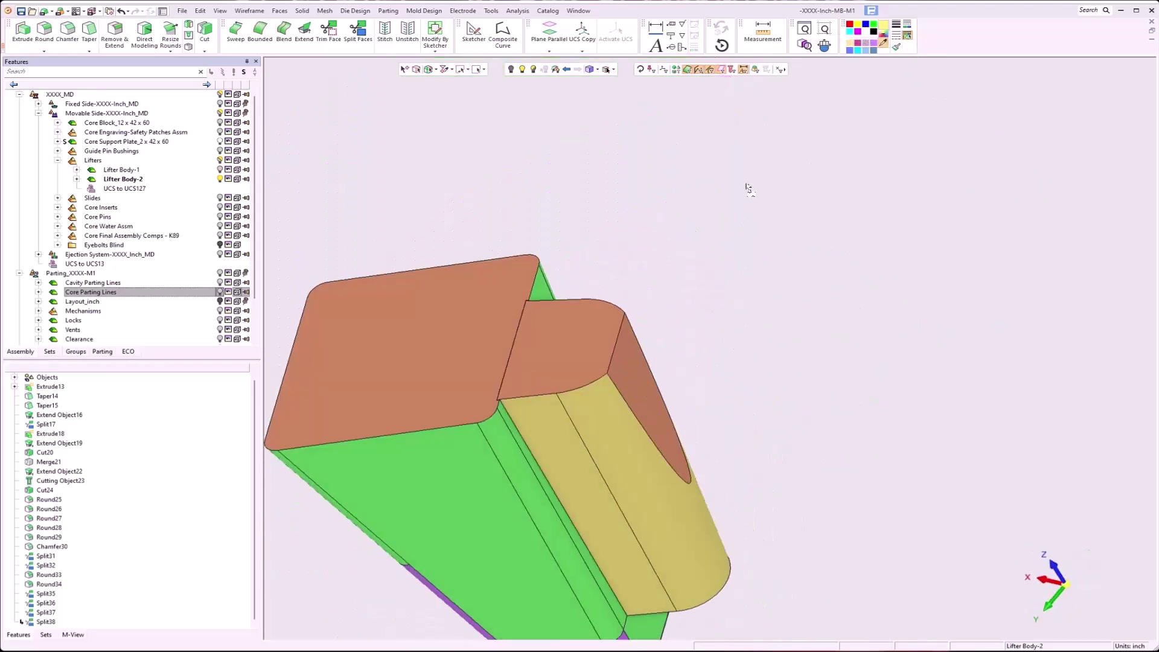
{"action": "left_click", "coordinate": [638, 386]}
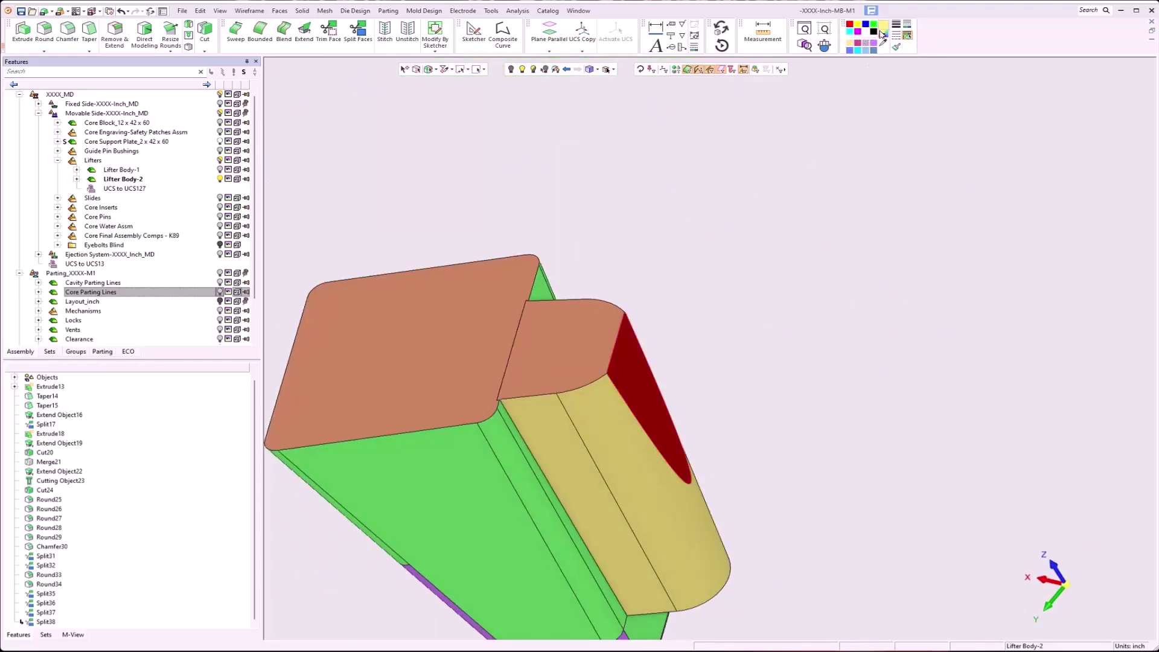
{"action": "left_click", "coordinate": [883, 27]}
Switch the display from the cutting body back to the finished lifter and show Core Block_12 x 42 x 60
{"action": "middle_click_drag", "start_coordinate": [691, 370], "coordinate": [672, 390]}
{"action": "left_click", "coordinate": [555, 69]}
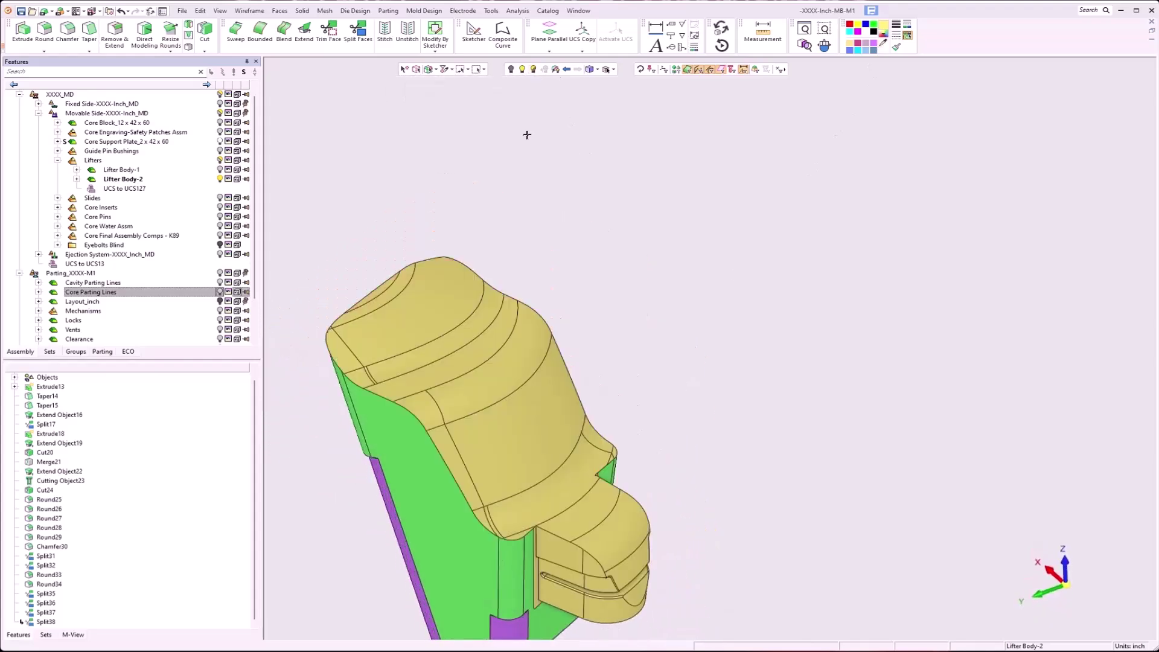
{"action": "middle_click_drag", "start_coordinate": [508, 448], "coordinate": [628, 327], "text": "ctrl"}
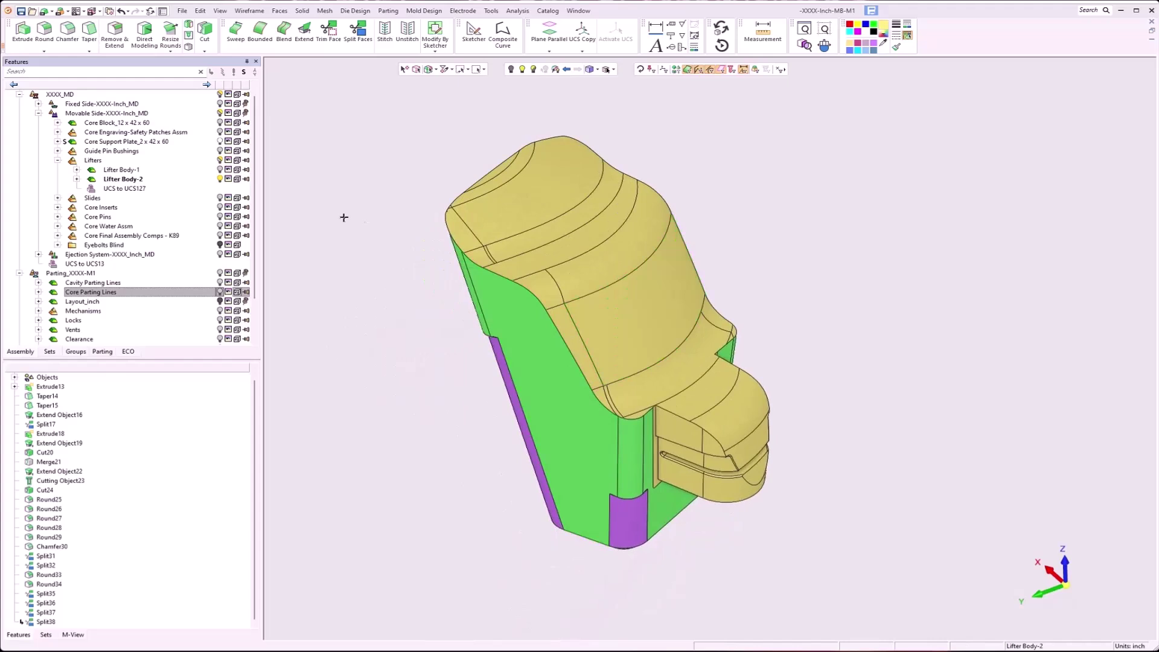
{"action": "left_click", "coordinate": [220, 122]}
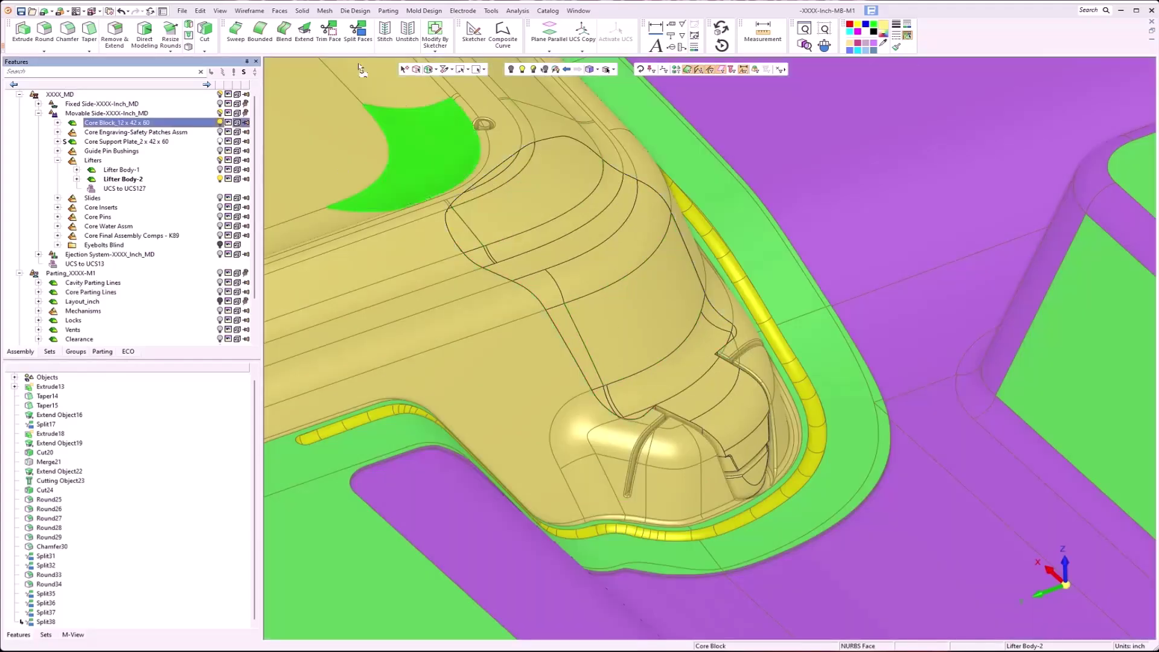
{"action": "right_click", "coordinate": [136, 181]}
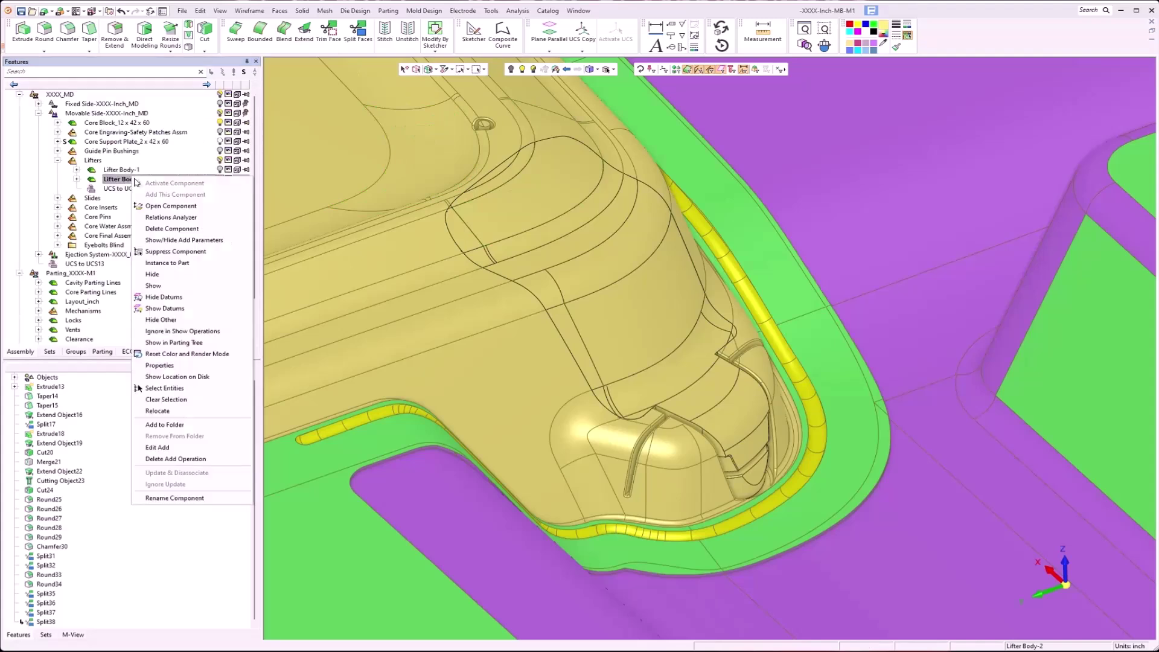
{"action": "left_click", "coordinate": [193, 459]}
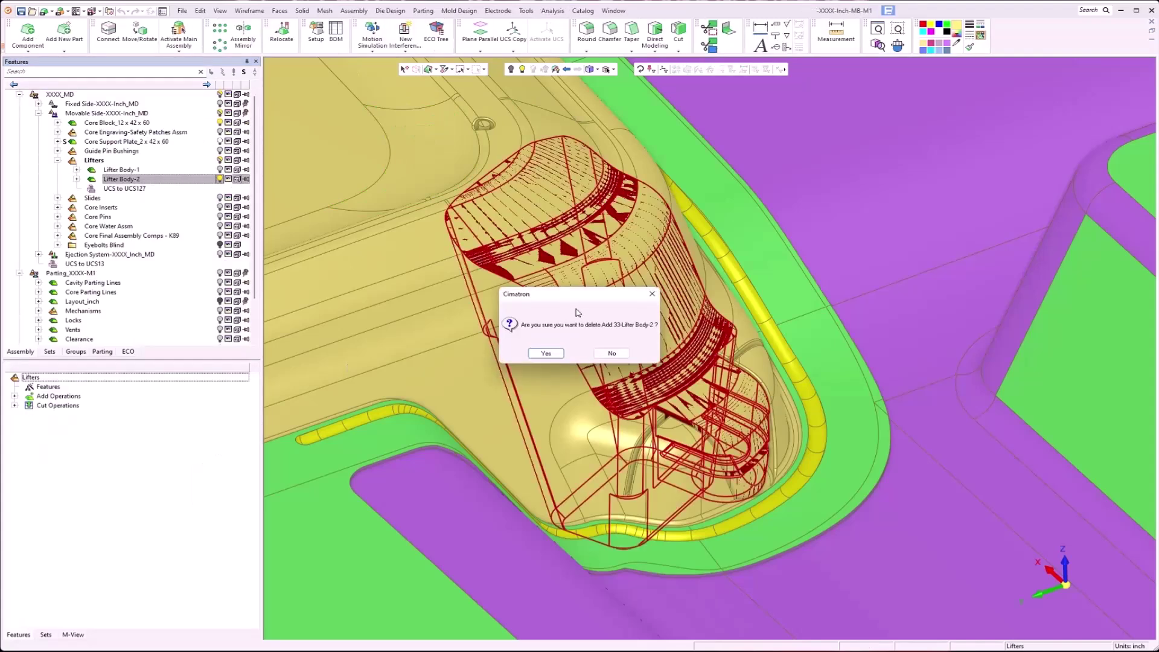
{"action": "left_click", "coordinate": [613, 352]}
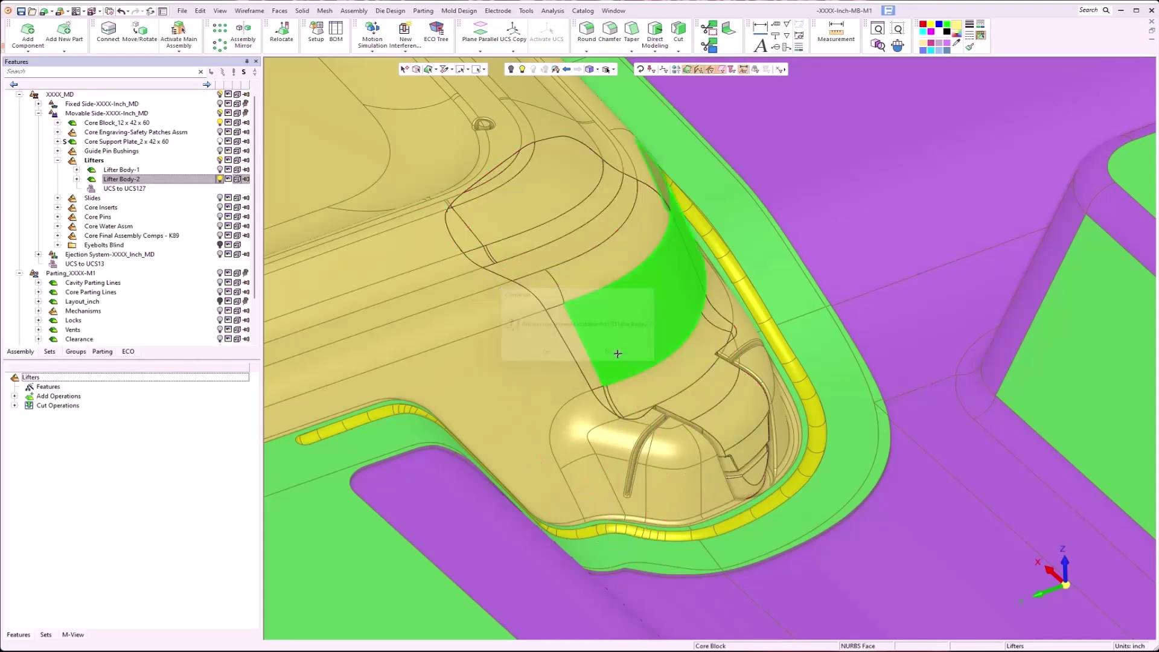
Edit the add operation of Lifter Body-2 so that it cuts the Core Block, and run the cut
{"action": "right_click", "coordinate": [137, 180]}
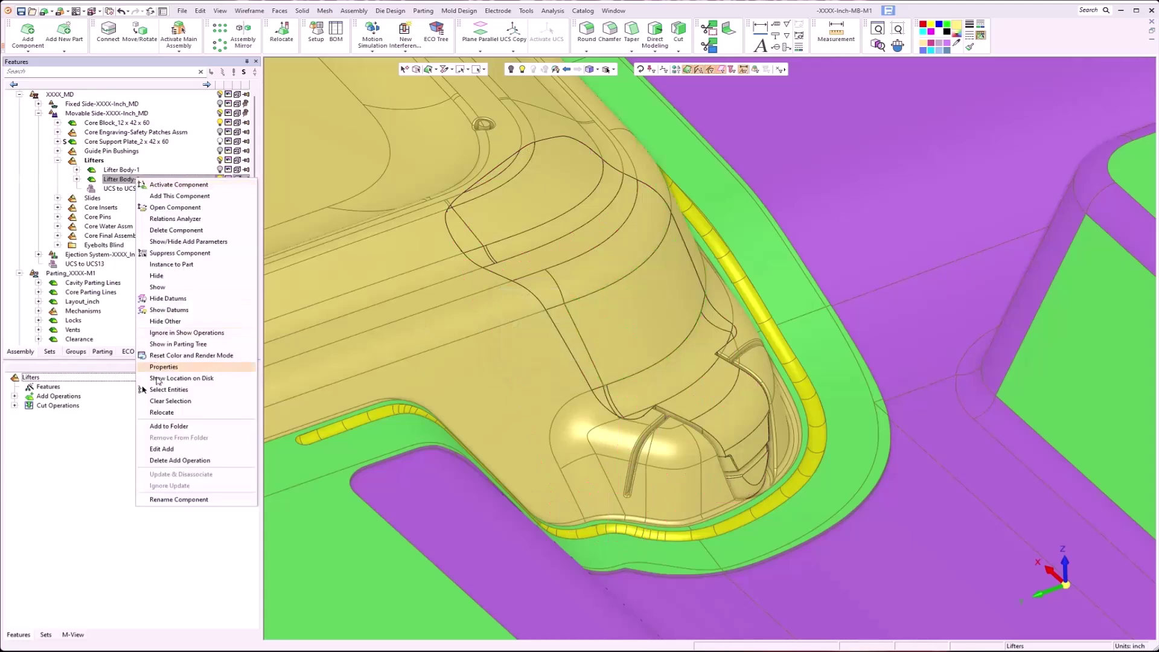
{"action": "left_click", "coordinate": [181, 449]}
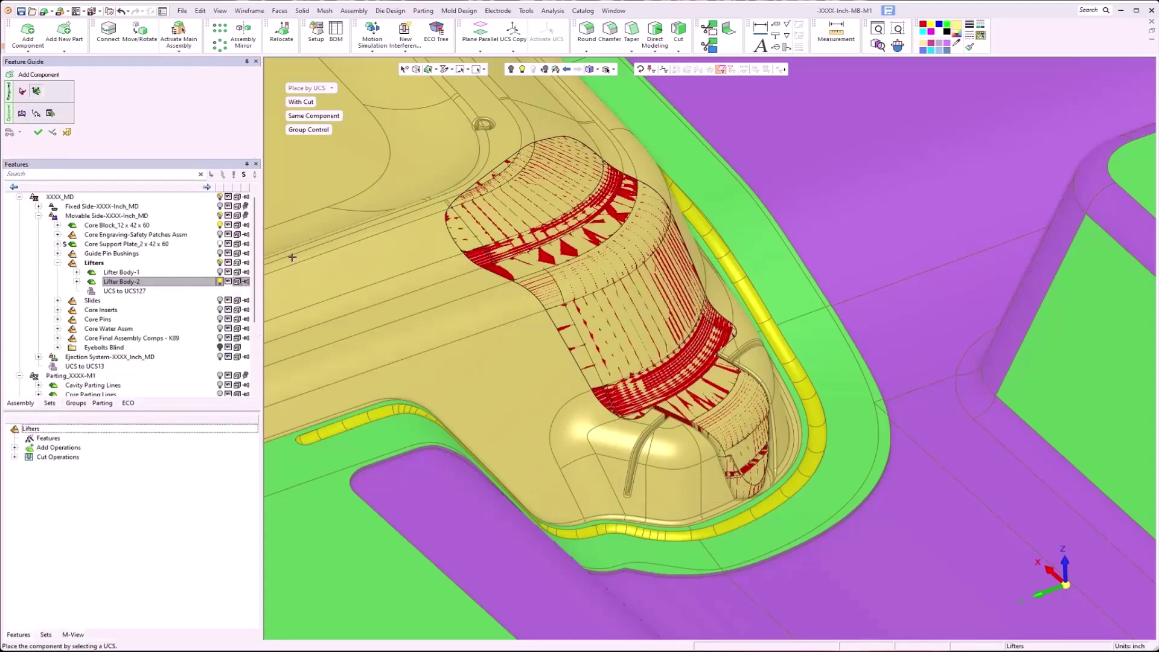
{"action": "left_click", "coordinate": [49, 114]}
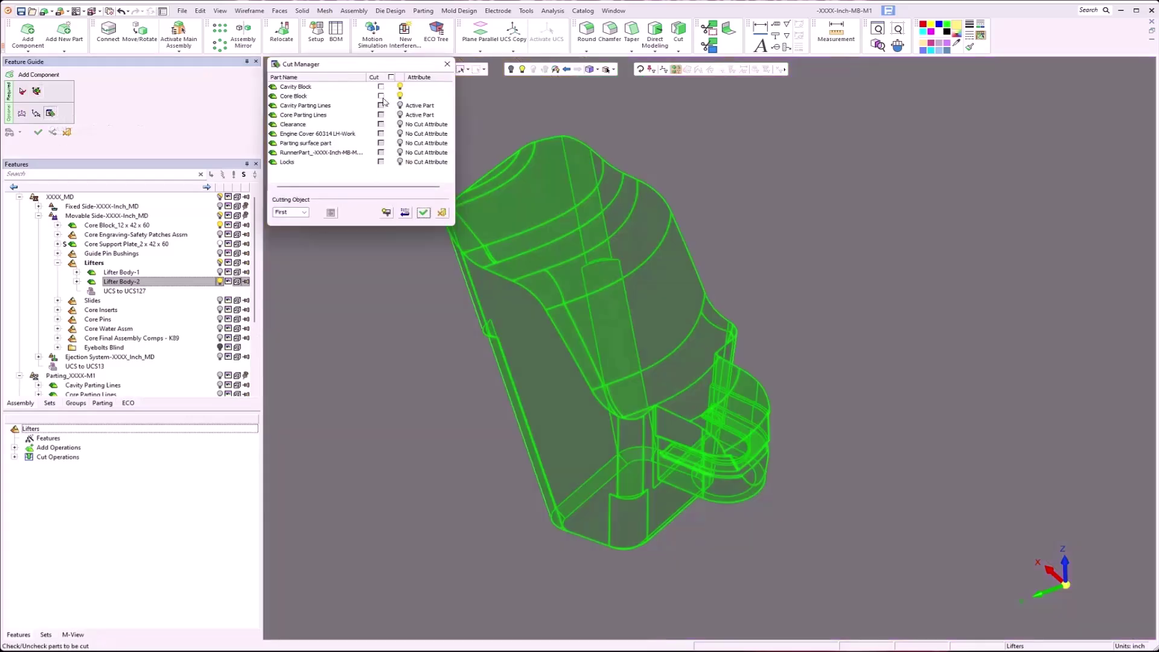
{"action": "left_click", "coordinate": [381, 95]}
{"action": "left_click", "coordinate": [423, 211]}
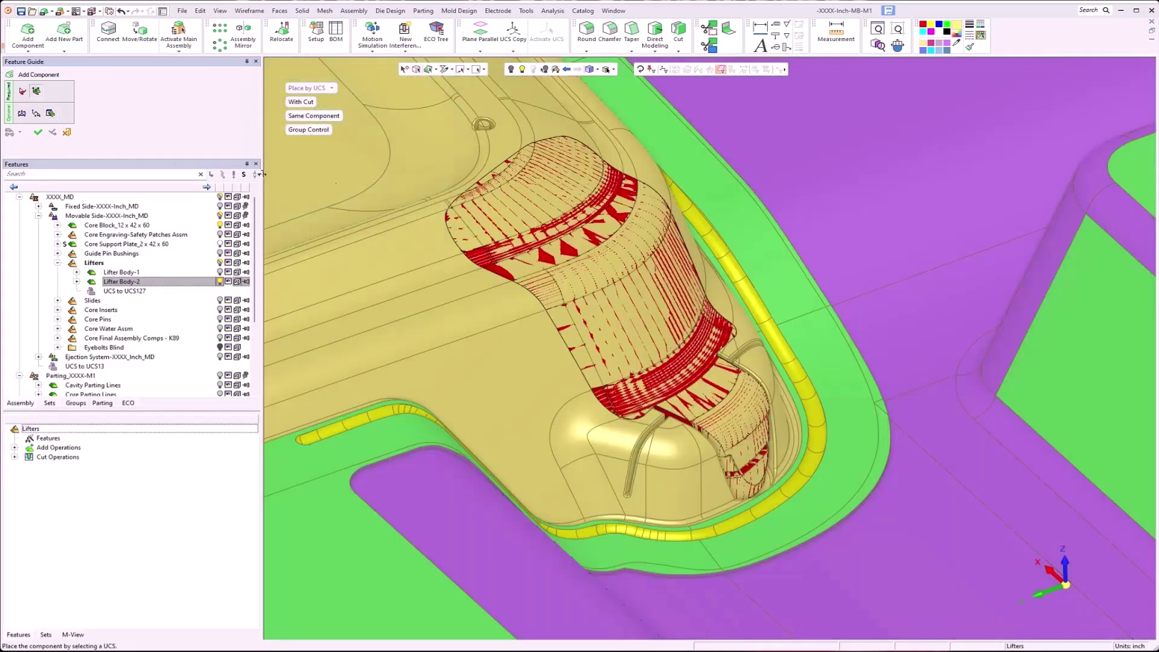
{"action": "left_click", "coordinate": [38, 132]}
{"action": "left_click", "coordinate": [531, 355]}
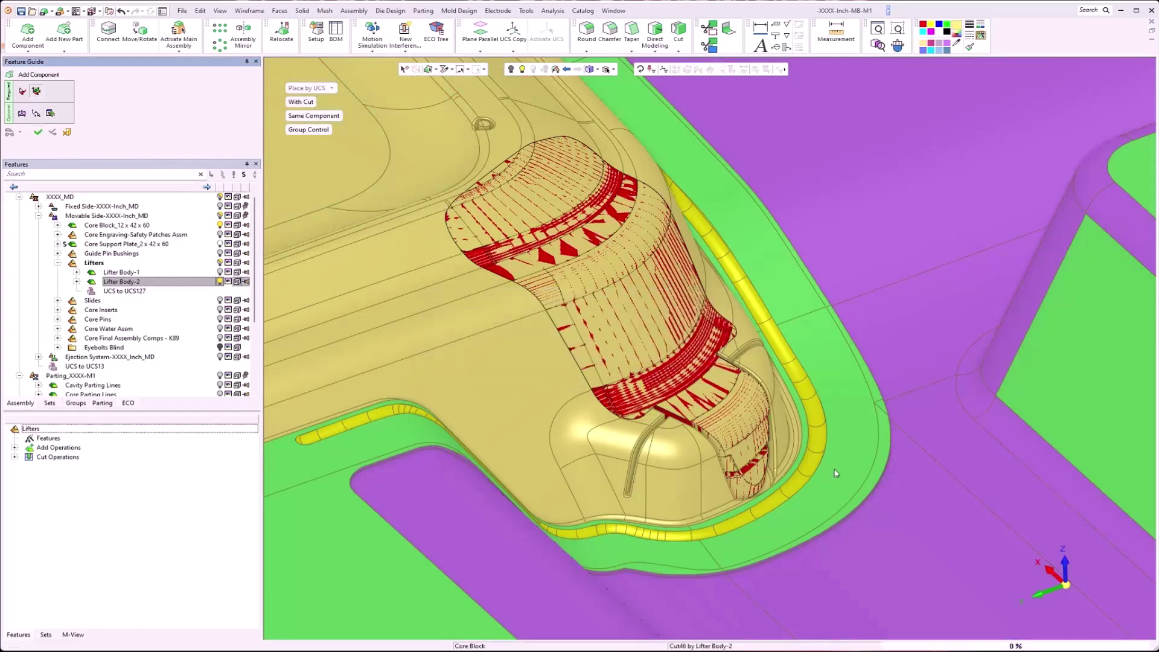
Set the sketch dimensions L3 to 2.5 and L2 to 1.25 in Extrude13 of Lifter Body-2 and update the part
{"action": "middle_click_drag", "start_coordinate": [599, 350], "coordinate": [603, 419]}
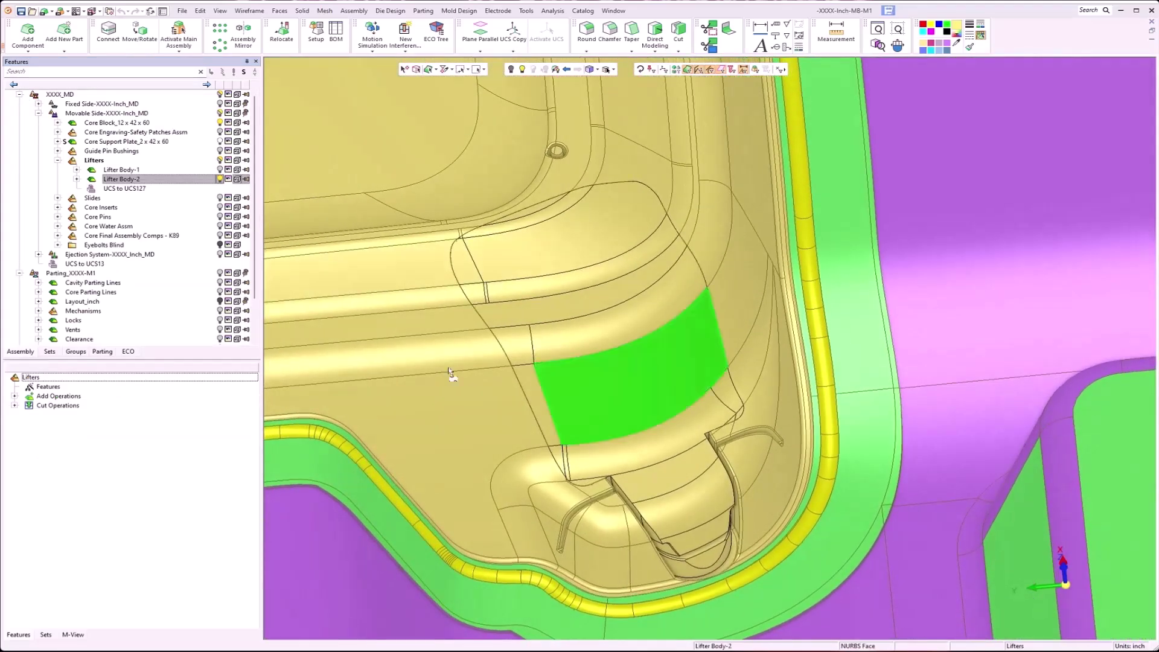
{"action": "double_click", "coordinate": [123, 179]}
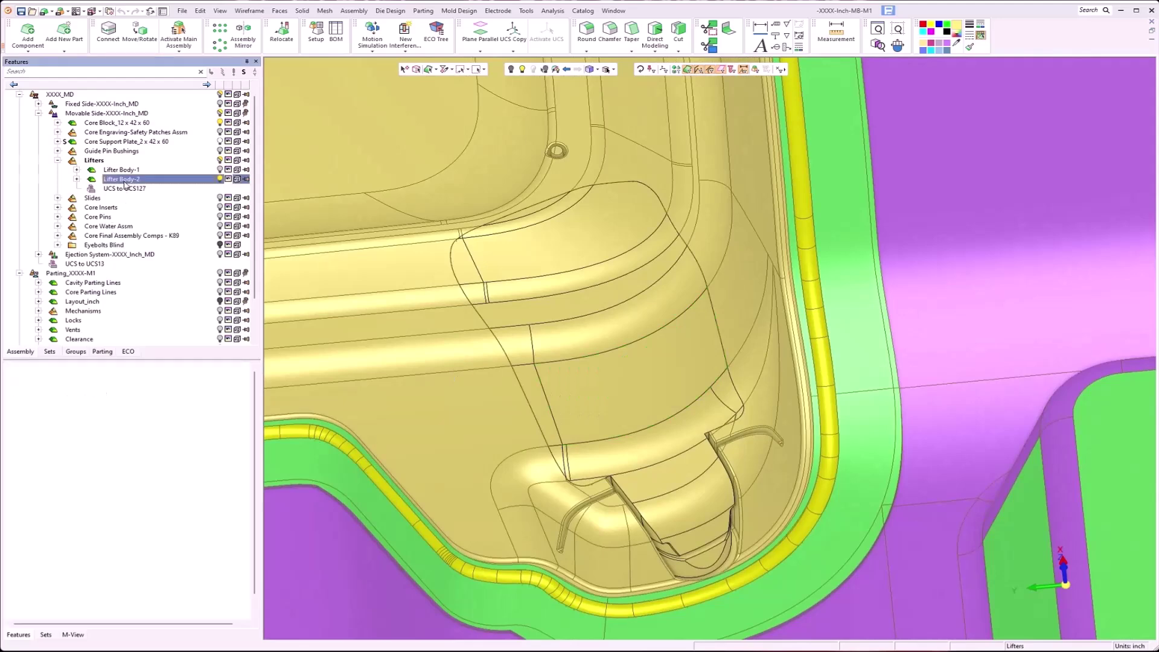
{"action": "left_click", "coordinate": [46, 387]}
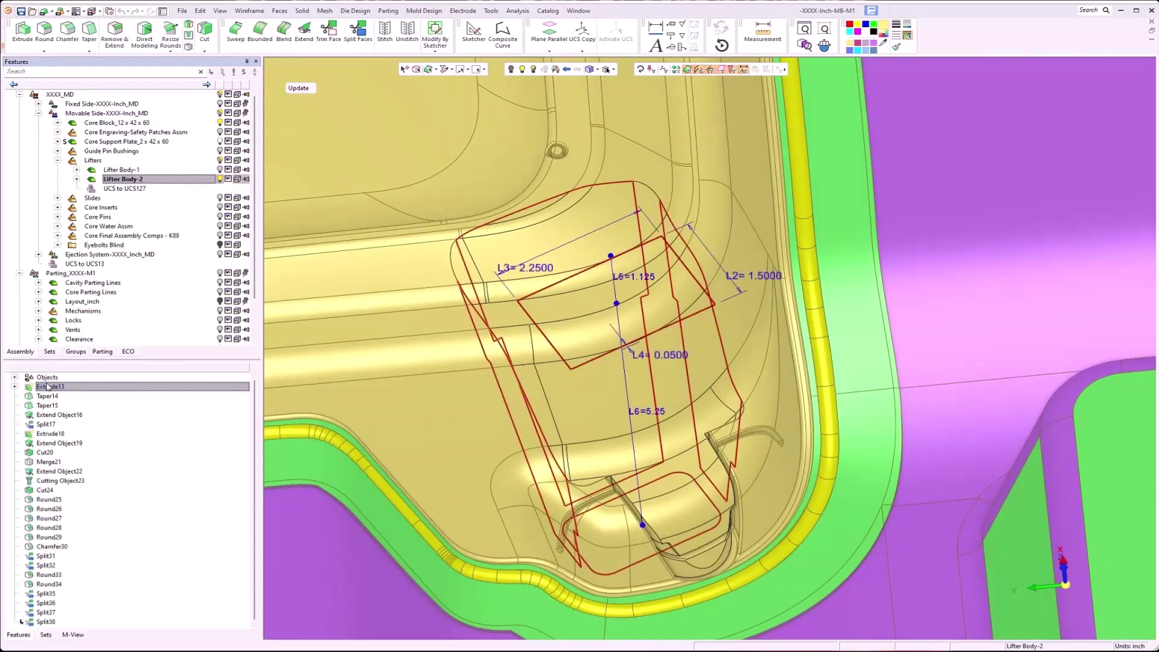
{"action": "double_click", "coordinate": [543, 267]}
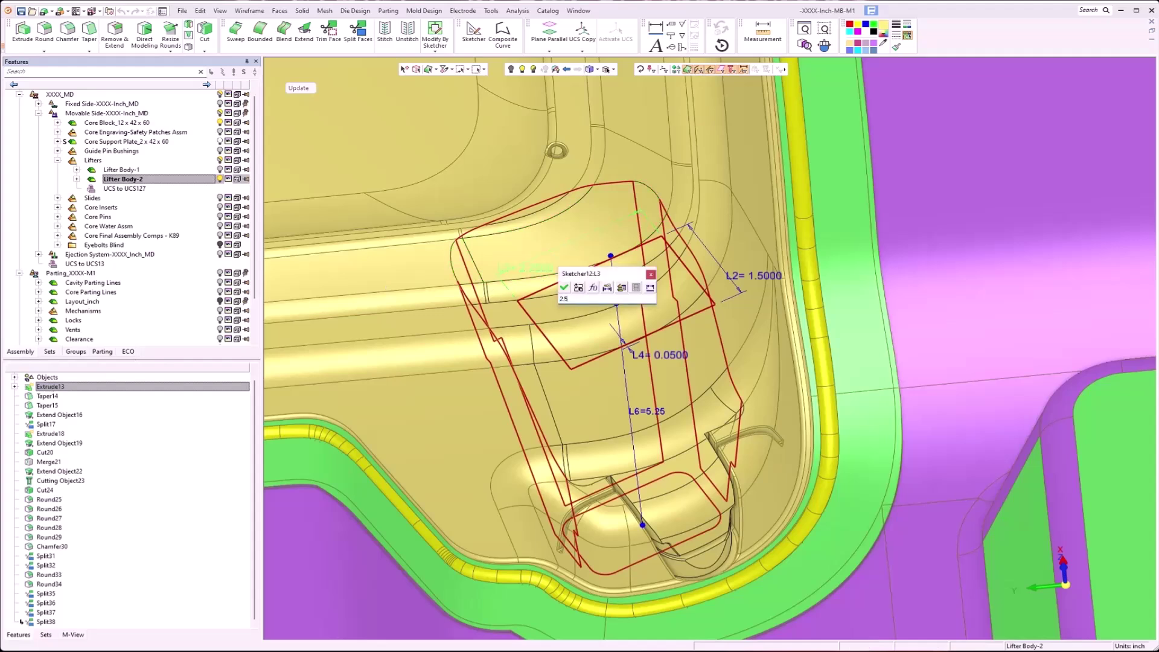
{"action": "left_click", "coordinate": [564, 287]}
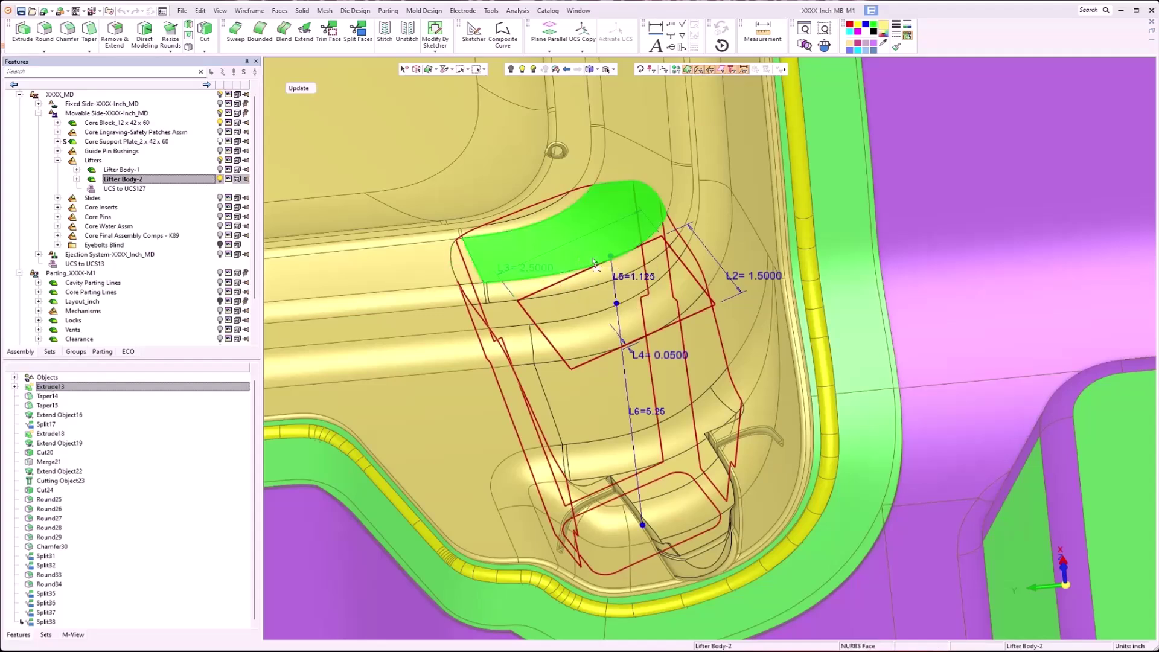
{"action": "double_click", "coordinate": [739, 275]}
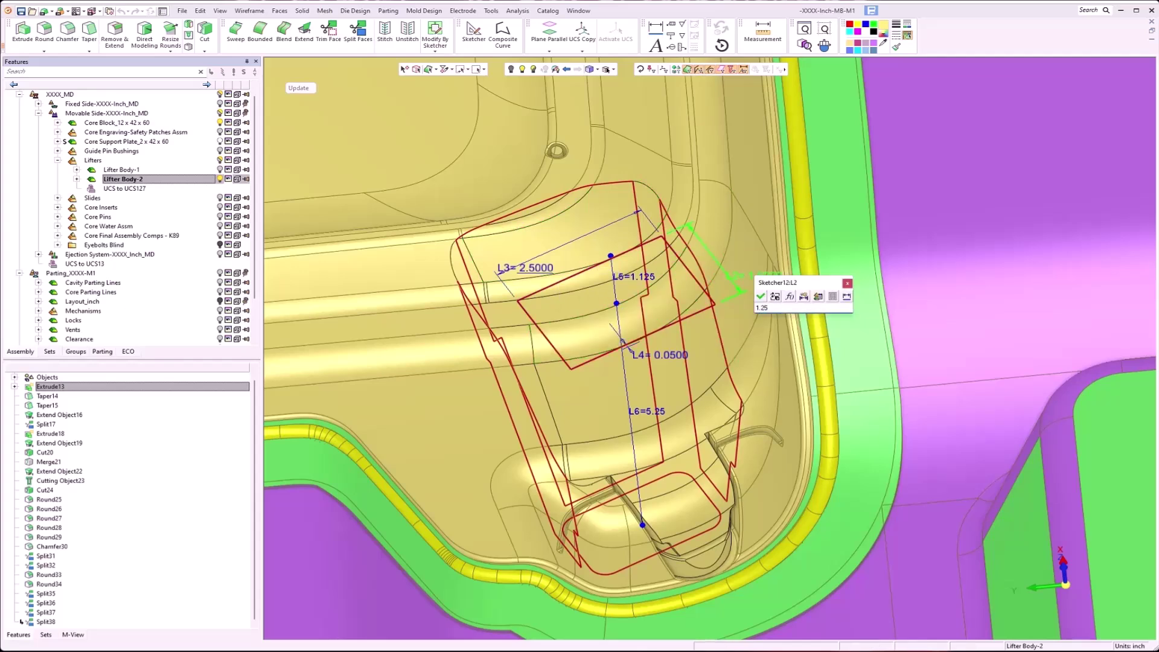
{"action": "left_click", "coordinate": [761, 296]}
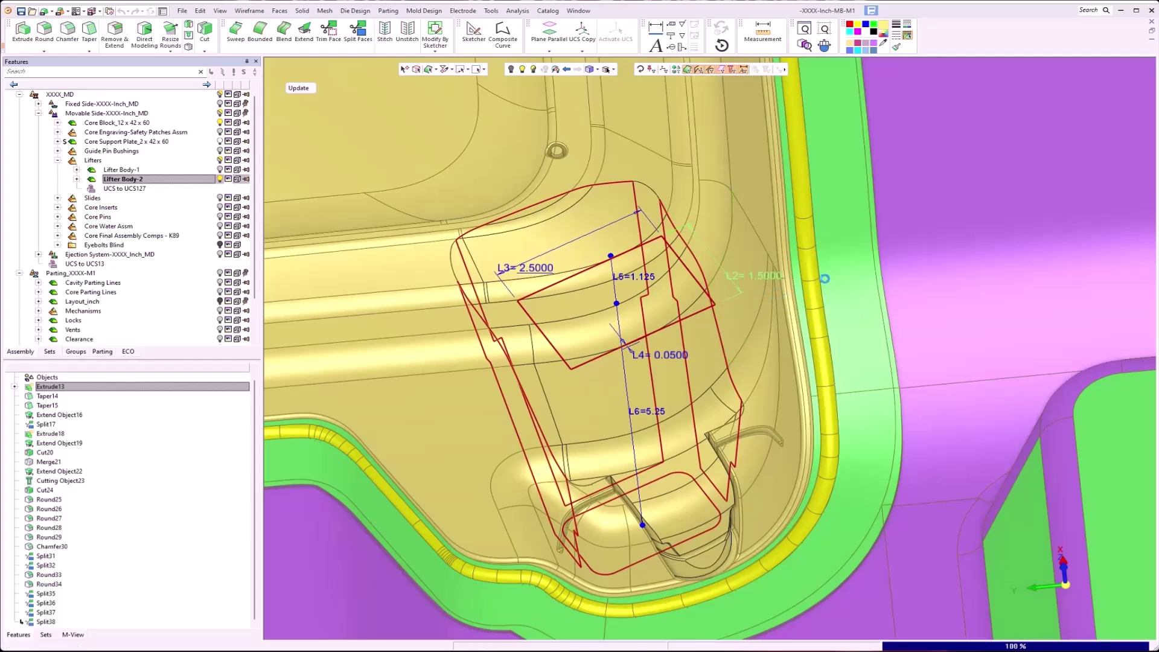
{"action": "middle_click", "coordinate": [733, 327]}
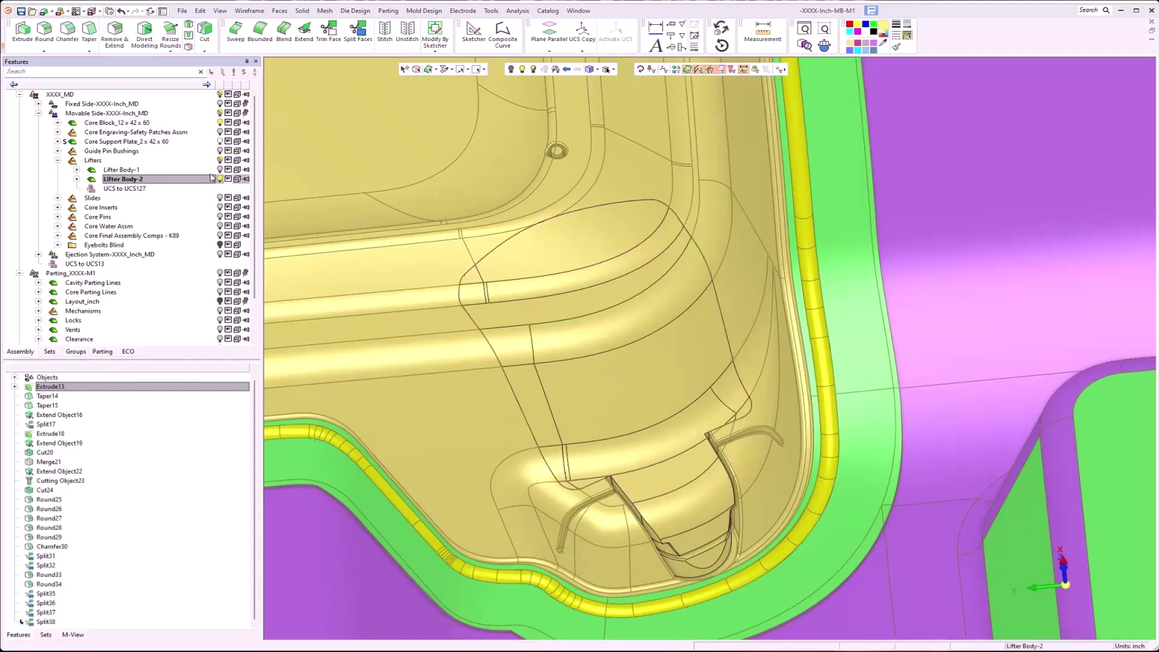
Make the Lifters subassembly active again and check the resized pocket by hiding and reshowing Lifter Body-2
{"action": "left_click", "coordinate": [145, 161]}
{"action": "left_click", "coordinate": [221, 180]}
{"action": "middle_click_drag", "start_coordinate": [535, 365], "coordinate": [536, 336]}
{"action": "left_click", "coordinate": [220, 180]}
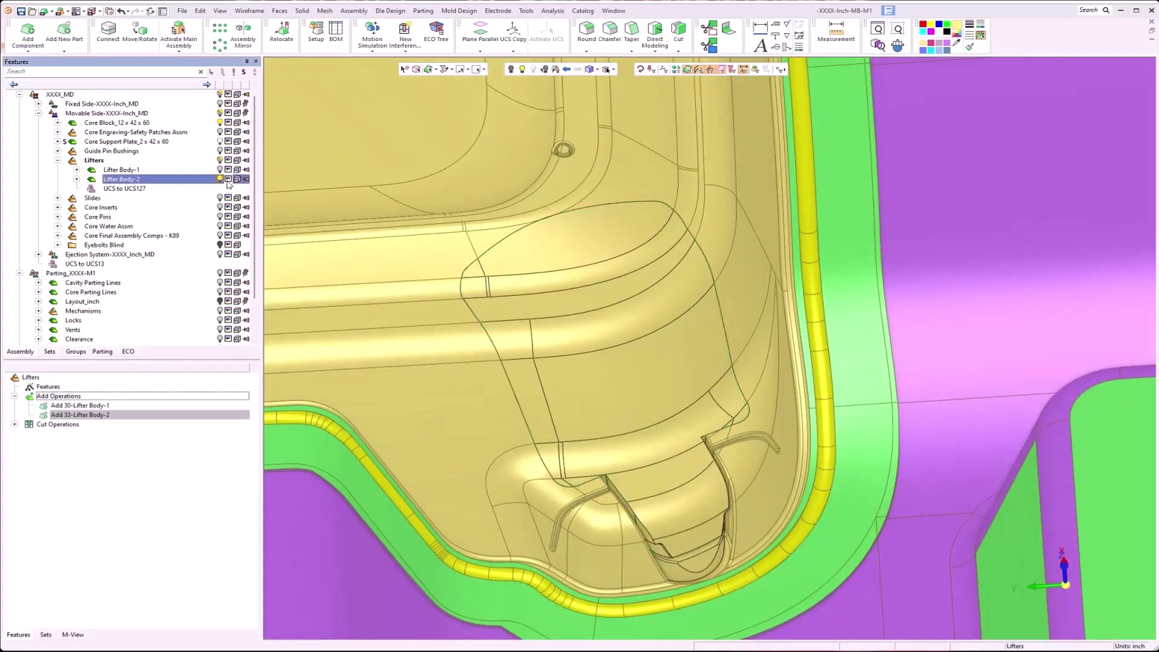
{"action": "left_click", "coordinate": [58, 162]}
{"action": "scroll", "coordinate": [580, 373], "scroll_direction": "down", "scroll_amount": 5}
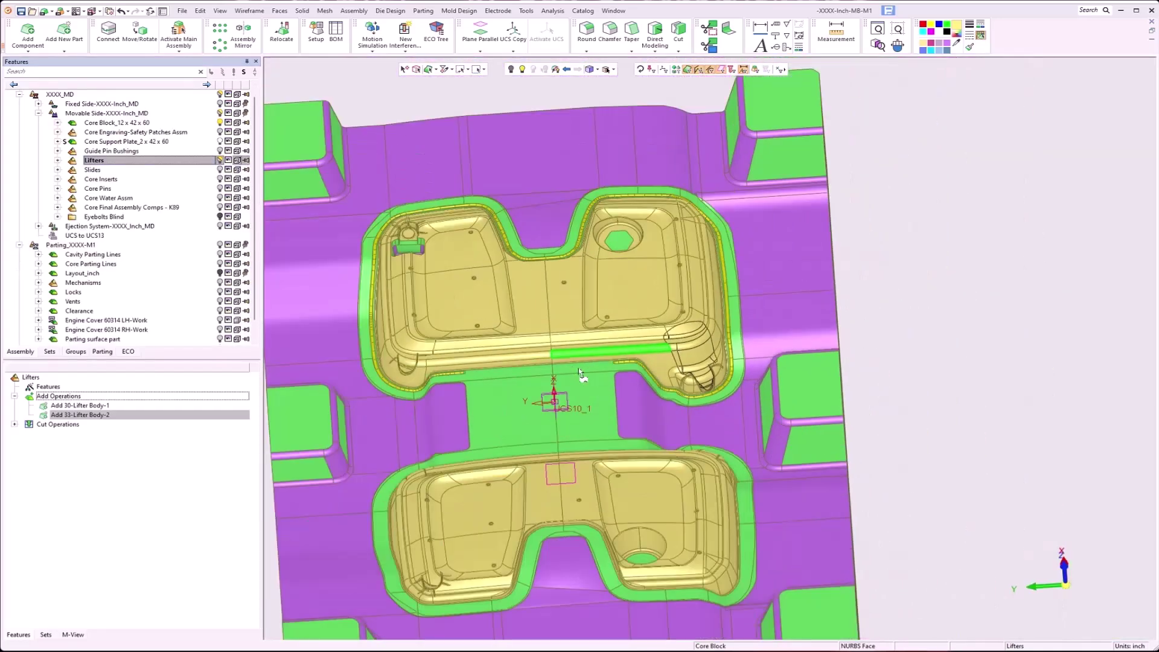
Hide Core Block_12 x 42 x 60 and the Lifters subassembly
{"action": "middle_click_drag", "start_coordinate": [640, 386], "coordinate": [447, 371]}
{"action": "middle_click_drag", "start_coordinate": [568, 385], "coordinate": [492, 371], "text": "ctrl"}
{"action": "left_click", "coordinate": [220, 142]}
{"action": "left_click", "coordinate": [220, 123]}
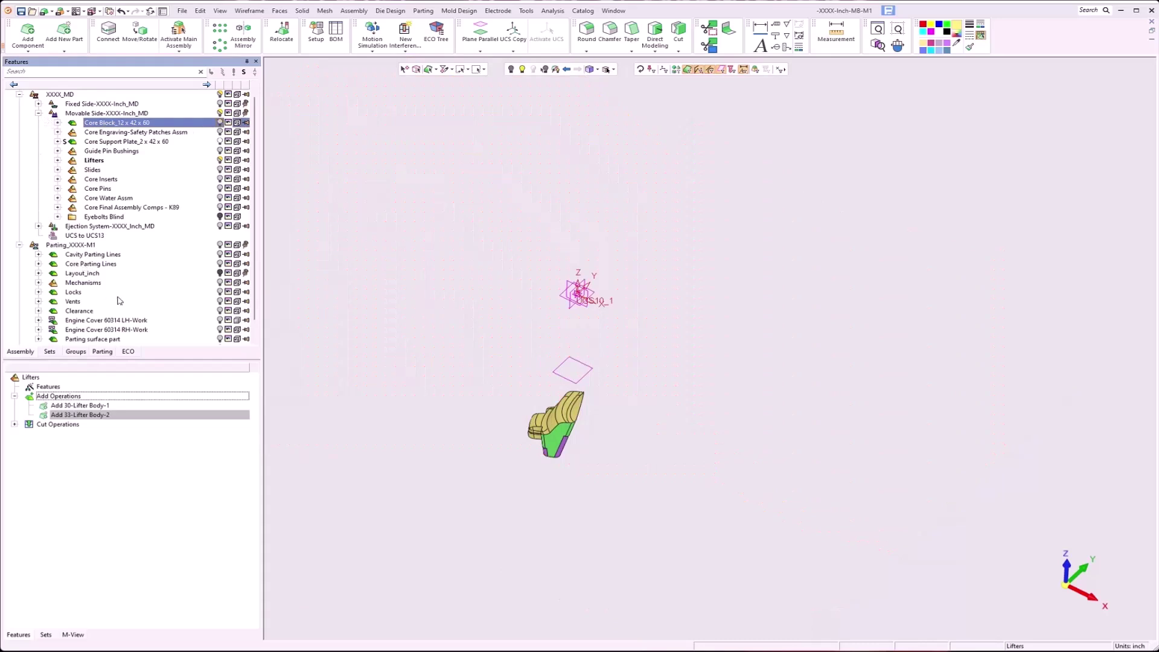
{"action": "left_click", "coordinate": [220, 160]}
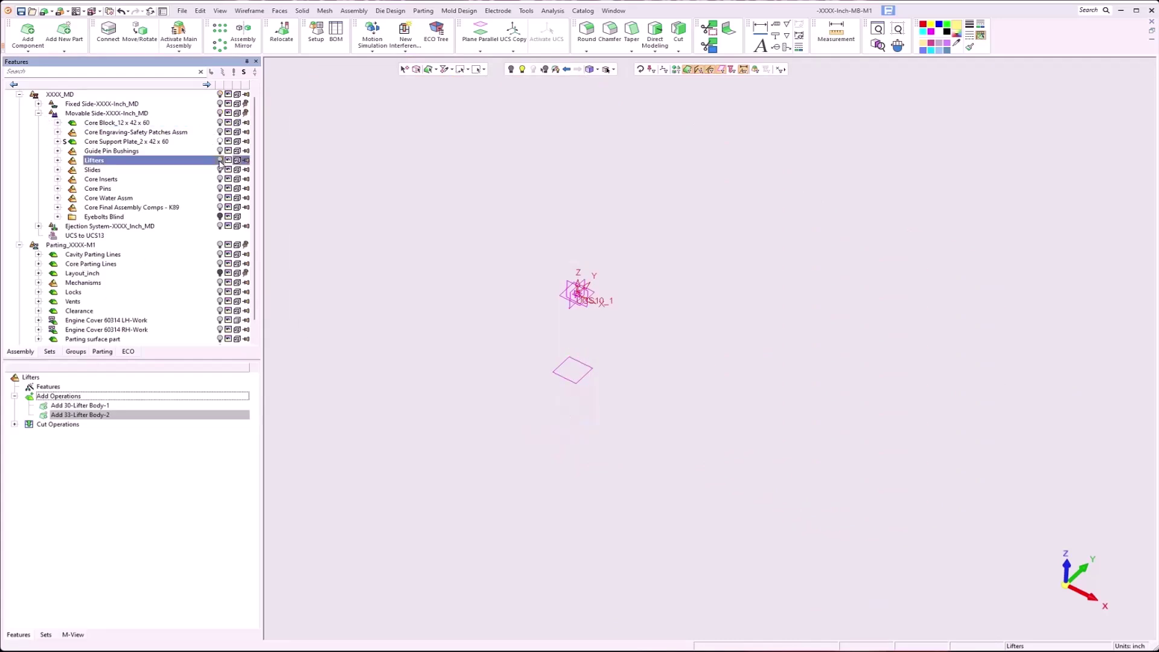
Activate the Mechanisms subassembly under the parting assembly and show Engine Cover 60314 LH-Work
{"action": "left_click", "coordinate": [82, 283]}
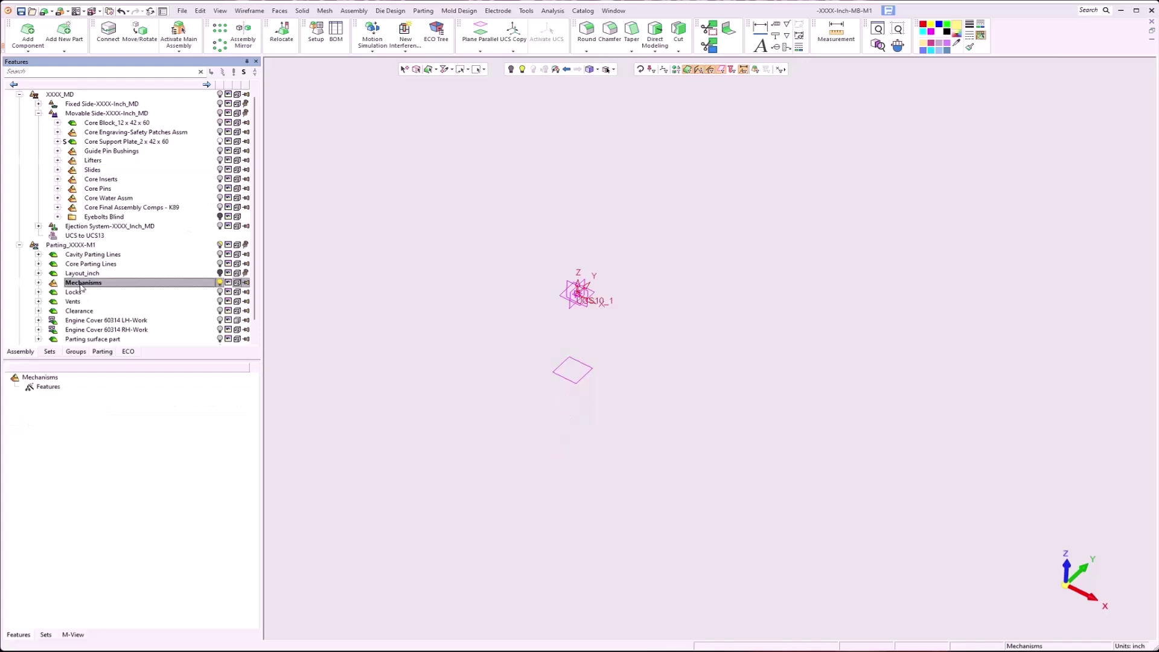
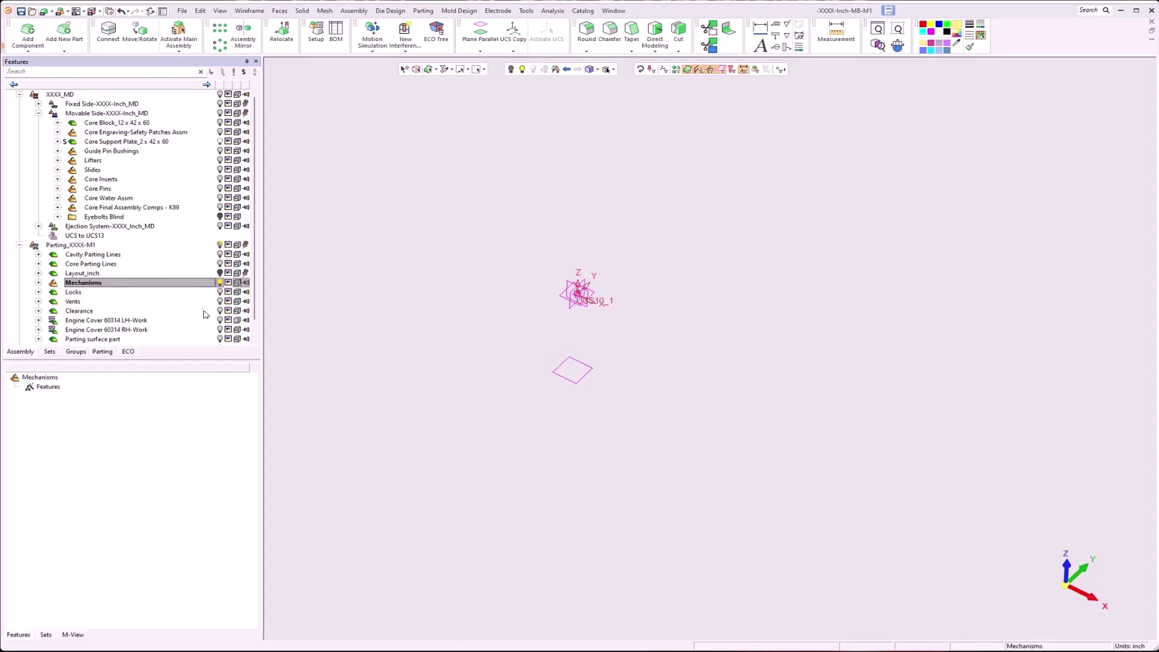
{"action": "left_click", "coordinate": [220, 320]}
{"action": "left_click", "coordinate": [100, 286]}
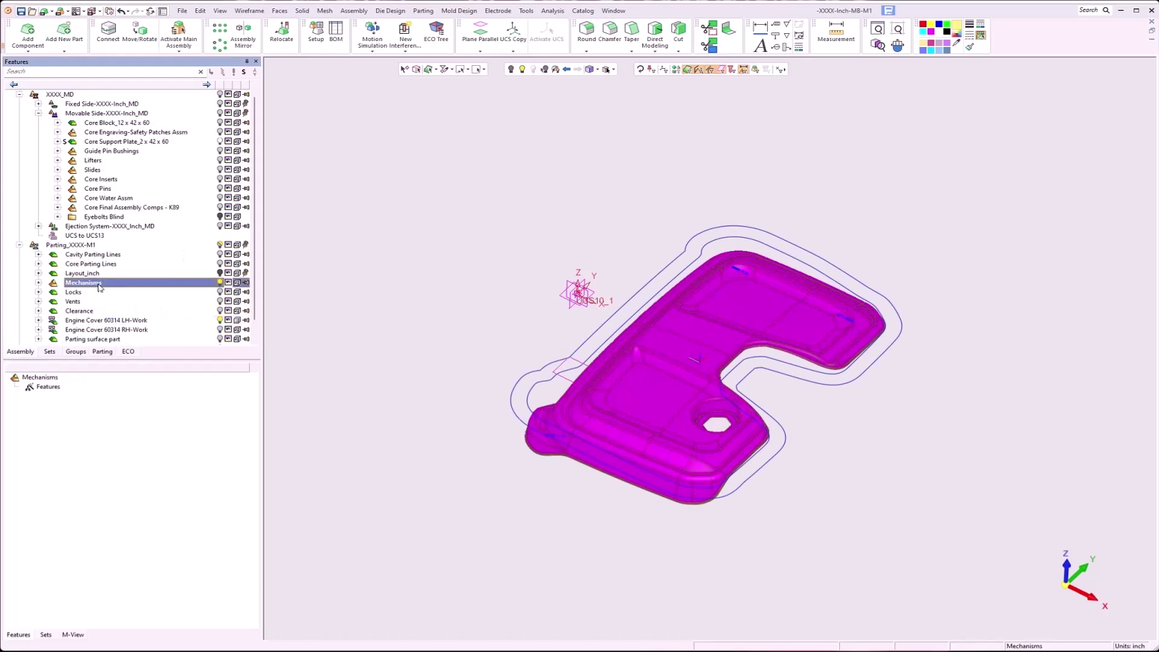
Add a new part named Lifter Body-3 to Mechanisms, placed on the assembly UCS
{"action": "left_click", "coordinate": [354, 11]}
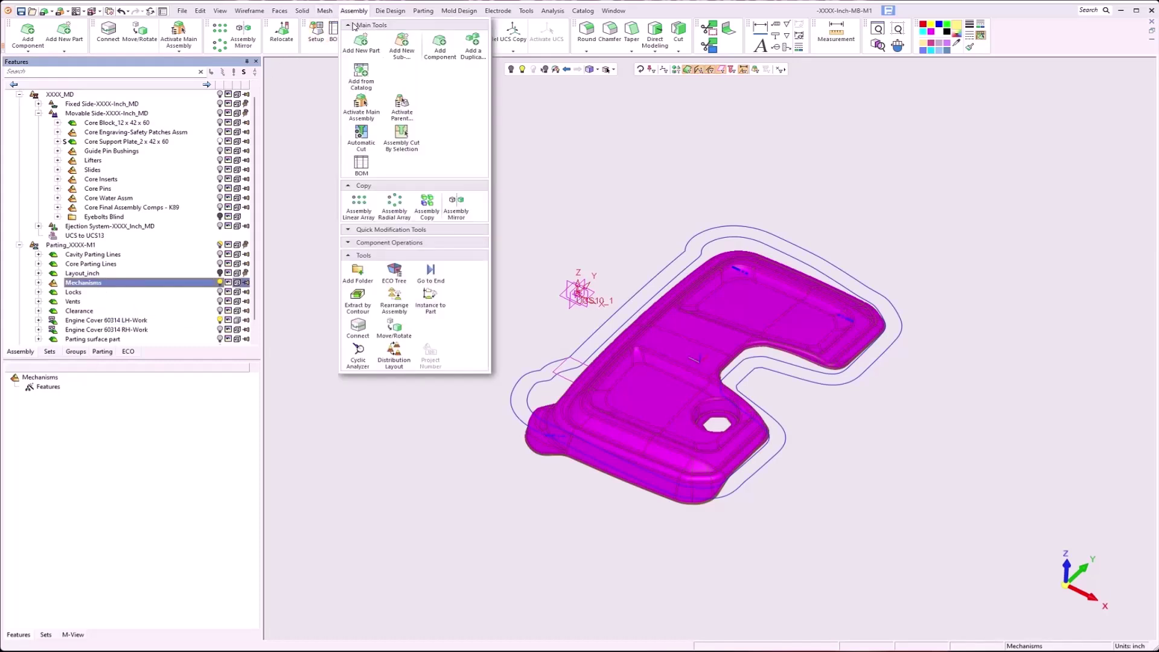
{"action": "left_click", "coordinate": [360, 43]}
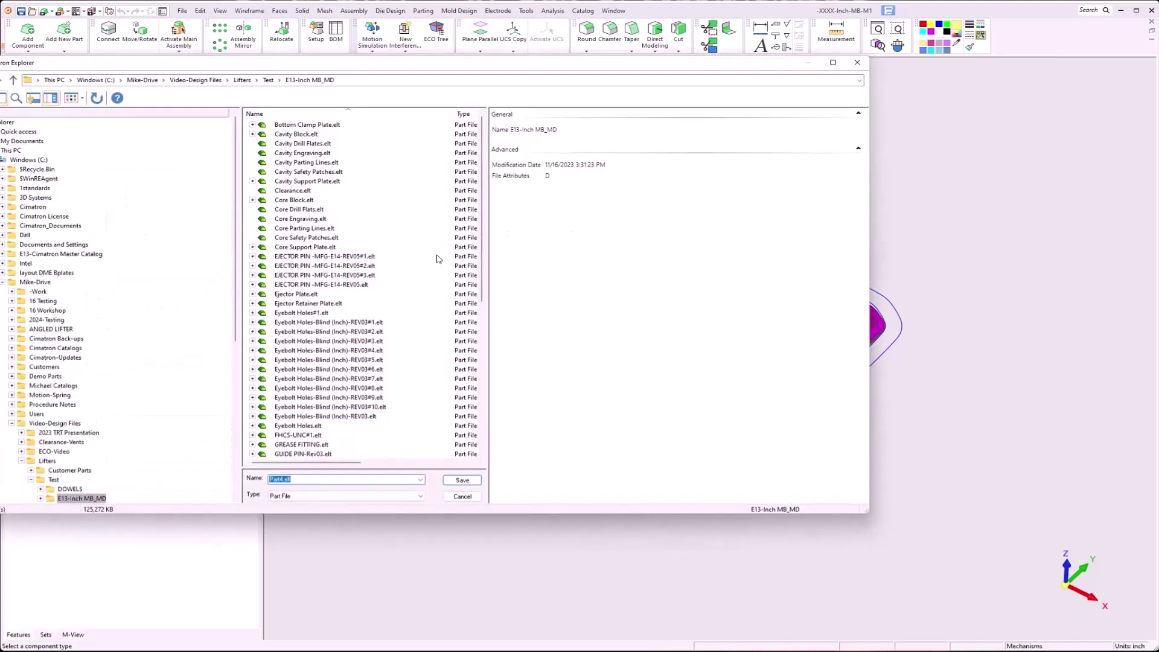
{"action": "type", "text": "Lifter Body-3"}
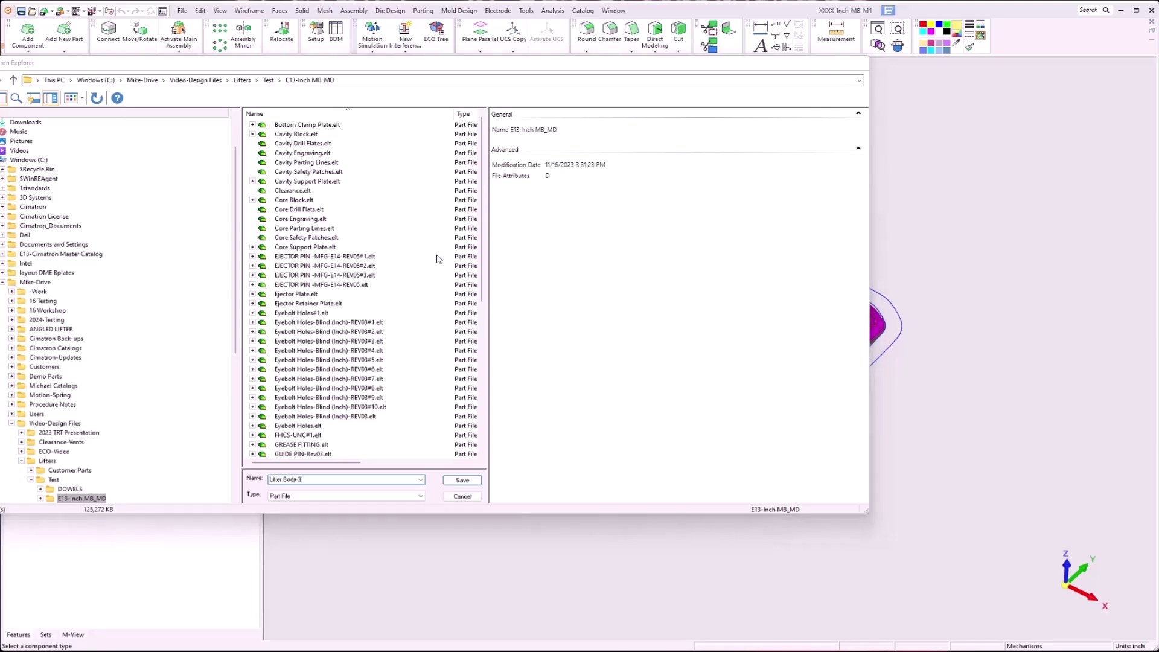
{"action": "key", "text": "Return"}
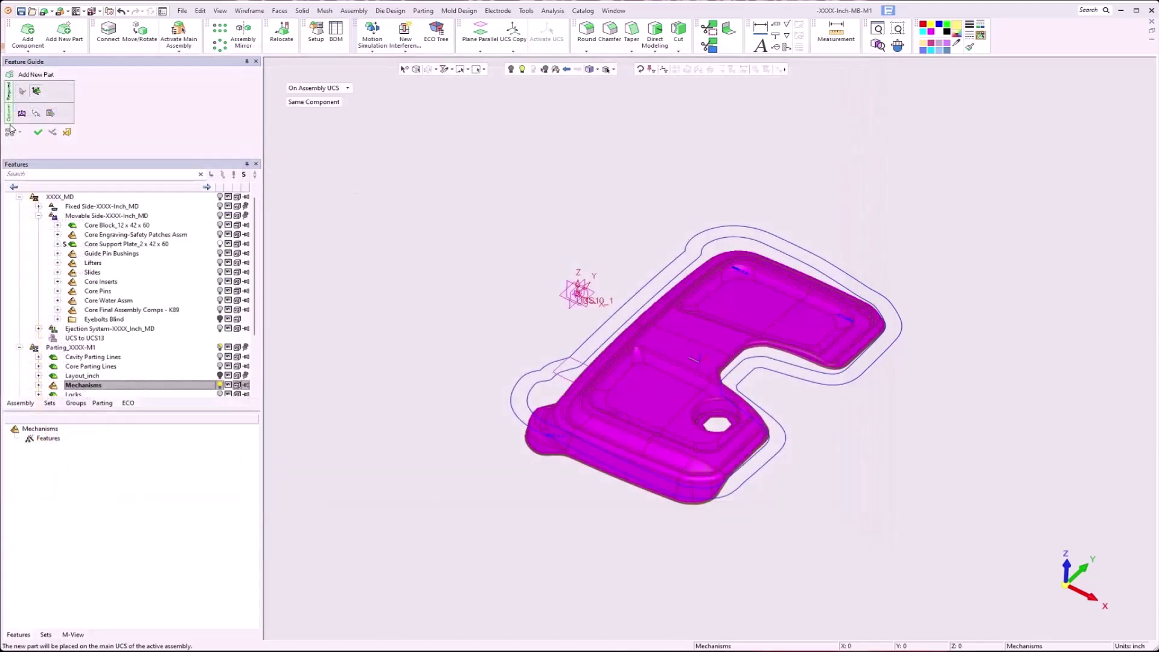
{"action": "left_click", "coordinate": [38, 133]}
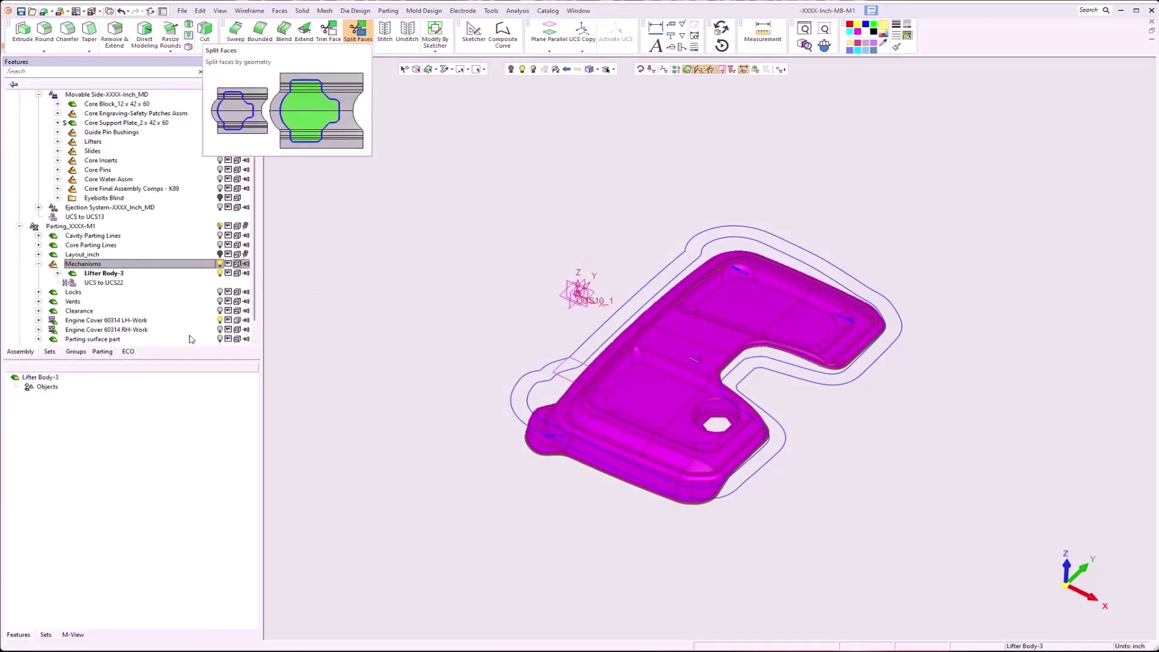
Hide the Cavity-01 parting faces of Engine Cover 60314 LH-Work and return to the assembly tree
{"action": "left_click", "coordinate": [111, 352]}
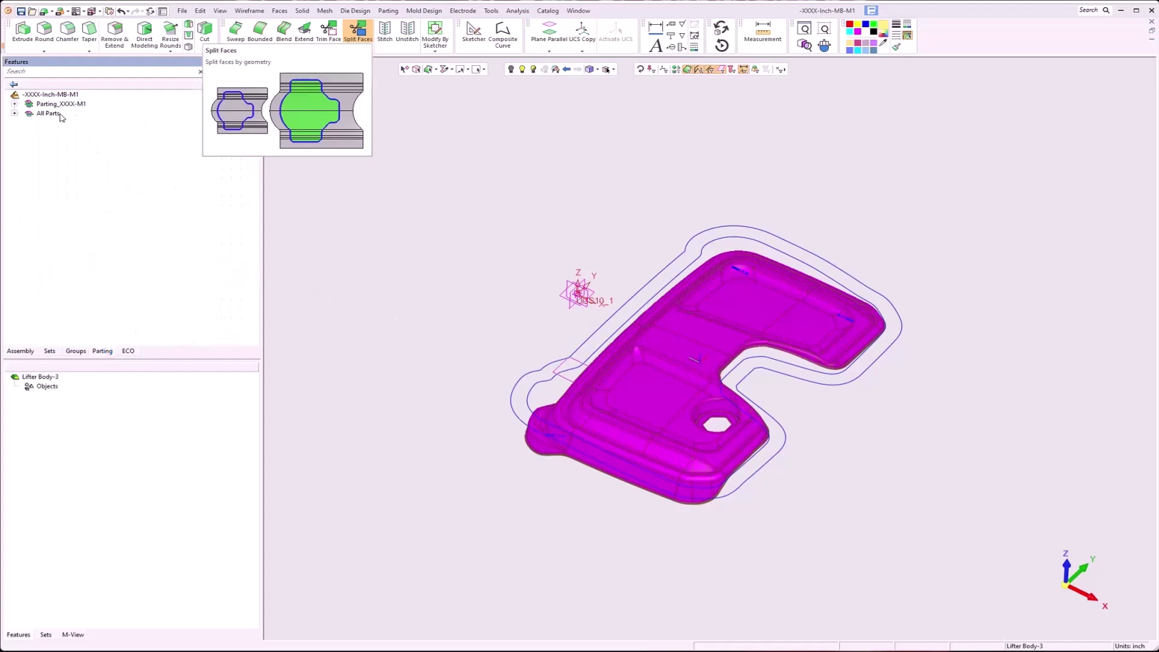
{"action": "left_click", "coordinate": [14, 107]}
{"action": "left_click", "coordinate": [15, 105]}
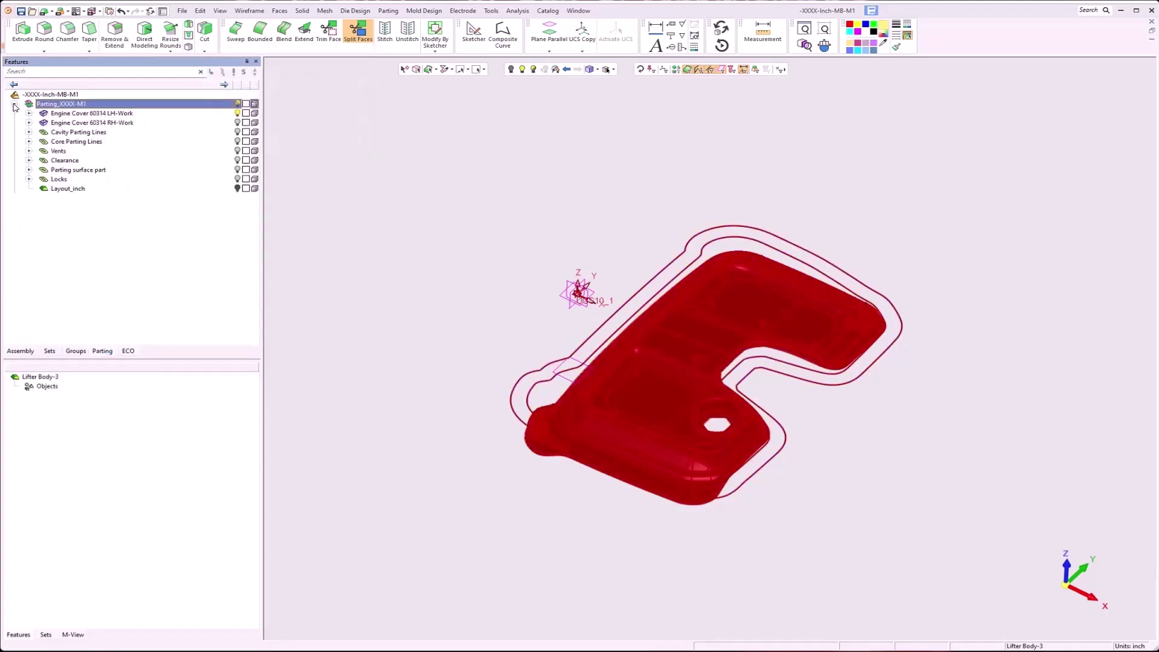
{"action": "left_click", "coordinate": [29, 114]}
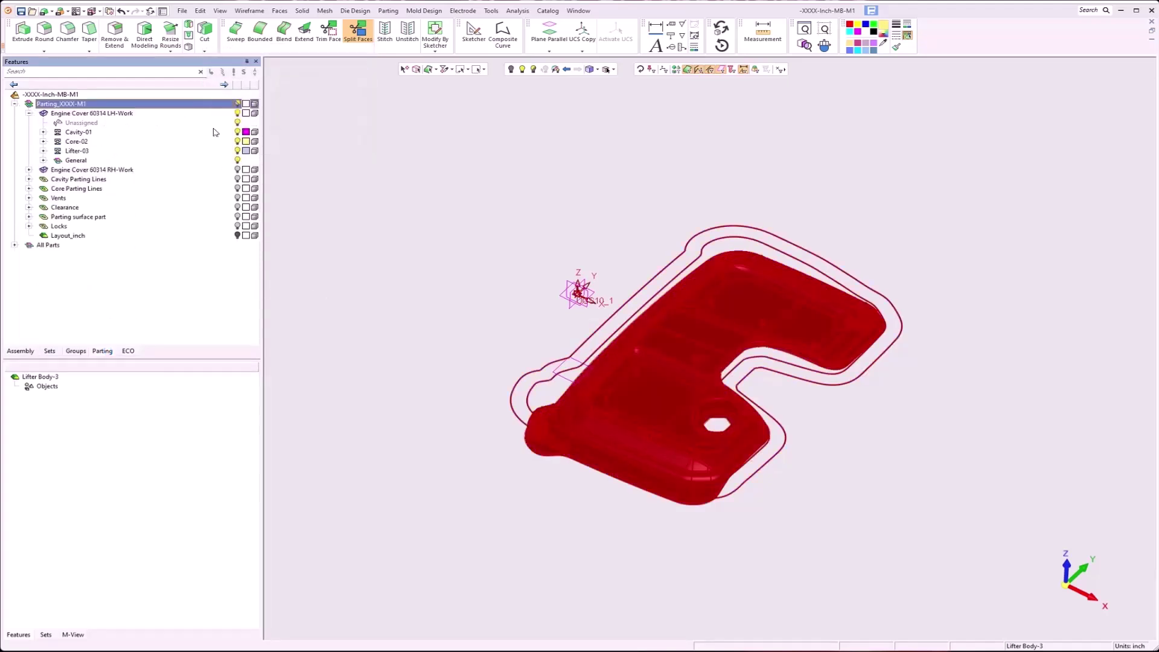
{"action": "left_click", "coordinate": [239, 133]}
{"action": "left_click", "coordinate": [29, 114]}
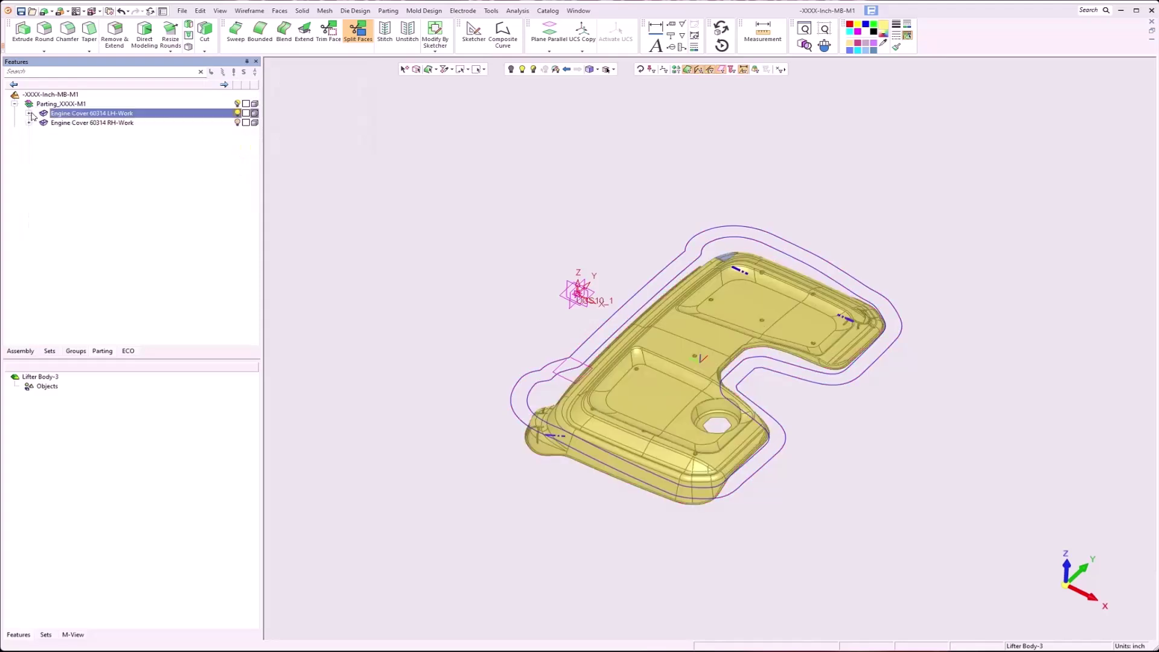
{"action": "left_click", "coordinate": [22, 352]}
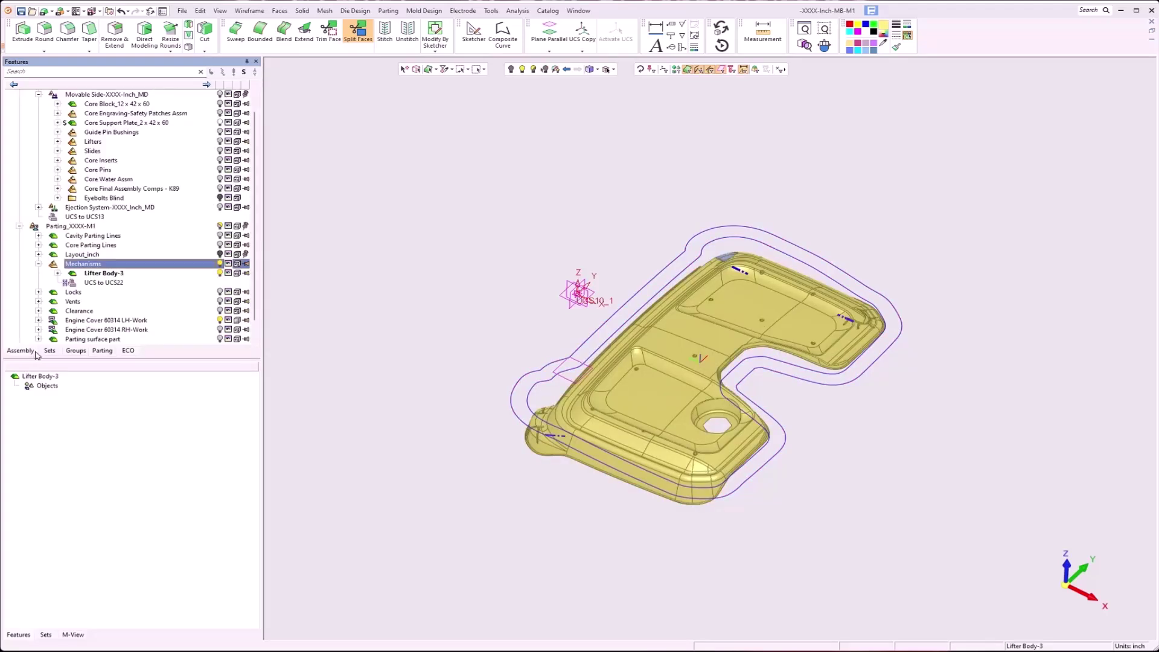
Check the engine cover's split directions around the blue lifter faces with the QuickSplit slider and leave QuickSplit
{"action": "middle_click_drag", "start_coordinate": [597, 266], "coordinate": [676, 258]}
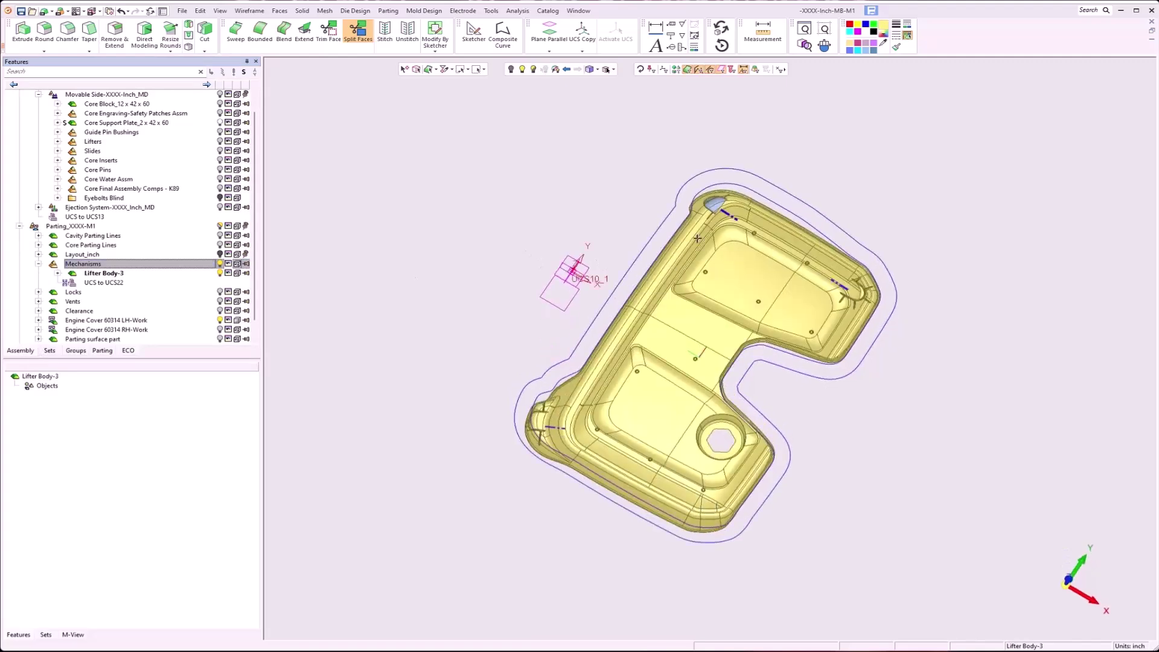
{"action": "scroll", "coordinate": [751, 179], "scroll_direction": "up", "scroll_amount": 3}
{"action": "left_click", "coordinate": [389, 11]}
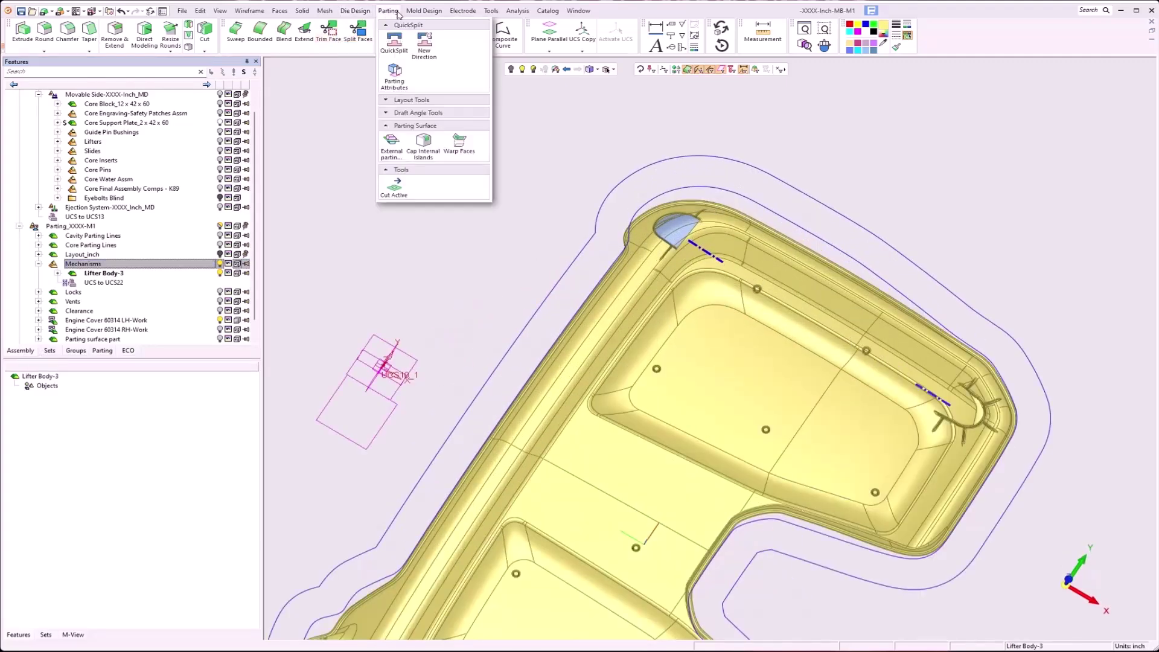
{"action": "left_click", "coordinate": [394, 47]}
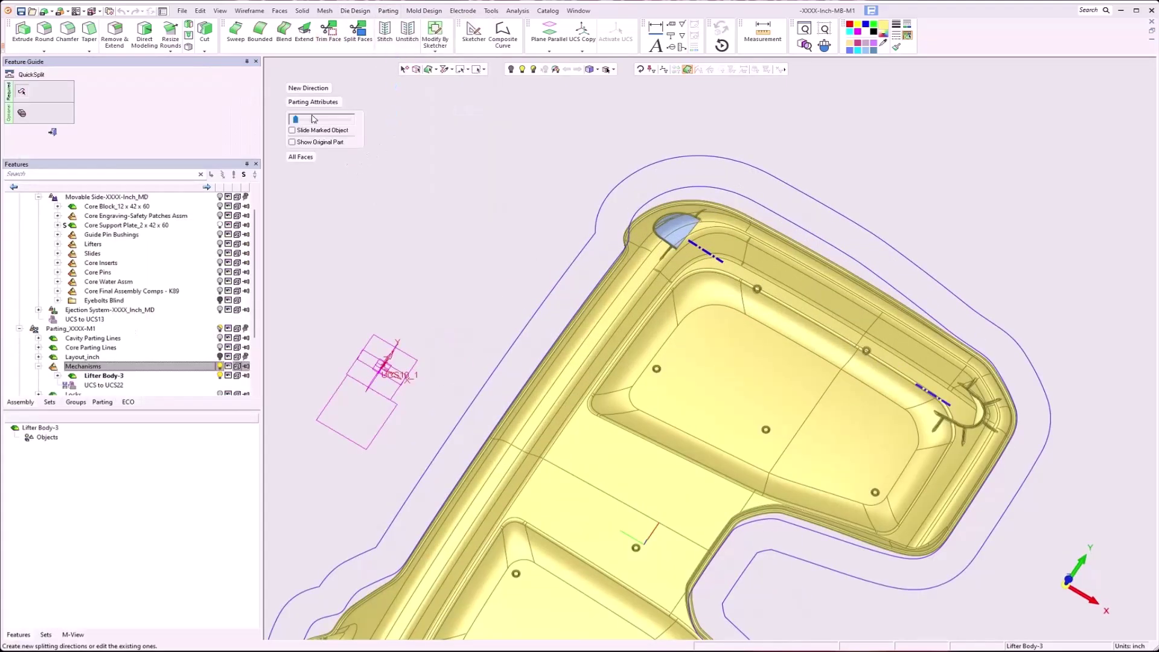
{"action": "left_click_drag", "start_coordinate": [300, 121], "coordinate": [296, 121]}
{"action": "left_click", "coordinate": [52, 131]}
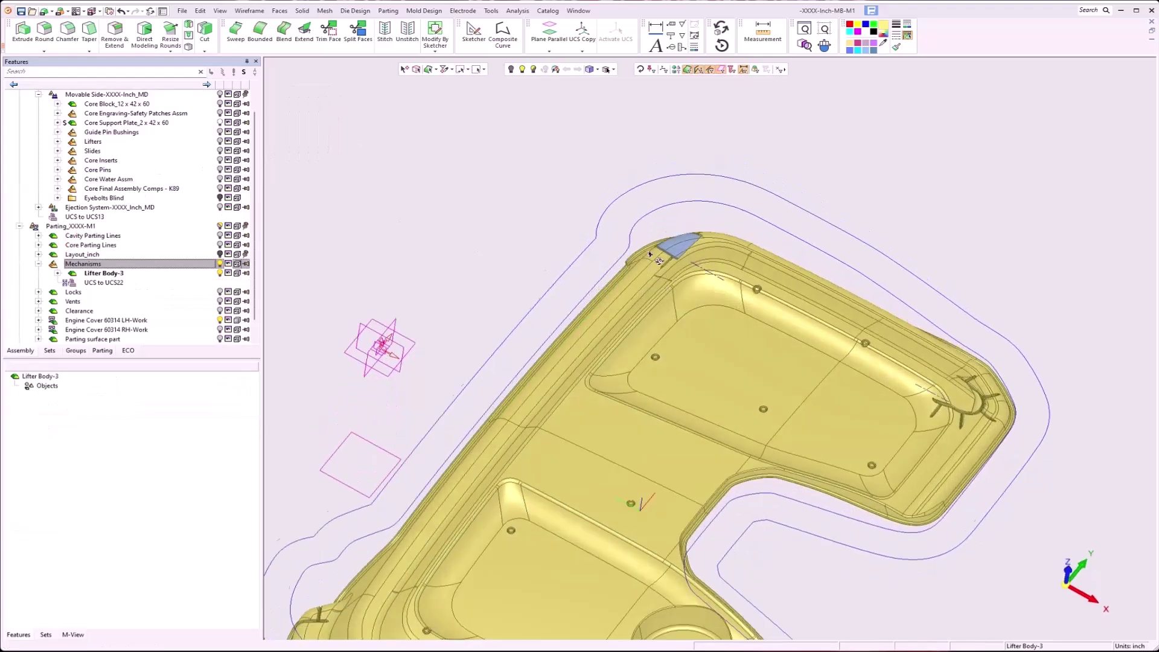
Use Cut Active to import the engine cover's blue lifter split faces into the target part Lifter Body-3
{"action": "middle_click_drag", "start_coordinate": [650, 255], "coordinate": [644, 242]}
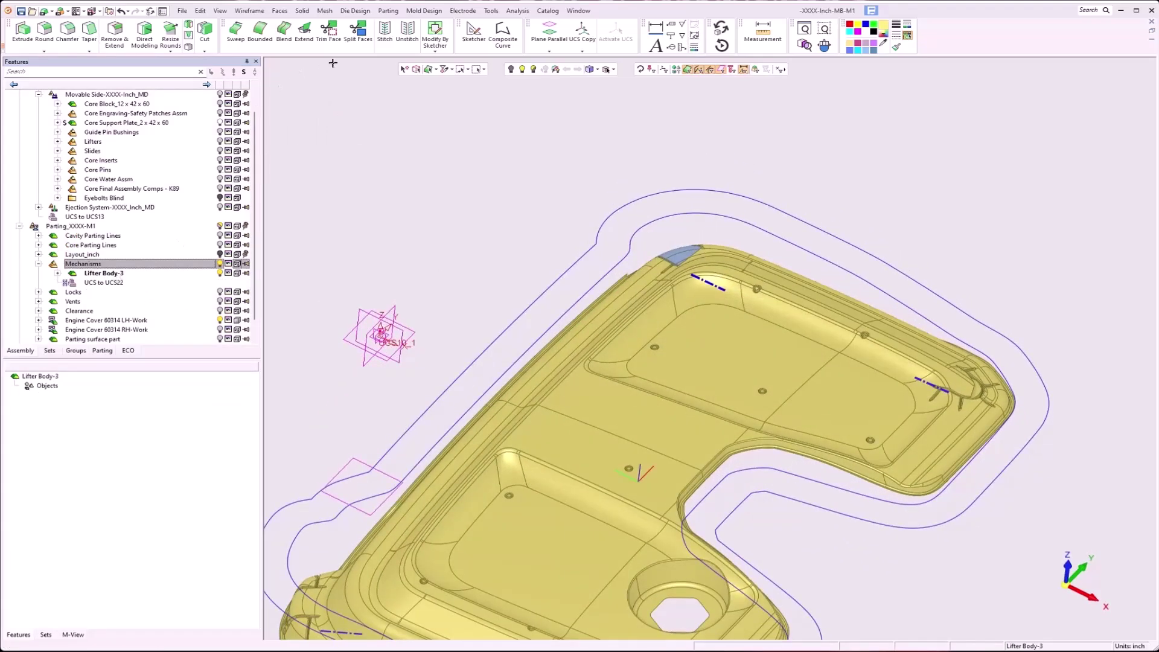
{"action": "left_click", "coordinate": [388, 10]}
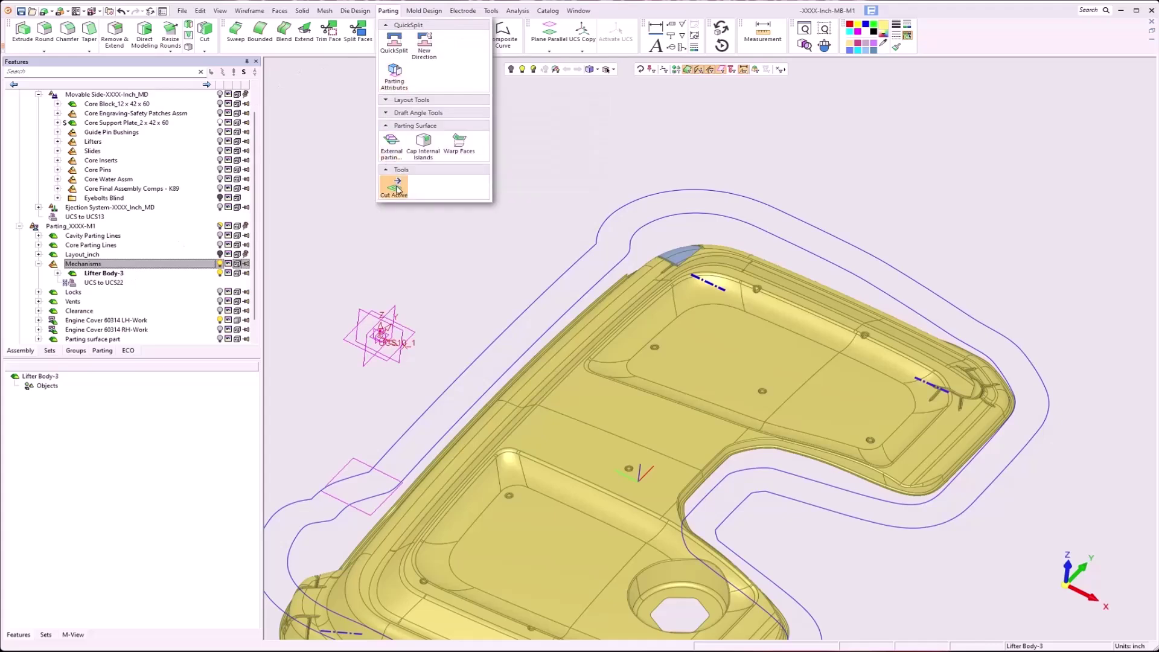
{"action": "left_click", "coordinate": [398, 189]}
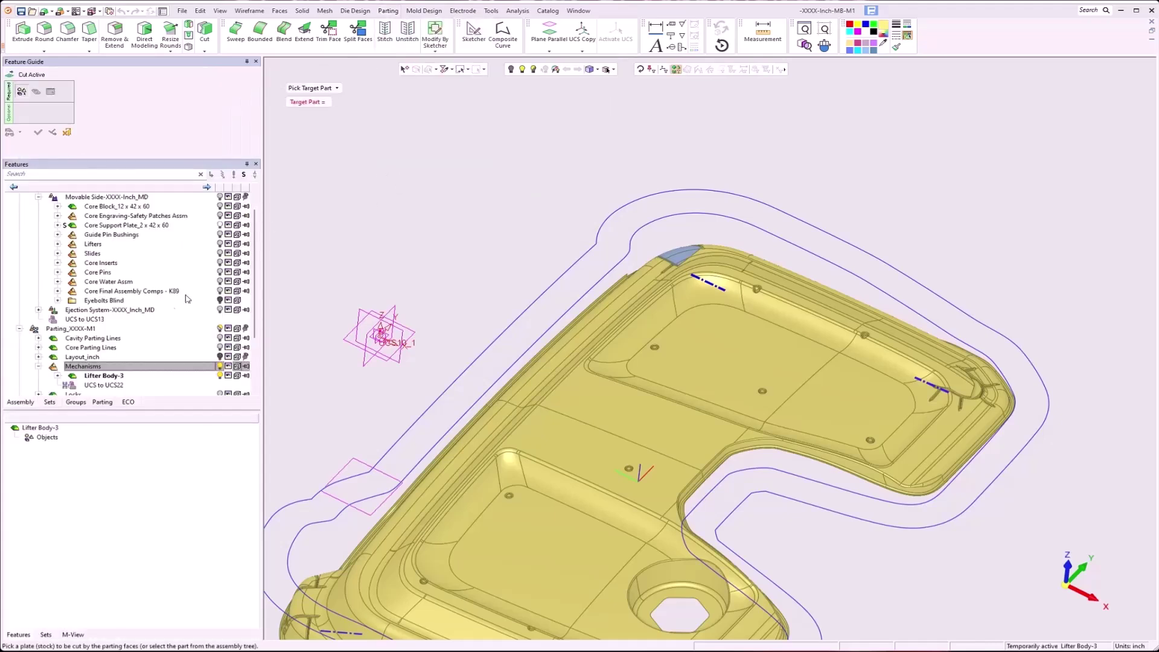
{"action": "left_click", "coordinate": [103, 376]}
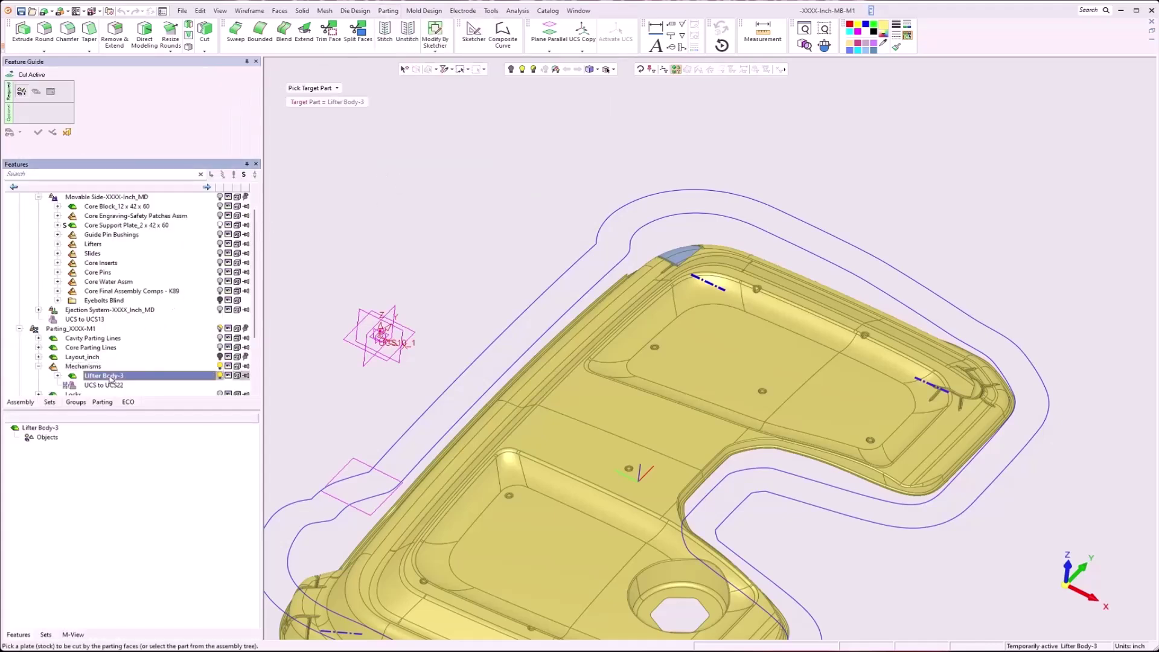
{"action": "middle_click", "coordinate": [420, 219]}
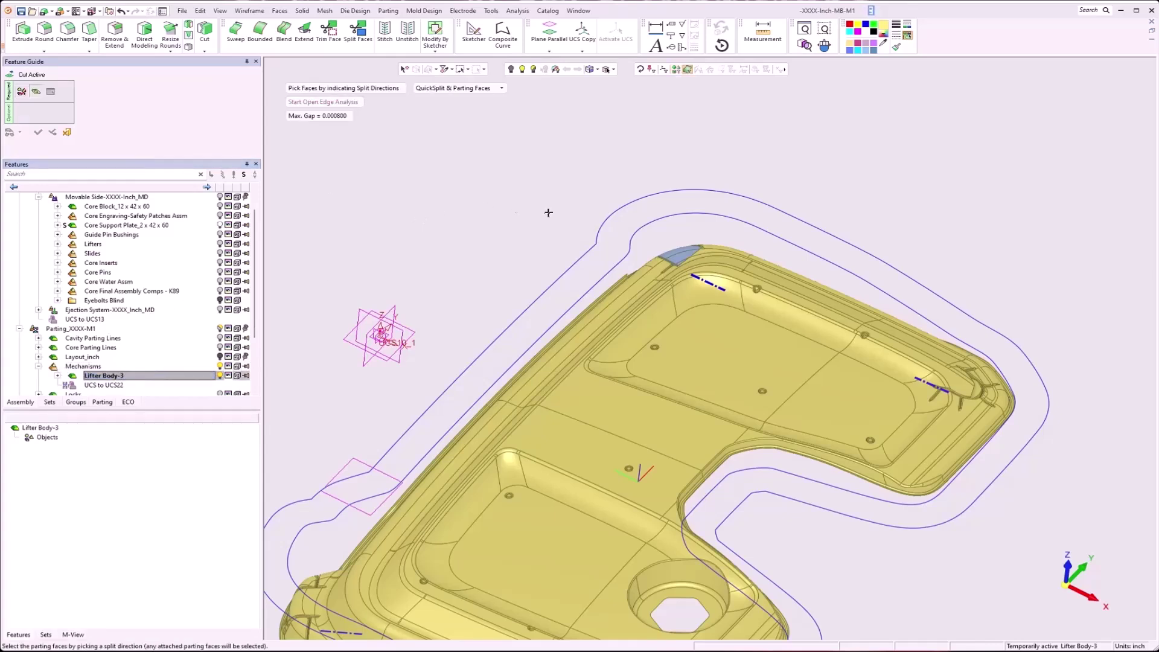
{"action": "left_click", "coordinate": [674, 256]}
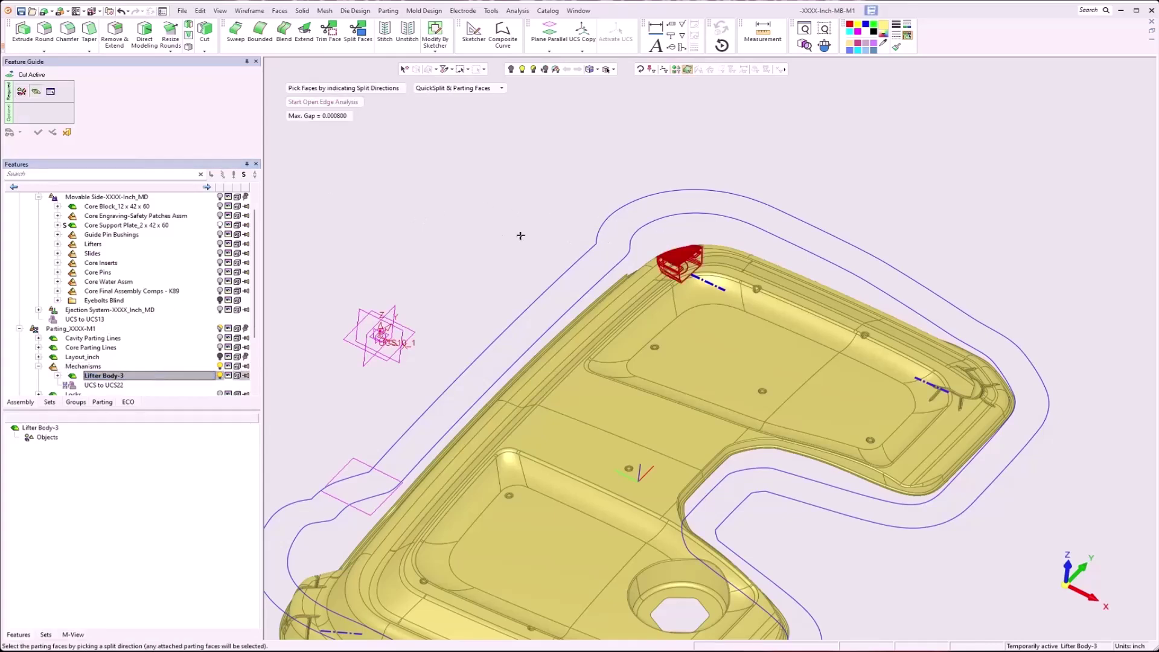
{"action": "middle_click", "coordinate": [475, 230]}
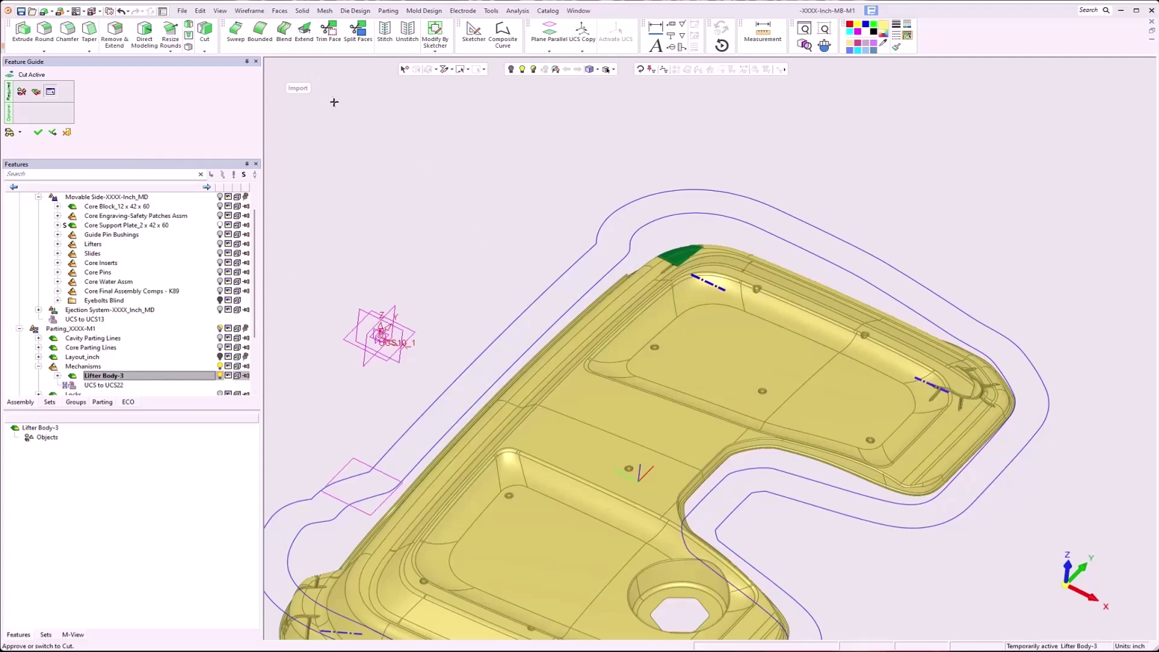
{"action": "left_click", "coordinate": [37, 132]}
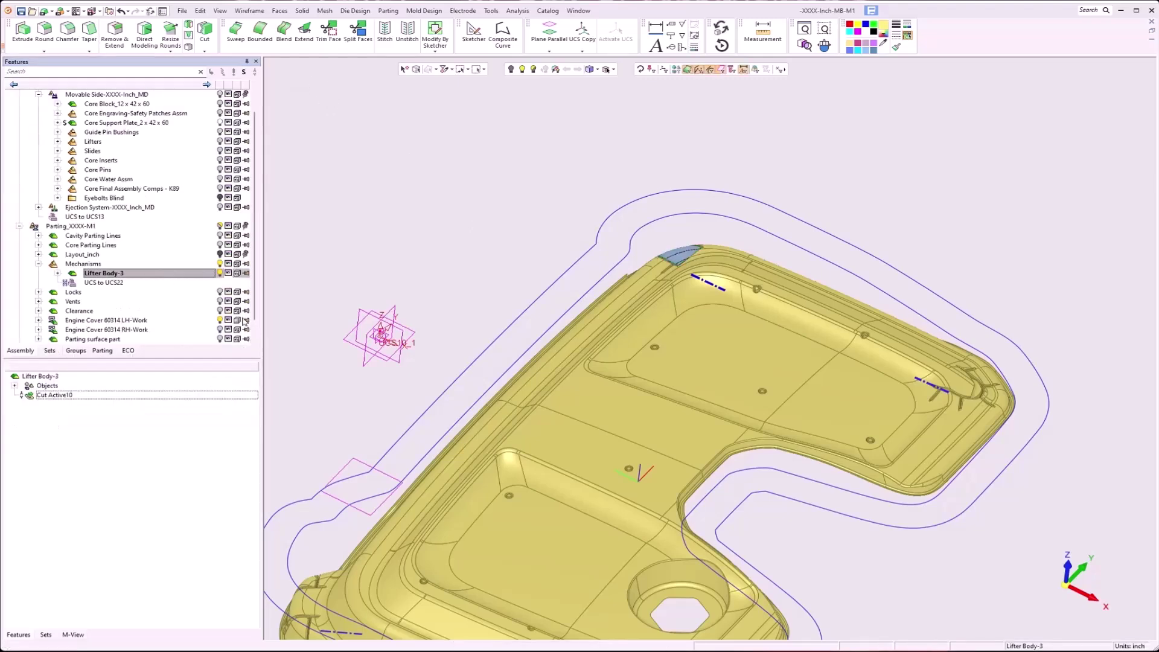
Hide Engine Cover 60314 LH-Work and start a sketch on the default plane in Lifter Body-3
{"action": "left_click", "coordinate": [221, 320]}
{"action": "middle_click_drag", "start_coordinate": [656, 364], "coordinate": [570, 439]}
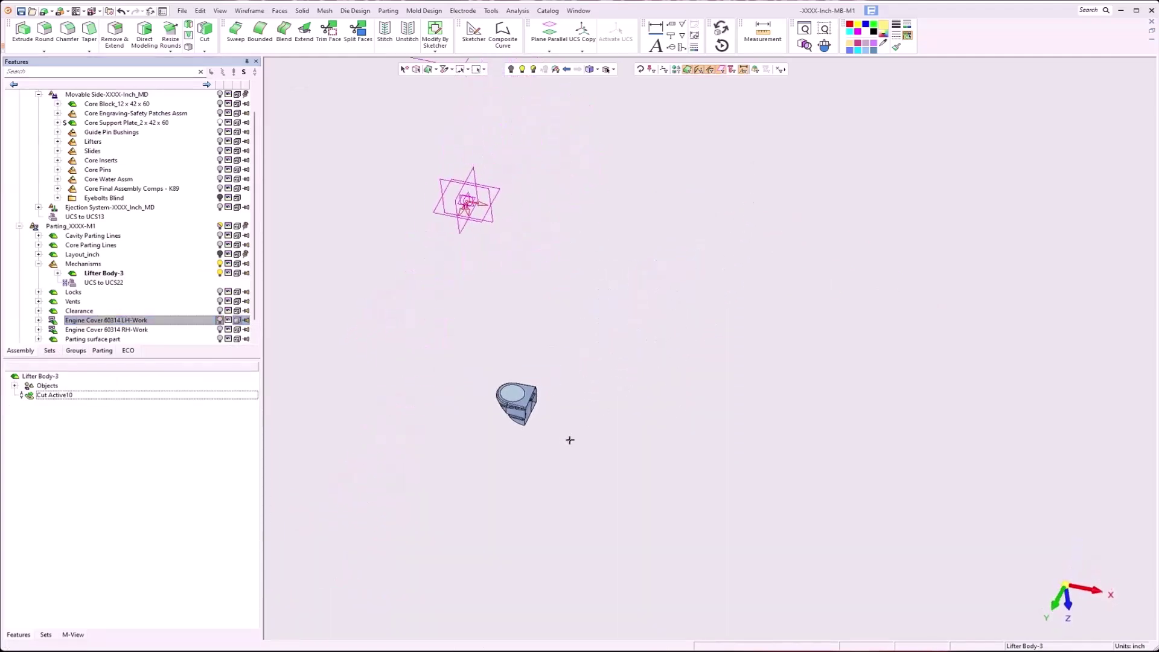
{"action": "right_click", "coordinate": [658, 345]}
{"action": "left_click", "coordinate": [686, 377]}
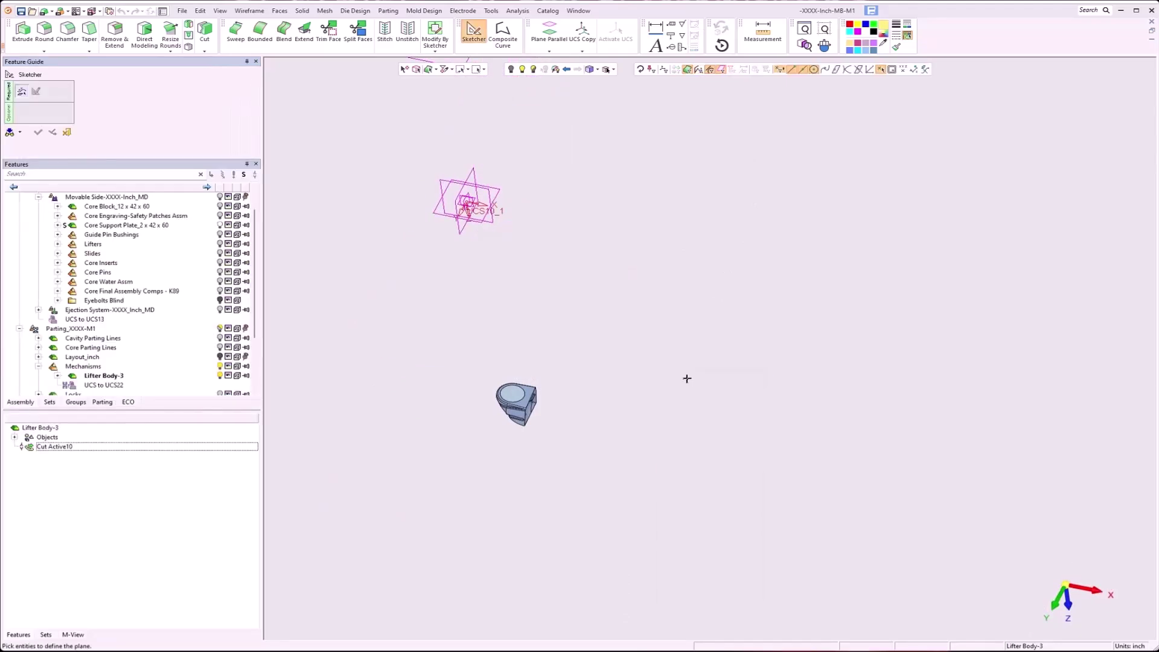
{"action": "middle_click", "coordinate": [687, 396]}
View the lifter normal to the sketch plane and project the lifter's straight edge as a sketch reference
{"action": "mouse_move", "coordinate": [1040, 573]}
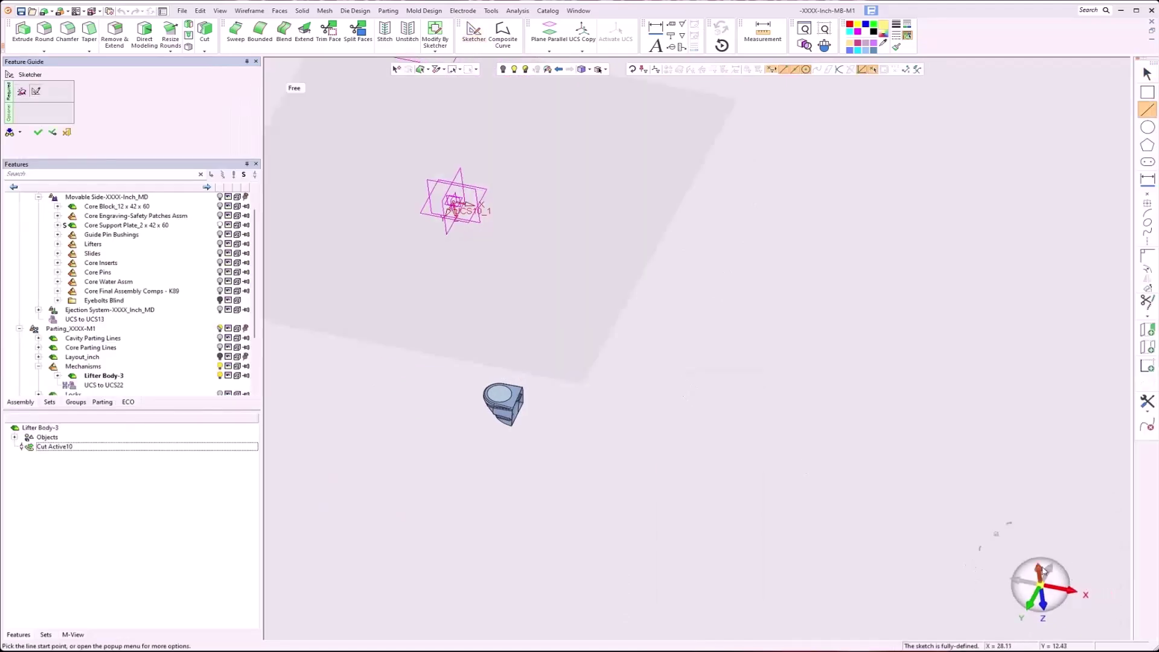
{"action": "left_click_drag", "start_coordinate": [1043, 571], "coordinate": [894, 556]}
{"action": "scroll", "coordinate": [577, 461], "scroll_direction": "up", "scroll_amount": 3}
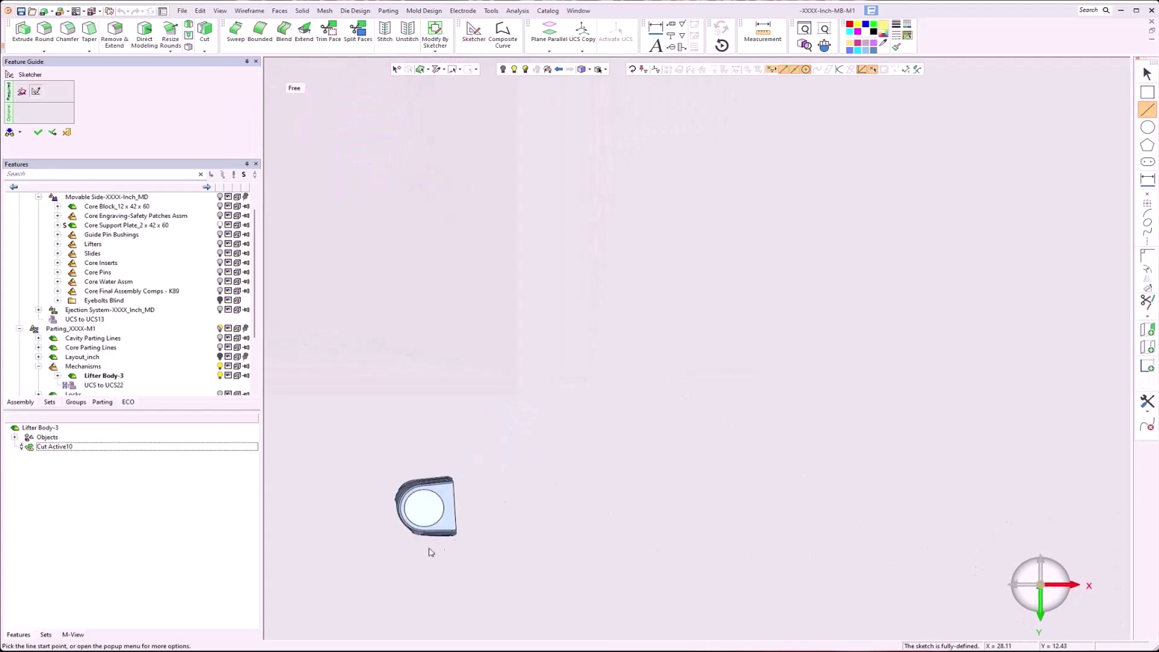
{"action": "middle_click_drag", "start_coordinate": [397, 556], "coordinate": [606, 359], "text": "ctrl"}
{"action": "scroll", "coordinate": [626, 355], "scroll_direction": "up", "scroll_amount": 2}
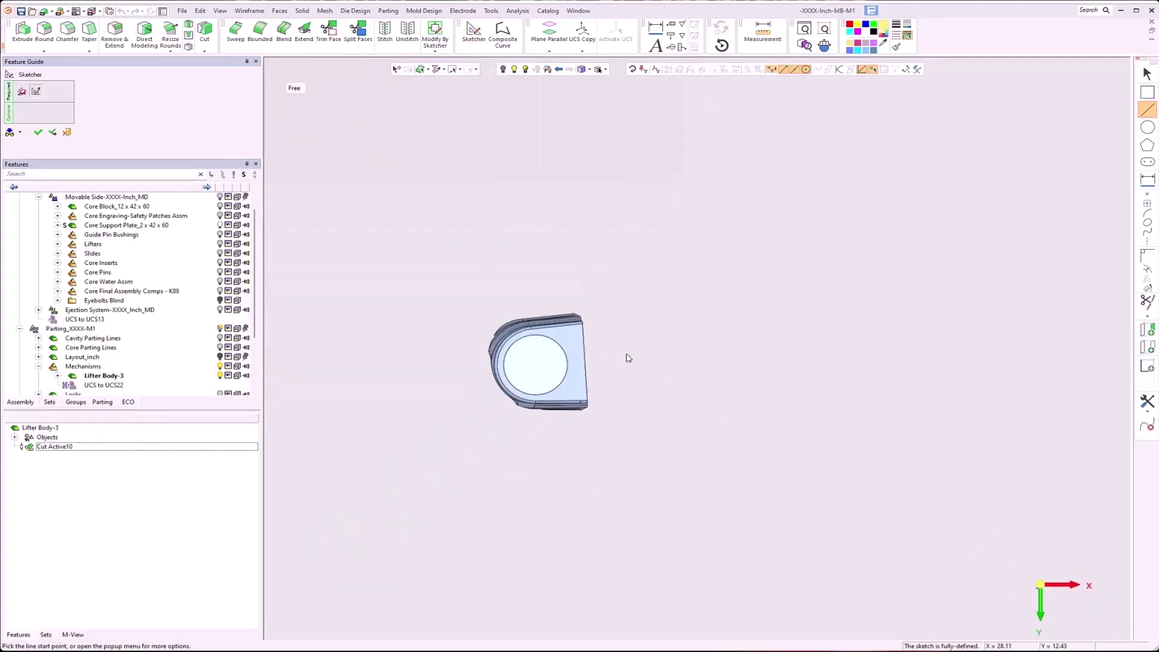
{"action": "left_click", "coordinate": [1147, 347]}
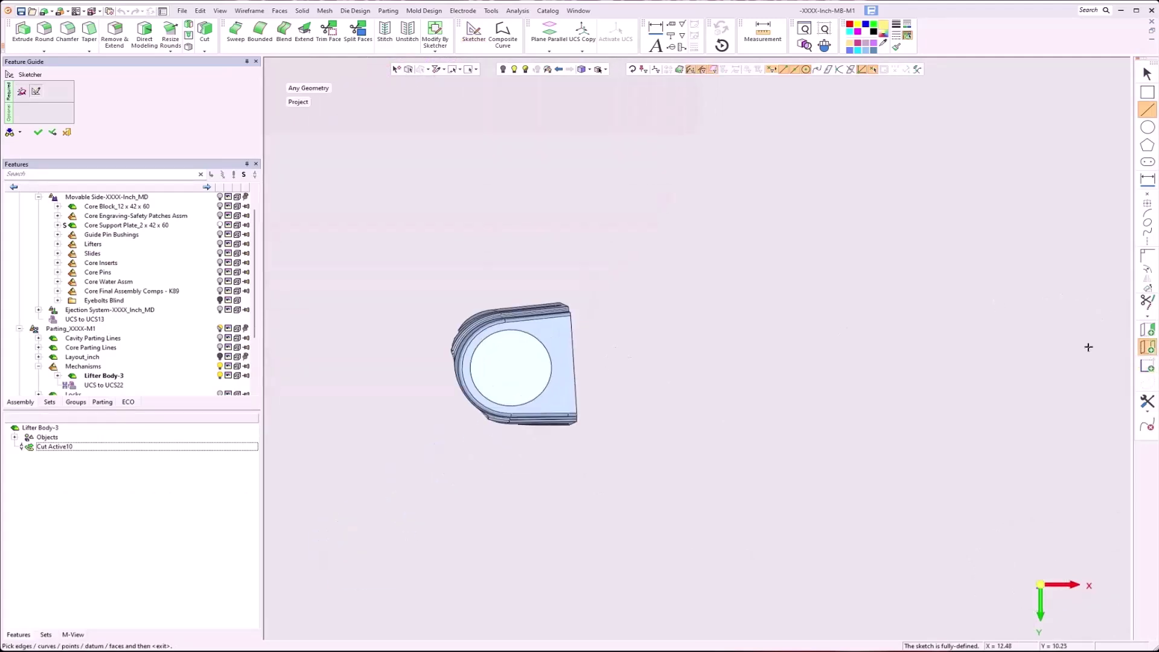
{"action": "left_click", "coordinate": [578, 402]}
{"action": "middle_click", "coordinate": [707, 400]}
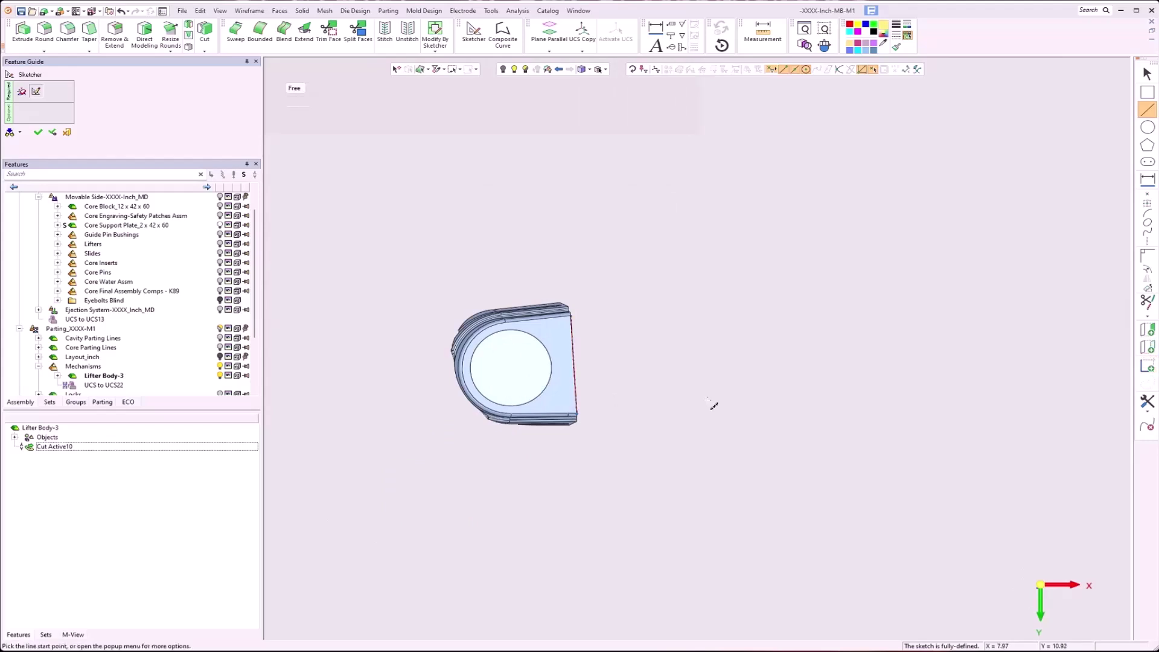
Sketch a line beside the lifter parallel to the reference edge and offset it 1.5 in away from the lifter
{"action": "left_click", "coordinate": [612, 253]}
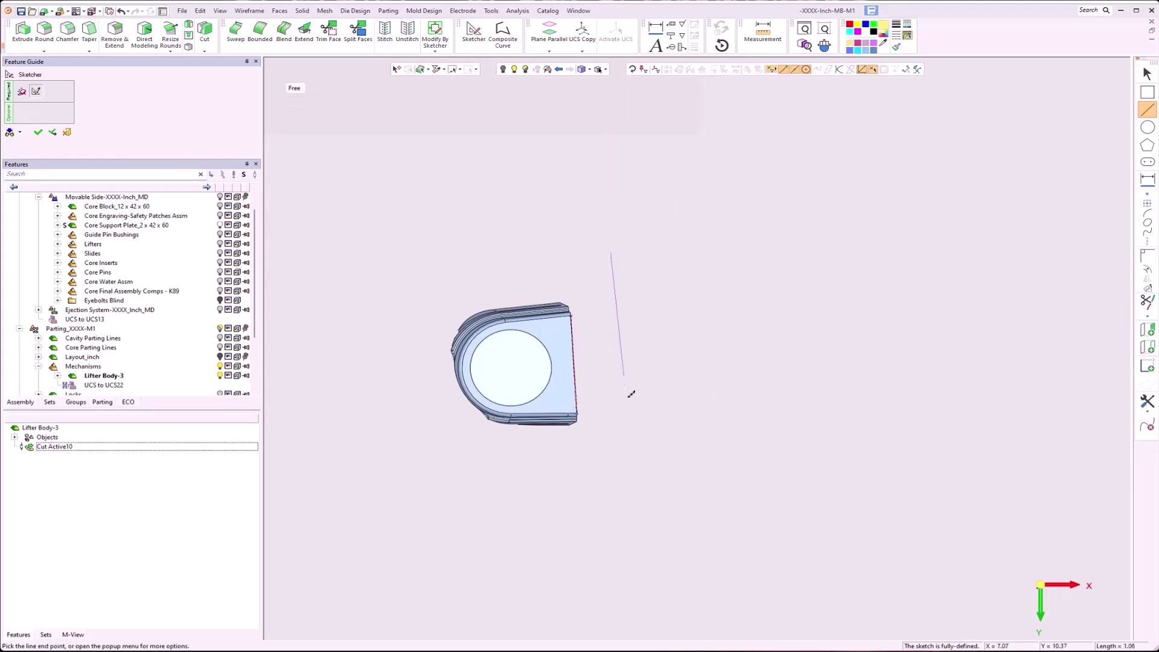
{"action": "left_click", "coordinate": [627, 506]}
{"action": "middle_click", "coordinate": [819, 396]}
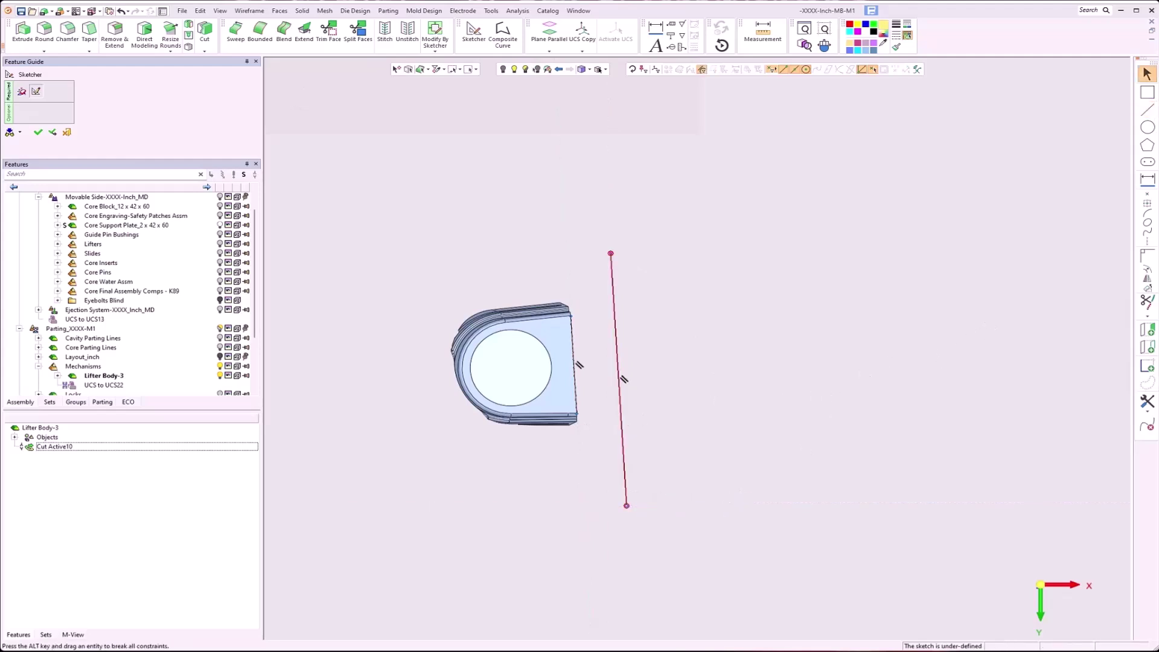
{"action": "left_click", "coordinate": [1148, 269]}
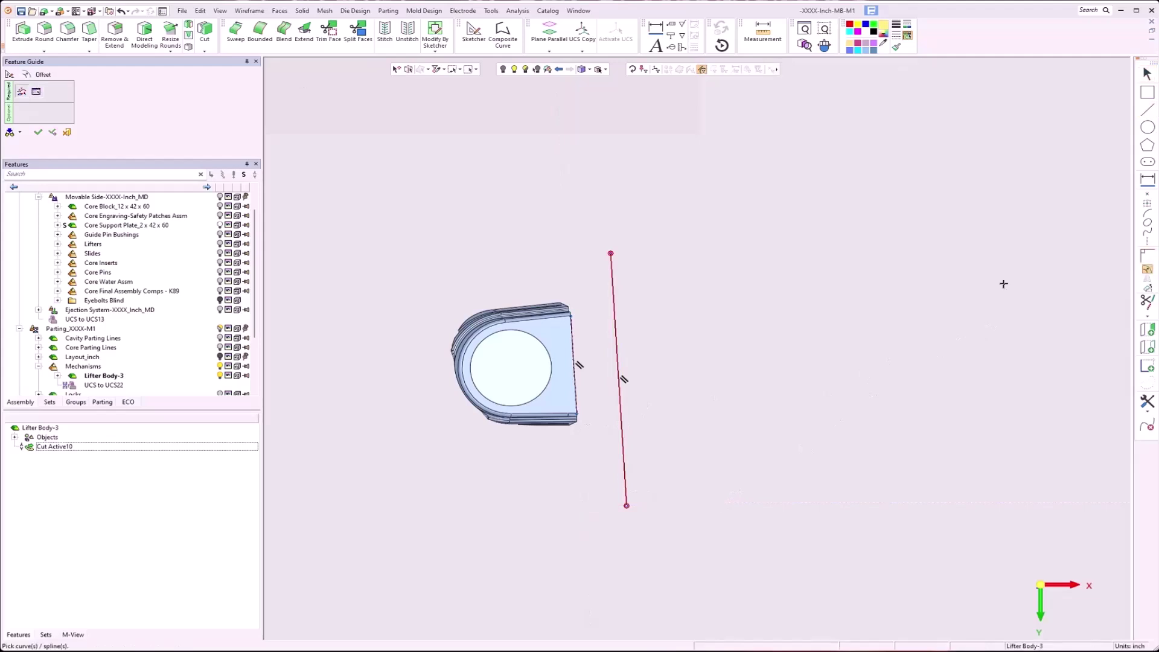
{"action": "middle_click", "coordinate": [767, 324]}
{"action": "middle_click", "coordinate": [634, 227]}
{"action": "left_click", "coordinate": [635, 220]}
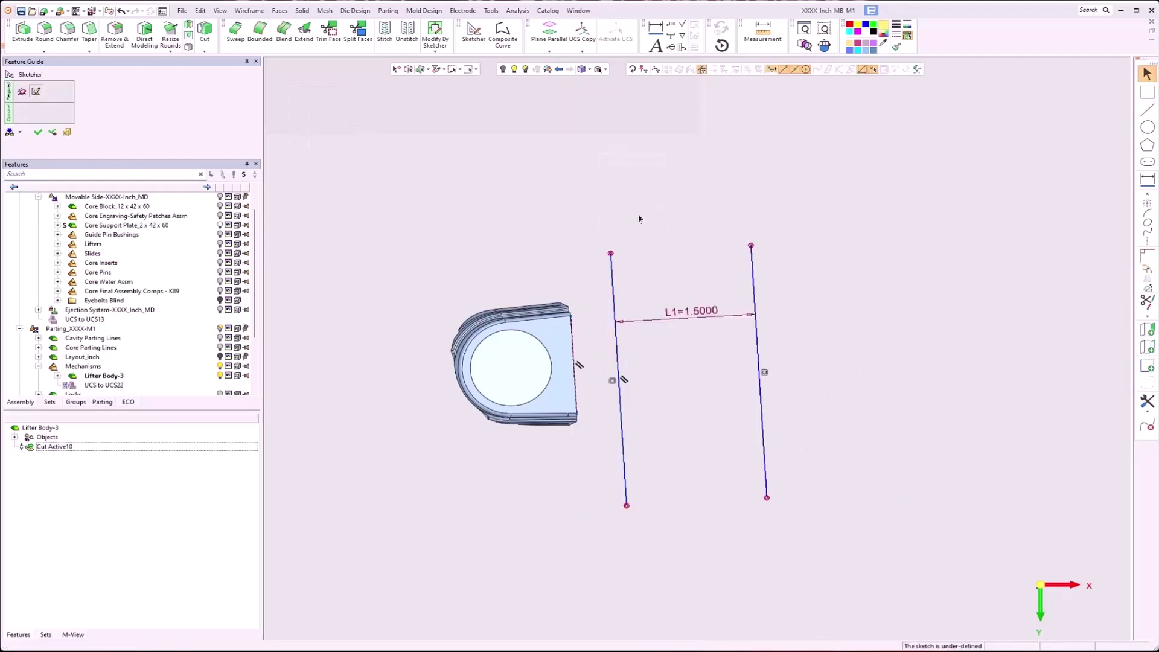
Connect both ends of the two parallel lines with lines to form a closed four-sided profile
{"action": "right_click", "coordinate": [765, 178]}
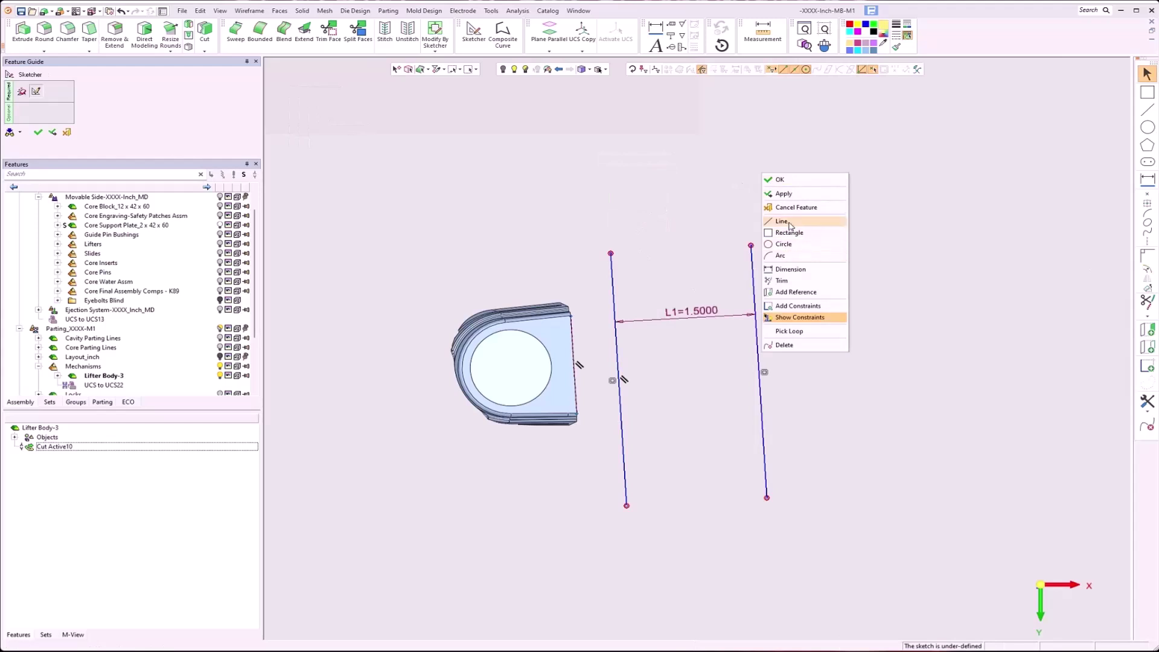
{"action": "left_click", "coordinate": [791, 225]}
{"action": "left_click", "coordinate": [613, 253]}
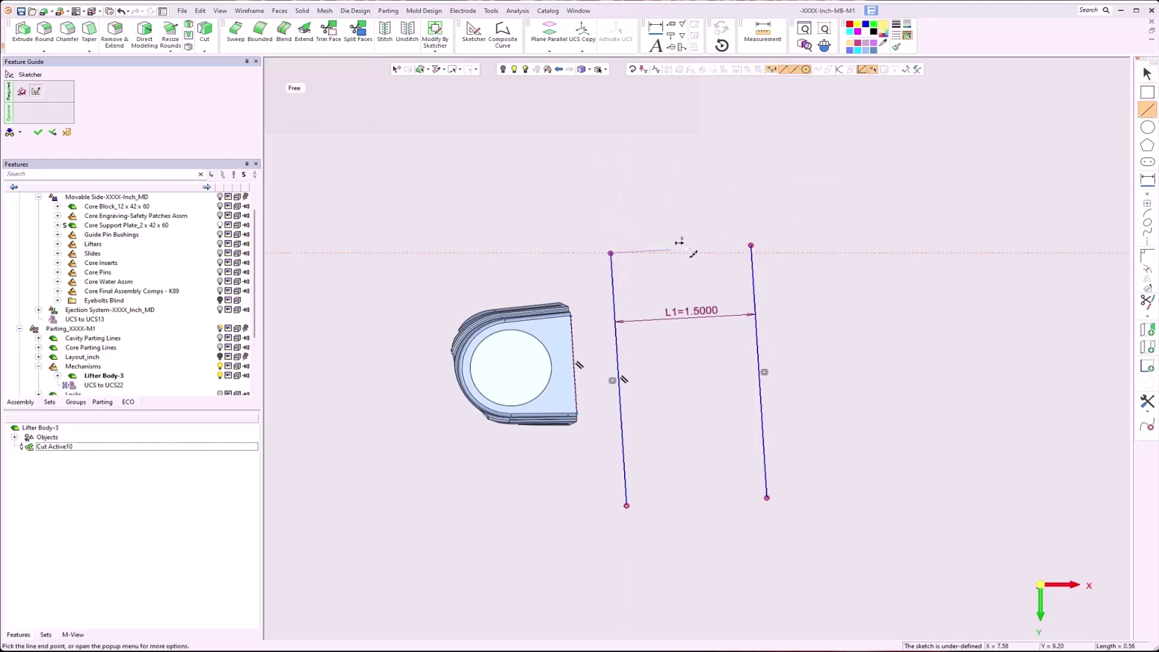
{"action": "left_click", "coordinate": [751, 246]}
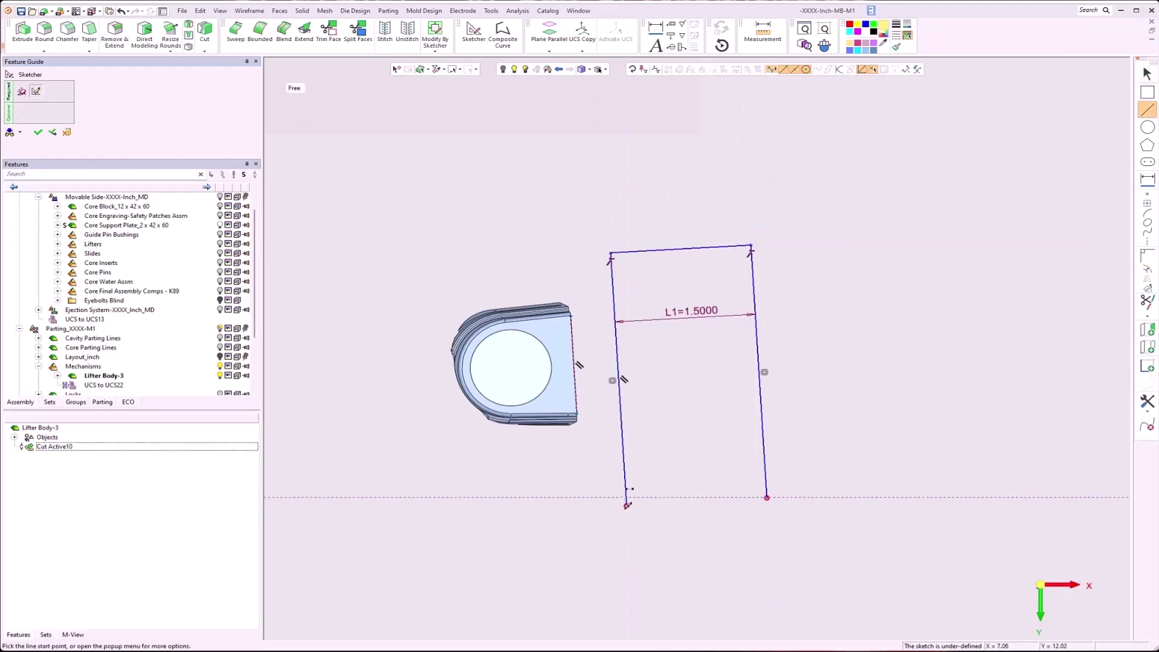
{"action": "left_click", "coordinate": [628, 507]}
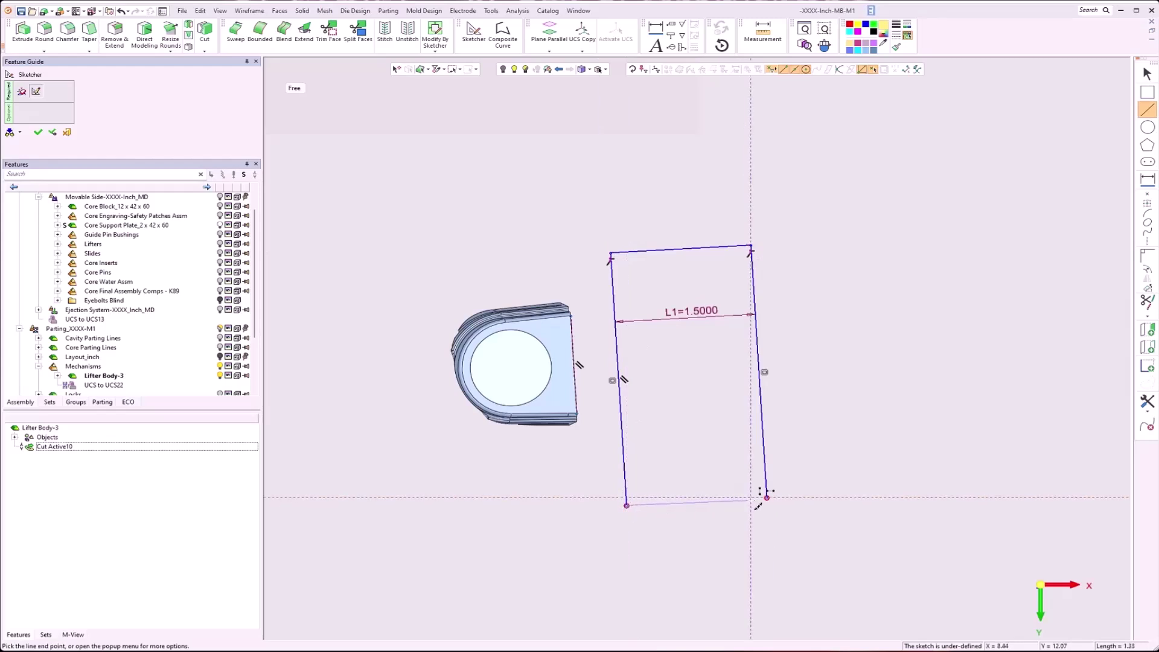
{"action": "left_click", "coordinate": [767, 498]}
Add equal constraints to both pairs of opposite sides of the four-sided profile
{"action": "right_click", "coordinate": [704, 431]}
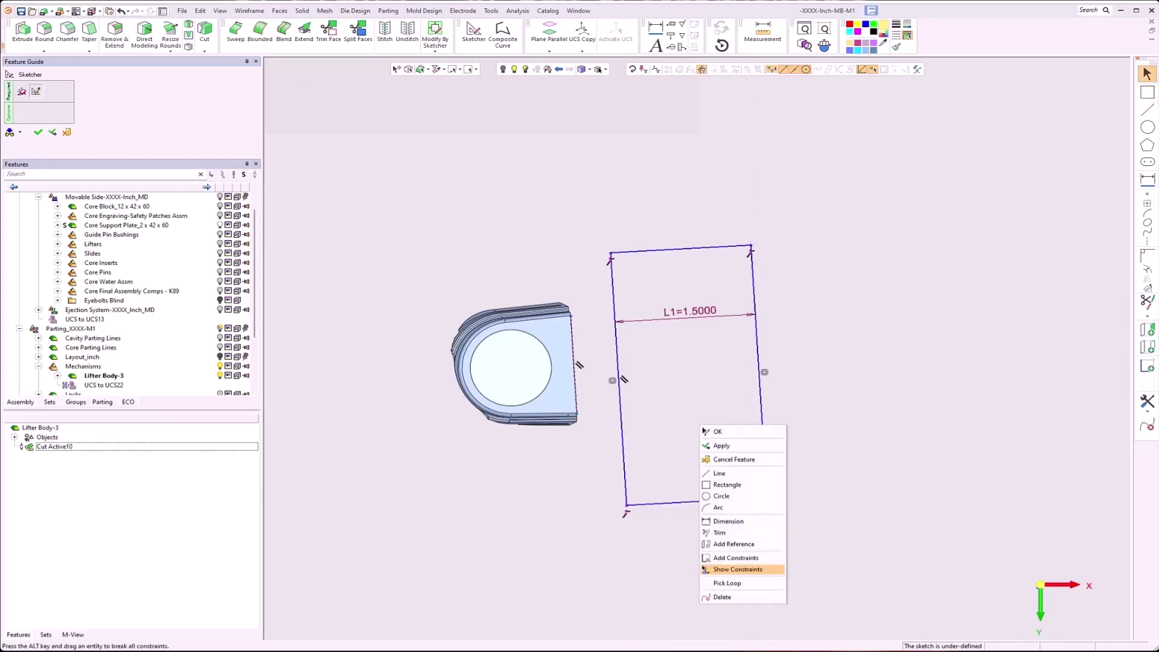
{"action": "left_click", "coordinate": [727, 559]}
{"action": "left_click", "coordinate": [626, 361]}
{"action": "left_click", "coordinate": [756, 350]}
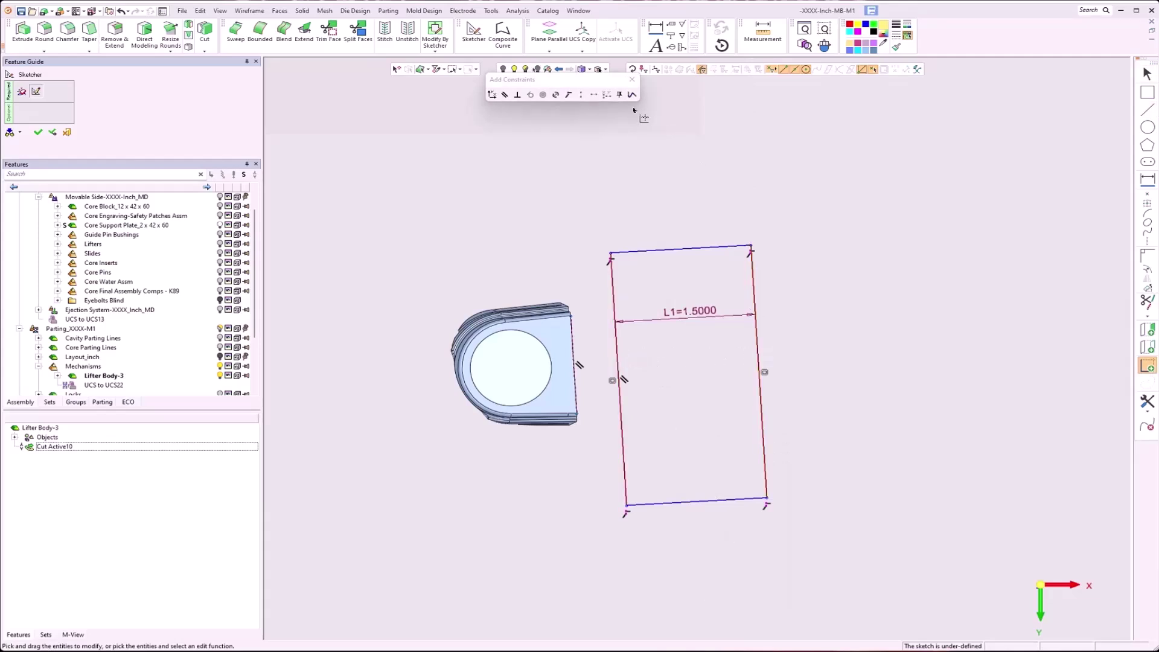
{"action": "left_click", "coordinate": [558, 95]}
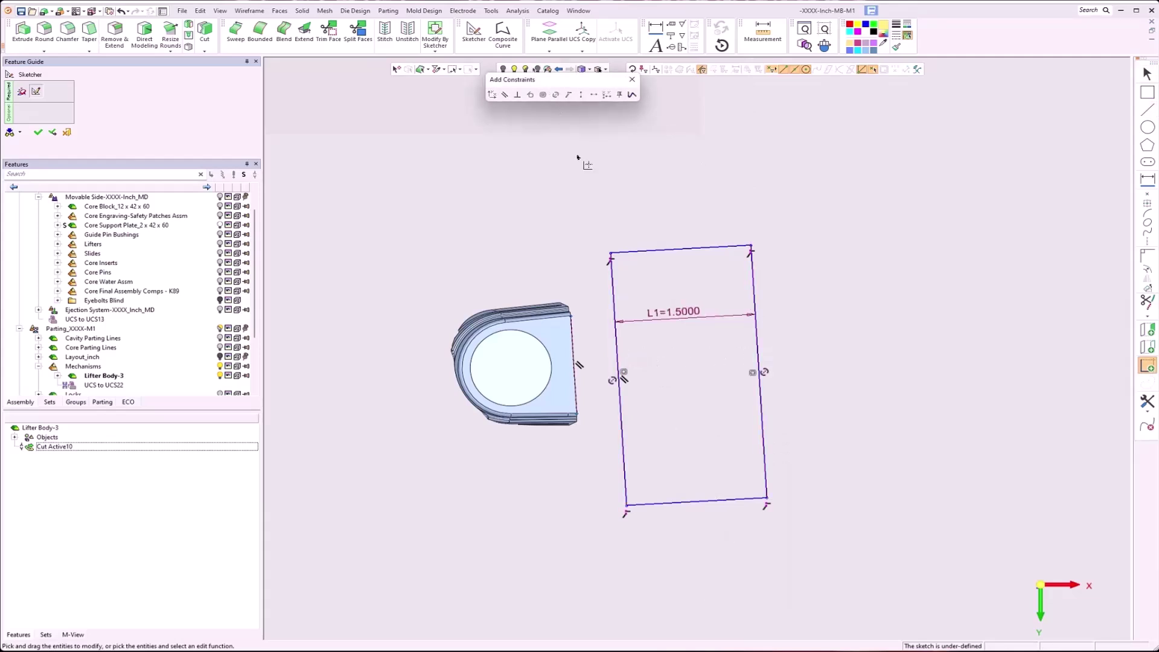
{"action": "left_click", "coordinate": [655, 252]}
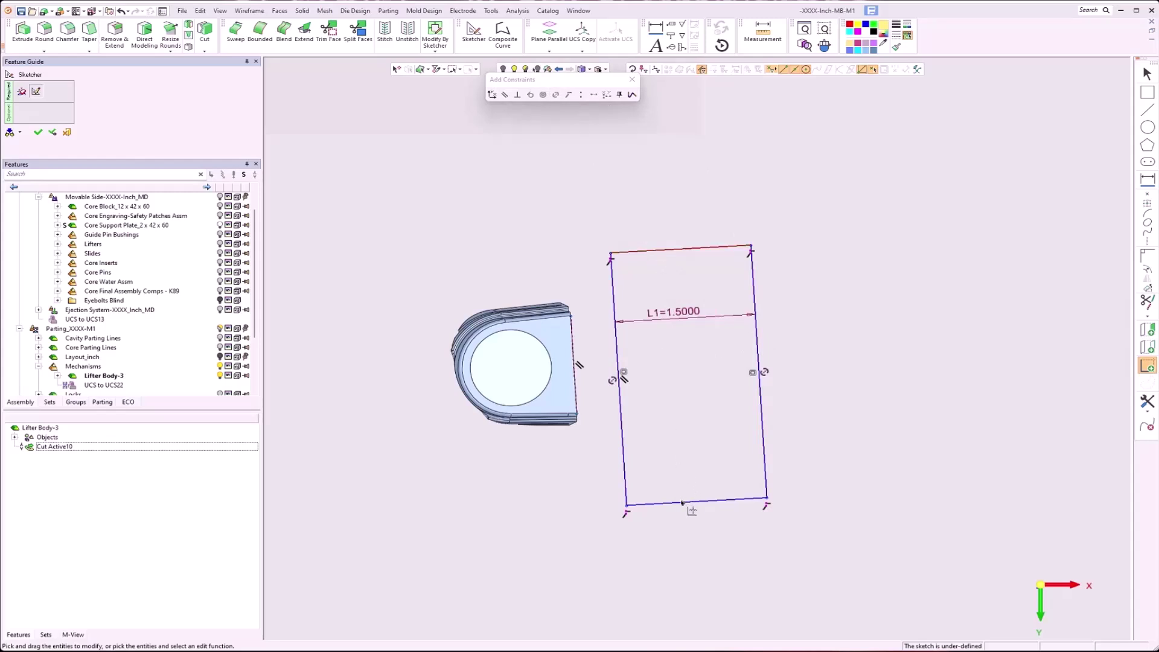
{"action": "left_click", "coordinate": [690, 502]}
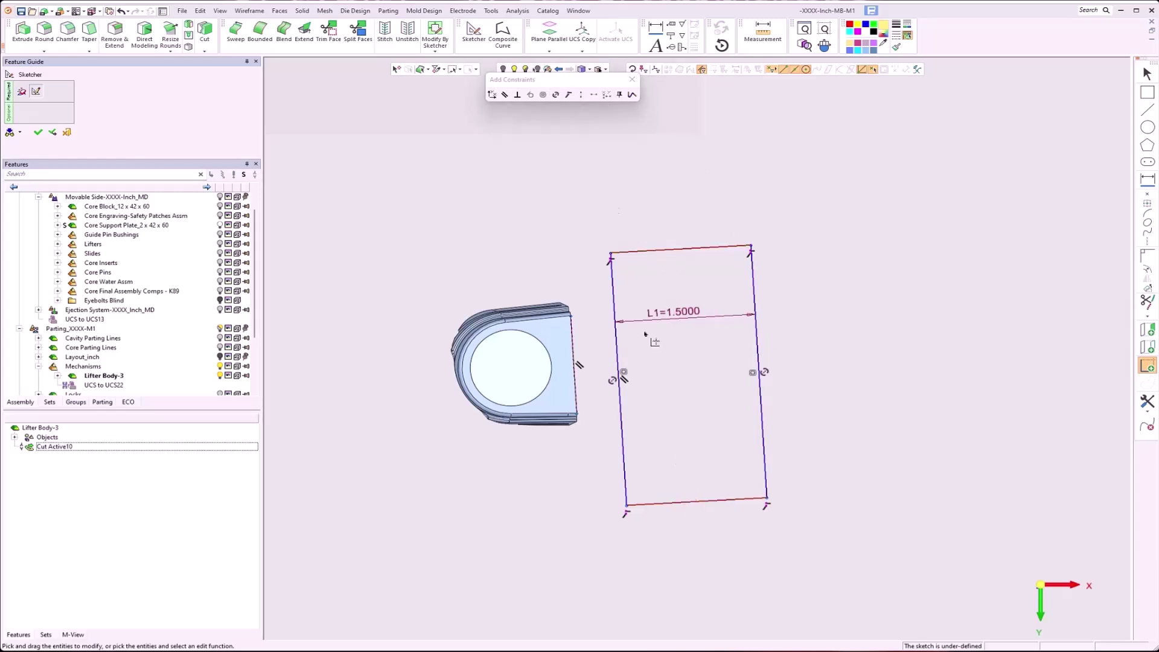
{"action": "left_click", "coordinate": [555, 95]}
Sketch a reference line about 0.34 in long from the midpoint of the lifter's straight edge, parallel to the profile's short sides
{"action": "right_click", "coordinate": [673, 187]}
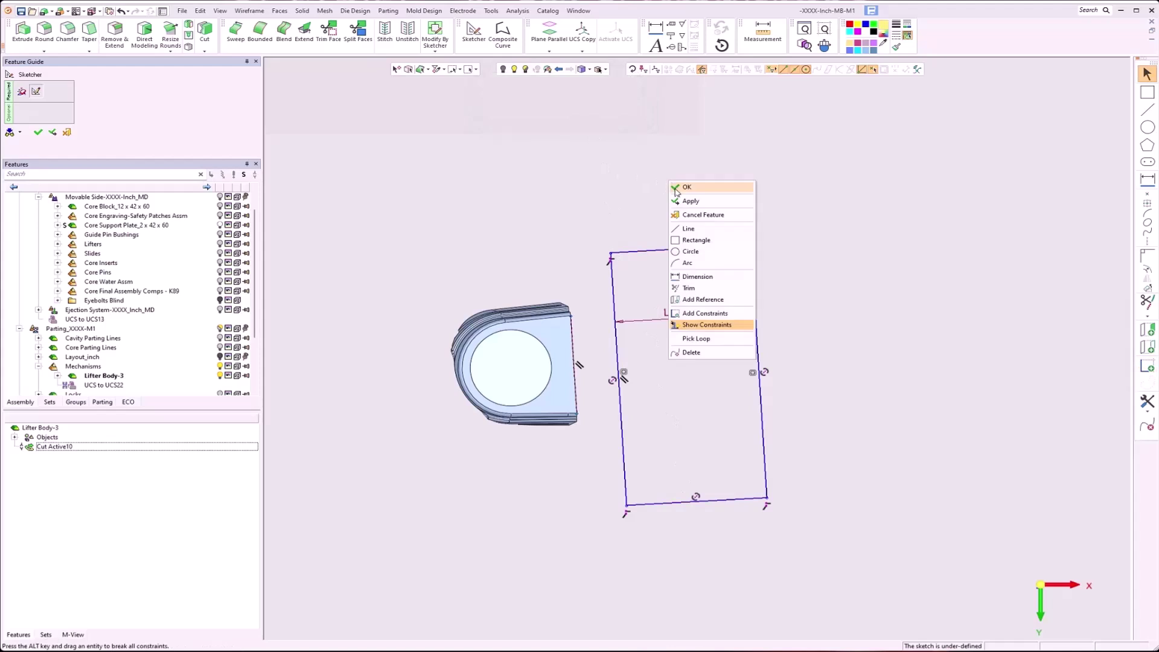
{"action": "left_click", "coordinate": [688, 233]}
{"action": "scroll", "coordinate": [676, 392], "scroll_direction": "up", "scroll_amount": 3}
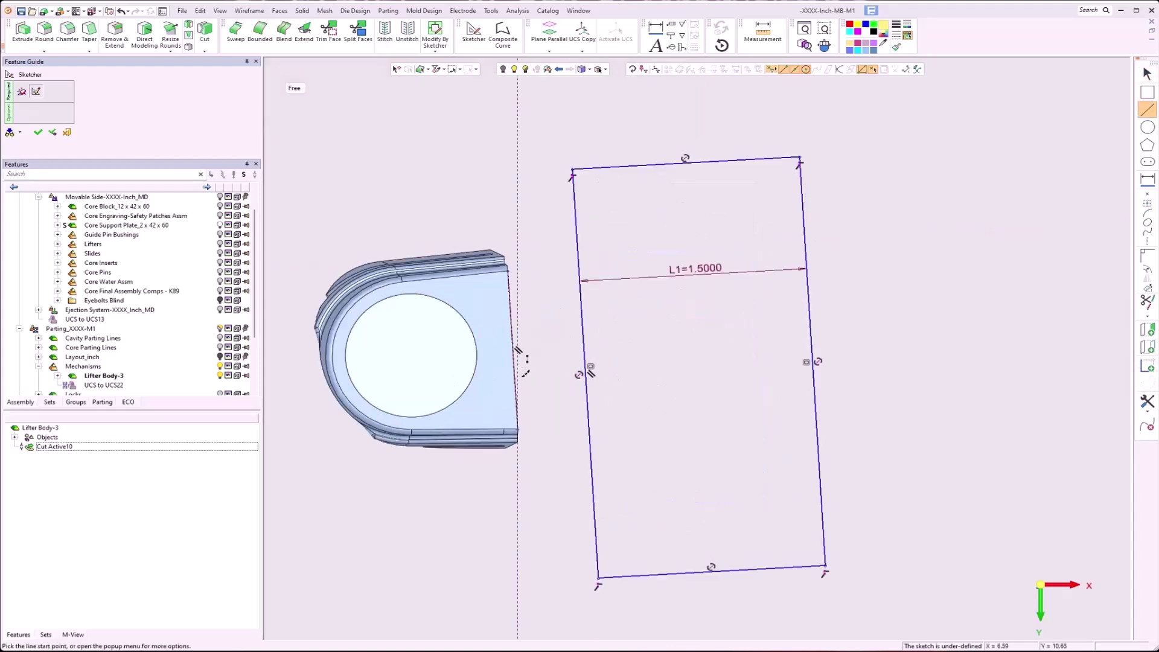
{"action": "left_click", "coordinate": [518, 349]}
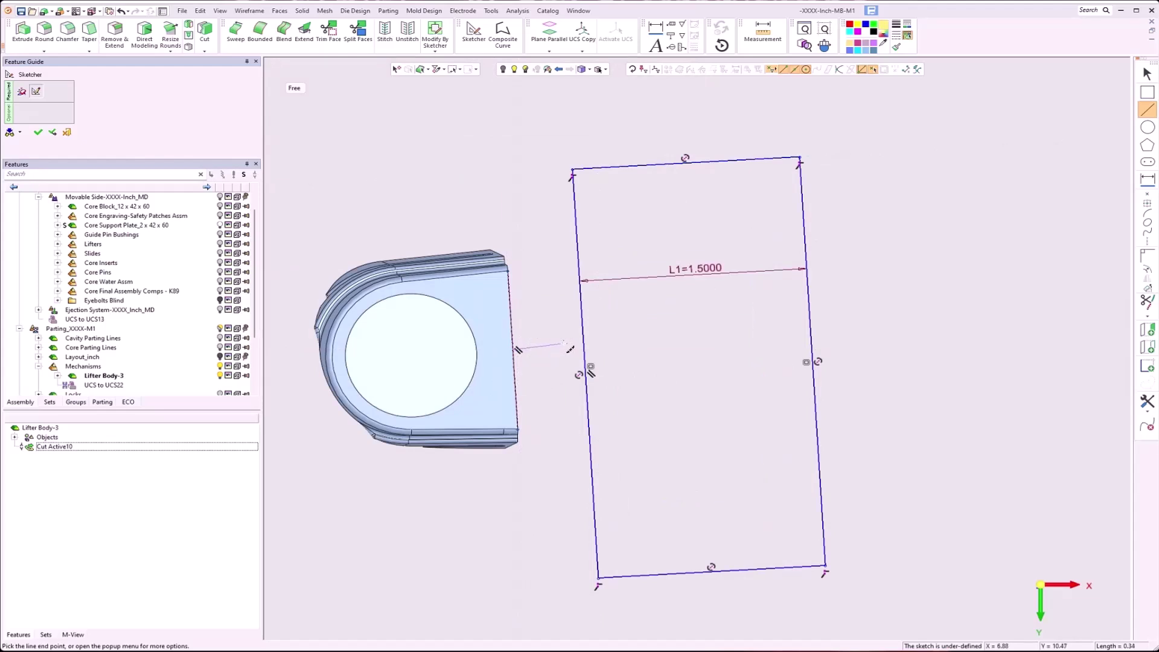
{"action": "left_click", "coordinate": [564, 347]}
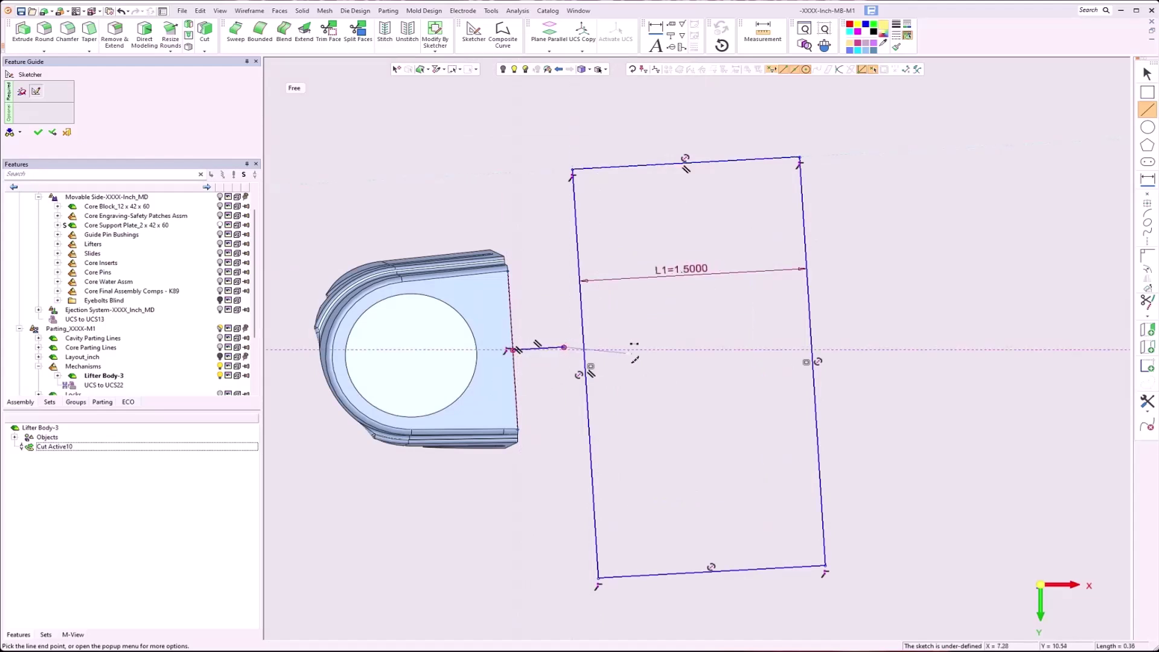
{"action": "key", "text": "Escape"}
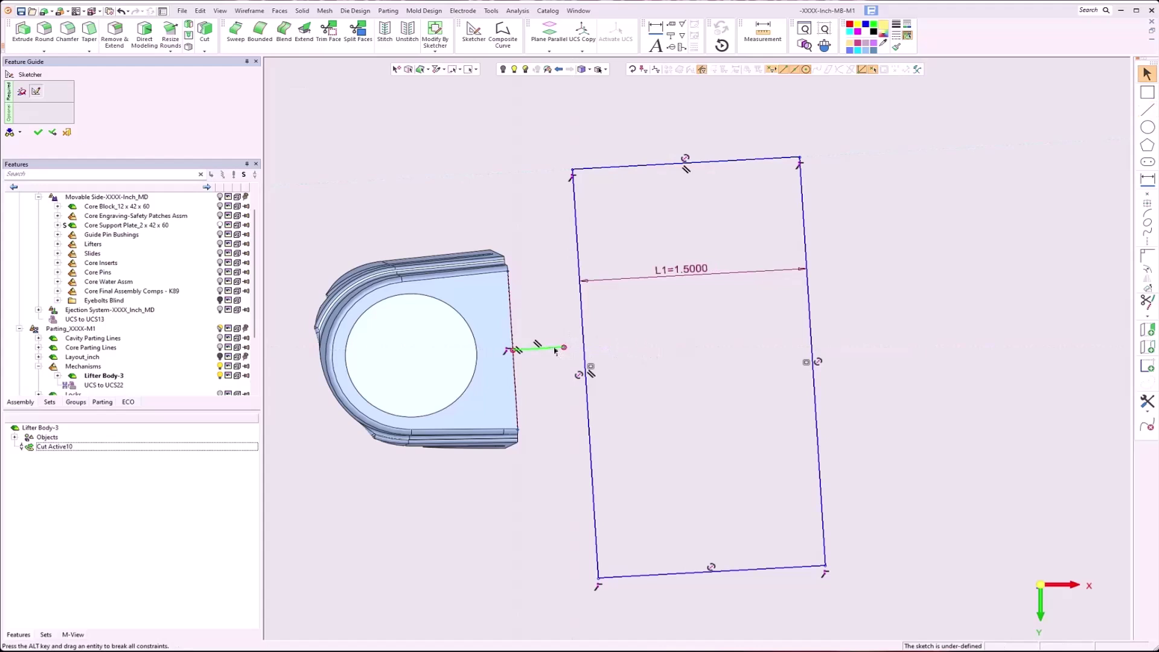
Dimension the profile's width between its long sides and its length between its short sides
{"action": "right_click", "coordinate": [1007, 293]}
{"action": "left_click", "coordinate": [1050, 392]}
{"action": "left_click", "coordinate": [810, 243]}
{"action": "left_click", "coordinate": [579, 231]}
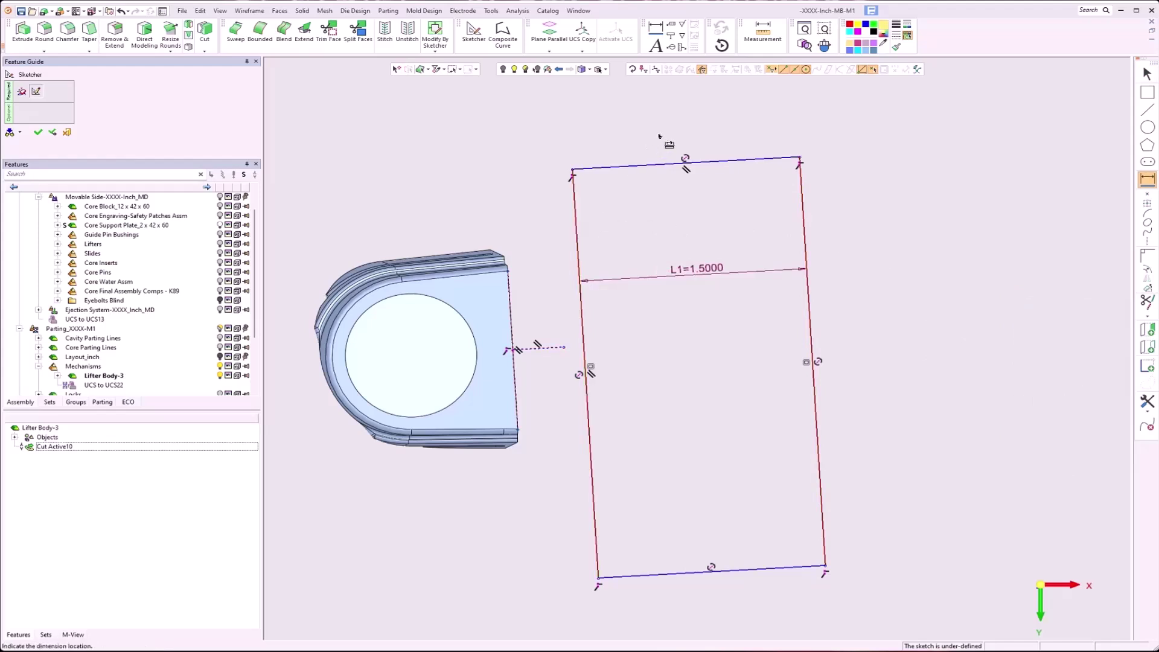
{"action": "left_click", "coordinate": [746, 165]}
{"action": "left_click", "coordinate": [792, 568]}
{"action": "left_click", "coordinate": [883, 412]}
{"action": "middle_click", "coordinate": [937, 375]}
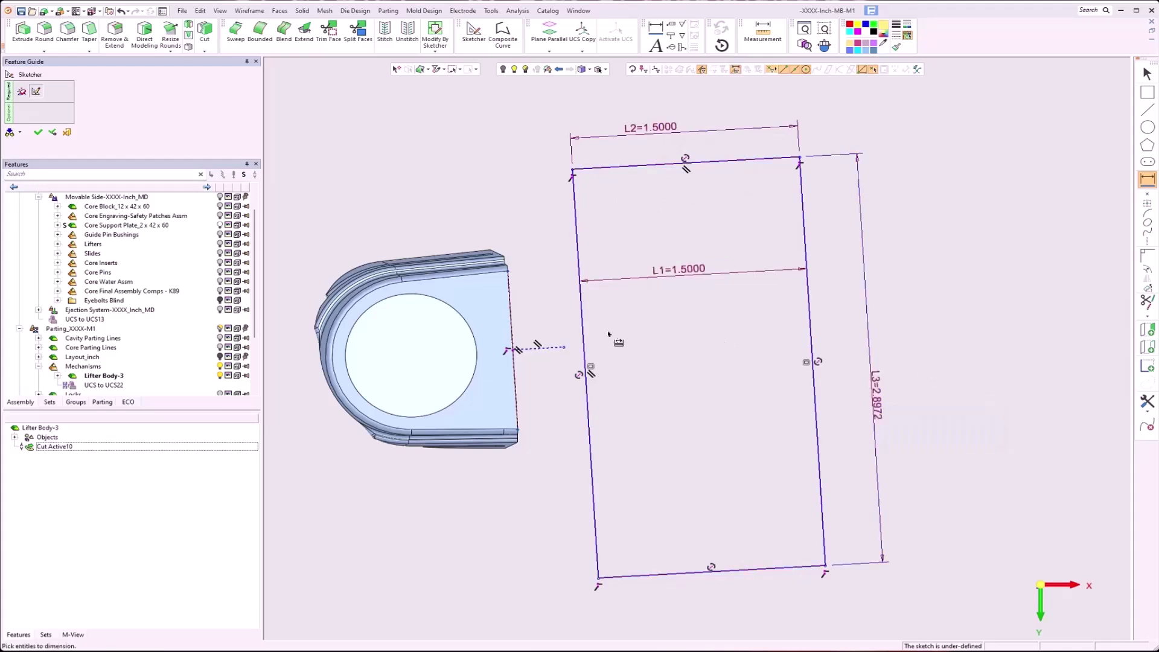
Dimension the reference line at the lifter's straight edge and set its length to 0.05 in
{"action": "left_click", "coordinate": [546, 375]}
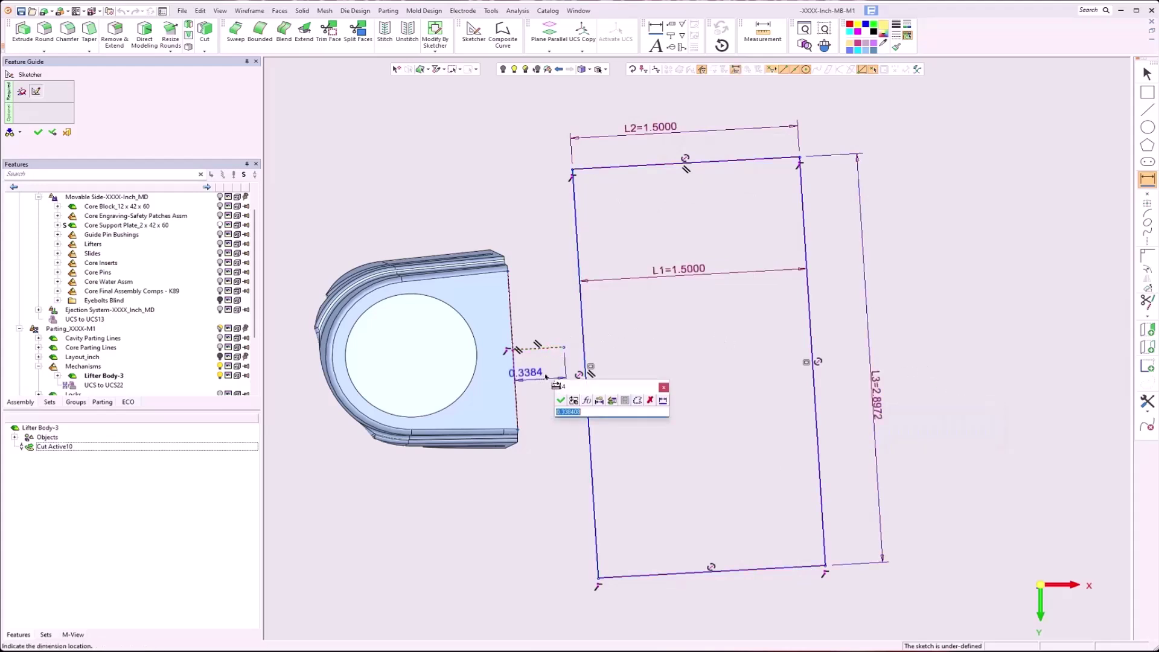
{"action": "type", "text": "0.05"}
{"action": "key", "text": "Return"}
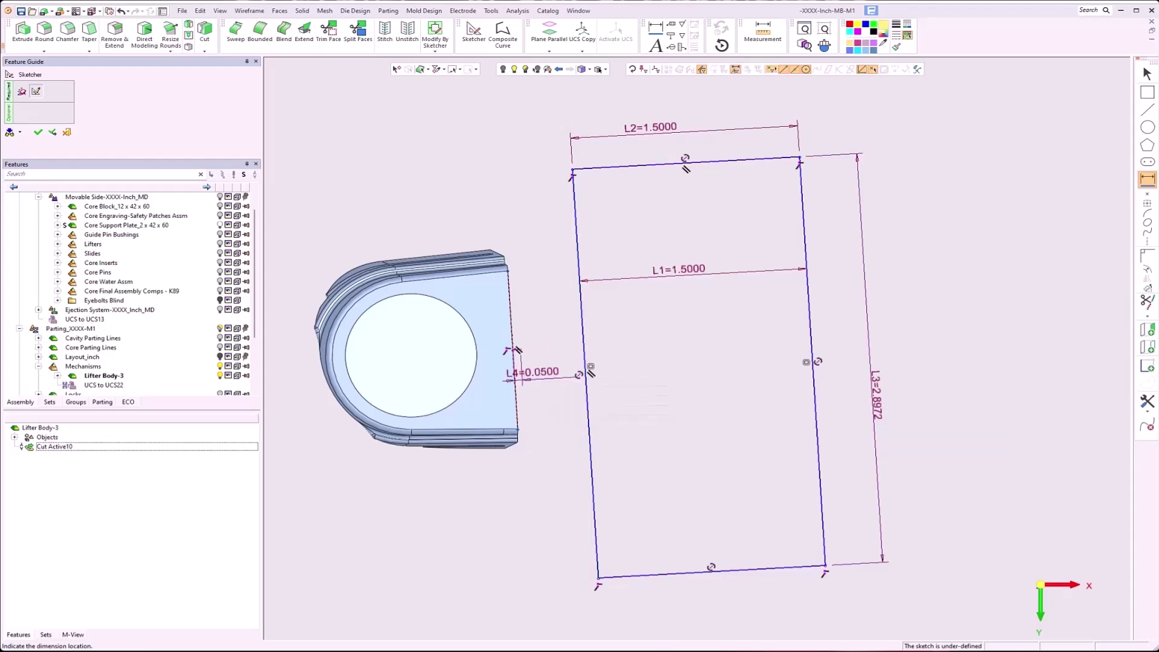
Constrain the midpoint of the profile's long side nearest the lifter to coincide with the reference line's free end
{"action": "right_click", "coordinate": [665, 411]}
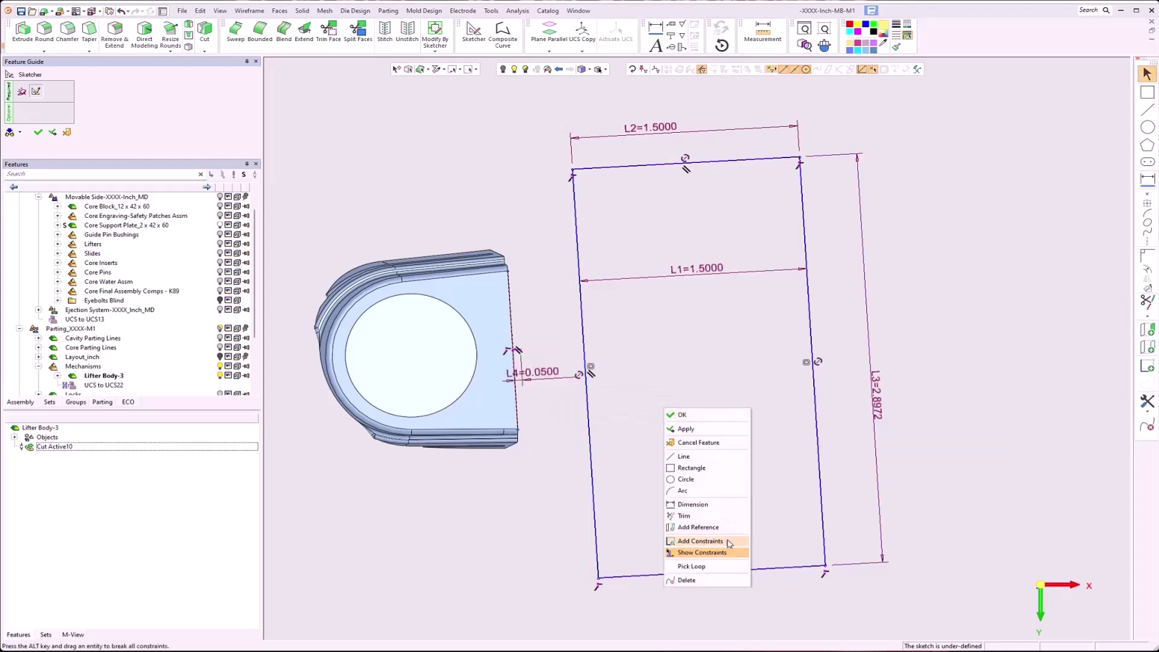
{"action": "left_click", "coordinate": [730, 541]}
{"action": "left_click", "coordinate": [589, 366]}
{"action": "left_click", "coordinate": [586, 376]}
{"action": "left_click", "coordinate": [588, 375]}
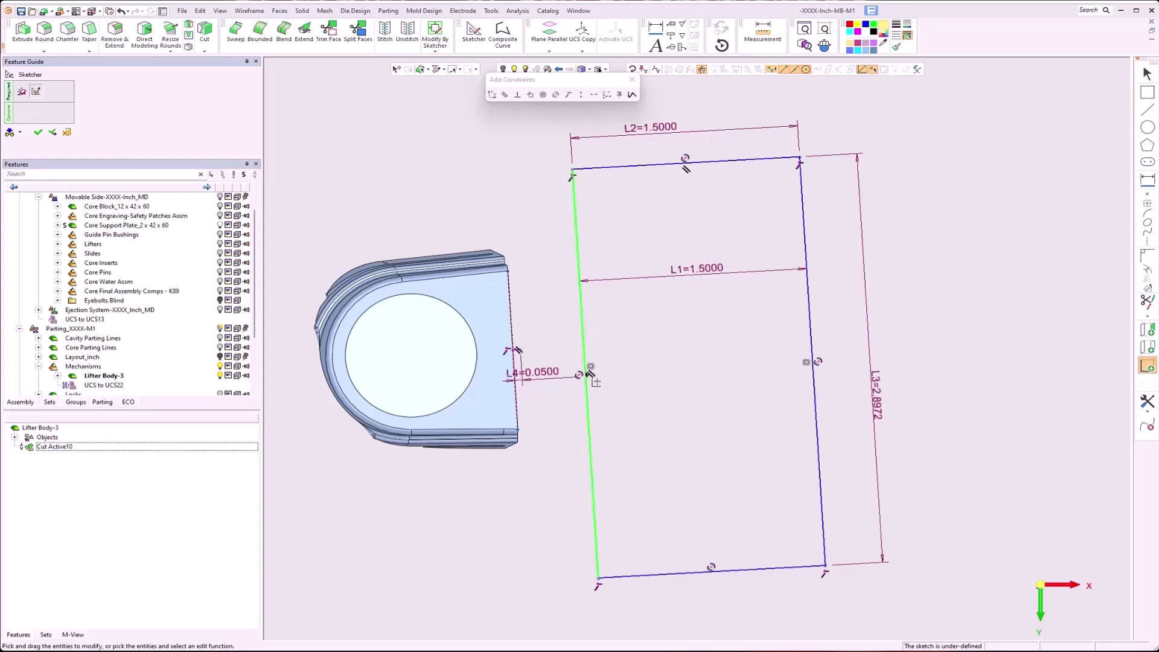
{"action": "scroll", "coordinate": [527, 357], "scroll_direction": "up", "scroll_amount": 2}
{"action": "left_click", "coordinate": [517, 348]}
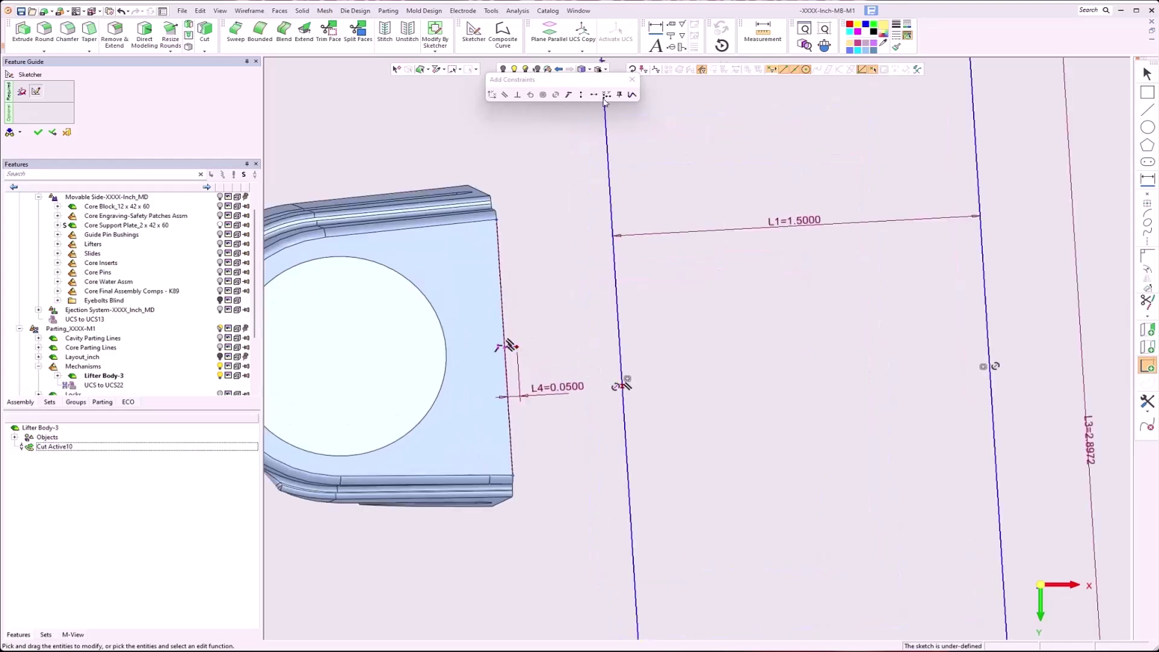
{"action": "left_click", "coordinate": [570, 95]}
{"action": "scroll", "coordinate": [675, 318], "scroll_direction": "down", "scroll_amount": 3}
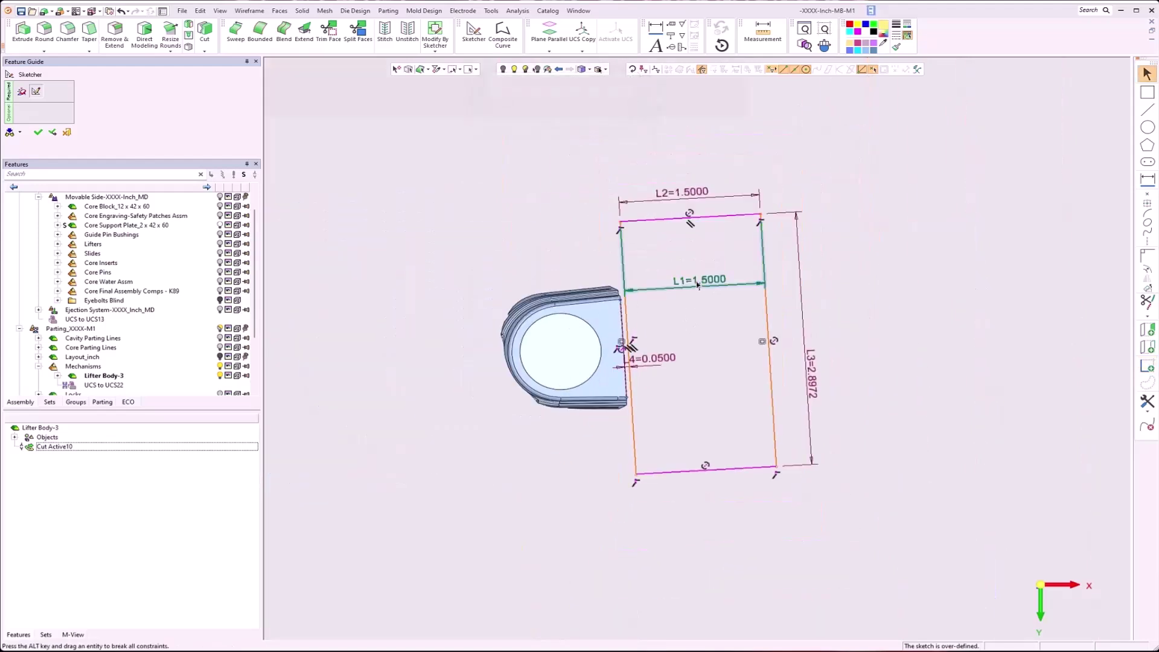
Delete the redundant width dimension between the long sides, set the profile's length to 2.125 in, and finish the sketch
{"action": "left_click", "coordinate": [696, 282]}
{"action": "key", "text": "Delete"}
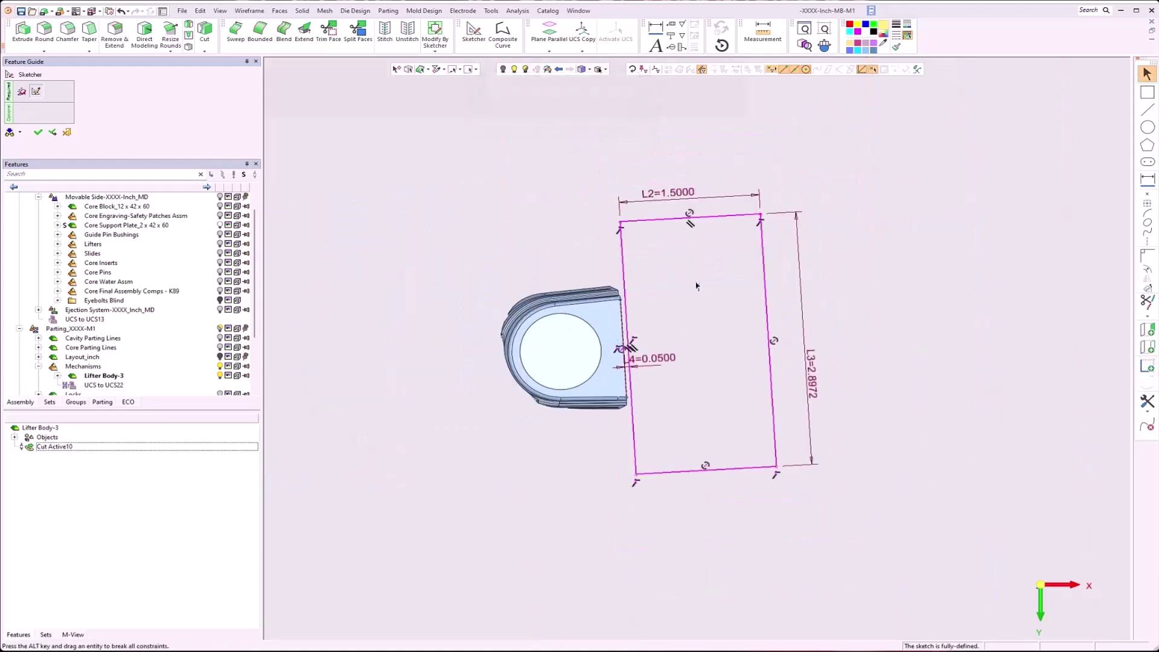
{"action": "double_click", "coordinate": [814, 375]}
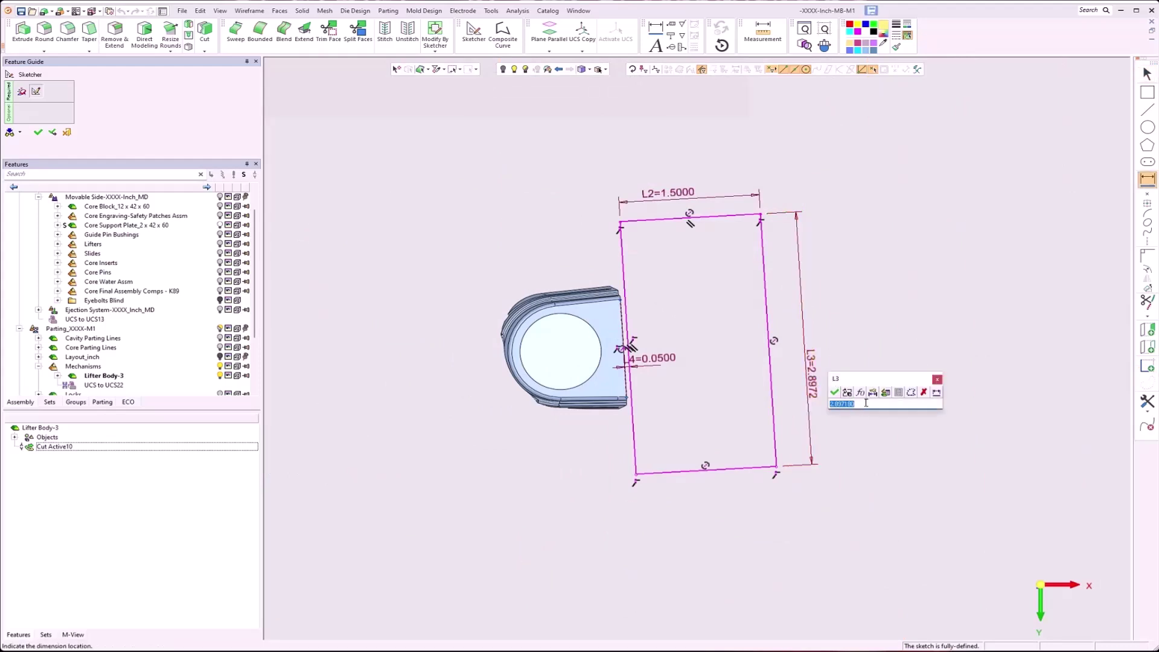
{"action": "type", "text": "2.125"}
{"action": "key", "text": "Return"}
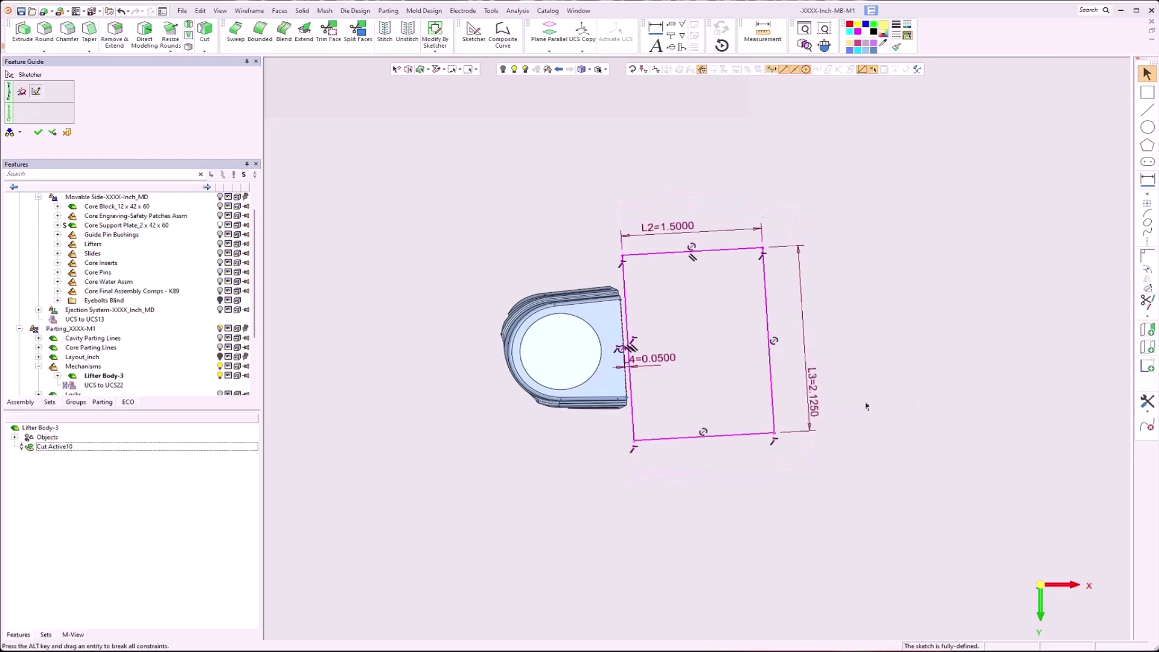
{"action": "right_click", "coordinate": [541, 228]}
{"action": "left_click", "coordinate": [557, 230]}
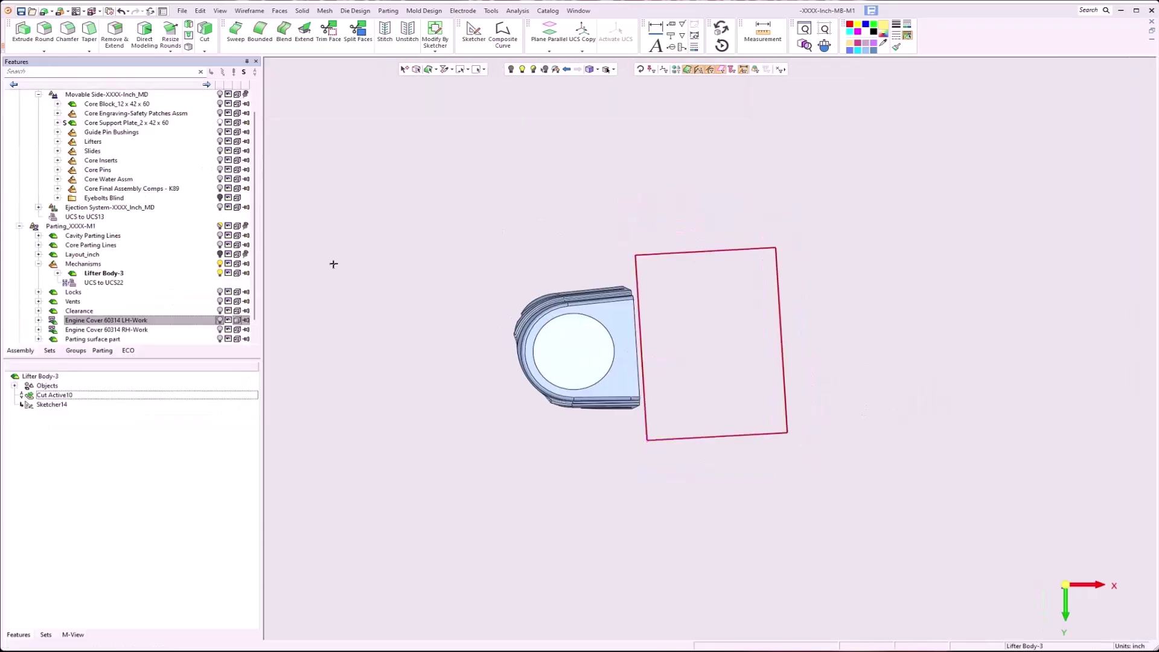
Show the Core Parting Lines and extrude the rectangular profile on both sides with a secondary delta of 2.75 in
{"action": "left_click", "coordinate": [220, 246]}
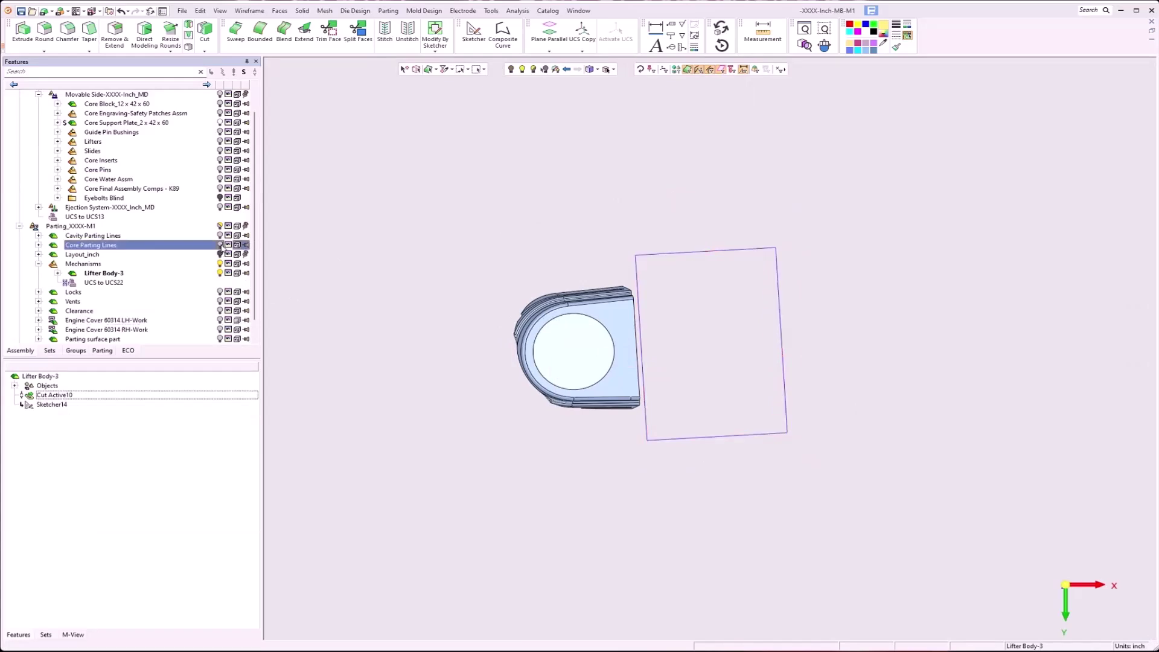
{"action": "mouse_move", "coordinate": [676, 396]}
{"action": "middle_mouse_down"}
{"action": "mouse_move", "coordinate": [736, 320]}
{"action": "mouse_move", "coordinate": [618, 241]}
{"action": "mouse_move", "coordinate": [578, 308]}
{"action": "middle_mouse_up"}
{"action": "right_click", "coordinate": [700, 375]}
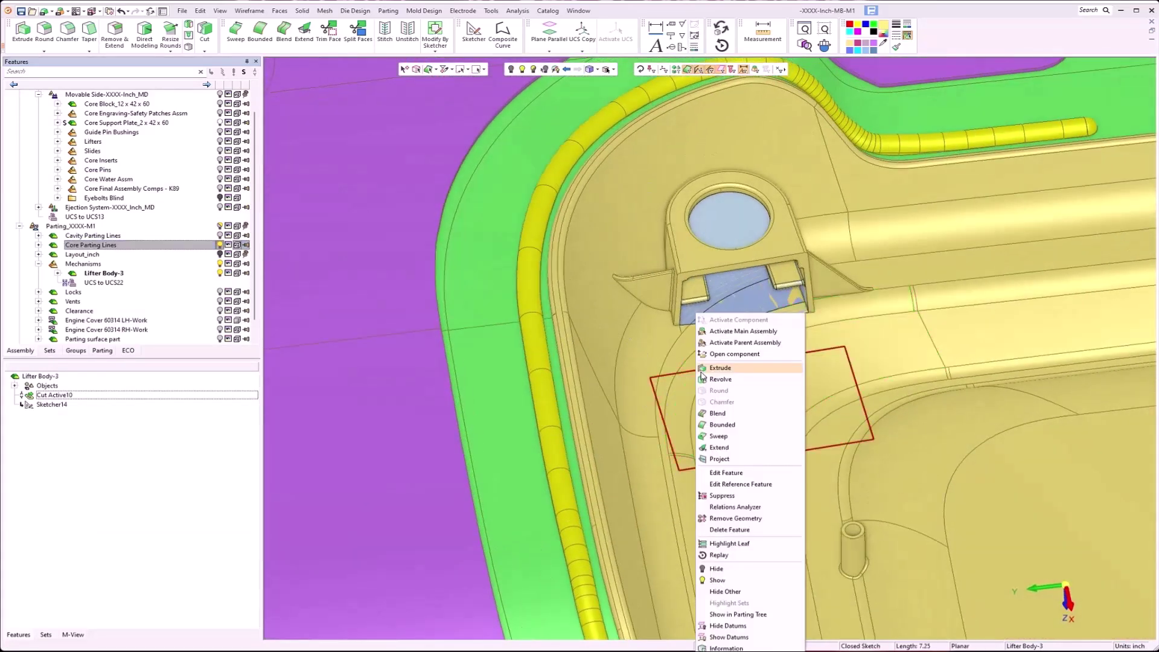
{"action": "left_click", "coordinate": [728, 369]}
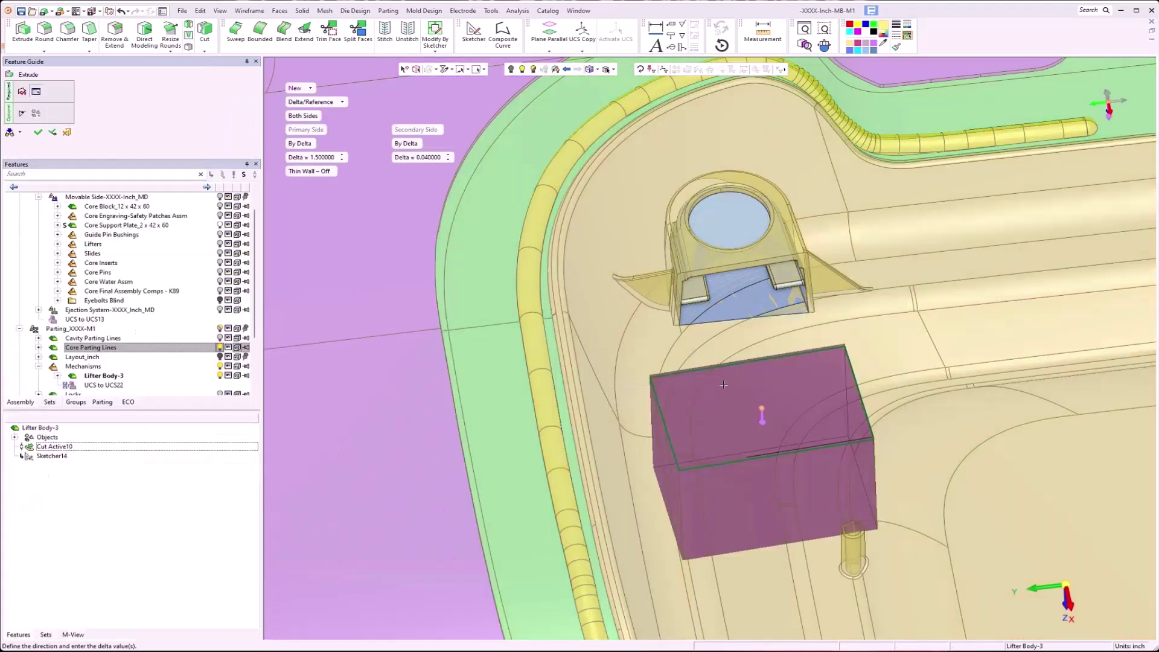
{"action": "left_click", "coordinate": [449, 155]}
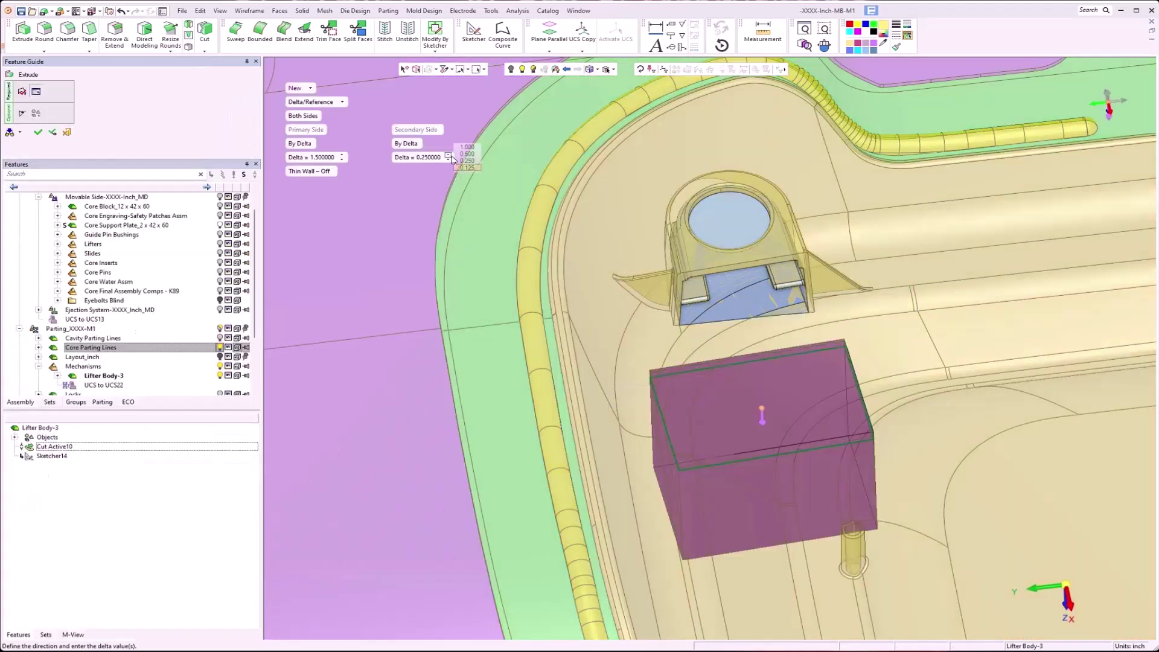
{"action": "middle_click_drag", "start_coordinate": [760, 309], "coordinate": [504, 170]}
{"action": "left_click", "coordinate": [448, 154]}
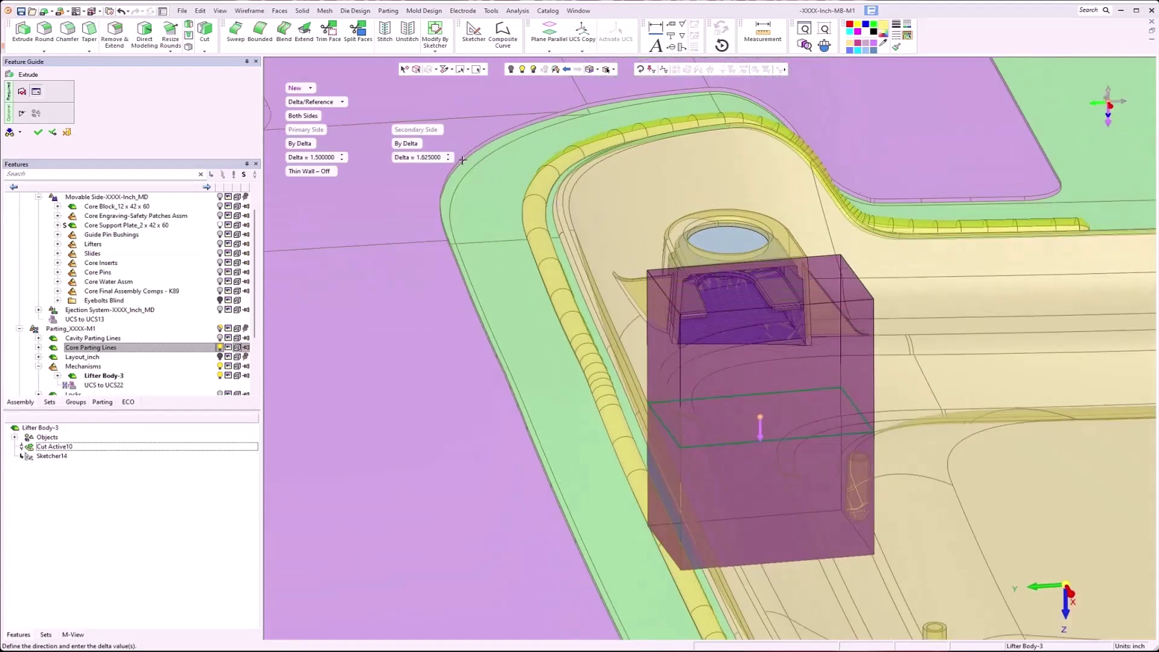
{"action": "left_click", "coordinate": [447, 154]}
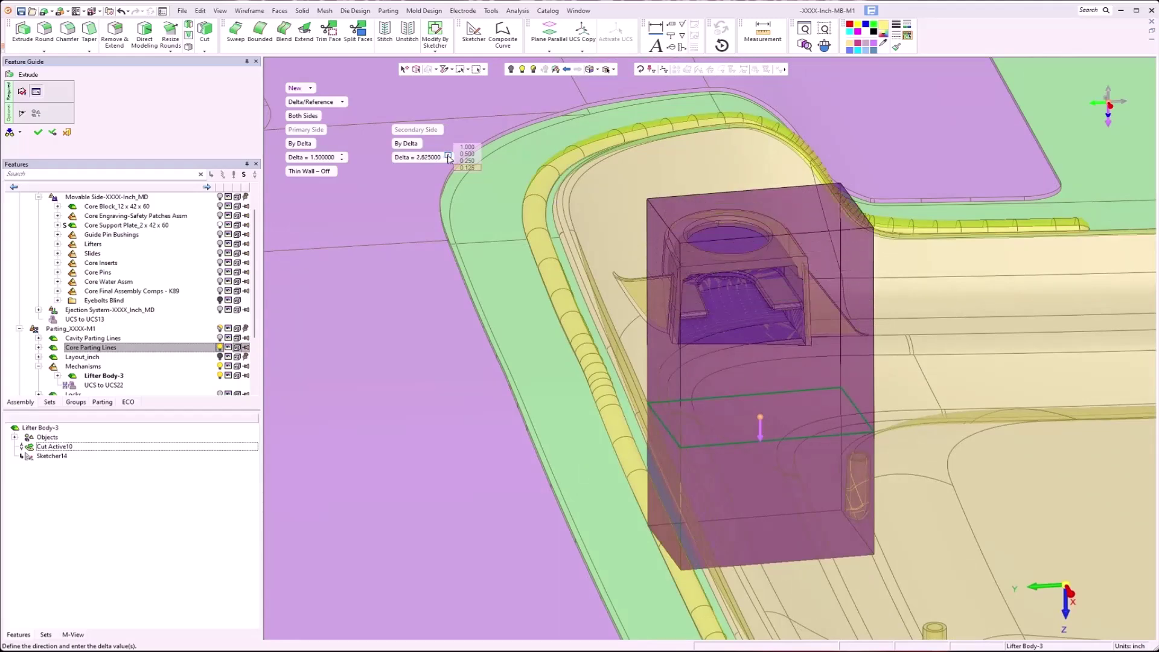
{"action": "left_click", "coordinate": [448, 154]}
{"action": "left_click", "coordinate": [448, 155]}
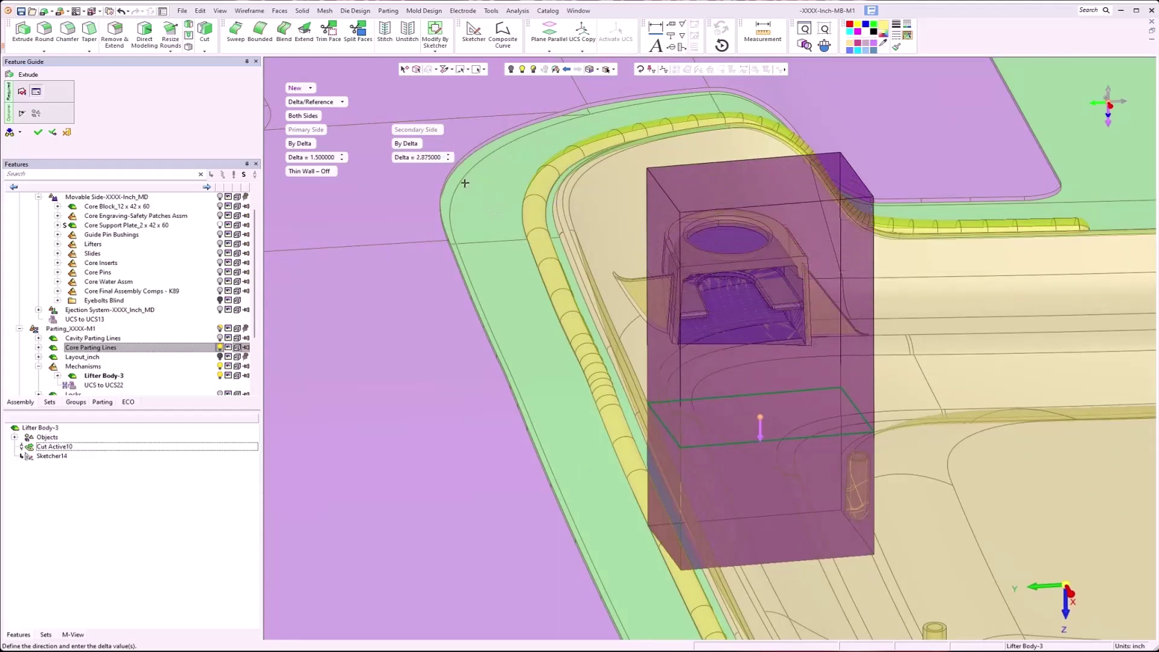
{"action": "left_click", "coordinate": [448, 161]}
Set the extrusion's primary-side delta to 0.375 in and finish the lifter block
{"action": "middle_click_drag", "start_coordinate": [694, 485], "coordinate": [661, 174]}
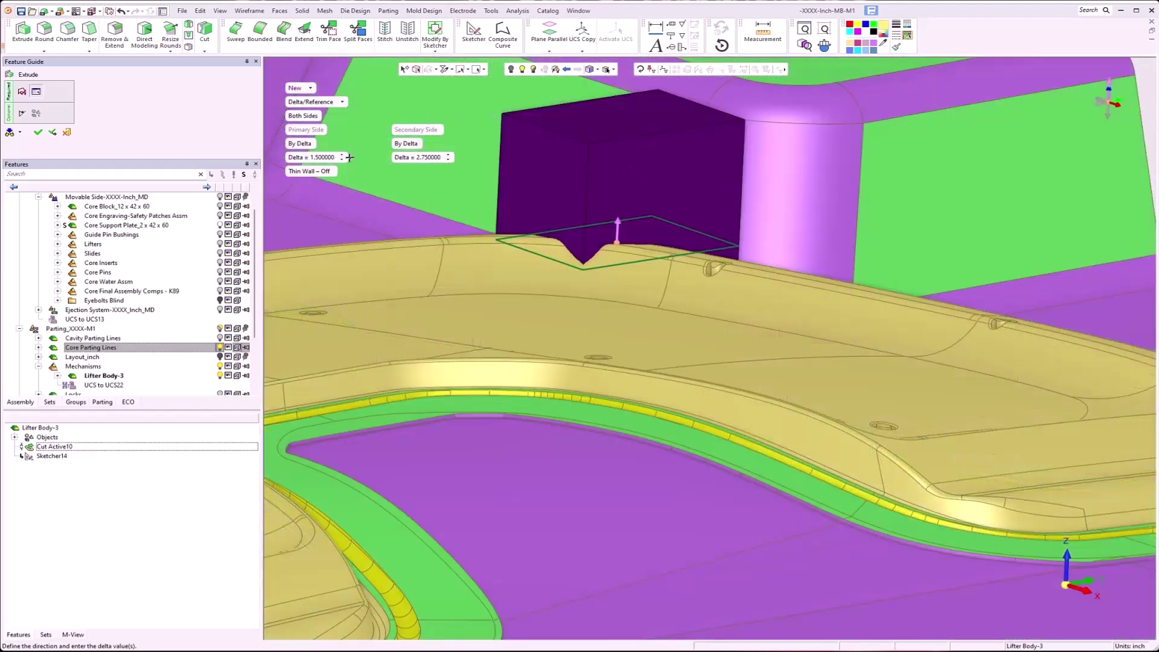
{"action": "double_click", "coordinate": [343, 162]}
{"action": "left_click", "coordinate": [342, 162]}
{"action": "left_click", "coordinate": [343, 161]}
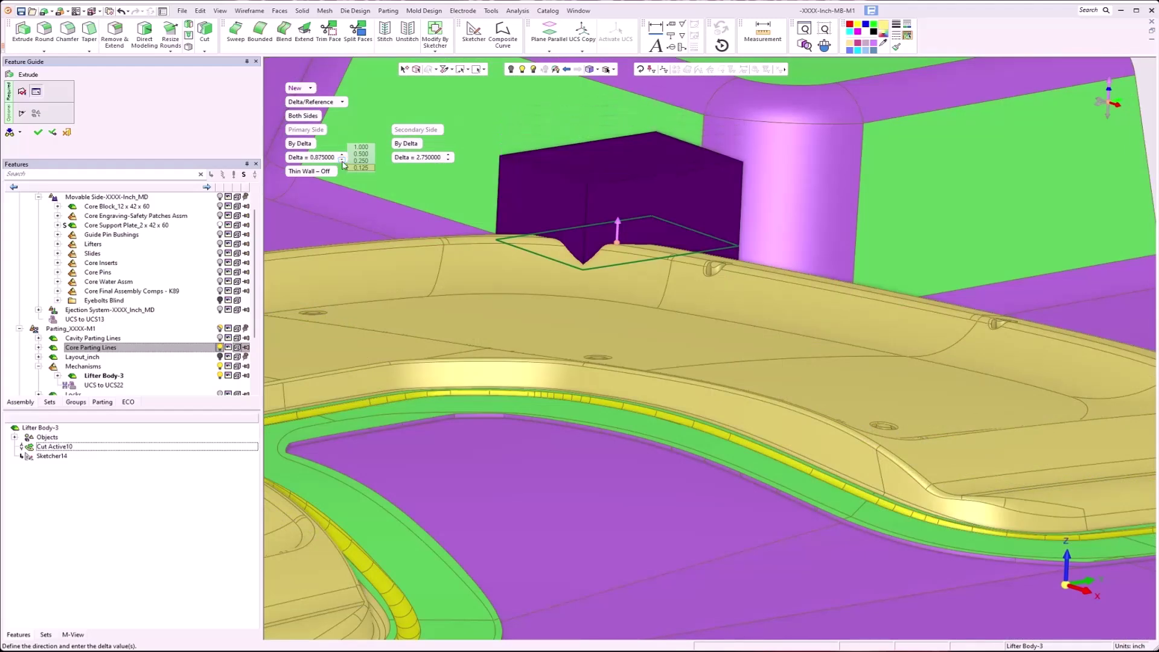
{"action": "left_click", "coordinate": [342, 161]}
{"action": "left_click", "coordinate": [342, 162]}
{"action": "left_click", "coordinate": [343, 162]}
{"action": "left_click", "coordinate": [342, 162]}
{"action": "left_click", "coordinate": [343, 162]}
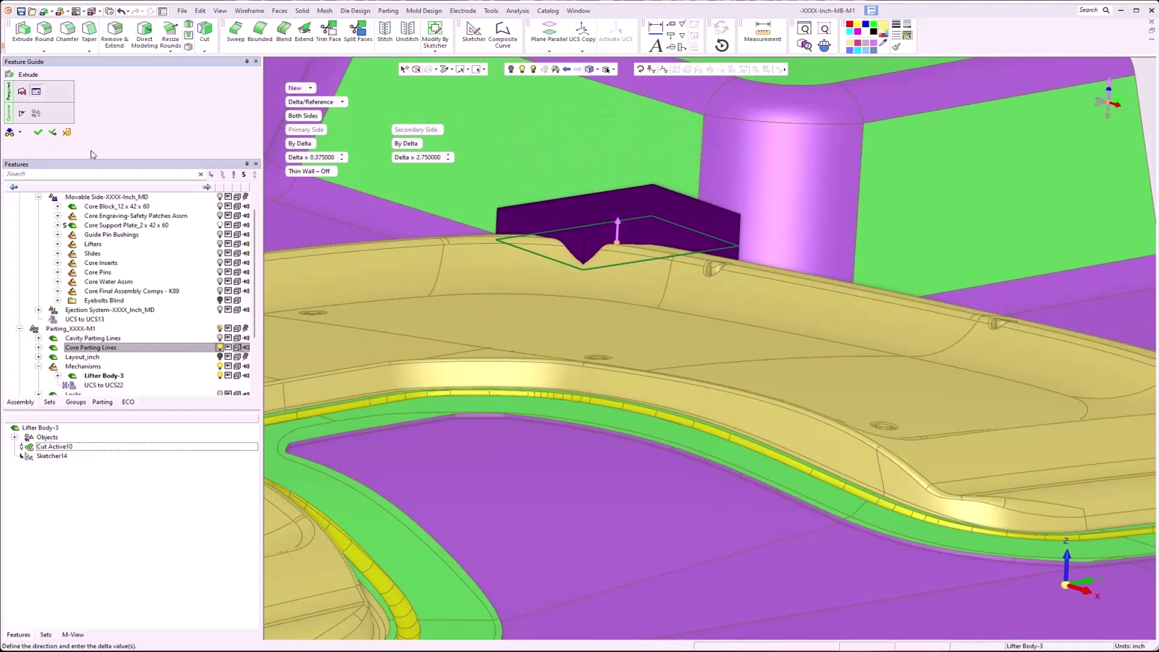
{"action": "left_click", "coordinate": [39, 133]}
Taper the two opposite short-side faces of the lifter block by 5 degrees, using its top face as the reference plane
{"action": "middle_click_drag", "start_coordinate": [543, 326], "coordinate": [576, 103]}
{"action": "scroll", "coordinate": [470, 293], "scroll_direction": "down", "scroll_amount": 6}
{"action": "middle_click_drag", "start_coordinate": [527, 396], "coordinate": [622, 359]}
{"action": "scroll", "coordinate": [475, 424], "scroll_direction": "up", "scroll_amount": 5}
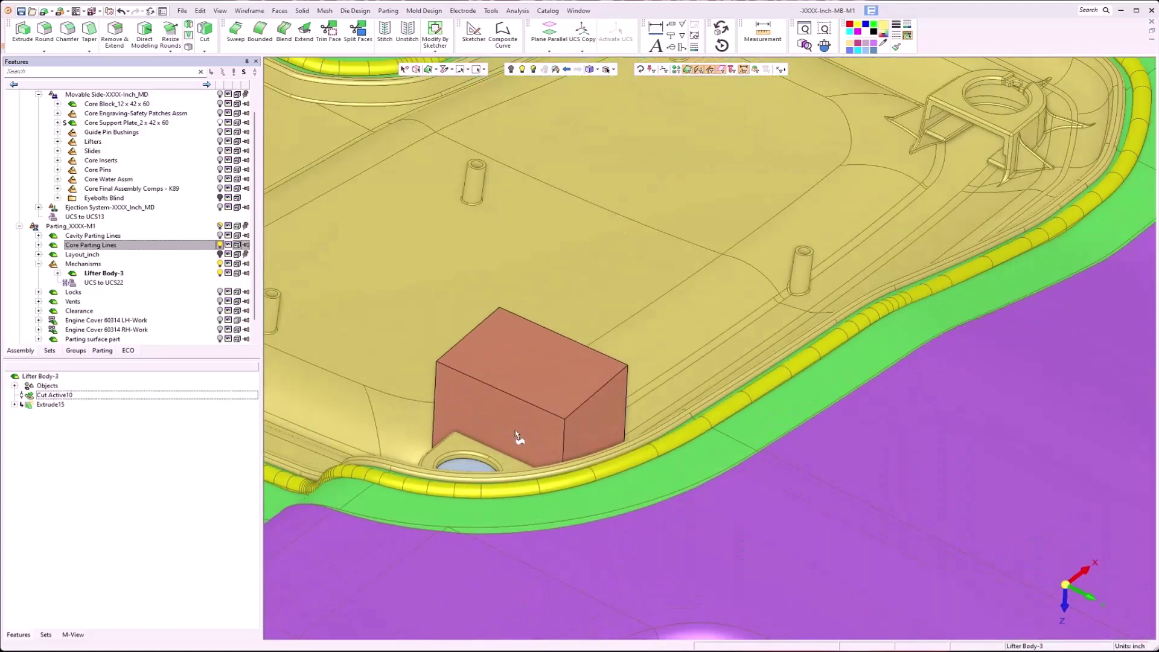
{"action": "left_click", "coordinate": [302, 10]}
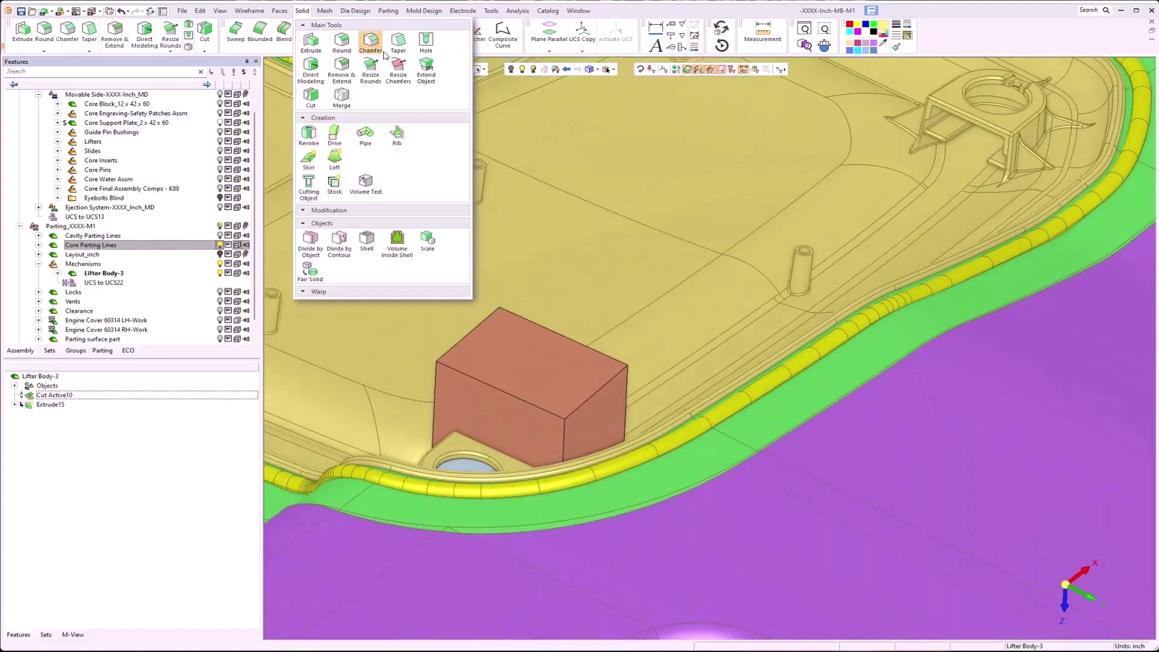
{"action": "left_click", "coordinate": [399, 43]}
{"action": "left_click", "coordinate": [518, 339]}
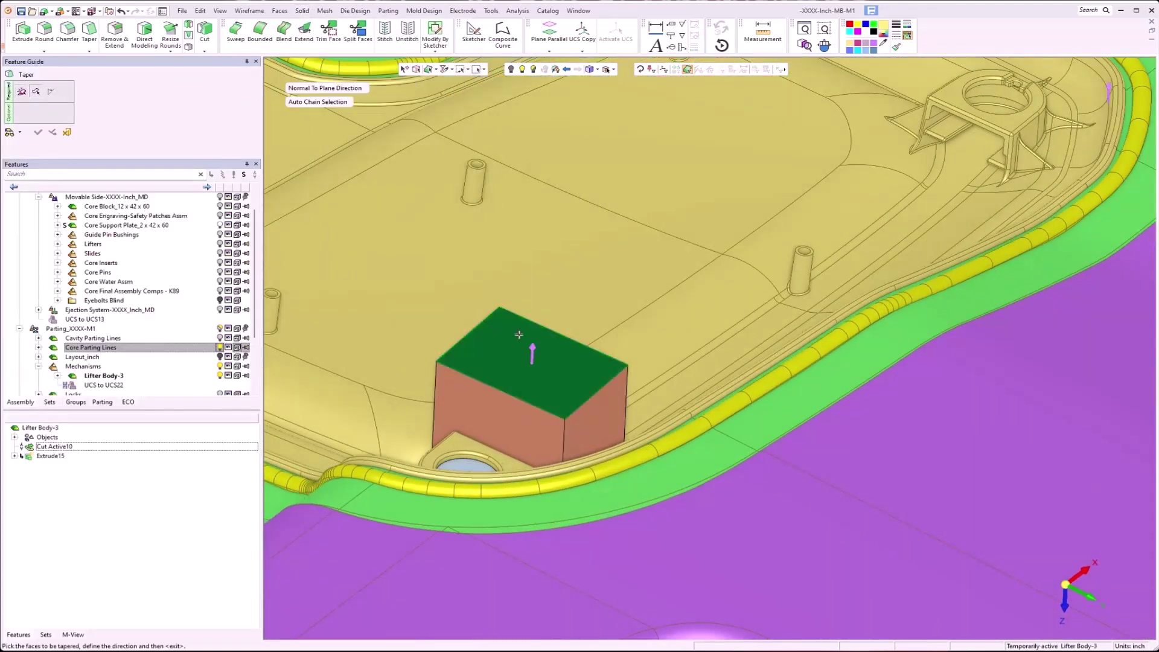
{"action": "left_click", "coordinate": [594, 411]}
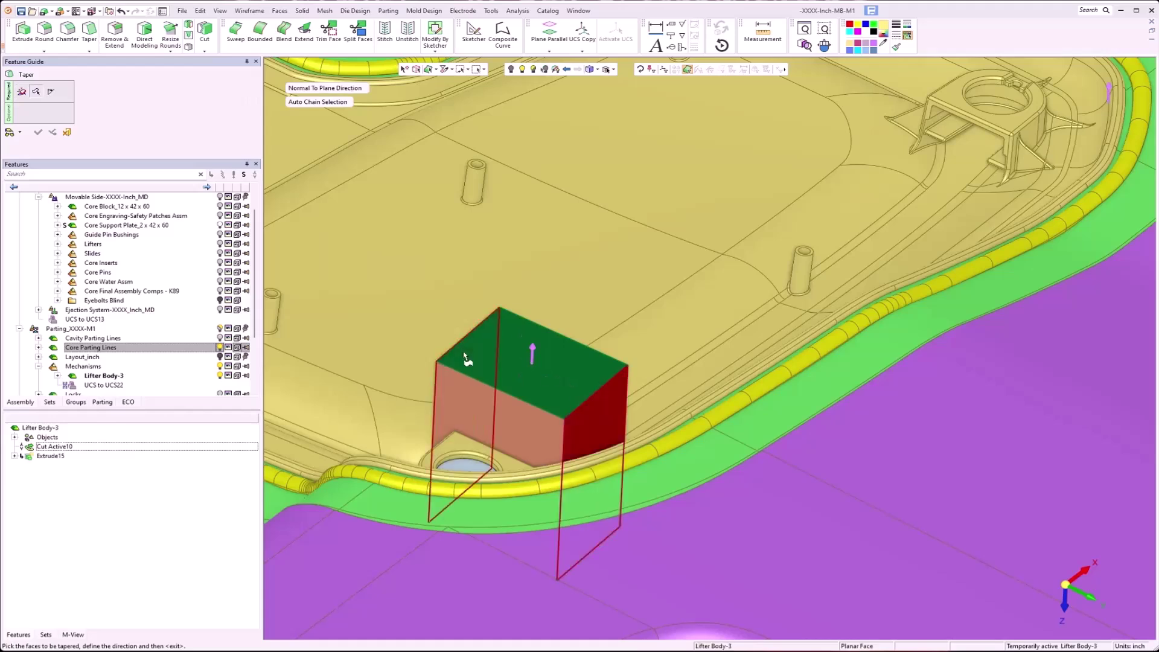
{"action": "middle_click", "coordinate": [462, 351]}
{"action": "middle_click", "coordinate": [462, 352]}
{"action": "left_click", "coordinate": [477, 352]}
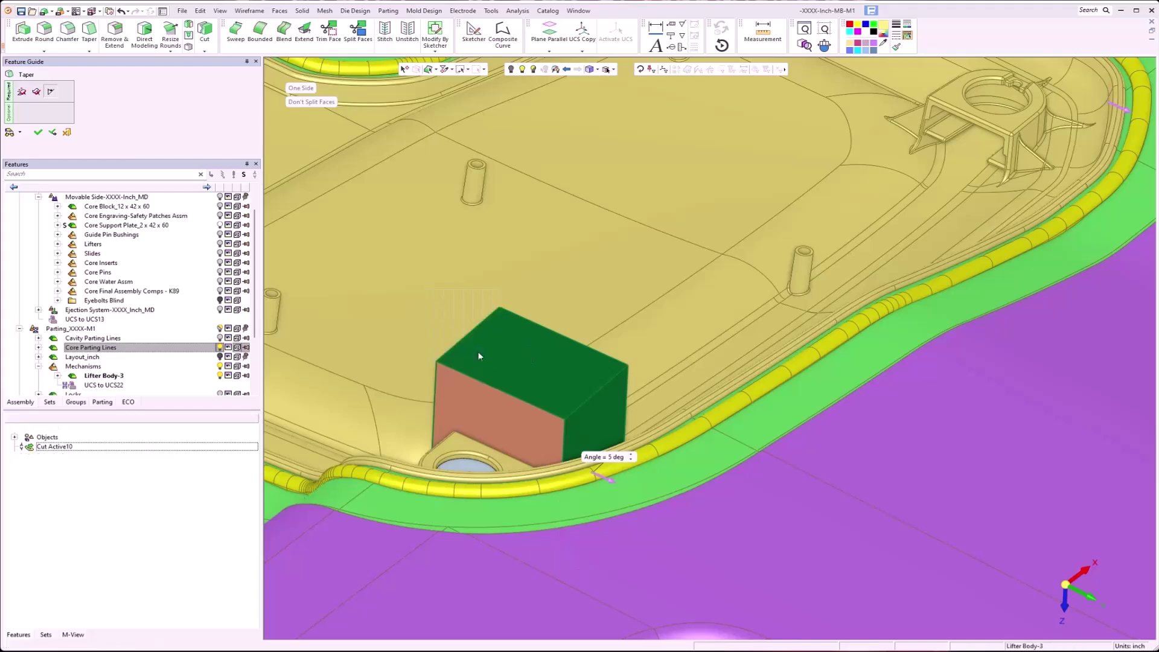
Taper the block's long side face farthest from the round boss by 13 degrees, using the top face as reference
{"action": "left_click", "coordinate": [520, 363]}
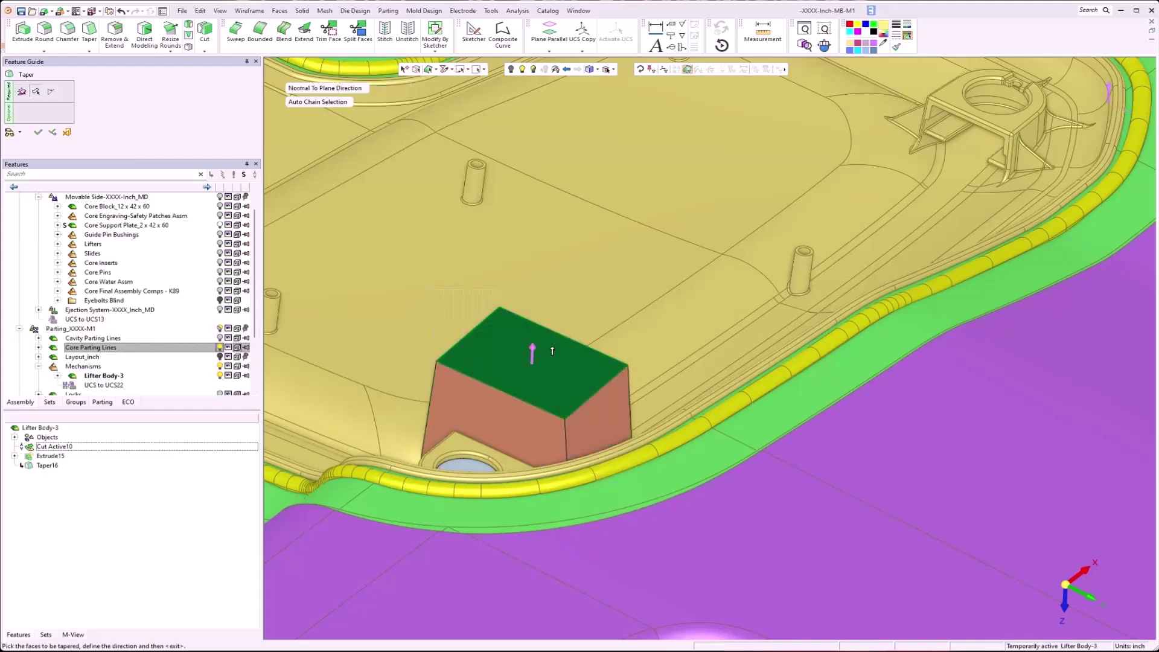
{"action": "left_click", "coordinate": [551, 351]}
{"action": "middle_click", "coordinate": [551, 351]}
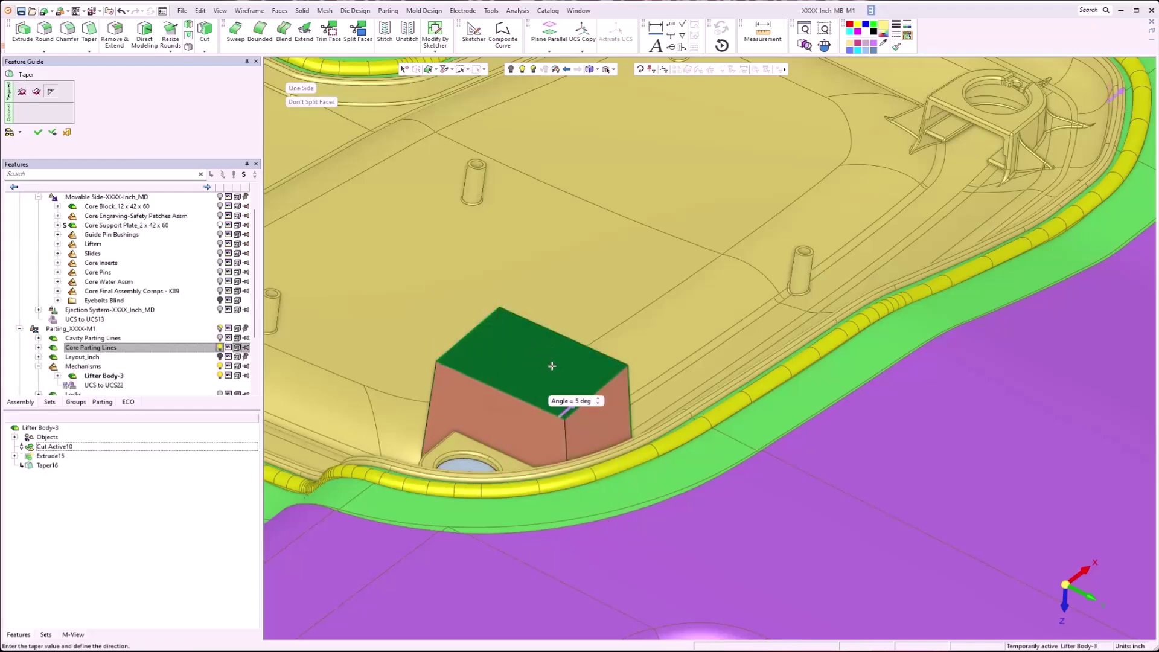
{"action": "left_click", "coordinate": [569, 401]}
{"action": "type", "text": "13"}
{"action": "key", "text": "Return"}
{"action": "middle_click", "coordinate": [629, 279]}
{"action": "left_click", "coordinate": [628, 279]}
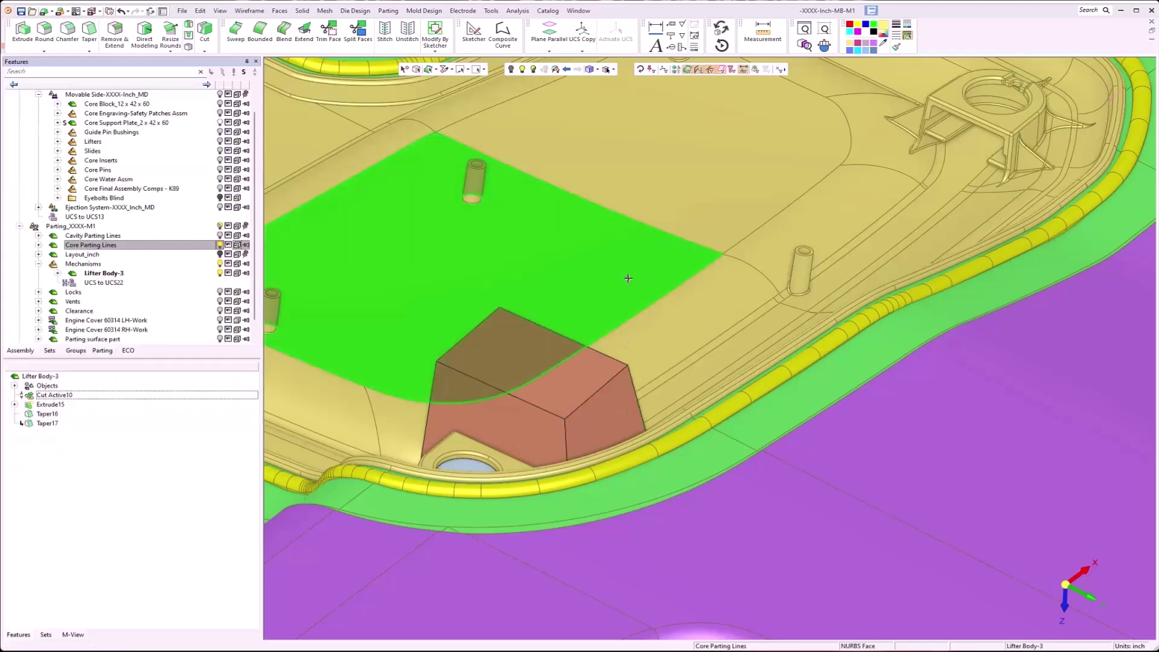
Extend the block's face nearest the boss with the Replace option to the boss's adjacent planar core face, at zero offset
{"action": "middle_click_drag", "start_coordinate": [589, 404], "coordinate": [549, 477]}
{"action": "scroll", "coordinate": [549, 477], "scroll_direction": "up", "scroll_amount": 3}
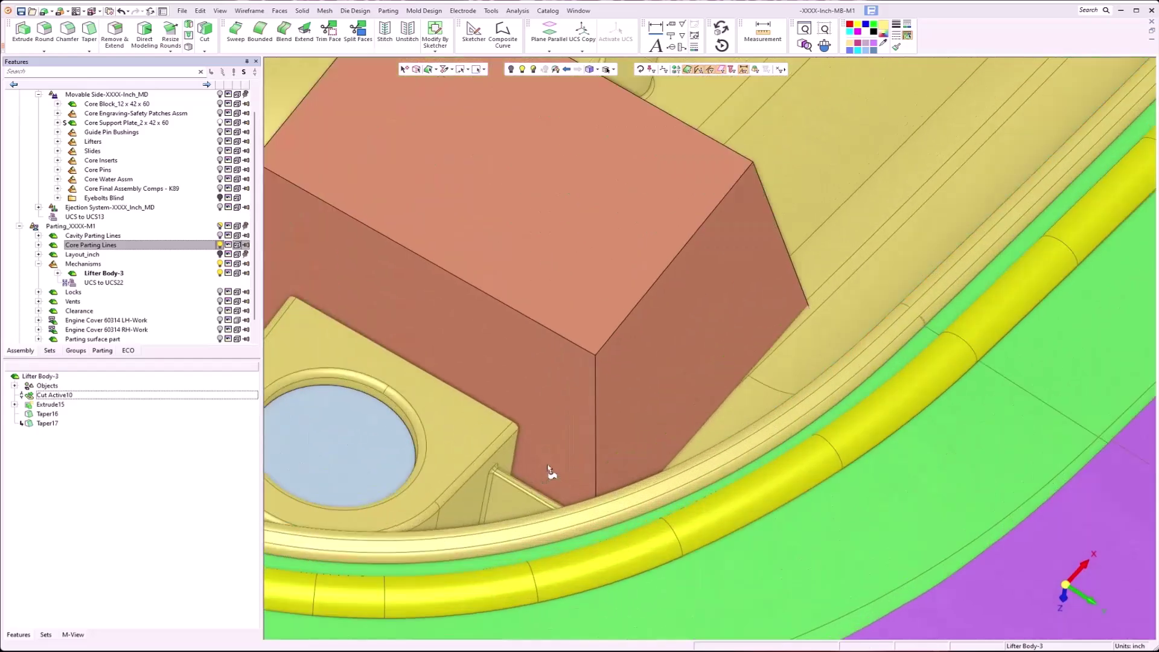
{"action": "left_click", "coordinate": [543, 410]}
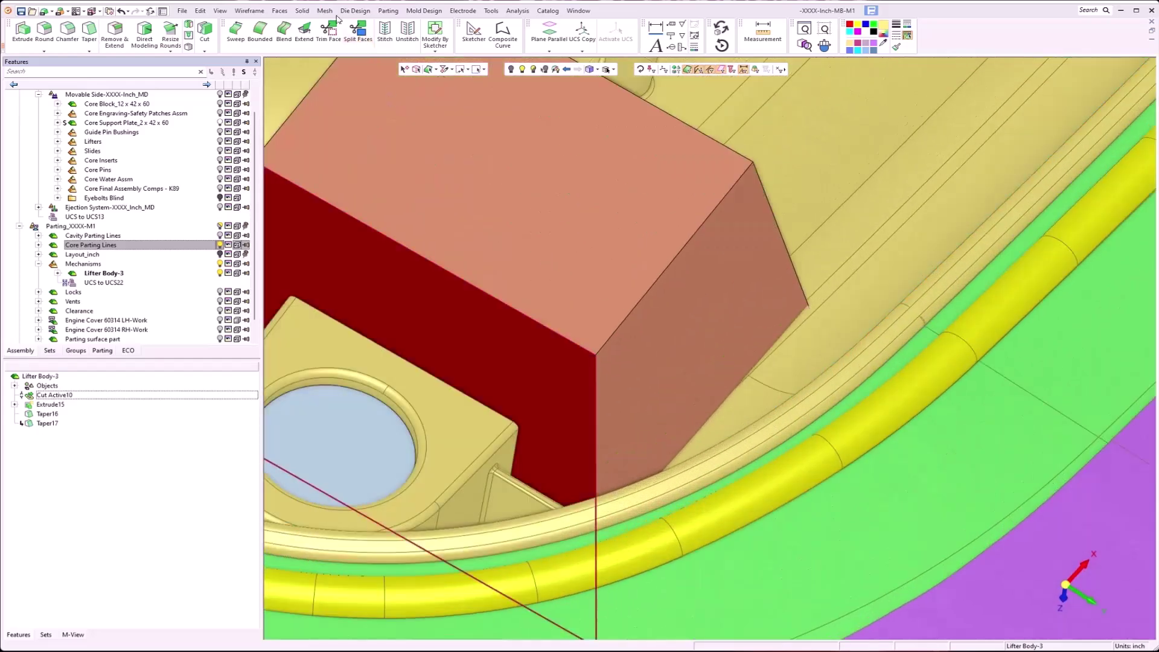
{"action": "left_click", "coordinate": [301, 10]}
{"action": "left_click", "coordinate": [426, 68]}
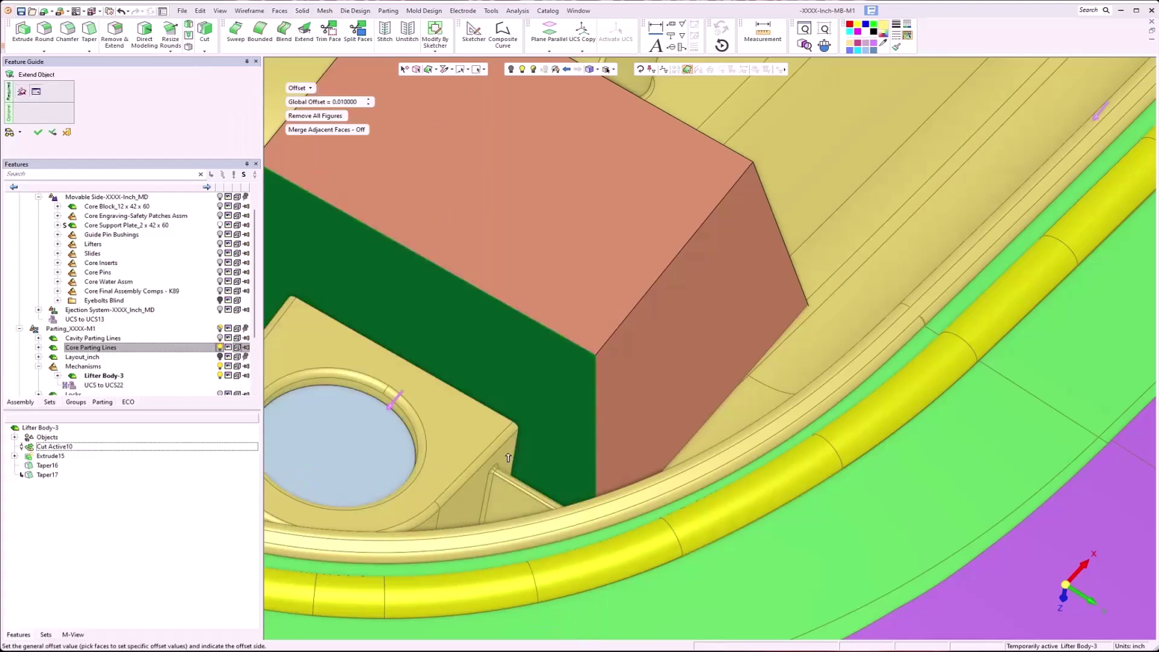
{"action": "left_click", "coordinate": [298, 88]}
{"action": "left_click", "coordinate": [308, 121]}
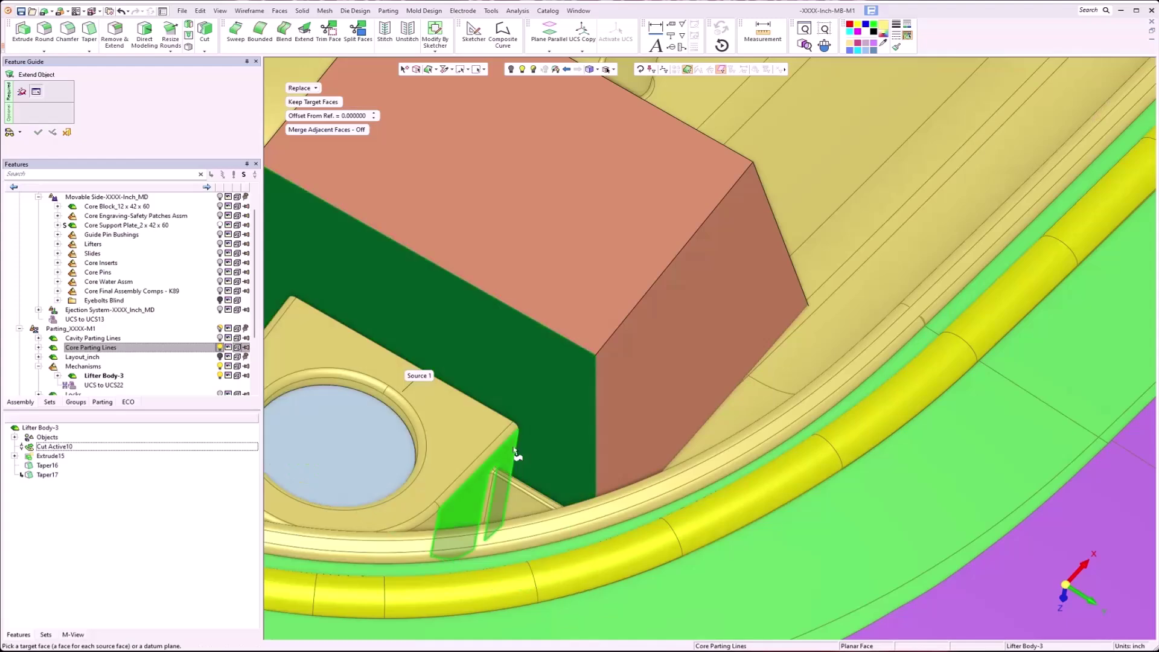
{"action": "left_click", "coordinate": [515, 453]}
{"action": "middle_click", "coordinate": [514, 448]}
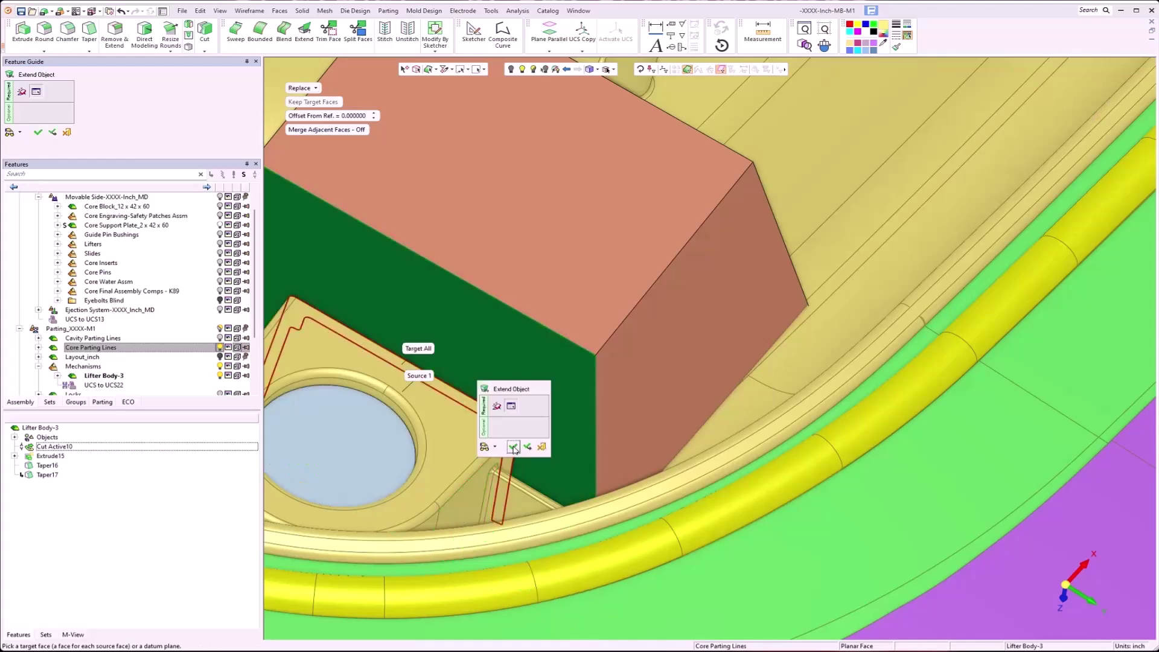
{"action": "left_click", "coordinate": [513, 447]}
{"action": "scroll", "coordinate": [543, 415], "scroll_direction": "down", "scroll_amount": 4}
{"action": "middle_click_drag", "start_coordinate": [587, 417], "coordinate": [587, 379]}
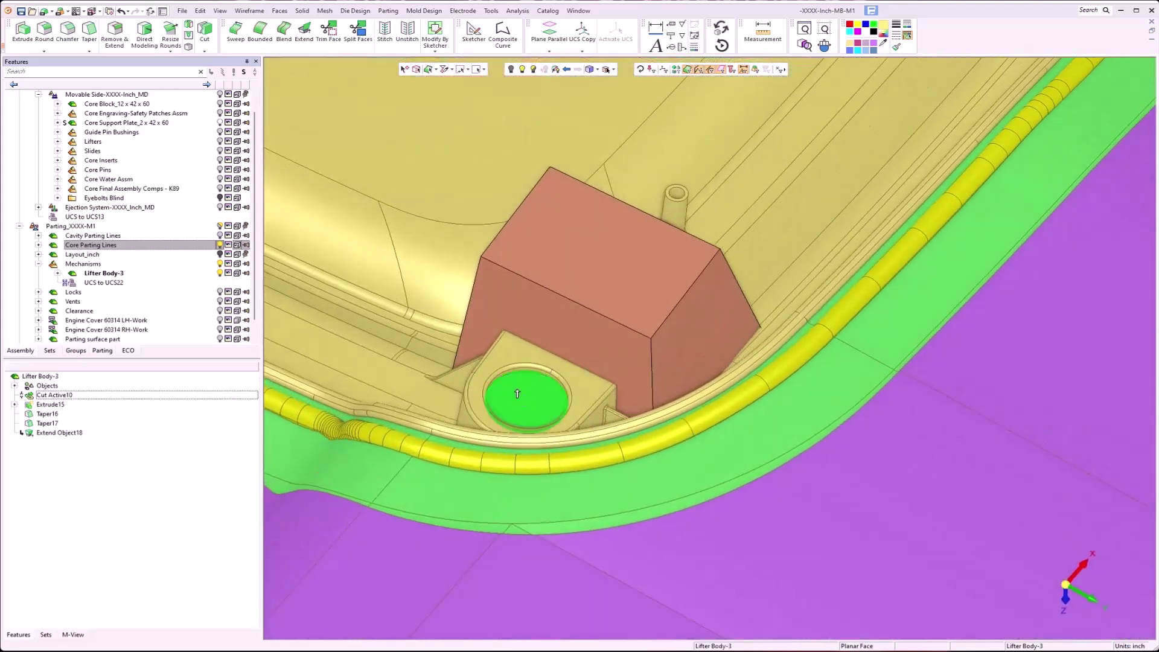
{"action": "left_click", "coordinate": [224, 11]}
{"action": "mouse_move", "coordinate": [277, 16]}
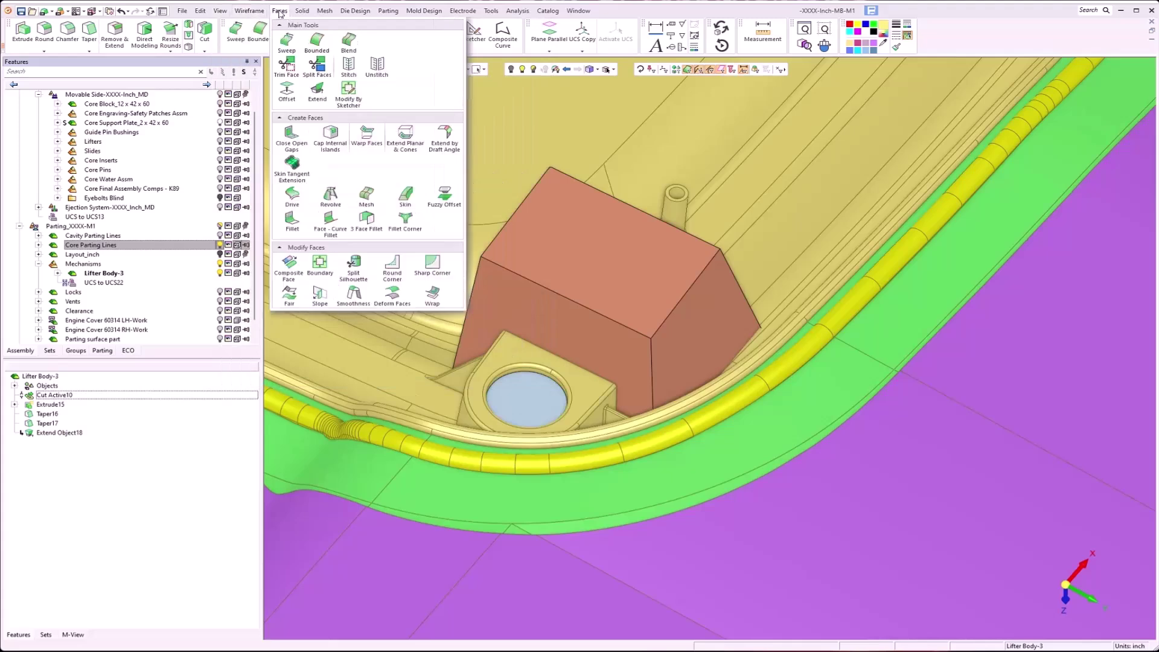
Create a cutting object from the lifter block at zero global offset and inspect it with Core Parting Lines temporarily hidden
{"action": "left_click", "coordinate": [309, 185]}
{"action": "left_click", "coordinate": [599, 280]}
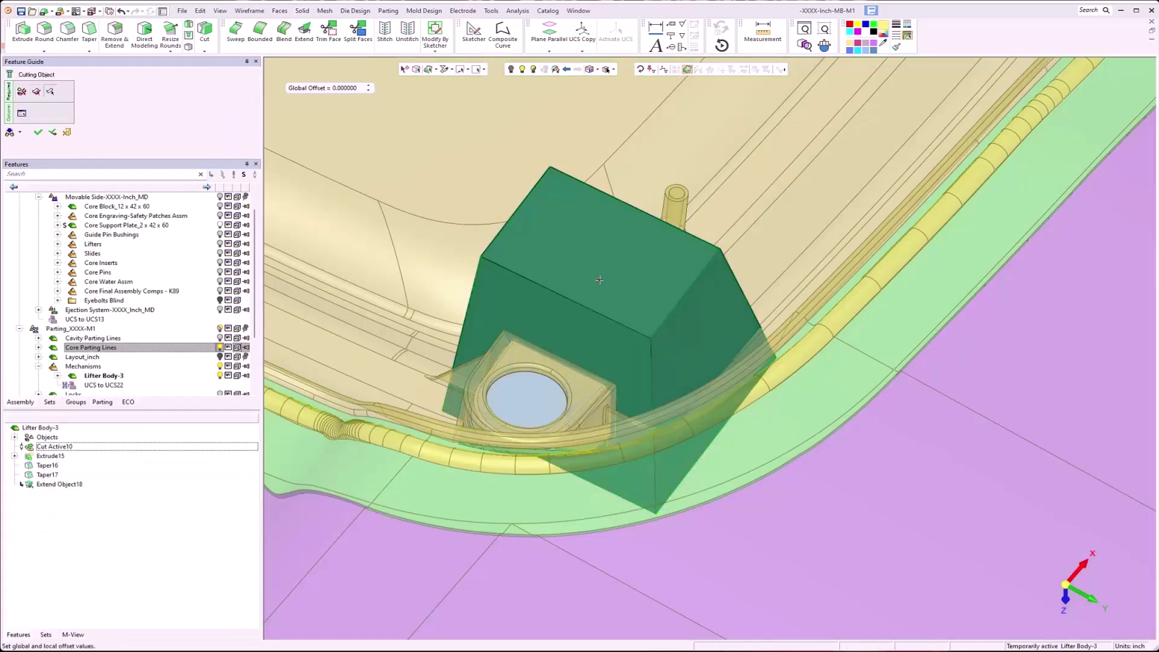
{"action": "left_click", "coordinate": [600, 280]}
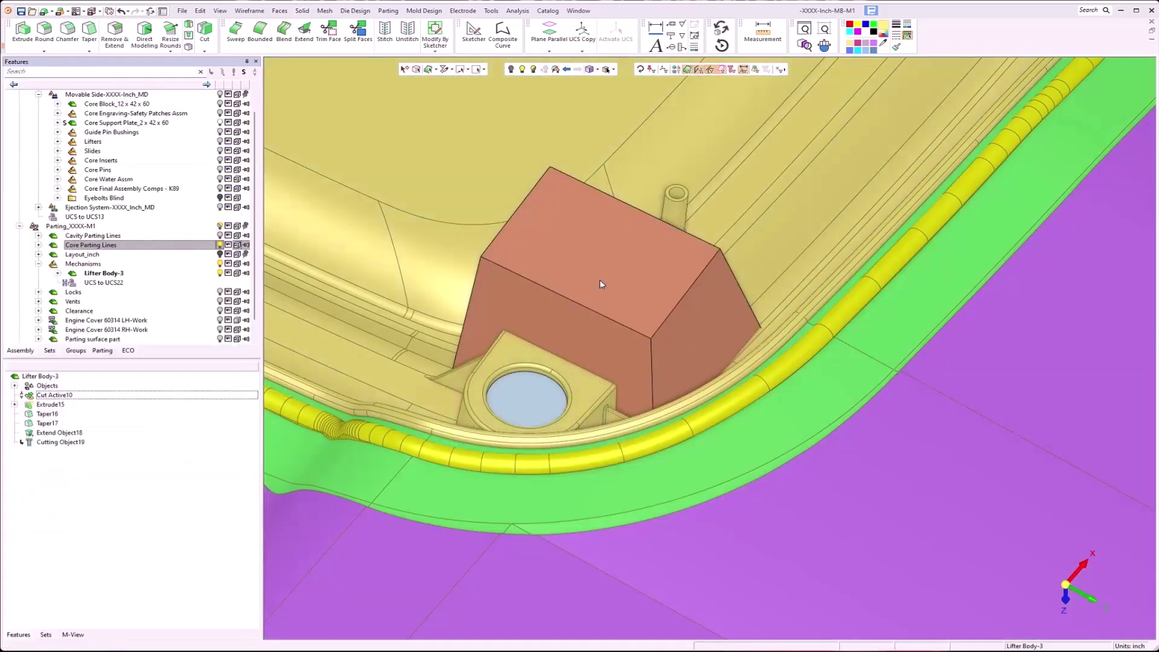
{"action": "left_click", "coordinate": [220, 245]}
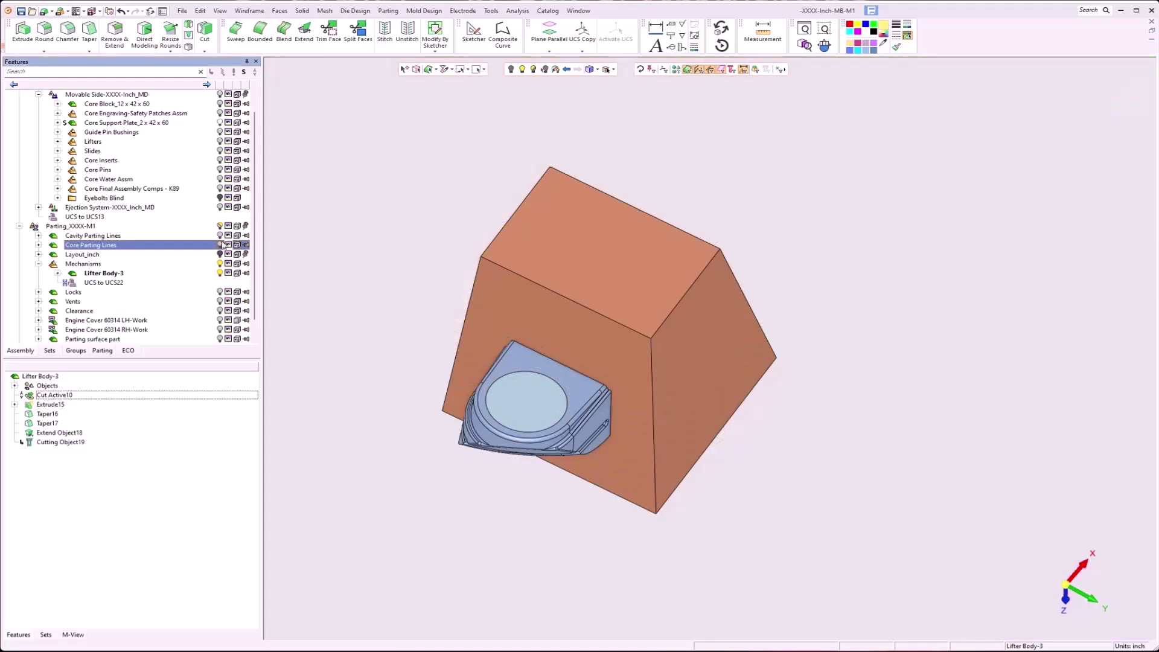
{"action": "middle_click_drag", "start_coordinate": [524, 376], "coordinate": [625, 371]}
{"action": "left_click", "coordinate": [220, 245]}
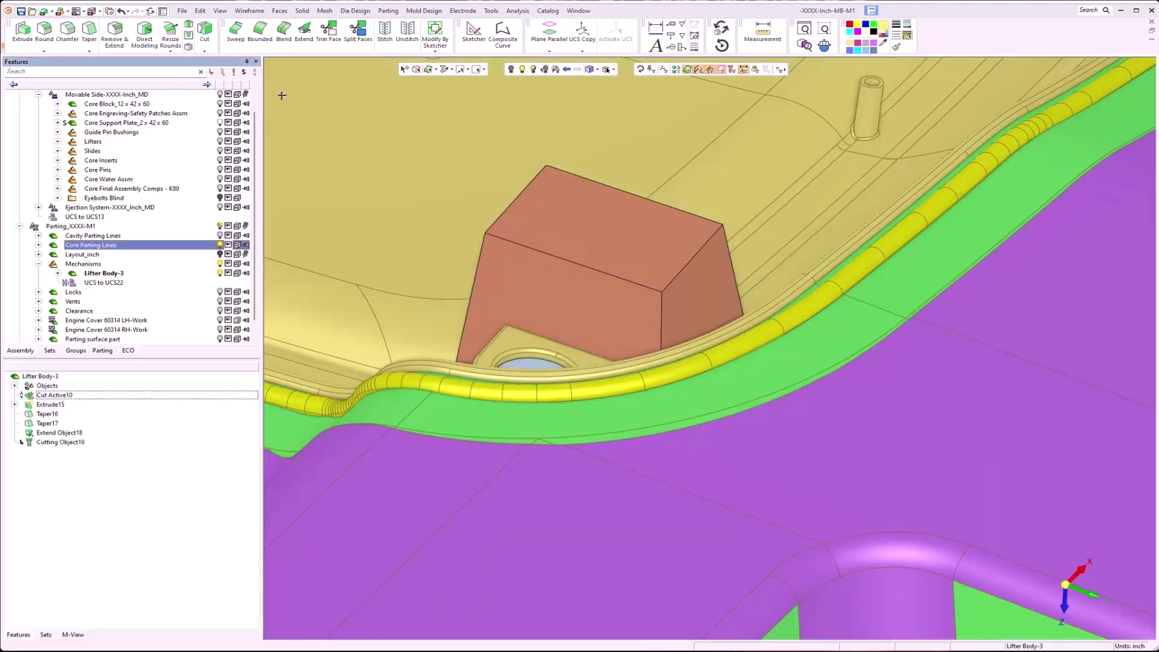
Cut the lifter block with Core Parting Lines as the cutting geometry, choosing to perform the cut with faces
{"action": "left_click", "coordinate": [302, 10]}
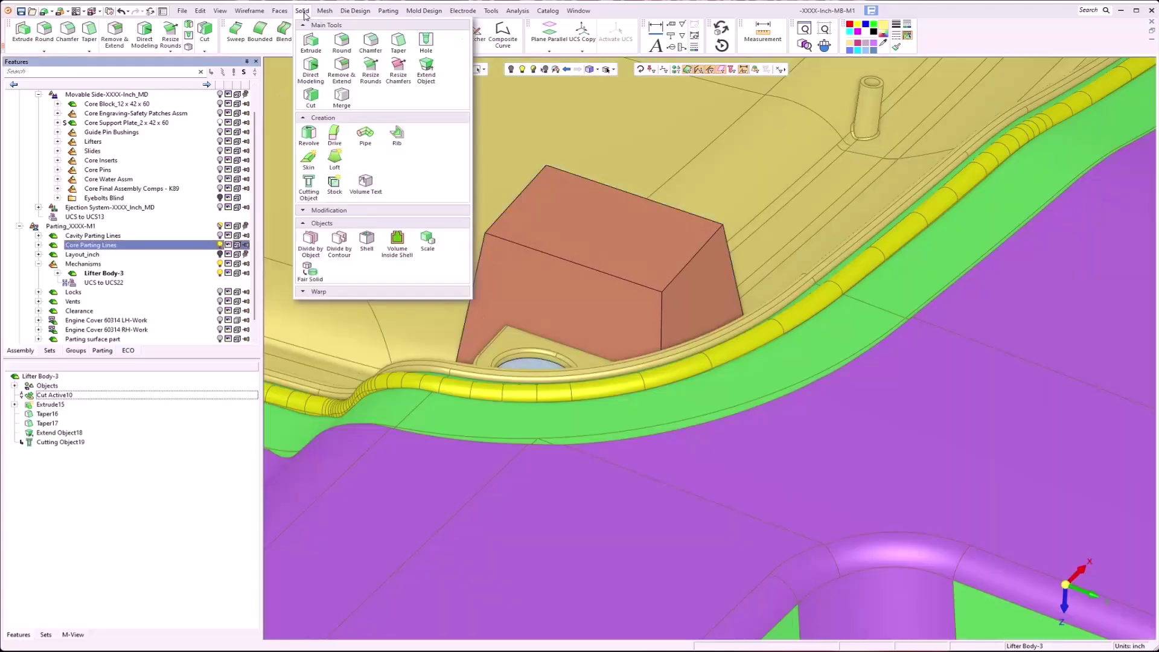
{"action": "left_click", "coordinate": [312, 98]}
{"action": "left_click", "coordinate": [561, 240]}
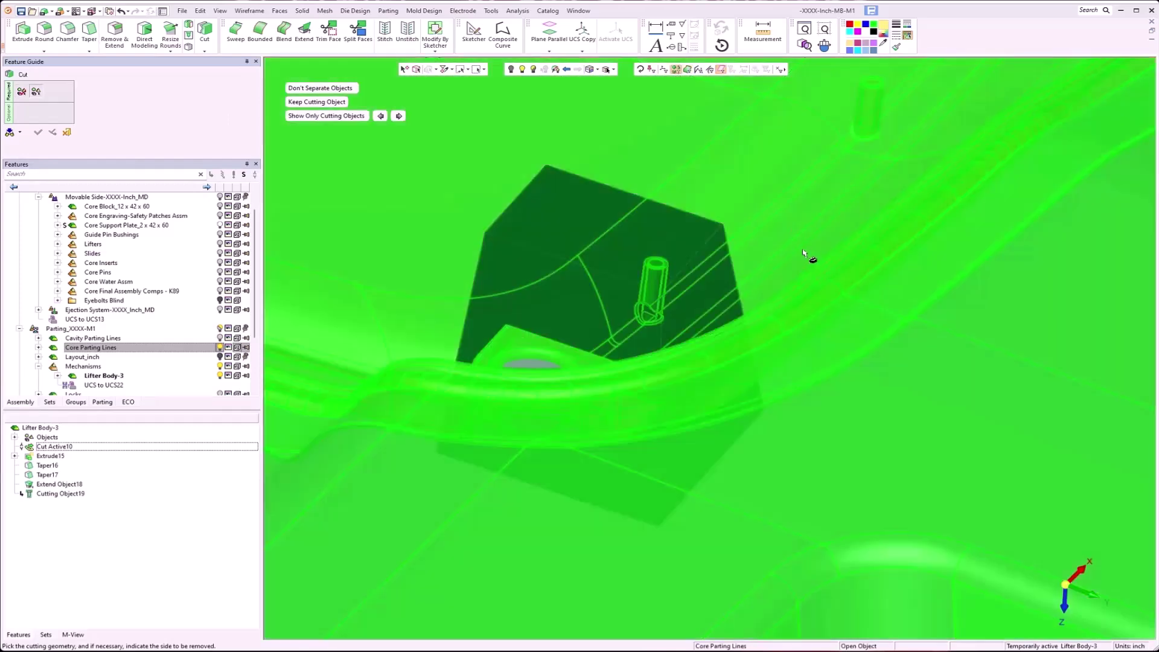
{"action": "left_click", "coordinate": [803, 252]}
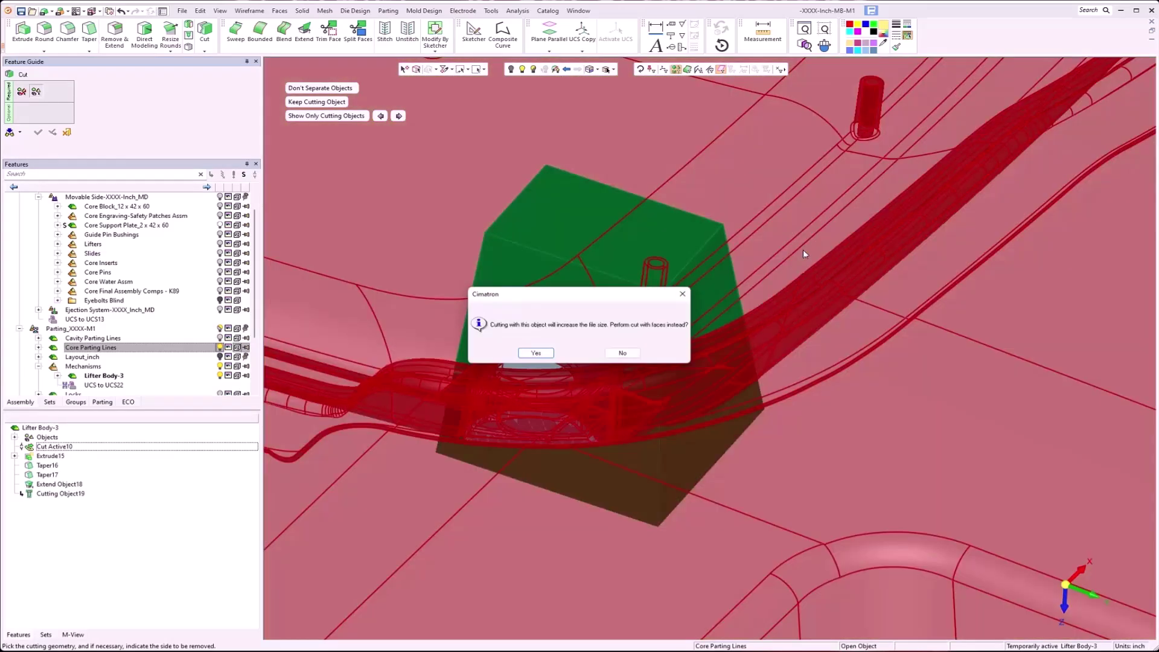
{"action": "left_click", "coordinate": [535, 353]}
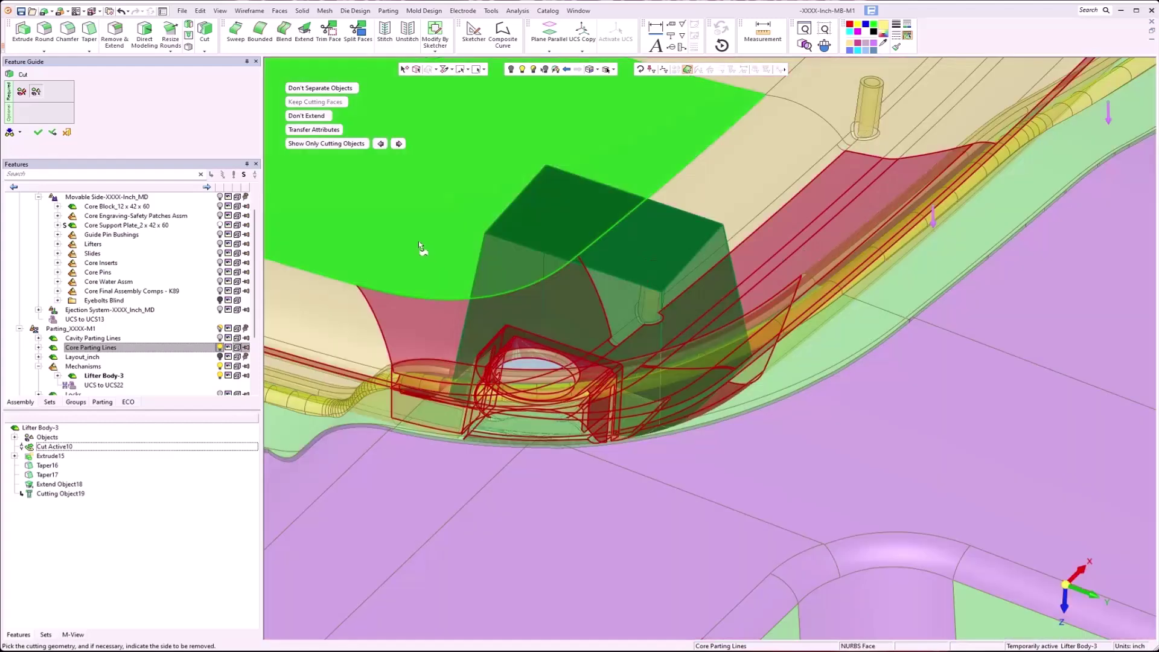
{"action": "middle_click", "coordinate": [419, 244]}
{"action": "left_click", "coordinate": [419, 243]}
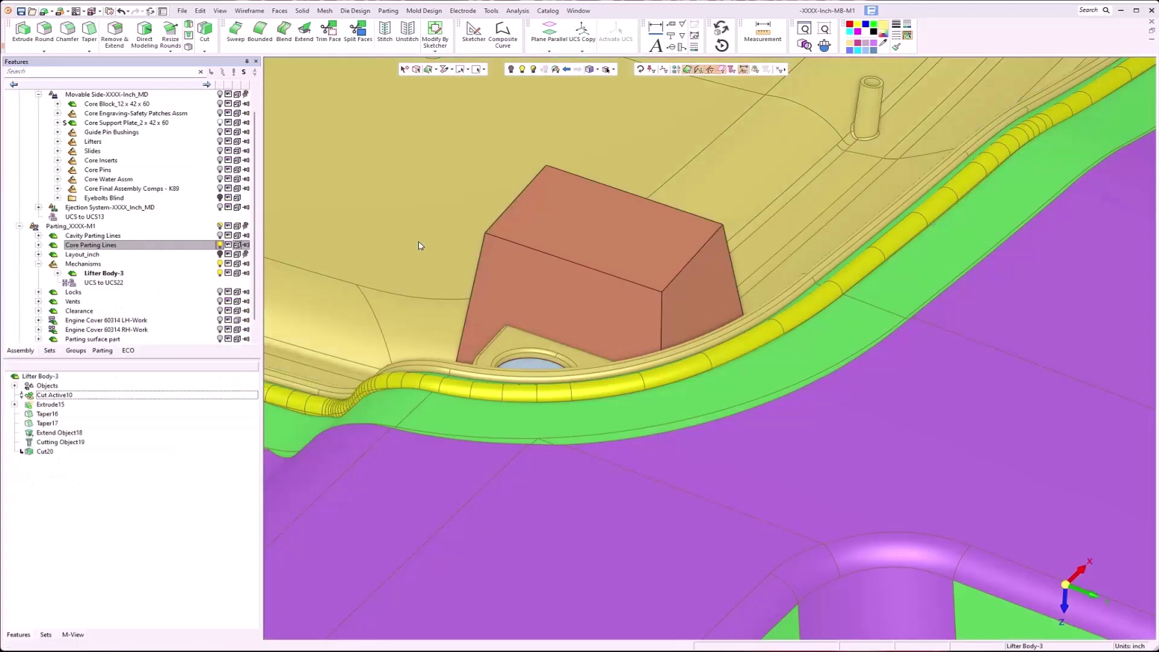
Hide Core Parting Lines and merge the trimmed lifter block with the adjoining blue boss body
{"action": "middle_click_drag", "start_coordinate": [602, 356], "coordinate": [601, 373]}
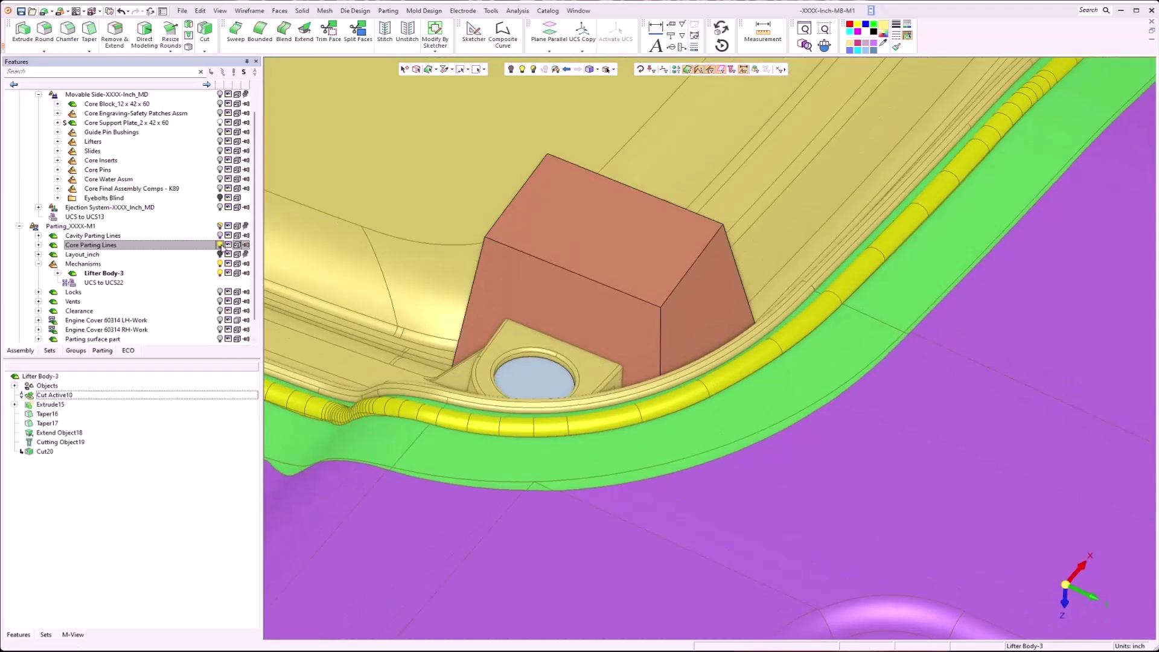
{"action": "left_click", "coordinate": [220, 245]}
{"action": "middle_click_drag", "start_coordinate": [520, 232], "coordinate": [565, 220]}
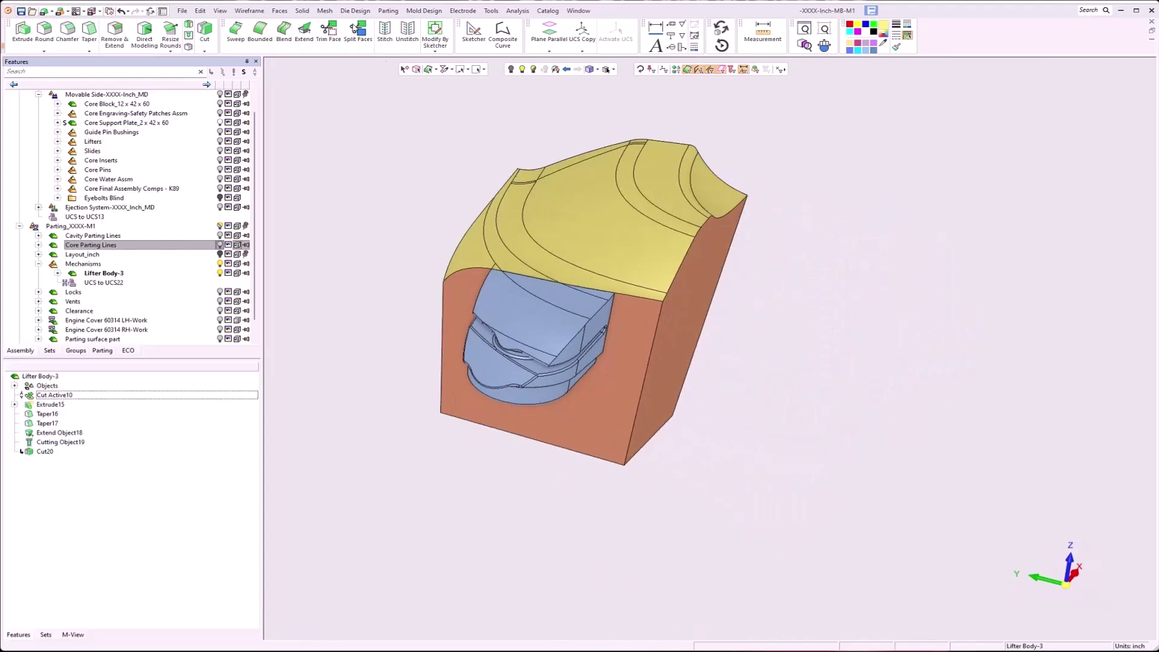
{"action": "left_click", "coordinate": [302, 10]}
{"action": "left_click", "coordinate": [340, 92]}
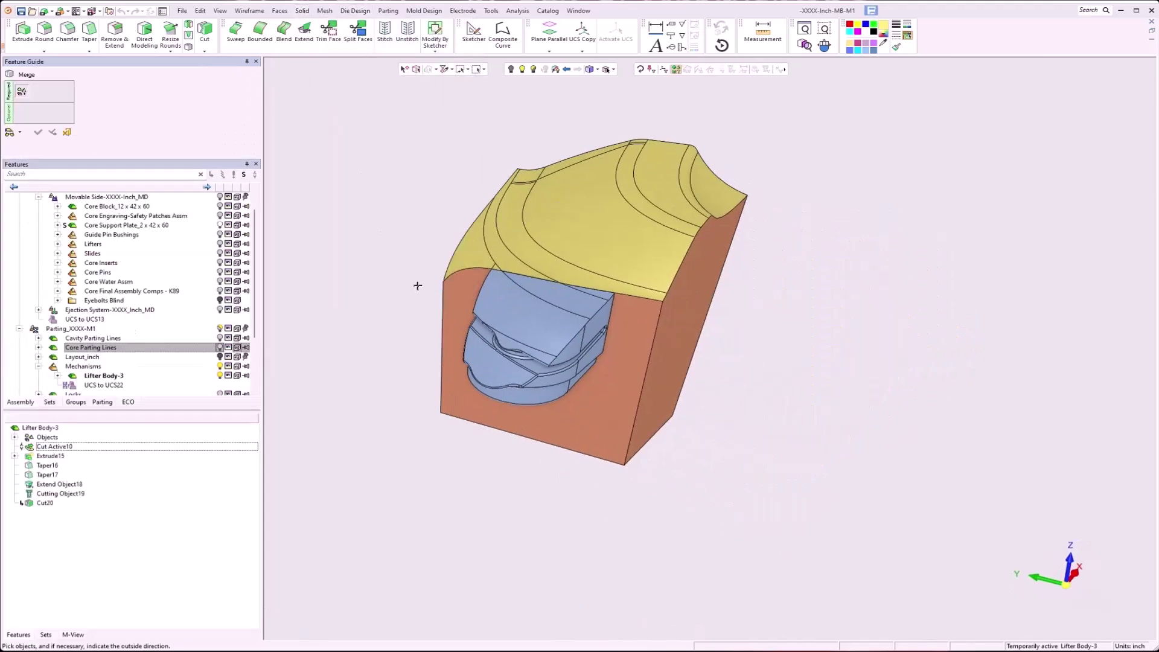
{"action": "left_click", "coordinate": [503, 317]}
{"action": "left_click", "coordinate": [469, 306]}
{"action": "middle_click", "coordinate": [400, 279]}
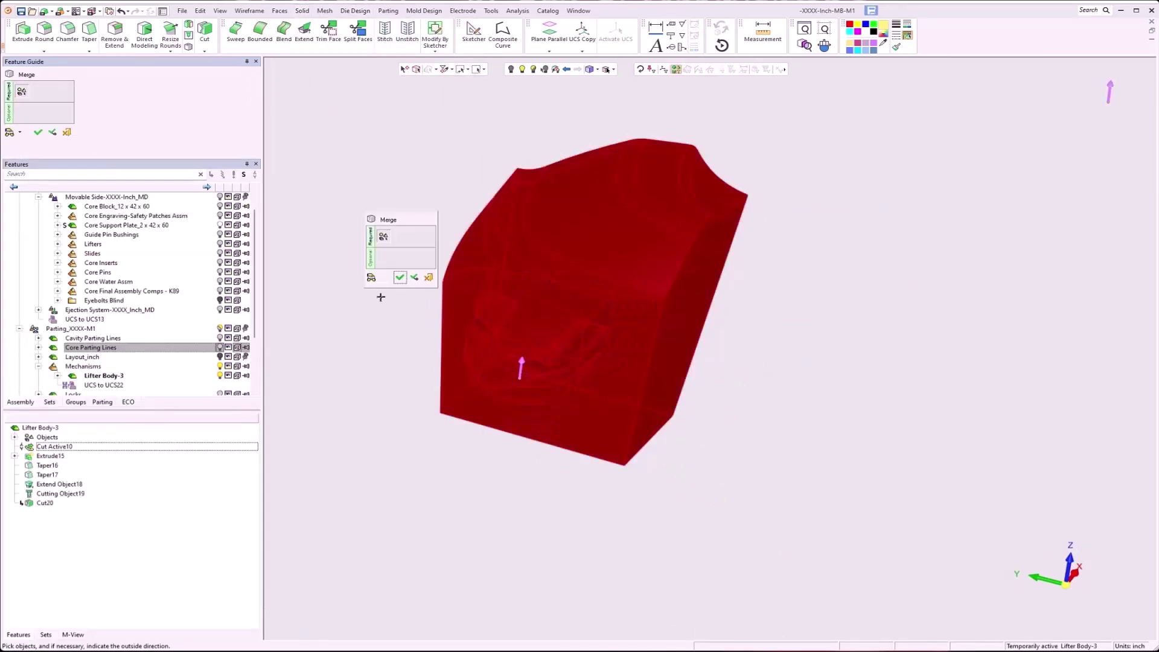
{"action": "left_click", "coordinate": [524, 361]}
{"action": "middle_click", "coordinate": [356, 297]}
{"action": "left_click", "coordinate": [355, 298]}
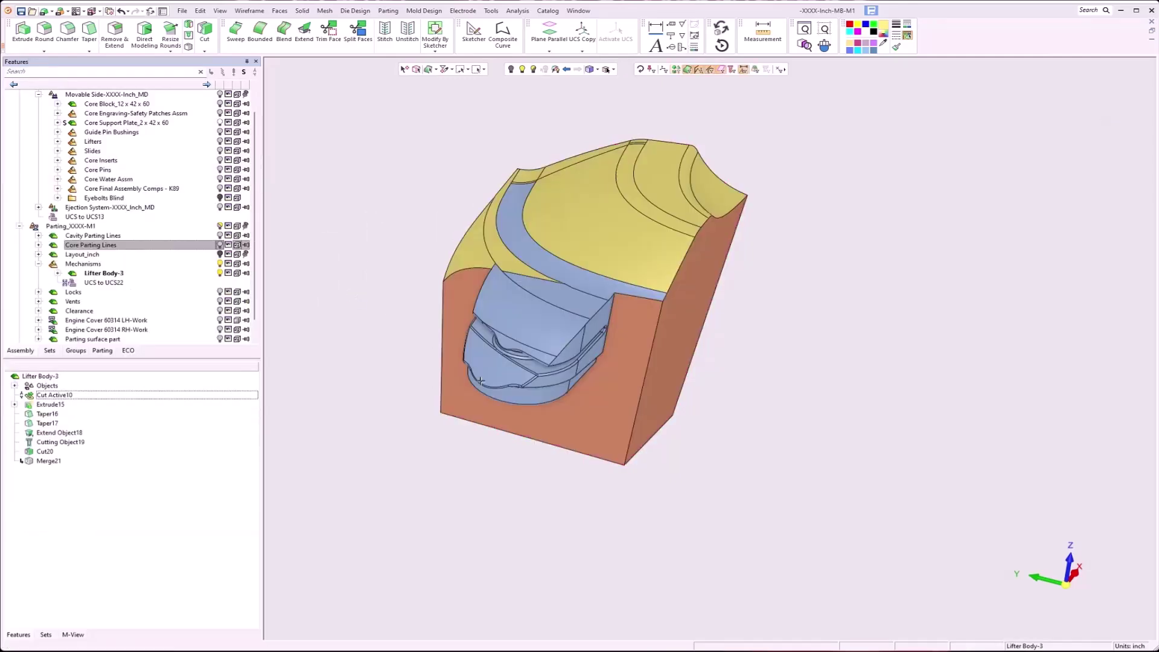
Recolor the blue boss faces and the blue curved band on the lifter's top yellow
{"action": "middle_click_drag", "start_coordinate": [573, 405], "coordinate": [611, 397]}
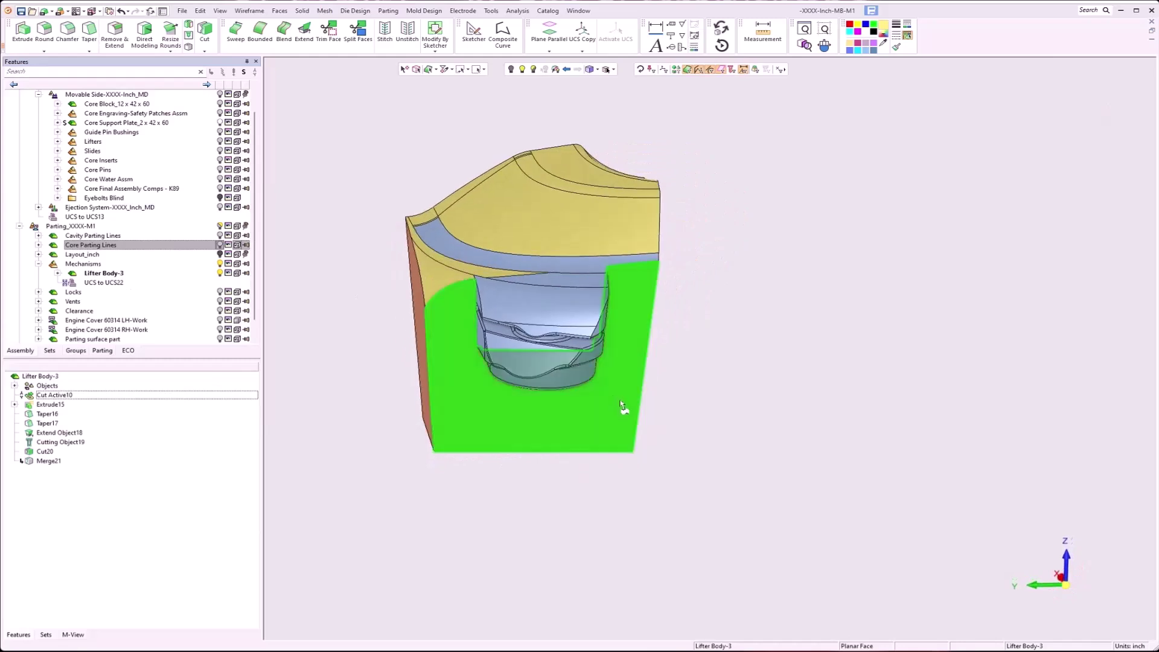
{"action": "left_click_drag", "start_coordinate": [462, 229], "coordinate": [463, 231]}
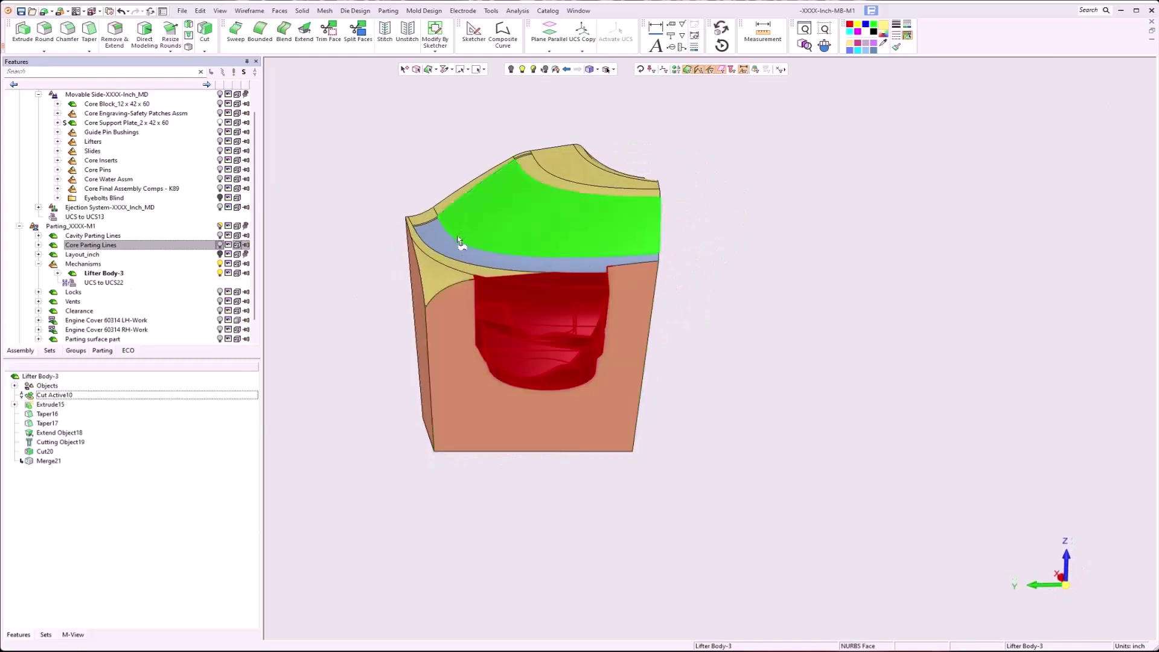
{"action": "left_click", "coordinate": [460, 254]}
{"action": "middle_click_drag", "start_coordinate": [460, 255], "coordinate": [463, 280]}
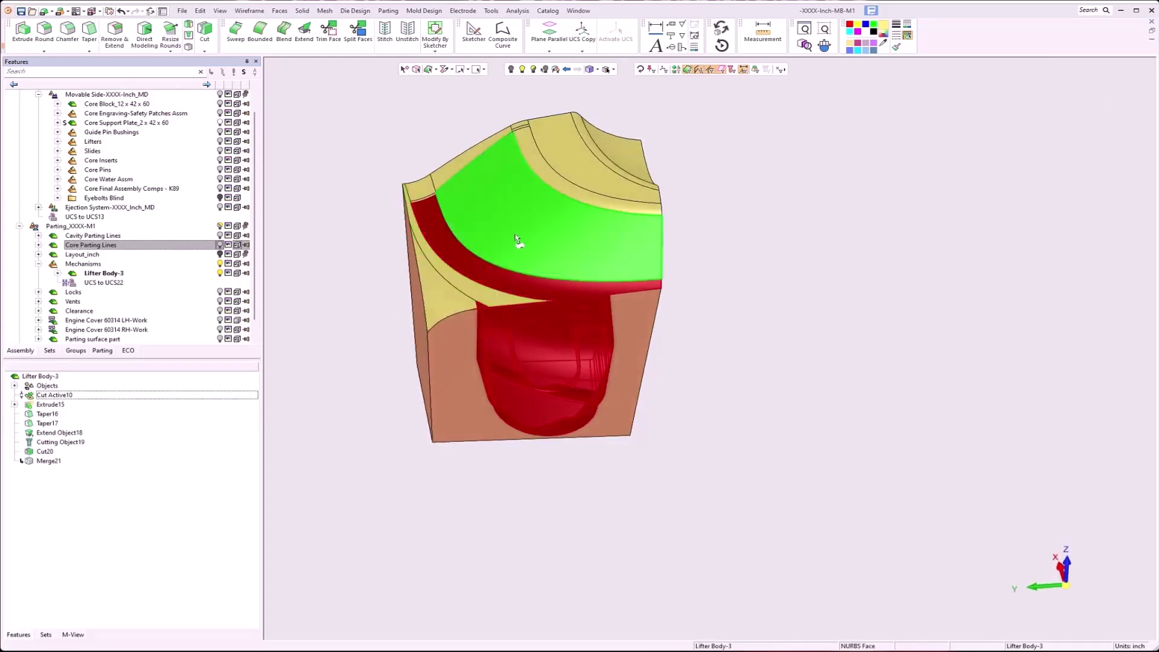
{"action": "left_click", "coordinate": [883, 26]}
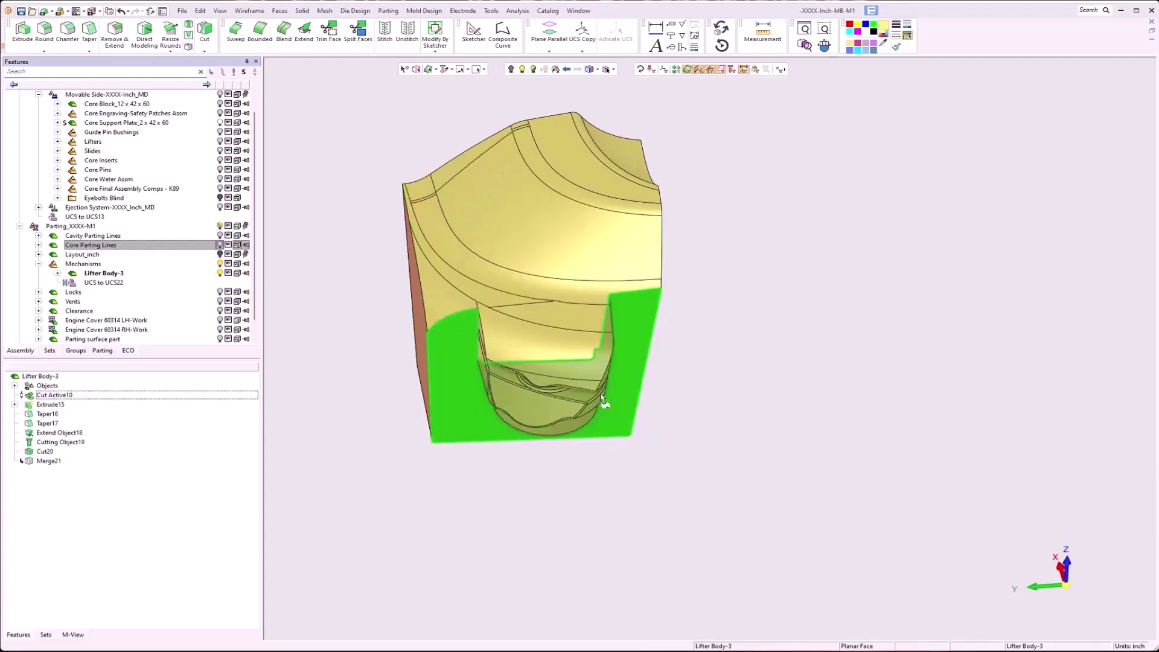
Round one vertical edge of the boss-side face with a constant 0.375 in radius, stopped short of the edge's upper end
{"action": "middle_click_drag", "start_coordinate": [620, 382], "coordinate": [658, 361]}
{"action": "right_click", "coordinate": [776, 369]}
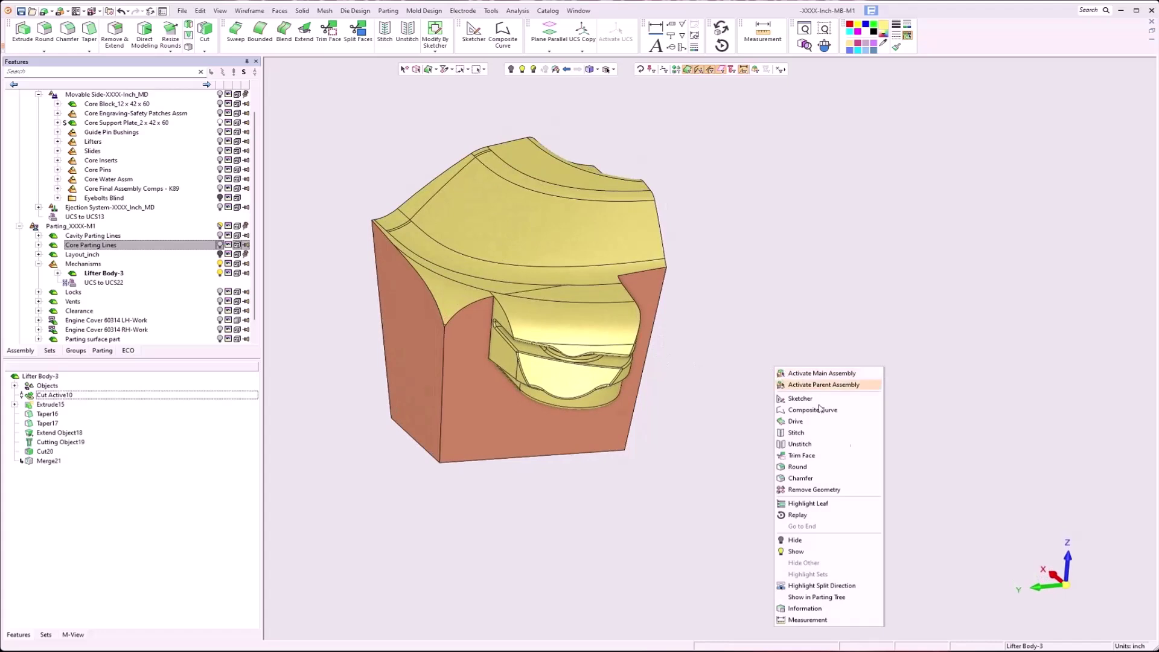
{"action": "left_click", "coordinate": [804, 468]}
{"action": "left_click", "coordinate": [445, 365]}
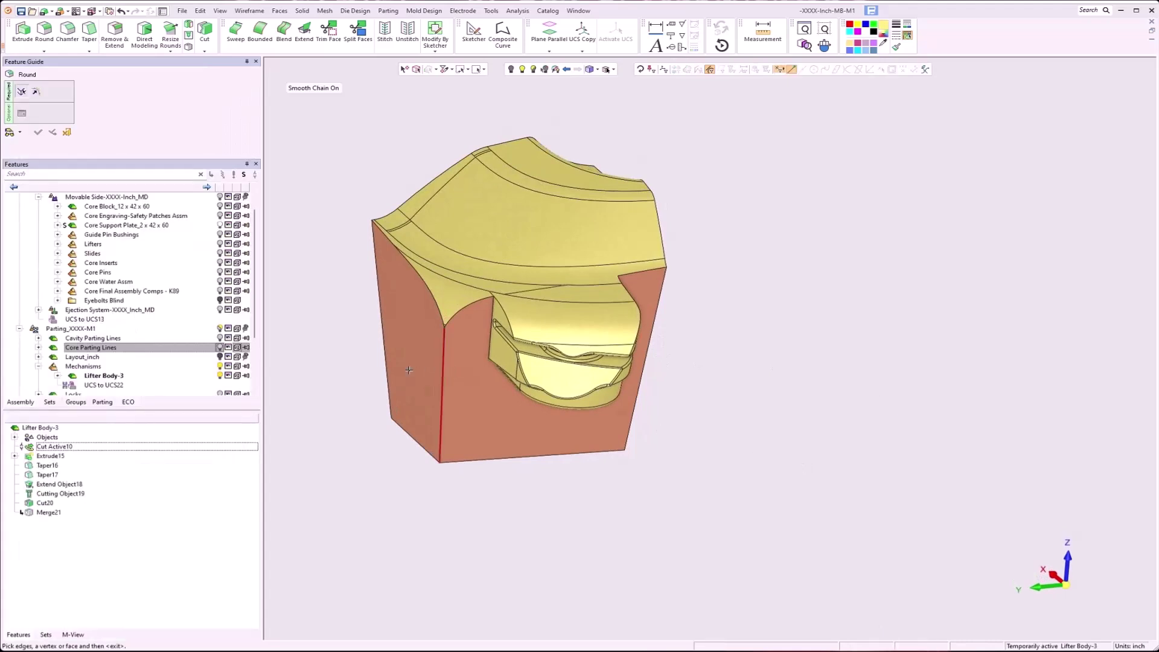
{"action": "middle_click", "coordinate": [425, 342]}
{"action": "left_click", "coordinate": [369, 101]}
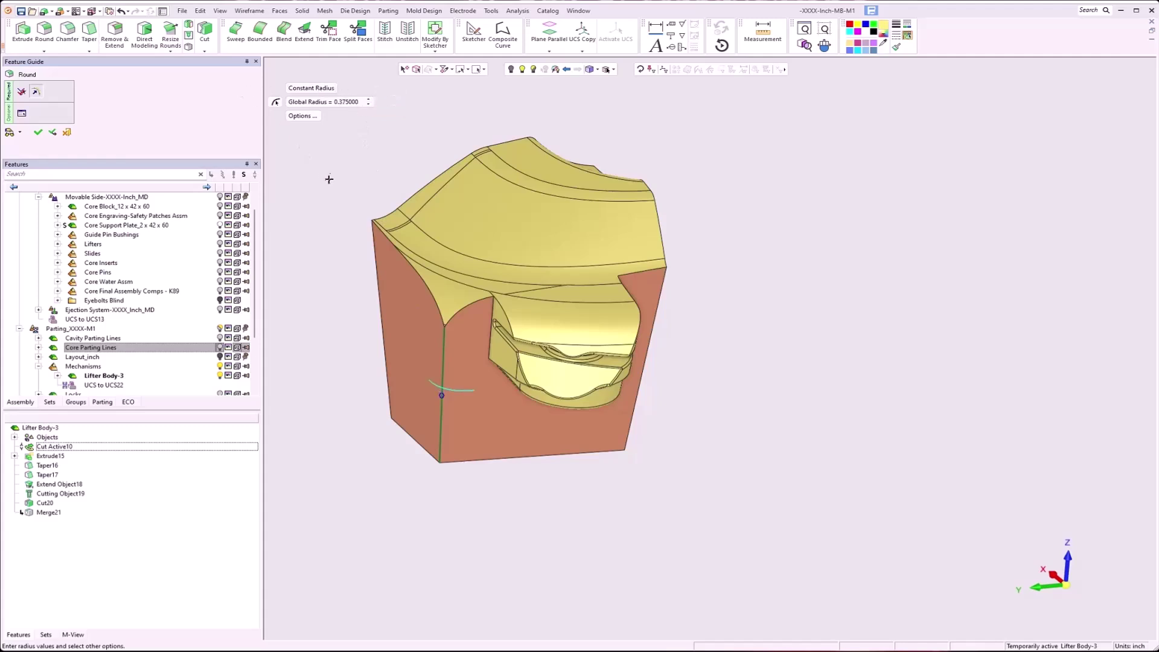
{"action": "middle_click", "coordinate": [313, 169]}
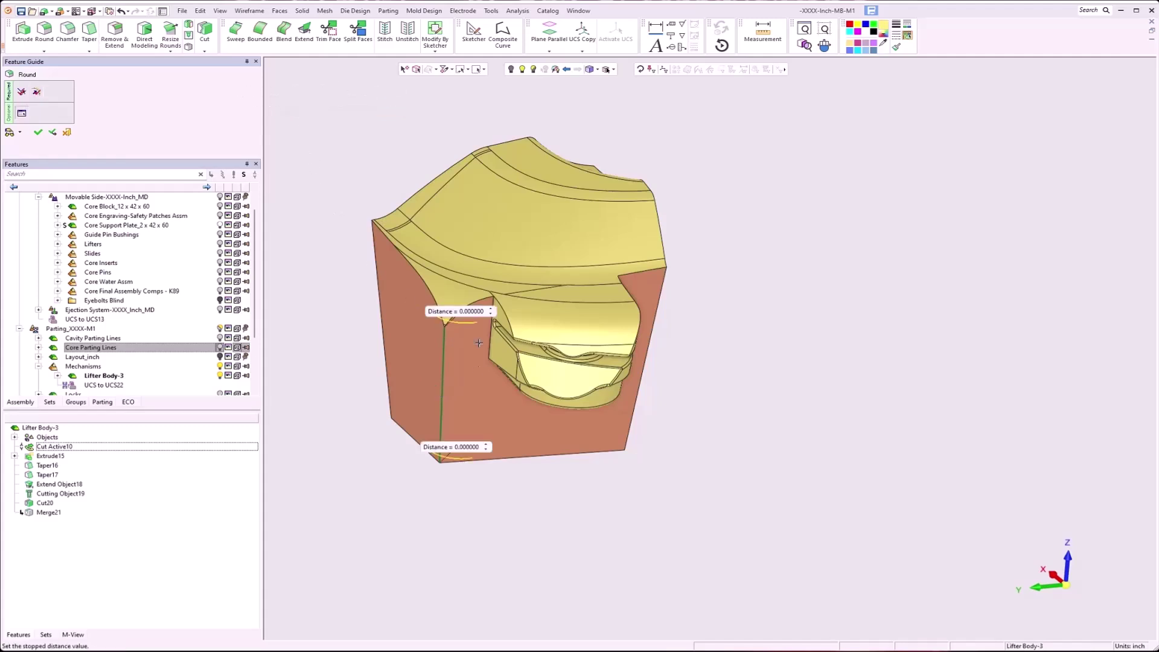
{"action": "left_click", "coordinate": [489, 309]}
{"action": "left_click", "coordinate": [491, 309]}
{"action": "left_click", "coordinate": [491, 309]}
{"action": "left_click", "coordinate": [490, 309]}
{"action": "right_click", "coordinate": [362, 300]}
{"action": "left_click", "coordinate": [384, 300]}
{"action": "middle_click", "coordinate": [383, 300]}
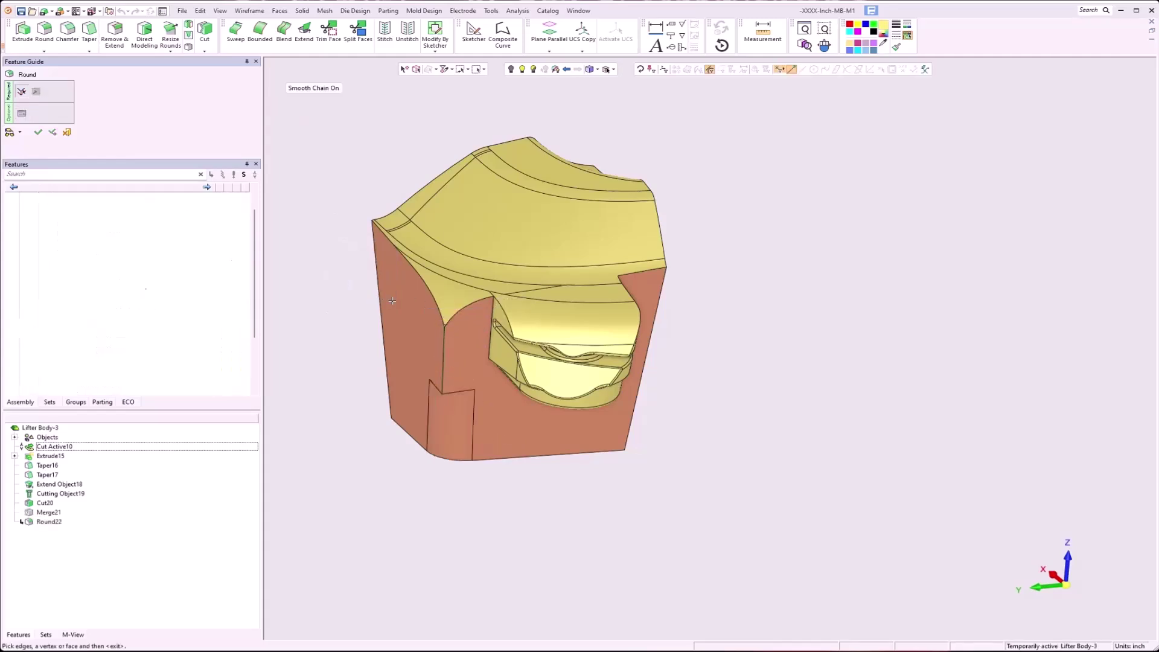
Apply the same 0.375 in stopped round to the other vertical edge of the boss-side face
{"action": "left_click", "coordinate": [660, 304]}
{"action": "middle_click", "coordinate": [703, 315]}
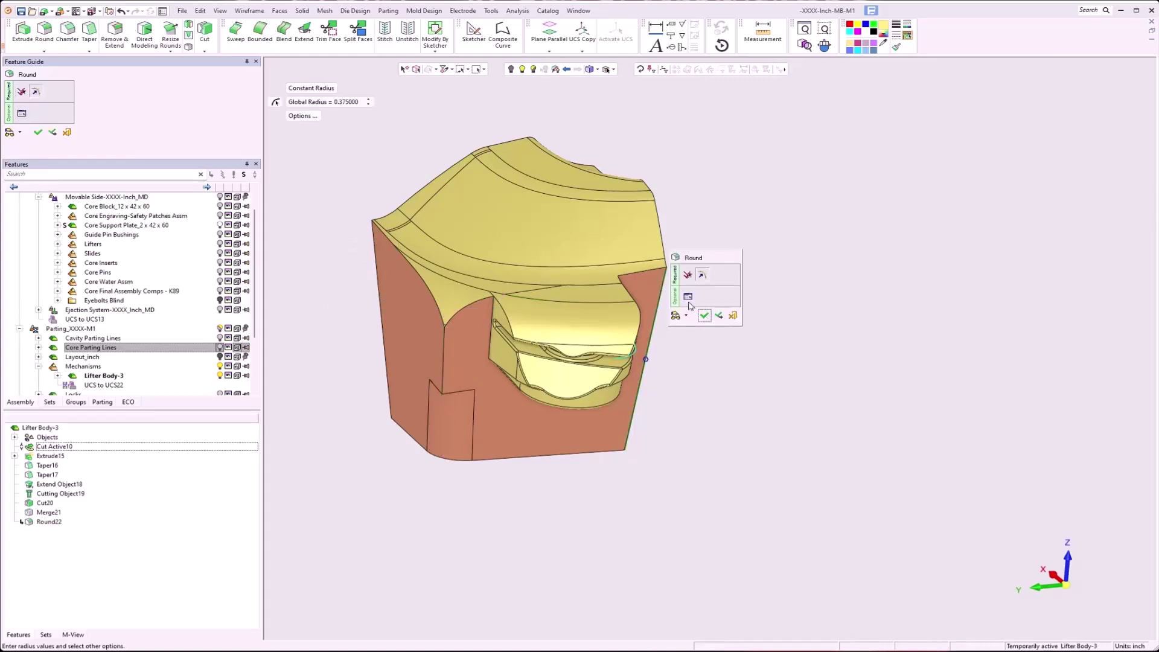
{"action": "left_click", "coordinate": [687, 297]}
{"action": "middle_click", "coordinate": [718, 321]}
{"action": "left_click", "coordinate": [727, 314]}
Apply 0.375 in stopped rounds to the two vertical edges on the lifter's side away from the boss
{"action": "left_click", "coordinate": [376, 276]}
{"action": "middle_click", "coordinate": [389, 316]}
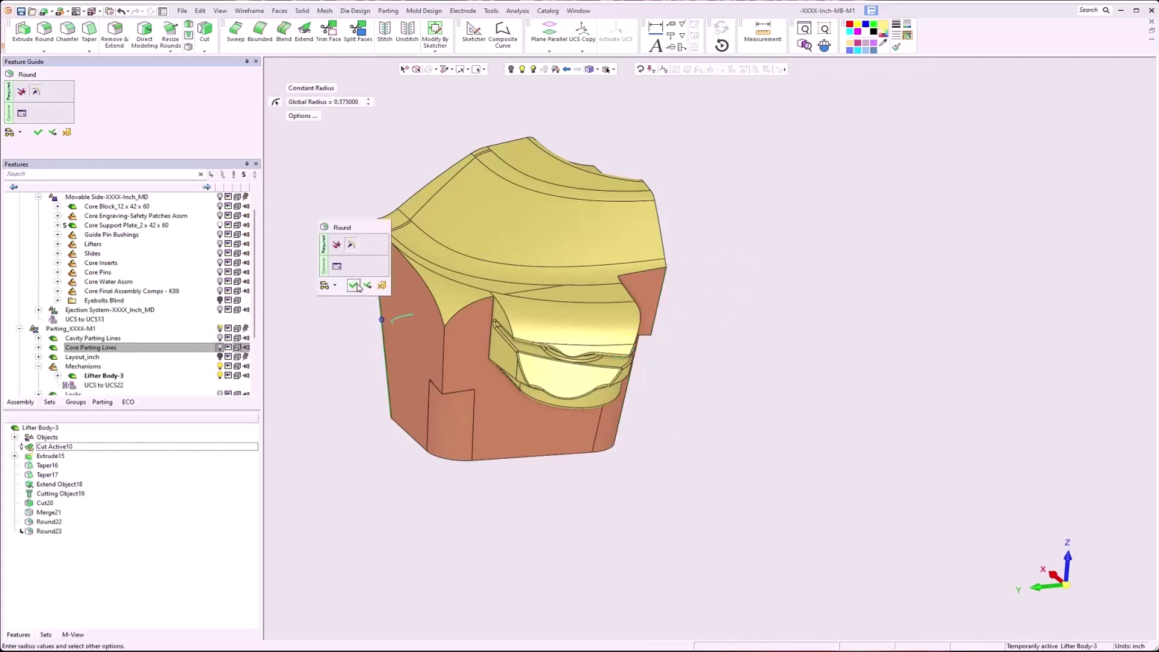
{"action": "left_click", "coordinate": [368, 286]}
{"action": "middle_click_drag", "start_coordinate": [594, 293], "coordinate": [640, 300]}
{"action": "left_click", "coordinate": [810, 280]}
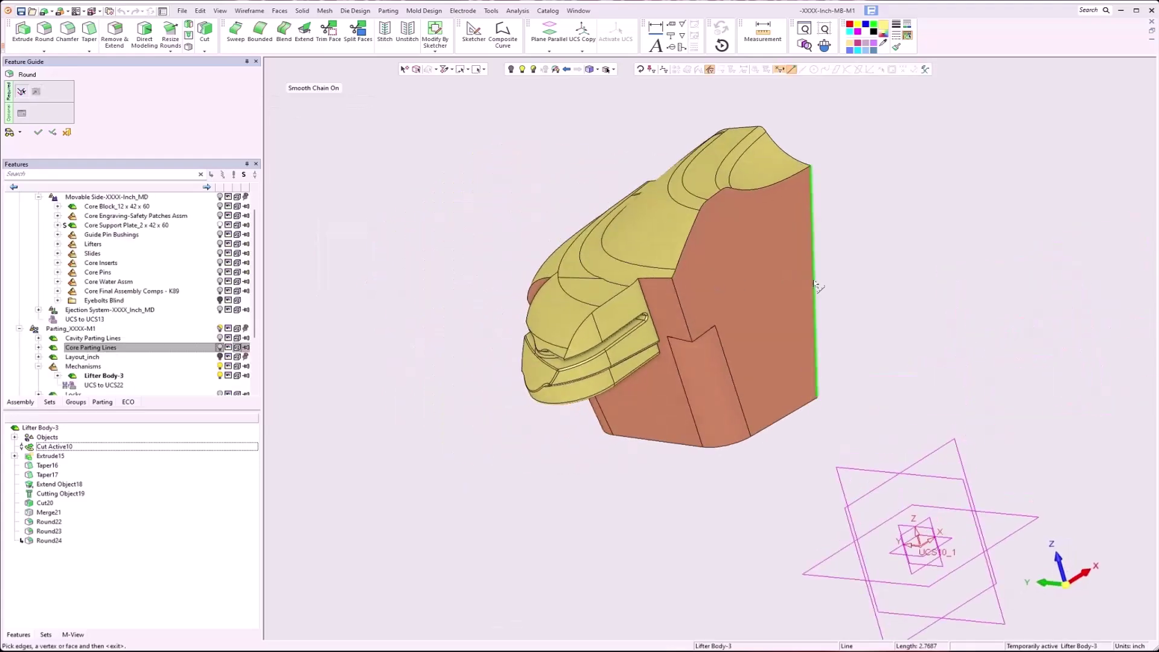
{"action": "middle_click", "coordinate": [860, 279]}
{"action": "left_click", "coordinate": [861, 282]}
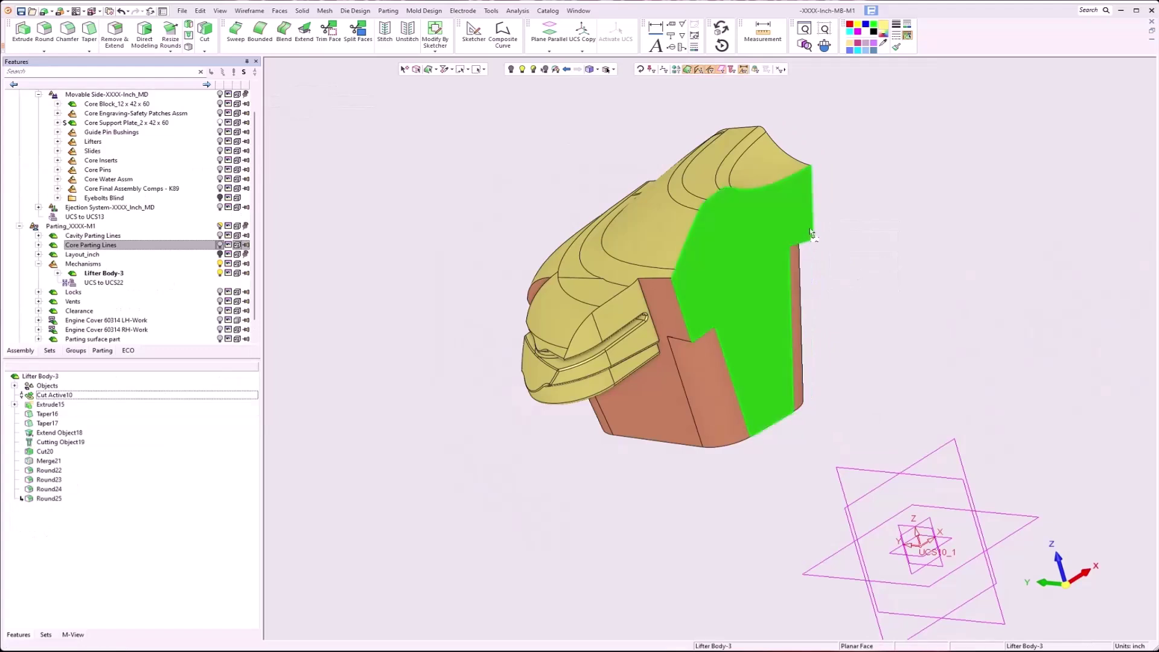
Round the four remaining sharp upper segments of the vertical edges with a 0.25 in radius
{"action": "middle_click_drag", "start_coordinate": [641, 257], "coordinate": [458, 273]}
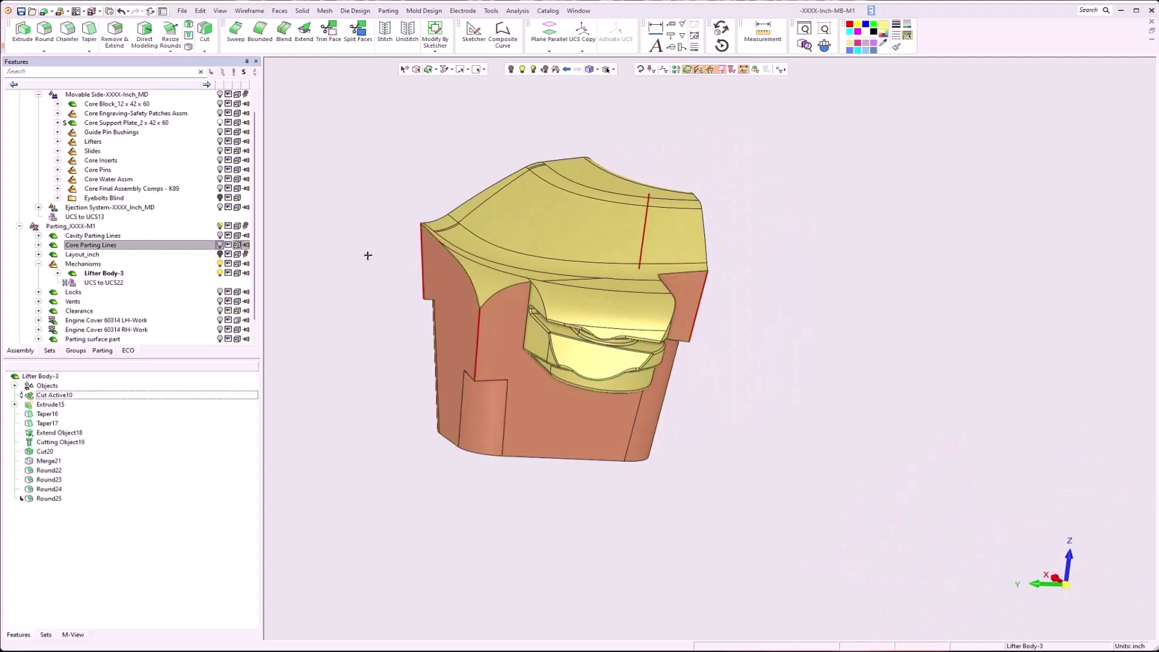
{"action": "right_click", "coordinate": [368, 244]}
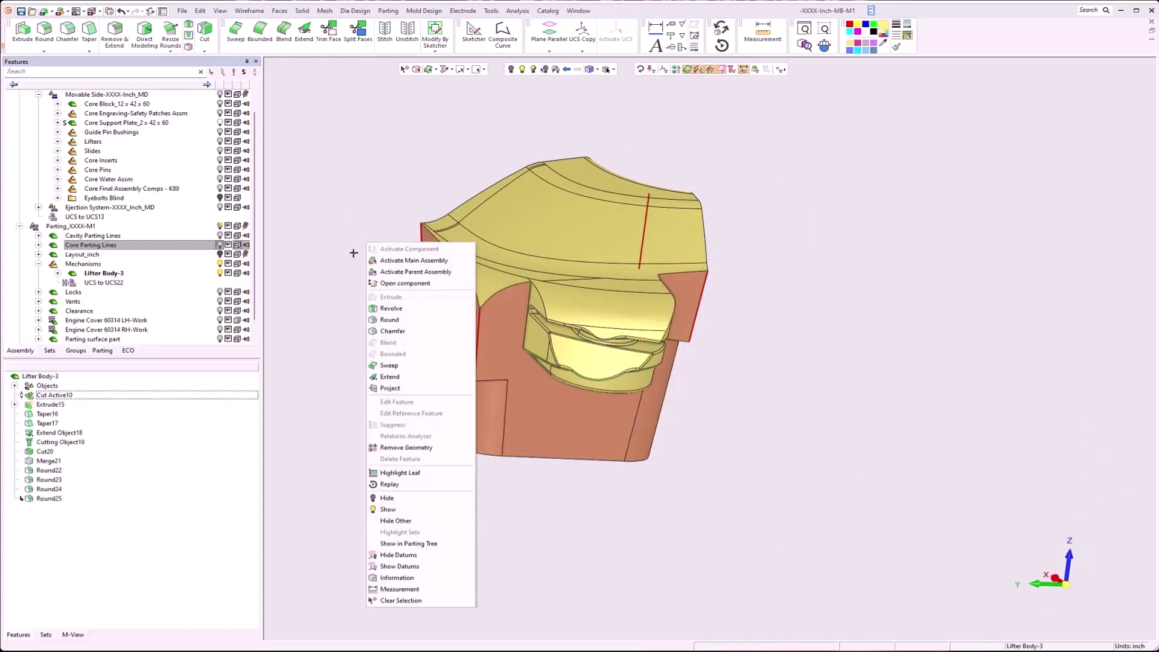
{"action": "left_click", "coordinate": [385, 319]}
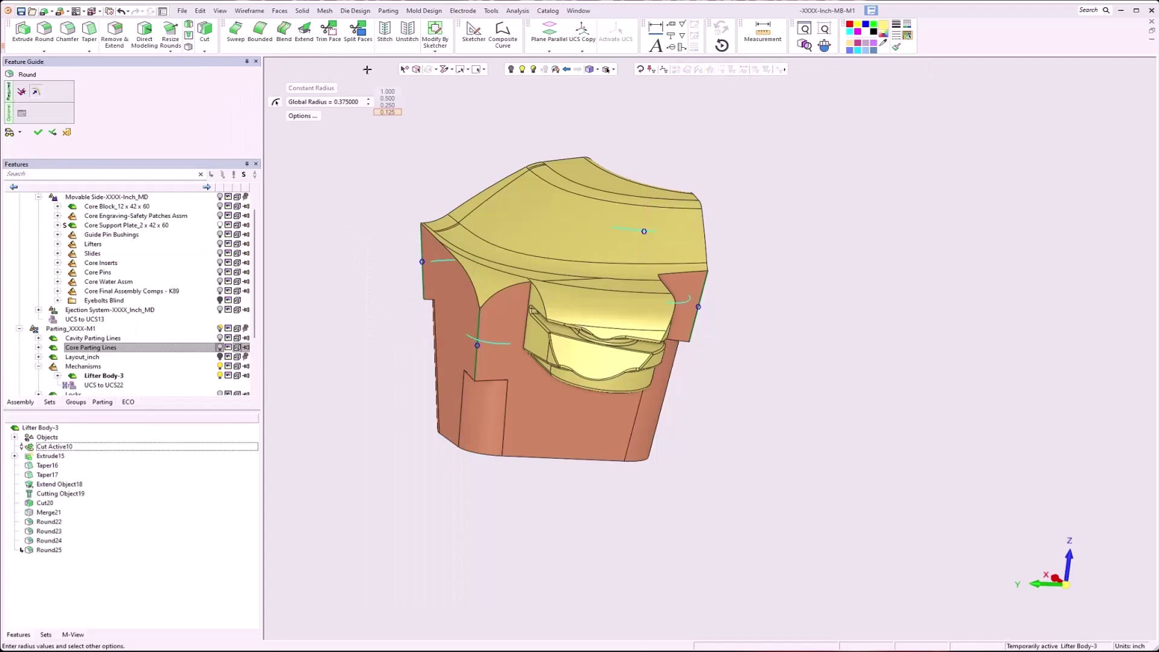
{"action": "right_click", "coordinate": [367, 169]}
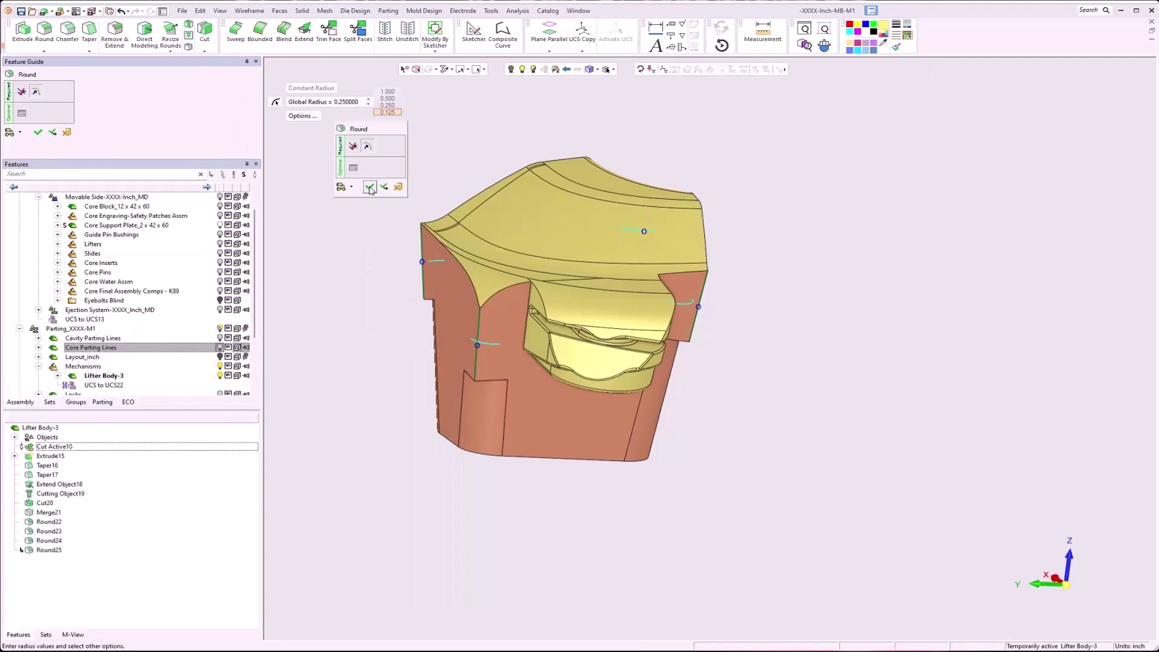
{"action": "left_click", "coordinate": [368, 188]}
Chamfer the lifter's bottom perimeter edges symmetrically at 0.125 in
{"action": "right_click", "coordinate": [363, 412]}
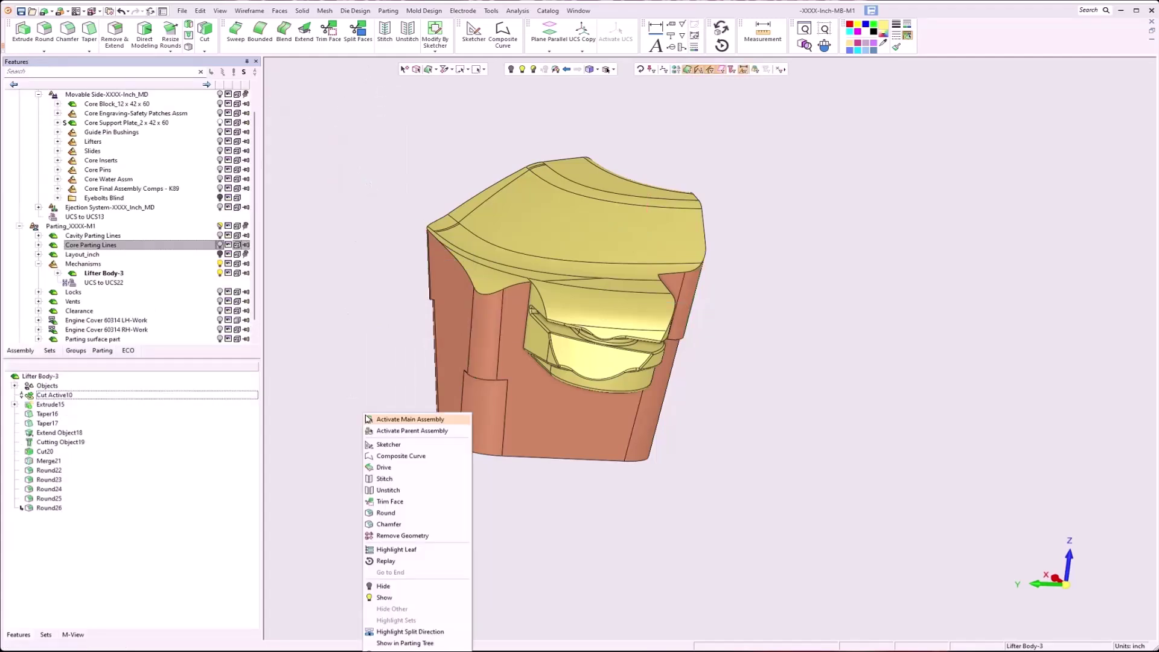
{"action": "left_click", "coordinate": [392, 524]}
{"action": "left_click", "coordinate": [511, 458]}
{"action": "middle_click", "coordinate": [498, 487]}
{"action": "middle_click", "coordinate": [498, 488]}
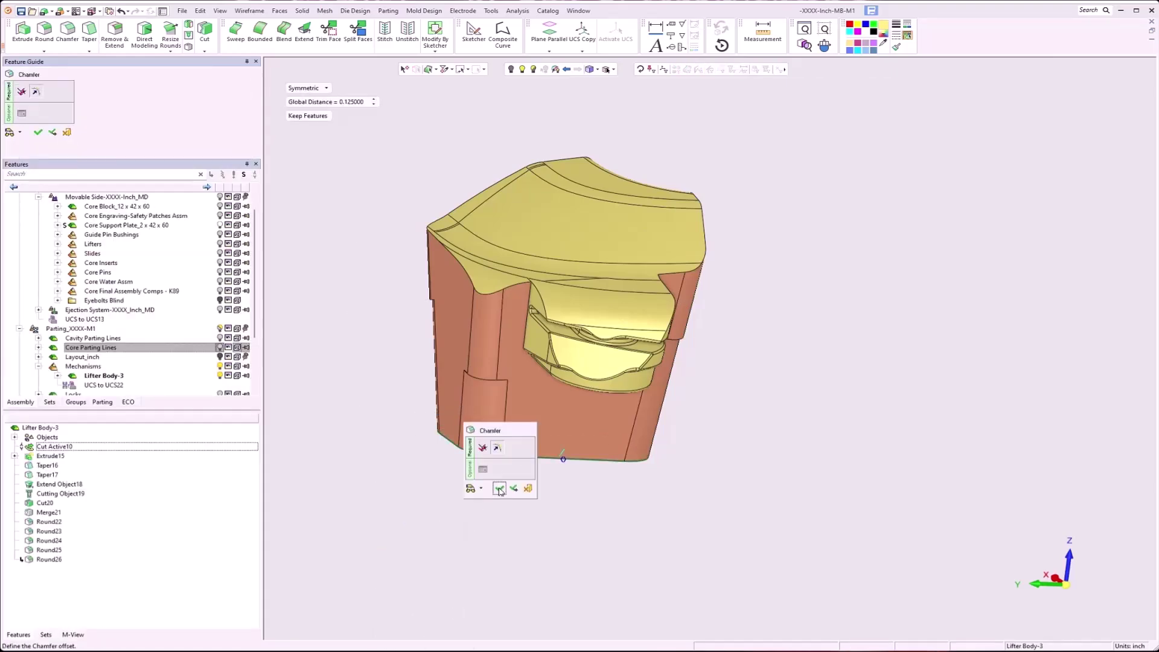
{"action": "left_click", "coordinate": [498, 488]}
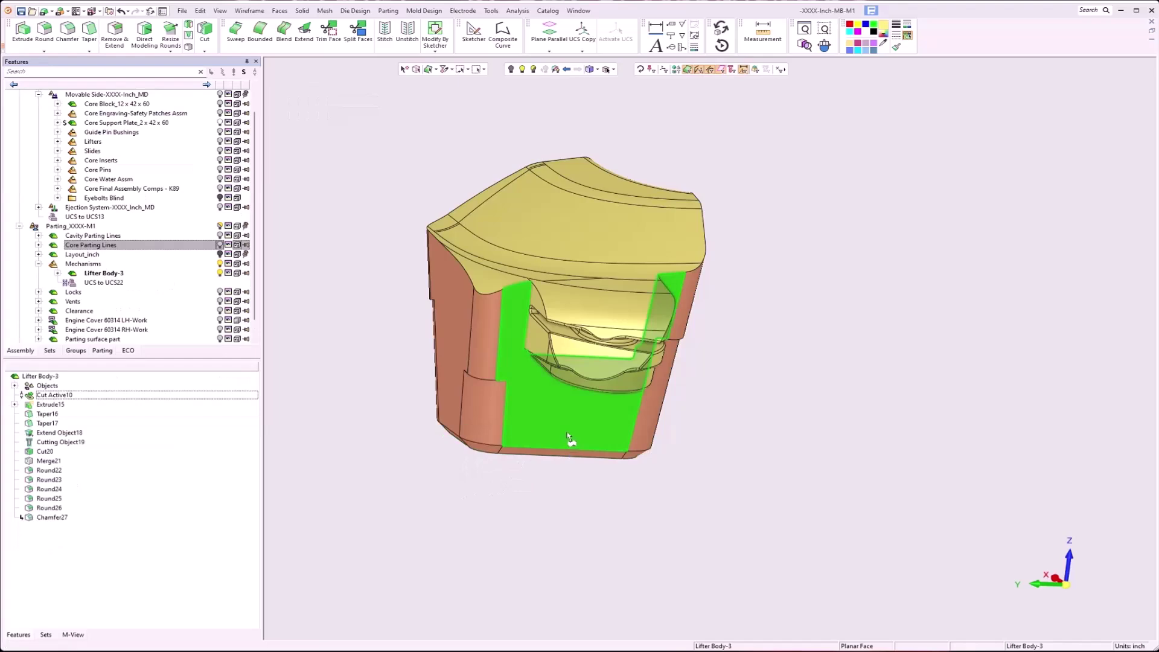
{"action": "middle_click_drag", "start_coordinate": [512, 422], "coordinate": [300, 403]}
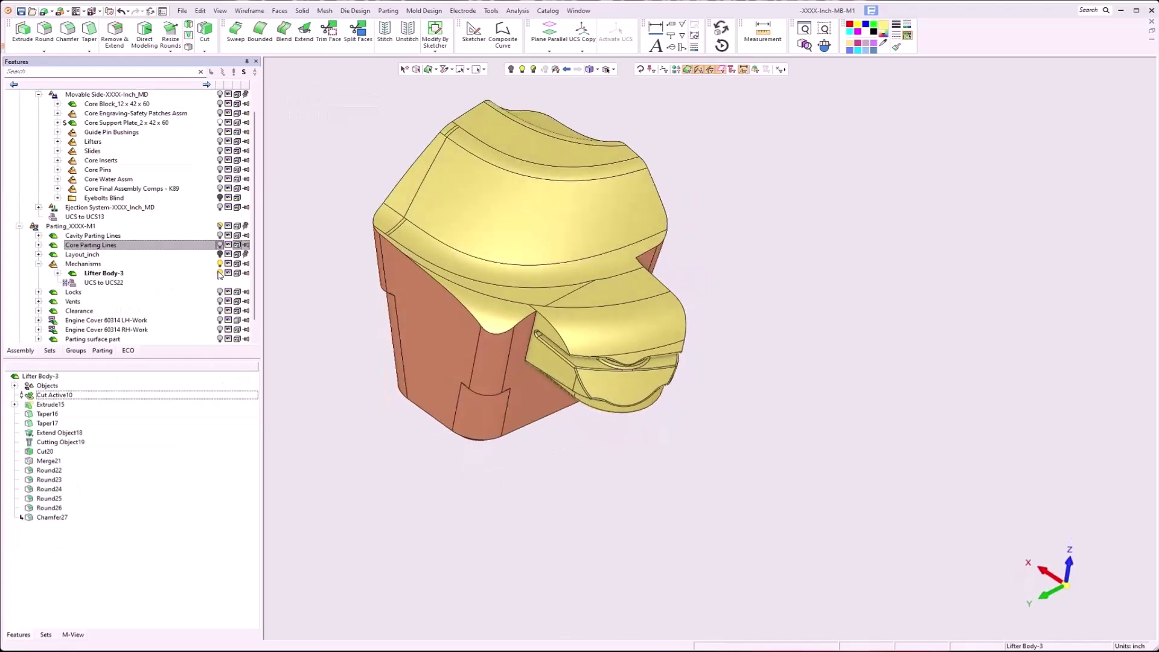
Show Core Parting Lines and split the lifter's boss-side face using the adjoining faces of the core's round boss
{"action": "left_click", "coordinate": [220, 246]}
{"action": "middle_click_drag", "start_coordinate": [426, 359], "coordinate": [393, 494]}
{"action": "scroll", "coordinate": [414, 525], "scroll_direction": "up", "scroll_amount": 5}
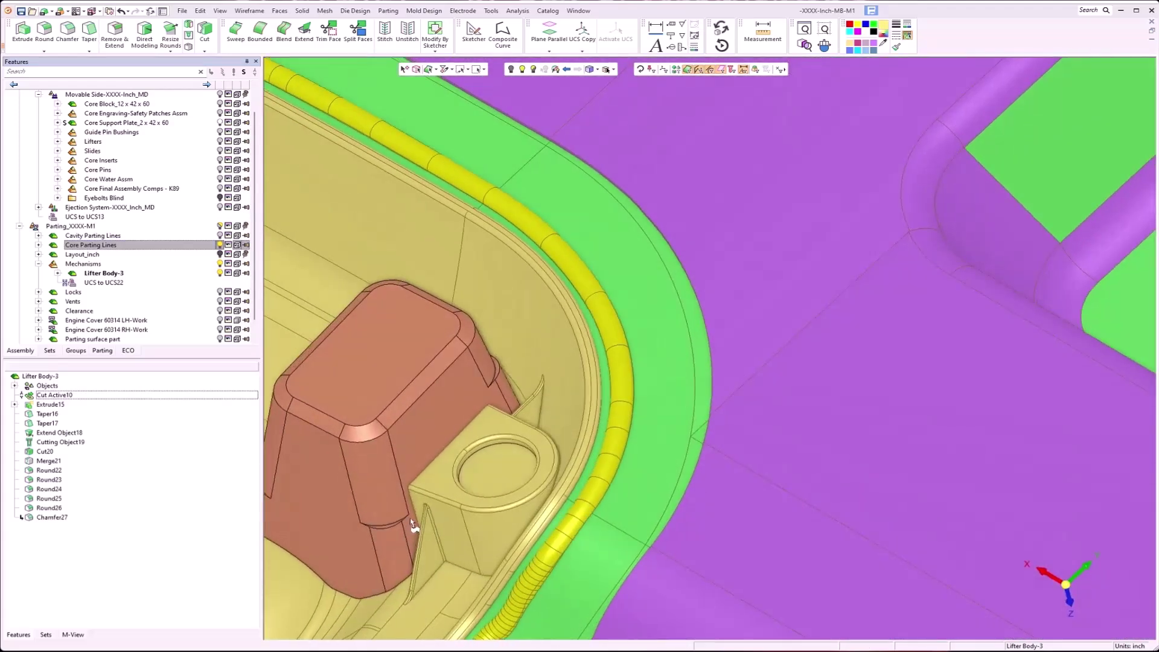
{"action": "left_click", "coordinate": [282, 11]}
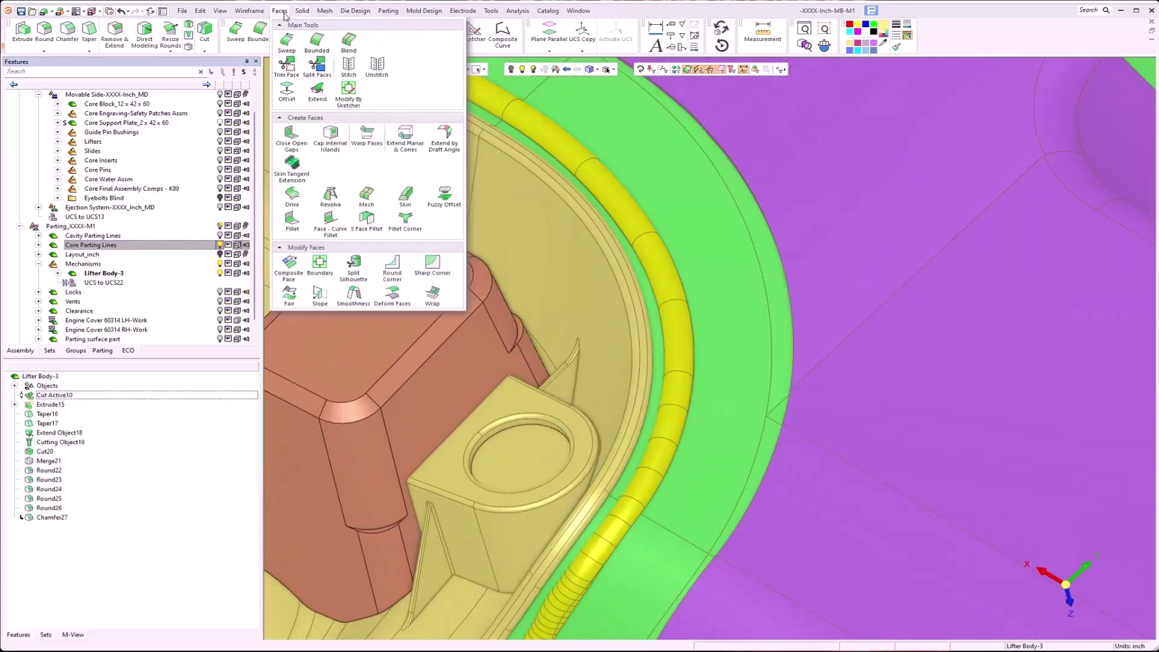
{"action": "left_click", "coordinate": [306, 70]}
{"action": "left_click", "coordinate": [417, 466]}
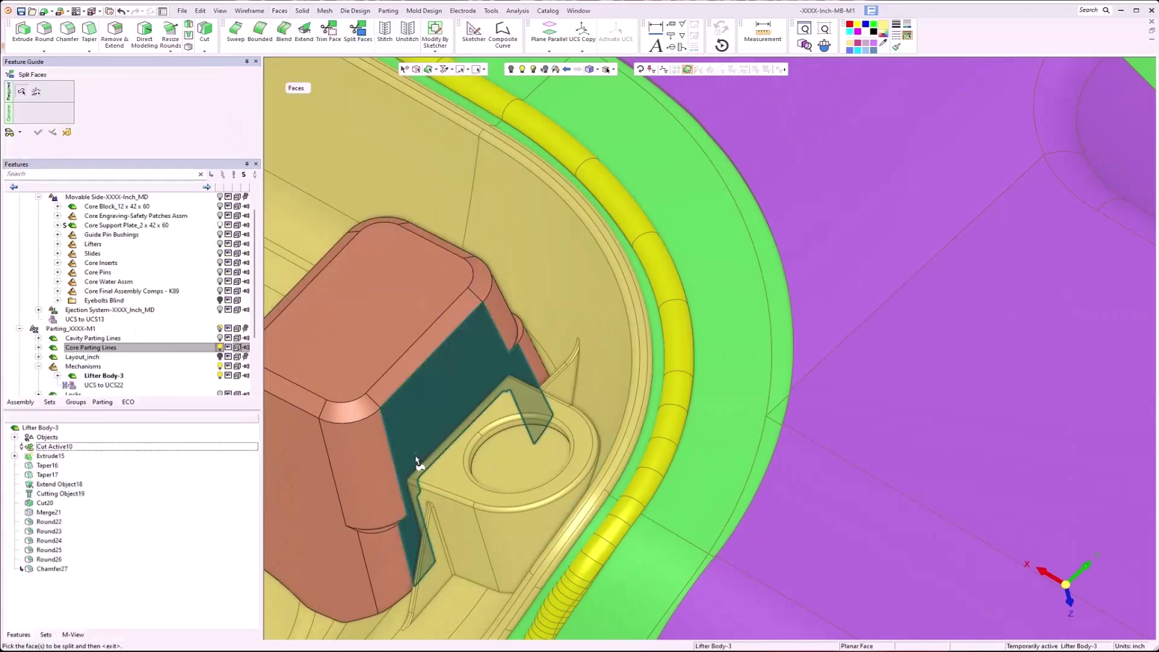
{"action": "left_click", "coordinate": [415, 492]}
{"action": "left_click", "coordinate": [494, 397]}
{"action": "middle_click_drag", "start_coordinate": [495, 396], "coordinate": [515, 407]}
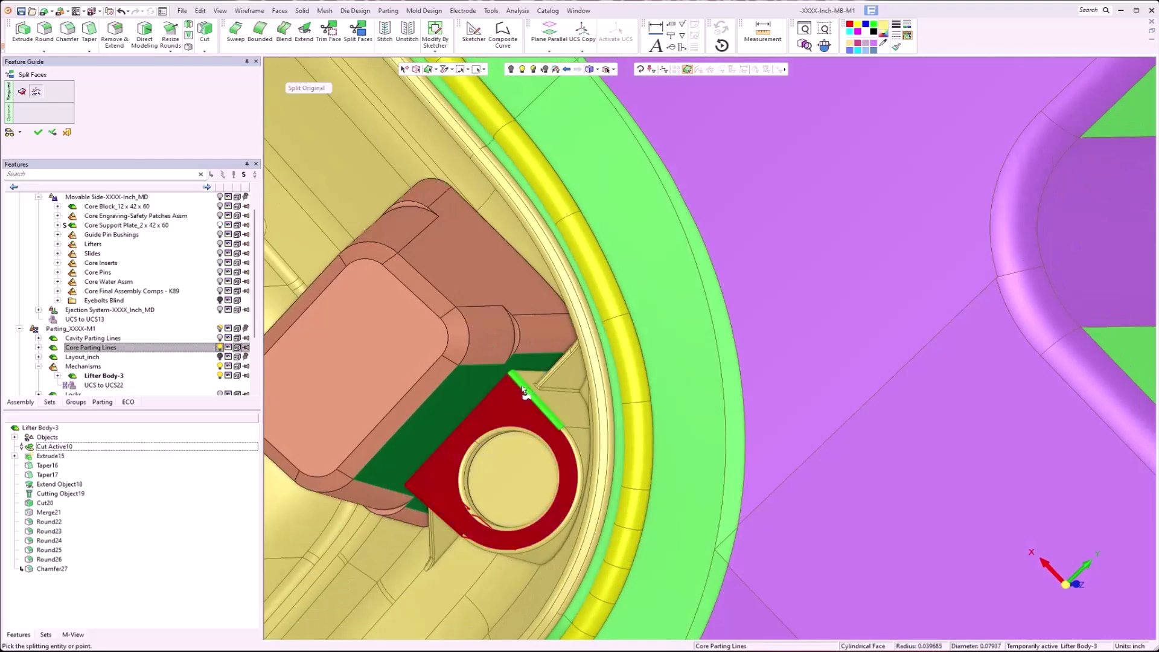
{"action": "left_click", "coordinate": [530, 382]}
{"action": "left_click", "coordinate": [501, 409]}
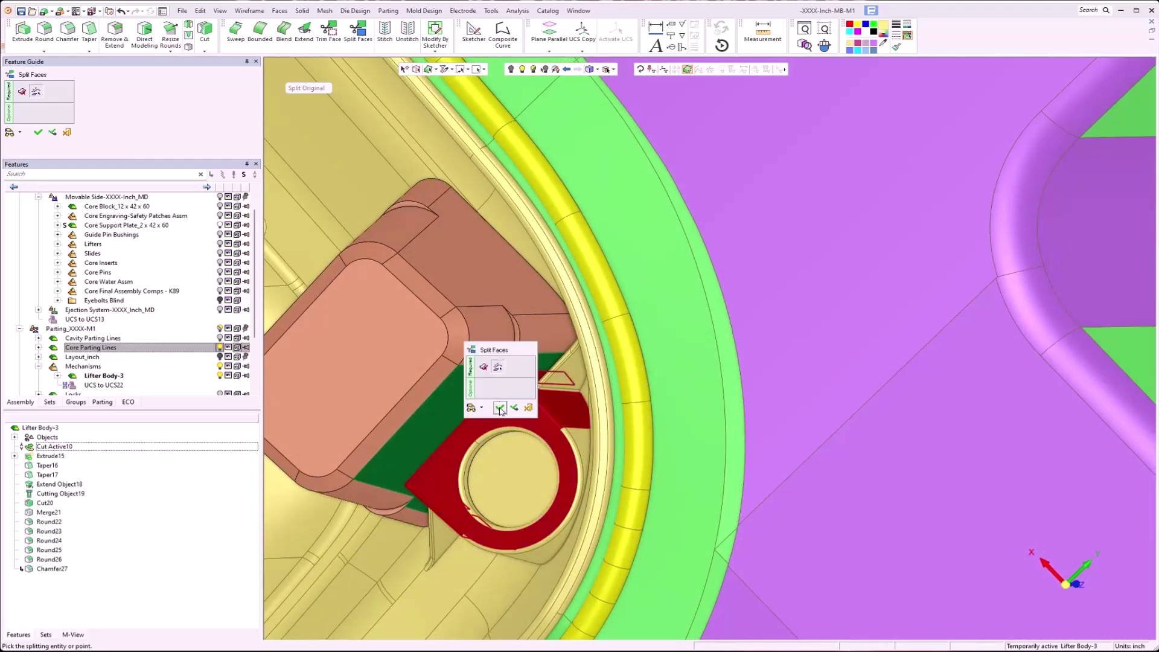
{"action": "left_click", "coordinate": [498, 407]}
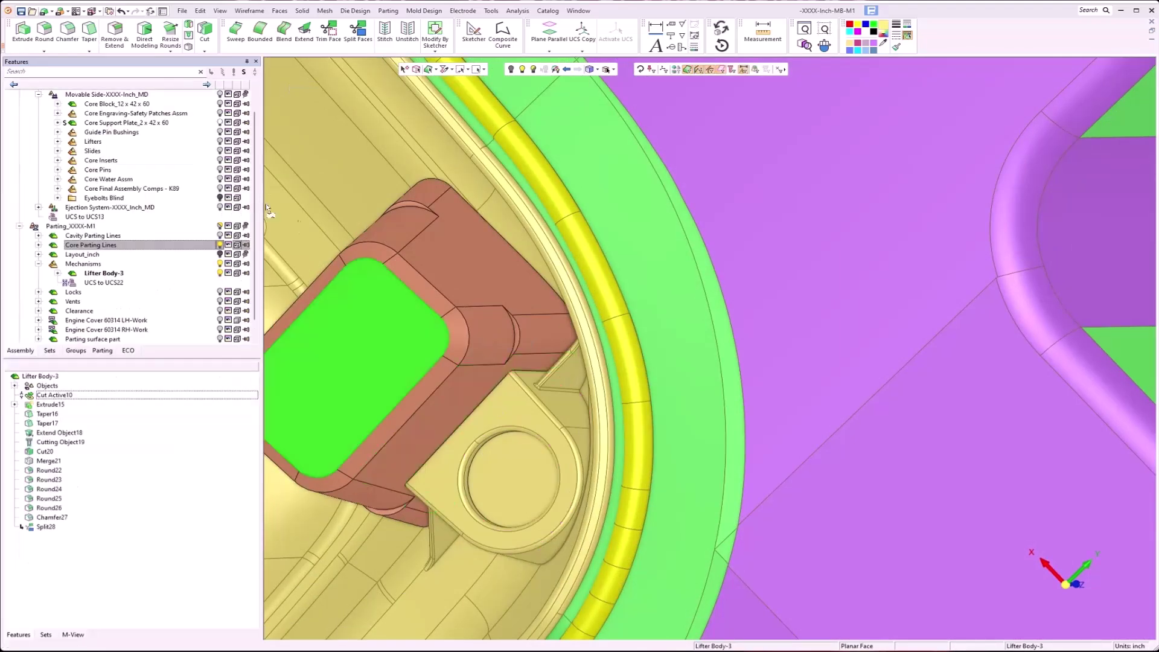
Hide Core Parting Lines and recolor the narrow split strip around the lifter's boss to match the boss
{"action": "left_click", "coordinate": [220, 245]}
{"action": "middle_click_drag", "start_coordinate": [444, 423], "coordinate": [447, 387]}
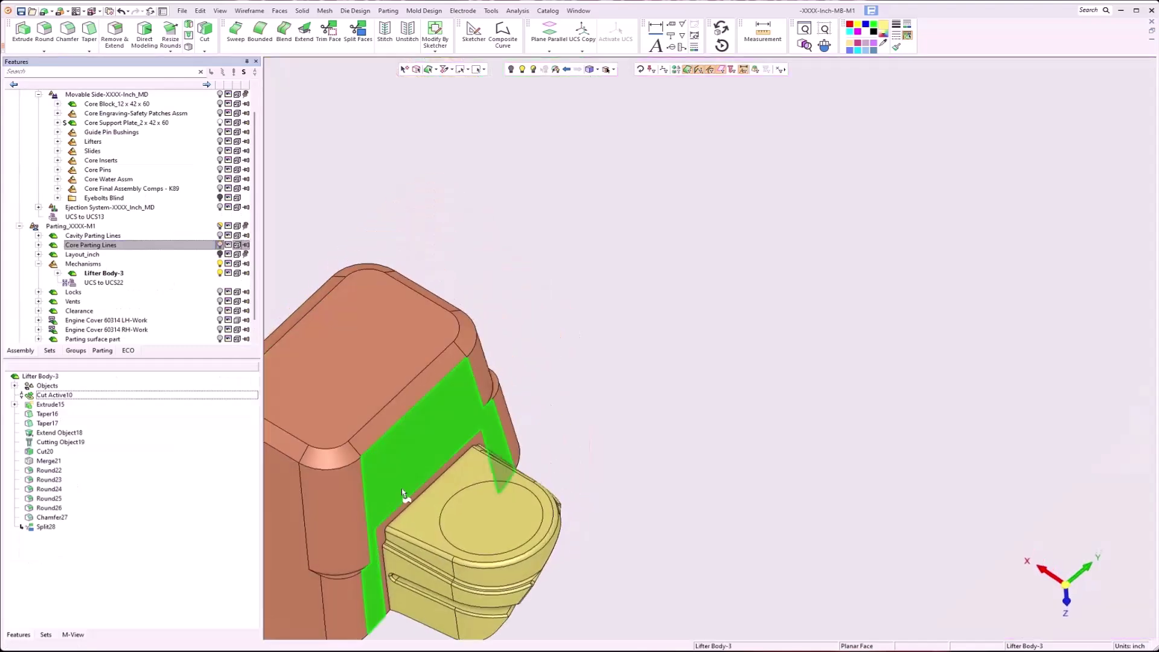
{"action": "left_click", "coordinate": [383, 537]}
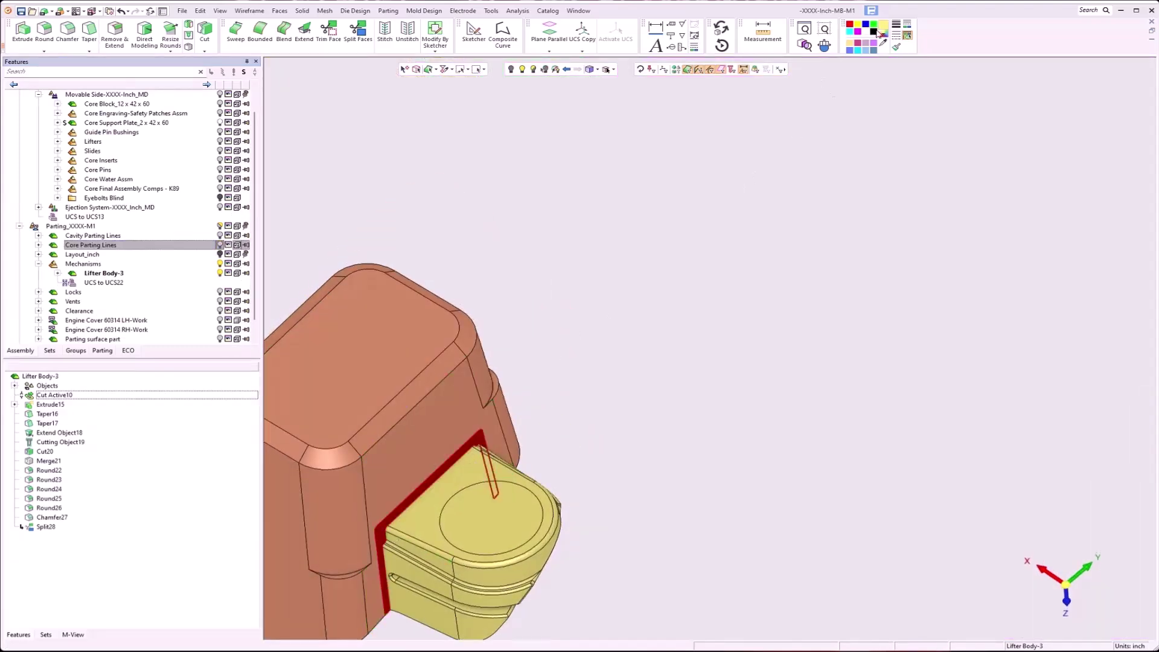
{"action": "left_click", "coordinate": [882, 27]}
Color the lifter's flat sides, bottom face, upper 0.25 in corner rounds and the boss's circular face light green (#6EFF6E)
{"action": "middle_click_drag", "start_coordinate": [521, 431], "coordinate": [642, 252], "text": "ctrl"}
{"action": "left_click", "coordinate": [616, 329]}
{"action": "left_click", "coordinate": [484, 430]}
{"action": "left_click", "coordinate": [502, 426]}
{"action": "left_click", "coordinate": [326, 337]}
{"action": "left_click", "coordinate": [293, 338]}
{"action": "left_click", "coordinate": [445, 231]}
{"action": "middle_click_drag", "start_coordinate": [447, 161], "coordinate": [344, 342]}
{"action": "left_click", "coordinate": [345, 342]}
{"action": "left_click", "coordinate": [497, 289]}
{"action": "left_click", "coordinate": [588, 359]}
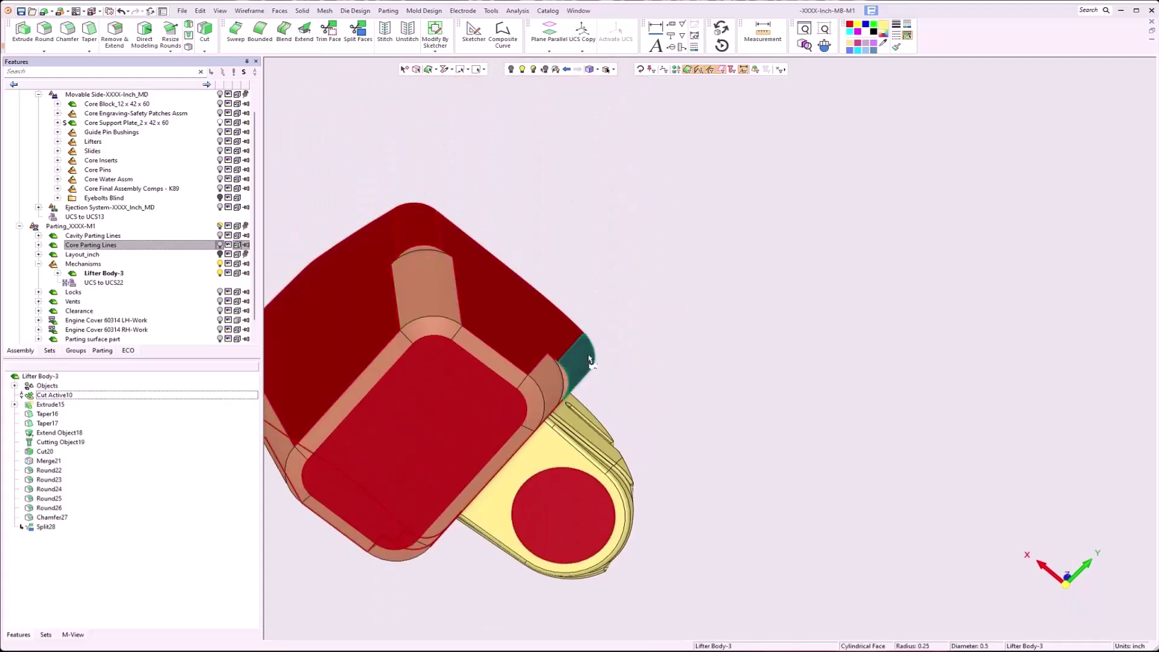
{"action": "left_click", "coordinate": [885, 37]}
{"action": "left_click", "coordinate": [911, 56]}
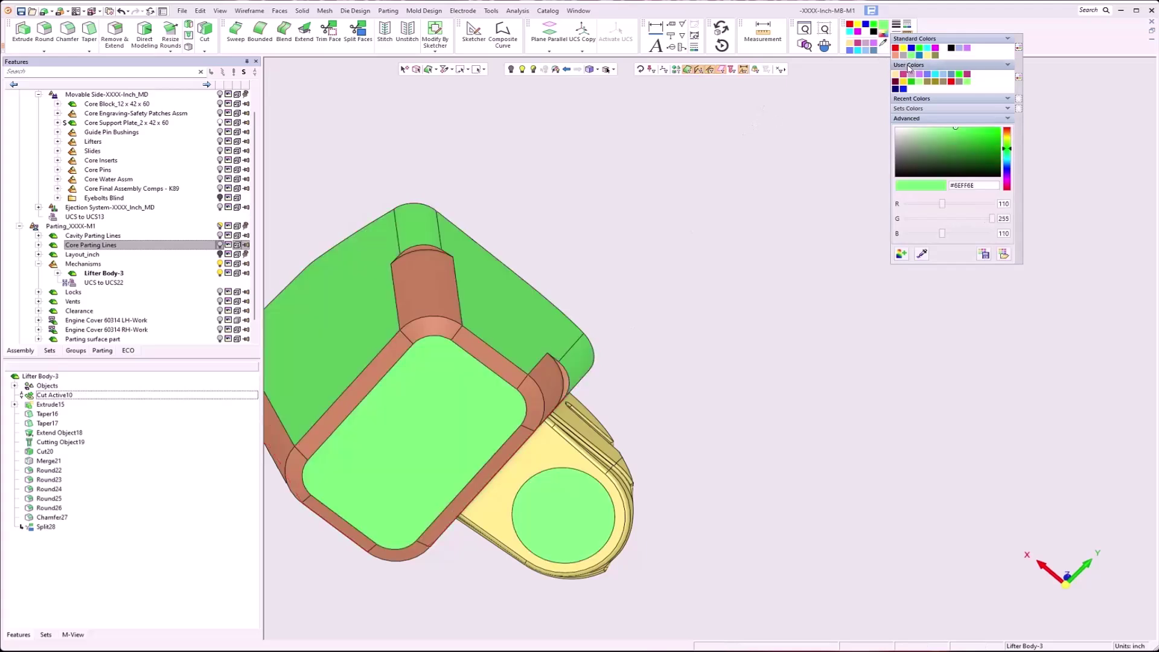
Color the lifter's four 0.375 in stopped corner rounds, their end faces and the bottom perimeter chamfers purple (#D282FF)
{"action": "left_click", "coordinate": [421, 261]}
{"action": "left_click", "coordinate": [422, 266]}
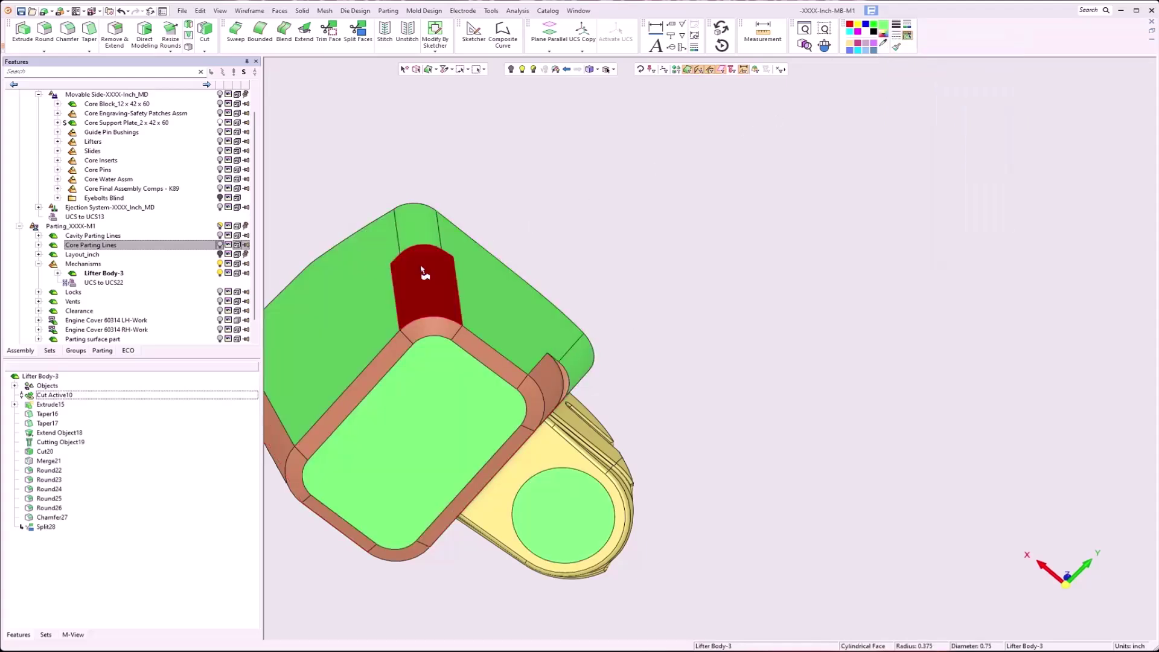
{"action": "left_click", "coordinate": [552, 393]}
{"action": "middle_click_drag", "start_coordinate": [509, 410], "coordinate": [674, 332]}
{"action": "scroll", "coordinate": [465, 375], "scroll_direction": "up", "scroll_amount": 3}
{"action": "left_click", "coordinate": [392, 337]}
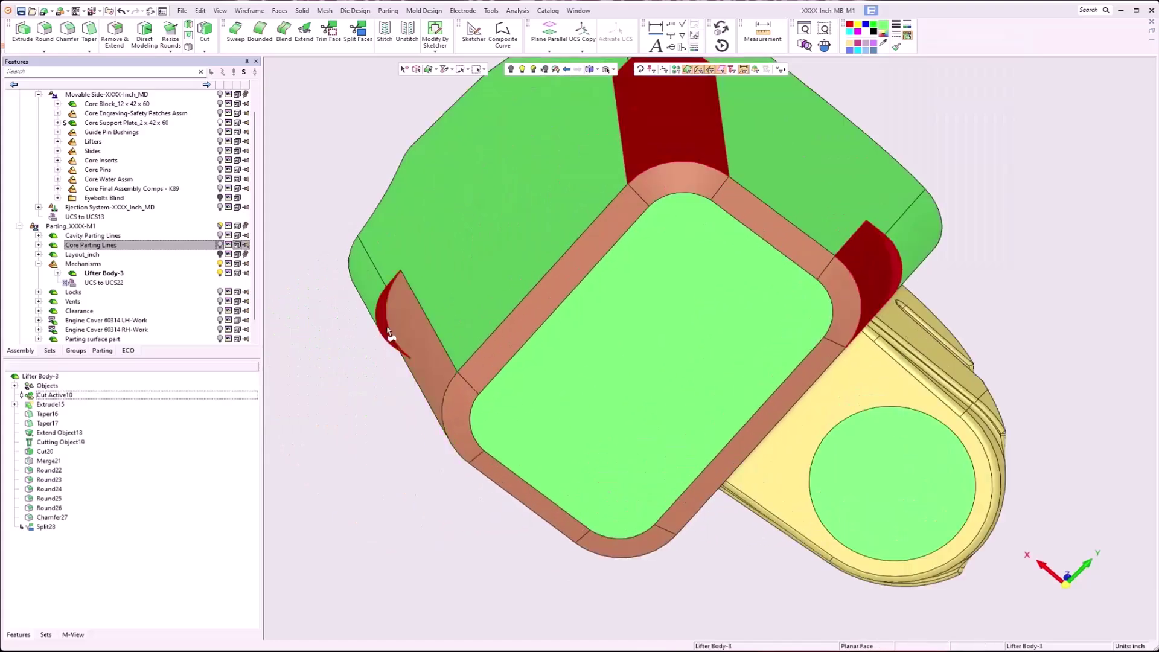
{"action": "middle_click_drag", "start_coordinate": [504, 421], "coordinate": [548, 480]}
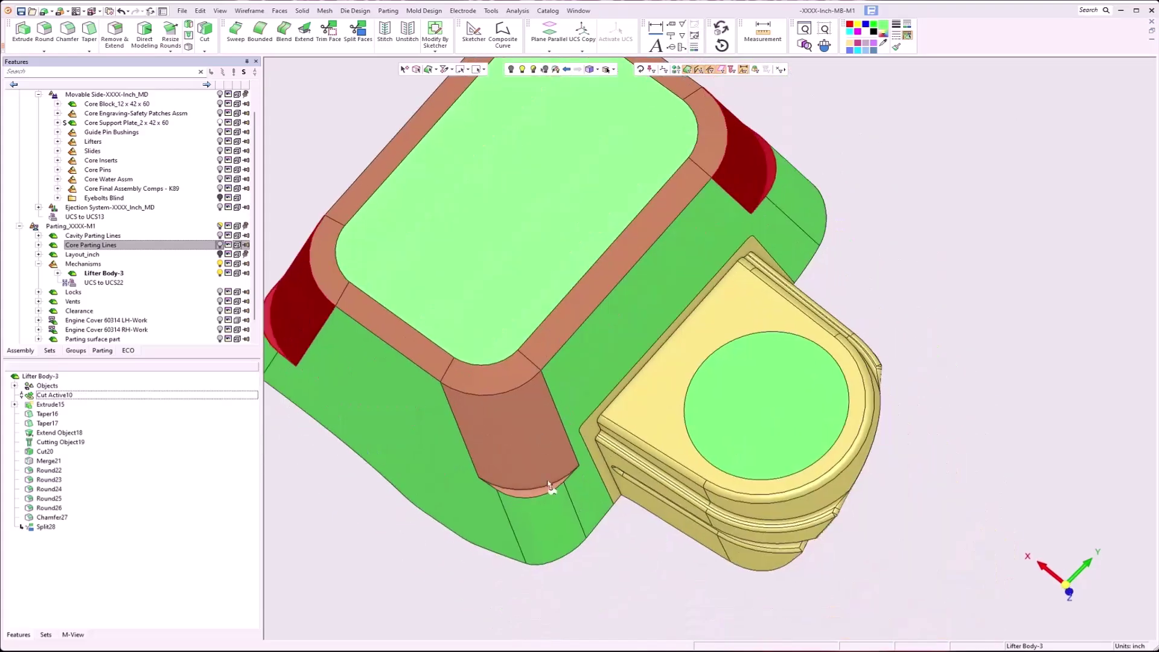
{"action": "left_click", "coordinate": [548, 480]}
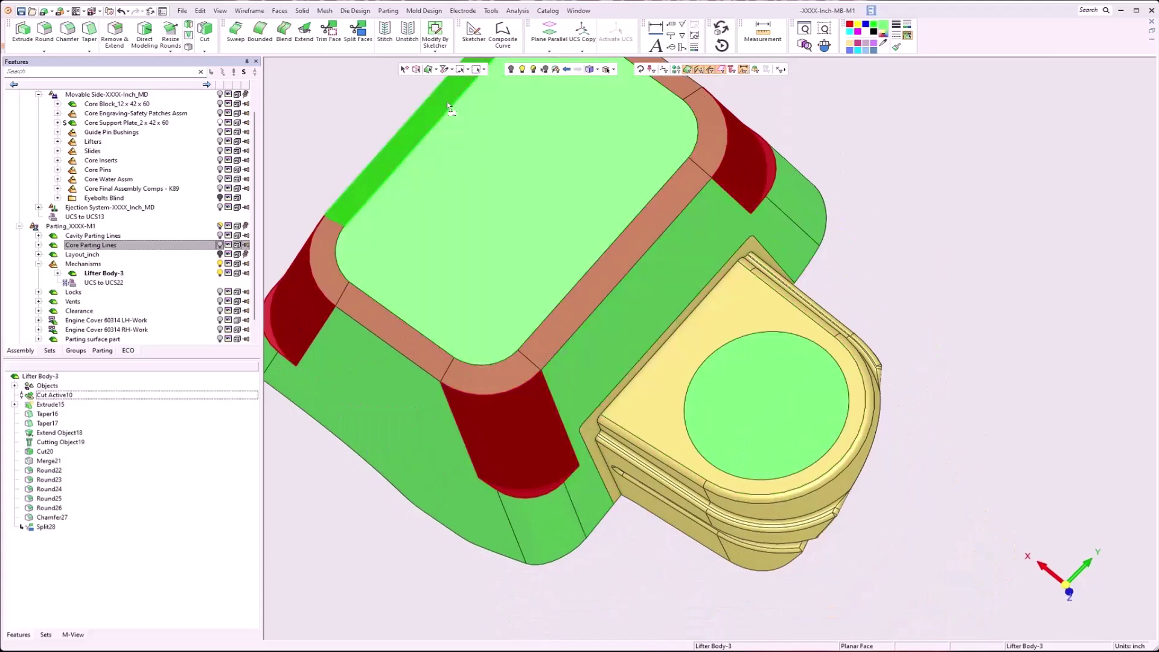
{"action": "left_click", "coordinate": [436, 69]}
{"action": "left_click", "coordinate": [435, 137]}
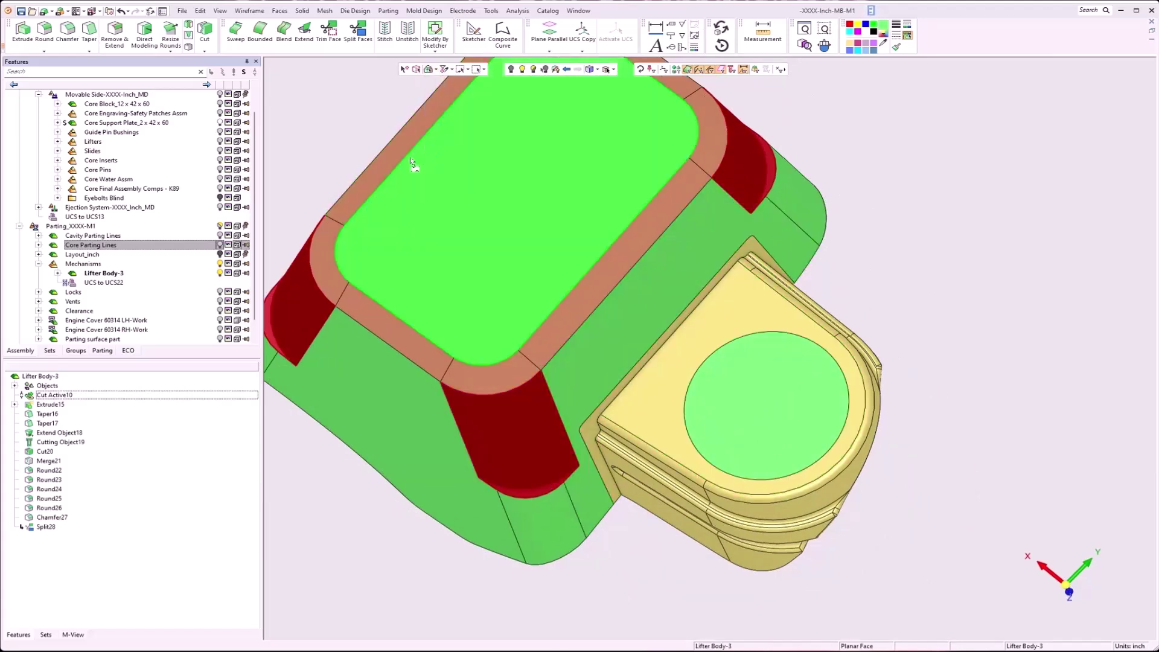
{"action": "left_click", "coordinate": [401, 151]}
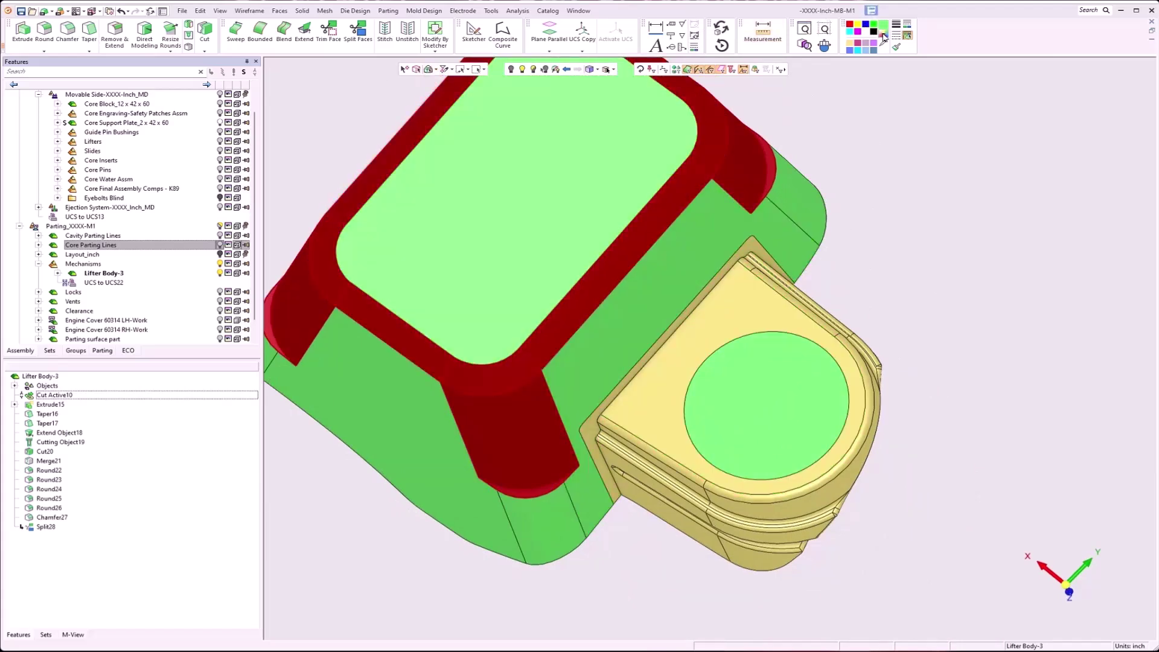
{"action": "left_click", "coordinate": [883, 36]}
{"action": "left_click", "coordinate": [964, 47]}
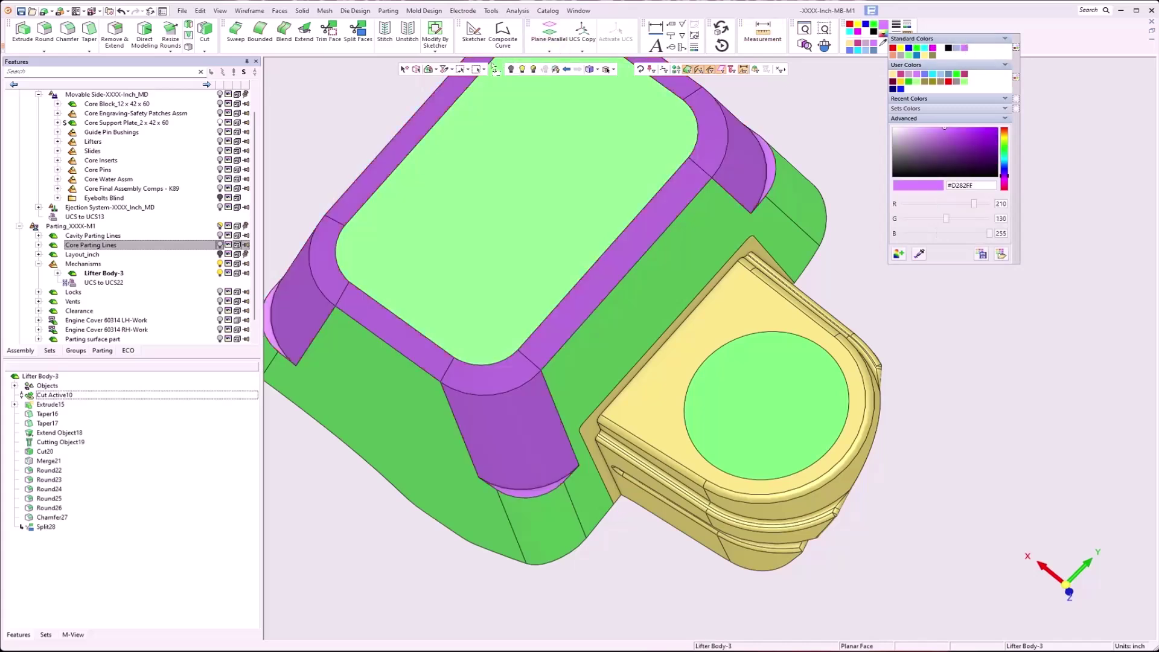
Restore face selection to picked faces only and show the hidden tapered block around the lifter
{"action": "left_click", "coordinate": [435, 69]}
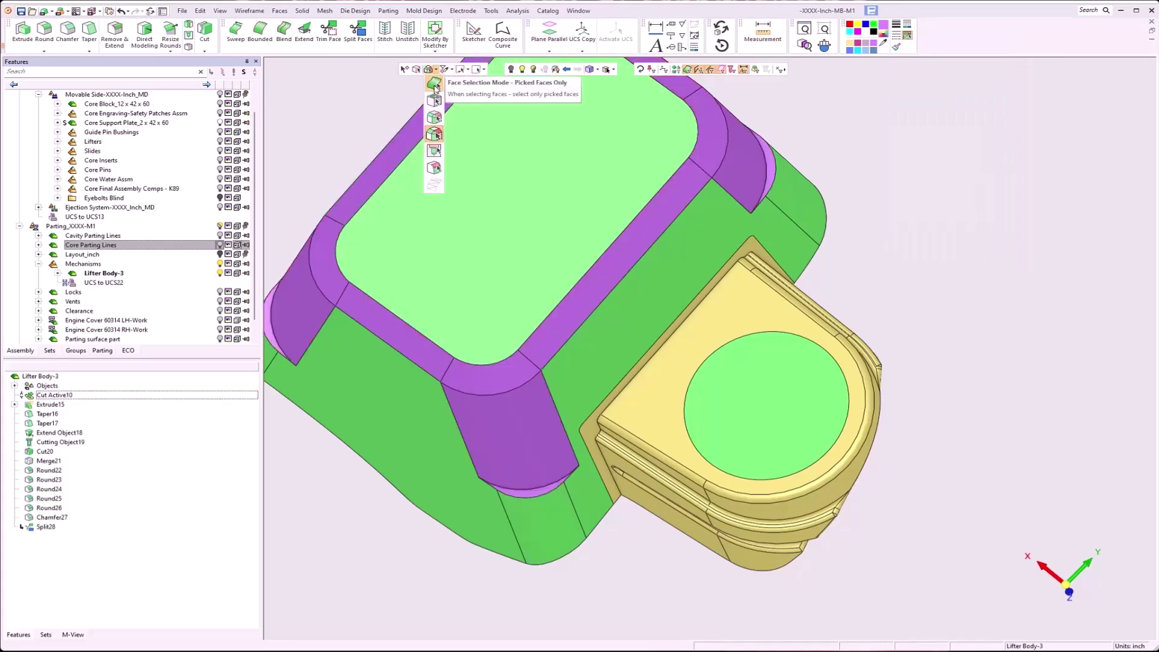
{"action": "left_click", "coordinate": [436, 87]}
{"action": "middle_click_drag", "start_coordinate": [560, 391], "coordinate": [718, 117]}
{"action": "scroll", "coordinate": [524, 309], "scroll_direction": "down", "scroll_amount": 5}
{"action": "middle_click_drag", "start_coordinate": [497, 345], "coordinate": [503, 325]}
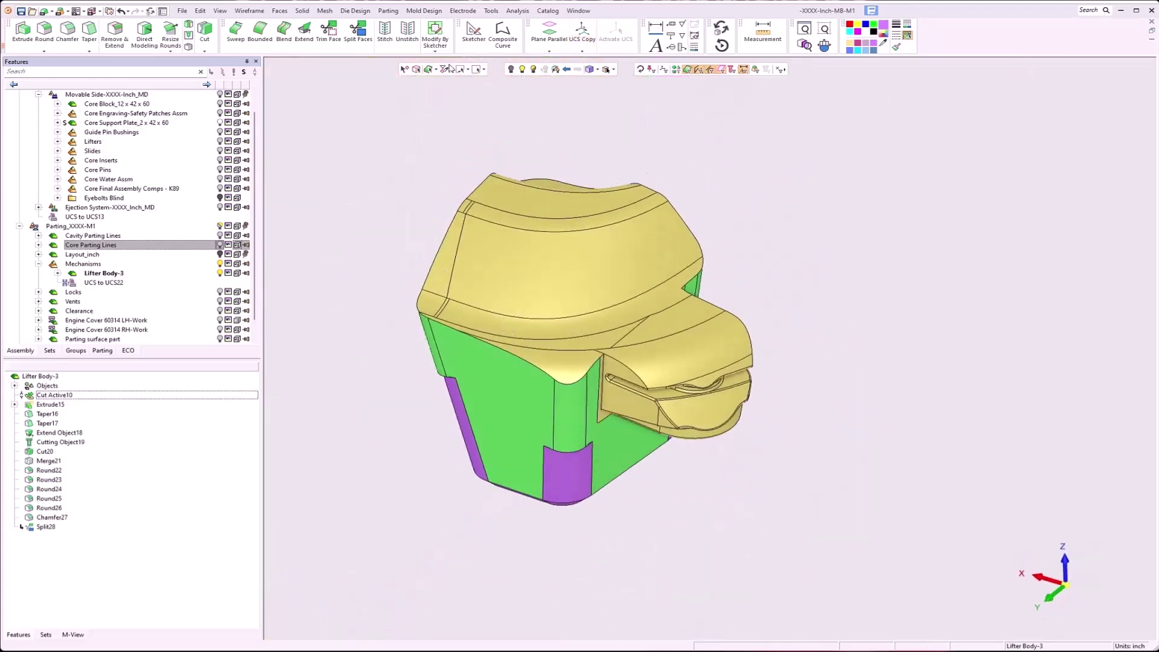
{"action": "left_click", "coordinate": [523, 70]}
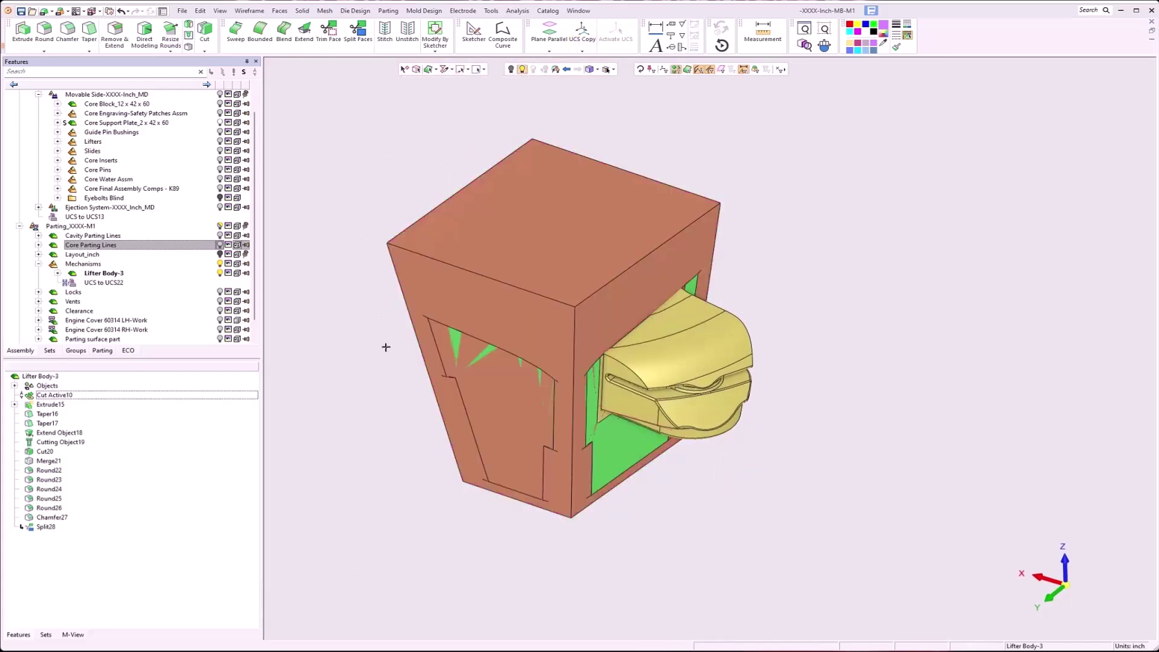
{"action": "middle_click", "coordinate": [359, 365]}
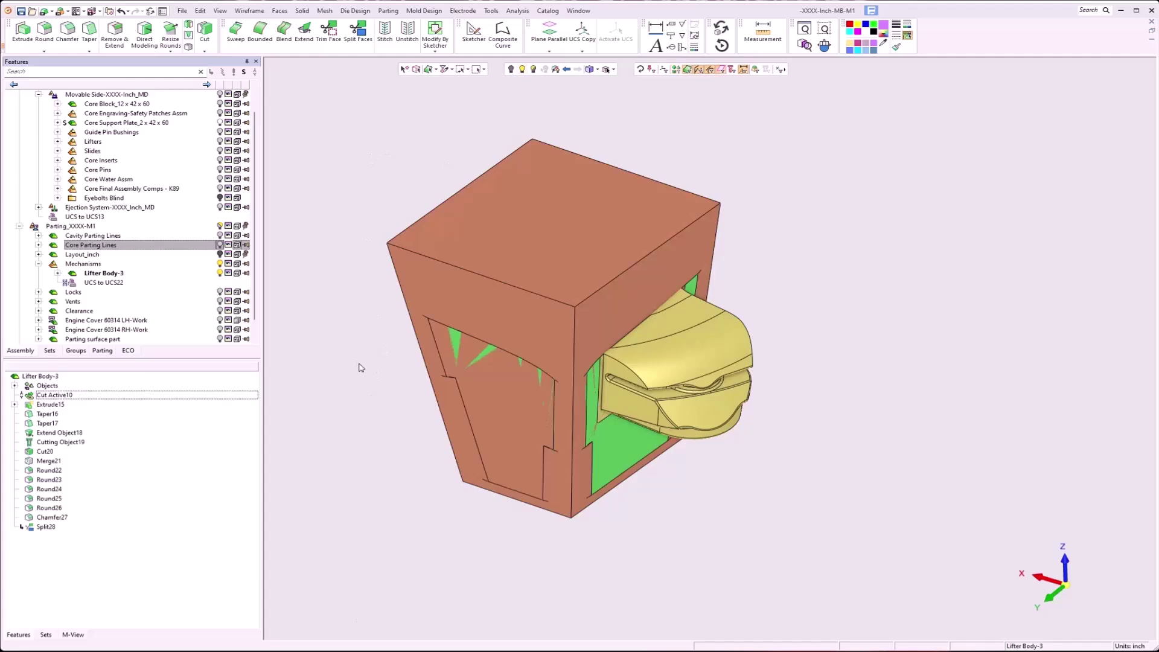
Round the four vertical edges of the tapered block with a 0.25 in constant radius, leaving out the lifter's own edges
{"action": "right_click", "coordinate": [359, 364]}
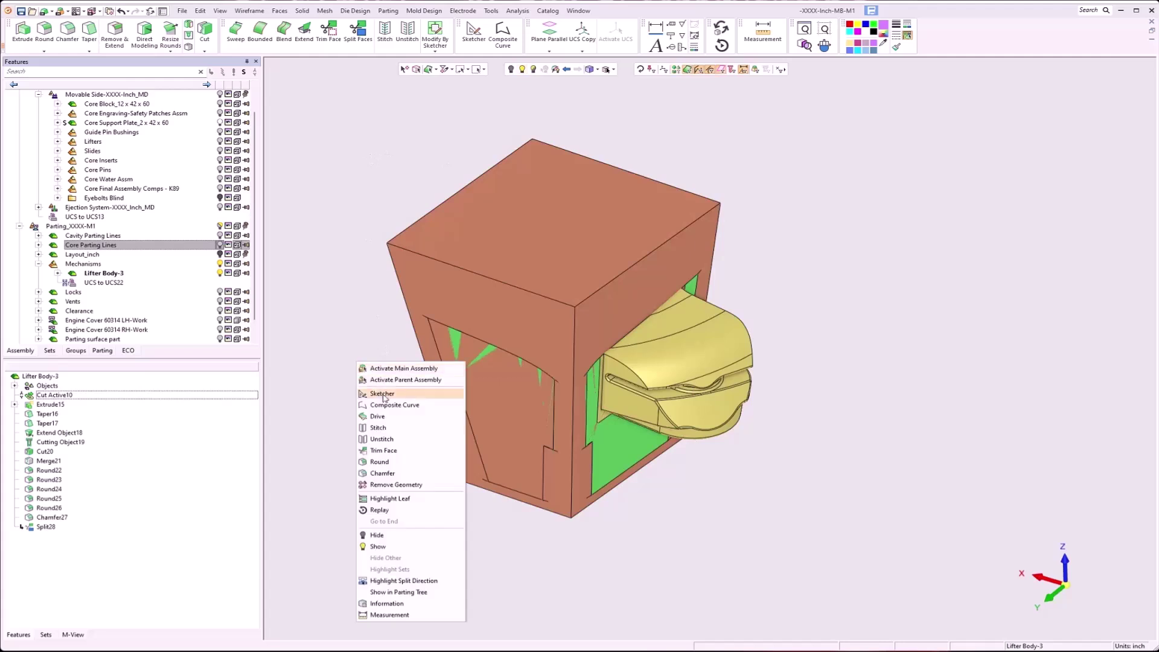
{"action": "left_click", "coordinate": [391, 463]}
{"action": "left_click", "coordinate": [398, 288]}
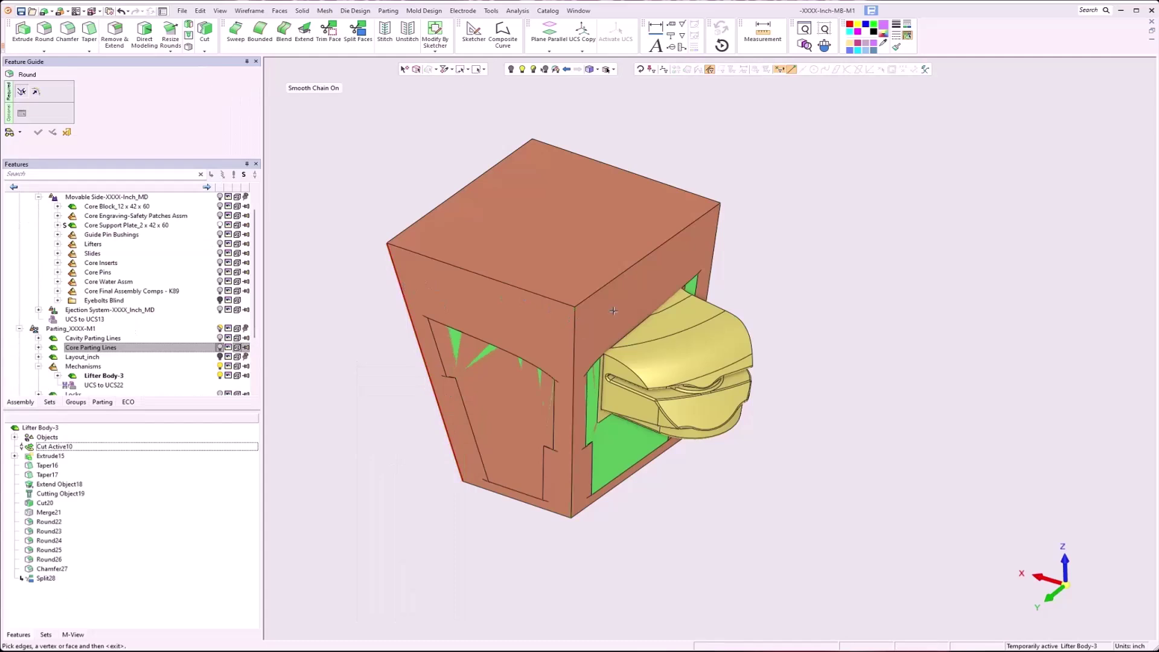
{"action": "left_click", "coordinate": [576, 327]}
{"action": "left_click", "coordinate": [713, 261]}
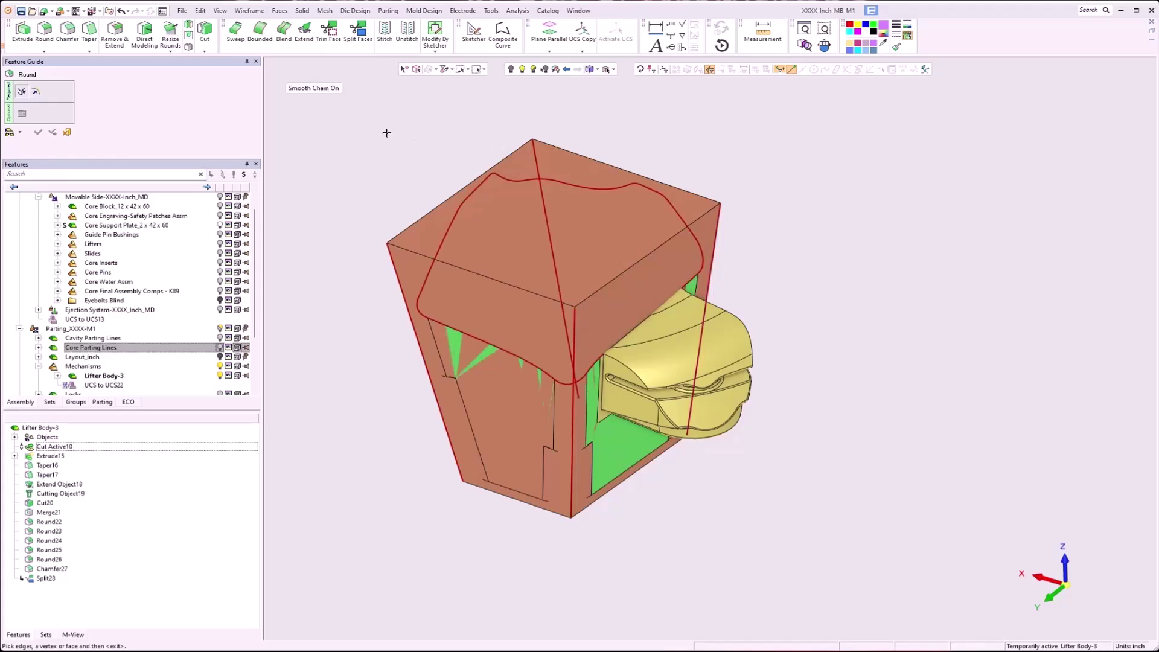
{"action": "left_click", "coordinate": [405, 72]}
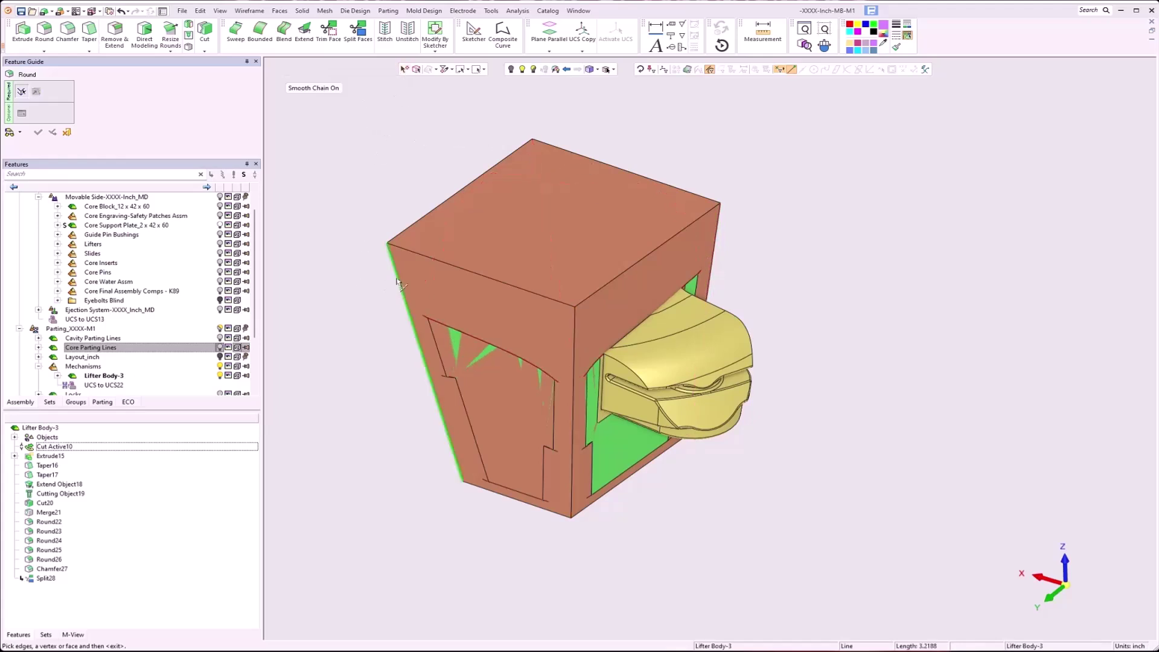
{"action": "left_click", "coordinate": [576, 327]}
{"action": "left_click", "coordinate": [716, 257]}
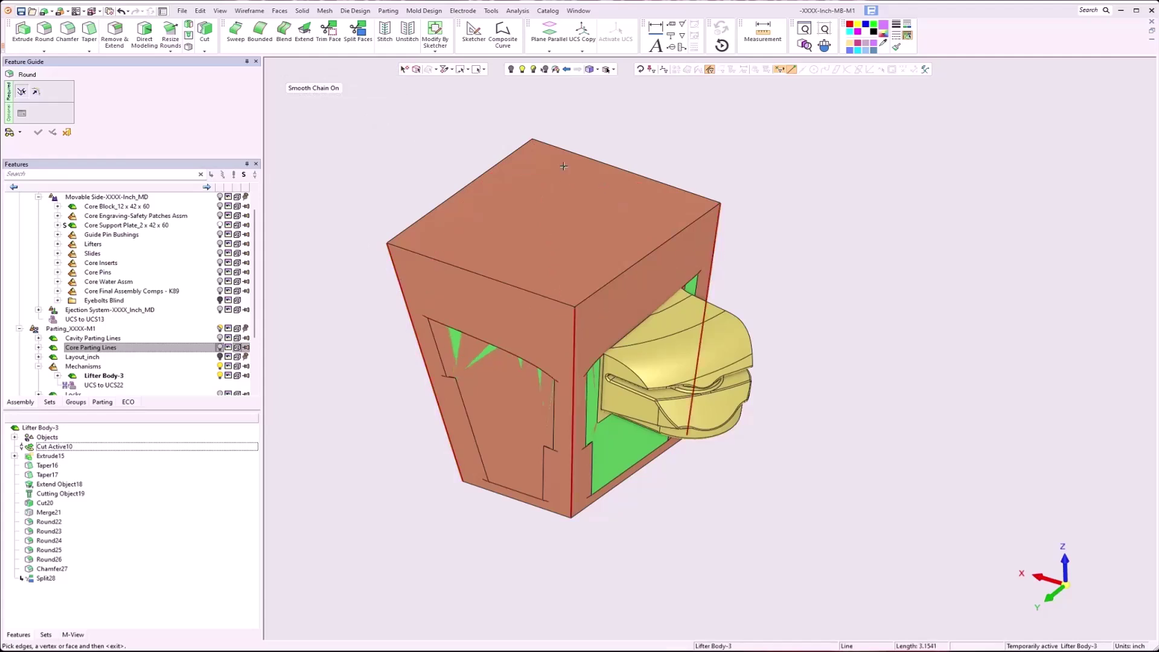
{"action": "middle_click", "coordinate": [615, 128]}
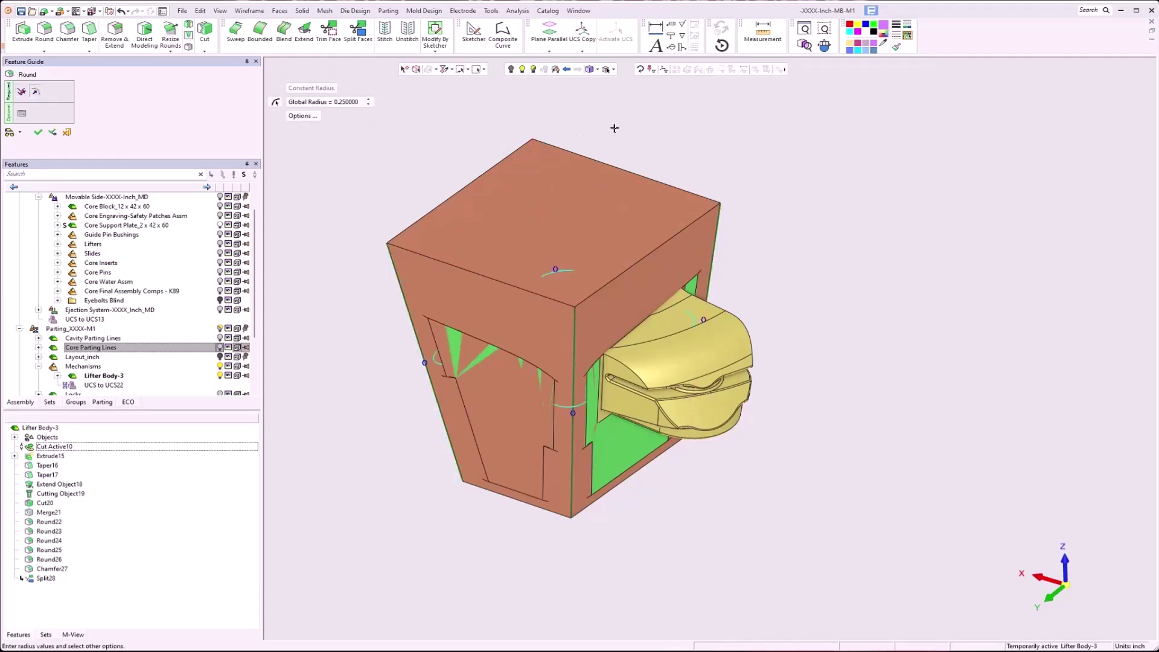
{"action": "middle_click", "coordinate": [615, 128]}
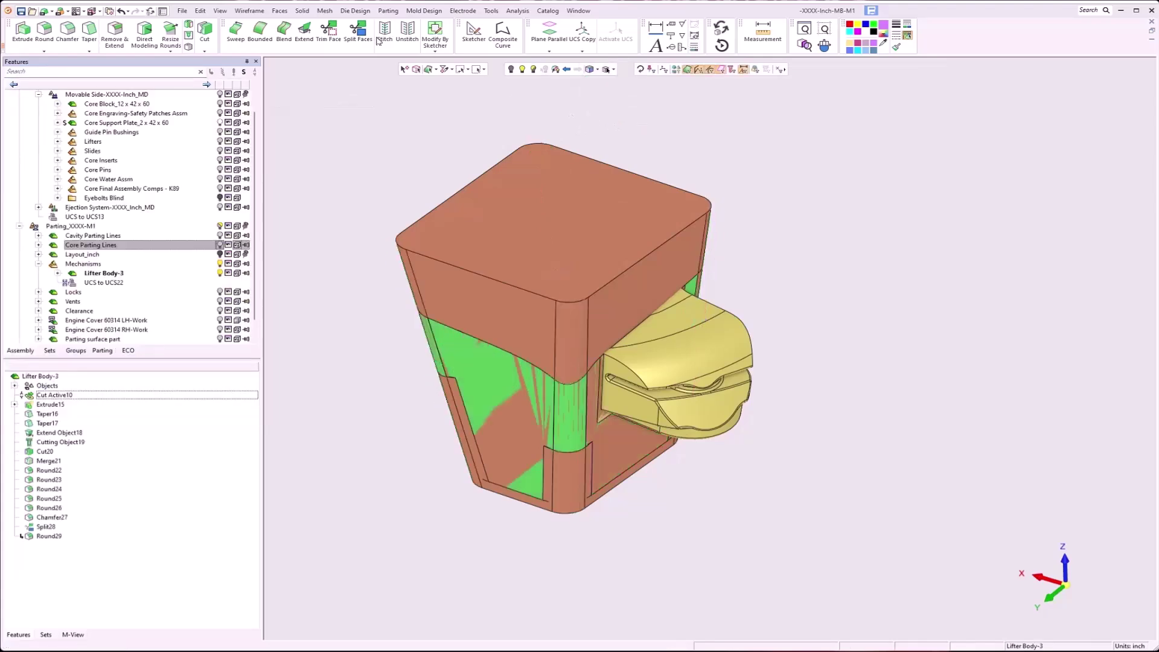
Split the block's rounded corner face nearest the boss at the upper end of the lifter's stopped round
{"action": "left_click", "coordinate": [249, 10]}
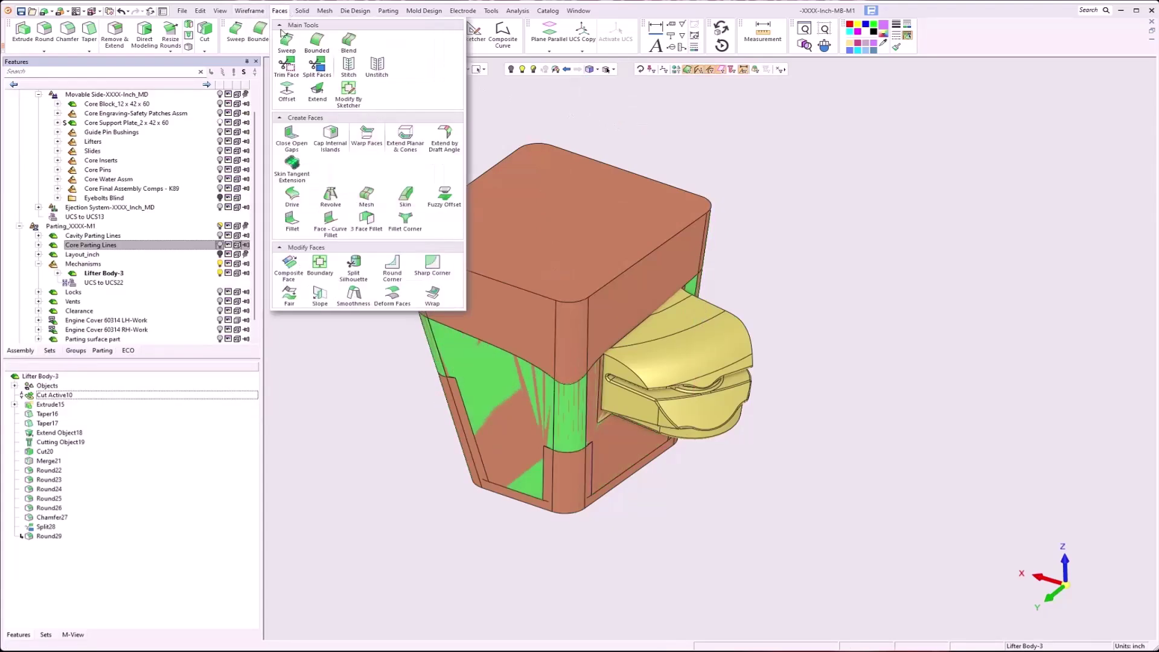
{"action": "left_click", "coordinate": [317, 64]}
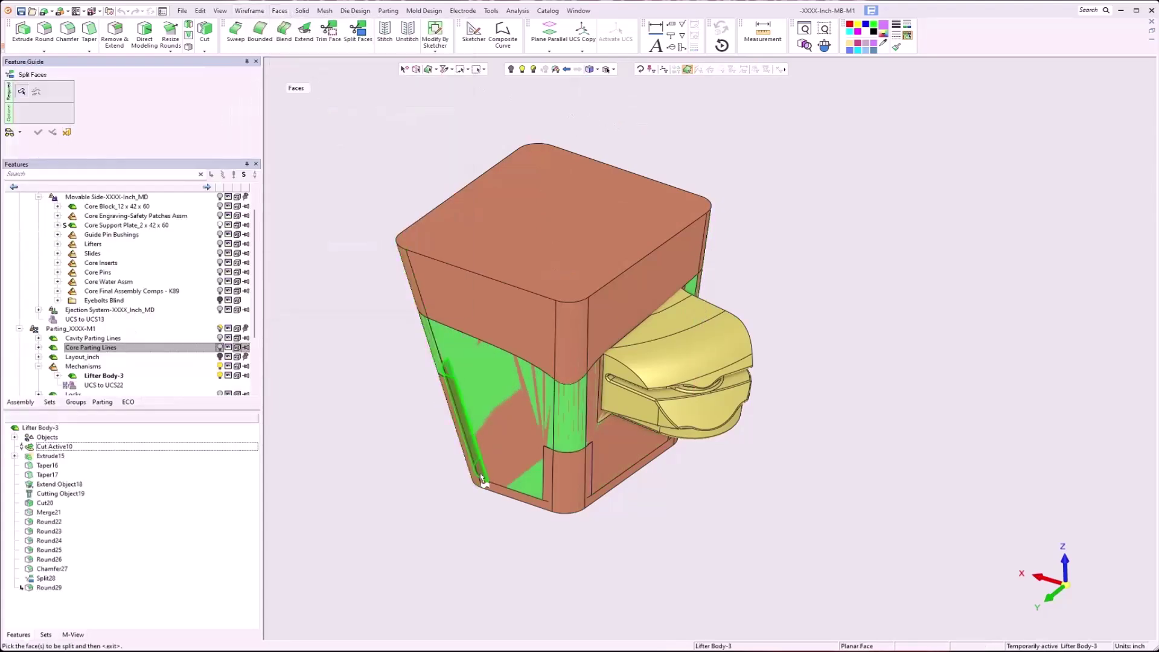
{"action": "left_click", "coordinate": [562, 481]}
{"action": "middle_click", "coordinate": [562, 481]}
{"action": "middle_click", "coordinate": [399, 451]}
{"action": "left_click", "coordinate": [413, 448]}
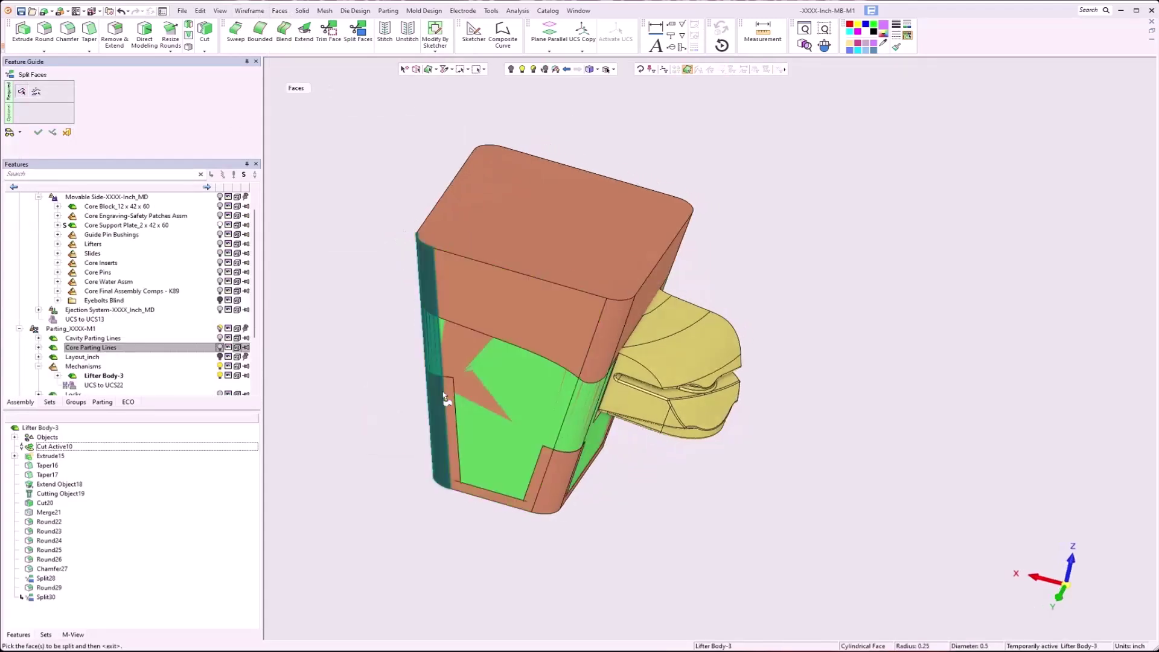
Split the block's adjacent rounded corner on the side away from the boss with a cross-section at its stopped round's upper end
{"action": "left_click", "coordinate": [444, 398]}
{"action": "middle_click", "coordinate": [444, 397]}
{"action": "left_click", "coordinate": [445, 381]}
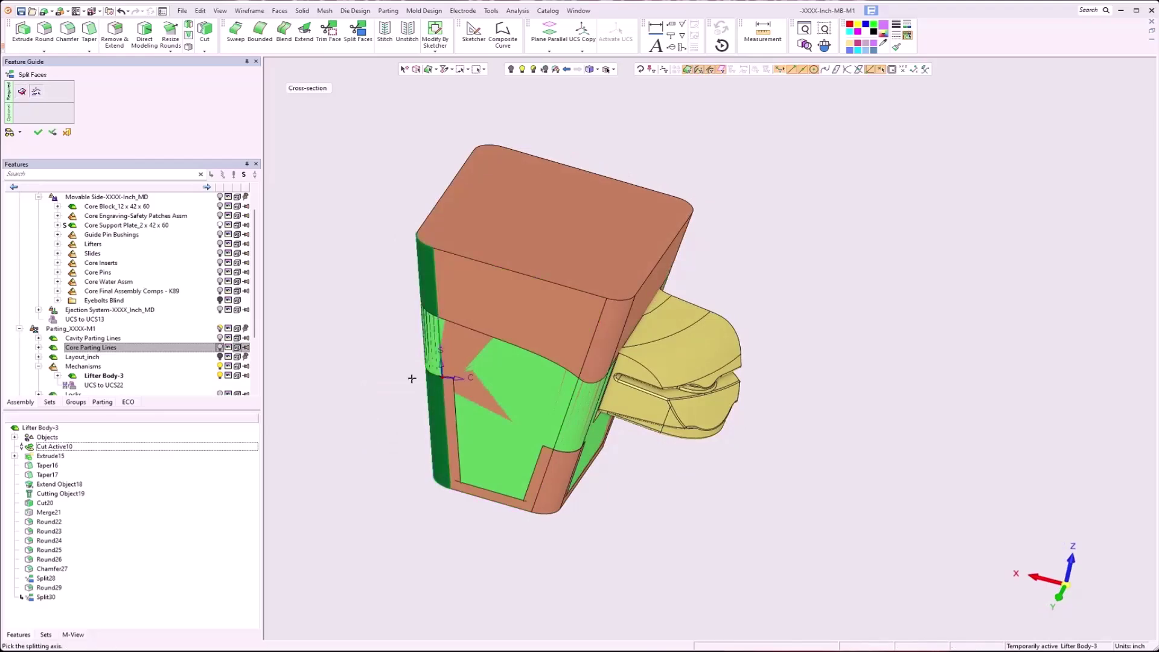
{"action": "middle_click", "coordinate": [415, 381]}
{"action": "left_click", "coordinate": [426, 380]}
Split the block's other boss-side rounded corner face with a cross-section at the upper end of its stopped round
{"action": "middle_click_drag", "start_coordinate": [577, 393], "coordinate": [473, 430]}
{"action": "scroll", "coordinate": [755, 477], "scroll_direction": "up", "scroll_amount": 3}
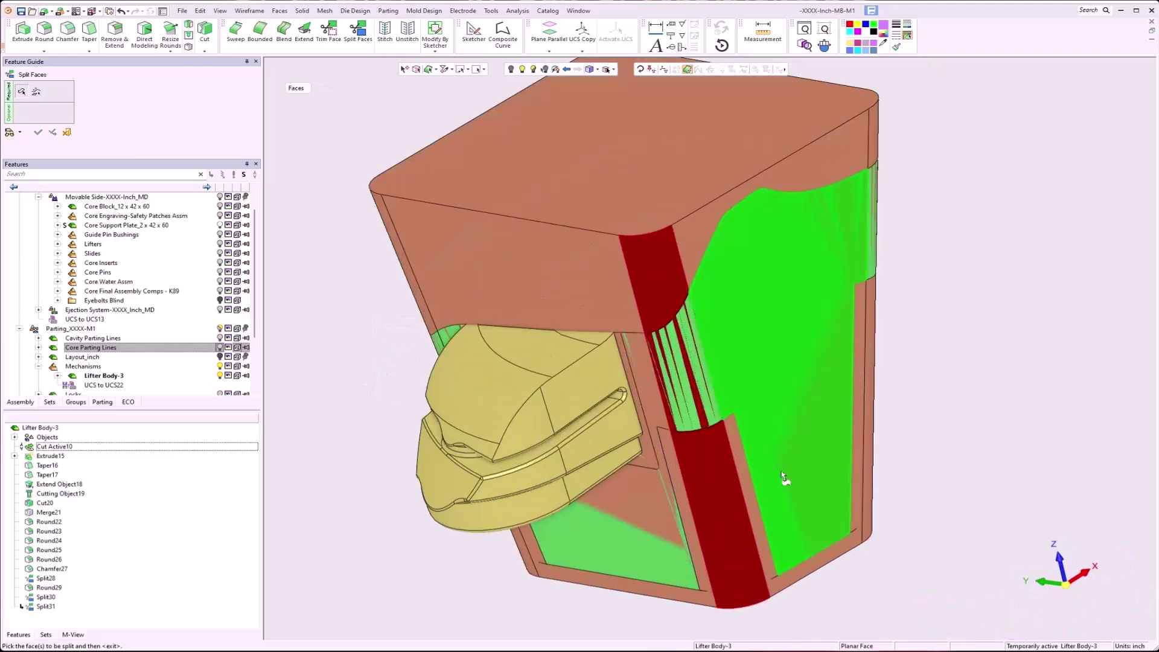
{"action": "left_click", "coordinate": [726, 426]}
{"action": "middle_click", "coordinate": [726, 425]}
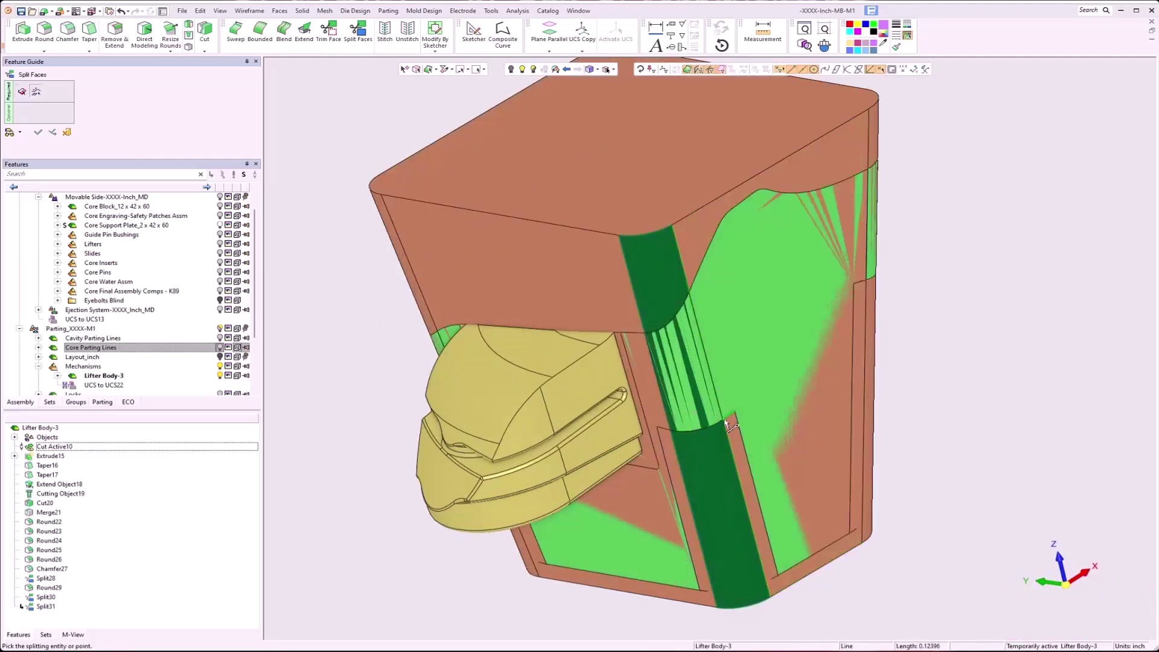
{"action": "left_click", "coordinate": [723, 421]}
{"action": "middle_click", "coordinate": [811, 422]}
{"action": "left_click", "coordinate": [823, 421]}
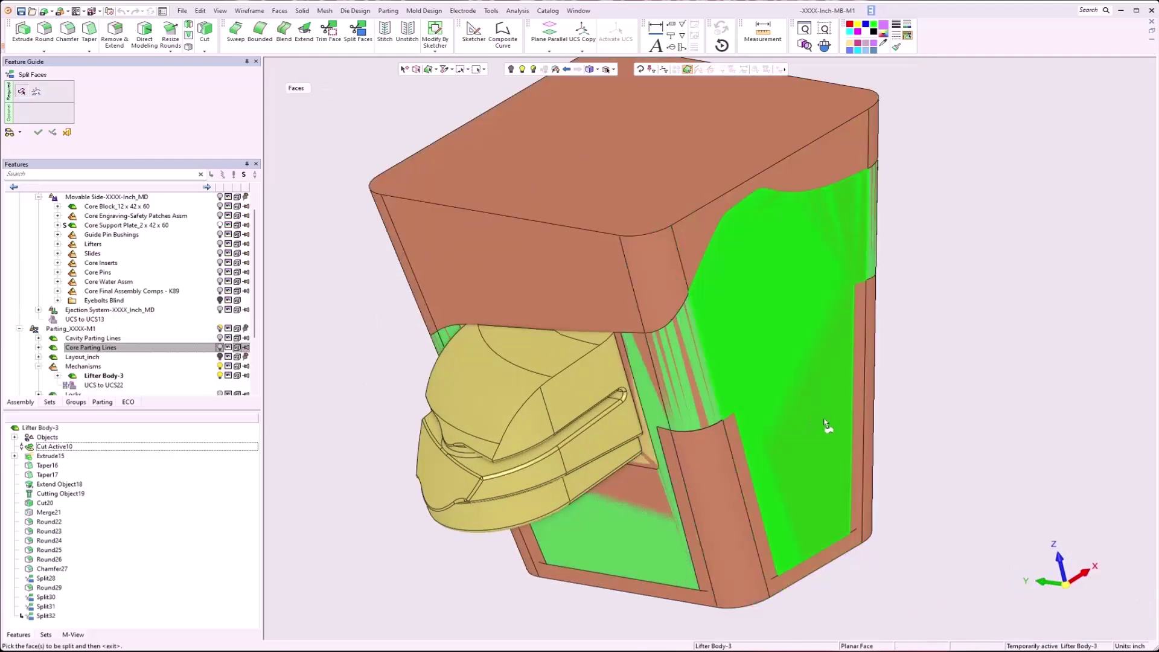
Split the tapered block's remaining rounded corner face with a cross-section at the upper end of its stopped round
{"action": "left_click", "coordinate": [873, 299]}
{"action": "middle_click", "coordinate": [884, 283]}
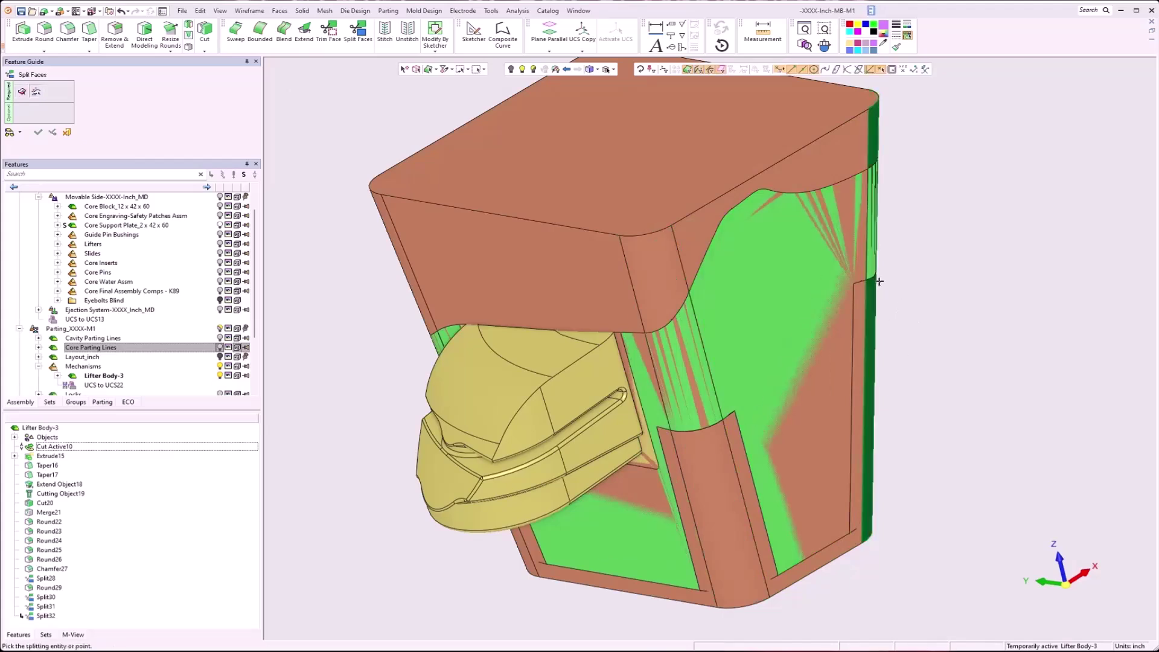
{"action": "left_click", "coordinate": [873, 278]}
{"action": "middle_click", "coordinate": [908, 291]}
{"action": "left_click", "coordinate": [907, 289]}
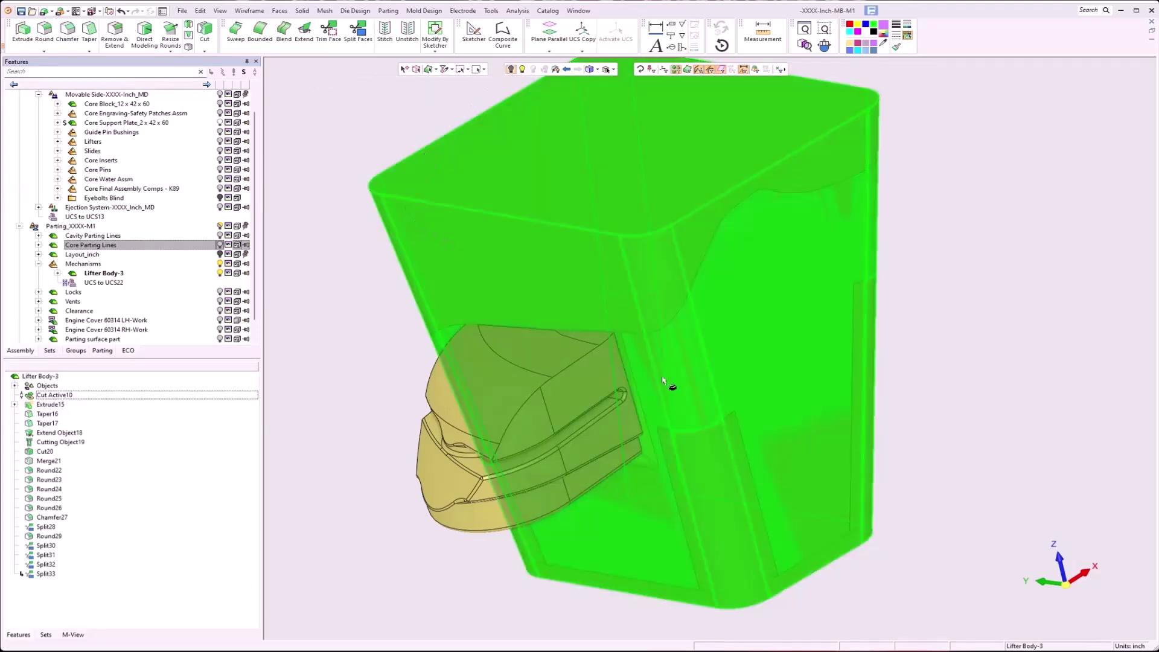
{"action": "left_click", "coordinate": [730, 405]}
{"action": "middle_click", "coordinate": [725, 400]}
{"action": "middle_click_drag", "start_coordinate": [630, 425], "coordinate": [785, 244]}
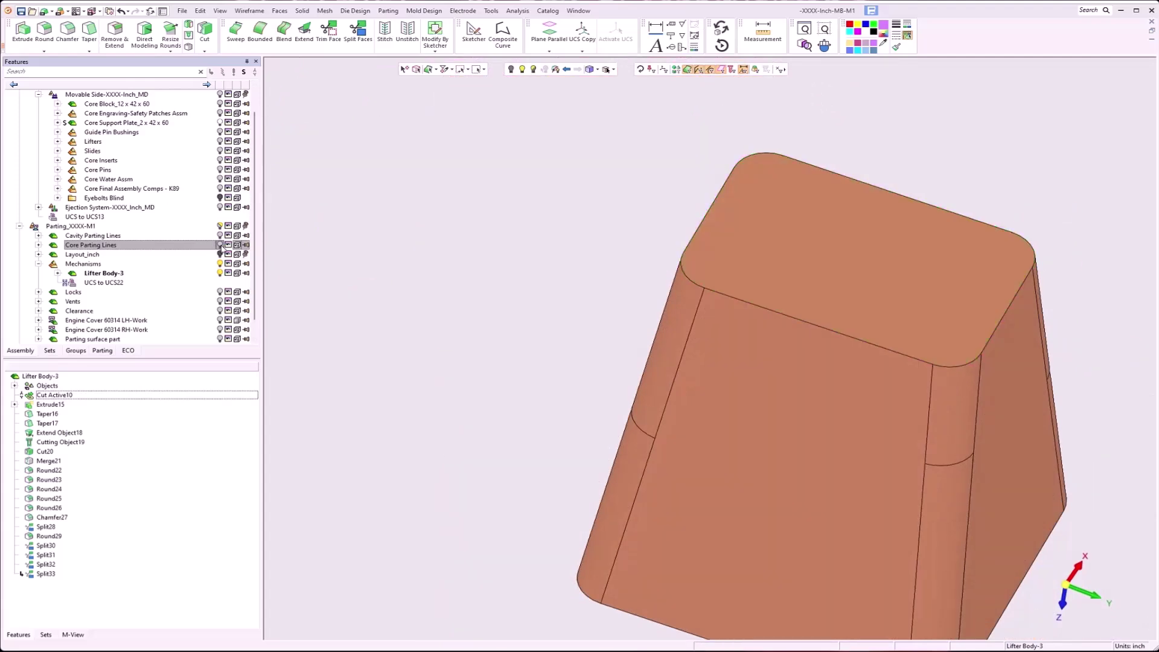
Show Core Parting Lines and split the block's boss-facing side face at the level of the boss's adjoining edge
{"action": "left_click", "coordinate": [220, 245]}
{"action": "middle_click_drag", "start_coordinate": [850, 468], "coordinate": [524, 347], "text": "ctrl"}
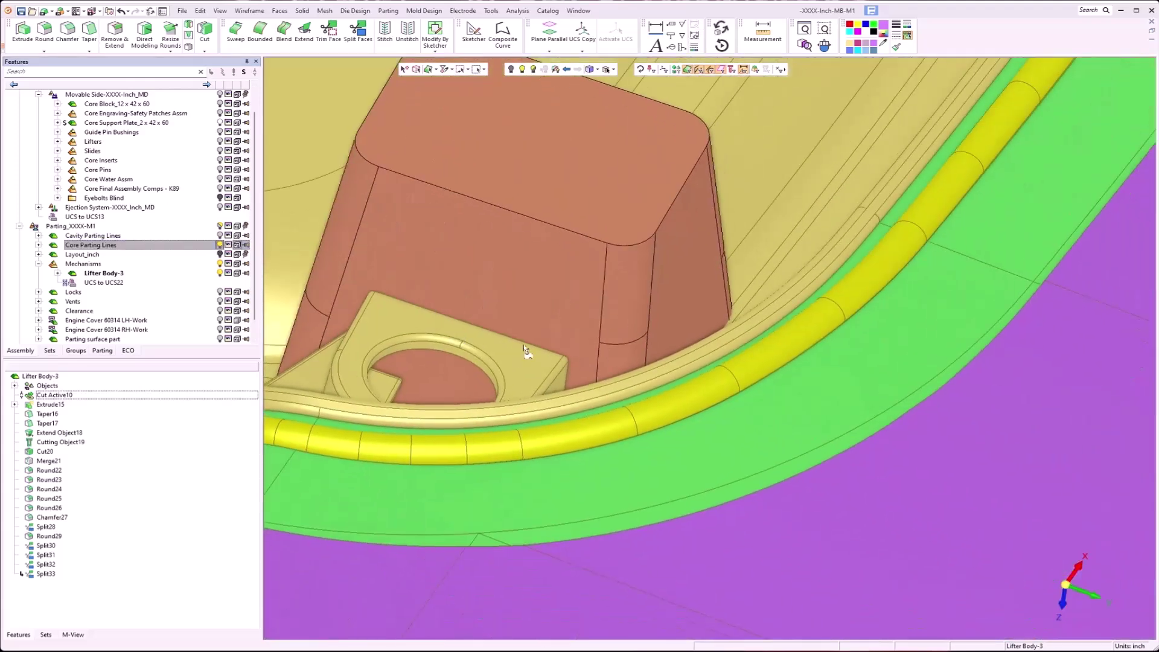
{"action": "scroll", "coordinate": [524, 350], "scroll_direction": "up", "scroll_amount": 2}
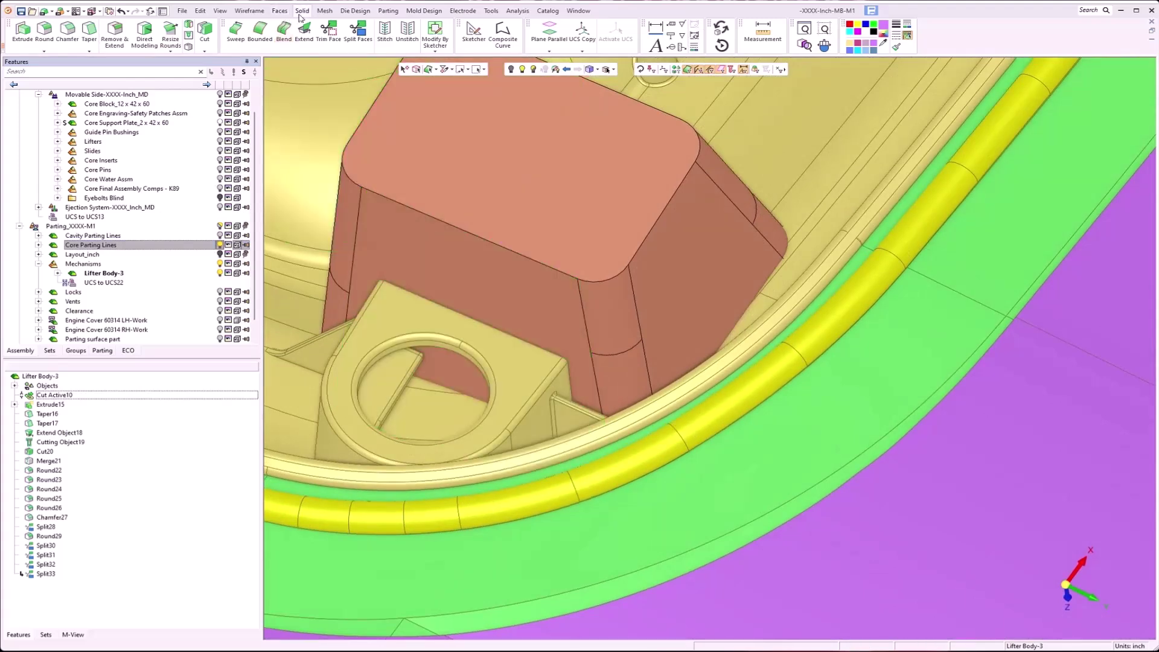
{"action": "left_click", "coordinate": [300, 13]}
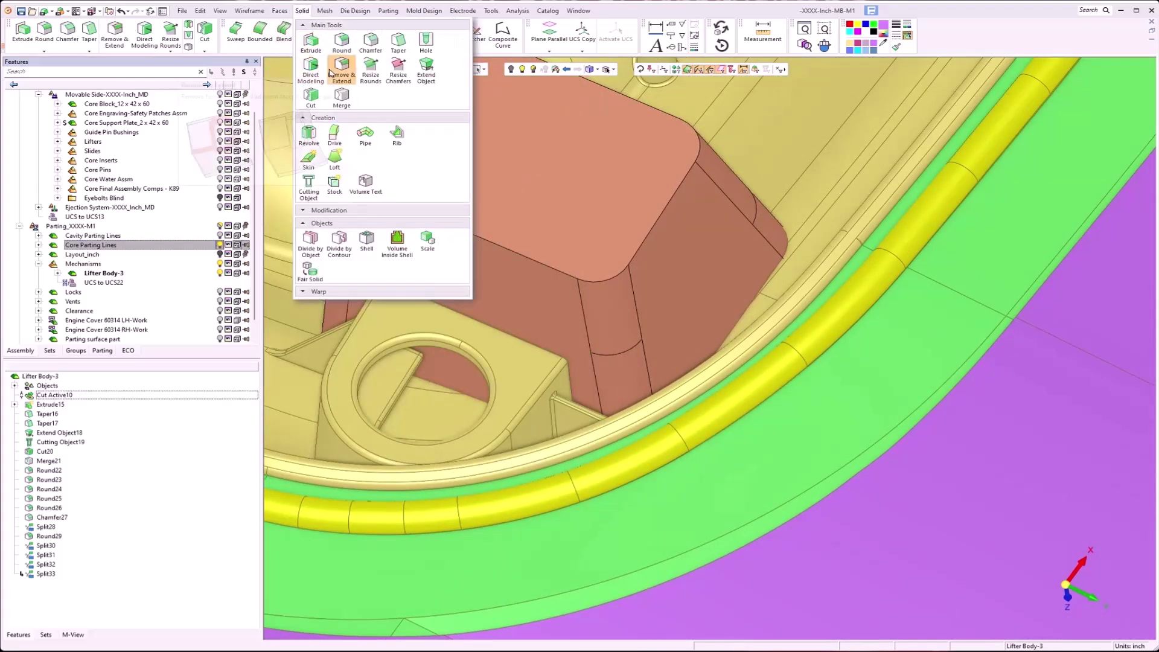
{"action": "left_click", "coordinate": [279, 10]}
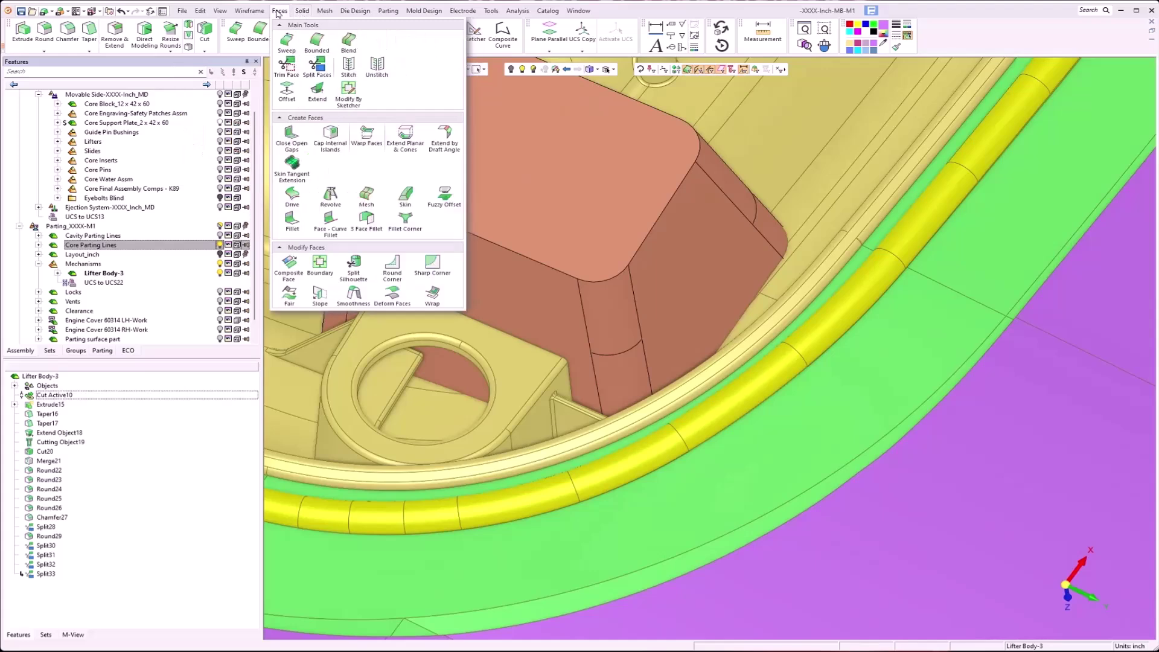
{"action": "left_click", "coordinate": [317, 66]}
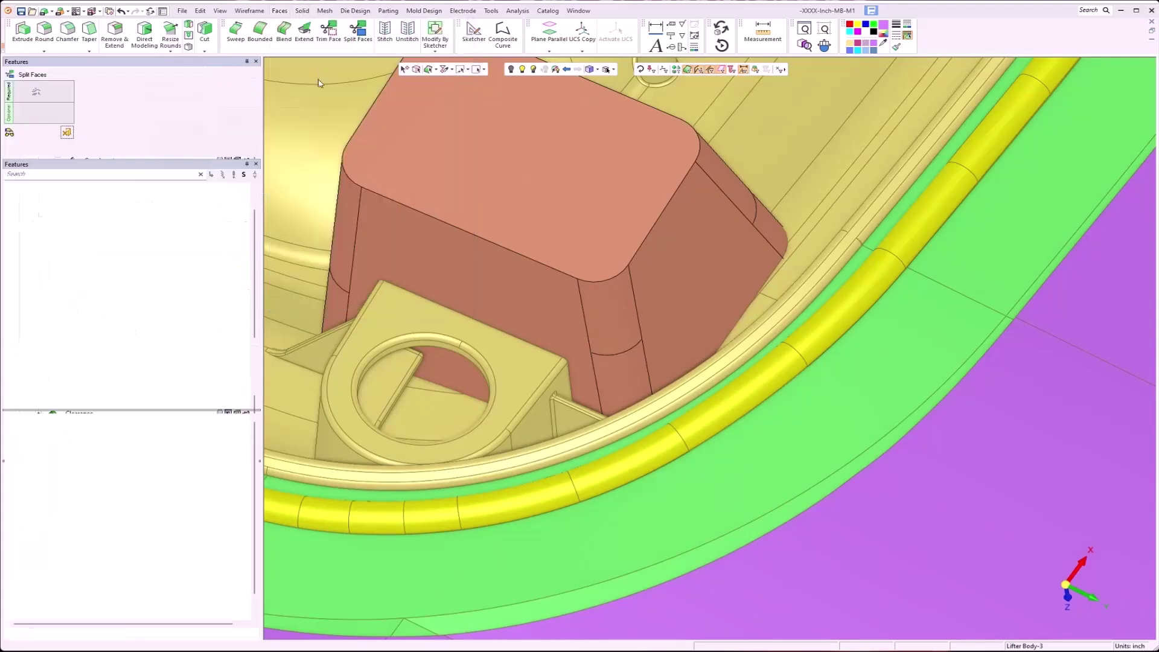
{"action": "left_click", "coordinate": [508, 304]}
{"action": "middle_click", "coordinate": [508, 304]}
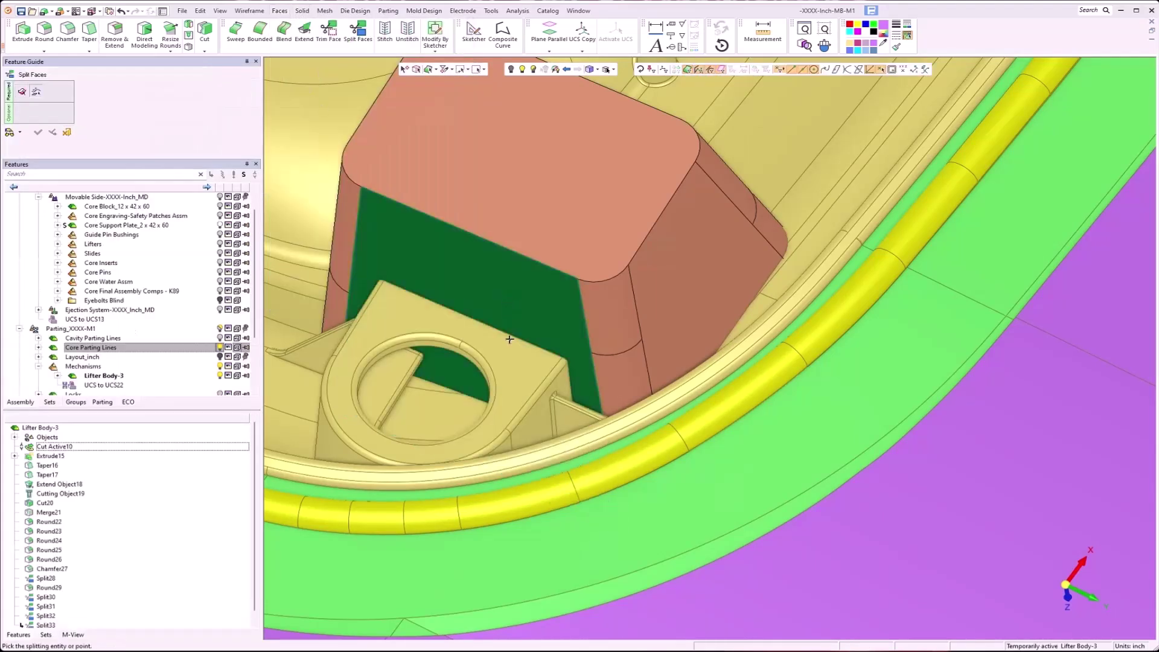
{"action": "left_click", "coordinate": [522, 367]}
{"action": "left_click", "coordinate": [303, 91]}
{"action": "middle_click", "coordinate": [471, 144]}
Extrude the boss-side portion of the split face as a new object on both sides, by 1.5 in primary and 0.04 in secondary
{"action": "left_click", "coordinate": [220, 245]}
{"action": "left_click", "coordinate": [588, 383]}
{"action": "left_click", "coordinate": [301, 11]}
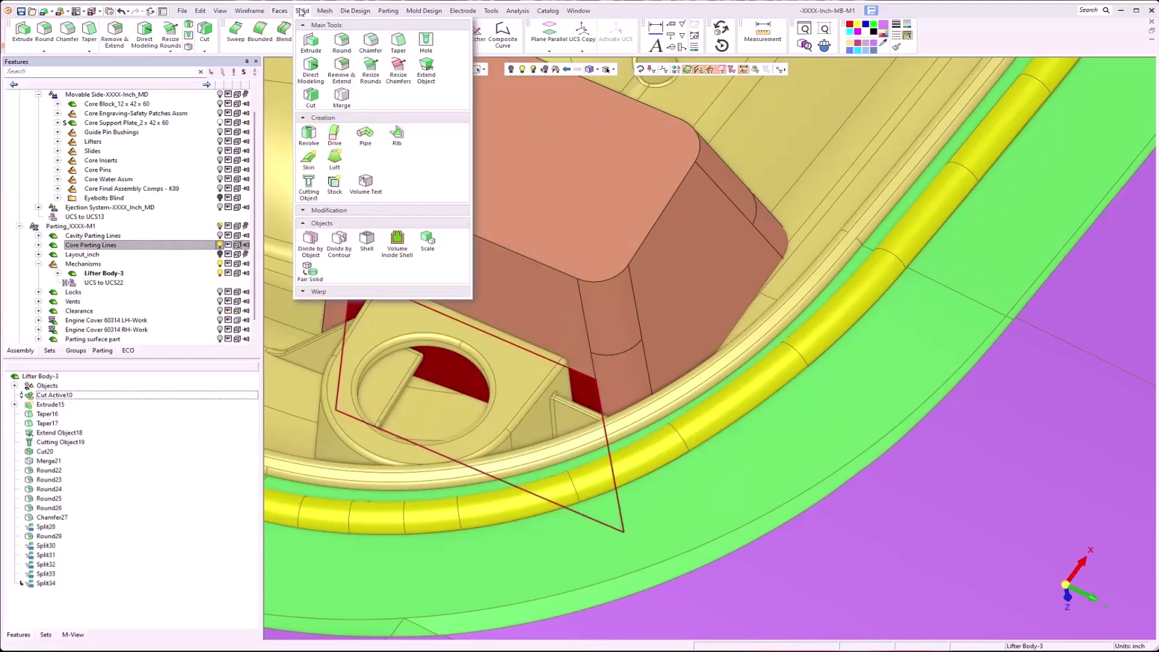
{"action": "left_click", "coordinate": [311, 41]}
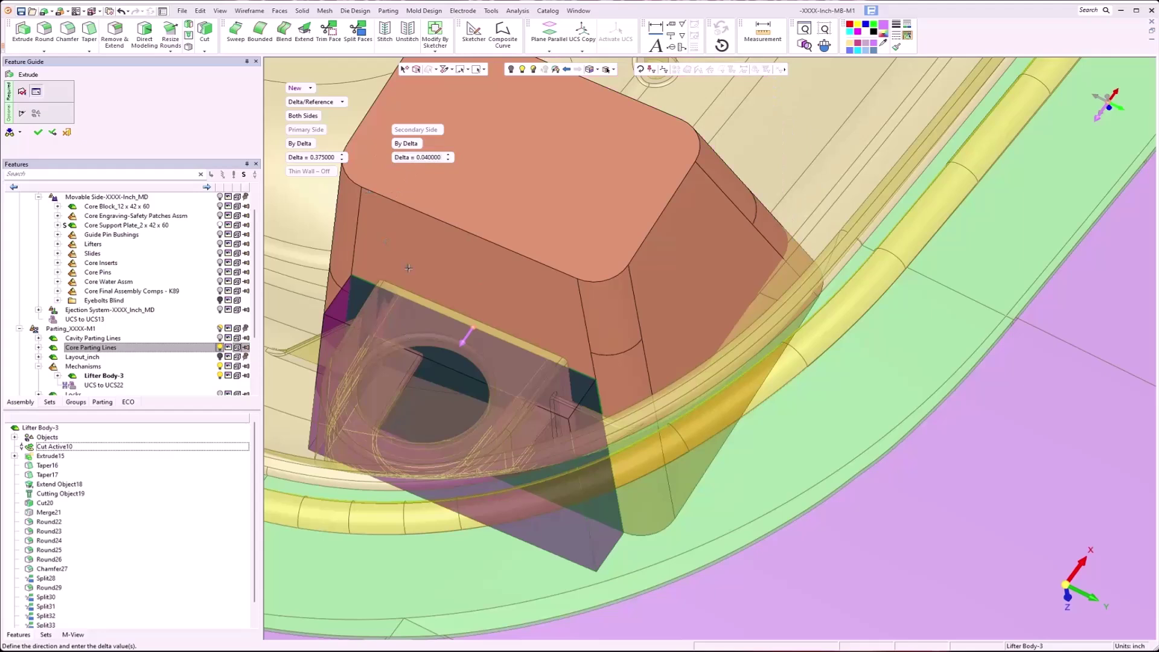
{"action": "left_click", "coordinate": [342, 155]}
{"action": "left_click", "coordinate": [343, 155]}
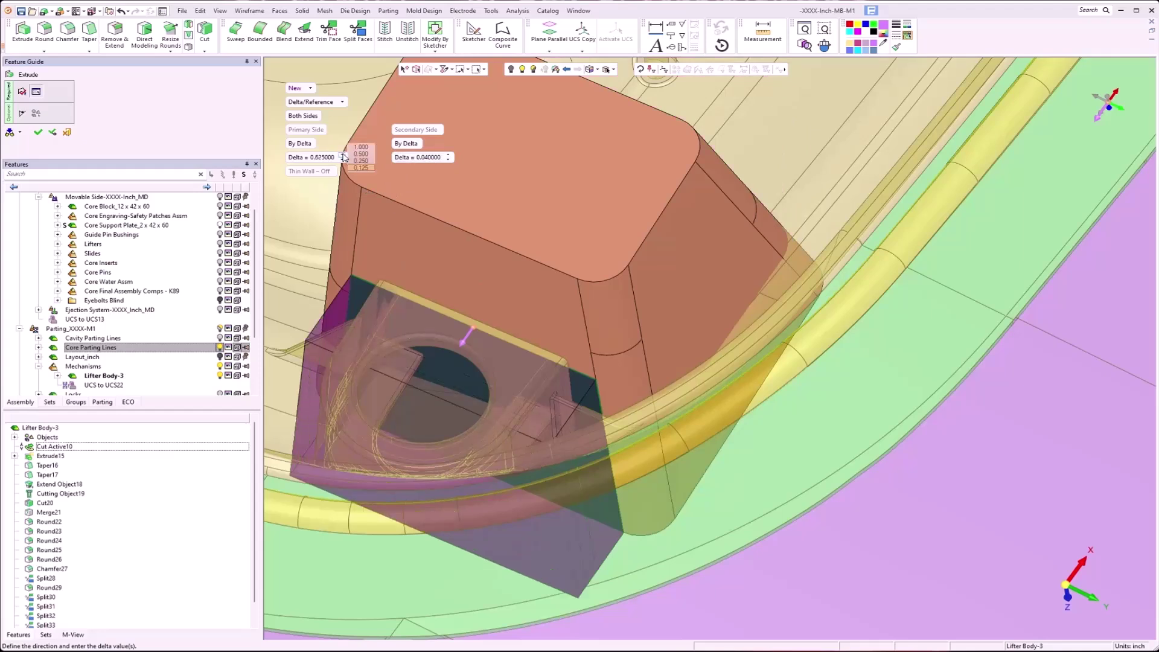
{"action": "left_click", "coordinate": [343, 155]}
{"action": "left_click", "coordinate": [343, 155]}
{"action": "left_click", "coordinate": [343, 155]}
{"action": "left_click", "coordinate": [343, 155]}
{"action": "left_click", "coordinate": [343, 155]}
{"action": "left_click", "coordinate": [343, 155]}
{"action": "left_click", "coordinate": [343, 155]}
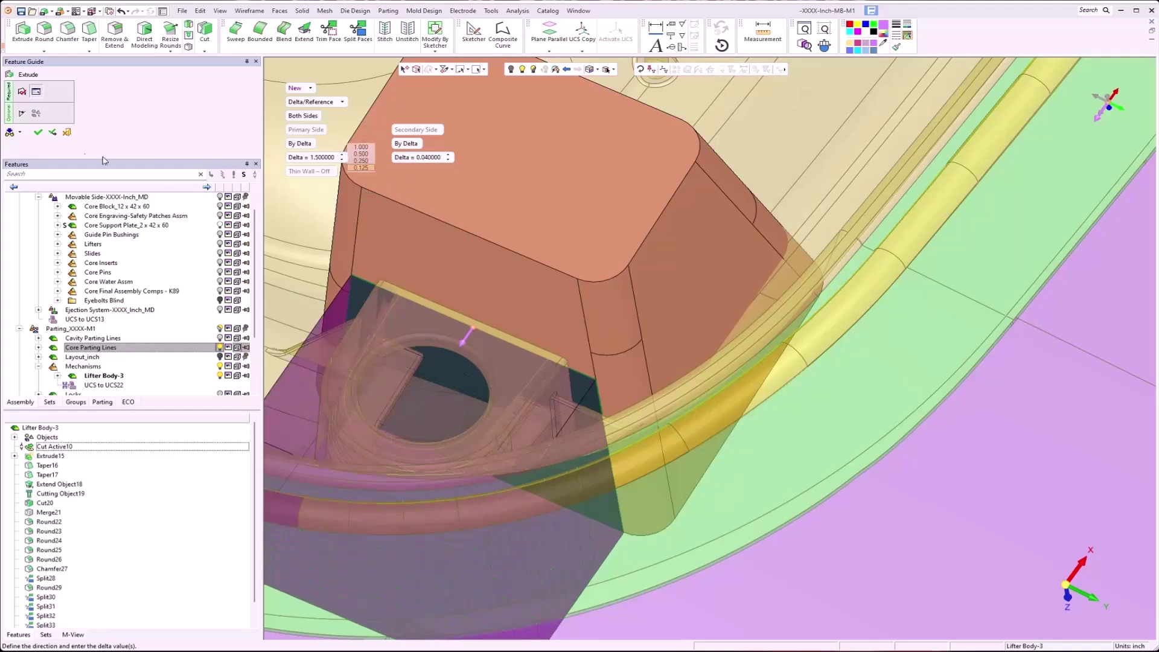
{"action": "left_click", "coordinate": [38, 132]}
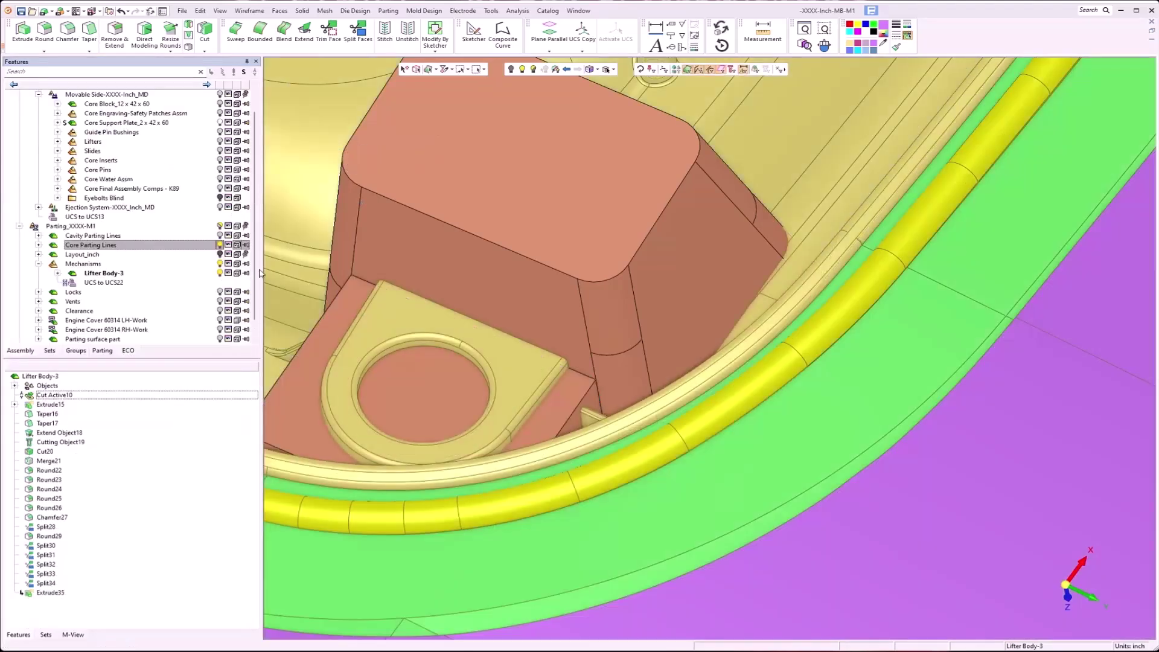
Extend the extrusion's face under the boss to the boss's flat end face with zero offset
{"action": "left_click", "coordinate": [302, 10]}
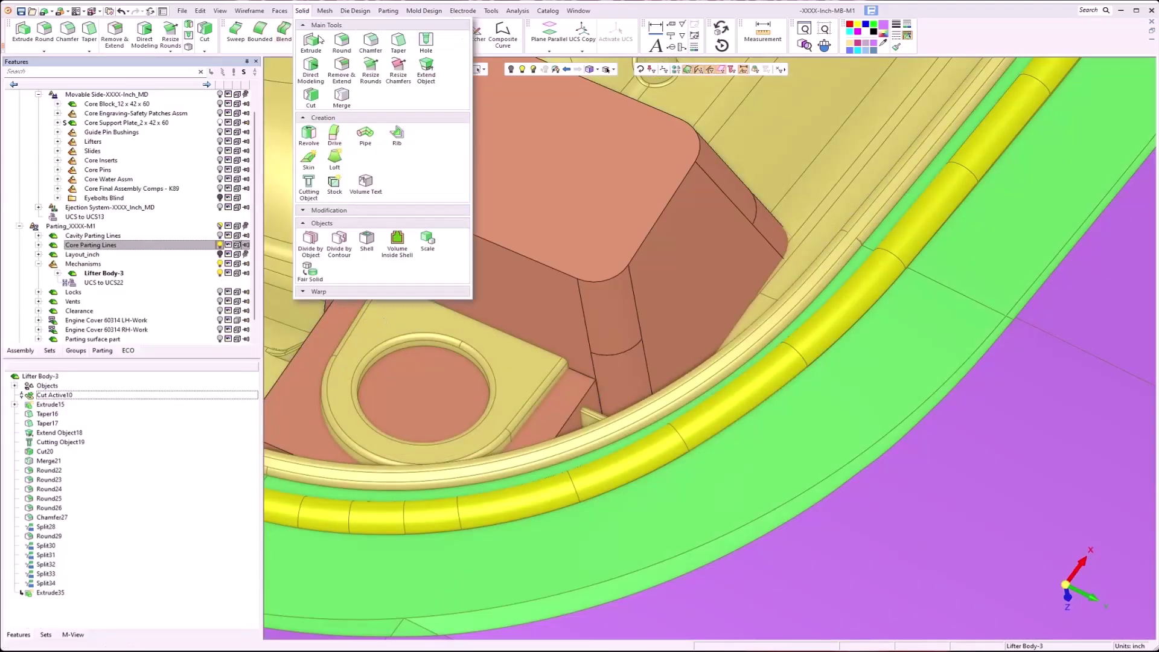
{"action": "left_click", "coordinate": [425, 69]}
{"action": "left_click", "coordinate": [428, 385]}
{"action": "middle_click", "coordinate": [428, 384]}
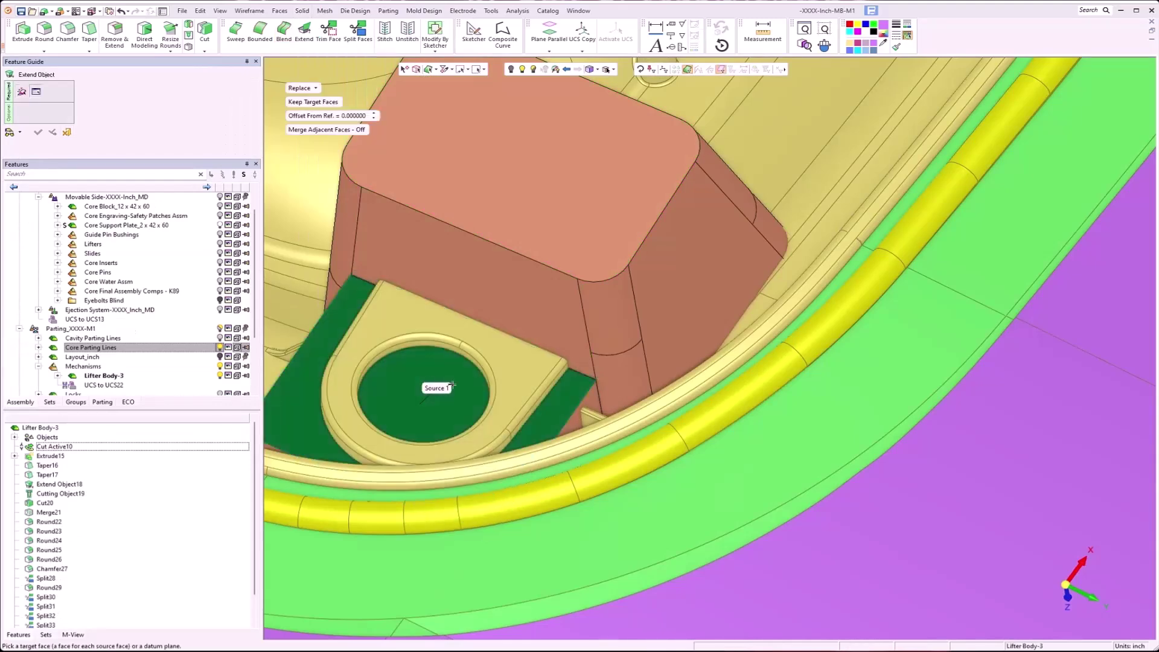
{"action": "left_click", "coordinate": [507, 391]}
{"action": "middle_click", "coordinate": [507, 391]}
{"action": "left_click", "coordinate": [506, 390]}
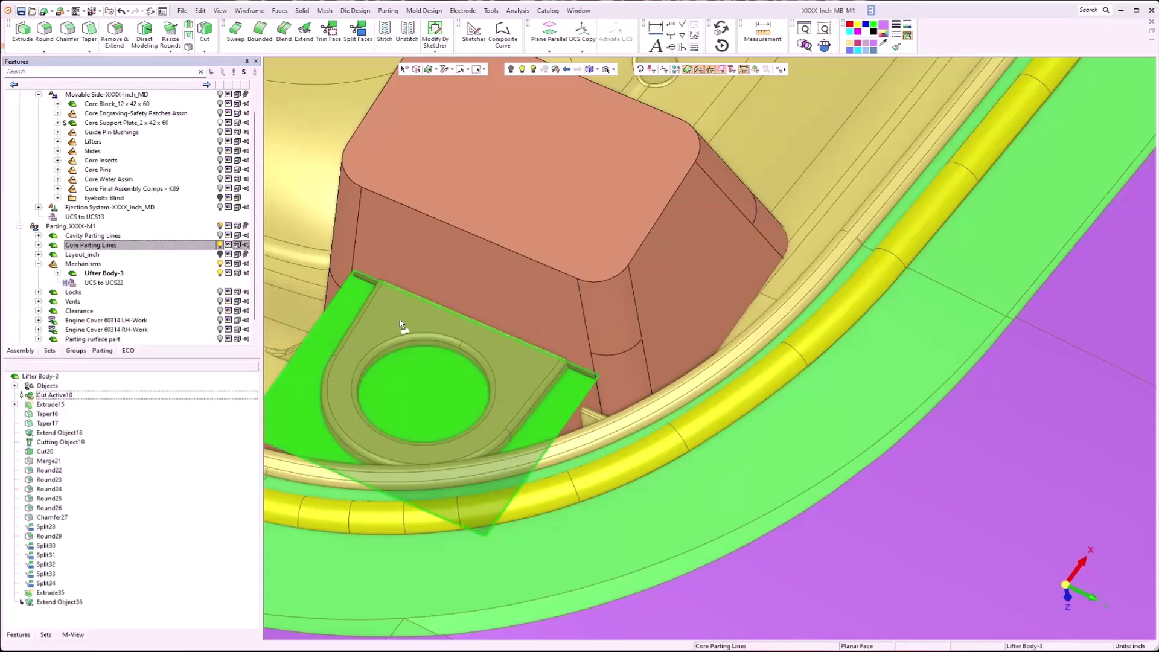
Cut the extrusion to the boss's outer outline, using the boss's flat and rounded side faces as extended cutting geometry
{"action": "left_click", "coordinate": [303, 11]}
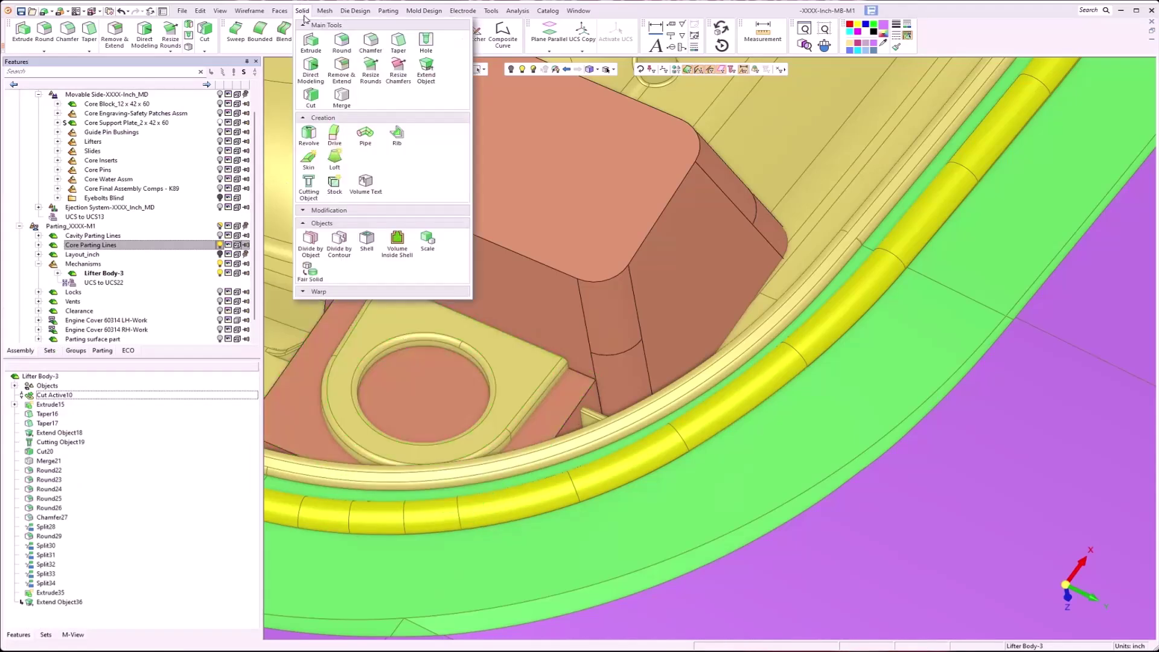
{"action": "left_click", "coordinate": [341, 98]}
{"action": "left_click", "coordinate": [433, 396]}
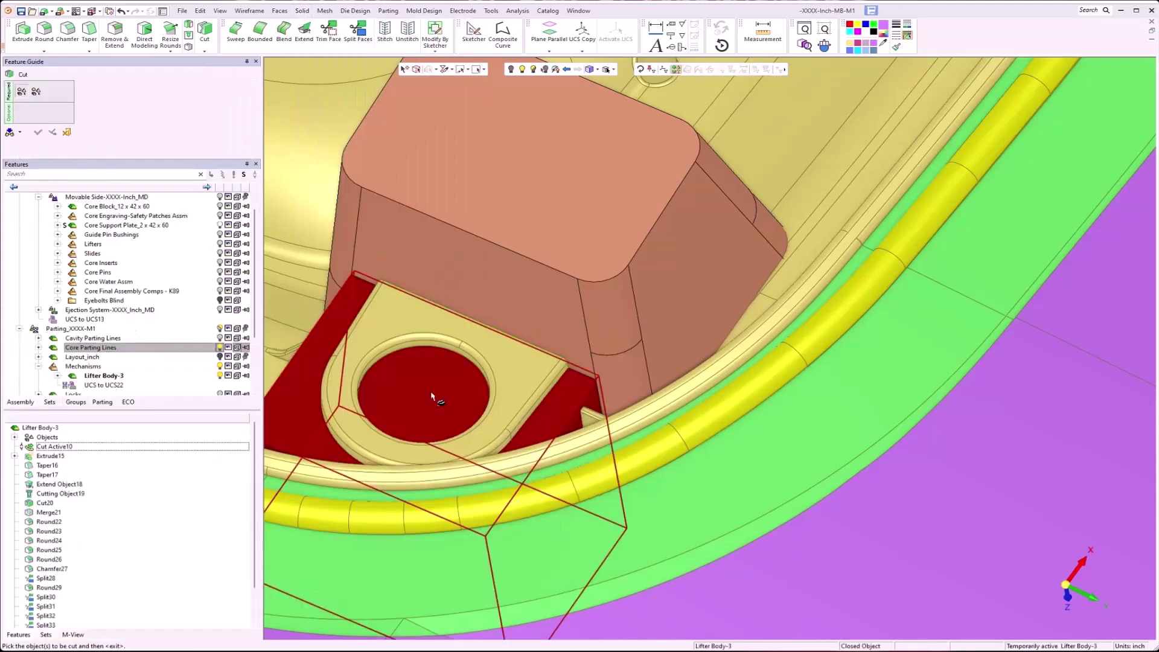
{"action": "middle_click", "coordinate": [433, 397]}
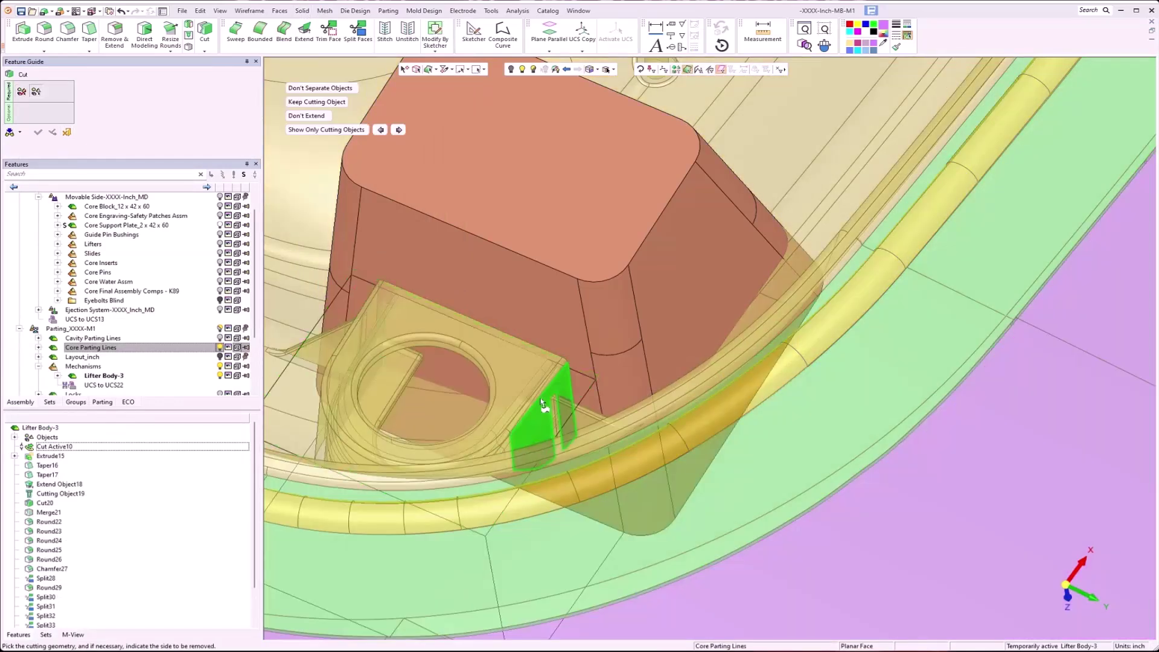
{"action": "left_click", "coordinate": [539, 398]}
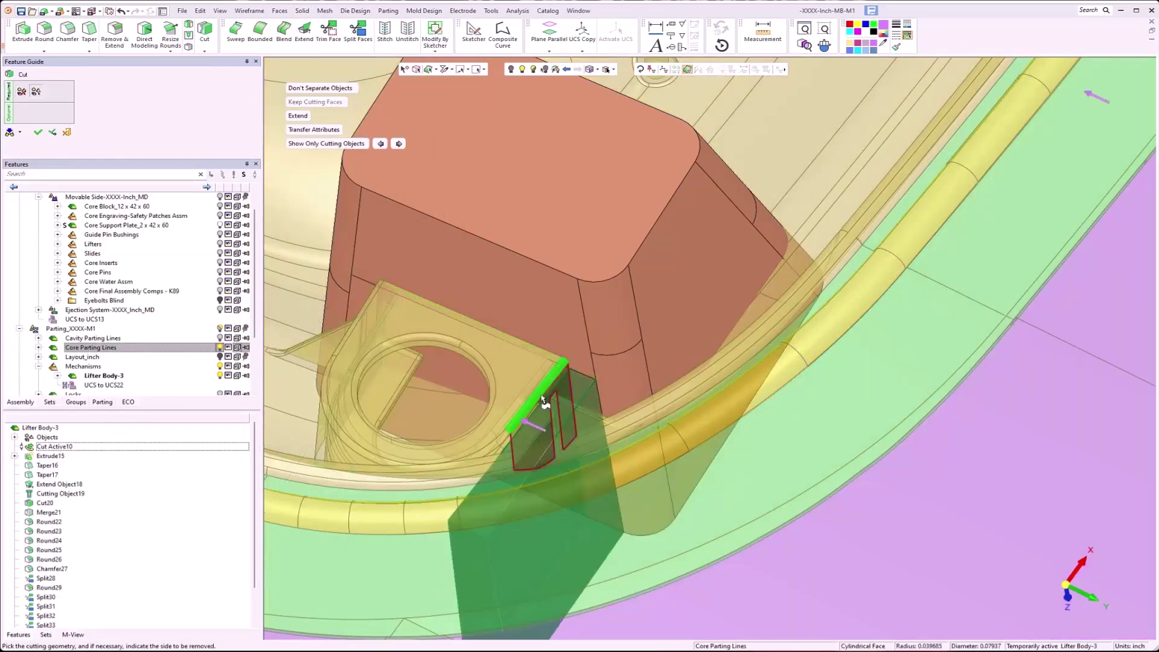
{"action": "middle_click_drag", "start_coordinate": [341, 312], "coordinate": [438, 339]}
{"action": "left_click", "coordinate": [572, 444]}
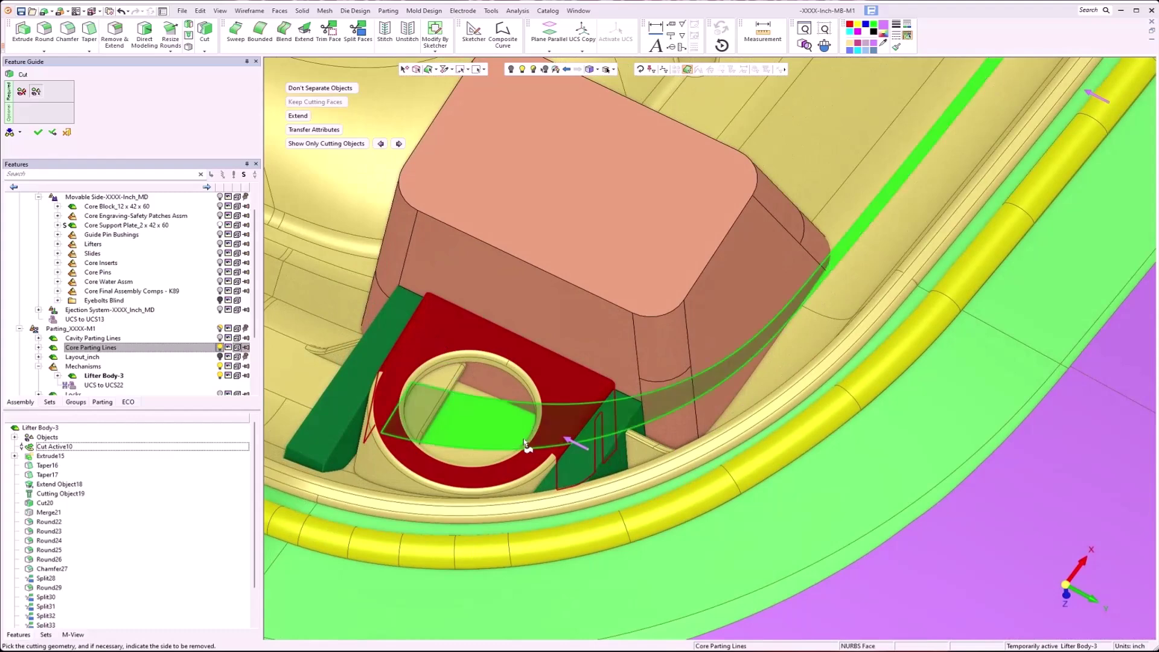
{"action": "left_click", "coordinate": [572, 444]}
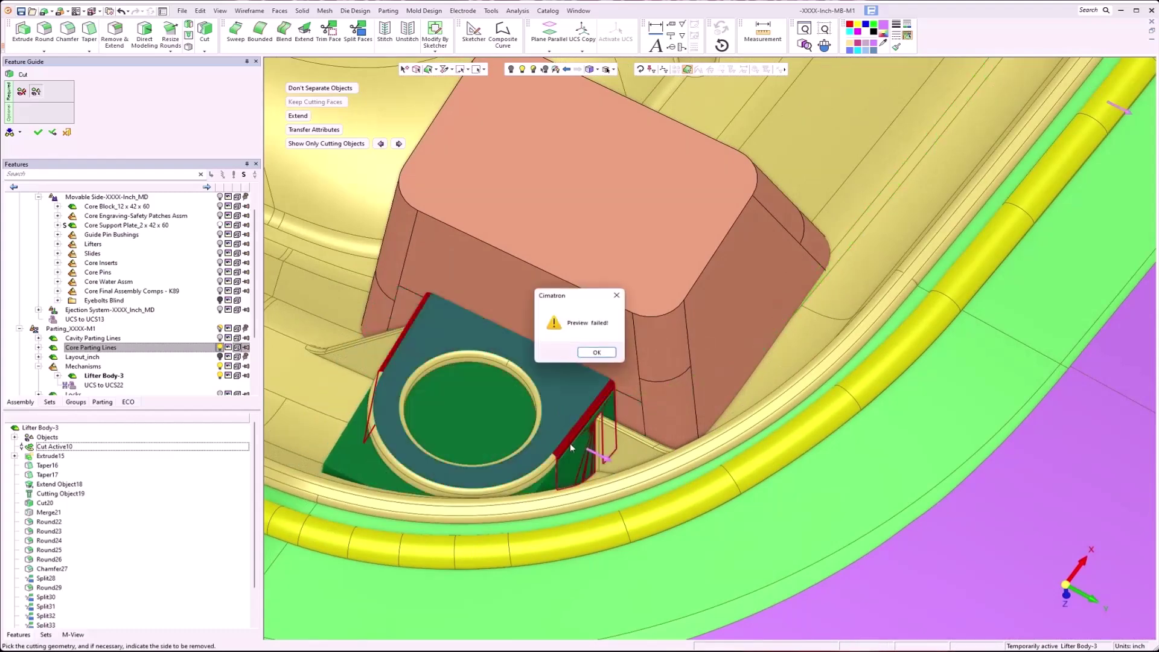
{"action": "left_click", "coordinate": [595, 352]}
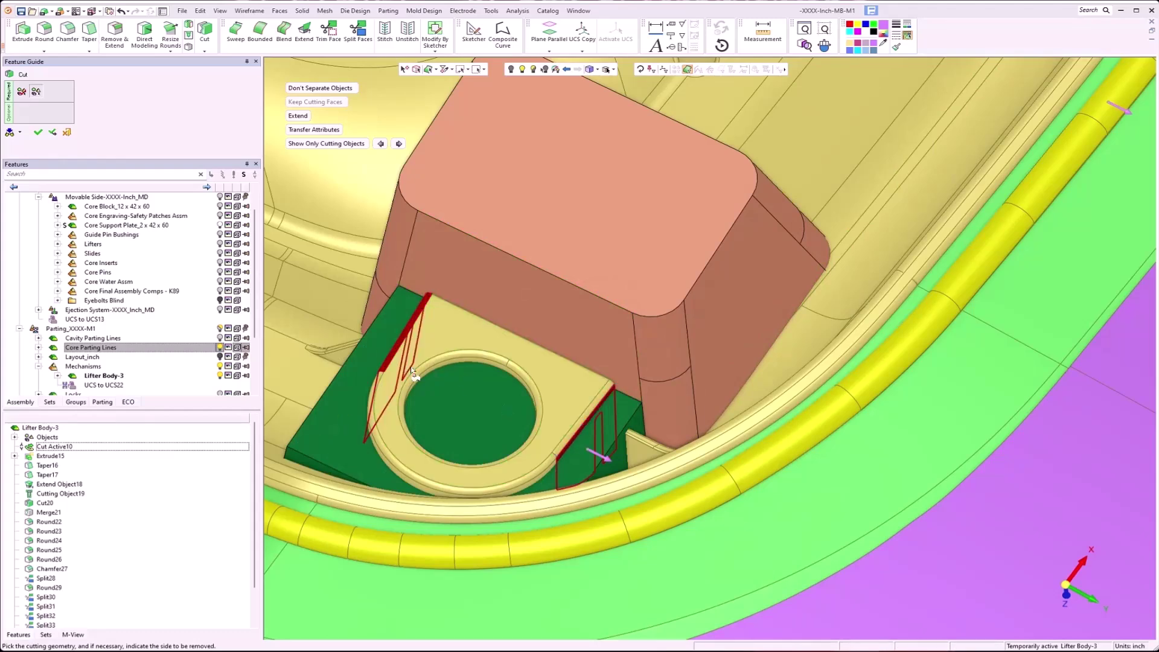
{"action": "left_click", "coordinate": [390, 371]}
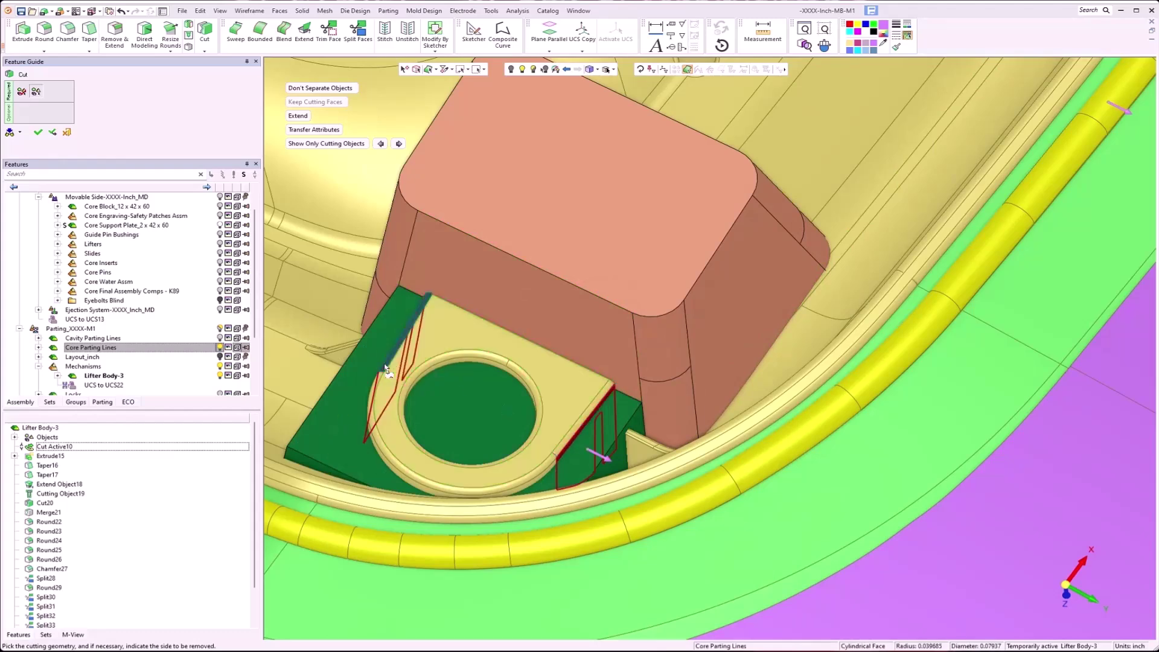
{"action": "left_click", "coordinate": [395, 470]}
{"action": "middle_click_drag", "start_coordinate": [472, 414], "coordinate": [520, 410]}
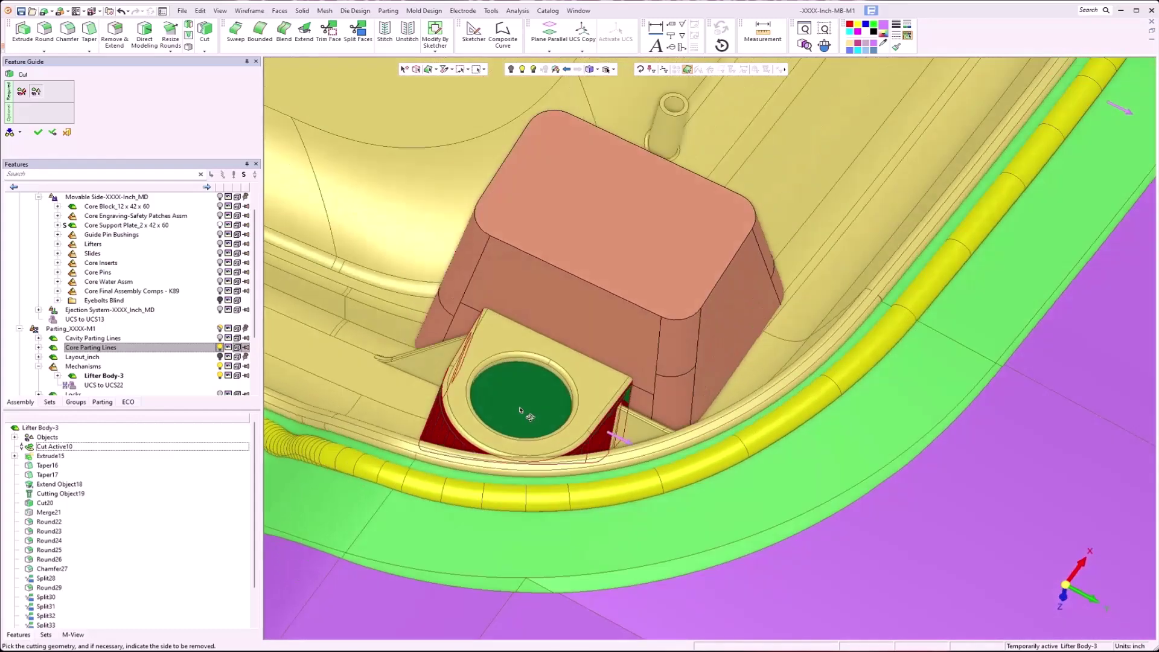
{"action": "right_click", "coordinate": [372, 304]}
{"action": "left_click", "coordinate": [370, 302]}
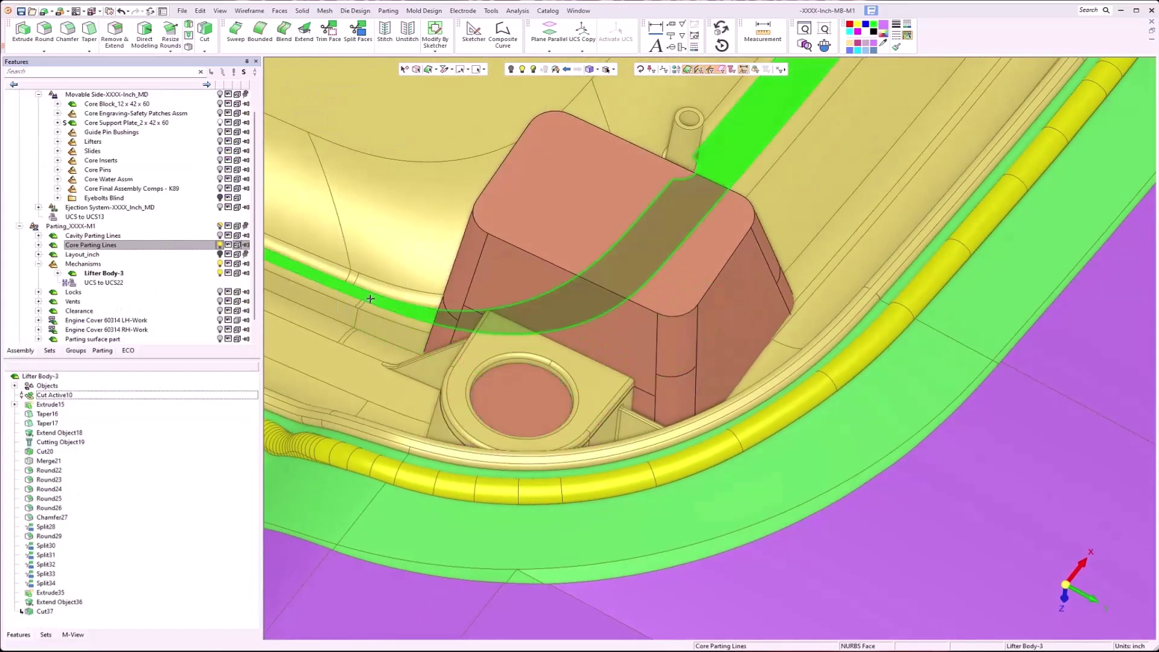
Split the extrusion's boss-shaped end face along the circular edge of the boss's hole
{"action": "left_click", "coordinate": [280, 11]}
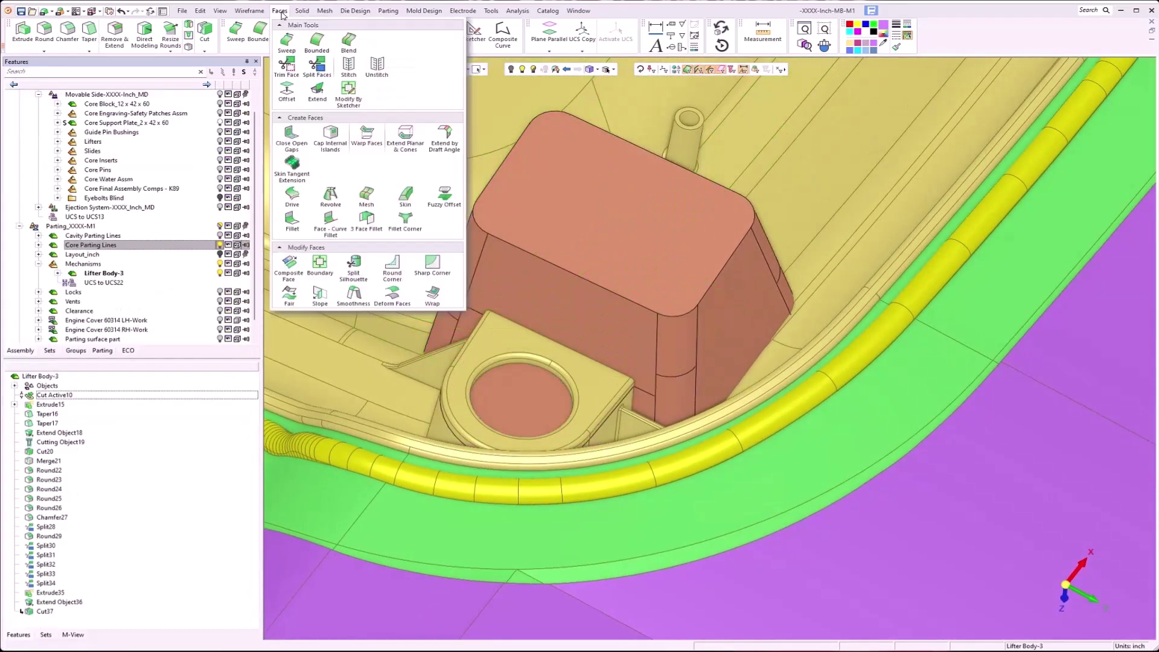
{"action": "left_click", "coordinate": [313, 65]}
{"action": "left_click", "coordinate": [541, 403]}
{"action": "middle_click", "coordinate": [544, 404]}
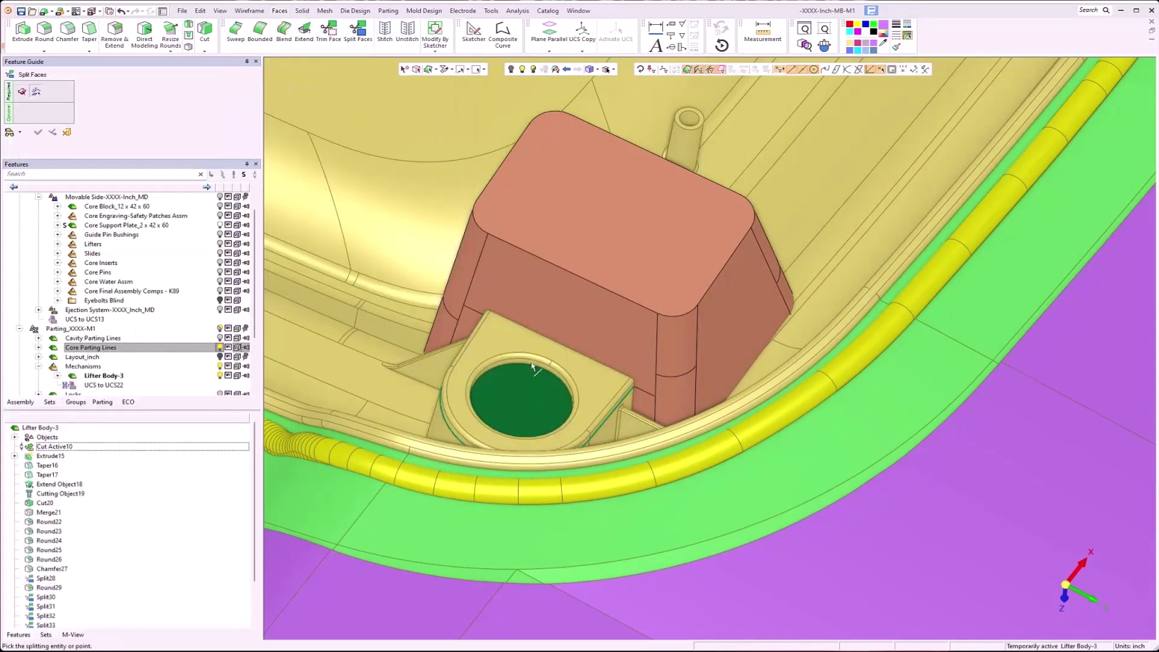
{"action": "left_click", "coordinate": [530, 364]}
{"action": "middle_click", "coordinate": [530, 363]}
{"action": "left_click", "coordinate": [529, 363]}
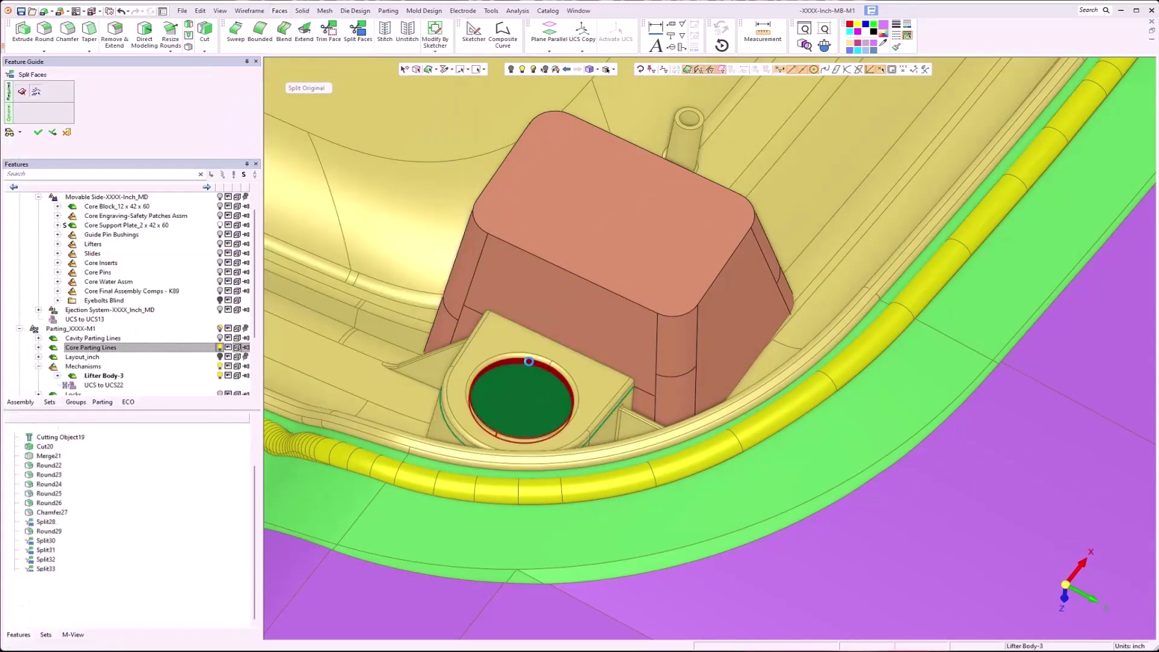
Hide Core Parting Lines and merge the boss-shaped extrusion with the tapered block
{"action": "left_click", "coordinate": [220, 244]}
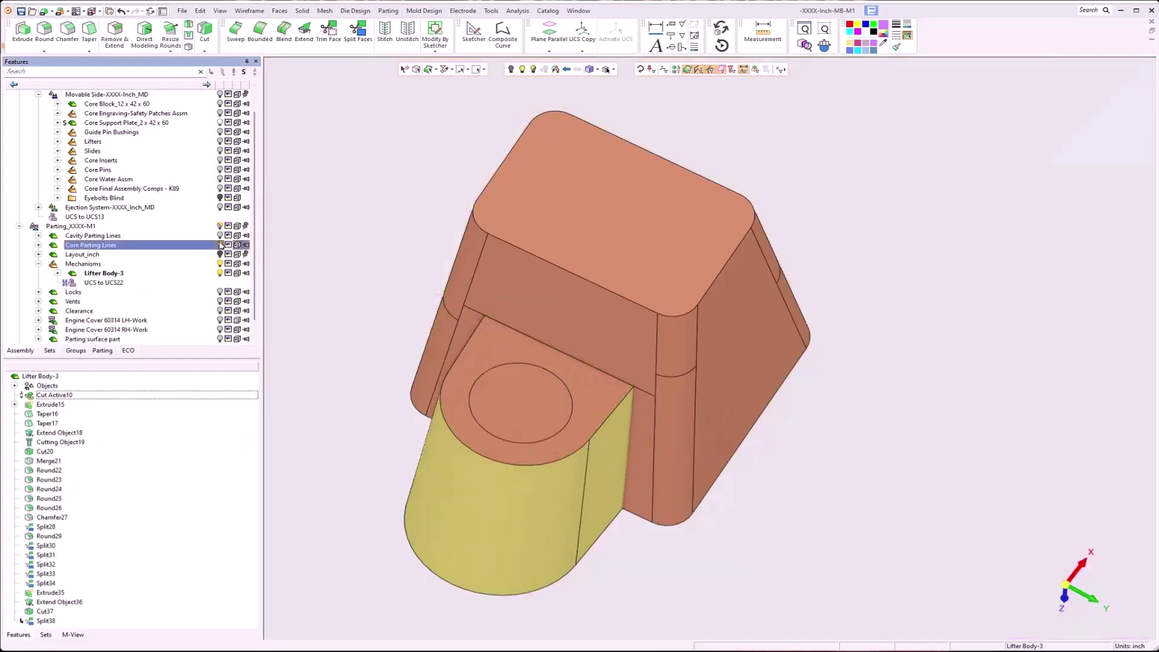
{"action": "mouse_move", "coordinate": [580, 462]}
{"action": "middle_mouse_down"}
{"action": "mouse_move", "coordinate": [583, 430]}
{"action": "mouse_move", "coordinate": [570, 431]}
{"action": "mouse_move", "coordinate": [566, 449]}
{"action": "middle_mouse_up"}
{"action": "left_click", "coordinate": [302, 11]}
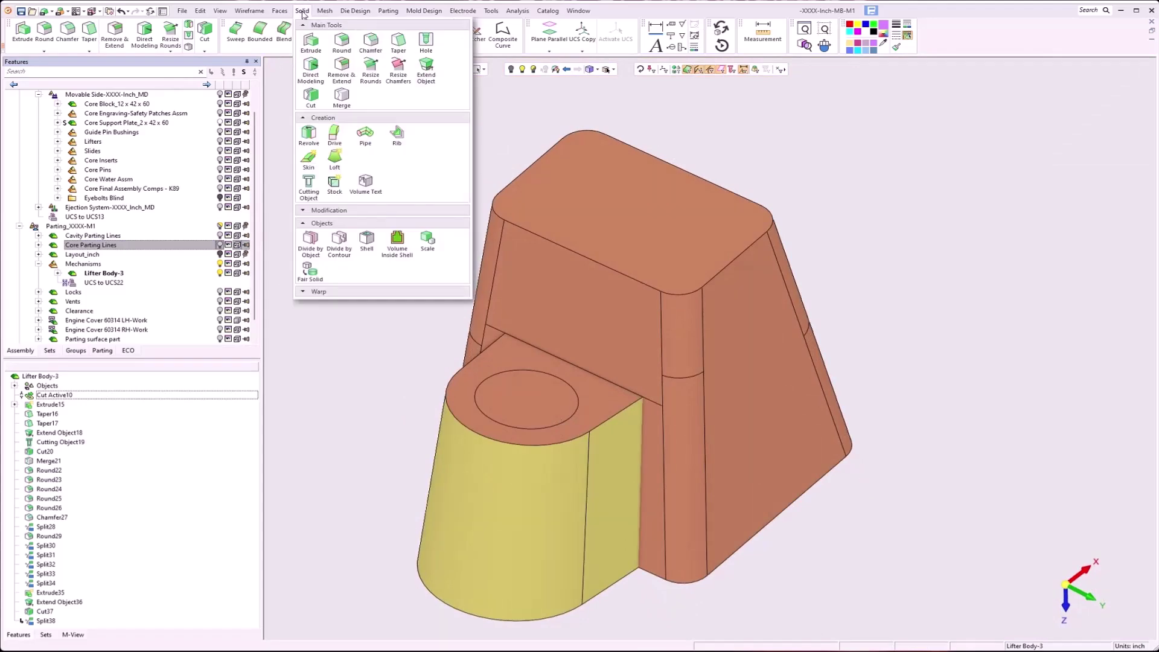
{"action": "left_click", "coordinate": [342, 96]}
{"action": "left_click", "coordinate": [572, 507]}
{"action": "left_click", "coordinate": [632, 364]}
{"action": "left_click", "coordinate": [628, 361]}
{"action": "middle_click", "coordinate": [628, 361]}
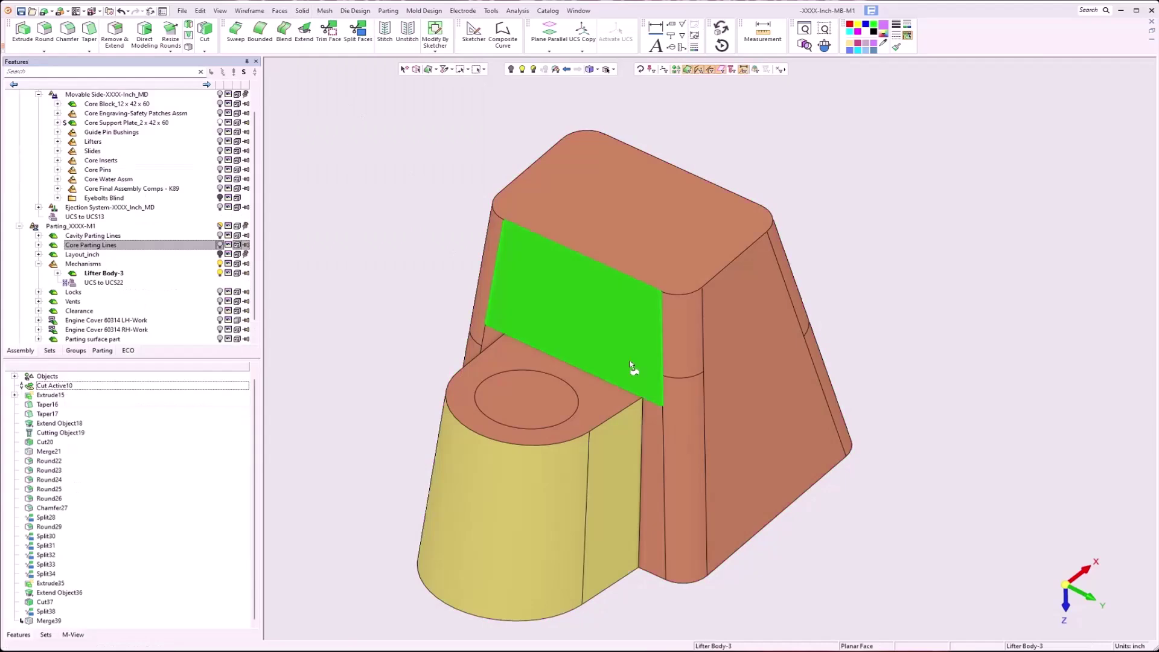
Offset the three side faces of the boss-shaped extension, two flat and one rounded, by 0.010
{"action": "left_click", "coordinate": [300, 13]}
{"action": "left_click", "coordinate": [426, 68]}
{"action": "left_click", "coordinate": [600, 489]}
{"action": "middle_click_drag", "start_coordinate": [445, 443], "coordinate": [498, 492]}
{"action": "left_click", "coordinate": [433, 365]}
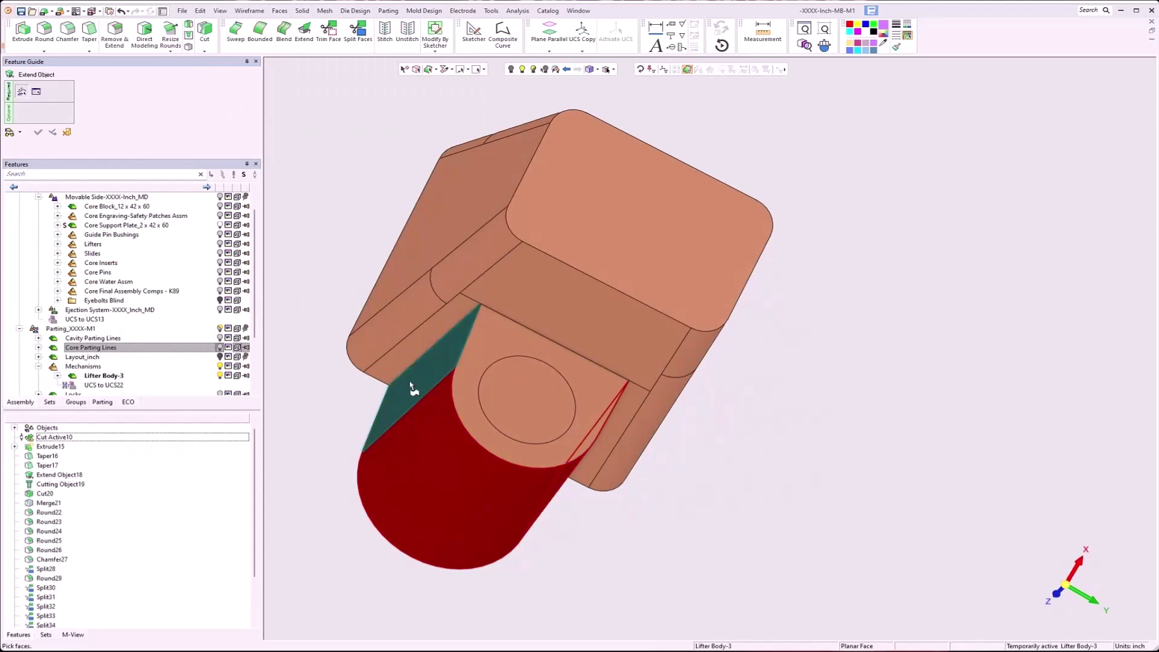
{"action": "middle_click", "coordinate": [409, 382]}
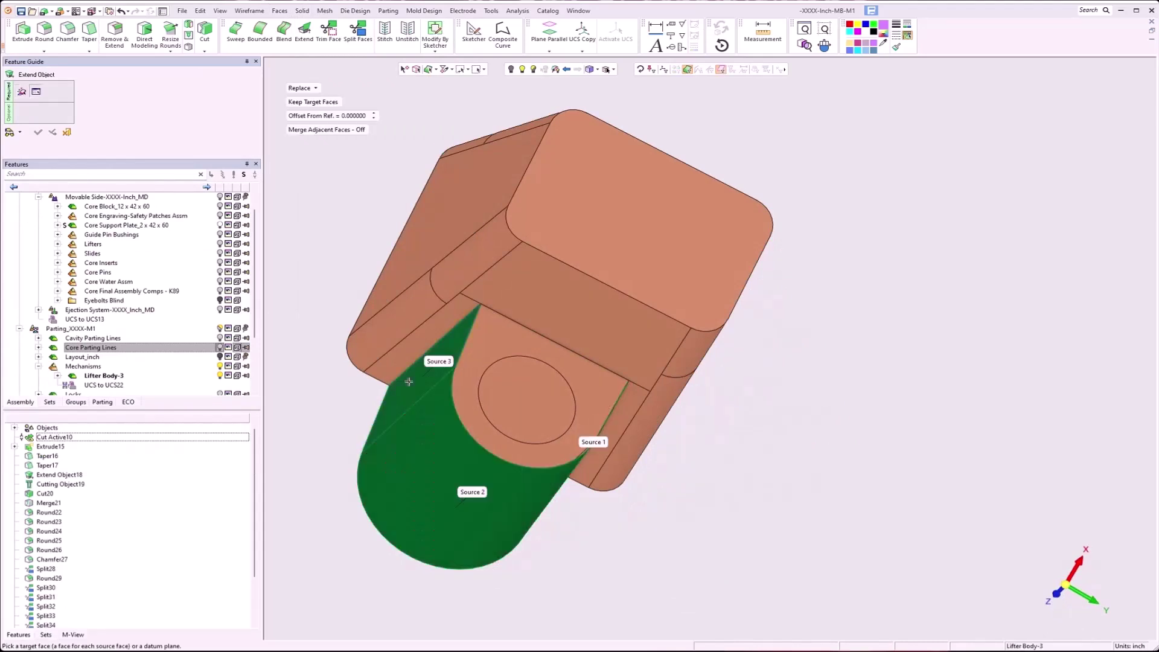
{"action": "left_click", "coordinate": [305, 89]}
{"action": "left_click", "coordinate": [326, 121]}
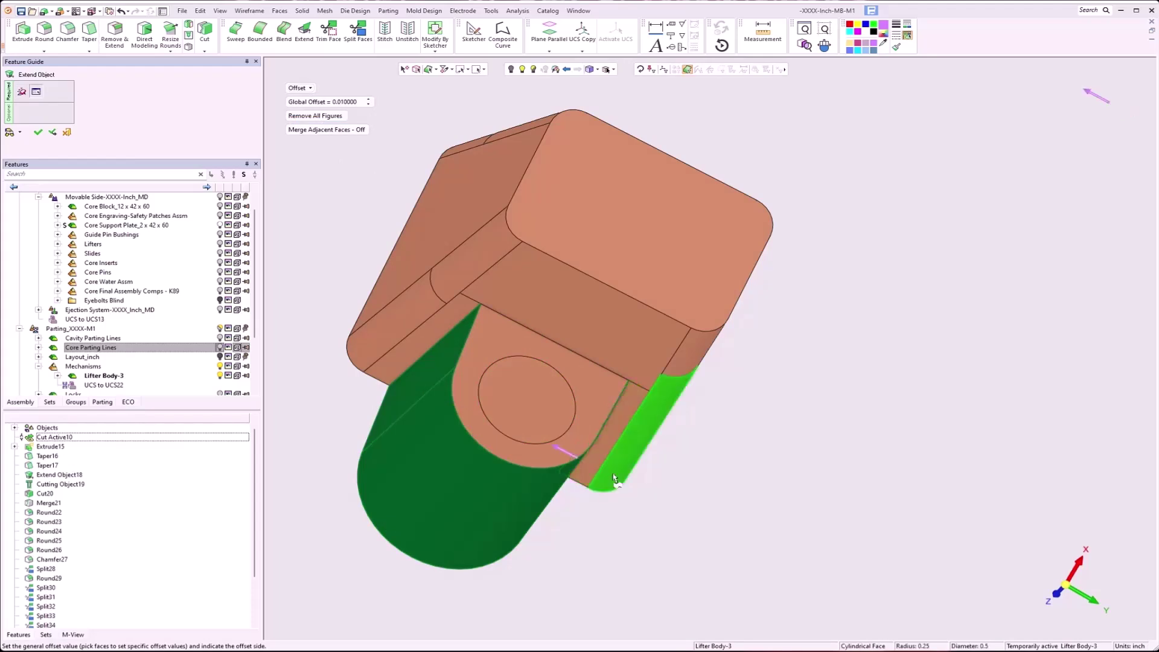
{"action": "middle_click", "coordinate": [739, 468]}
Color the tapered block's flat sides, small end face, longer corner segments and the extension's circular hole face light green
{"action": "middle_click_drag", "start_coordinate": [740, 468], "coordinate": [659, 420]}
{"action": "left_click", "coordinate": [560, 412]}
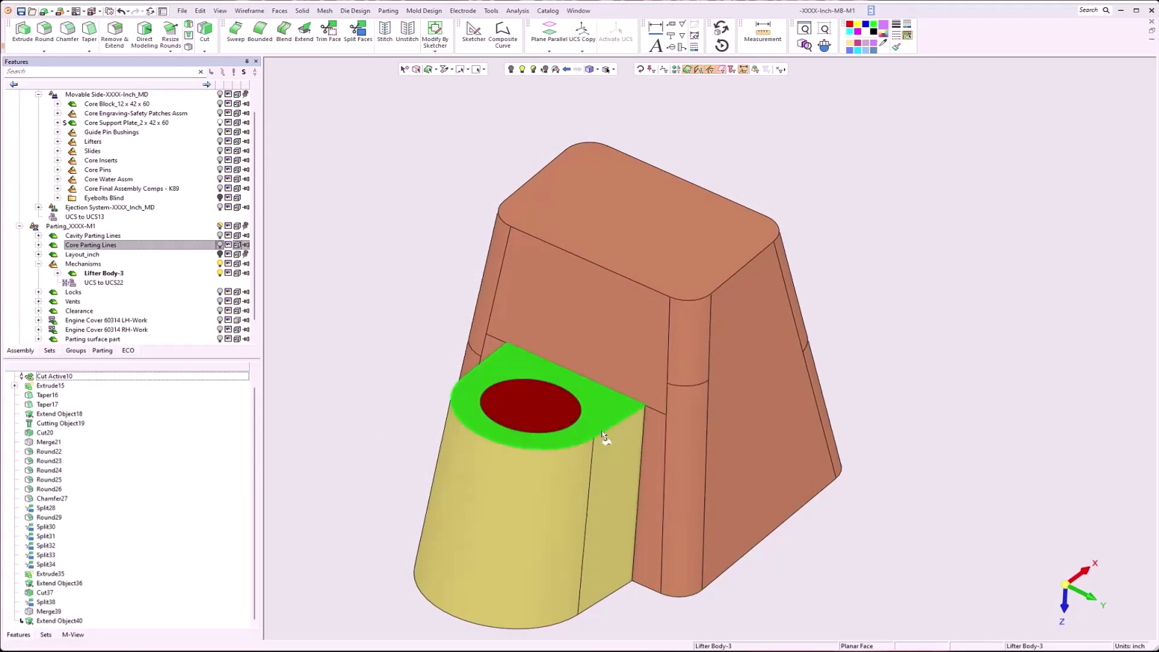
{"action": "left_click", "coordinate": [654, 468]}
{"action": "left_click", "coordinate": [727, 446]}
{"action": "left_click", "coordinate": [638, 377]}
{"action": "middle_click_drag", "start_coordinate": [489, 309], "coordinate": [457, 336]}
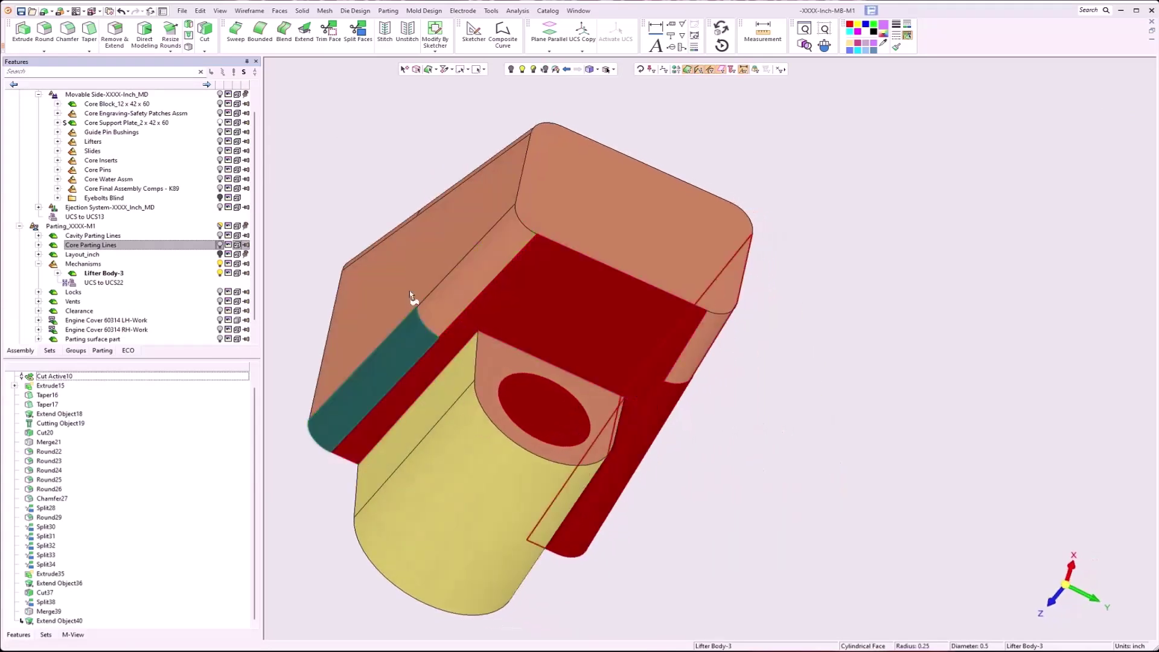
{"action": "left_click", "coordinate": [457, 336]}
{"action": "left_click", "coordinate": [595, 213]}
{"action": "middle_click_drag", "start_coordinate": [595, 212], "coordinate": [656, 284]}
{"action": "middle_click_drag", "start_coordinate": [678, 245], "coordinate": [604, 452], "text": "ctrl"}
{"action": "left_click", "coordinate": [649, 295]}
{"action": "left_click", "coordinate": [728, 286]}
{"action": "left_click", "coordinate": [512, 169]}
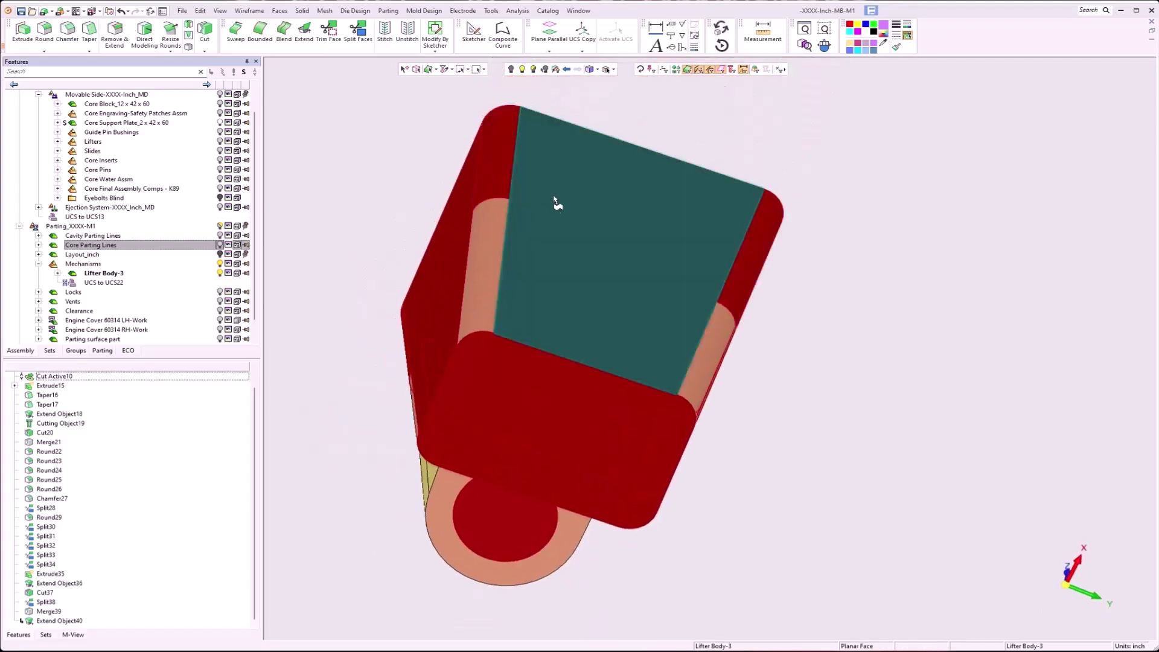
{"action": "left_click", "coordinate": [885, 36]}
{"action": "left_click", "coordinate": [910, 73]}
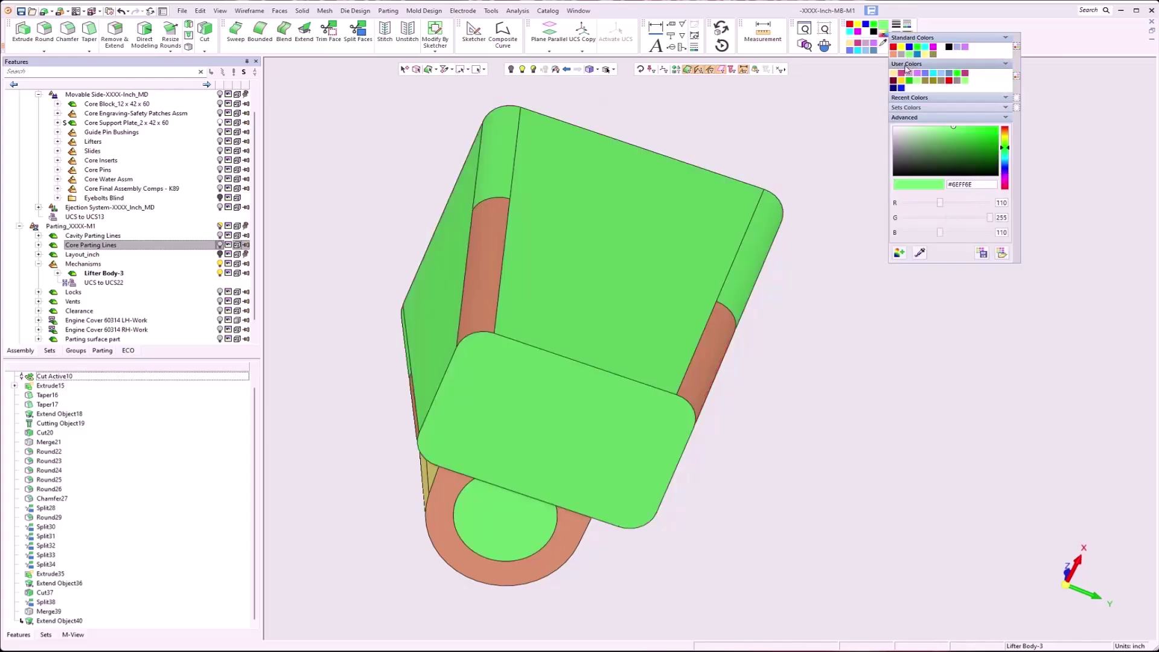
Round the perimeter edges of the tapered block's small end face with a constant radius of 0.1
{"action": "right_click", "coordinate": [571, 281]}
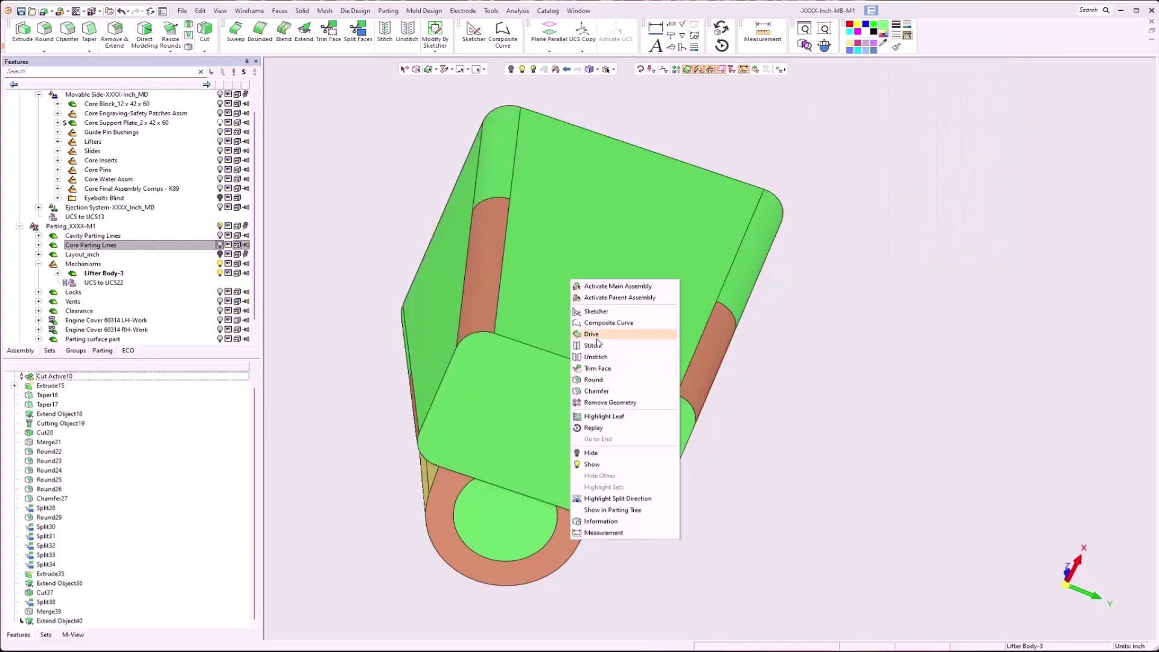
{"action": "left_click", "coordinate": [595, 379]}
{"action": "left_click", "coordinate": [595, 366]}
{"action": "middle_click", "coordinate": [605, 350]}
{"action": "left_click", "coordinate": [314, 103]}
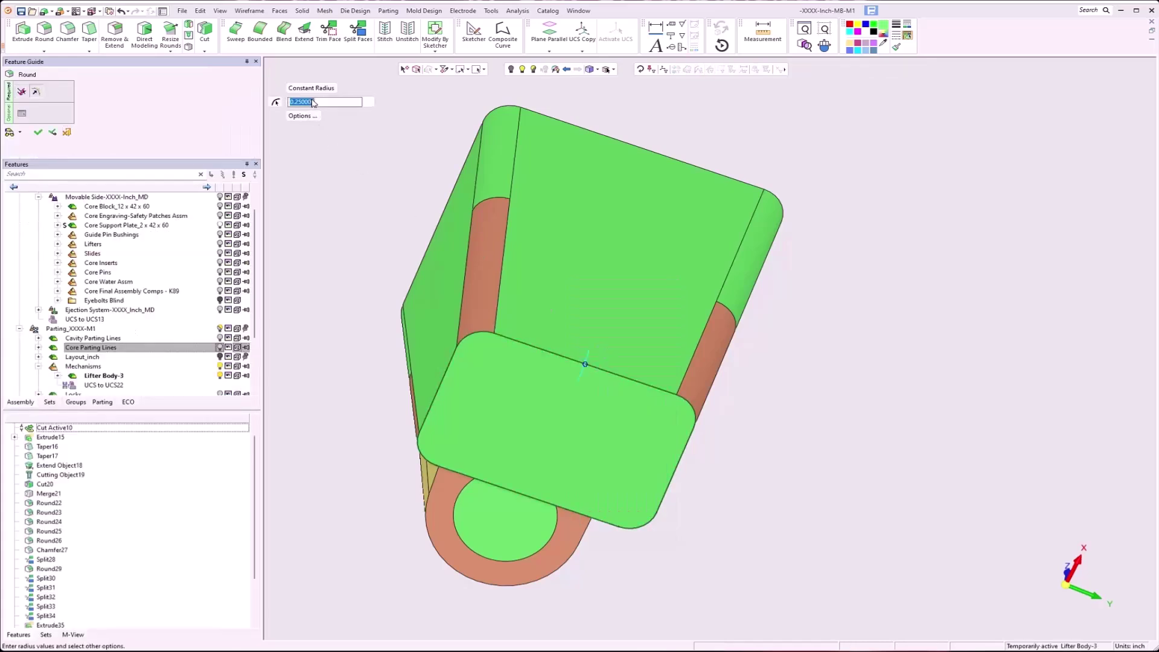
{"action": "key", "text": "BackSpace"}
{"action": "type", "text": ".1"}
{"action": "key", "text": "Return"}
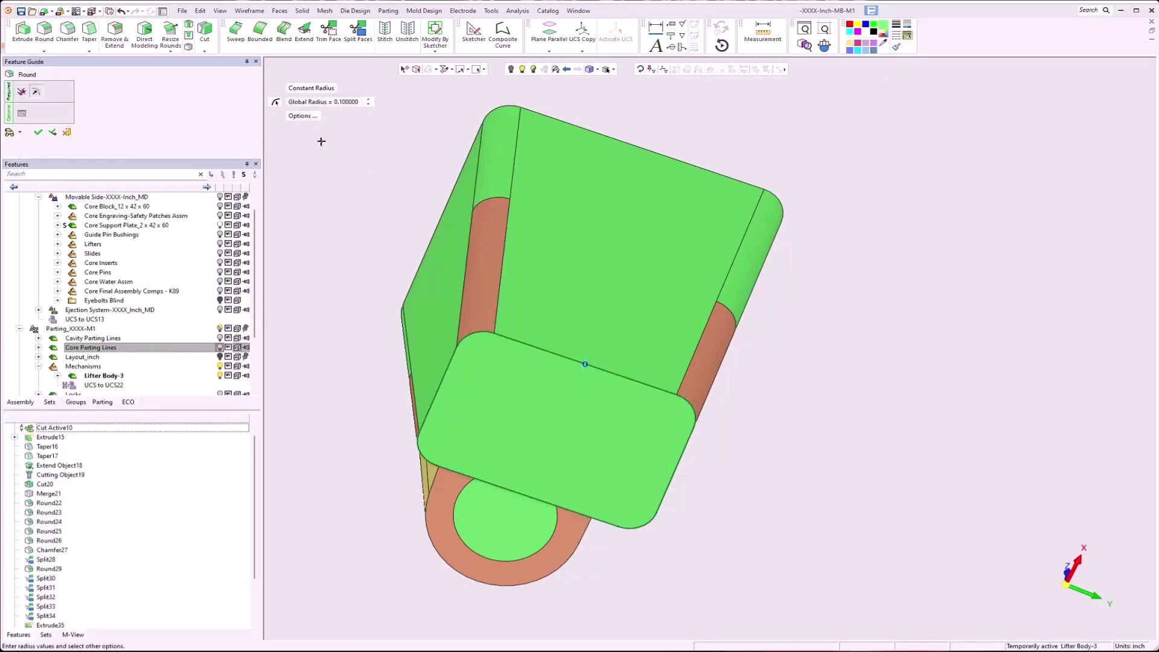
{"action": "left_click", "coordinate": [335, 173]}
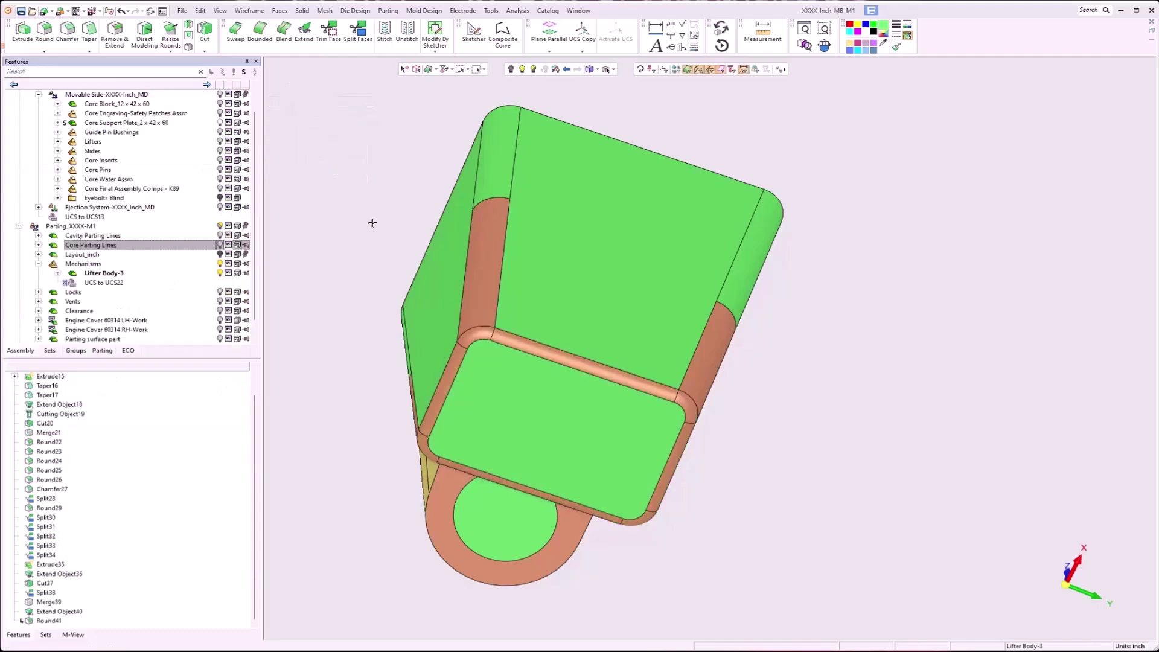
Color the new perimeter round and the four adjoining corner faces light purple, selecting the round with Expand to Round
{"action": "scroll", "coordinate": [694, 384], "scroll_direction": "down", "scroll_amount": 3}
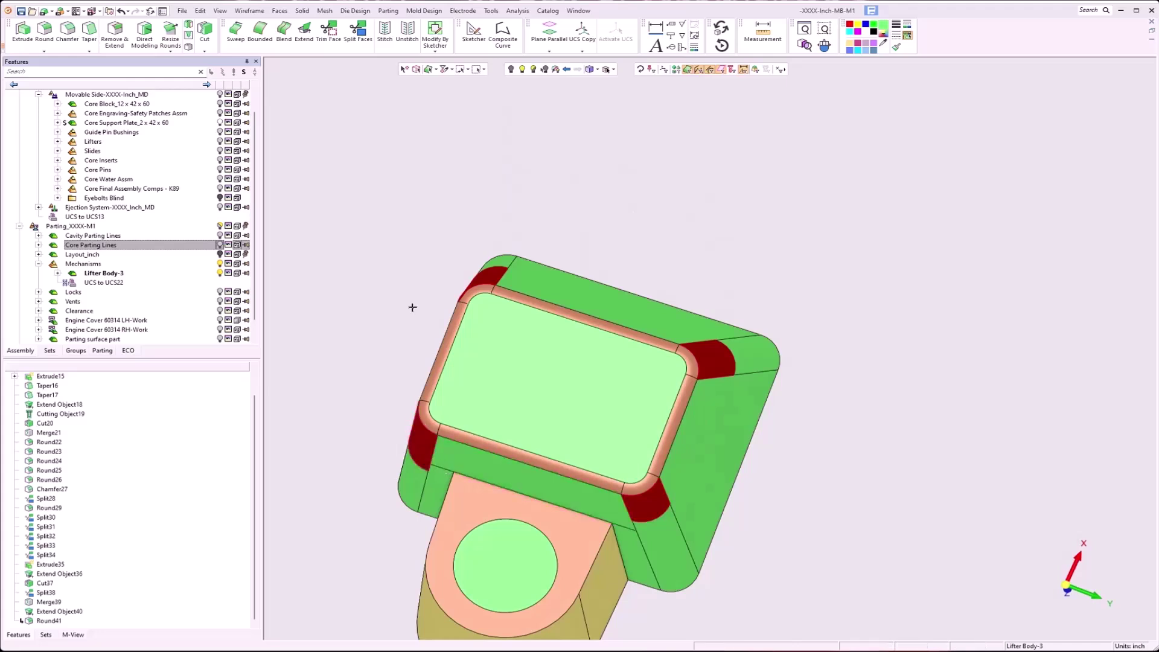
{"action": "left_click", "coordinate": [436, 68]}
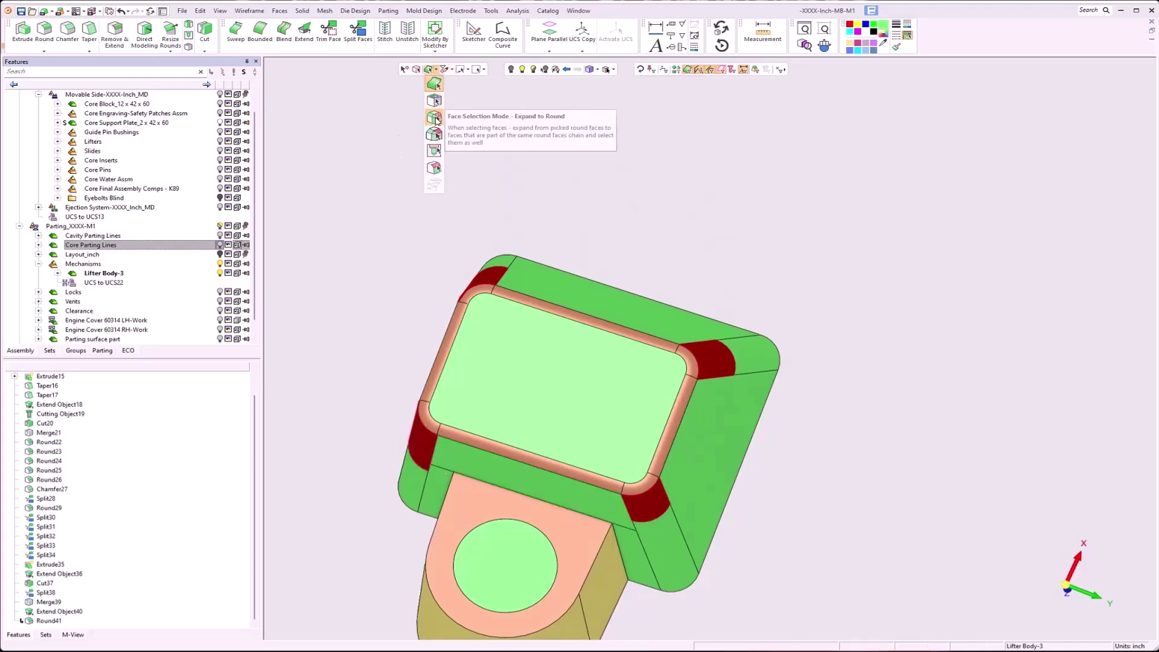
{"action": "left_click", "coordinate": [435, 118]}
{"action": "left_click", "coordinate": [651, 488]}
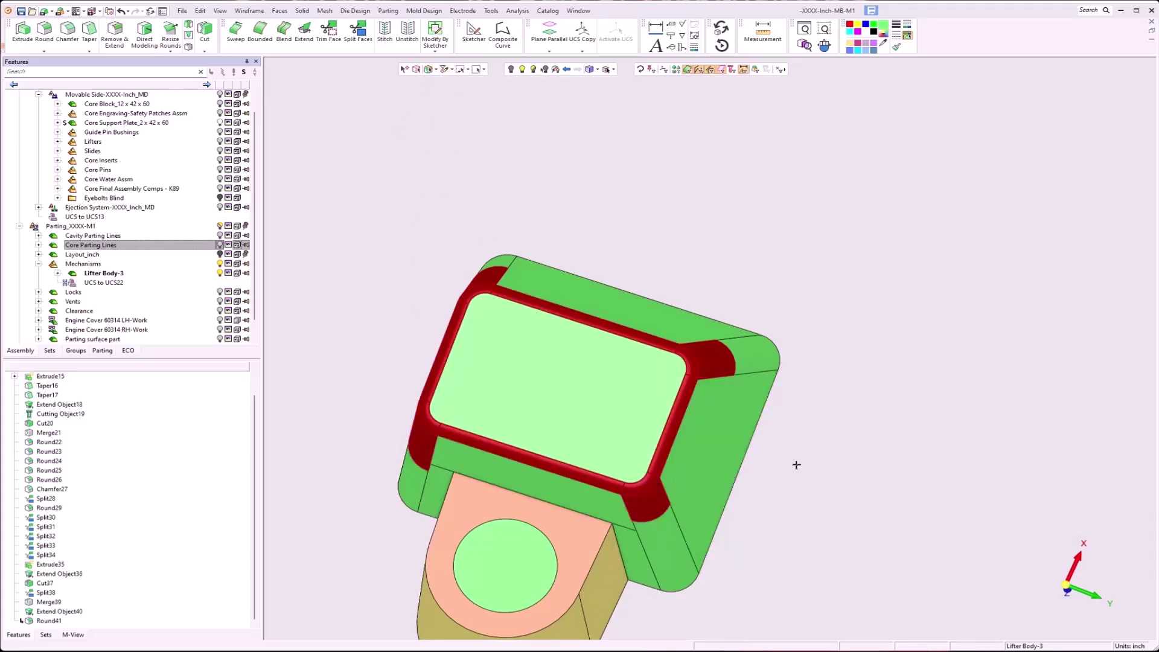
{"action": "left_click", "coordinate": [883, 36]}
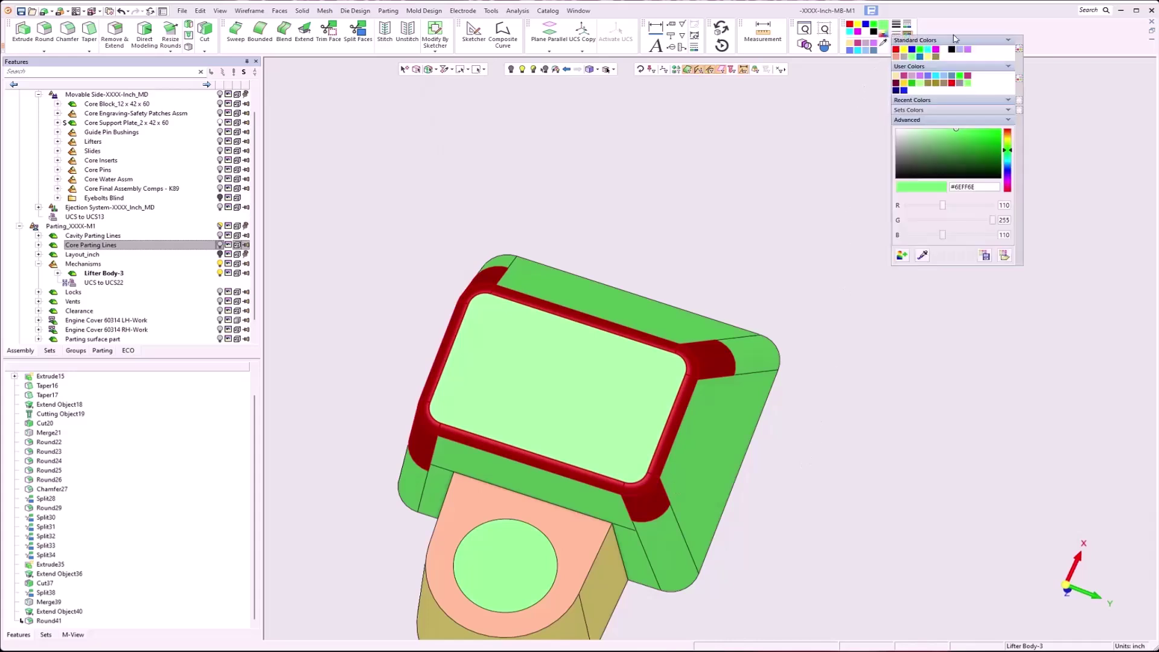
{"action": "left_click", "coordinate": [969, 51]}
{"action": "left_click", "coordinate": [839, 373]}
{"action": "middle_click_drag", "start_coordinate": [741, 482], "coordinate": [765, 269], "text": "ctrl"}
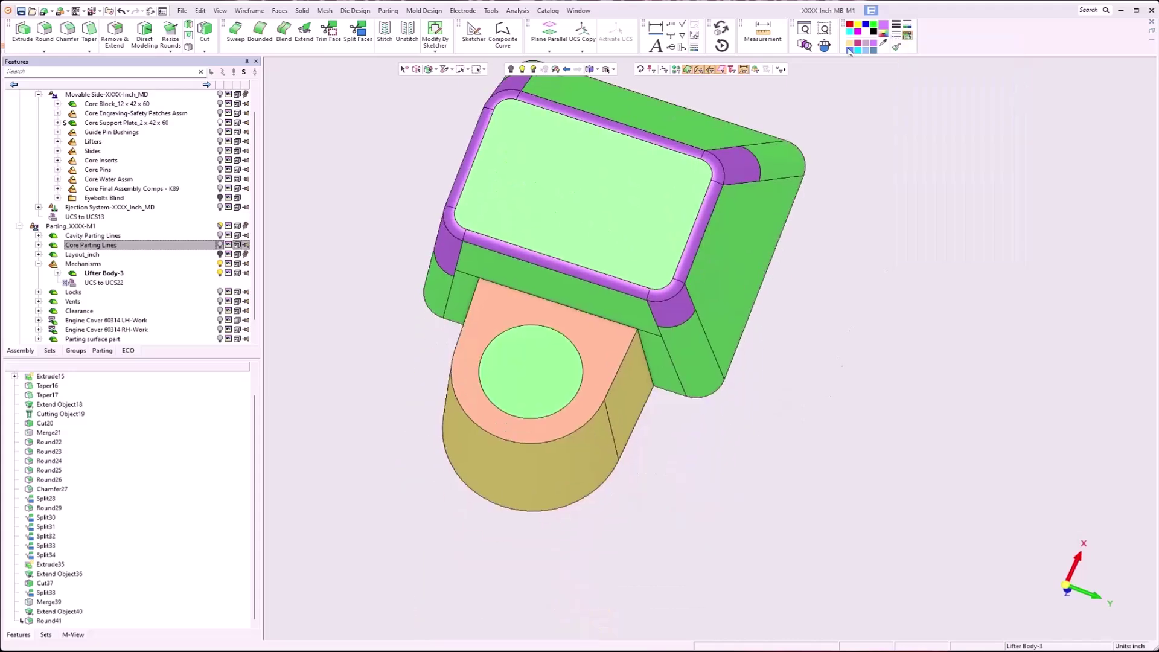
Recolor the extension's flat end face surrounding the circular hole face
{"action": "left_click", "coordinate": [883, 43]}
{"action": "left_click", "coordinate": [617, 381]}
{"action": "left_click", "coordinate": [883, 43]}
{"action": "left_click", "coordinate": [597, 380]}
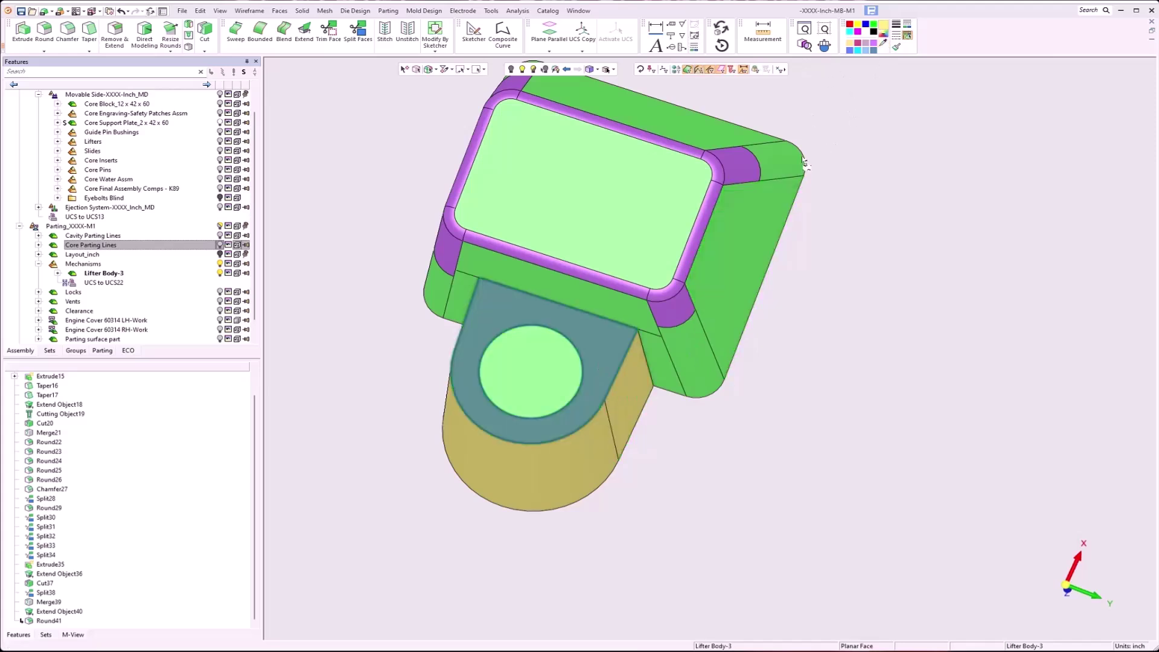
{"action": "left_click", "coordinate": [885, 26]}
Swap to the other displayed lifter geometry, activate Lifters, hide Mechanisms and show Core Block_12 x 42 x 60
{"action": "middle_click_drag", "start_coordinate": [560, 163], "coordinate": [533, 460]}
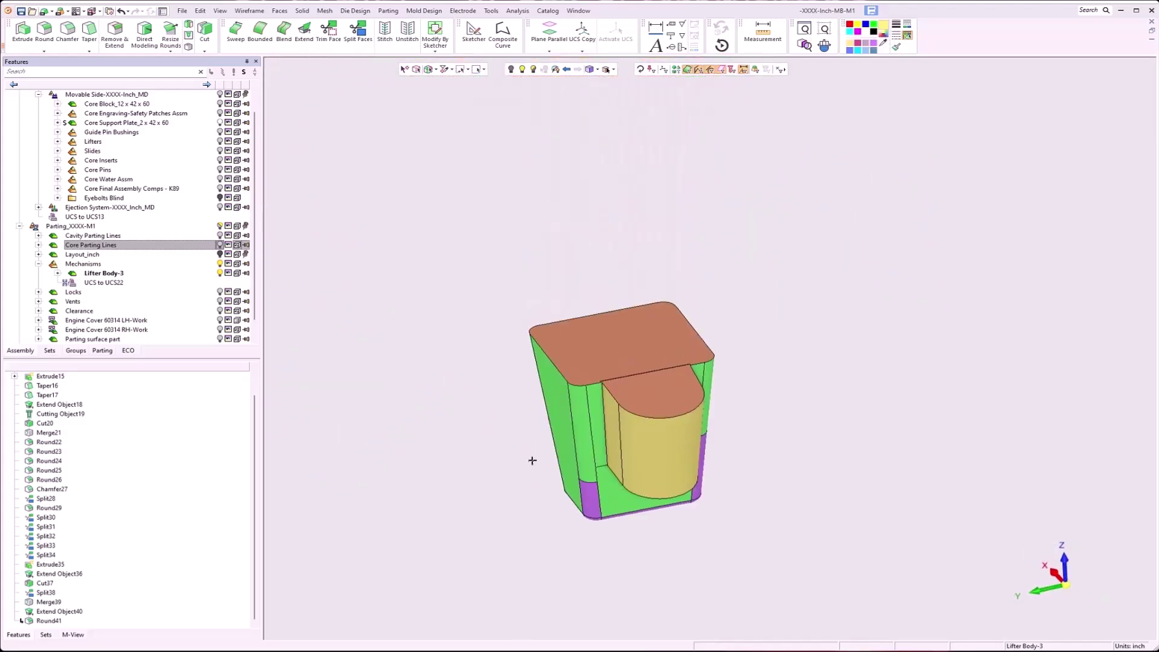
{"action": "left_click", "coordinate": [534, 70]}
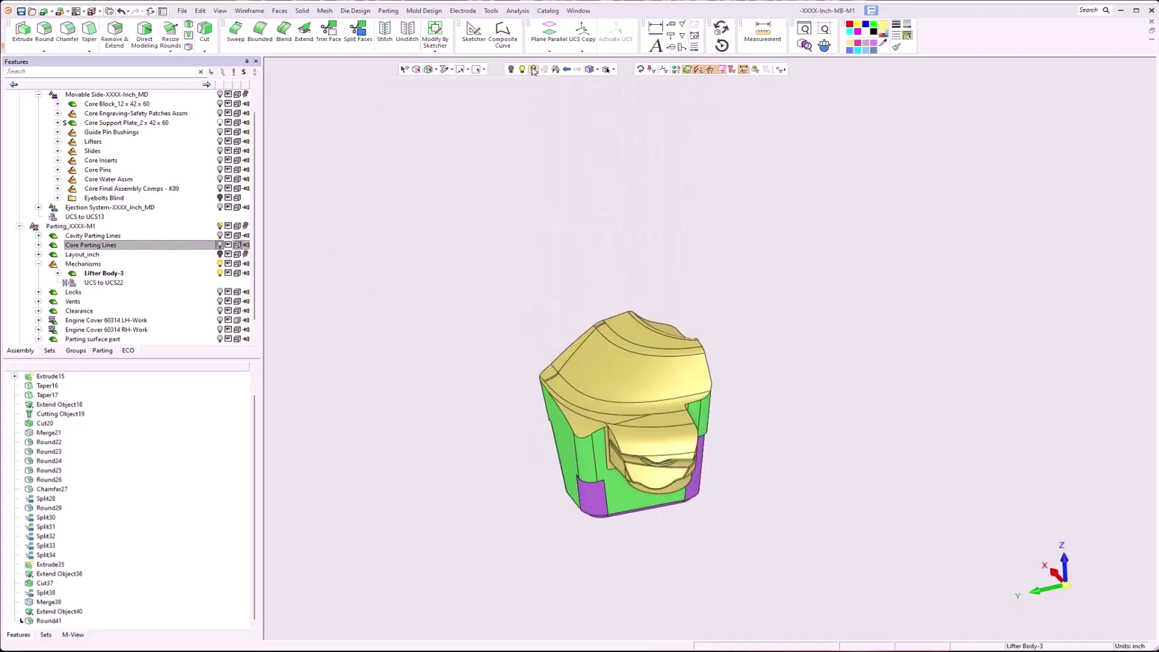
{"action": "double_click", "coordinate": [106, 143]}
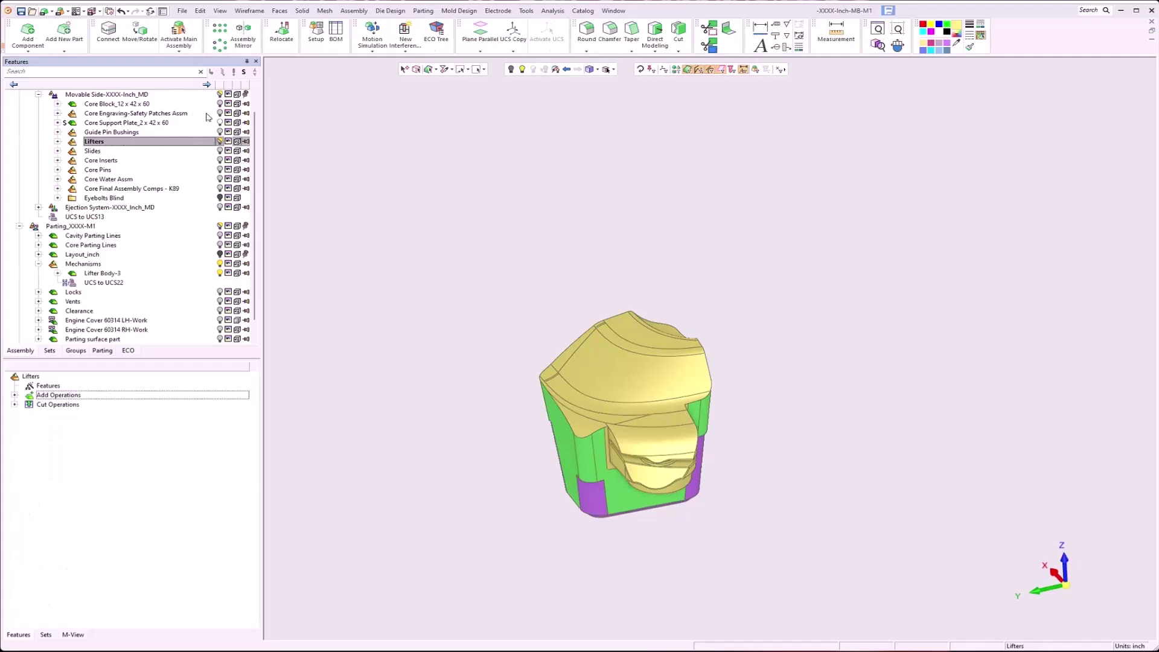
{"action": "left_click", "coordinate": [220, 264]}
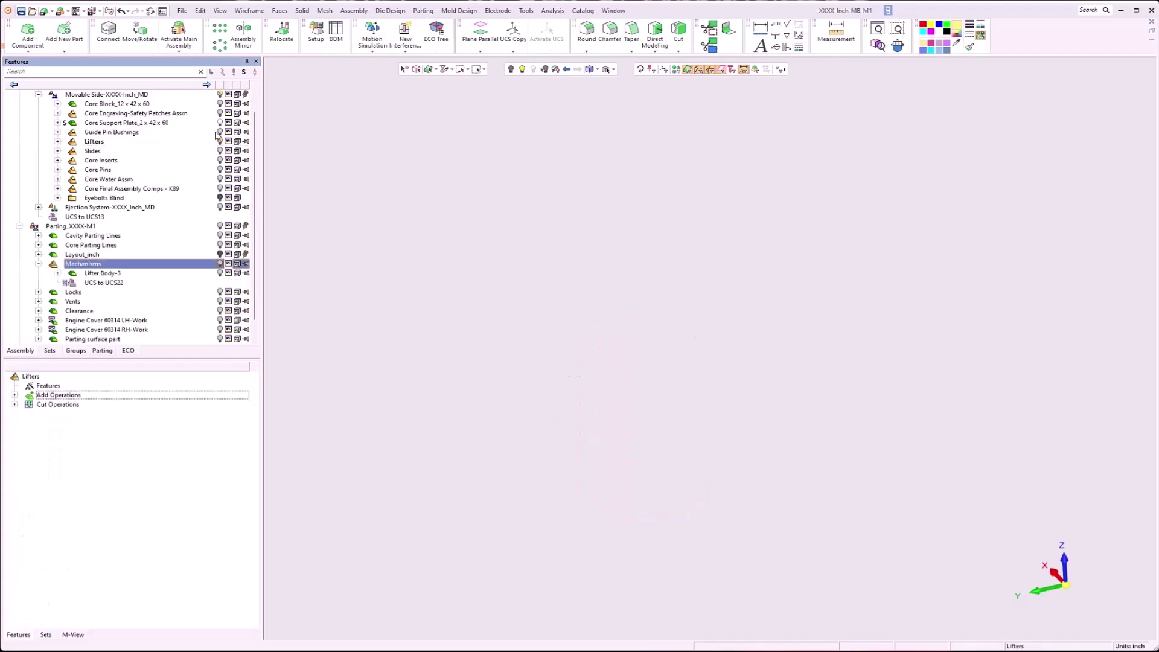
{"action": "left_click", "coordinate": [220, 104]}
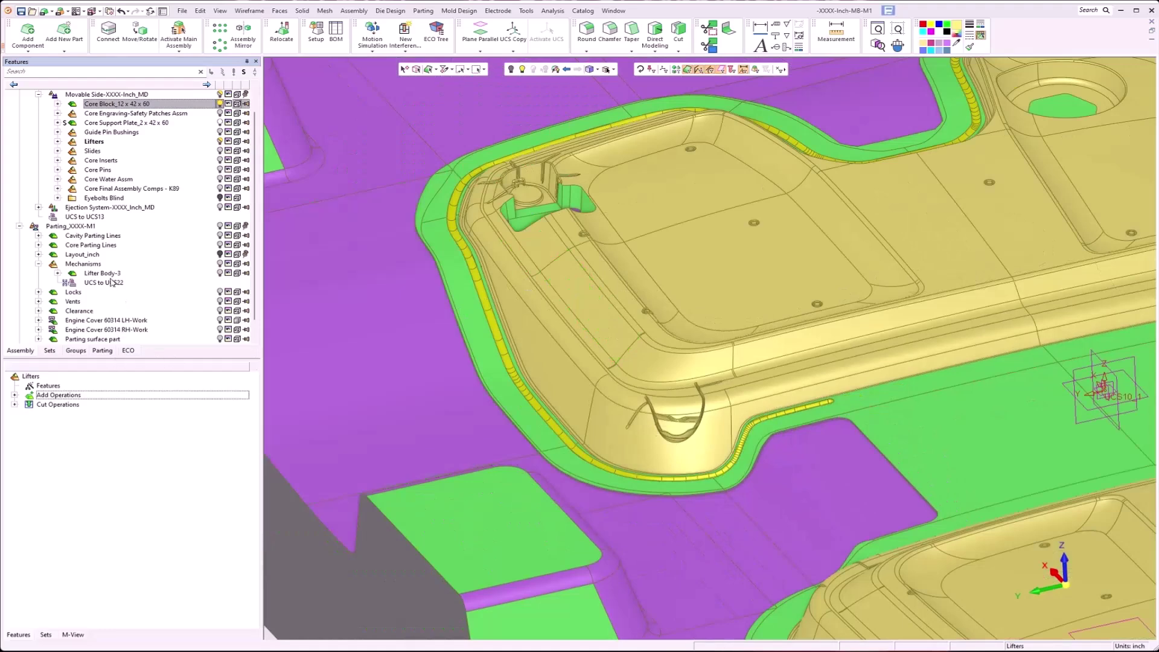
{"action": "right_click", "coordinate": [107, 274]}
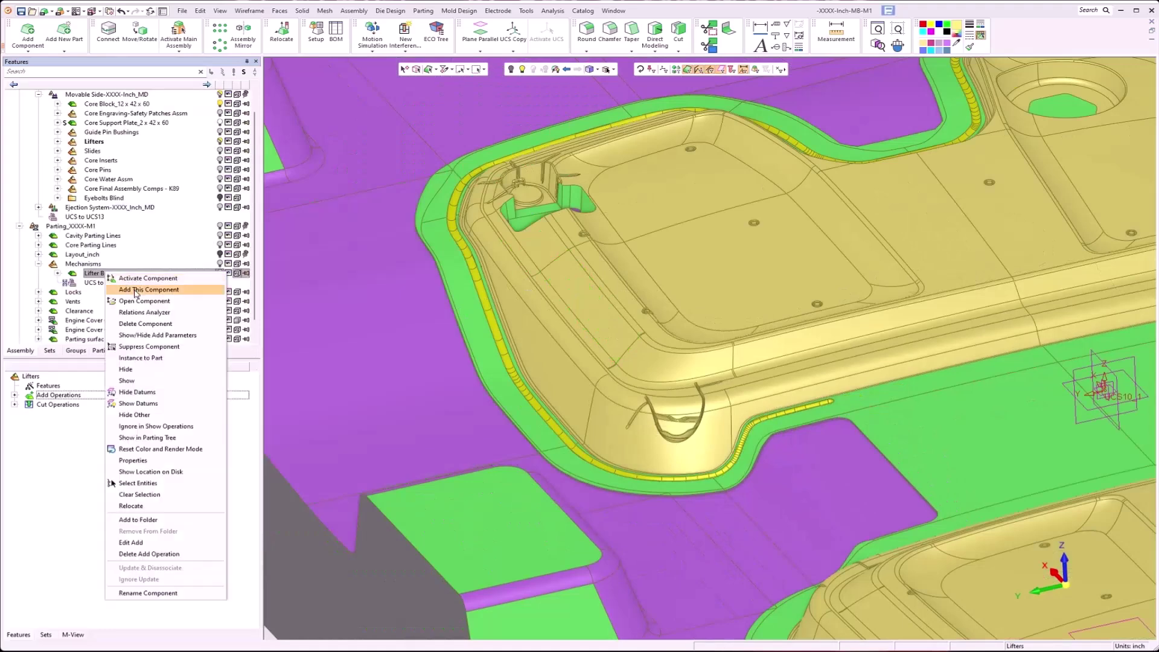
{"action": "left_click", "coordinate": [135, 290]}
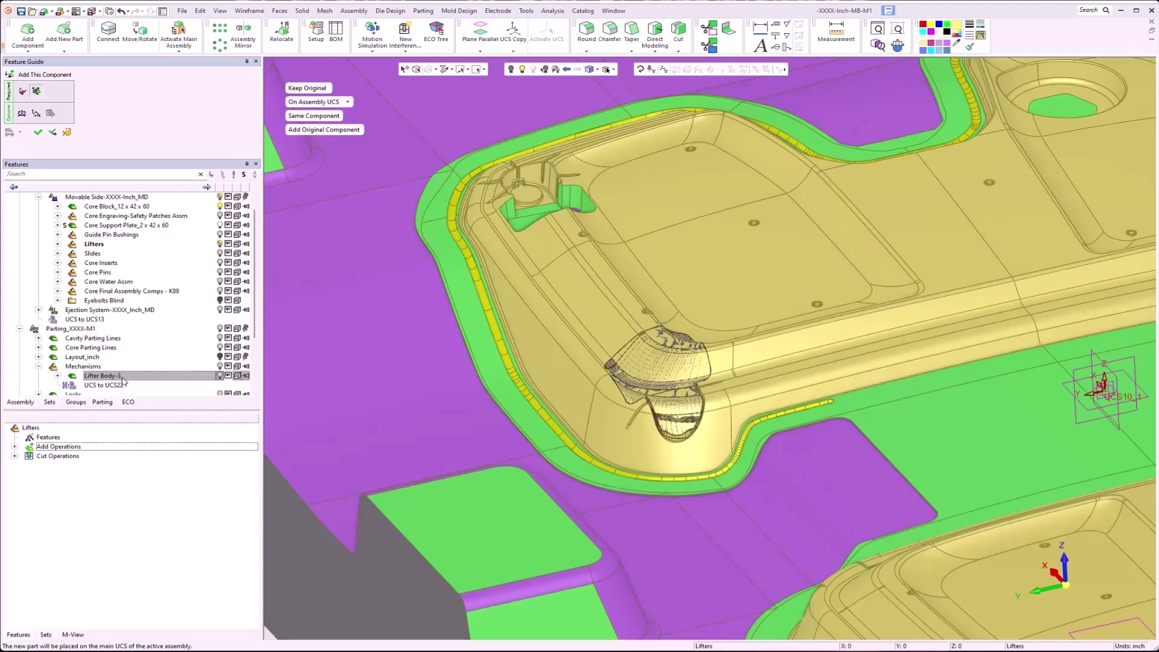
{"action": "left_click", "coordinate": [311, 131]}
{"action": "left_click", "coordinate": [314, 130]}
{"action": "left_click", "coordinate": [68, 134]}
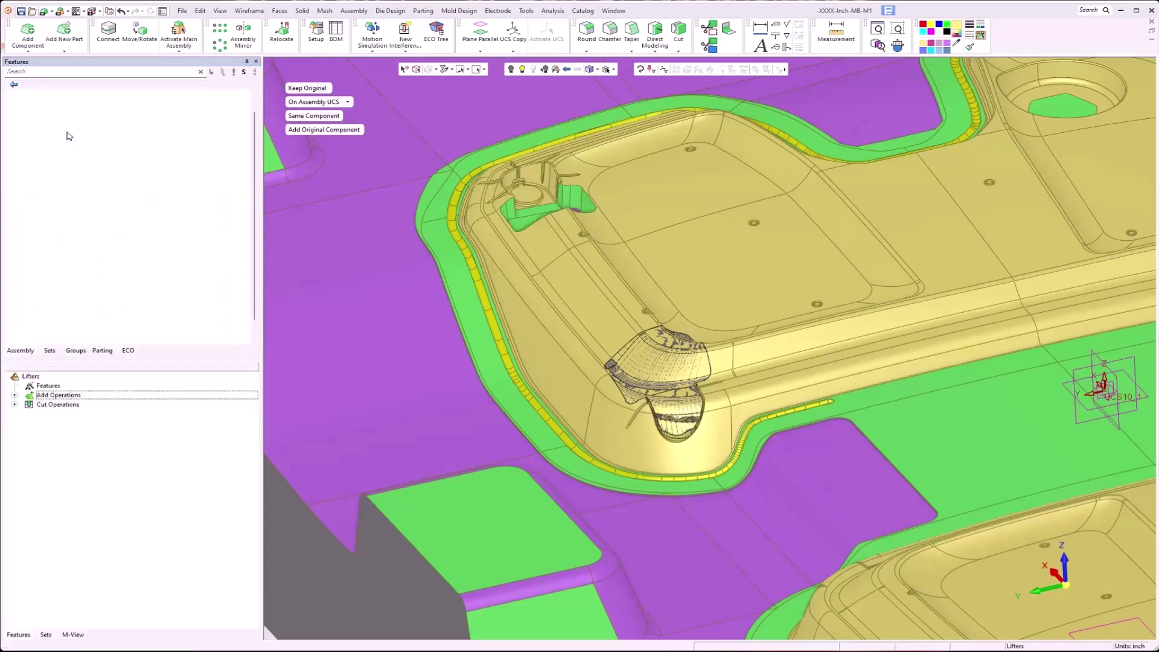
Activate Lifter Body-3, select its Cutting Object19 feature and hide Core Block_12 x 42 x 60
{"action": "double_click", "coordinate": [115, 275]}
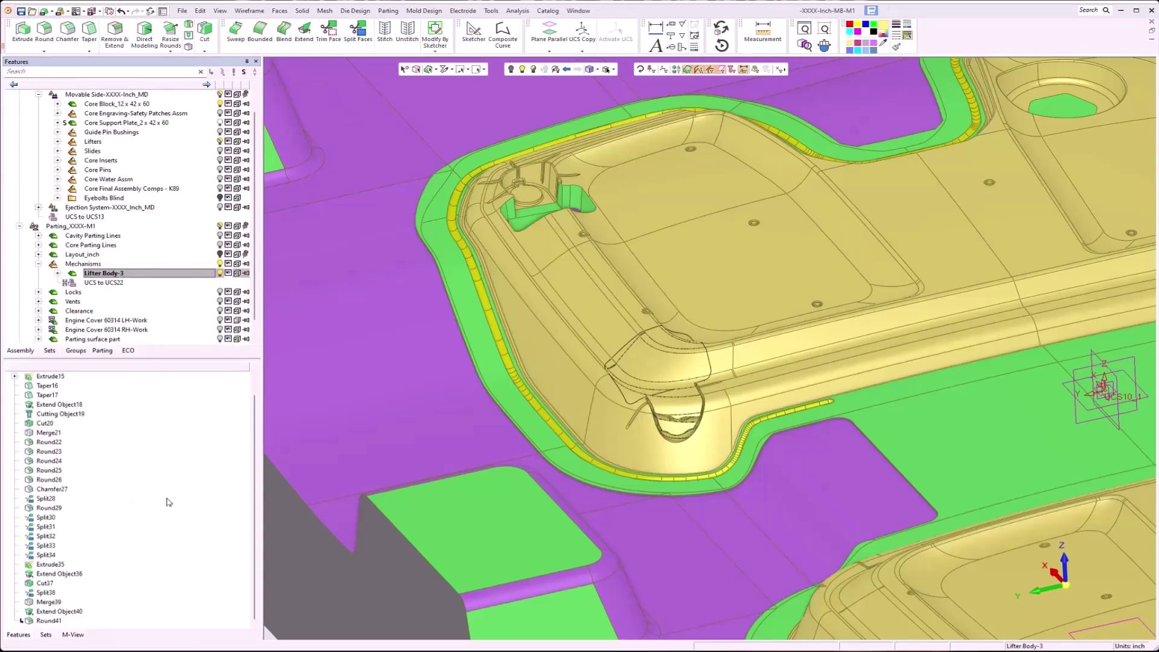
{"action": "left_click", "coordinate": [68, 415]}
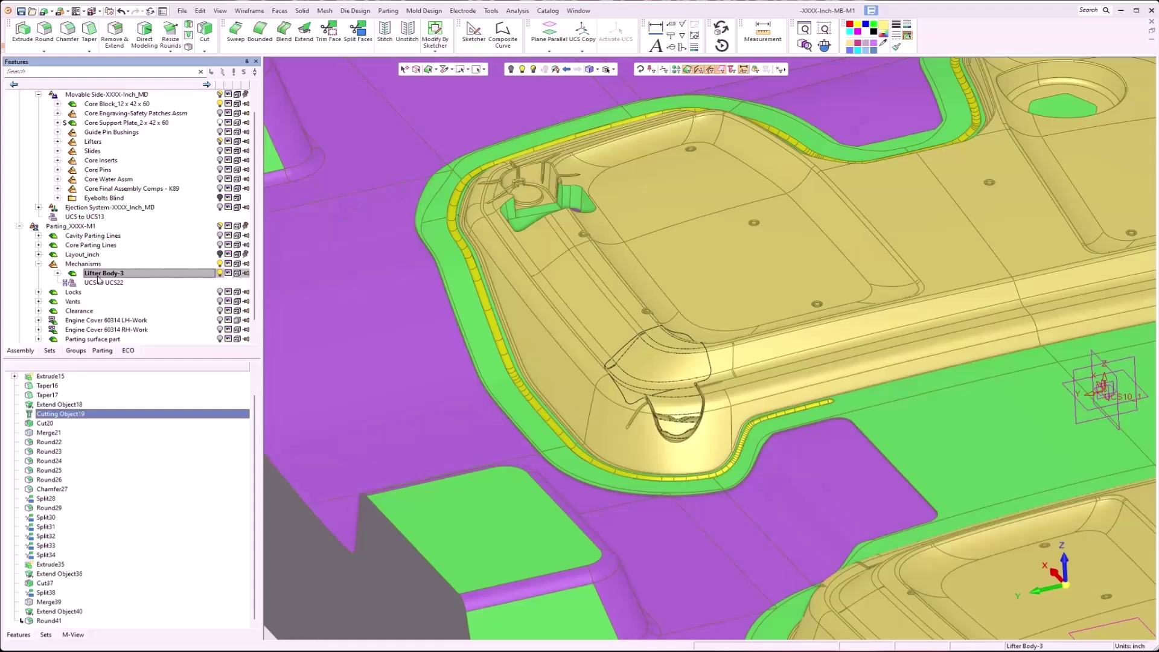
{"action": "left_click", "coordinate": [220, 104]}
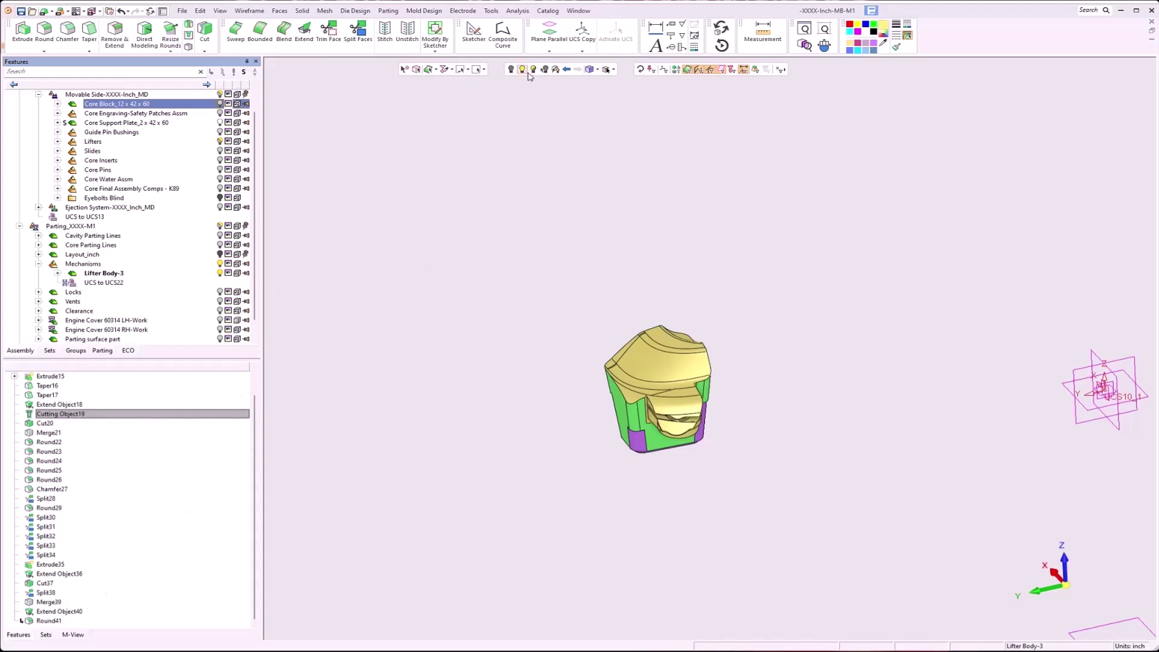
Define the merged tapered body as cutting object 1 with Transfer Color enabled, accept reusing the number, and select Cutting Object19
{"action": "left_click", "coordinate": [518, 11]}
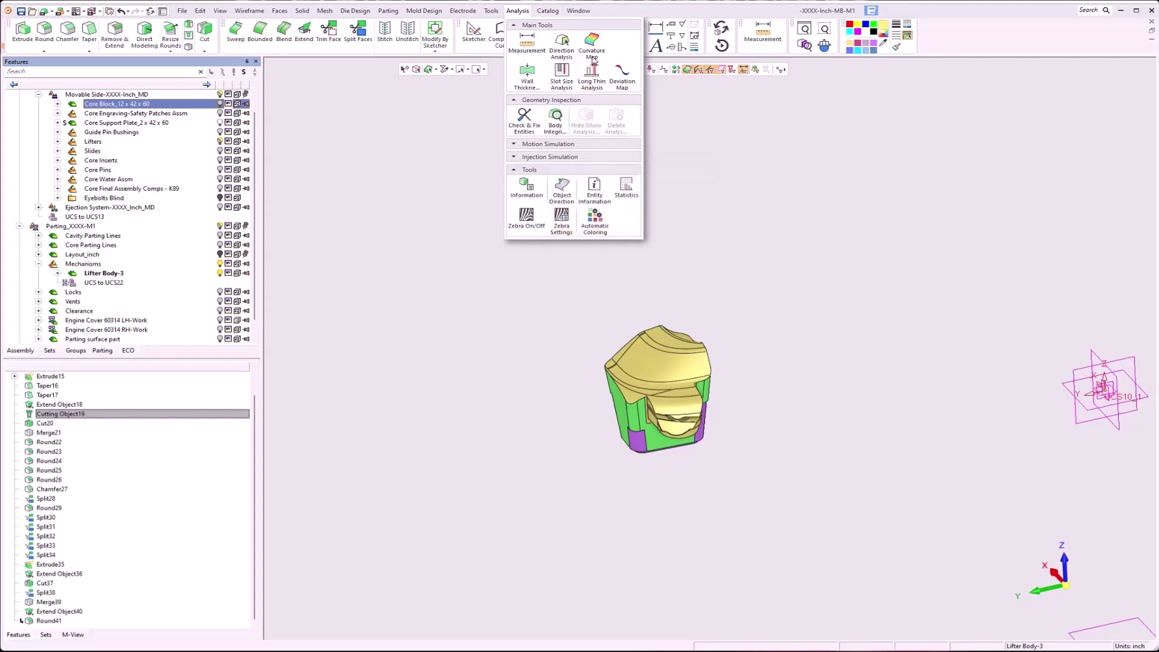
{"action": "left_click", "coordinate": [548, 11]}
{"action": "left_click", "coordinate": [597, 79]}
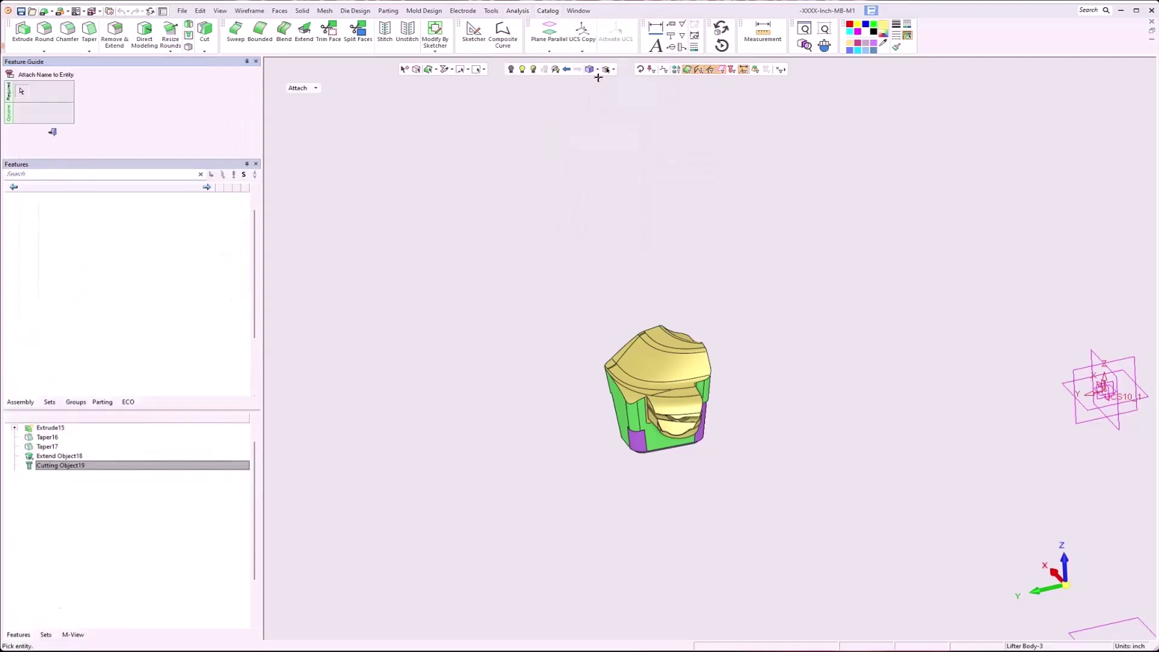
{"action": "left_click", "coordinate": [534, 70]}
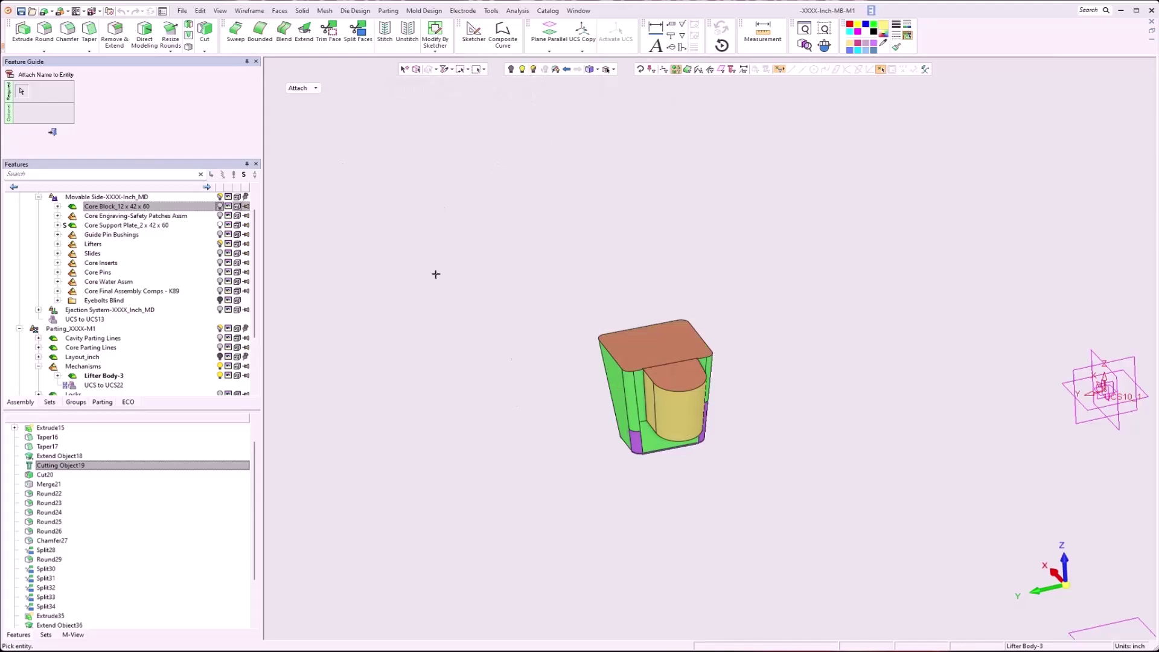
{"action": "left_click", "coordinate": [624, 414]}
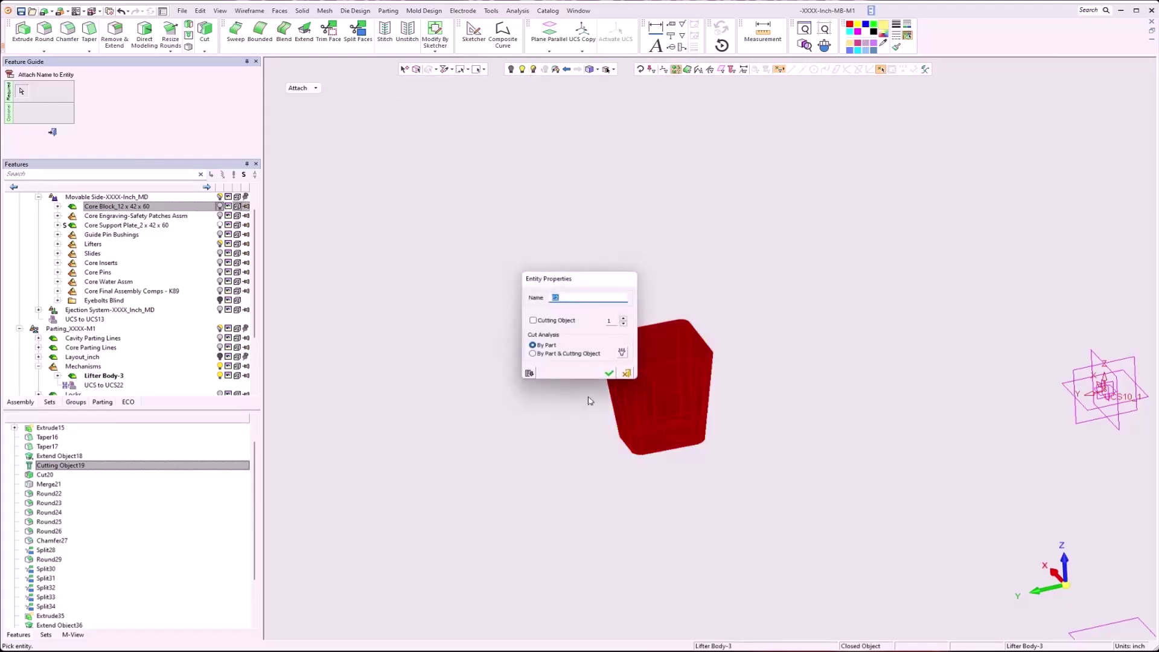
{"action": "left_click", "coordinate": [541, 321]}
{"action": "left_click", "coordinate": [541, 322]}
{"action": "left_click", "coordinate": [529, 373]}
{"action": "left_click", "coordinate": [533, 392]}
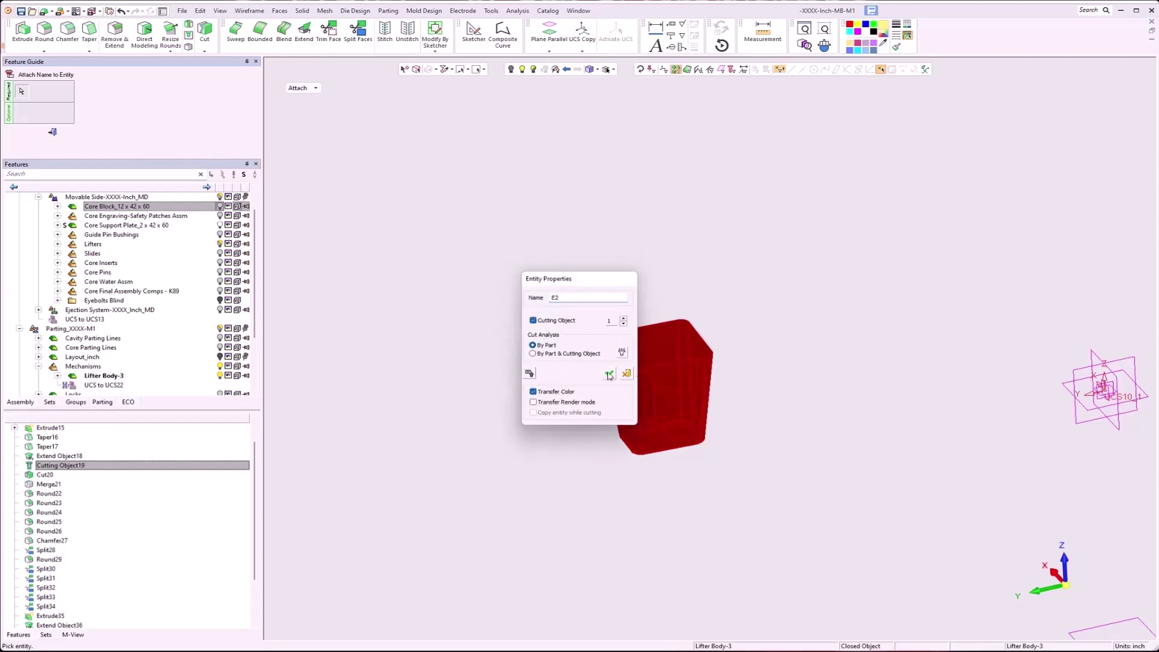
{"action": "left_click", "coordinate": [609, 373]}
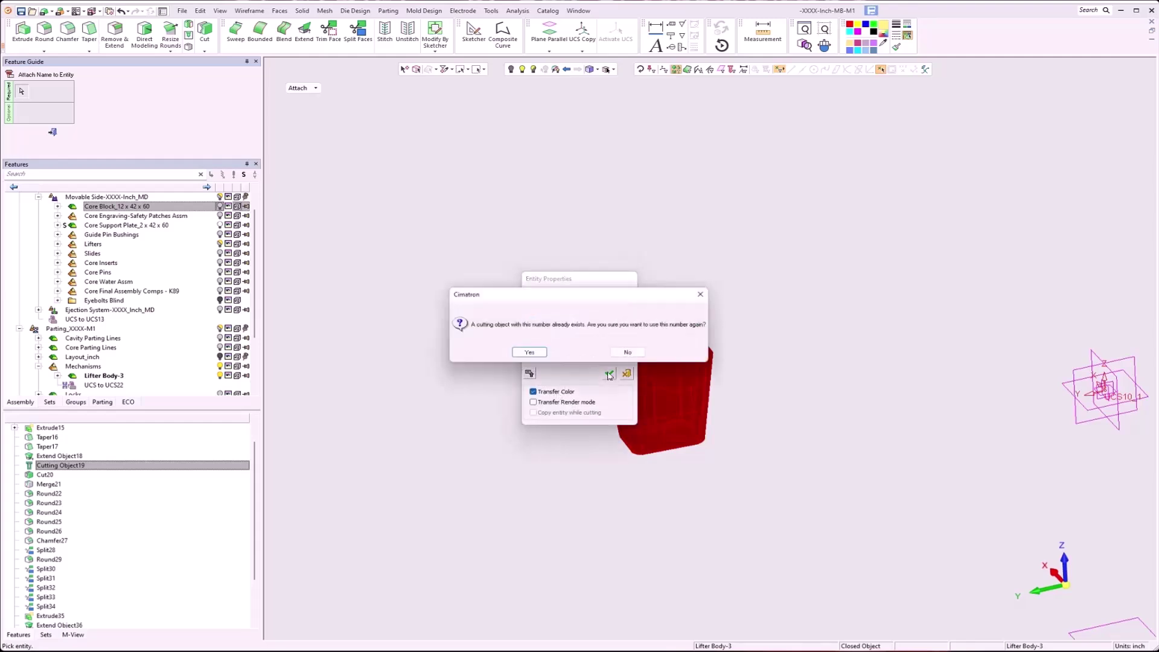
{"action": "left_click", "coordinate": [529, 353]}
{"action": "left_click", "coordinate": [68, 466]}
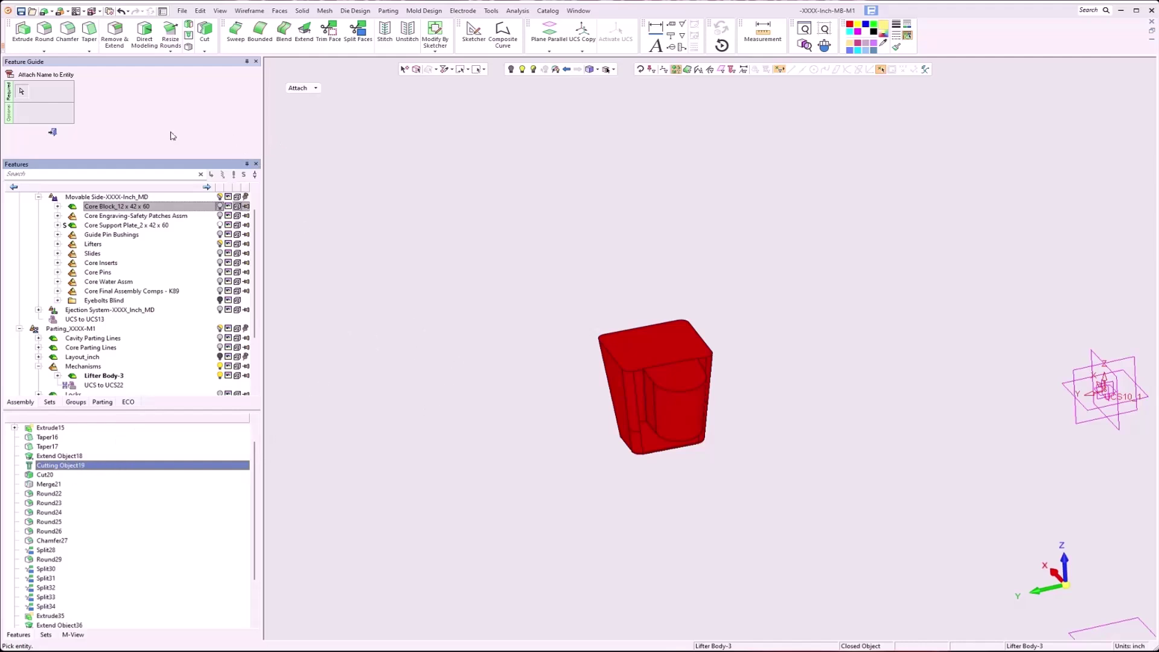
Close the cutting-object definition, swap back to the finished lifter geometry and activate the Lifters assembly
{"action": "left_click", "coordinate": [51, 132]}
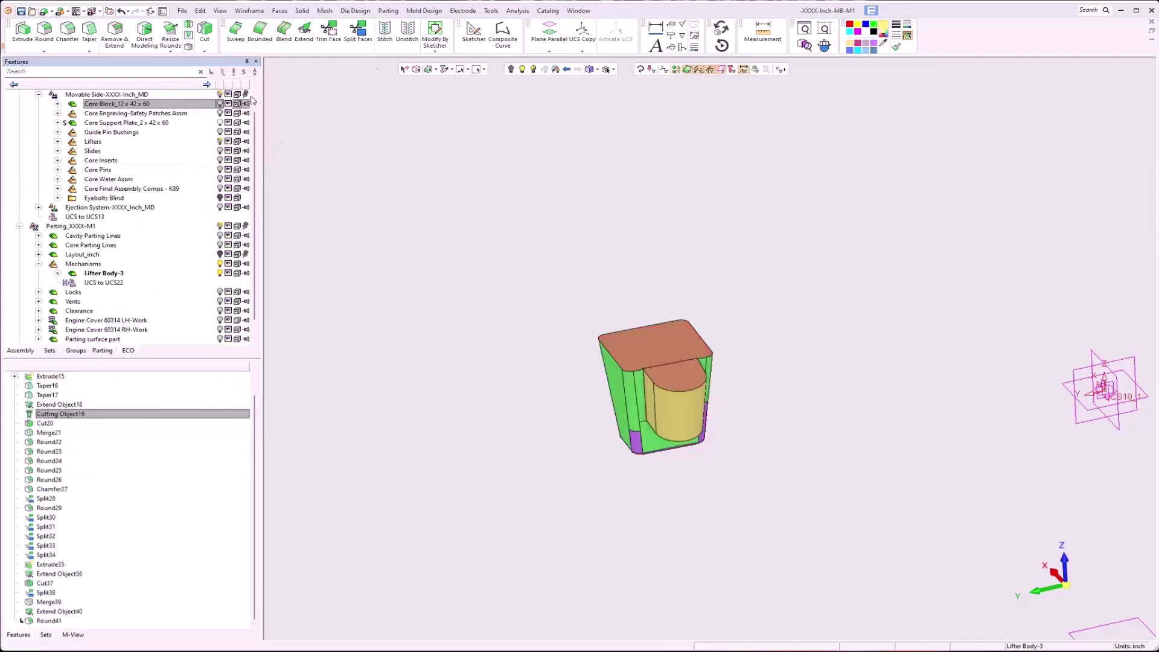
{"action": "left_click", "coordinate": [533, 70]}
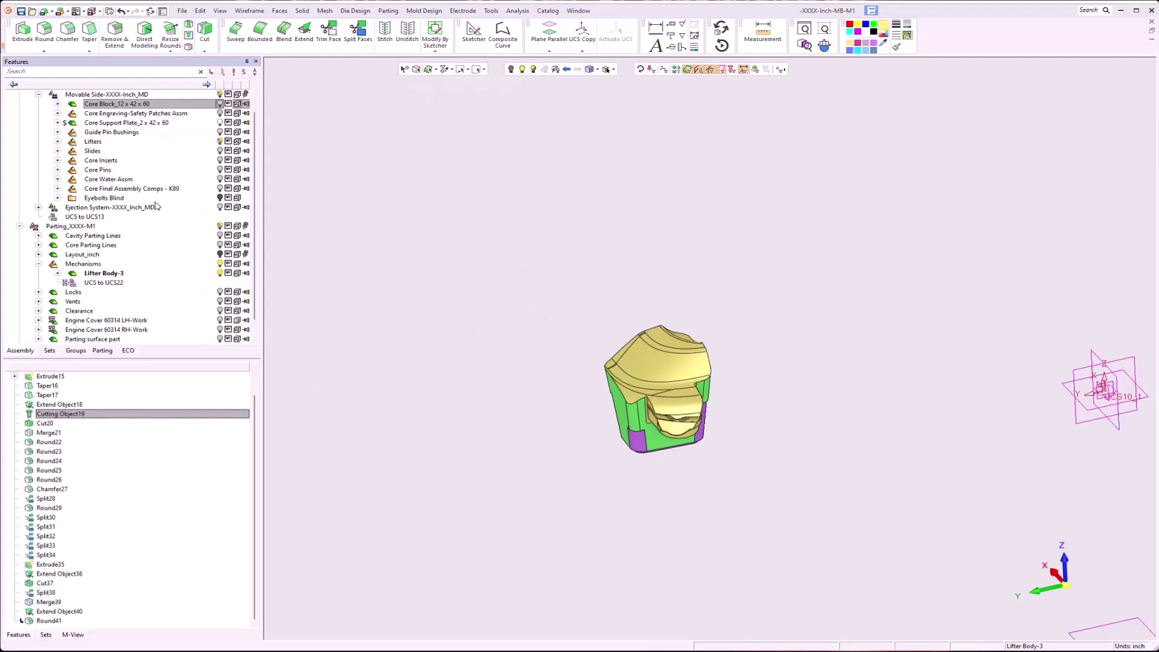
{"action": "double_click", "coordinate": [102, 142]}
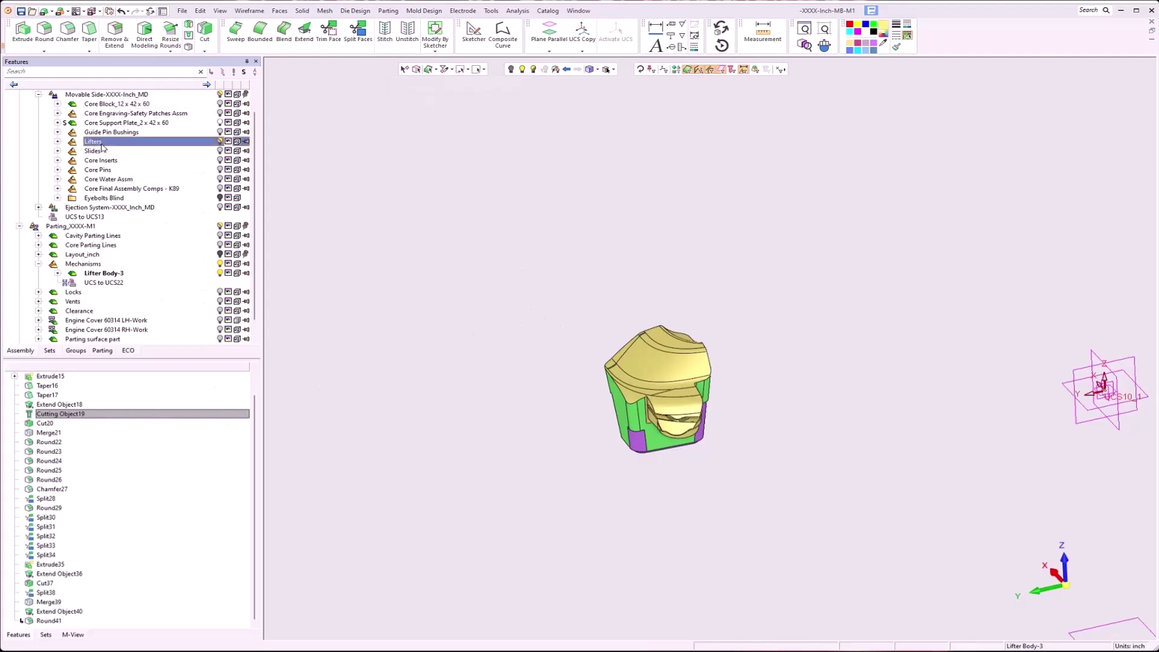
Show Core Block_12 x 42 x 60 and add Lifter Body-3 from Mechanisms to Lifters, setting Core Block as the part it cuts
{"action": "right_click", "coordinate": [105, 274]}
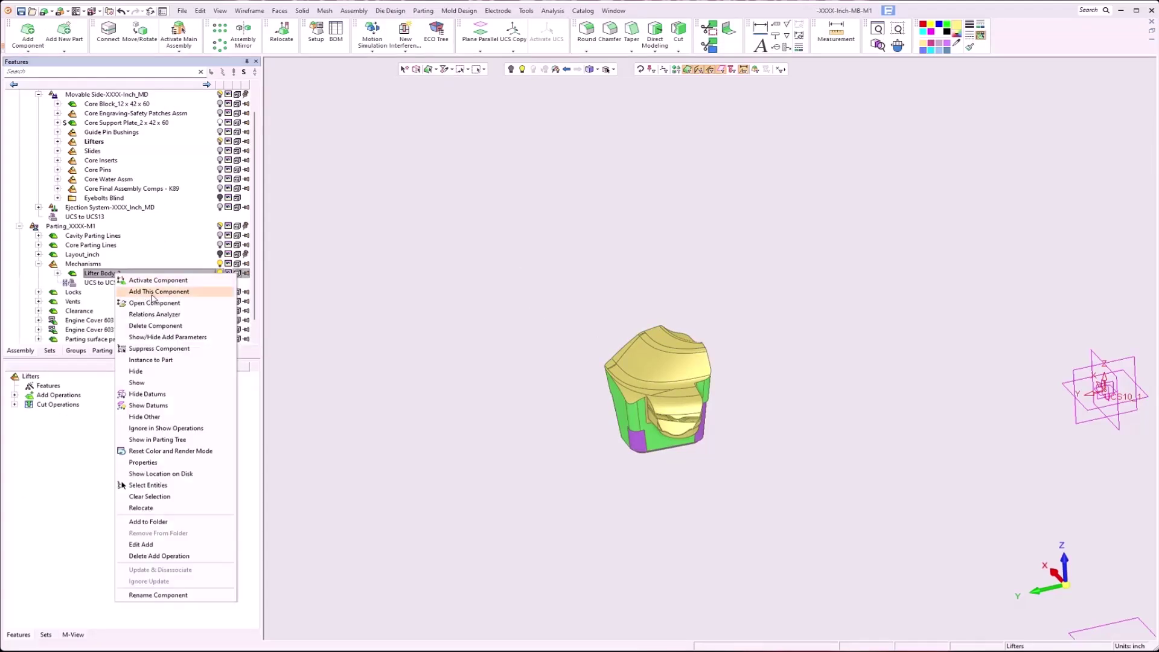
{"action": "left_click", "coordinate": [154, 297]}
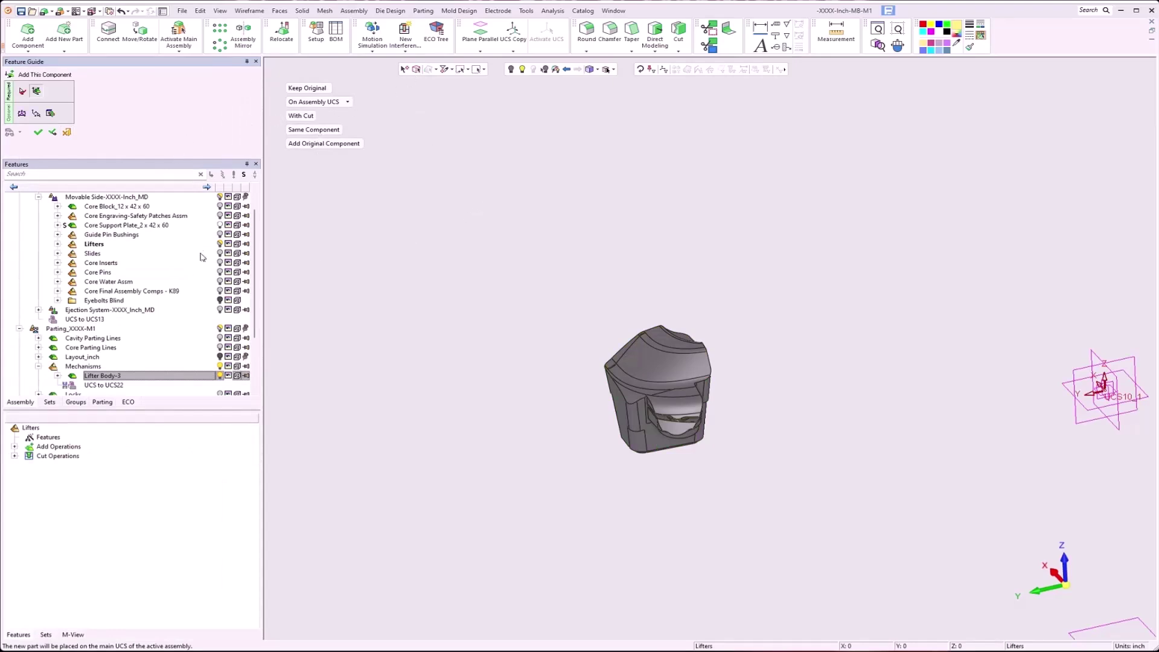
{"action": "scroll", "coordinate": [191, 278], "scroll_direction": "up", "scroll_amount": 1}
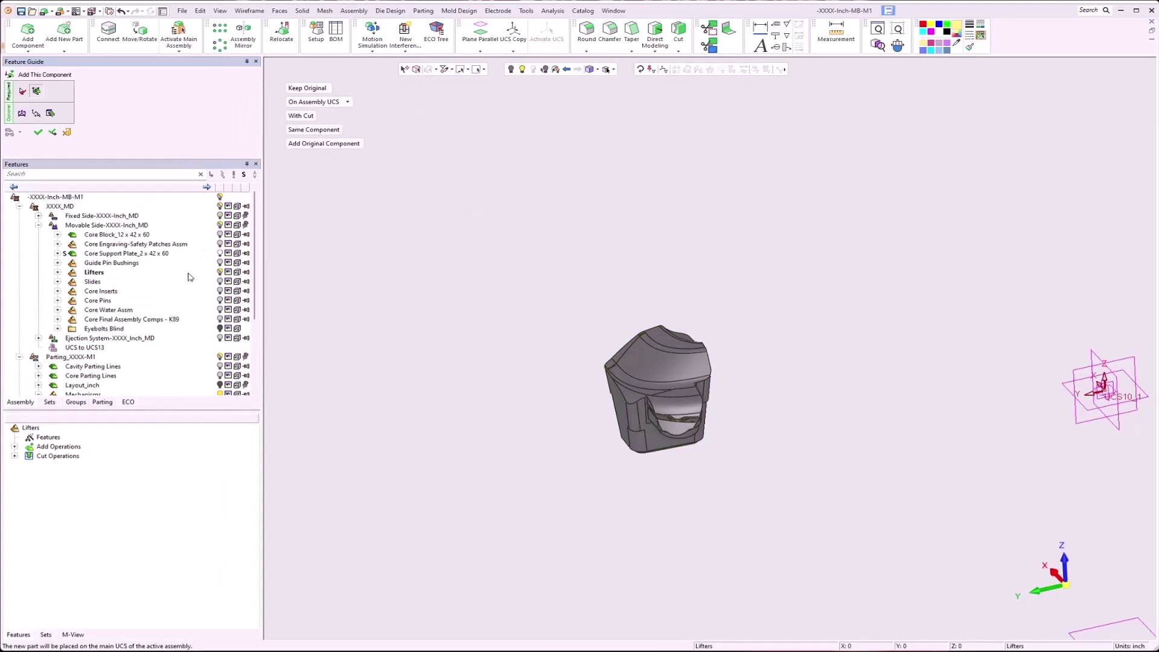
{"action": "left_click", "coordinate": [220, 235]}
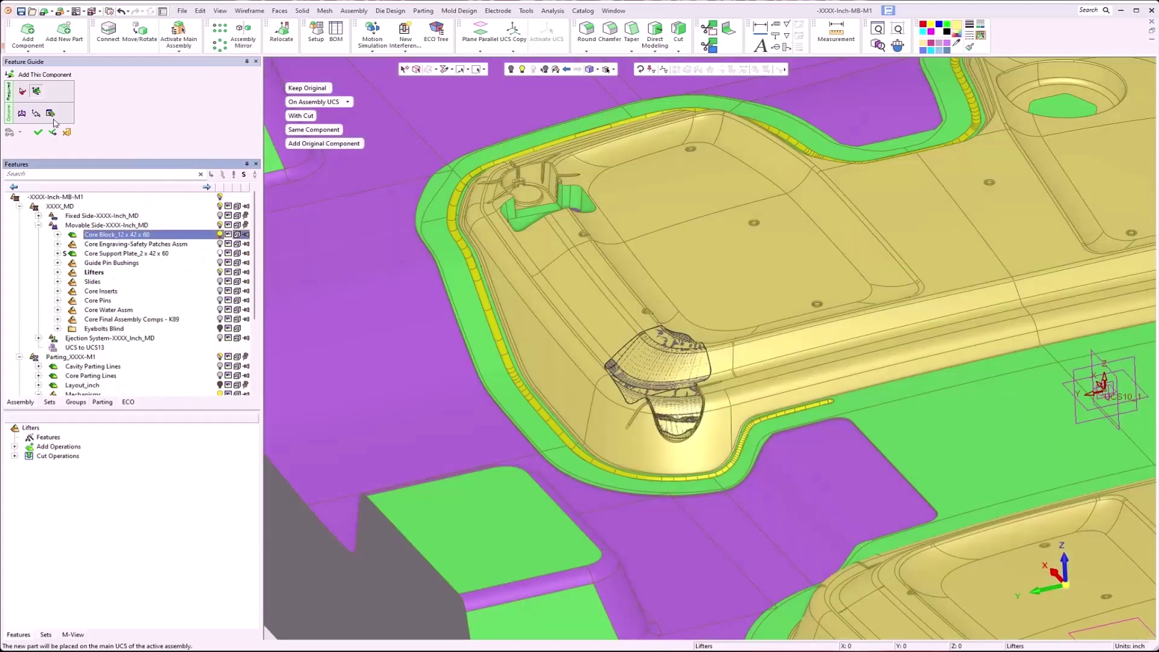
{"action": "left_click", "coordinate": [51, 113]}
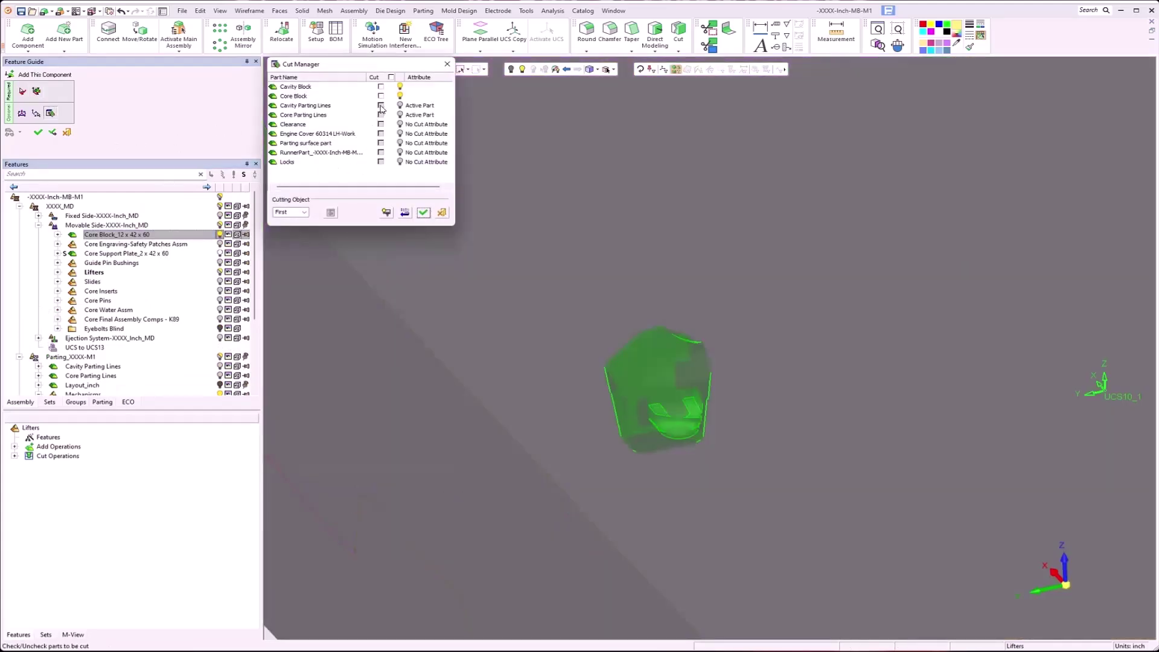
{"action": "left_click", "coordinate": [381, 96]}
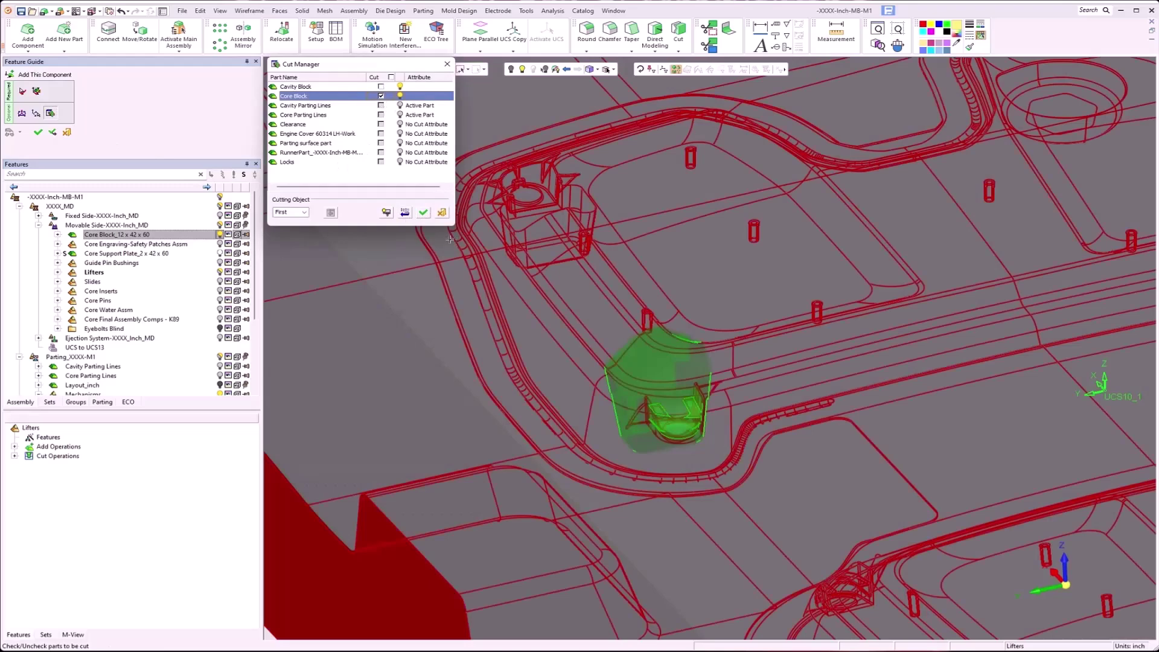
{"action": "left_click", "coordinate": [423, 214]}
{"action": "left_click", "coordinate": [38, 133]}
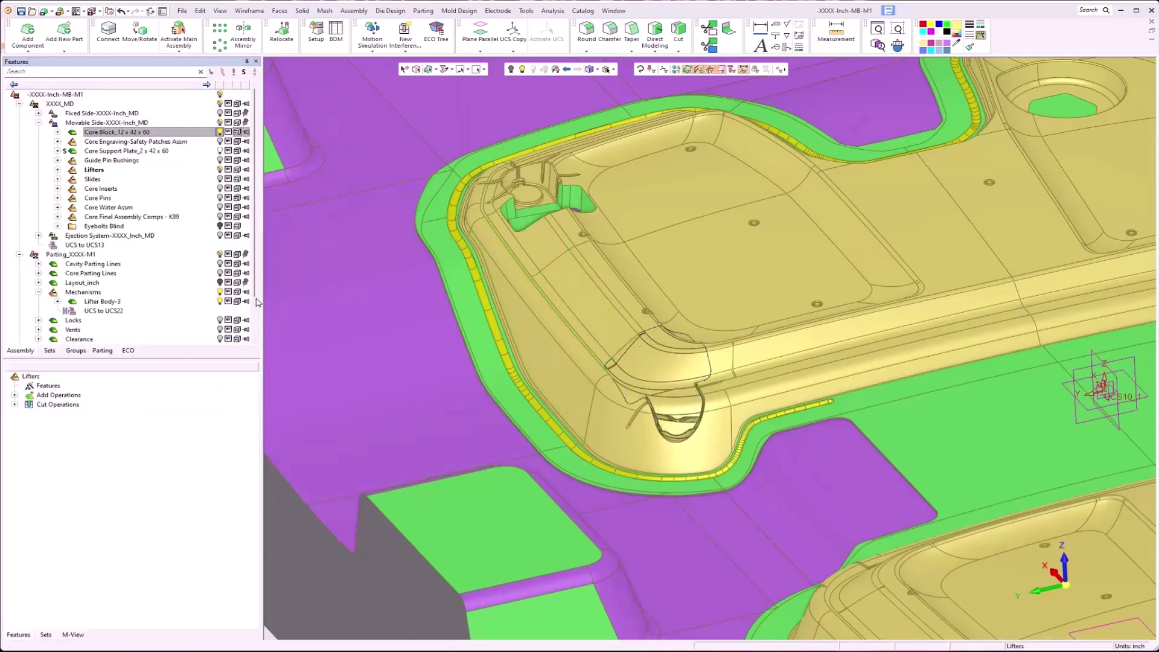
Hide Mechanisms, and hide and reshow Lifters to inspect the pocket cut in the core block
{"action": "left_click", "coordinate": [220, 294]}
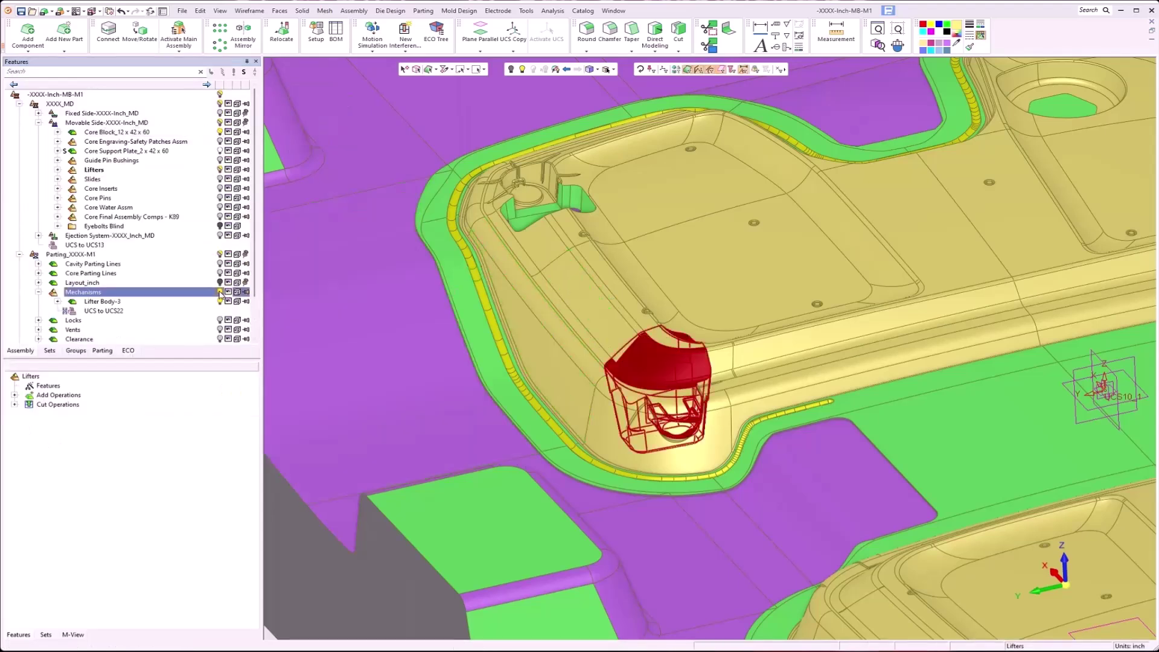
{"action": "left_click", "coordinate": [221, 170]}
{"action": "middle_click_drag", "start_coordinate": [681, 387], "coordinate": [675, 419]}
{"action": "scroll", "coordinate": [691, 444], "scroll_direction": "up", "scroll_amount": 2}
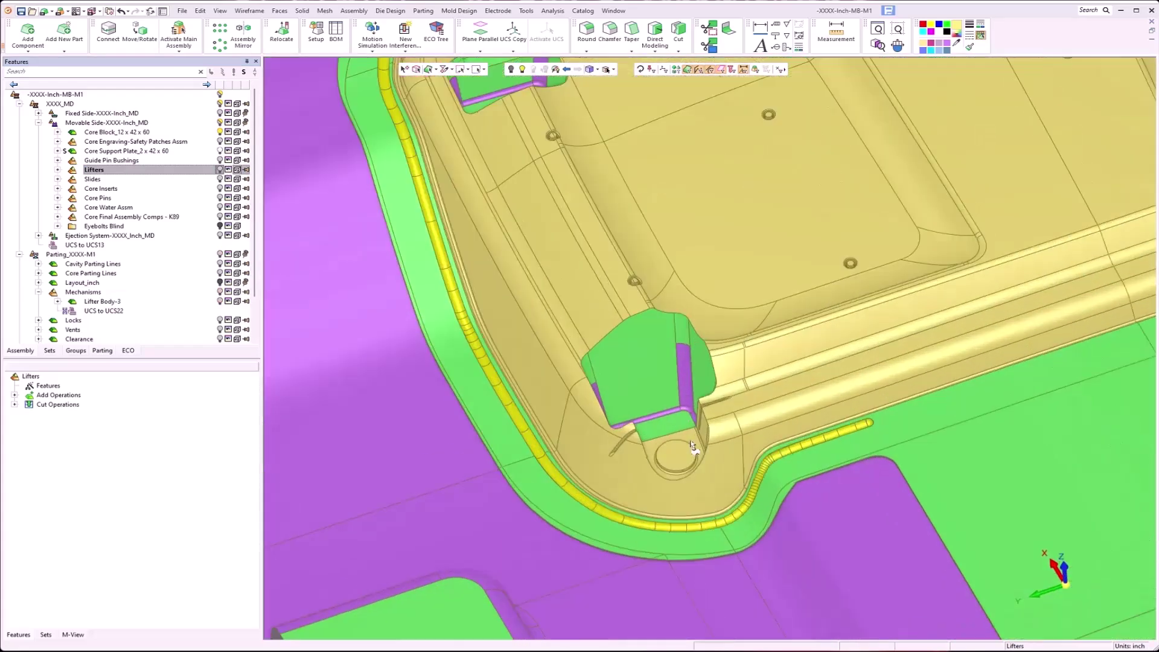
{"action": "left_click", "coordinate": [220, 170]}
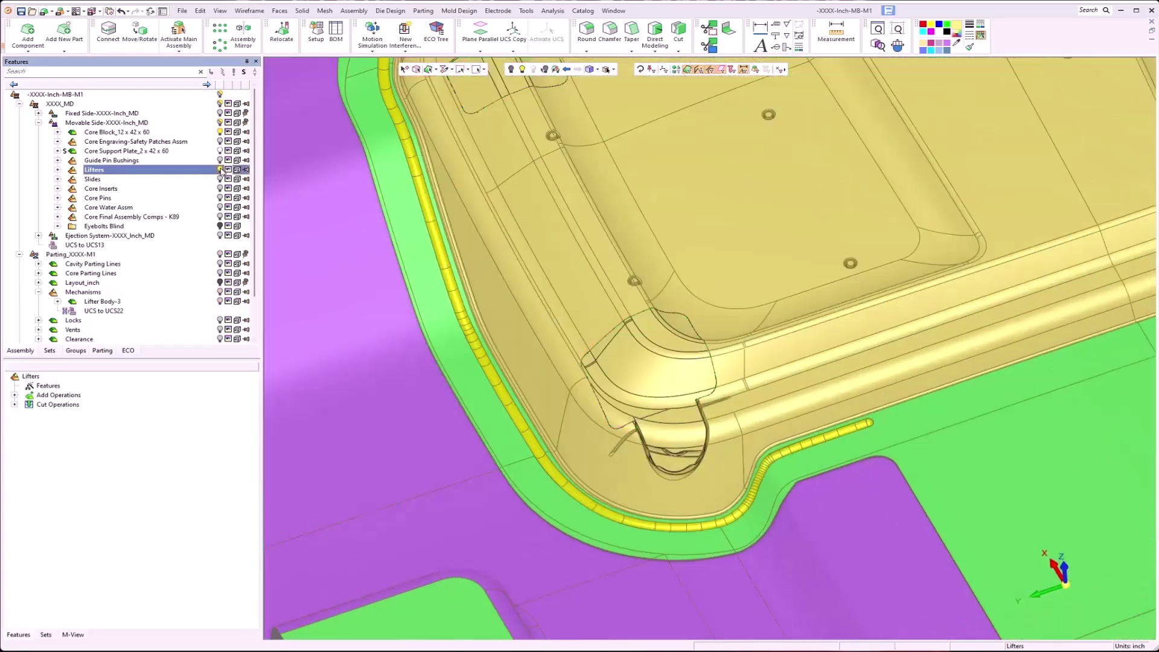
{"action": "middle_click_drag", "start_coordinate": [694, 401], "coordinate": [722, 384]}
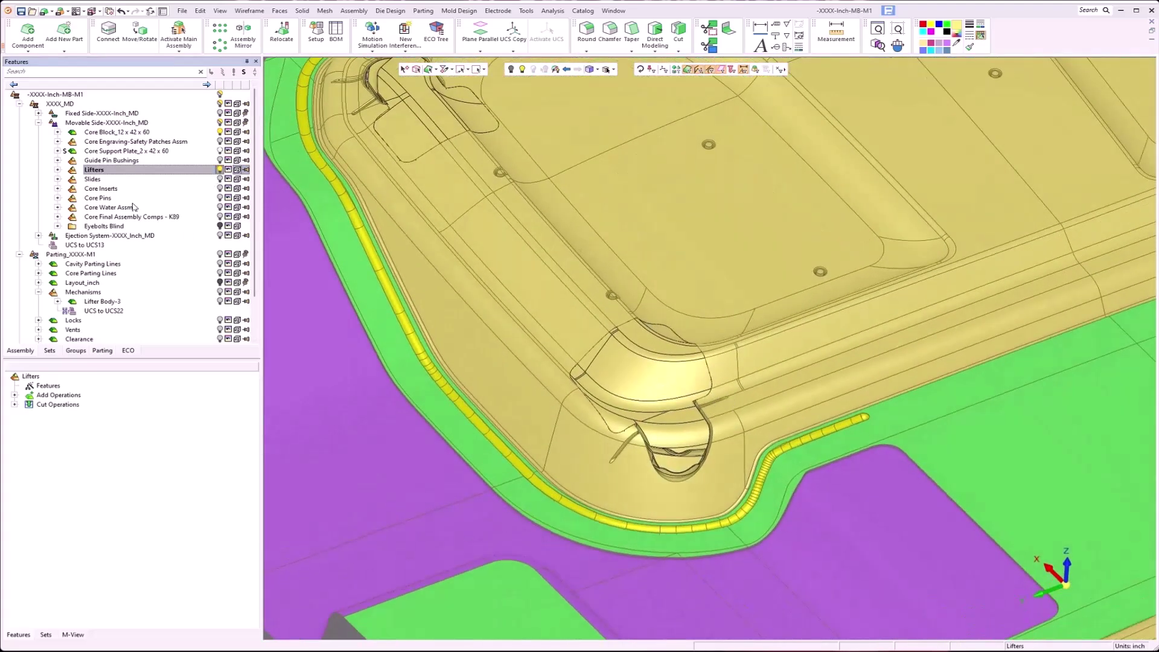
Activate Lifter Body-3 within Lifters, set dimension L3 of its Extrude15 feature to 2.75 inches and continue the update with Cut20 suppressed
{"action": "left_click", "coordinate": [58, 170]}
{"action": "left_click", "coordinate": [124, 198]}
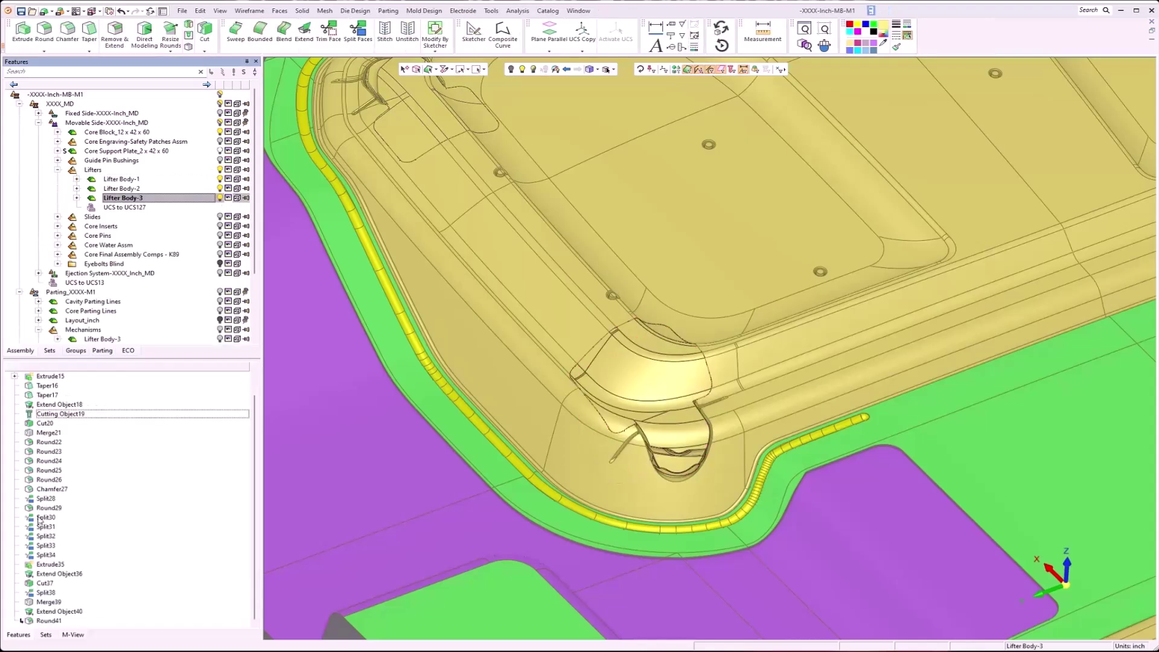
{"action": "scroll", "coordinate": [57, 404], "scroll_direction": "up", "scroll_amount": 2}
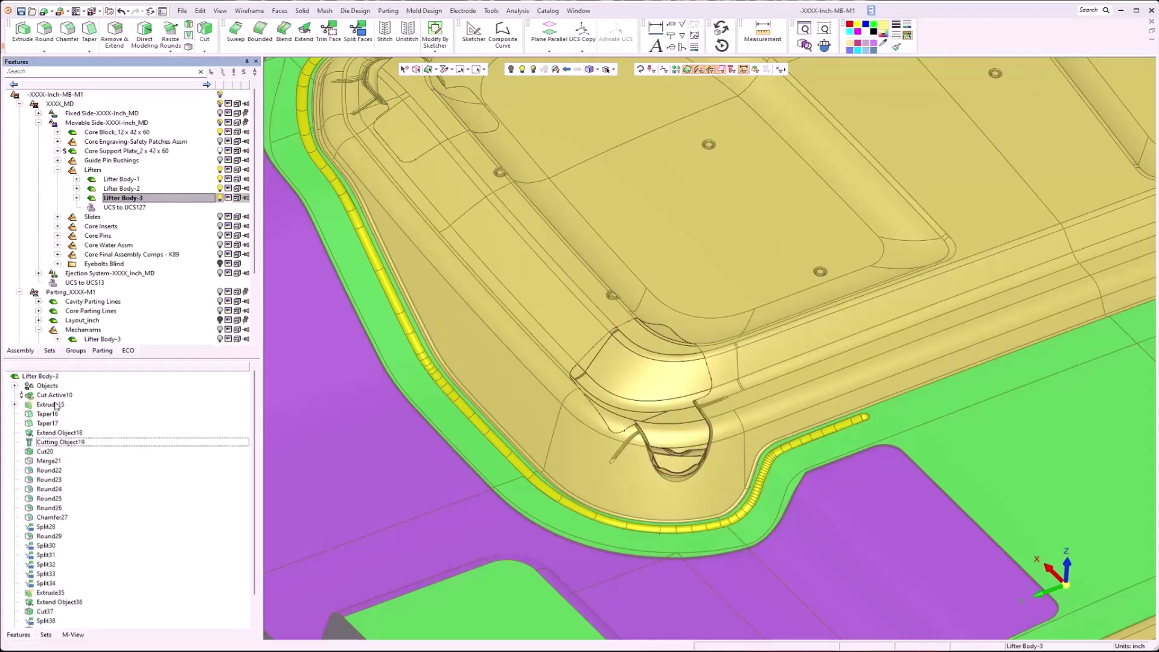
{"action": "double_click", "coordinate": [52, 404]}
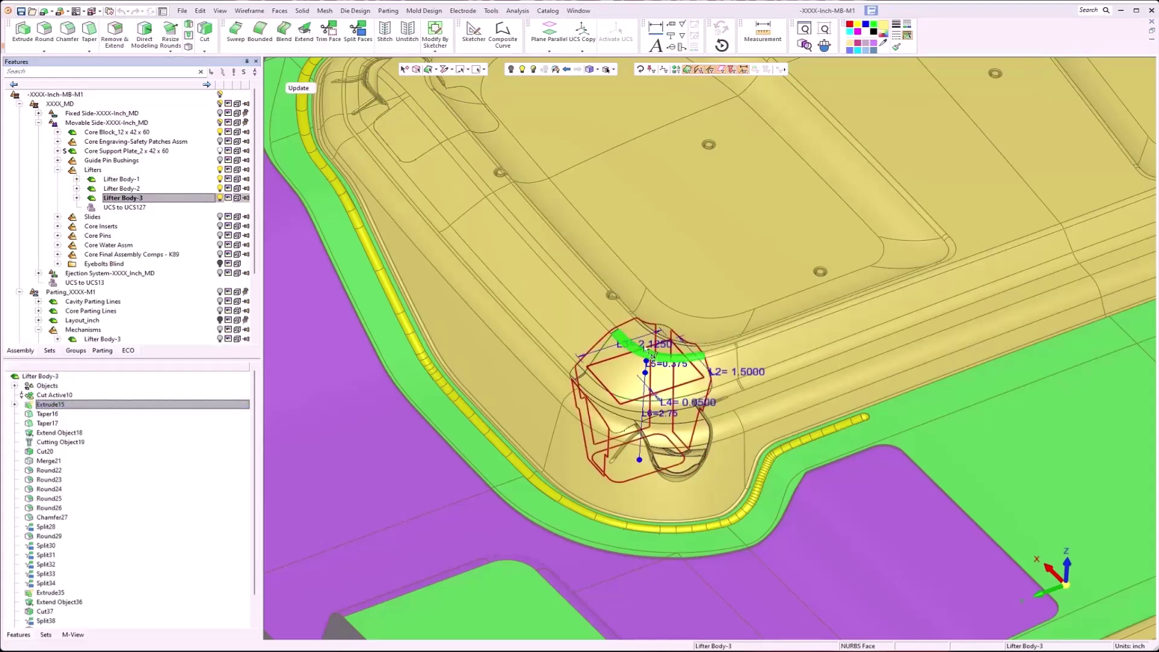
{"action": "double_click", "coordinate": [624, 341]}
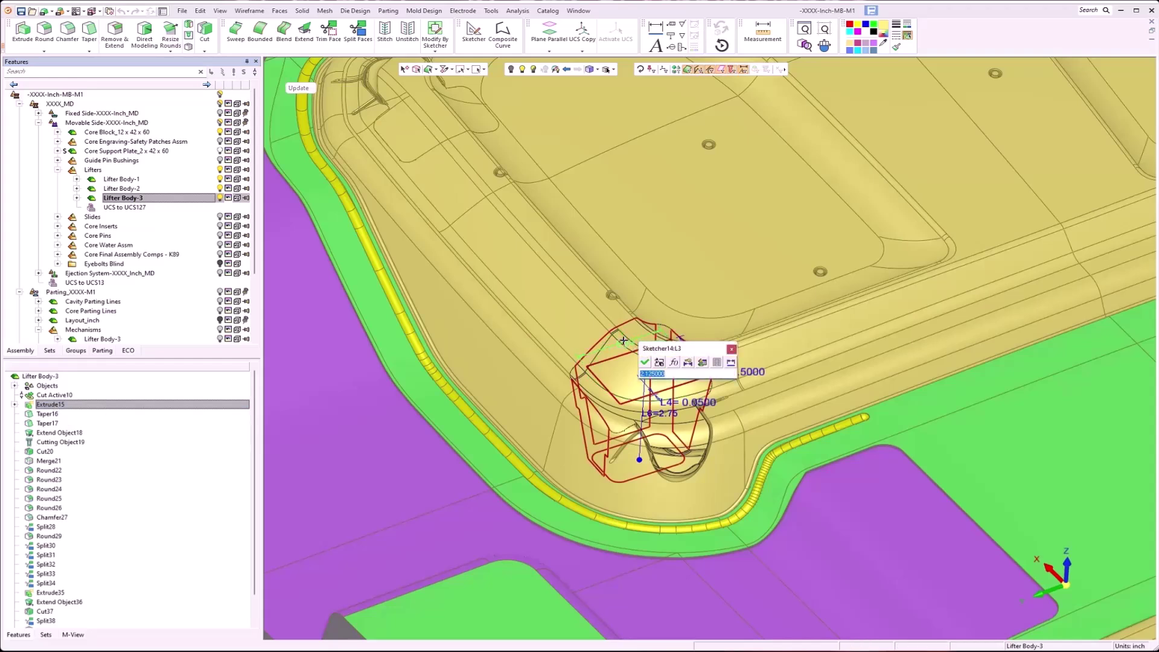
{"action": "type", "text": "2.75"}
{"action": "left_click", "coordinate": [644, 362]}
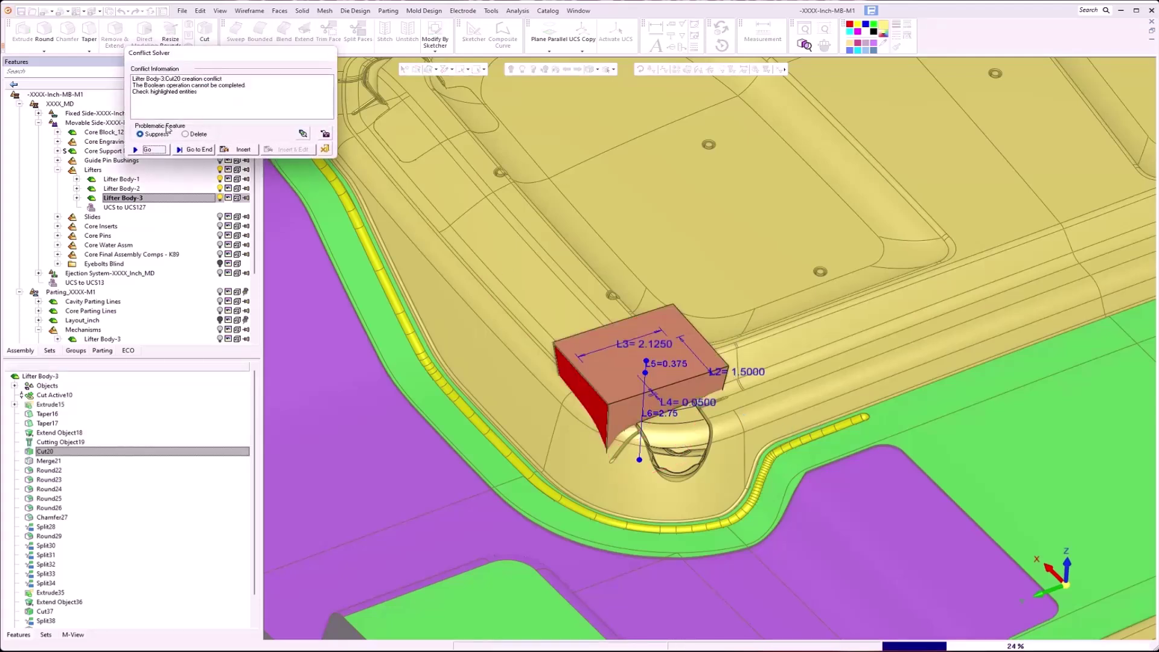
{"action": "left_click", "coordinate": [151, 149]}
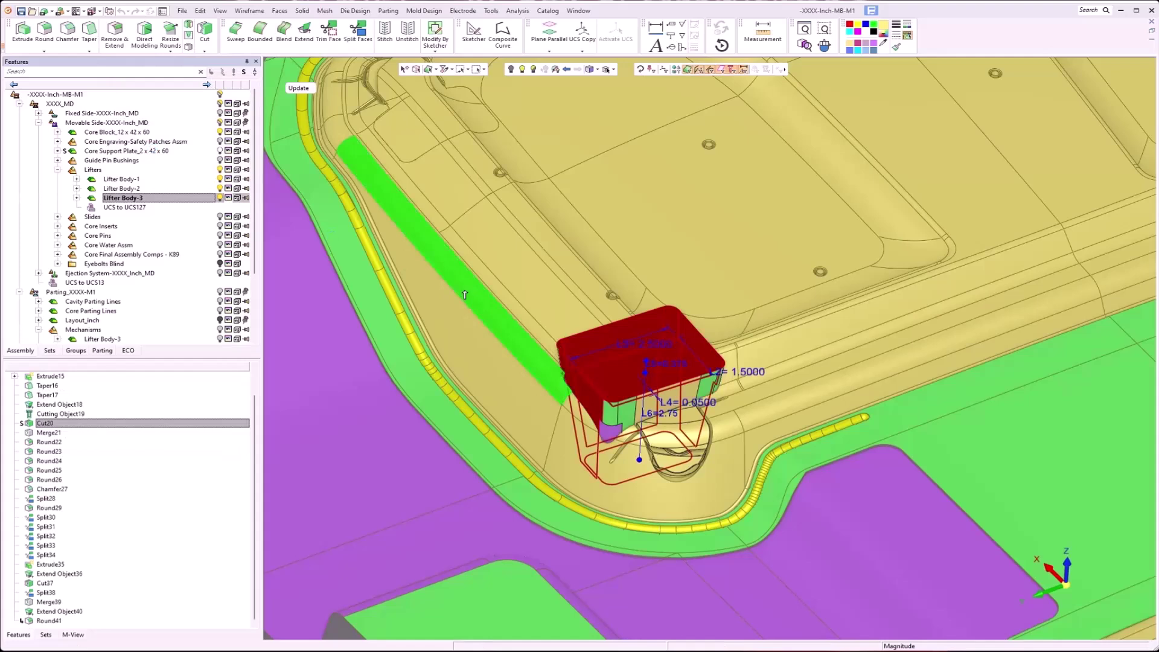
Open the suppressed Cut20 feature for editing and clear its selected cutting faces
{"action": "left_click", "coordinate": [63, 423]}
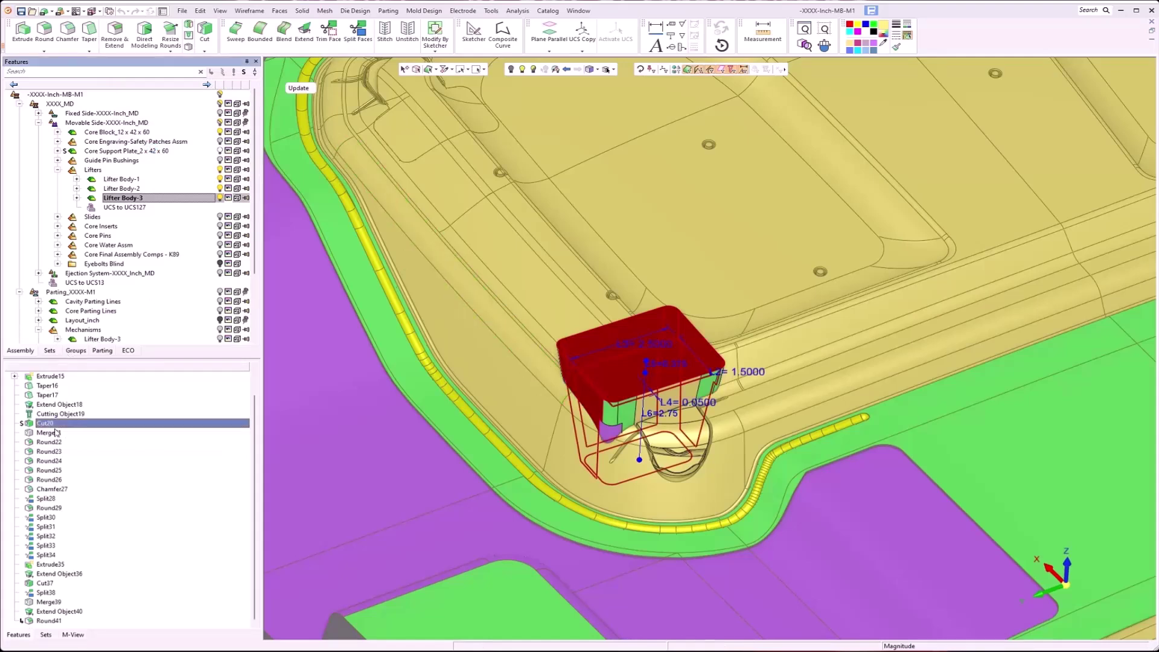
{"action": "right_click", "coordinate": [63, 428]}
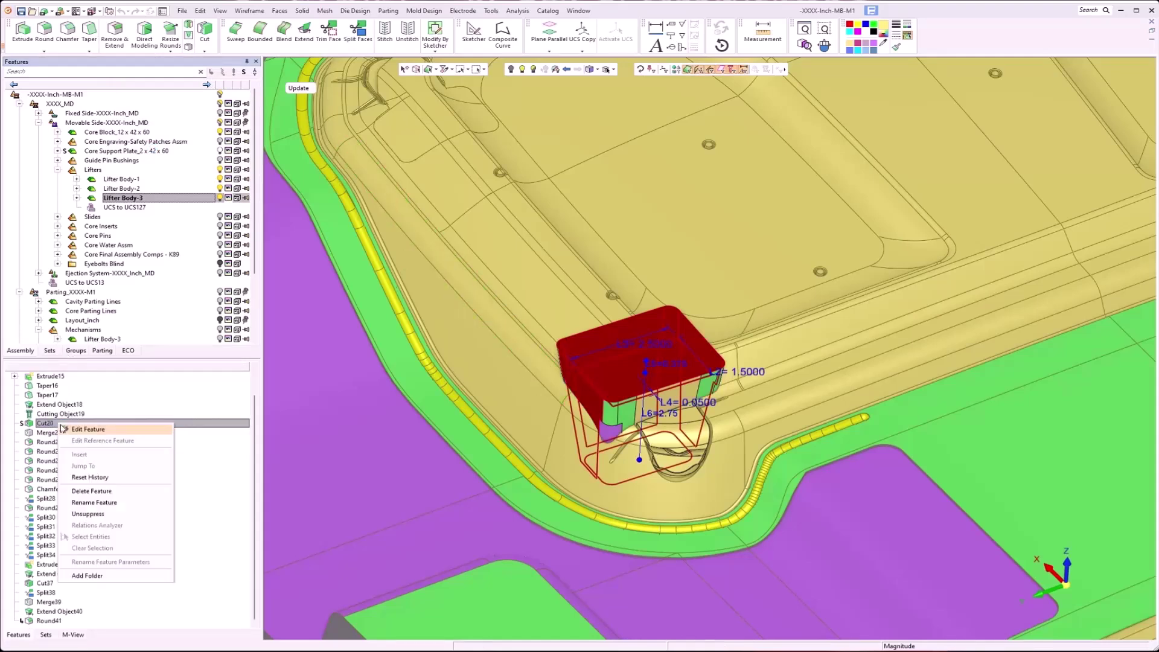
{"action": "left_click", "coordinate": [84, 429]}
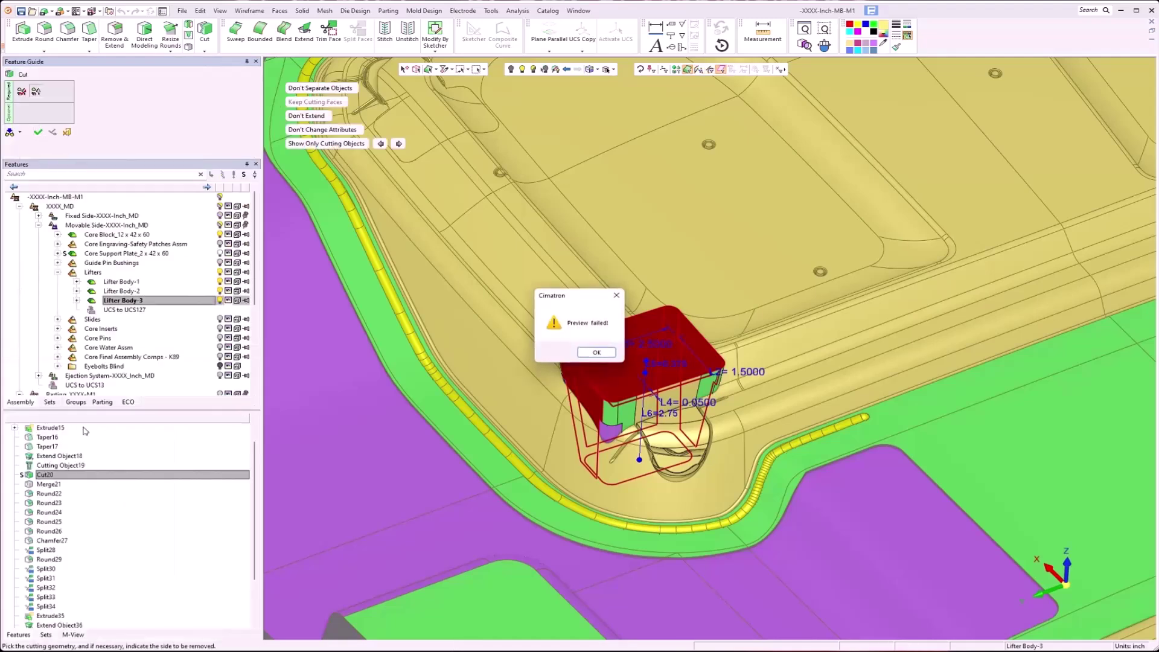
{"action": "left_click", "coordinate": [595, 353]}
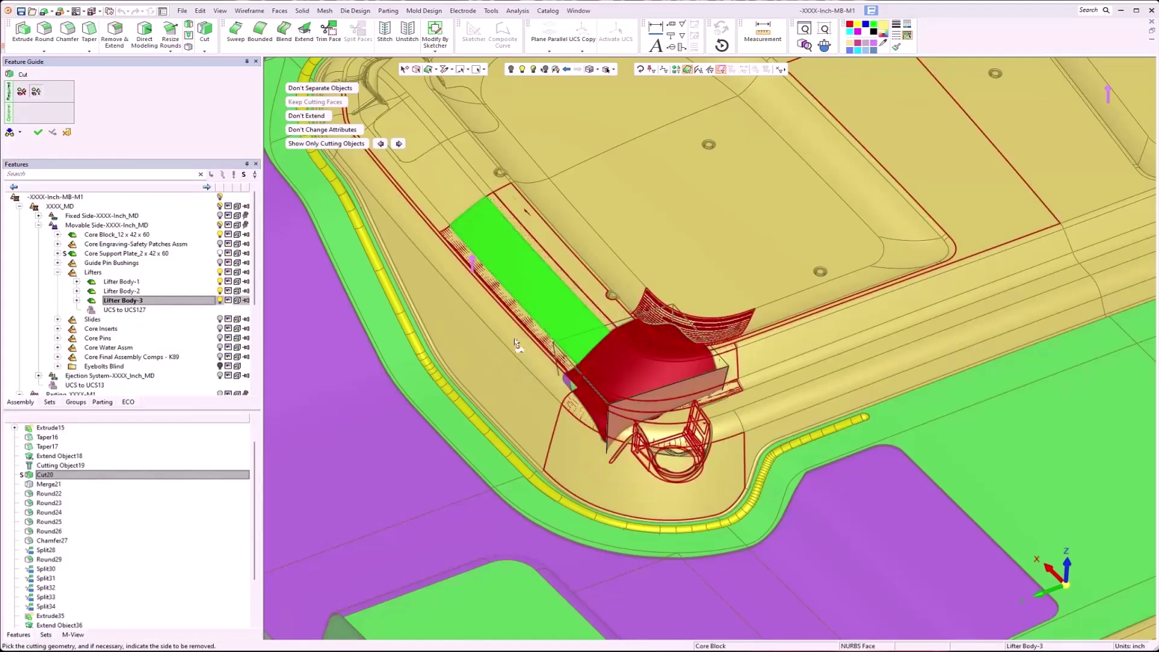
{"action": "mouse_move", "coordinate": [564, 426]}
{"action": "middle_mouse_down"}
{"action": "mouse_move", "coordinate": [574, 376]}
{"action": "mouse_move", "coordinate": [578, 415]}
{"action": "middle_mouse_up"}
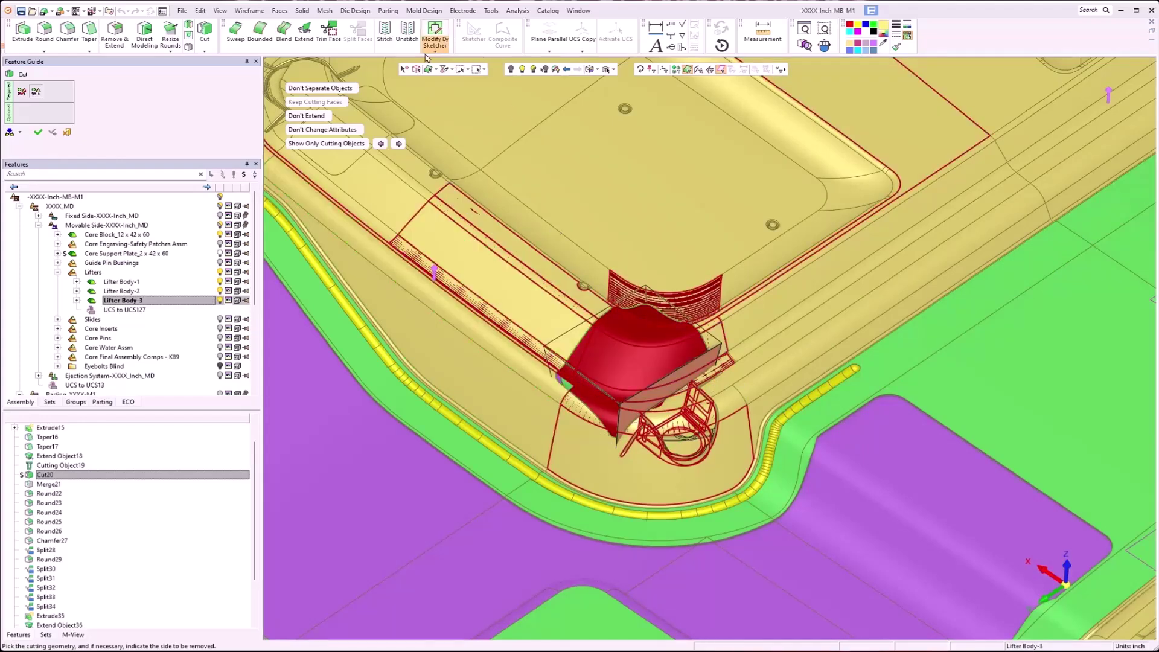
{"action": "left_click", "coordinate": [405, 71]}
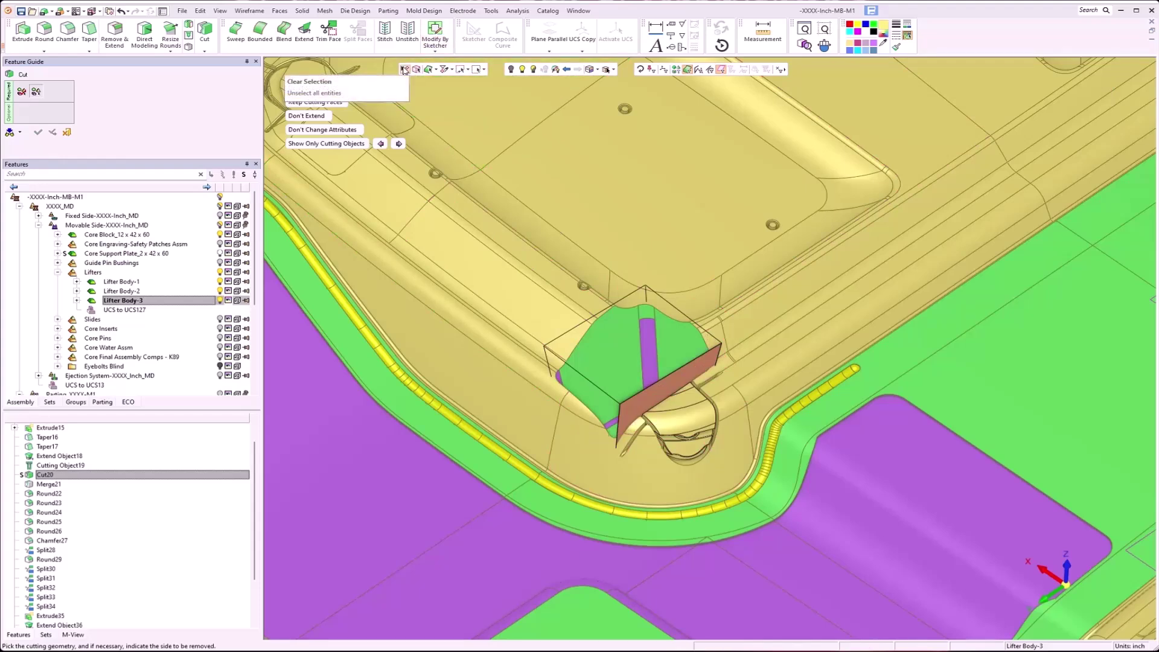
Try to use the whole core block object as Cut20's cutting geometry, declining the cut with faces, and clear the selection
{"action": "left_click", "coordinate": [676, 71]}
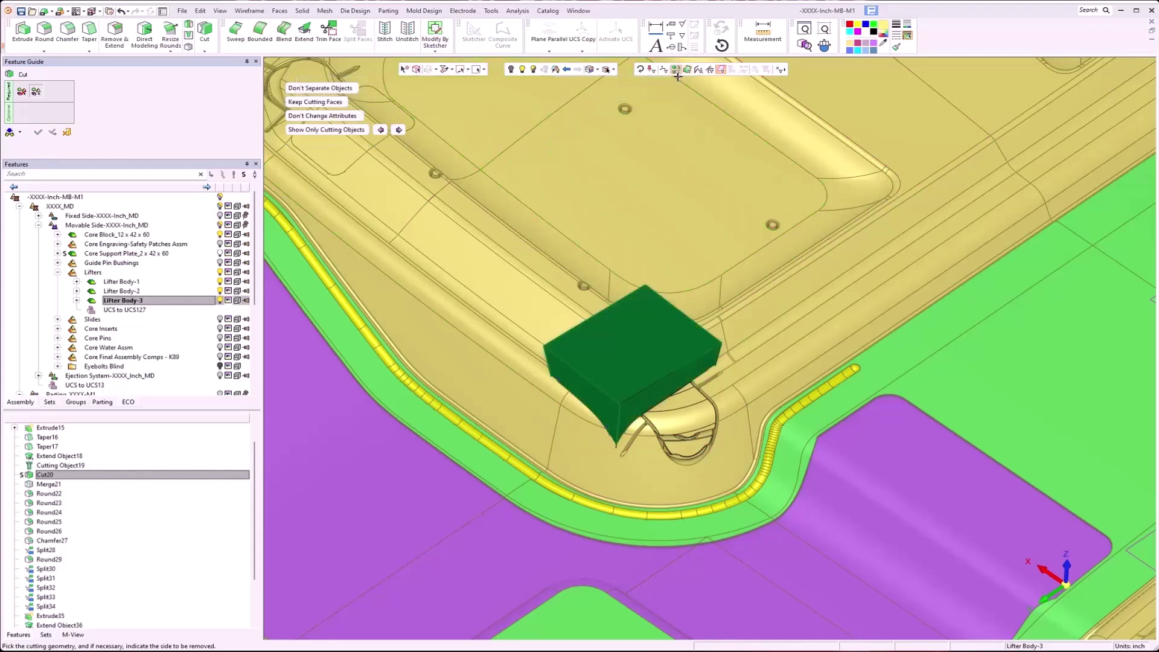
{"action": "left_click", "coordinate": [803, 323]}
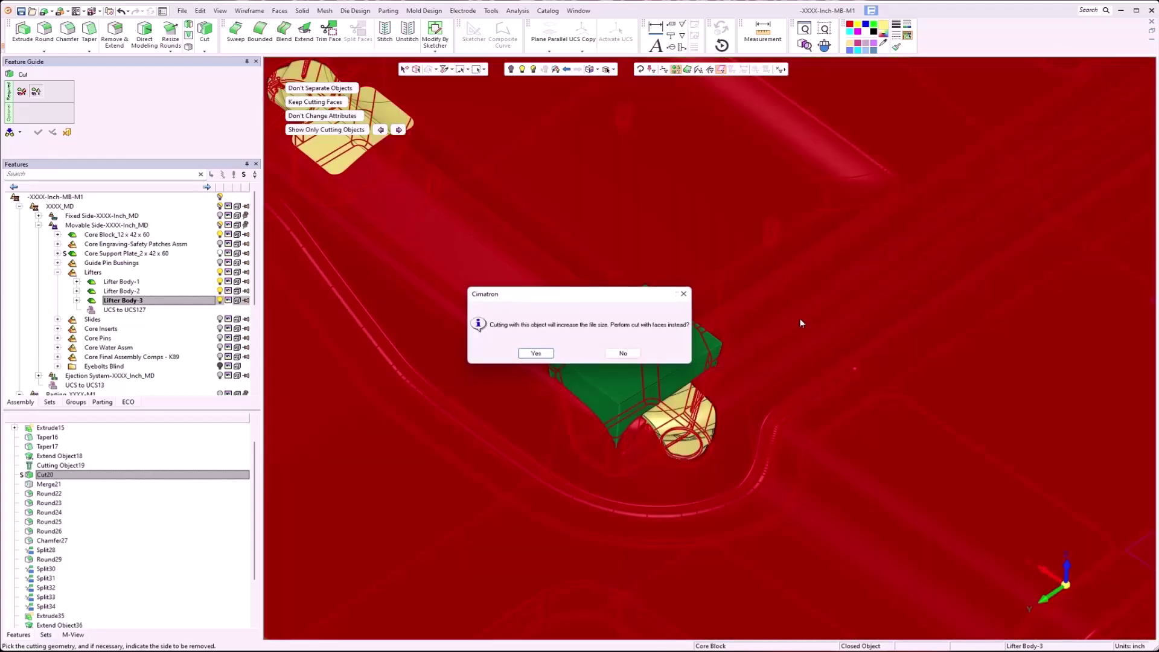
{"action": "left_click", "coordinate": [623, 354]}
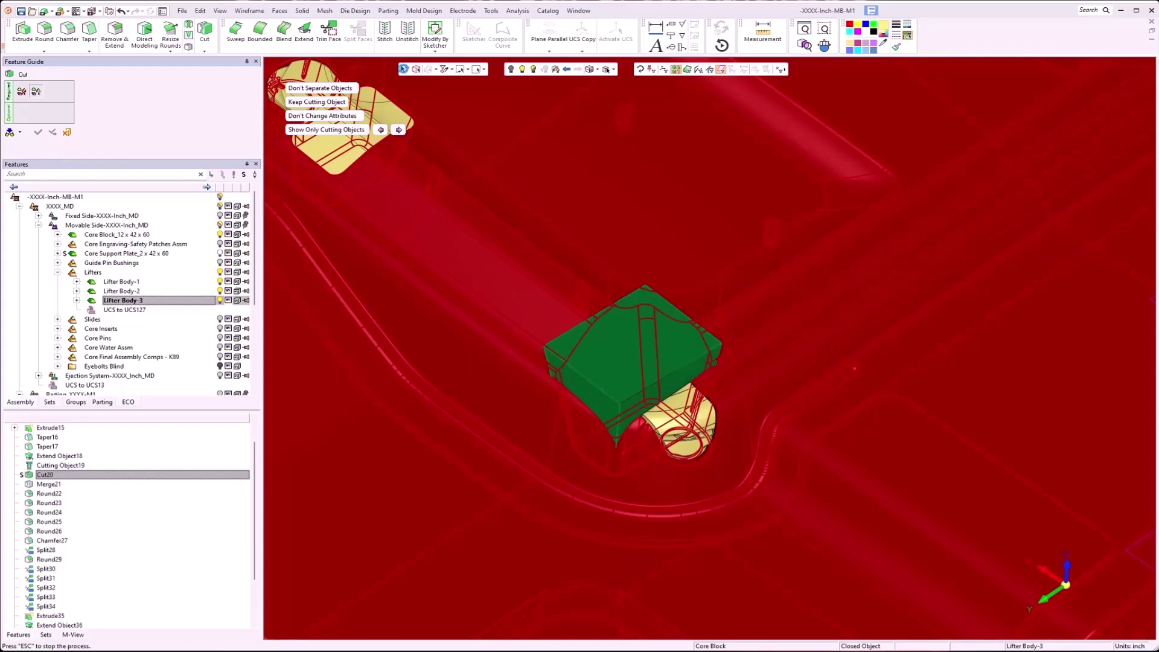
{"action": "left_click", "coordinate": [404, 71]}
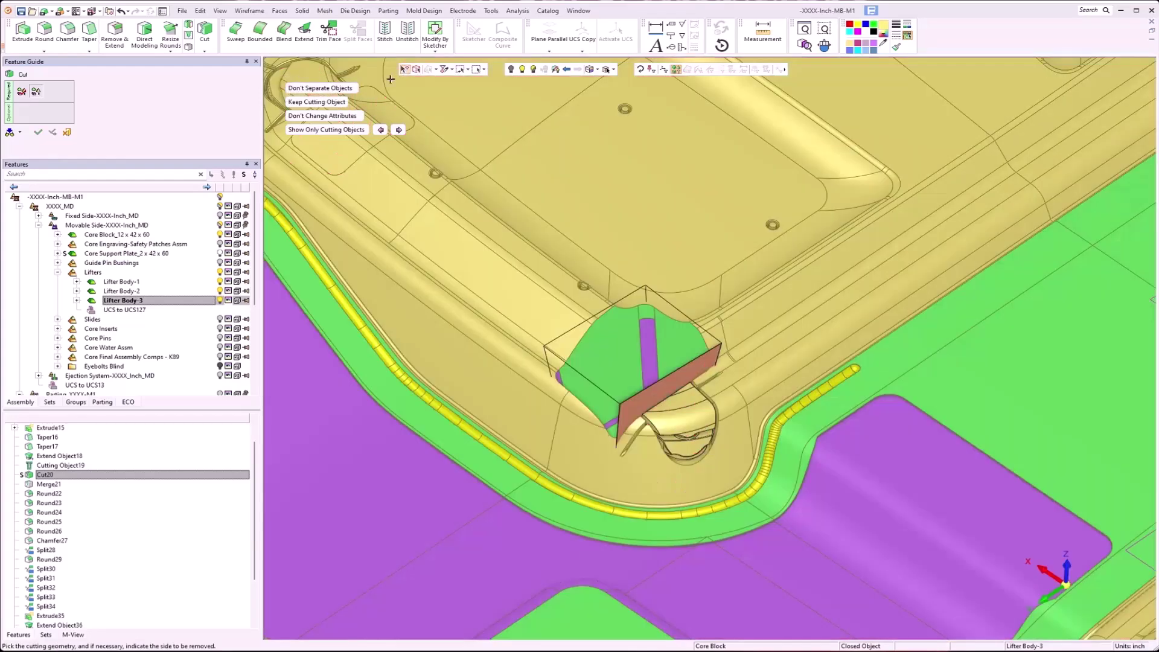
Show Core Parting Lines and try to use the core block object as Cut20's cutting geometry, declining the cut with faces
{"action": "scroll", "coordinate": [213, 318], "scroll_direction": "down", "scroll_amount": 3}
{"action": "scroll", "coordinate": [212, 318], "scroll_direction": "down", "scroll_amount": 1}
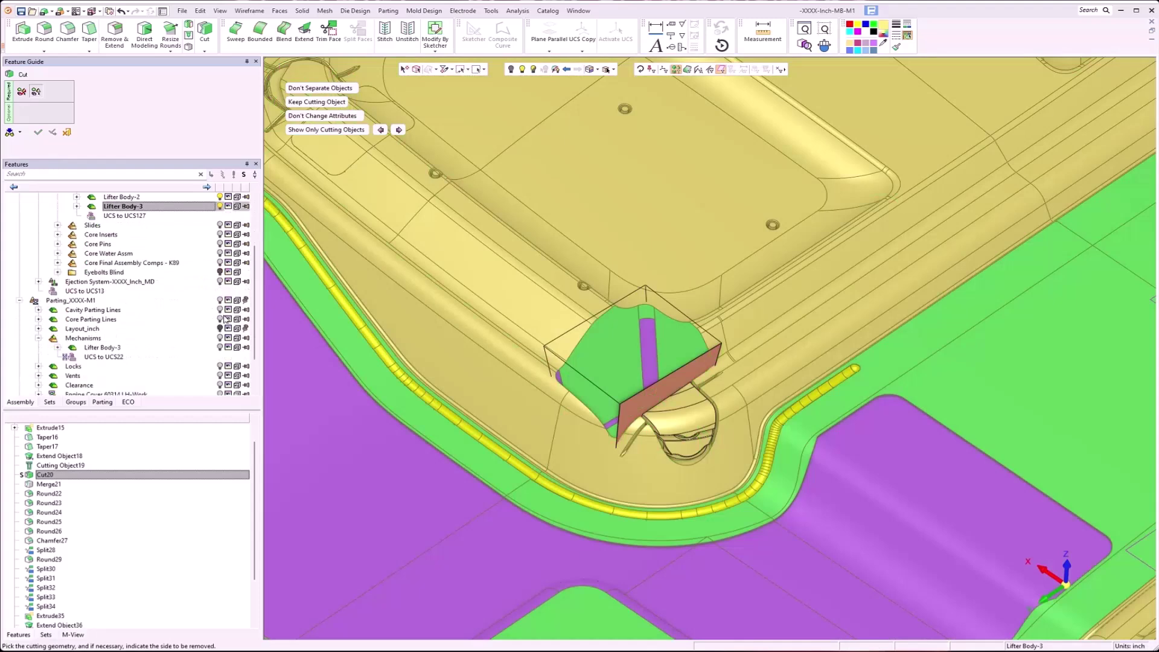
{"action": "left_click", "coordinate": [228, 319]}
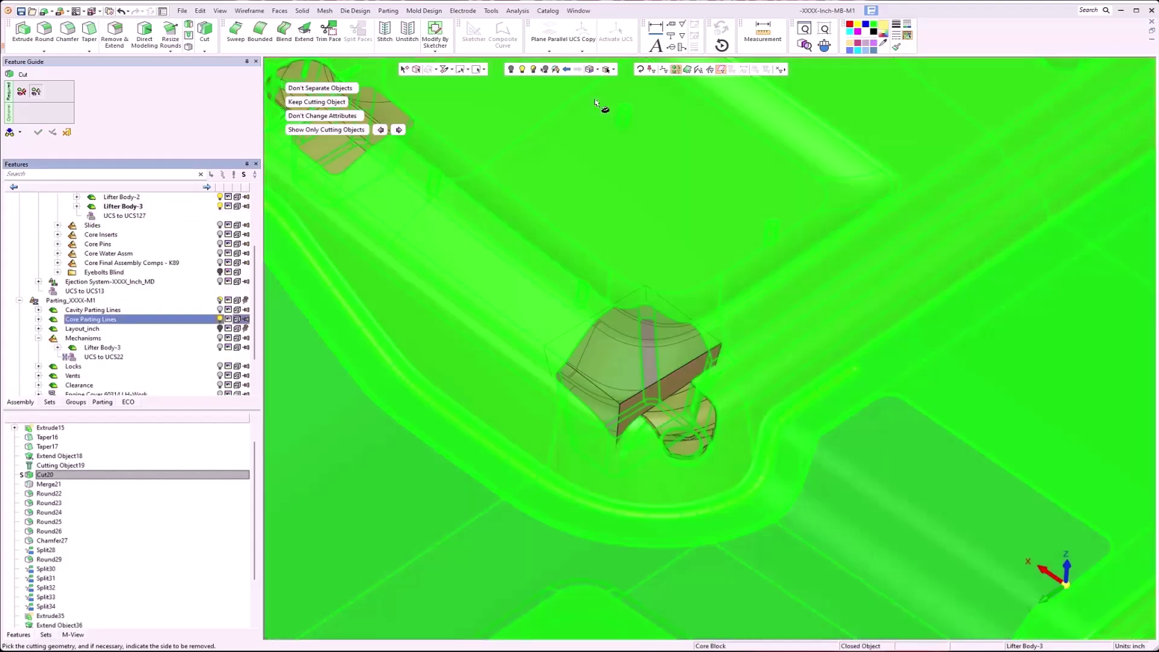
{"action": "left_click", "coordinate": [796, 393]}
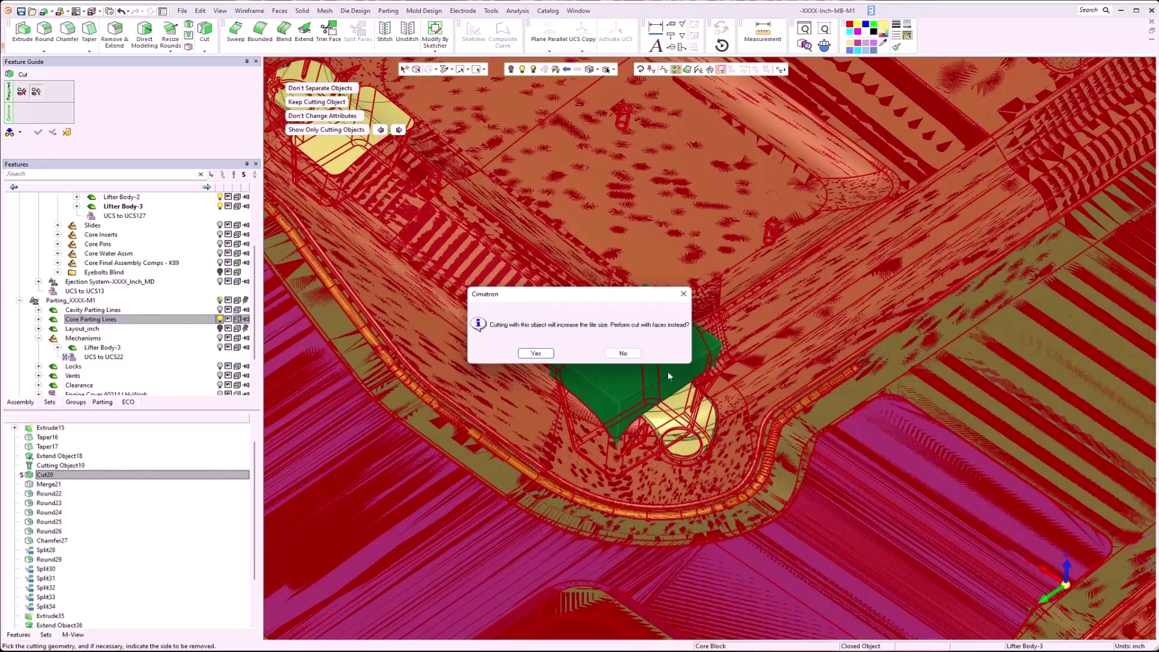
{"action": "left_click", "coordinate": [623, 355]}
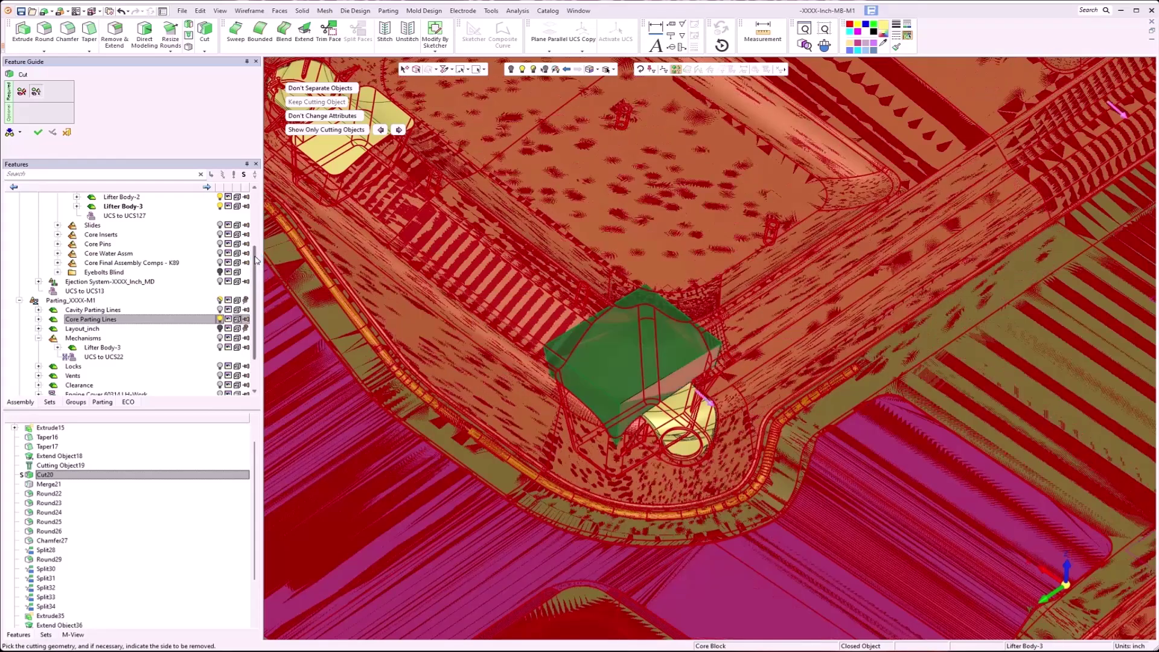
Hide Core Block_12 x 42 x 60 and apply Cut20 with Core Parting Lines as cutting geometry, accepting the cut with faces
{"action": "left_click_drag", "start_coordinate": [256, 258], "coordinate": [255, 202]}
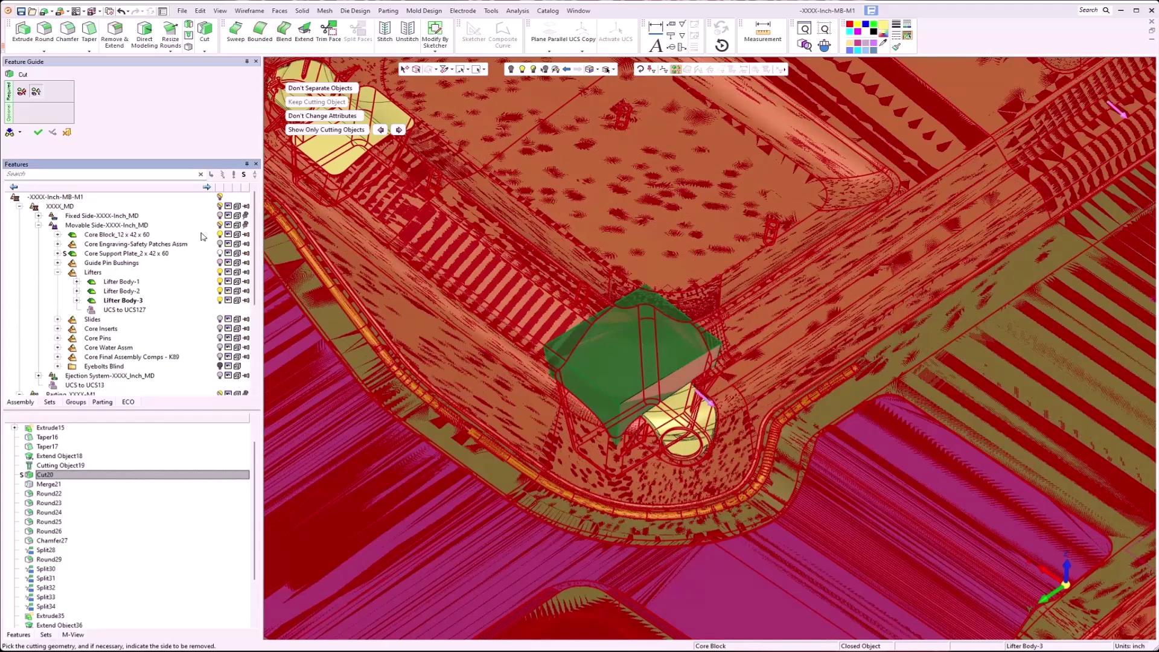
{"action": "left_click", "coordinate": [221, 234]}
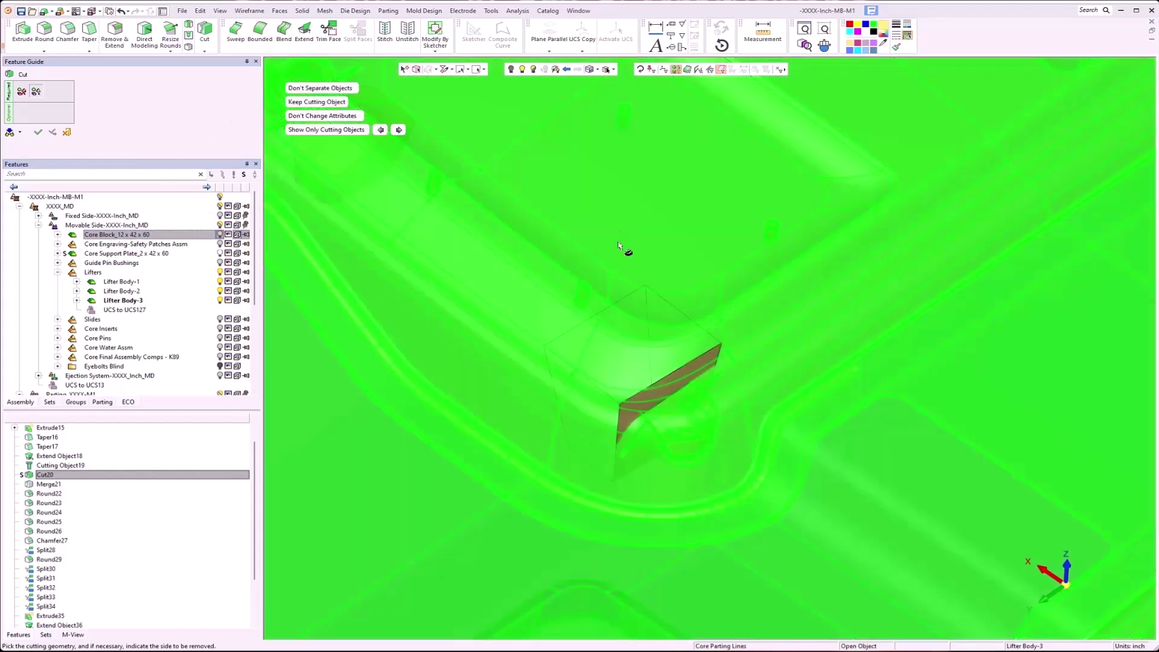
{"action": "left_click", "coordinate": [621, 242]}
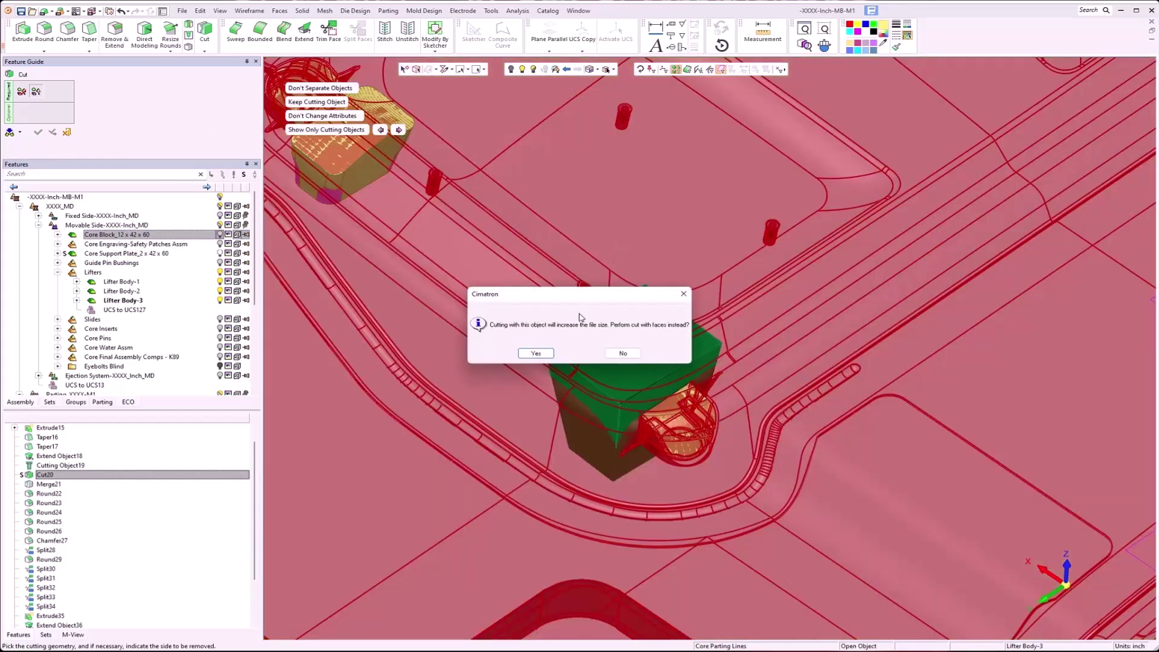
{"action": "left_click", "coordinate": [536, 353]}
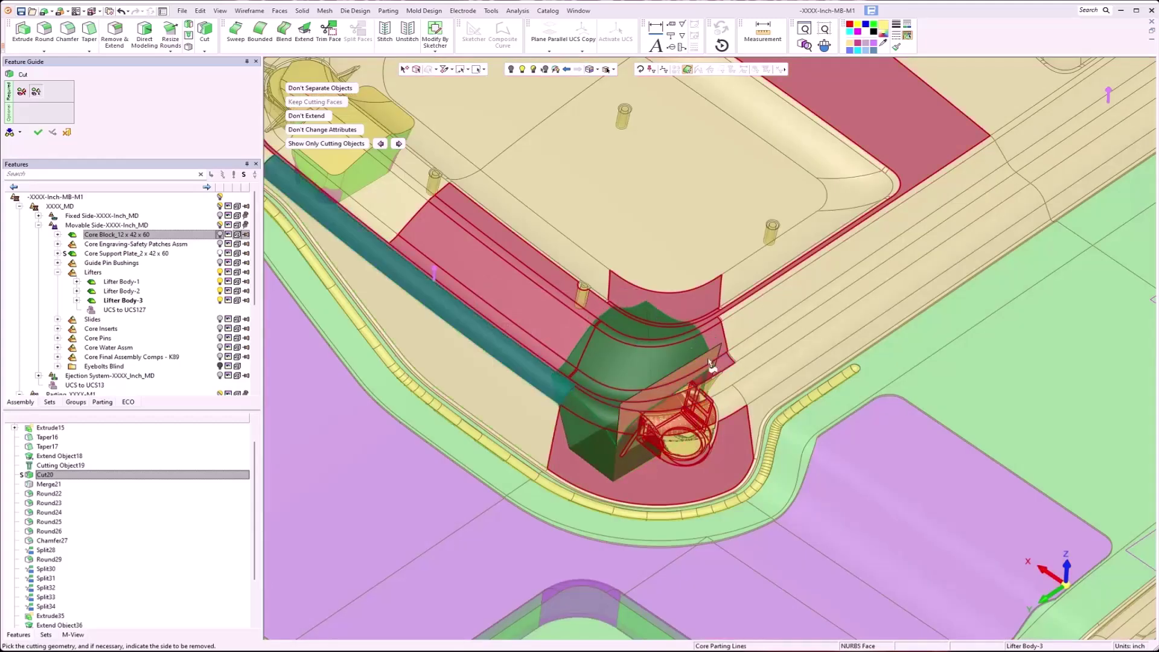
{"action": "left_click", "coordinate": [37, 134]}
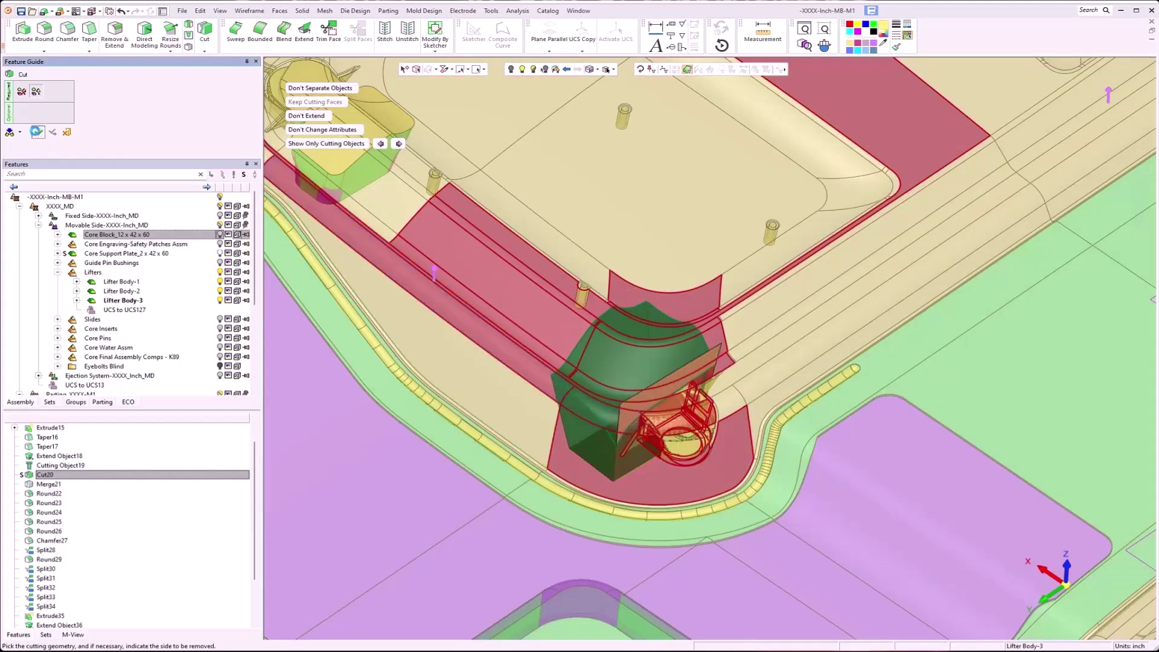
{"action": "left_click", "coordinate": [552, 353]}
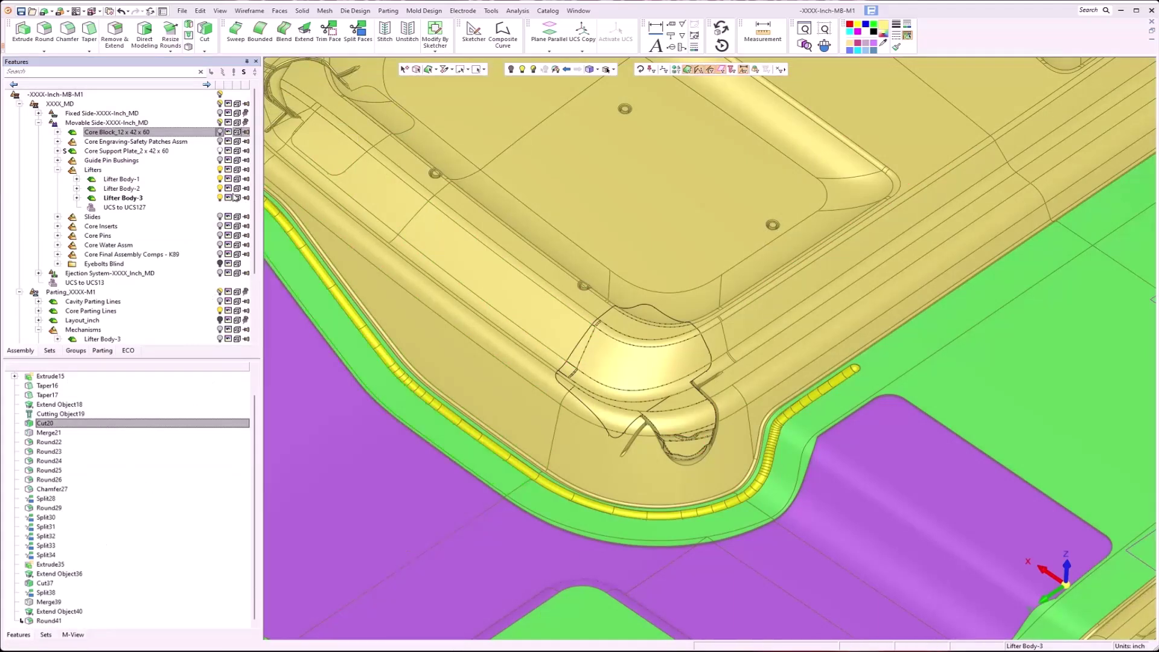
Switch the display from Core Parting Lines back to Core Block_12 x 42 x 60 and activate the Lifters assembly
{"action": "left_click", "coordinate": [221, 310]}
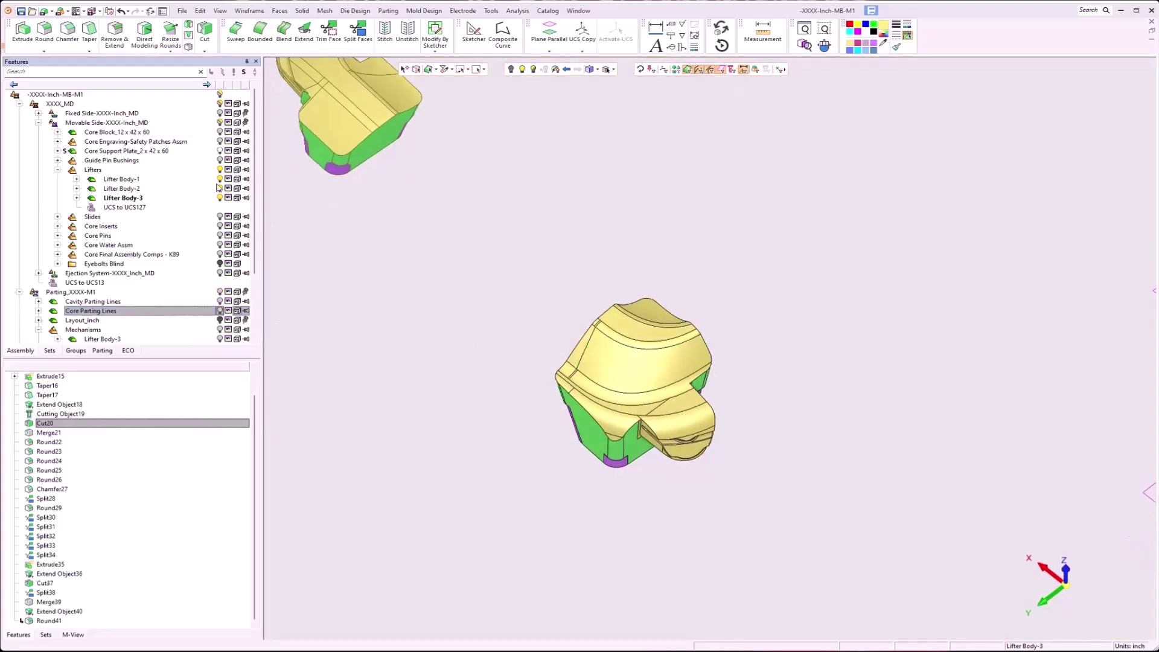
{"action": "left_click", "coordinate": [221, 132]}
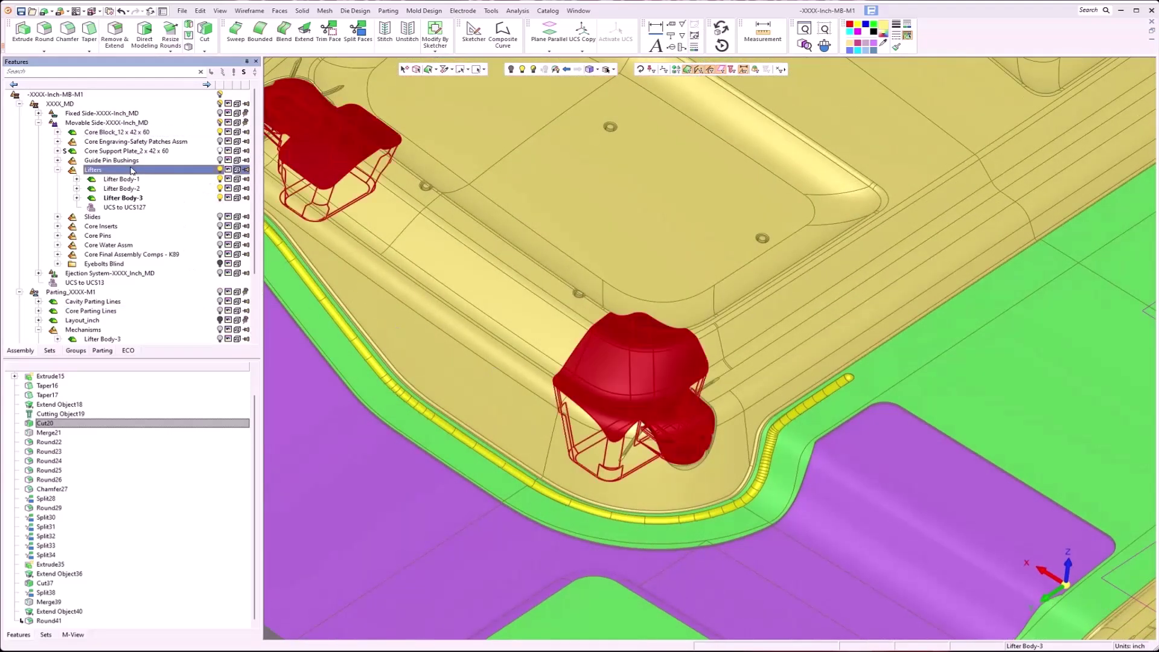
{"action": "double_click", "coordinate": [132, 170]}
Hide and reshow Lifter Body-3 to inspect its resized pocket and fit in the core block
{"action": "left_click", "coordinate": [208, 198]}
{"action": "middle_click_drag", "start_coordinate": [603, 387], "coordinate": [288, 216]}
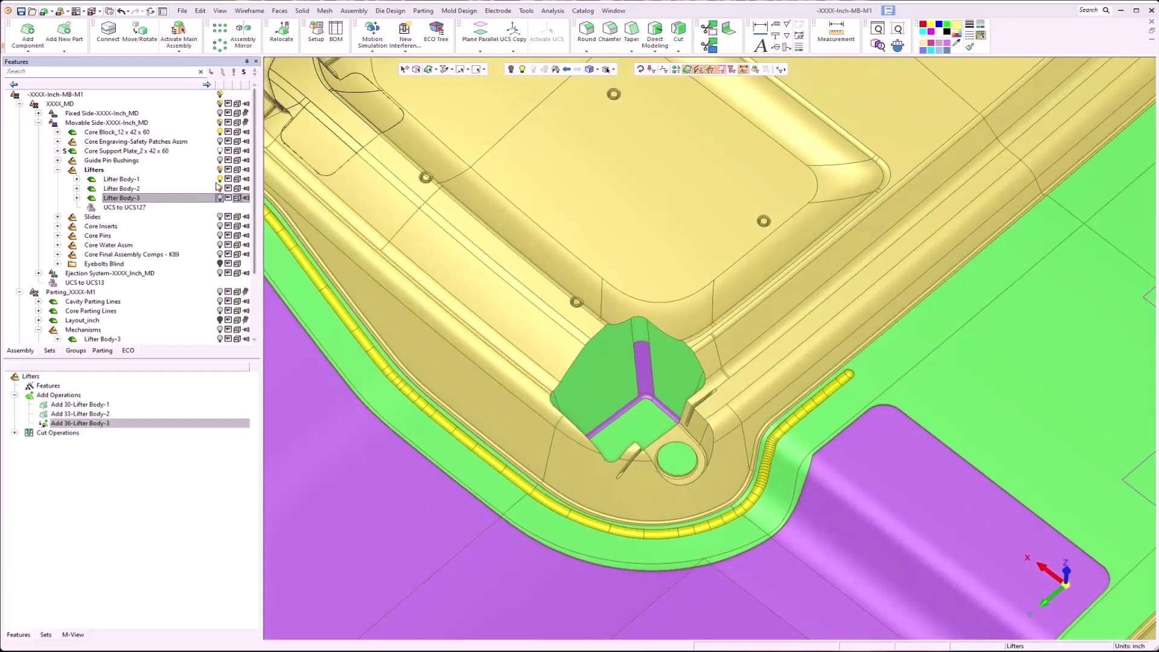
{"action": "left_click", "coordinate": [221, 198]}
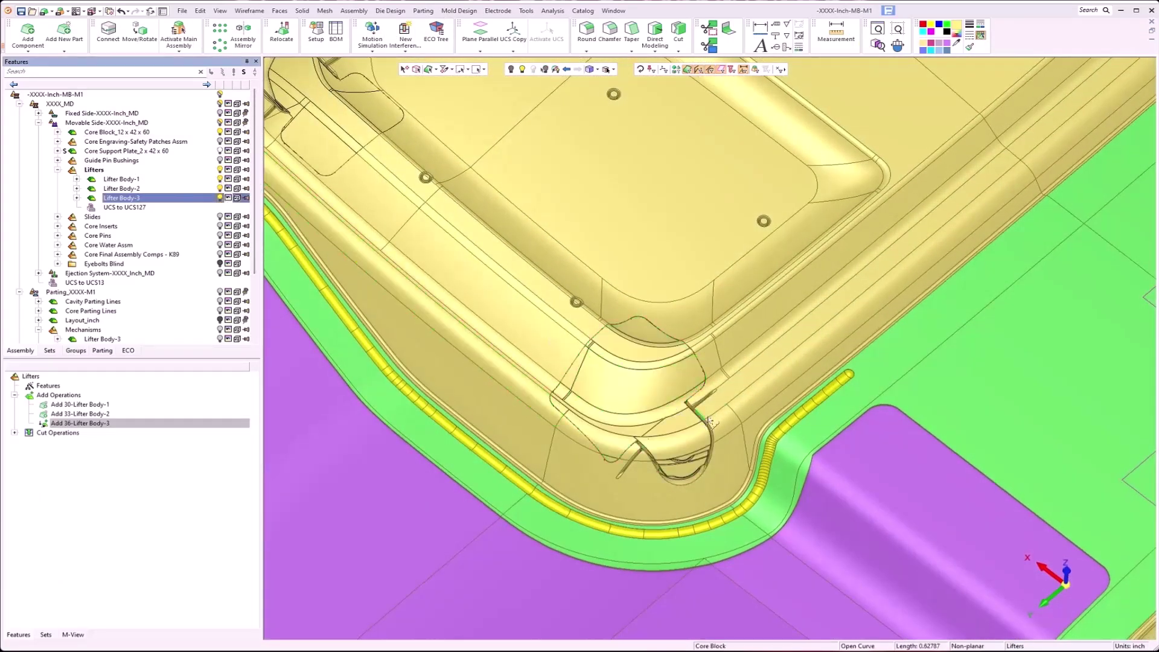
{"action": "middle_click_drag", "start_coordinate": [715, 422], "coordinate": [711, 413]}
{"action": "scroll", "coordinate": [712, 414], "scroll_direction": "down", "scroll_amount": 5}
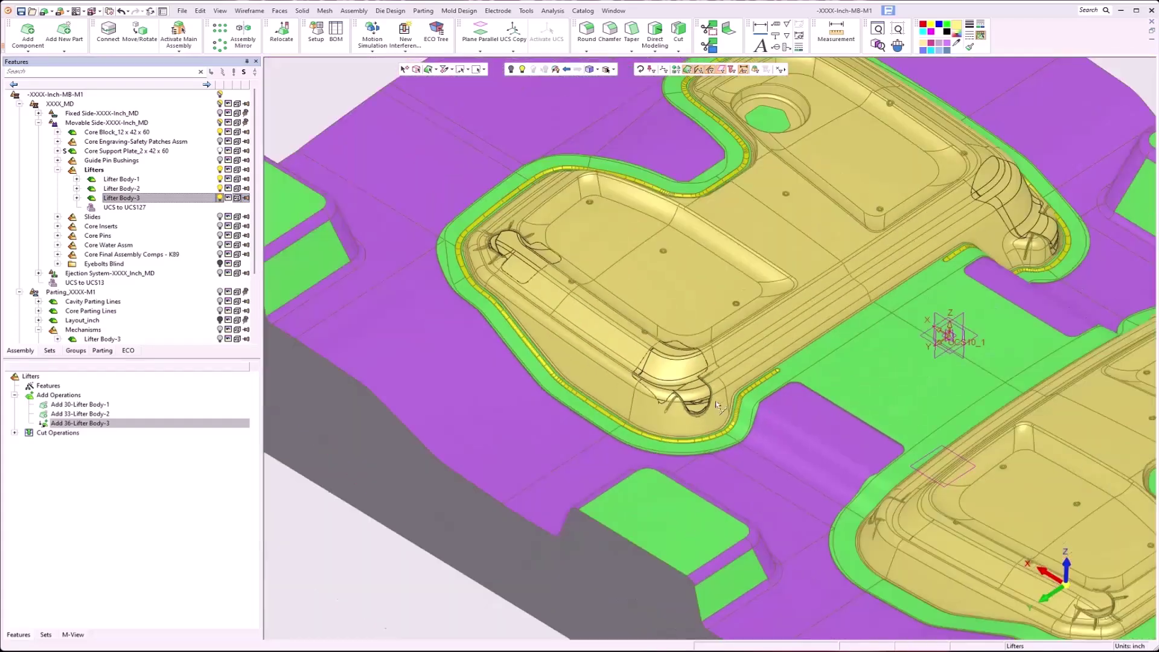